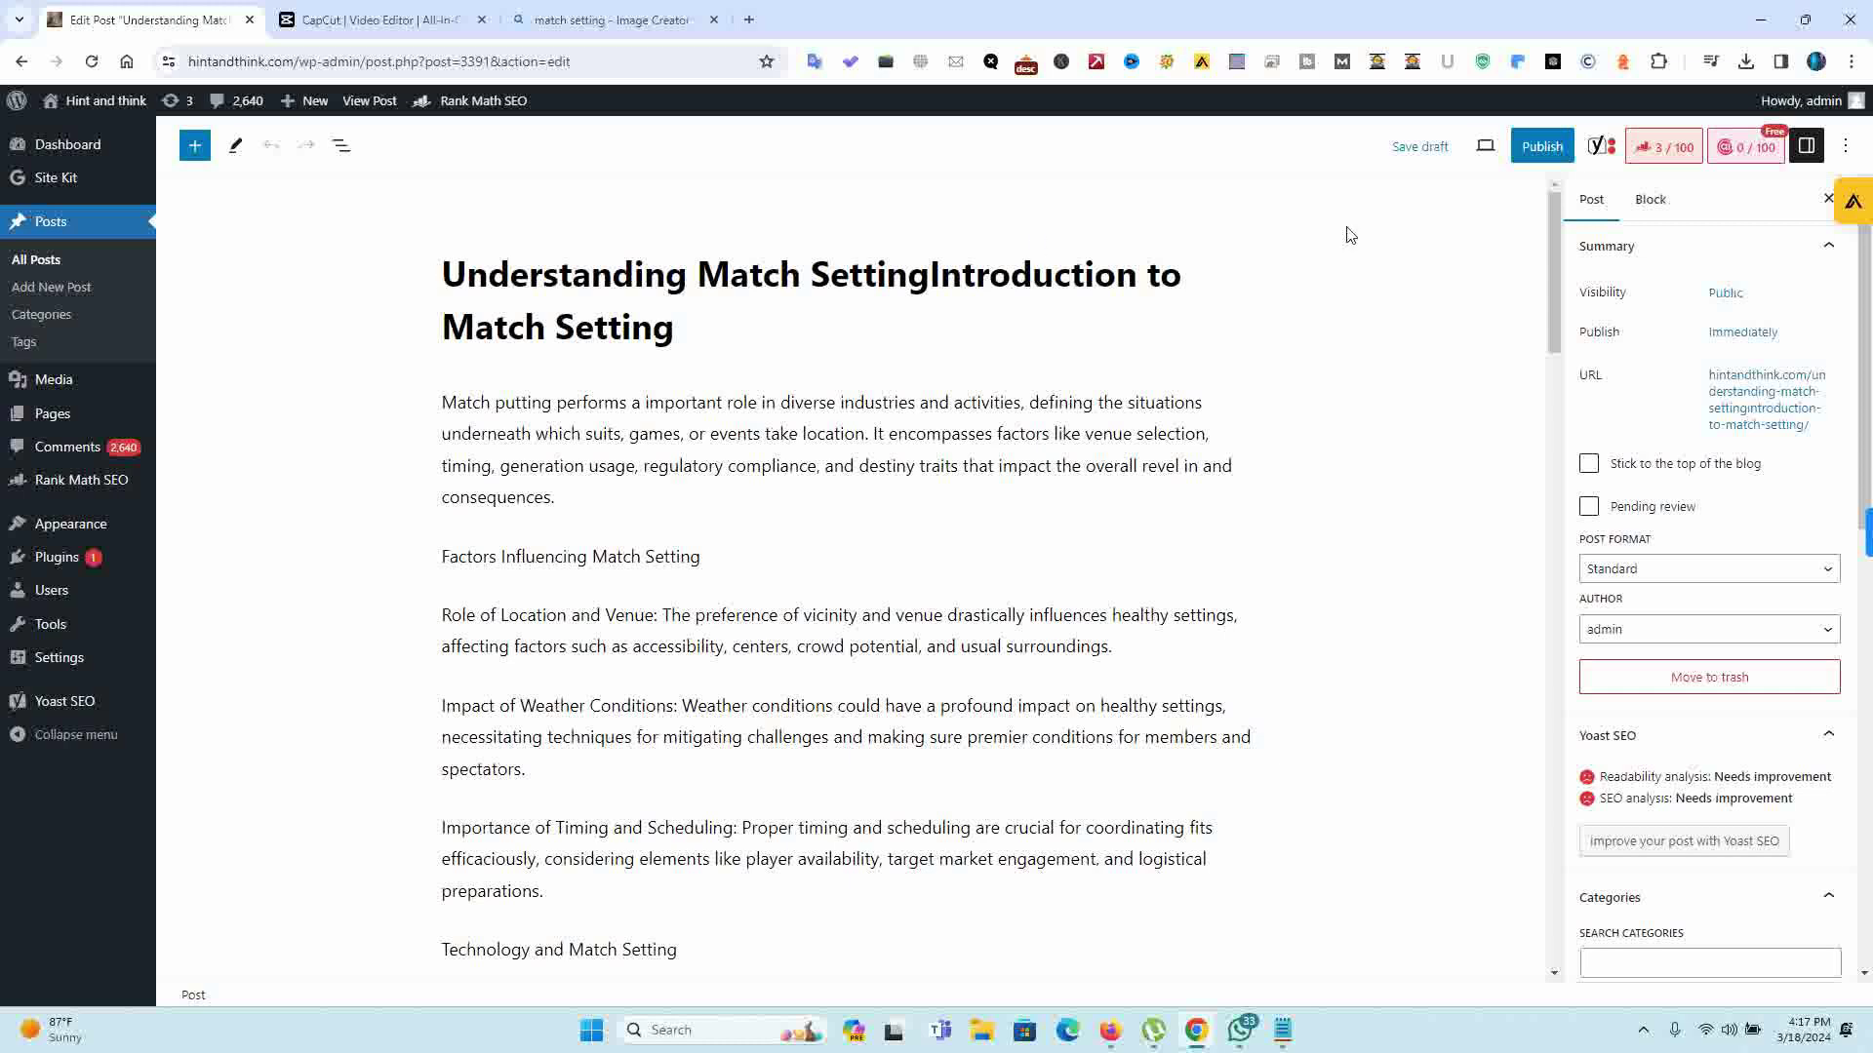
# Step: Insert the missing space between "Setting" and "Introduction" in the post title
pyautogui.moveTo(1561, 244)
pyautogui.mouseDown()
pyautogui.moveTo(1547, 595)
pyautogui.moveTo(1551, 241)
pyautogui.mouseUp()
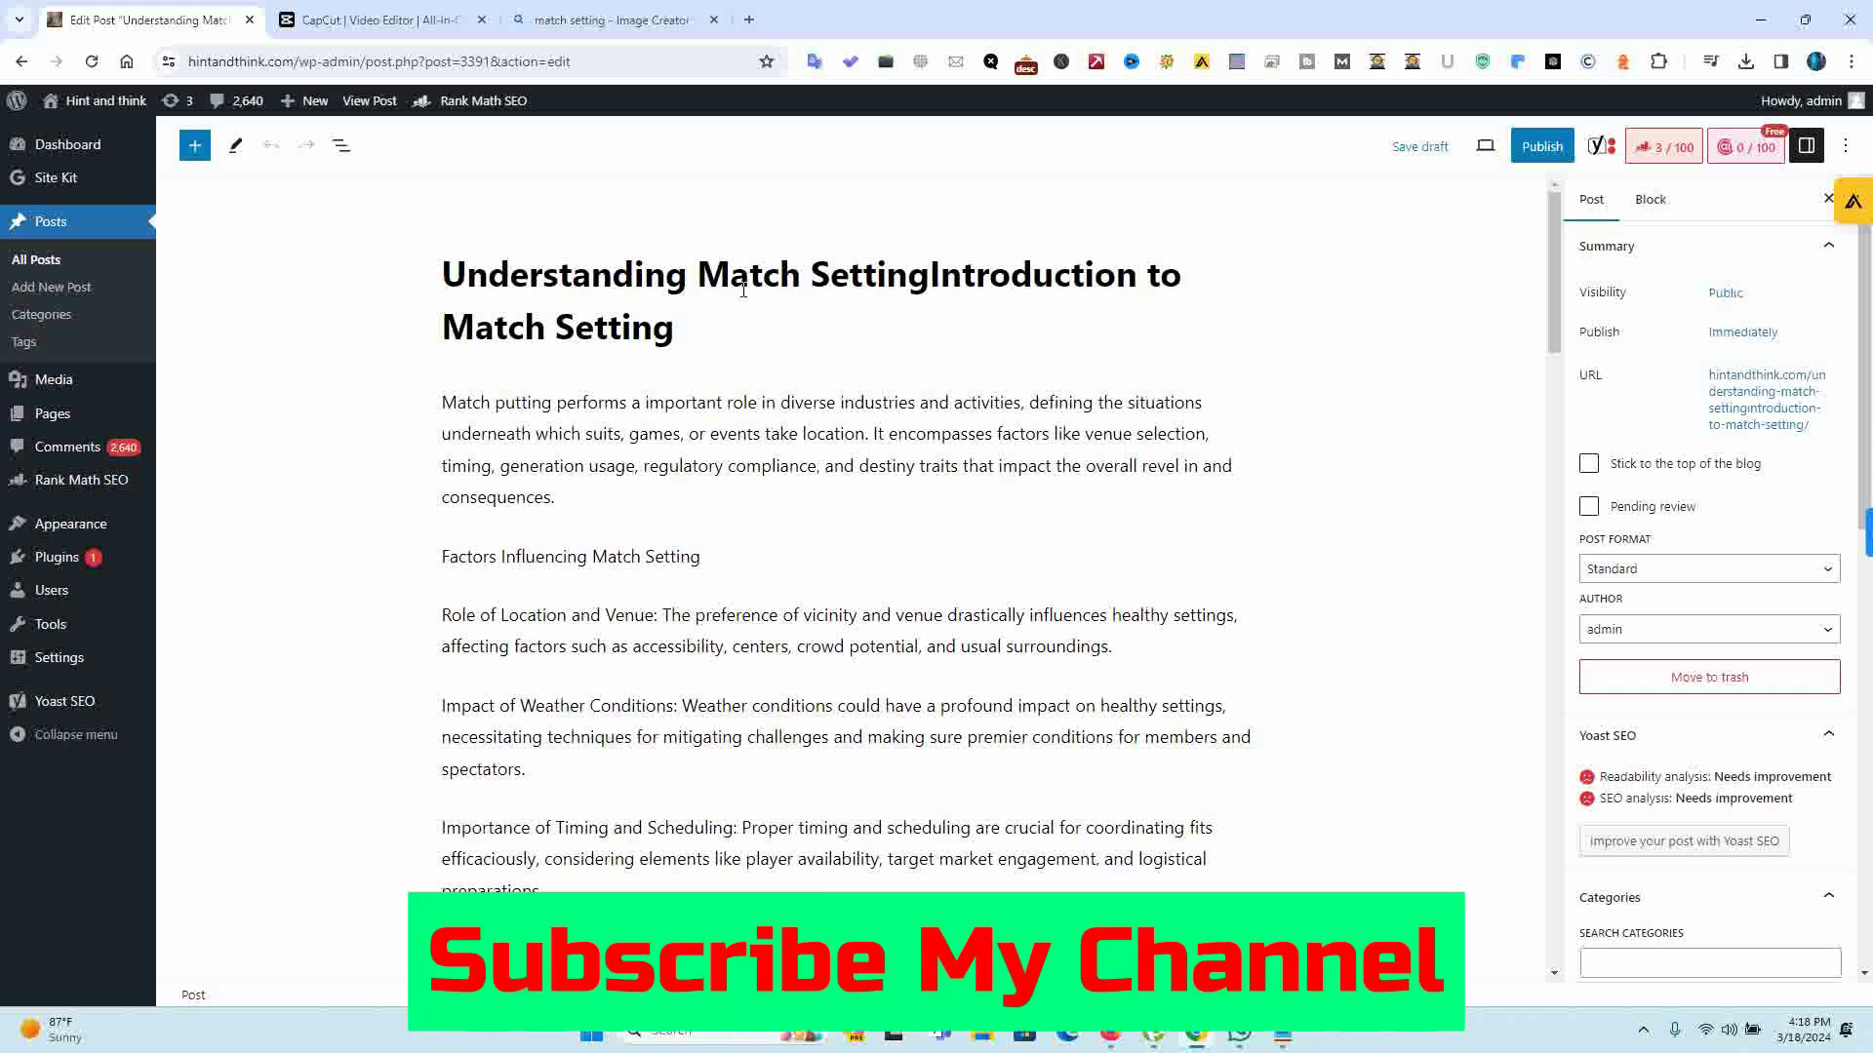
pyautogui.click(931, 278)
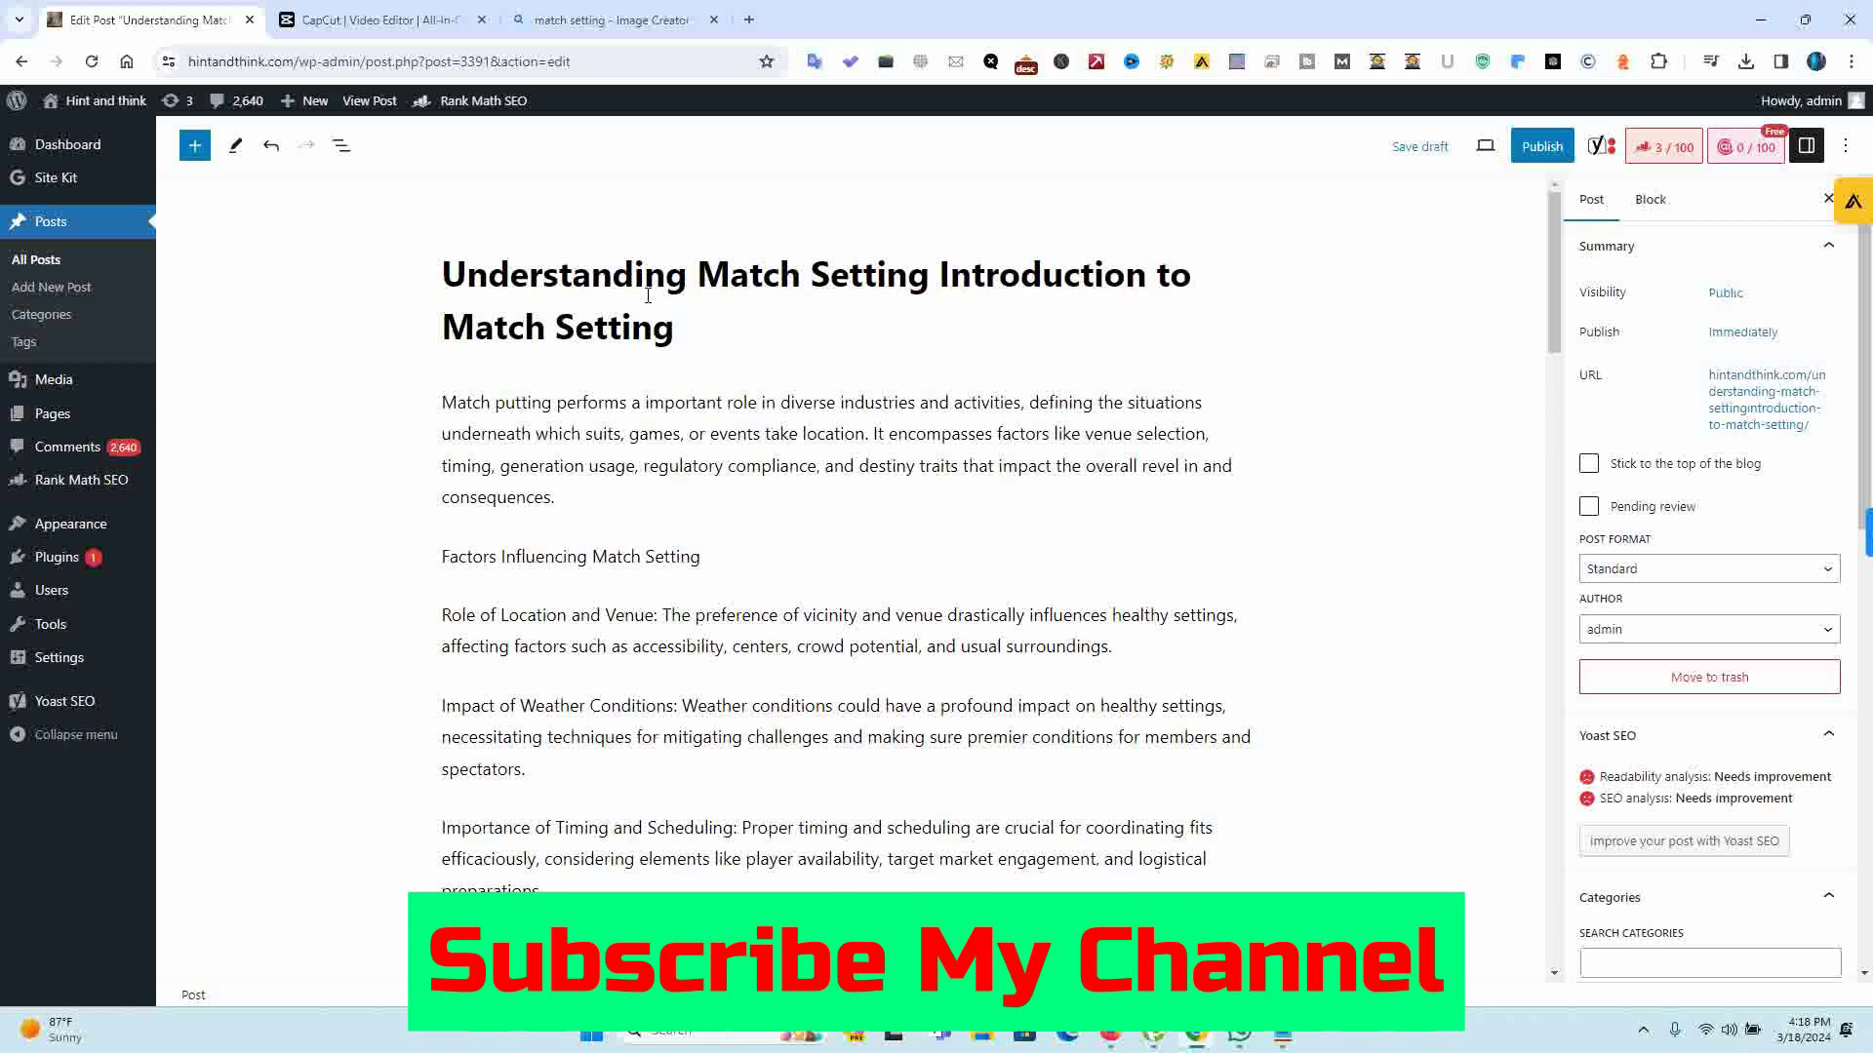
pyautogui.moveTo(697, 273); pyautogui.dragTo(932, 262)
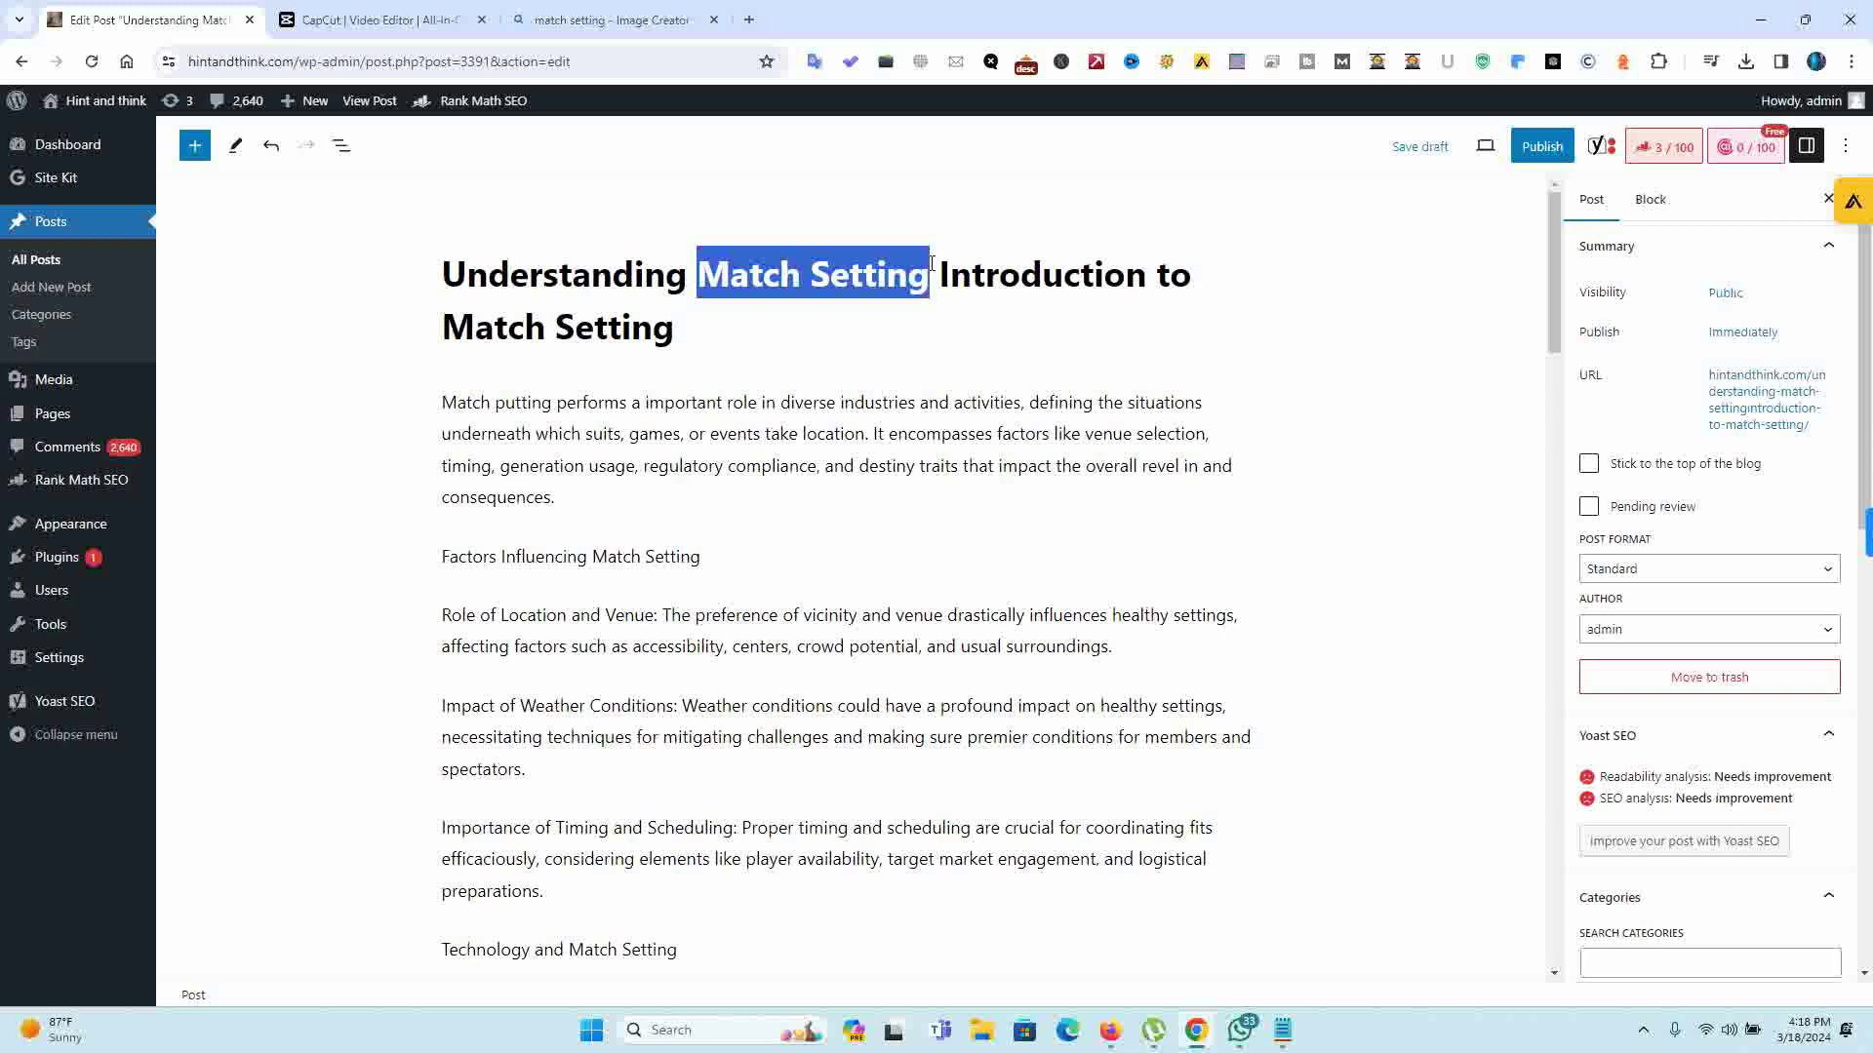
pyautogui.click(913, 343)
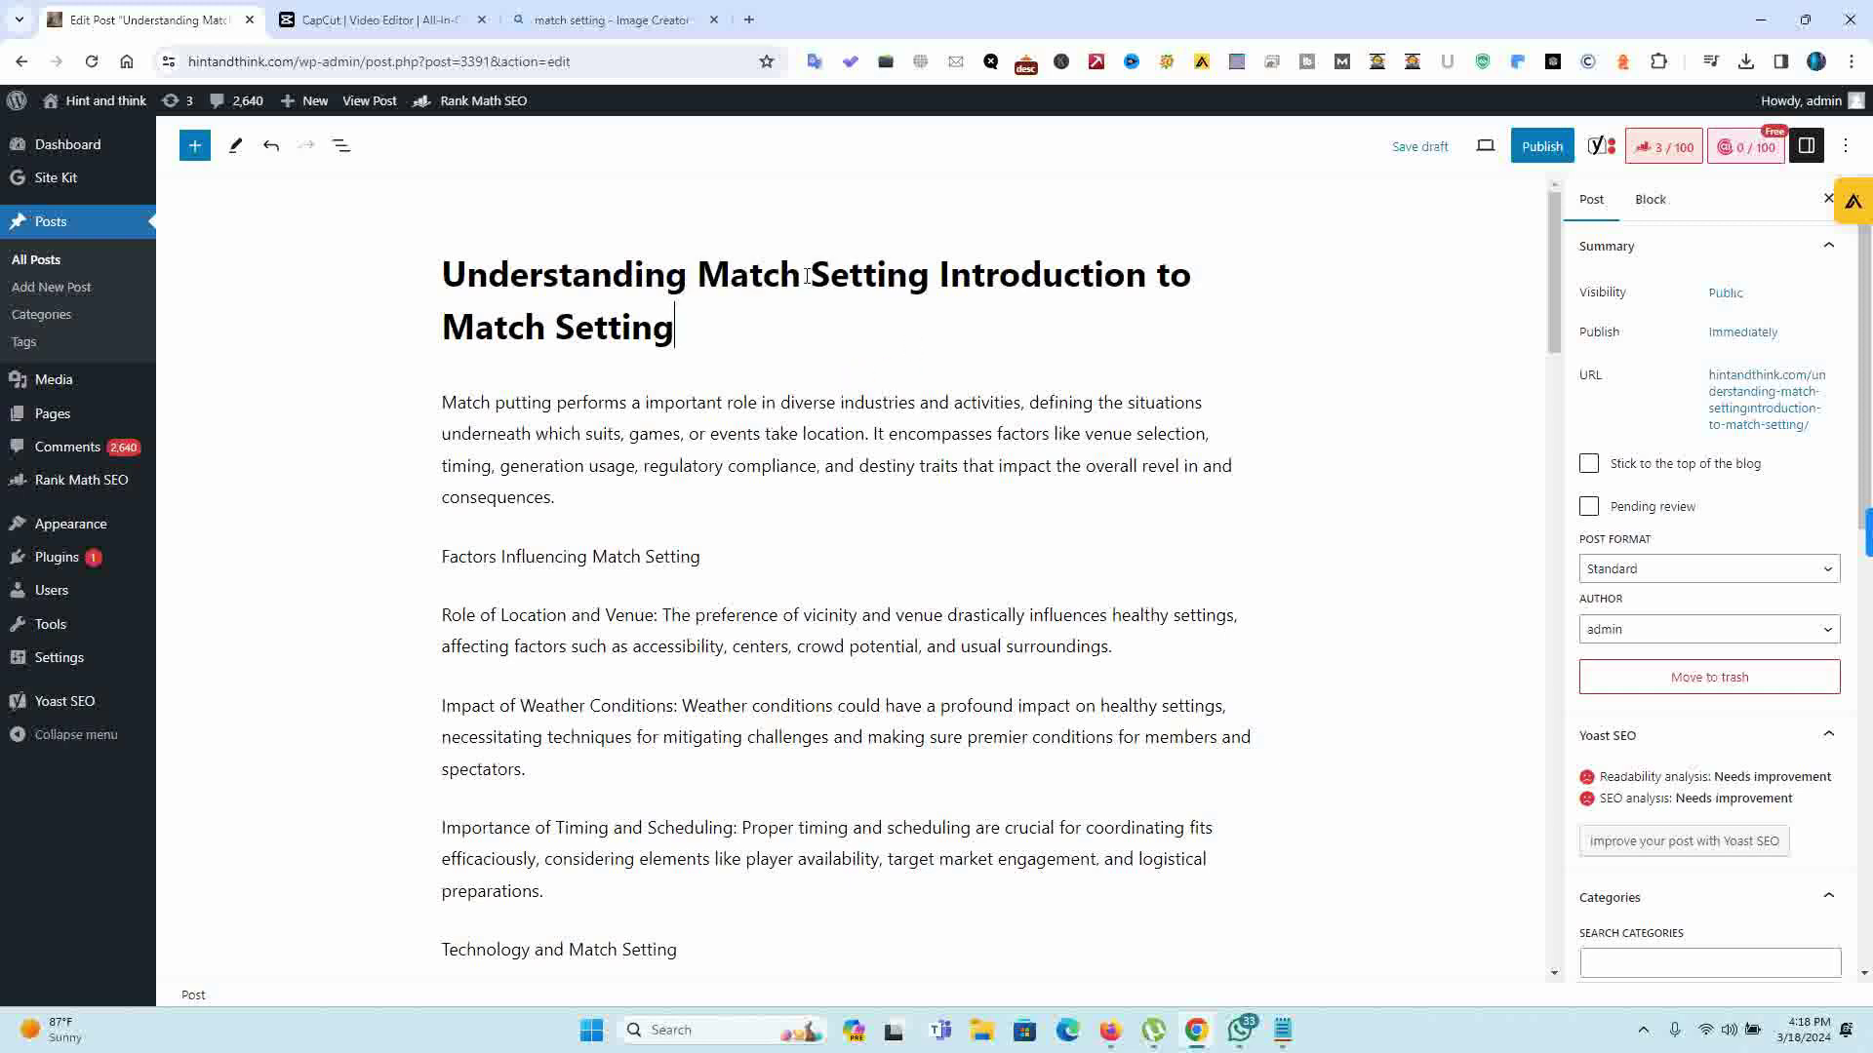
# Step: Copy "Match Setting" from the post title and add it as the Rank Math focus keyword
pyautogui.click(1674, 148)
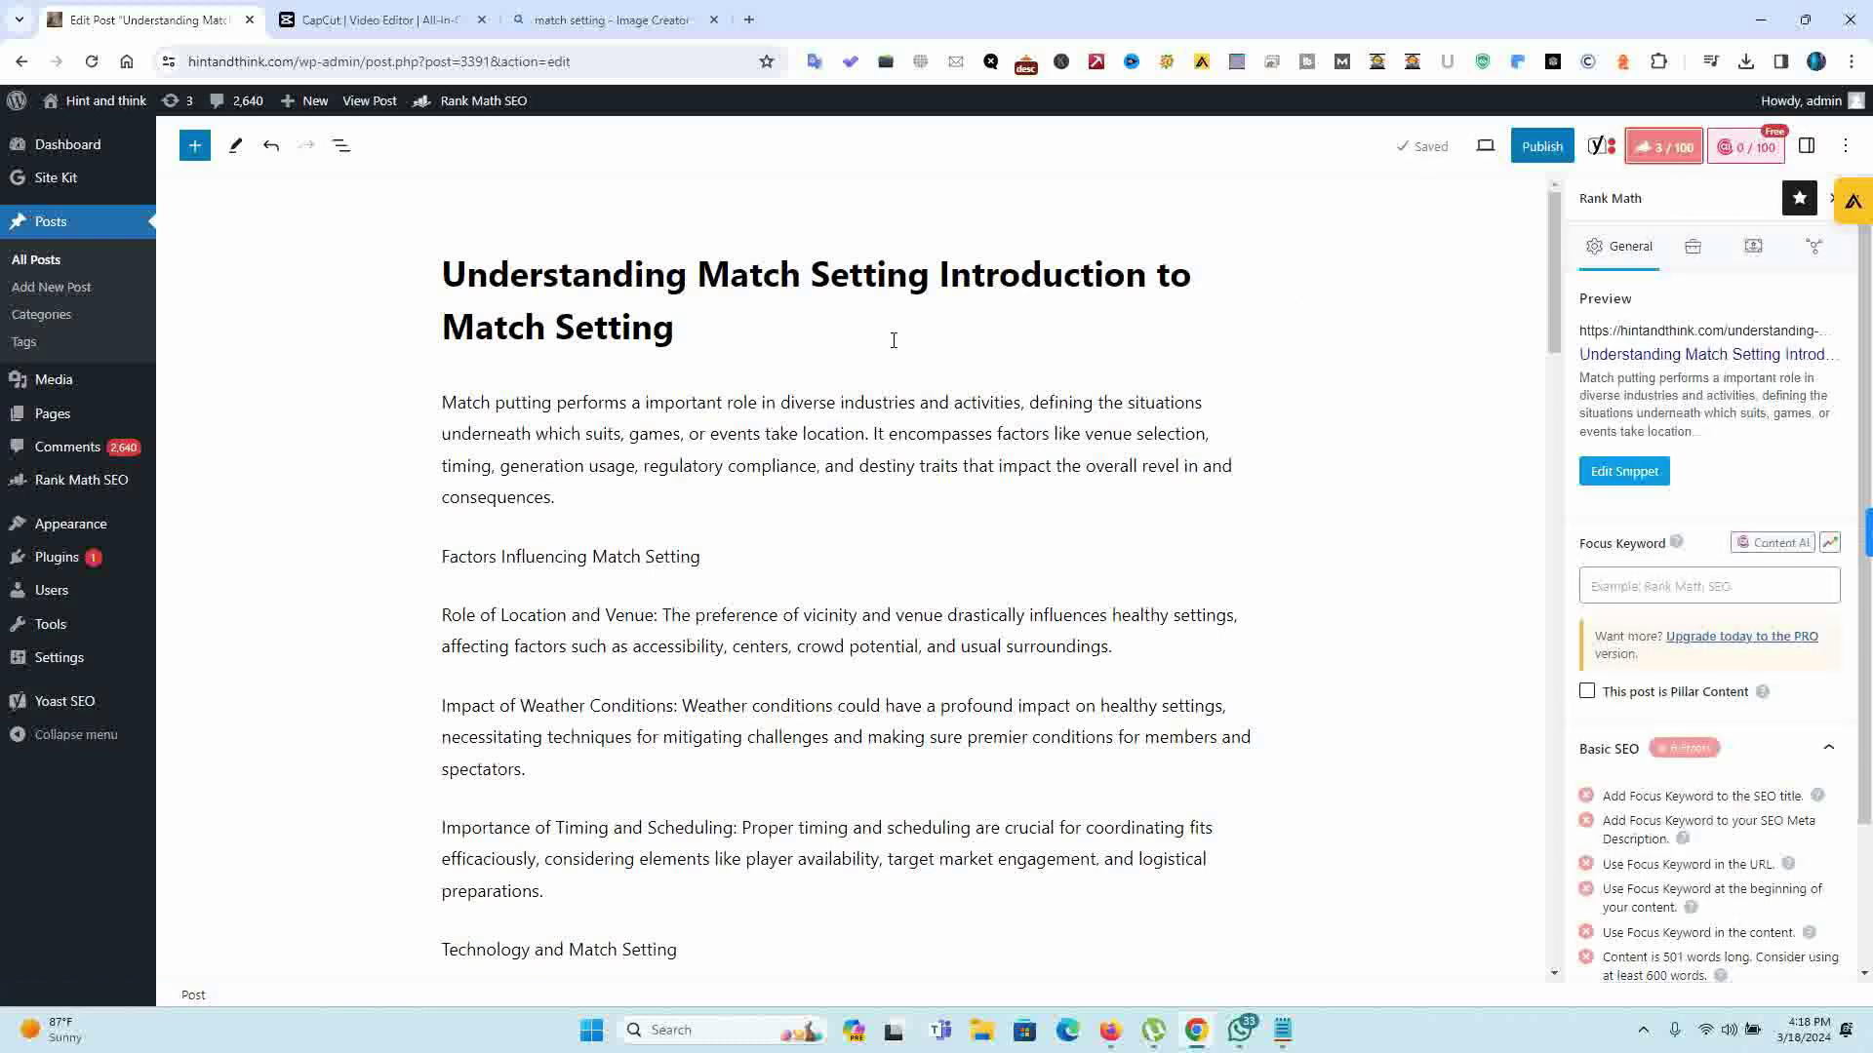
pyautogui.moveTo(712, 277); pyautogui.dragTo(932, 278)
pyautogui.hotkey('ctrl', 'c')
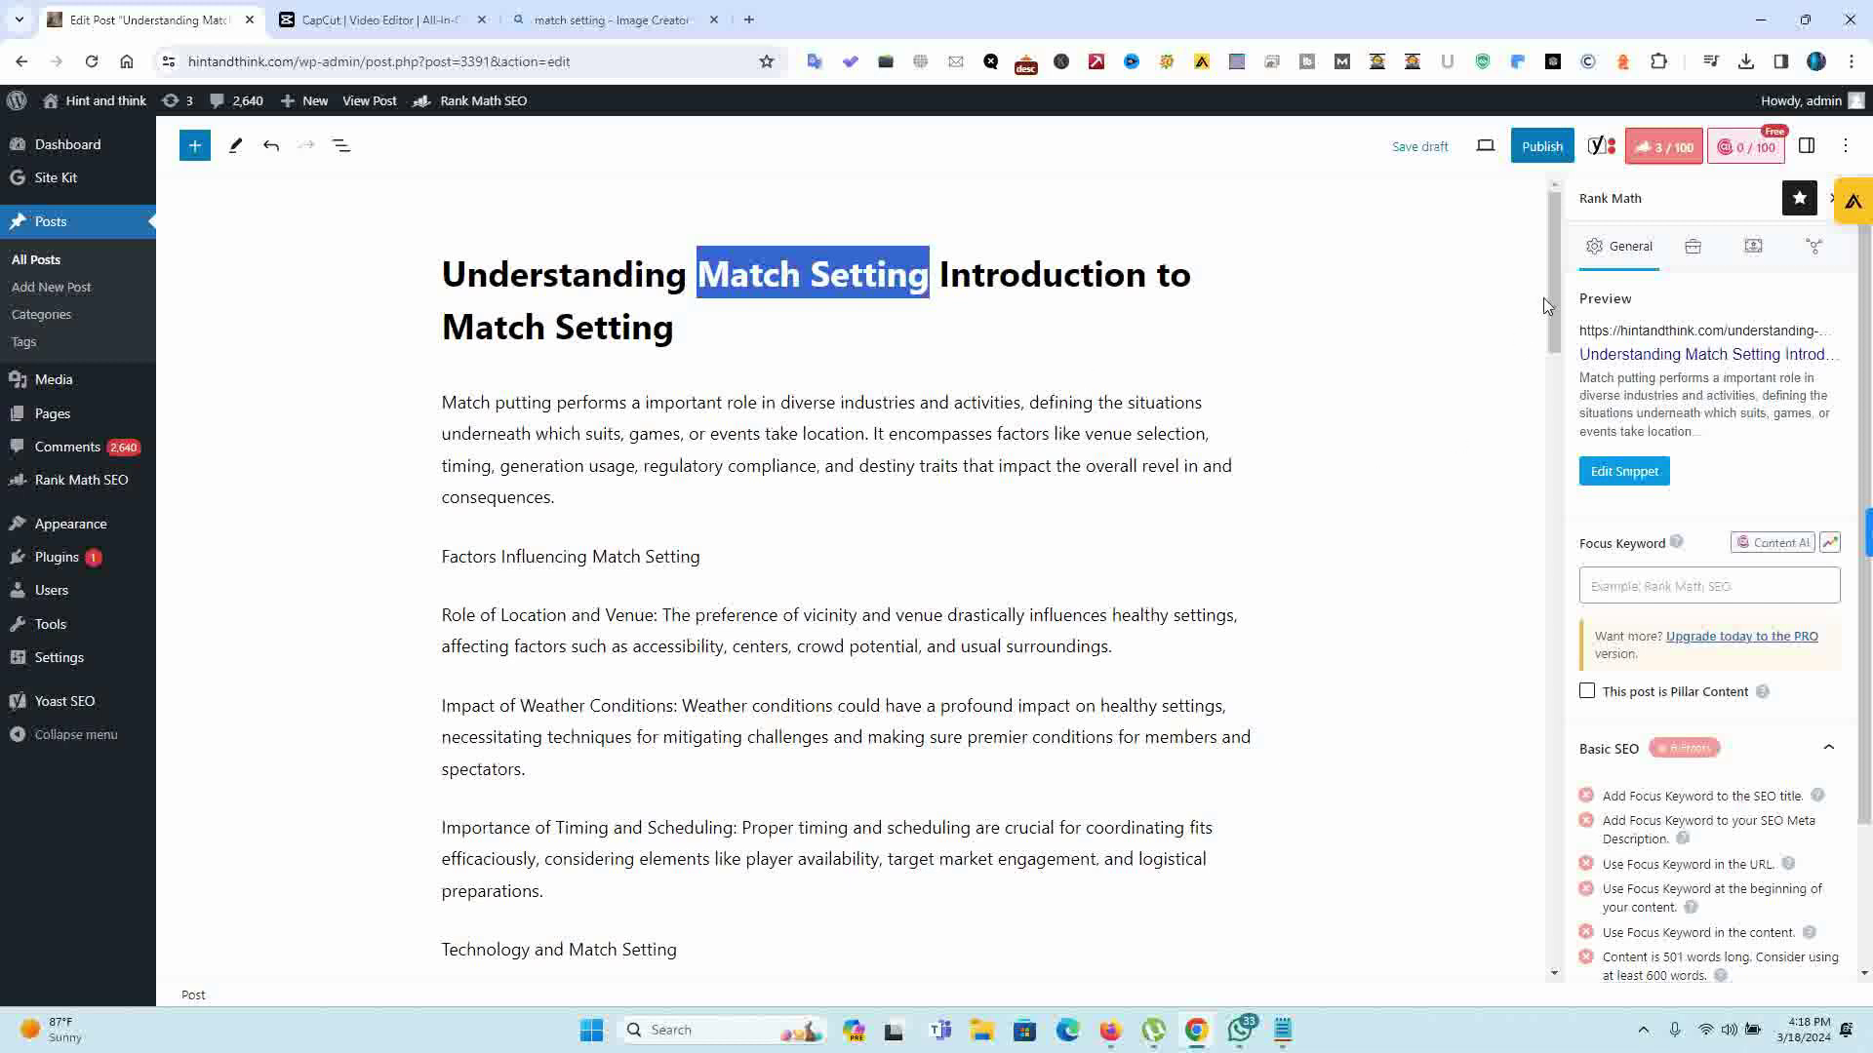
pyautogui.moveTo(1549, 291); pyautogui.dragTo(1553, 301)
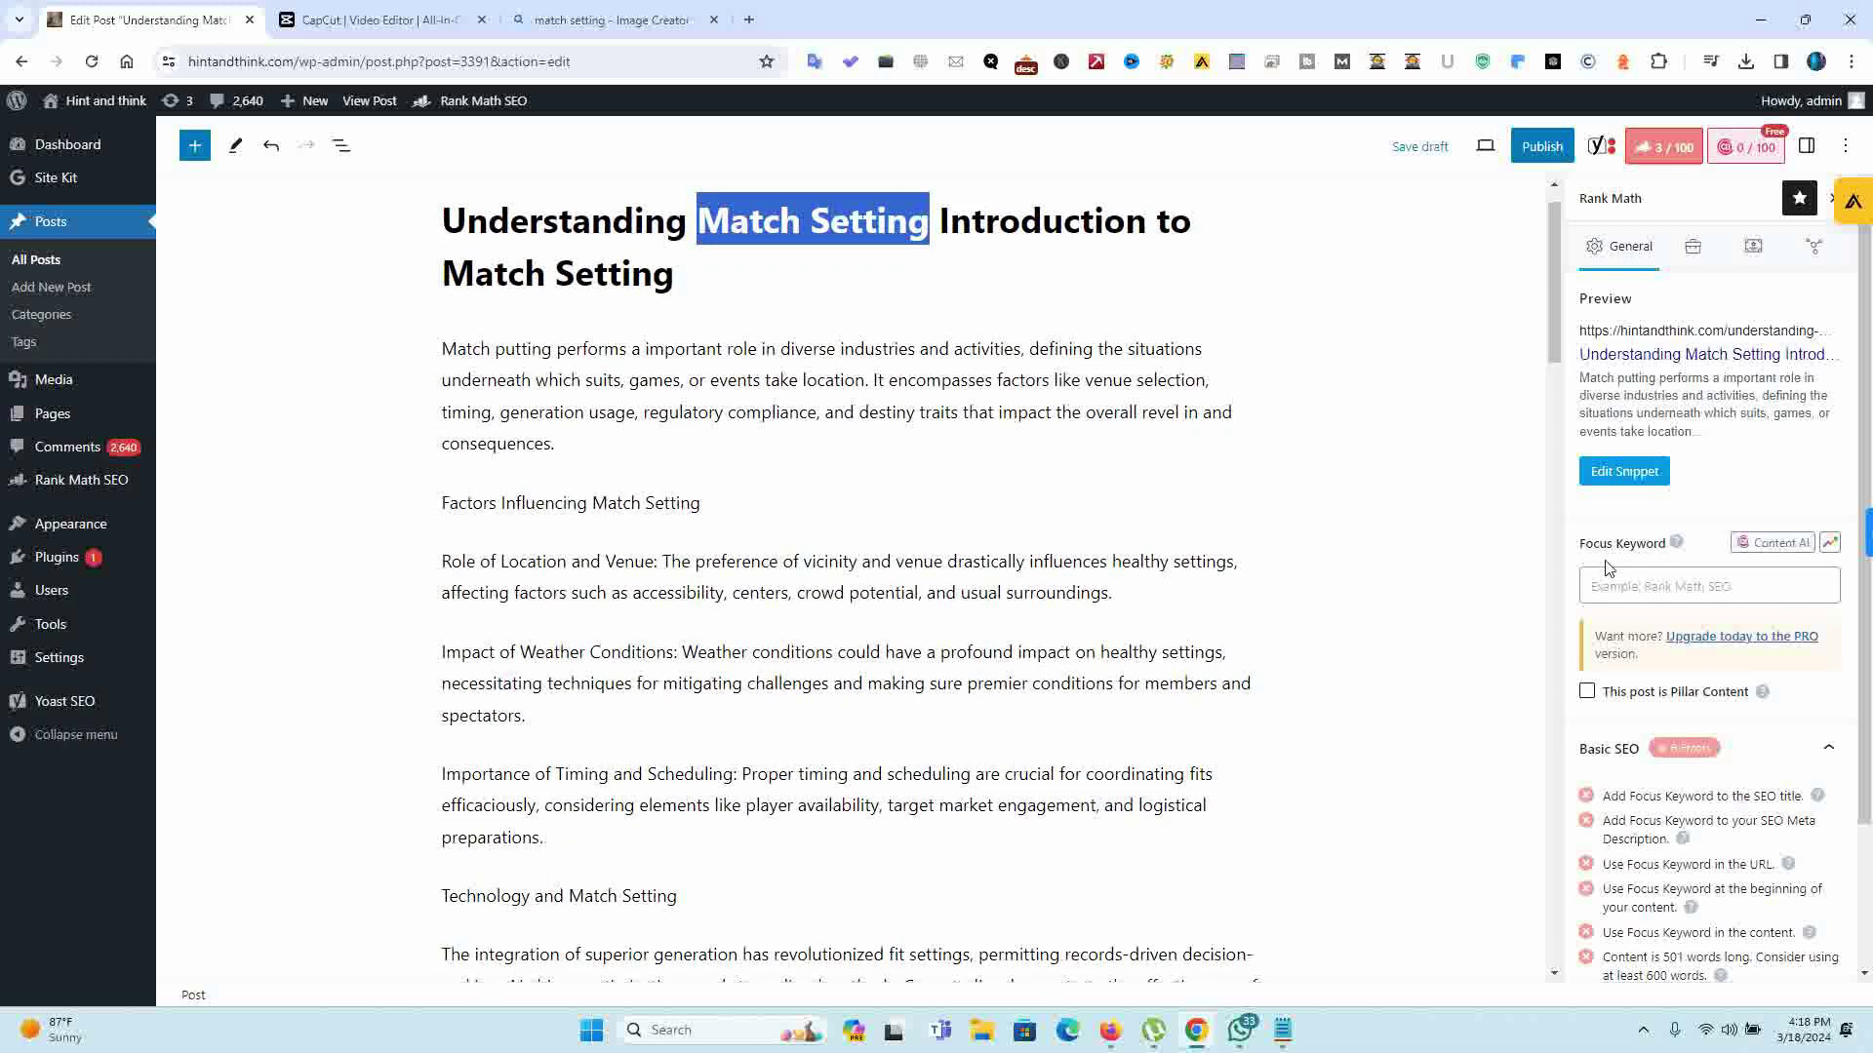
pyautogui.click(1654, 585)
pyautogui.hotkey('ctrl', 'v')
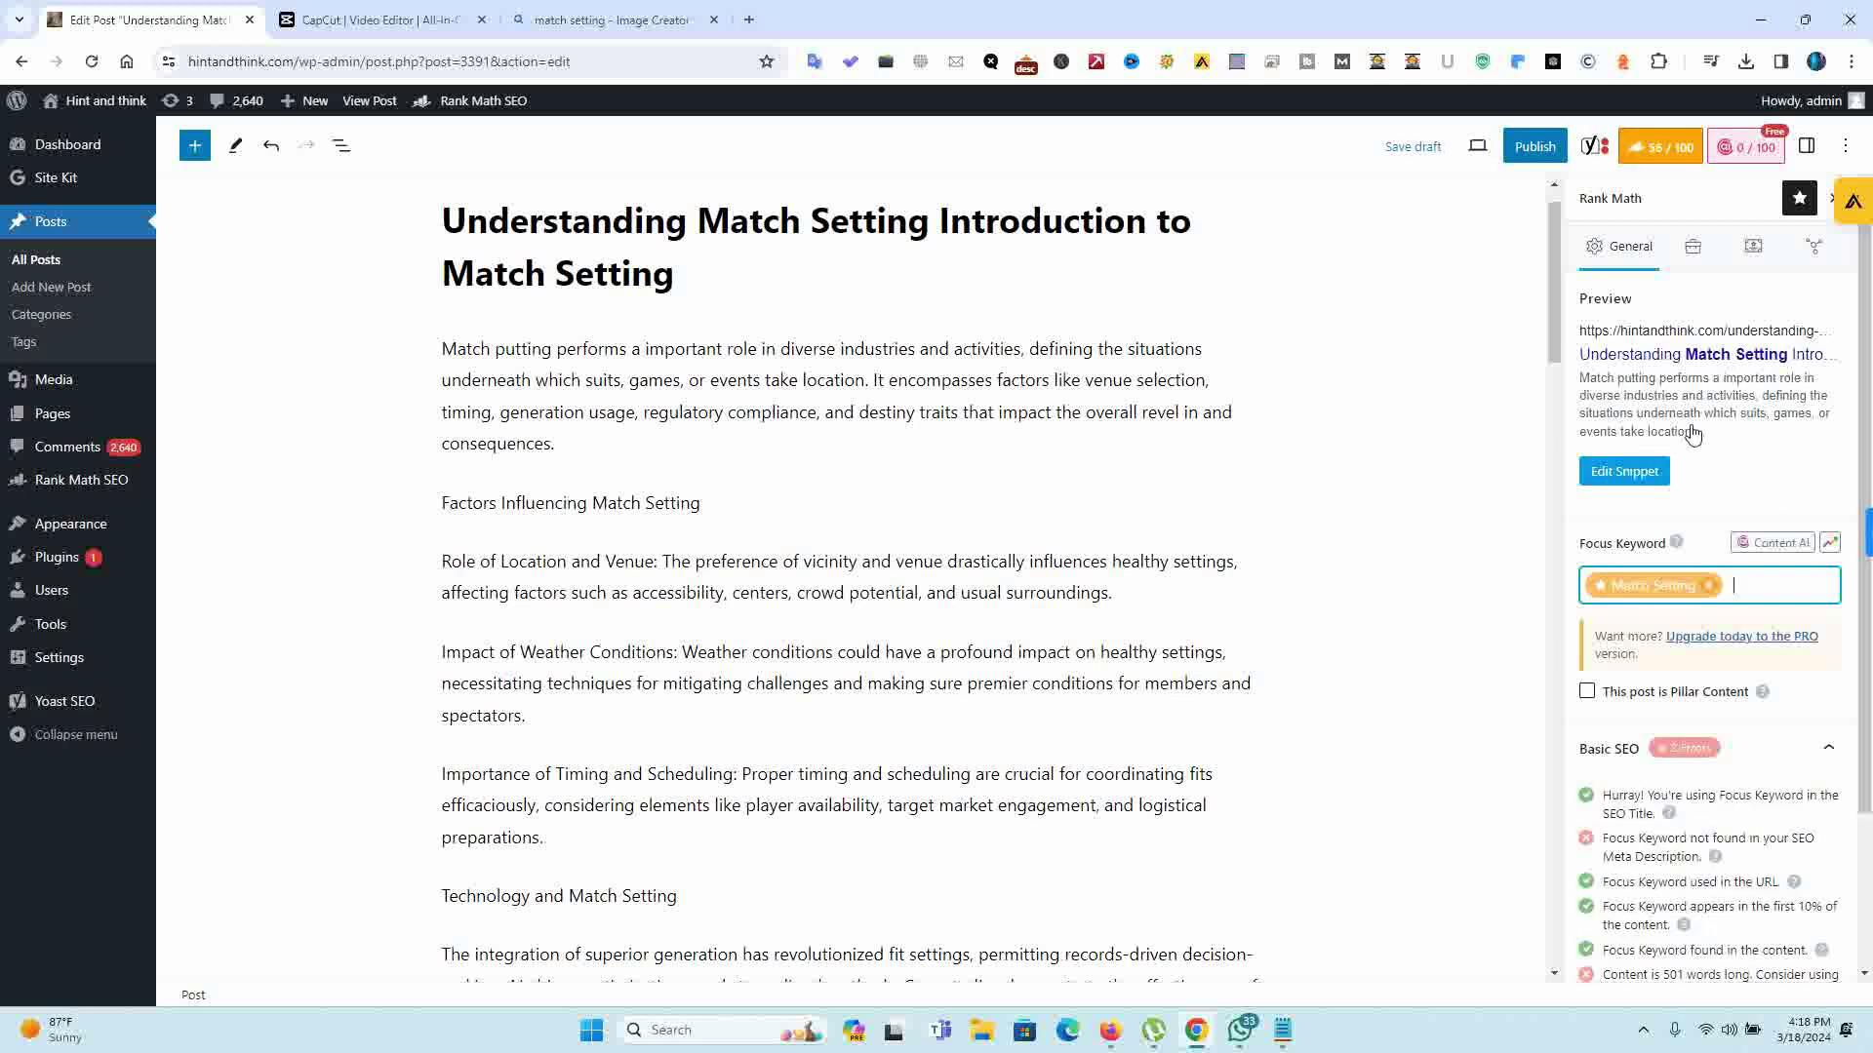
# Step: Remove the "Match Setting" focus keyword from Rank Math and add it again
pyautogui.click(1708, 586)
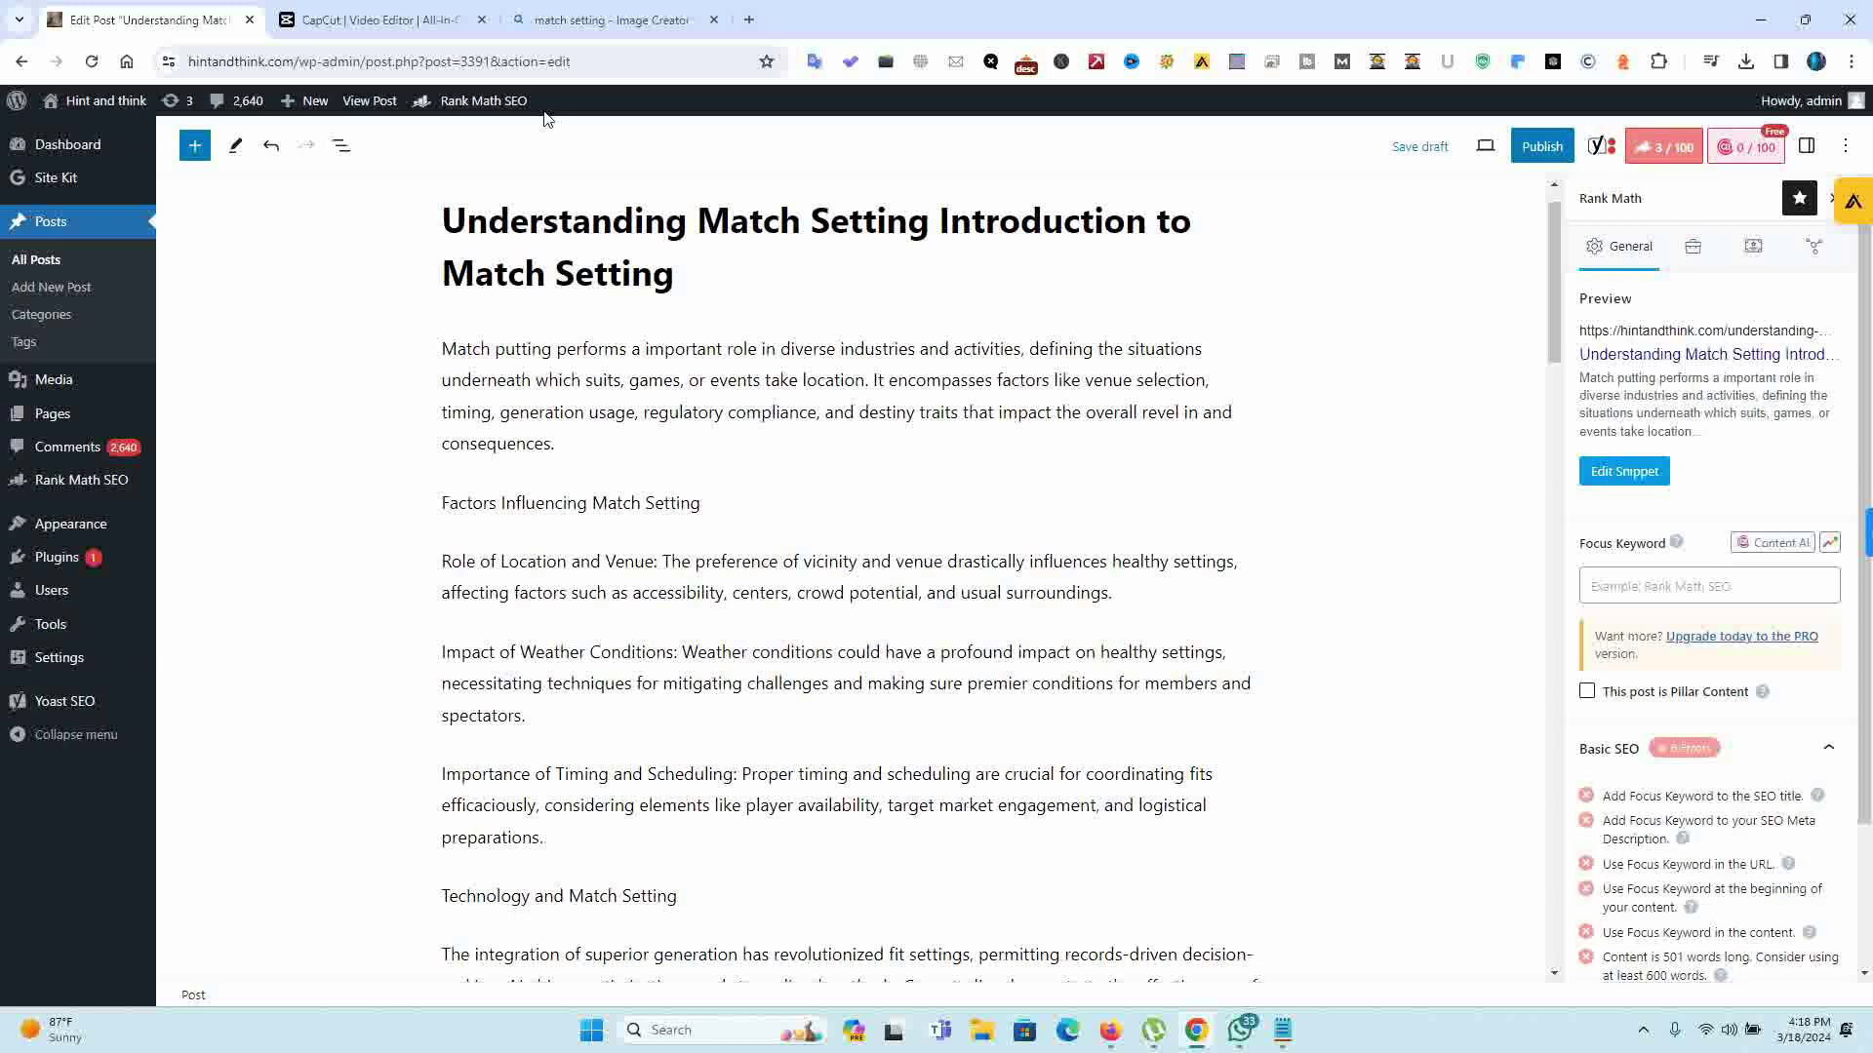
pyautogui.click(1616, 596)
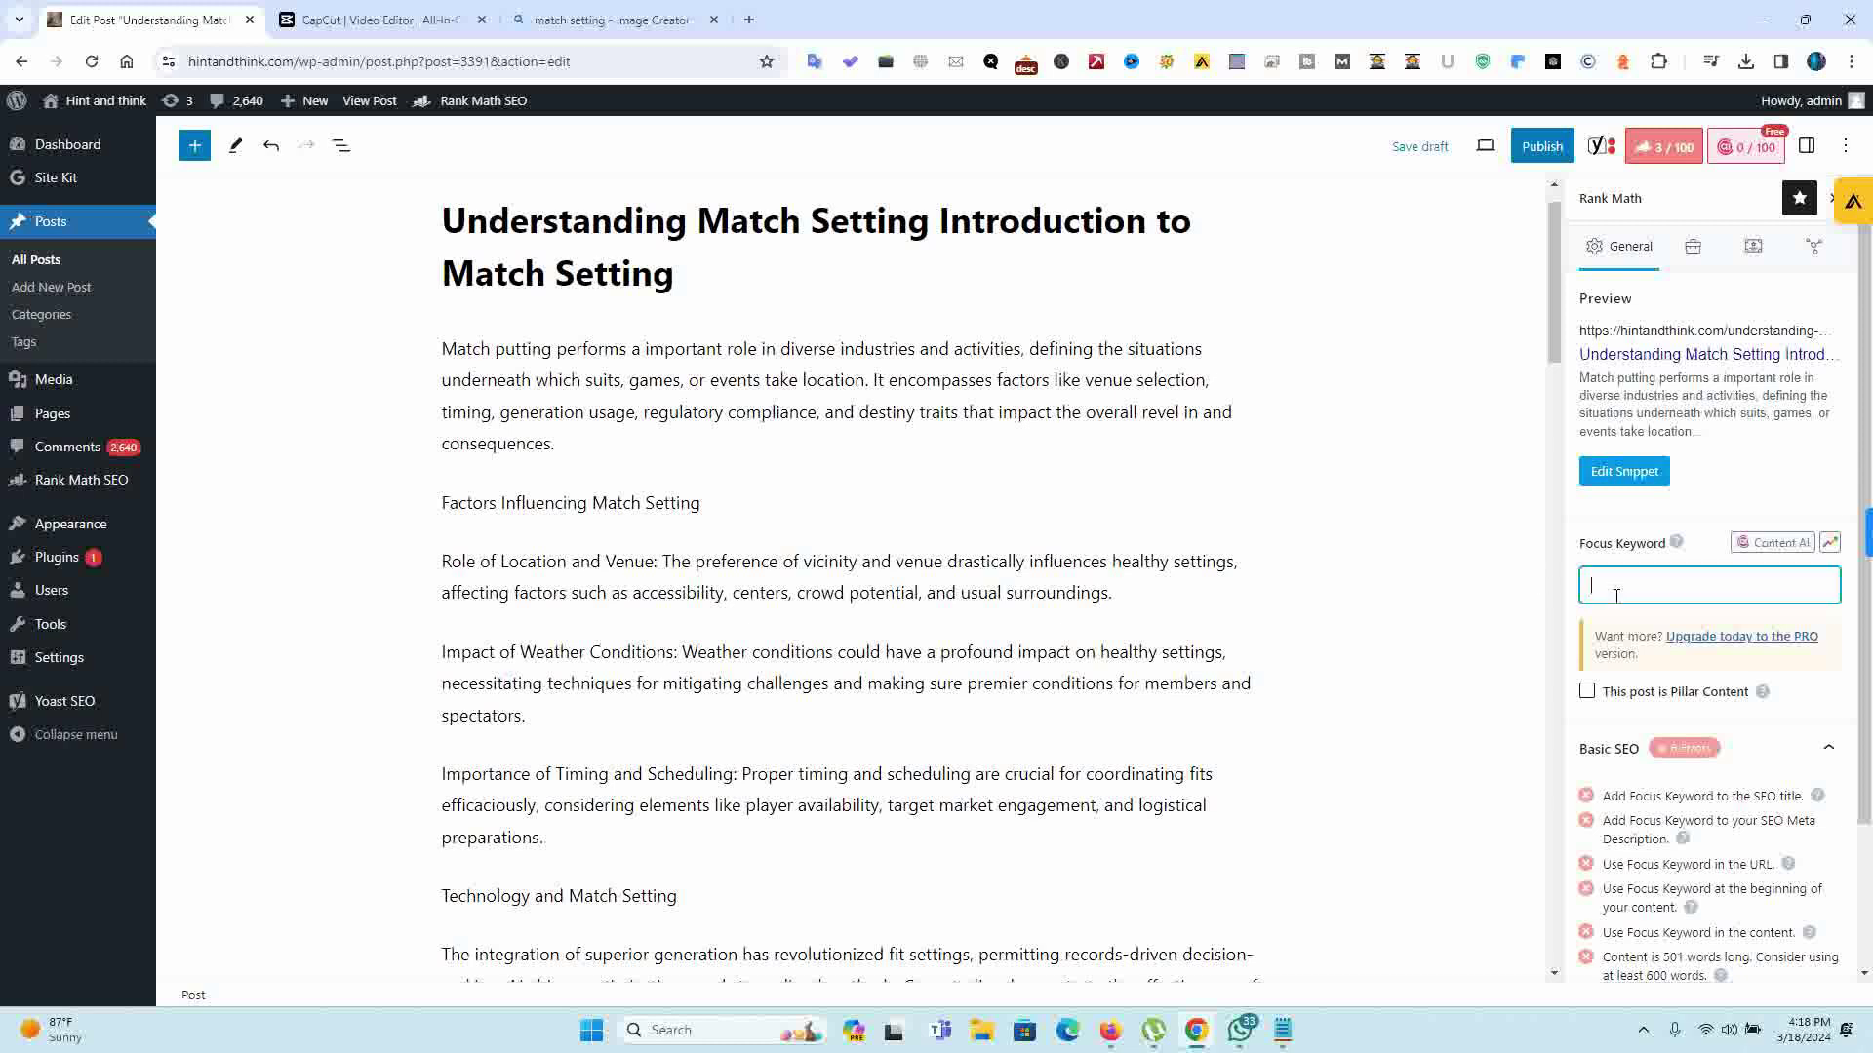
pyautogui.hotkey('ctrl', 'v')
pyautogui.press('Return')
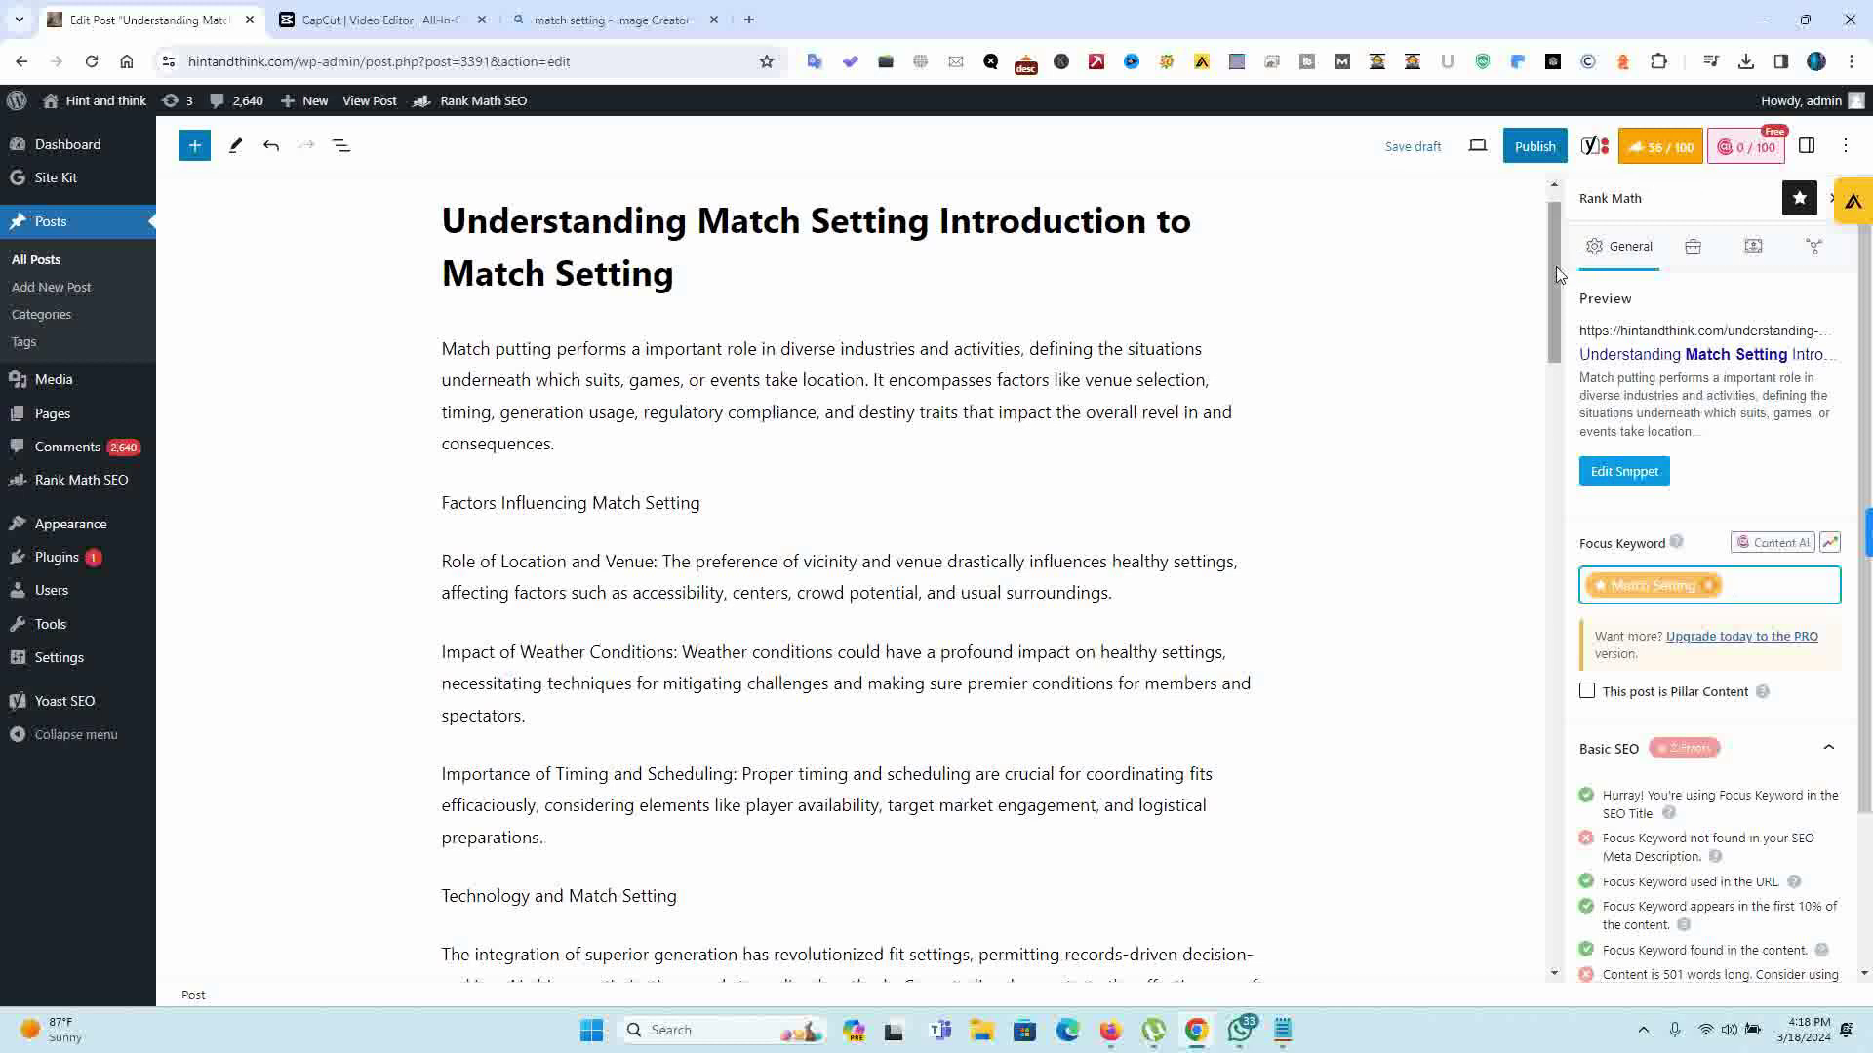
# Step: Set the Yoast SEO focus keyphrase below the post content to "Match Setting"
pyautogui.scroll(-1, 1868, 418)
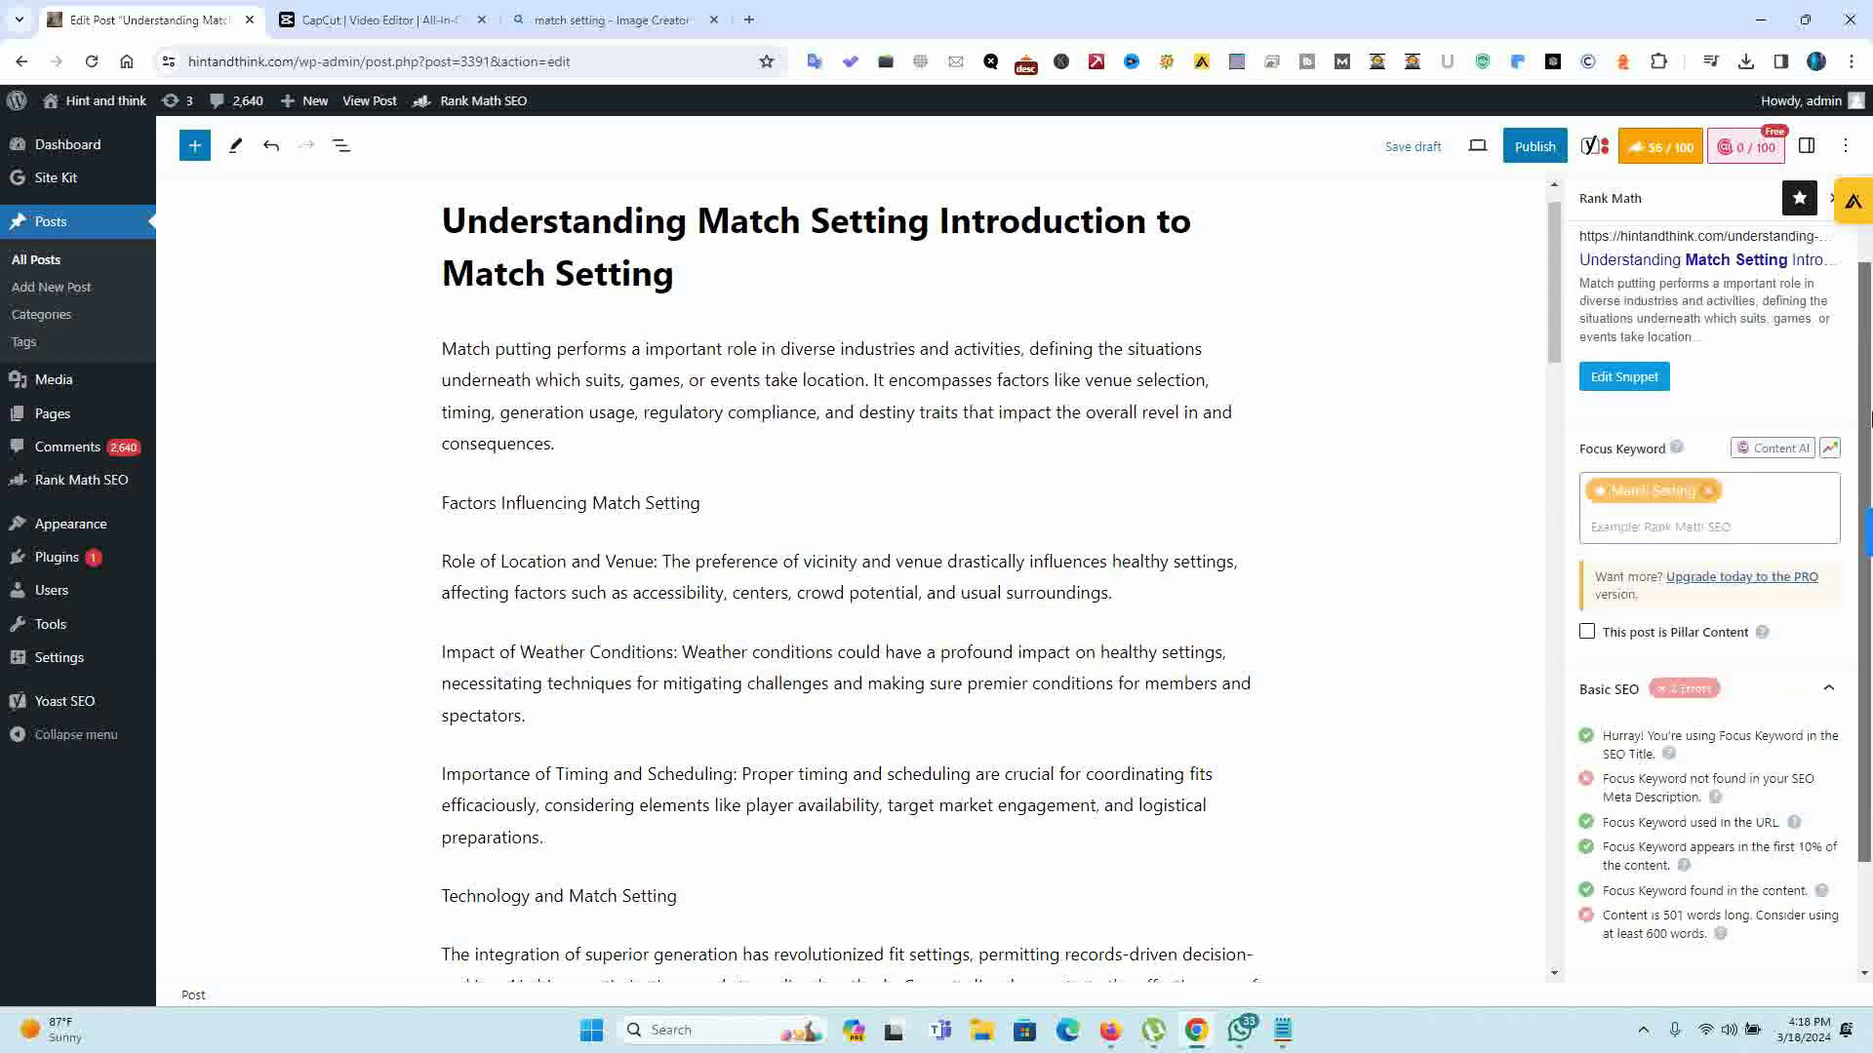
pyautogui.scroll(-1, 1868, 417)
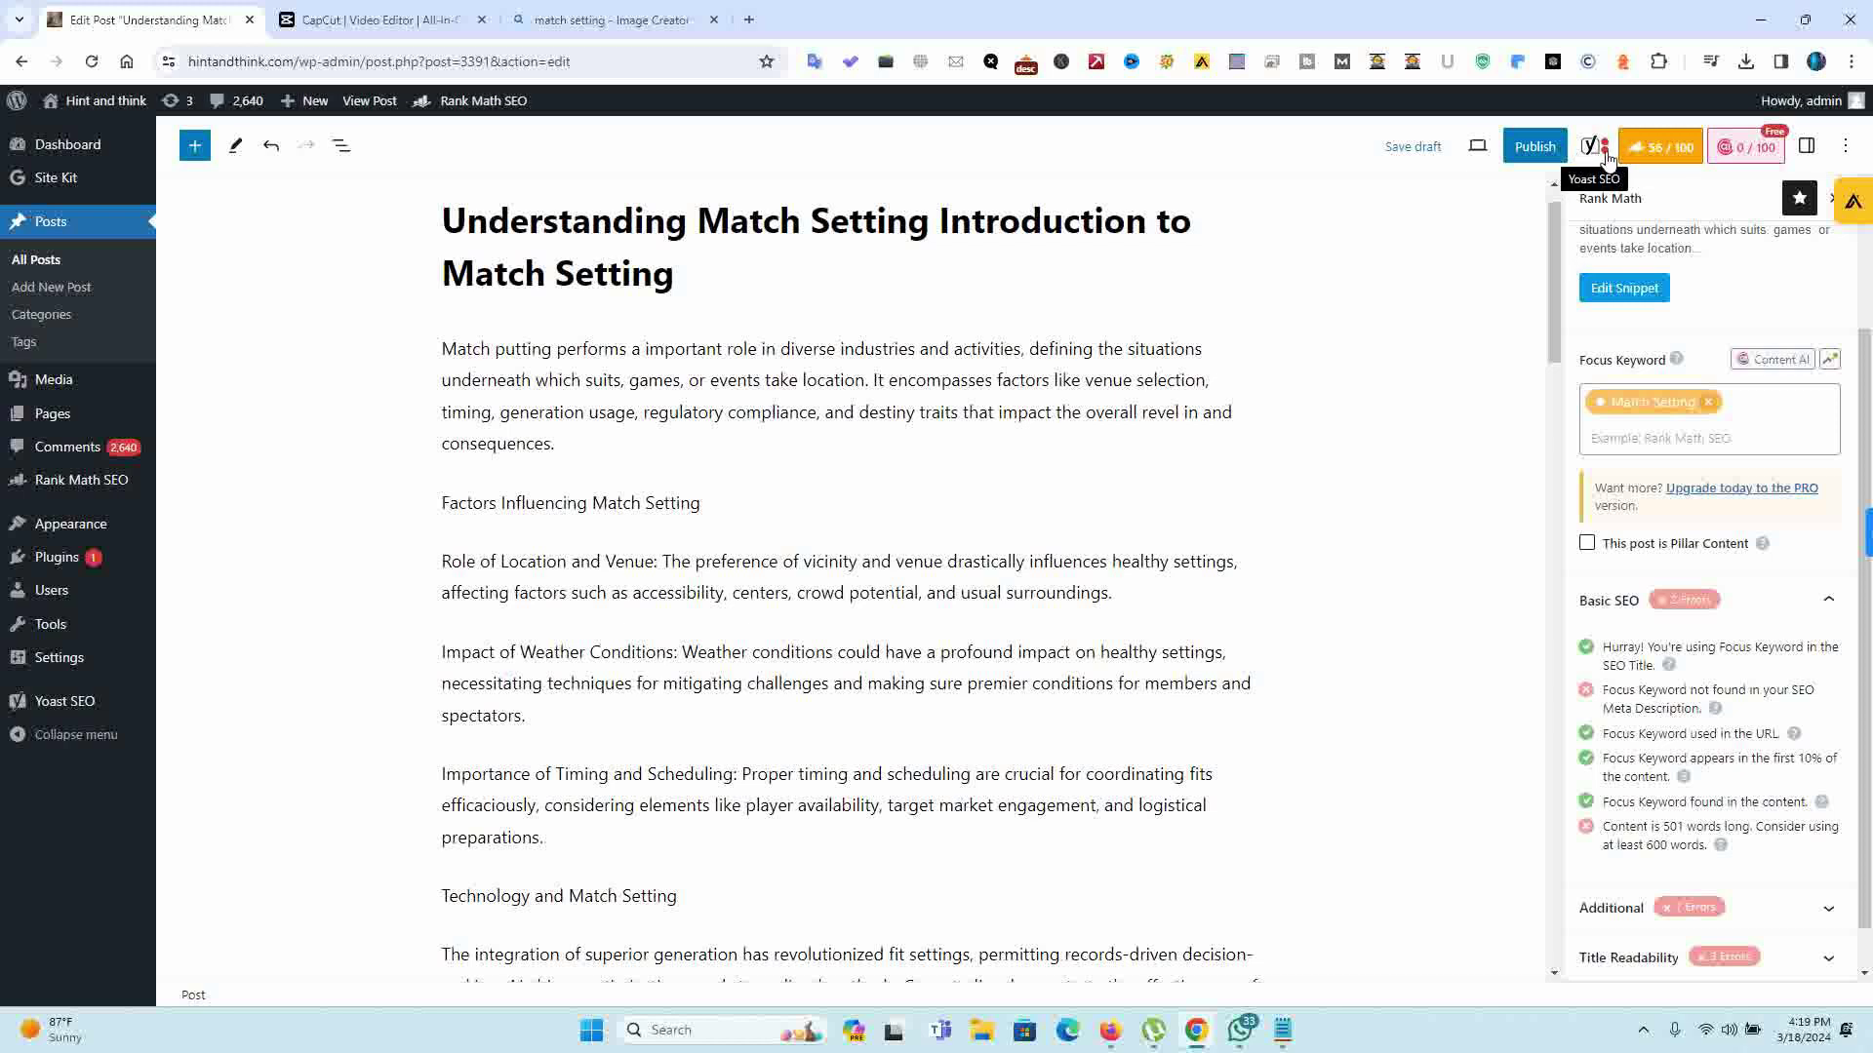
pyautogui.moveTo(1556, 290); pyautogui.dragTo(1499, 761)
pyautogui.click(330, 336)
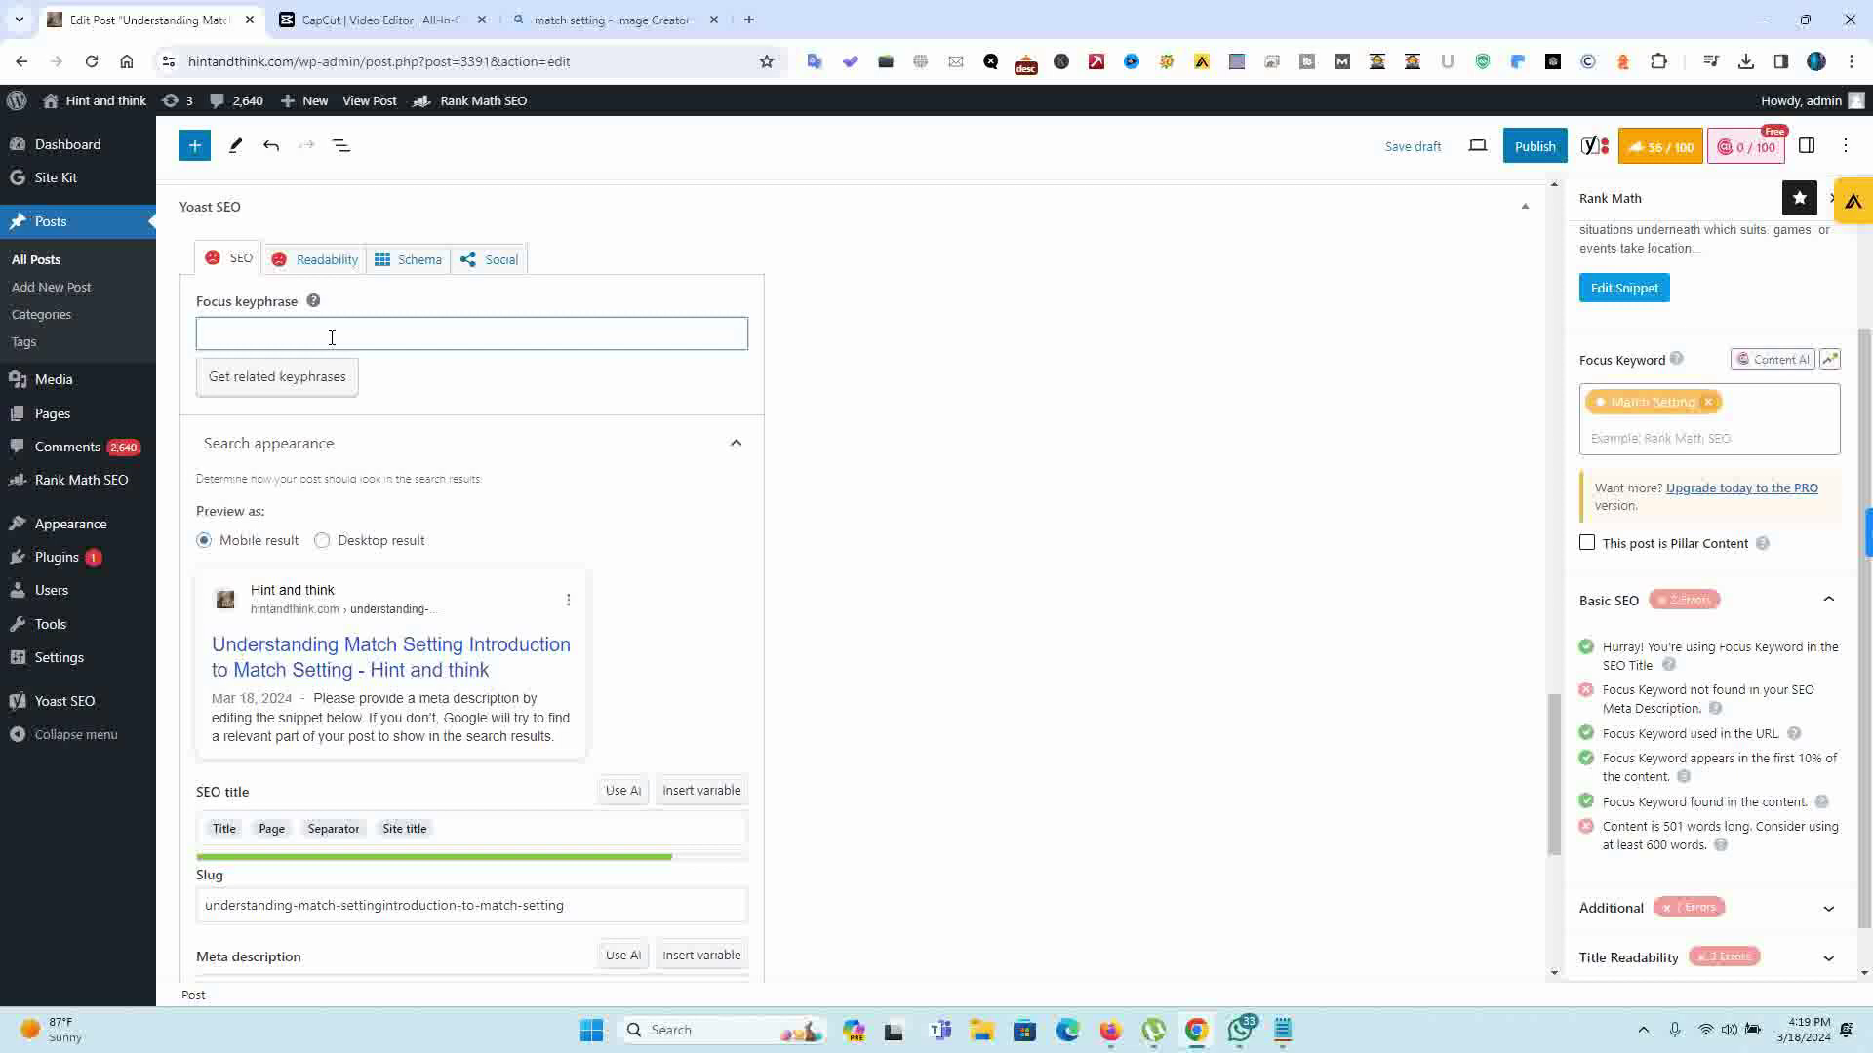
pyautogui.hotkey('ctrl', 'v')
# Step: Remove the Page, Separator and Site title variables from the Yoast SEO title, keeping only the Title variable
pyautogui.click(484, 828)
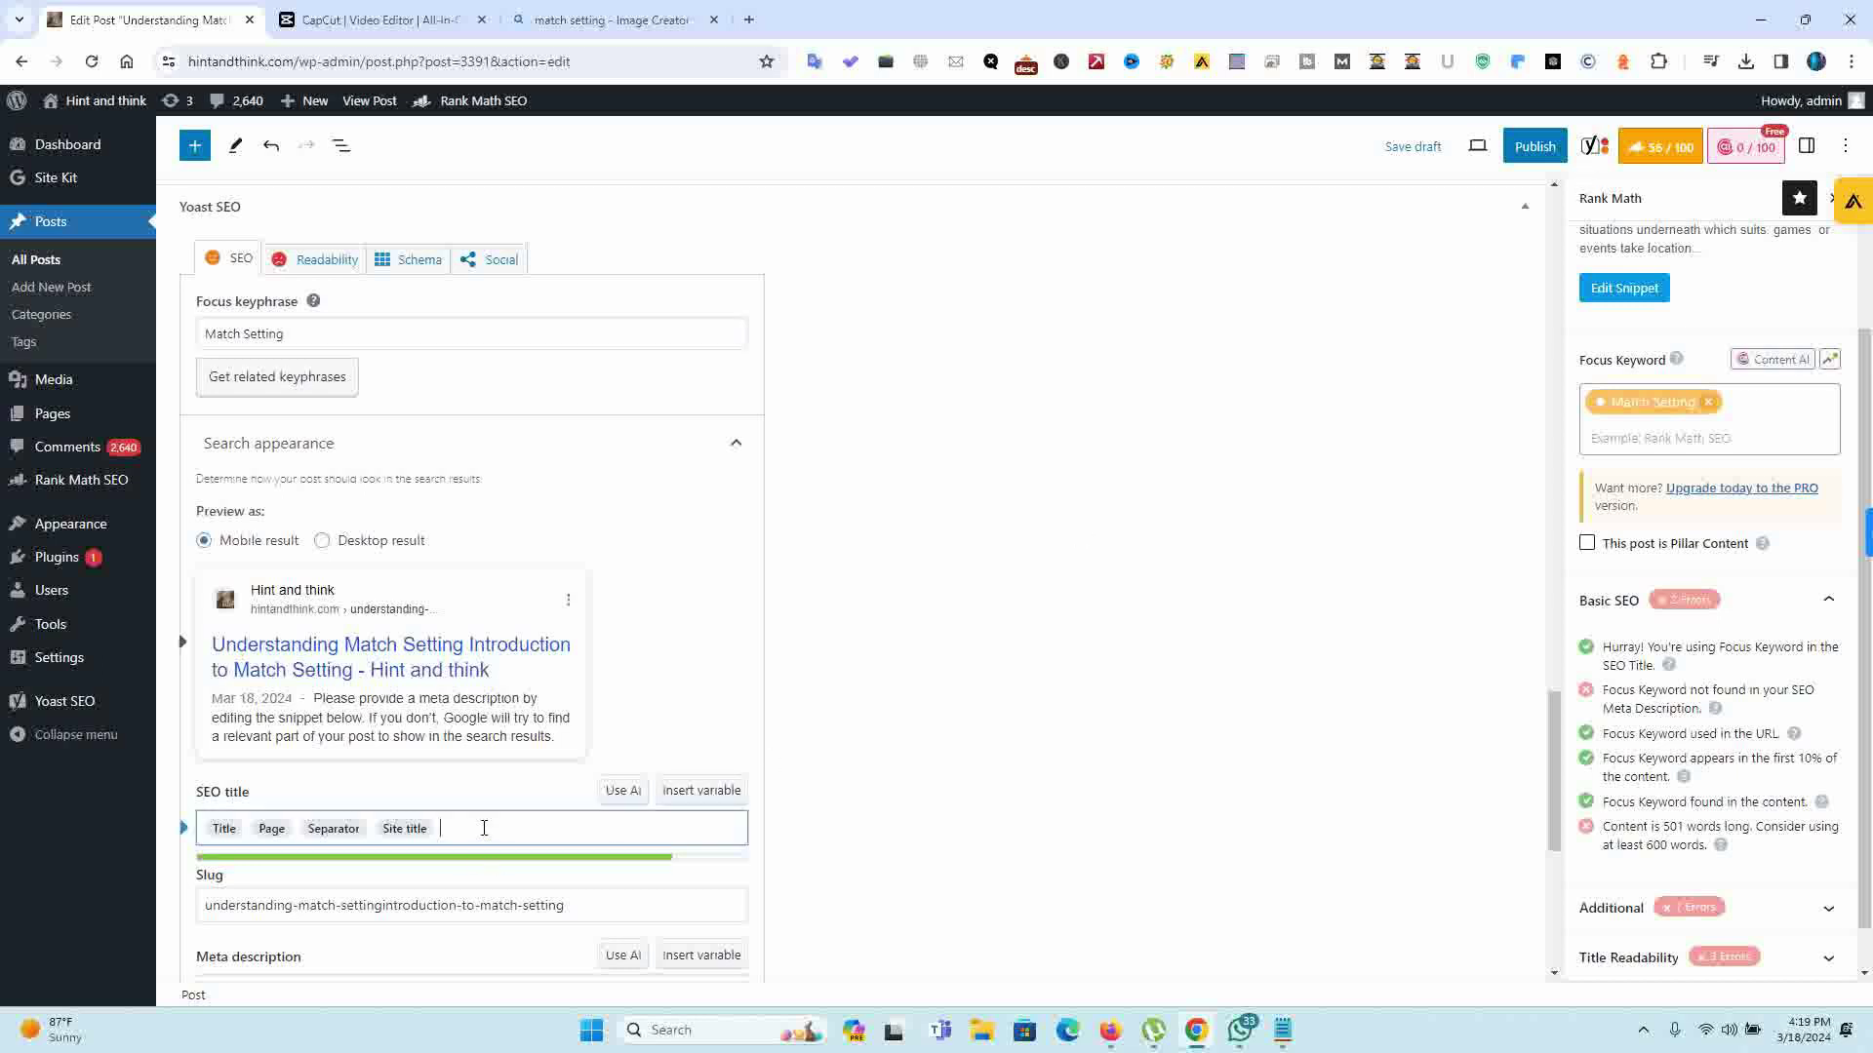
pyautogui.press('BackSpace')
pyautogui.press('BackSpace')
pyautogui.press('BackSpace')
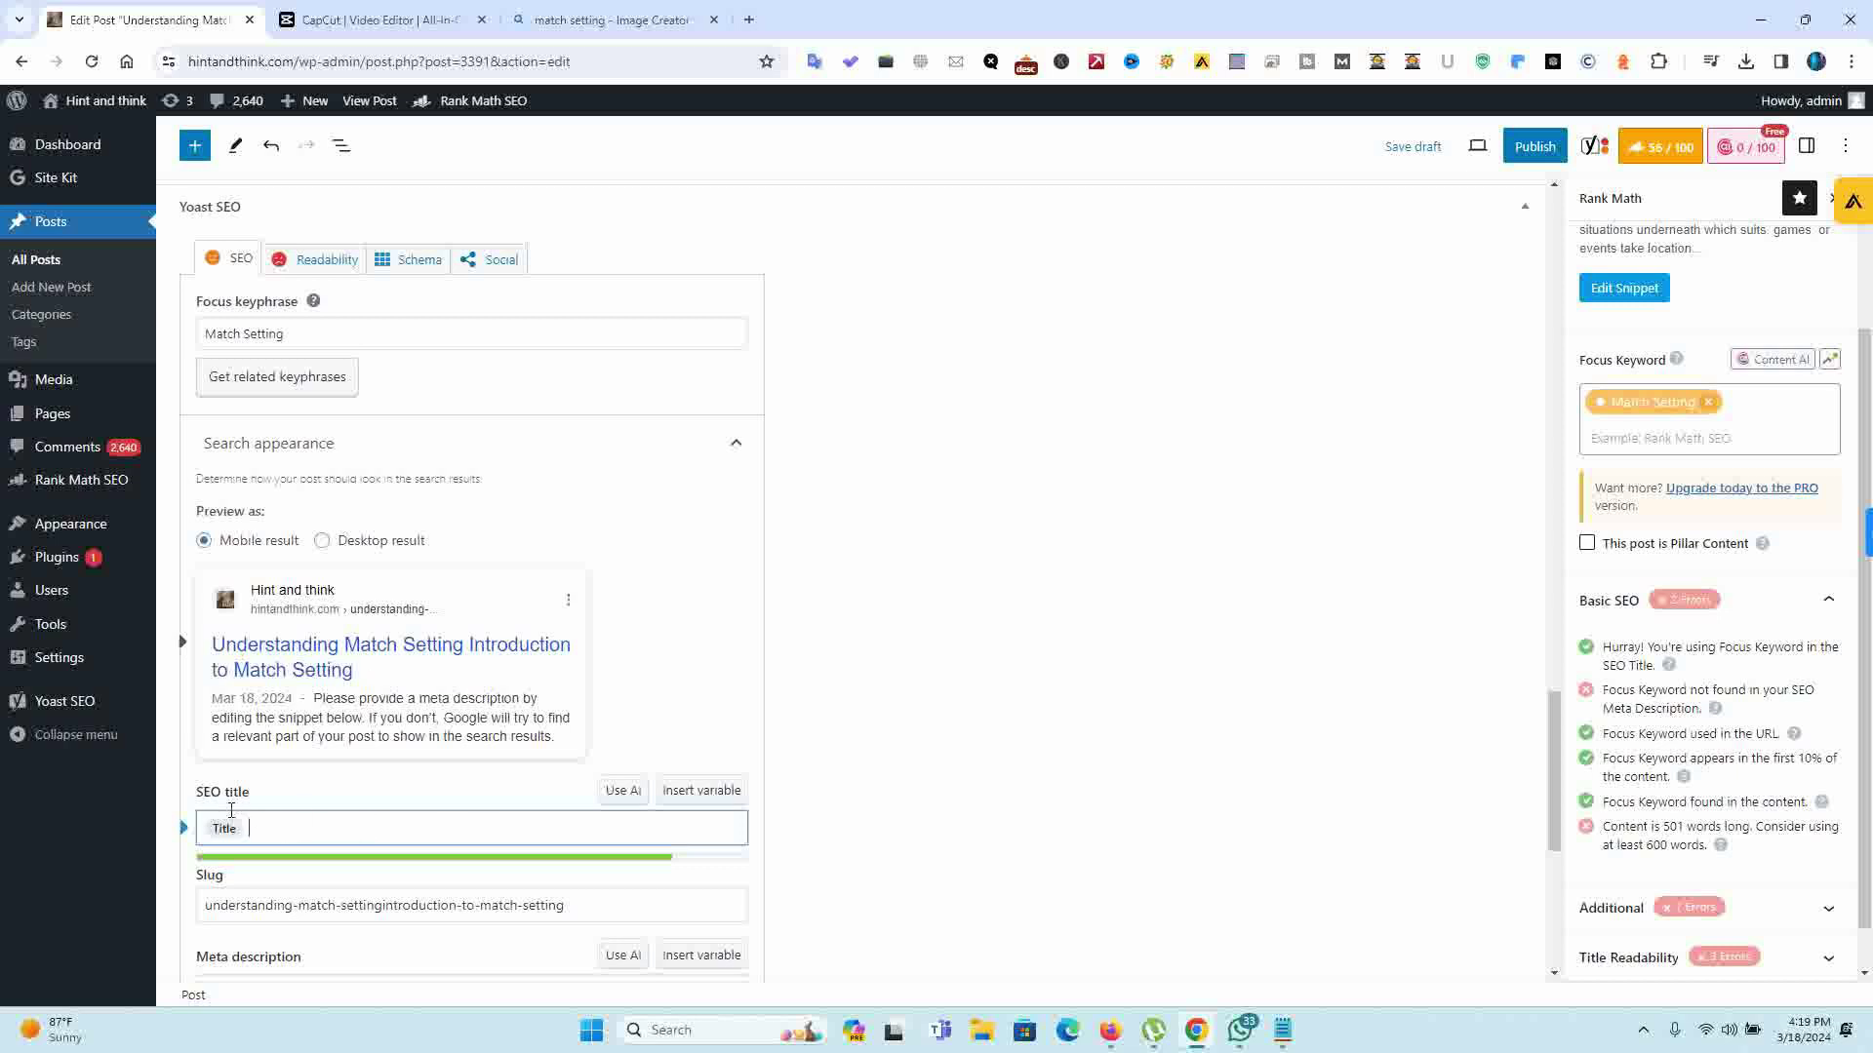
# Step: Clear the slug in the Yoast search appearance settings
pyautogui.moveTo(1561, 733); pyautogui.dragTo(1545, 815)
pyautogui.click(619, 491)
pyautogui.hotkey('ctrl', 'a')
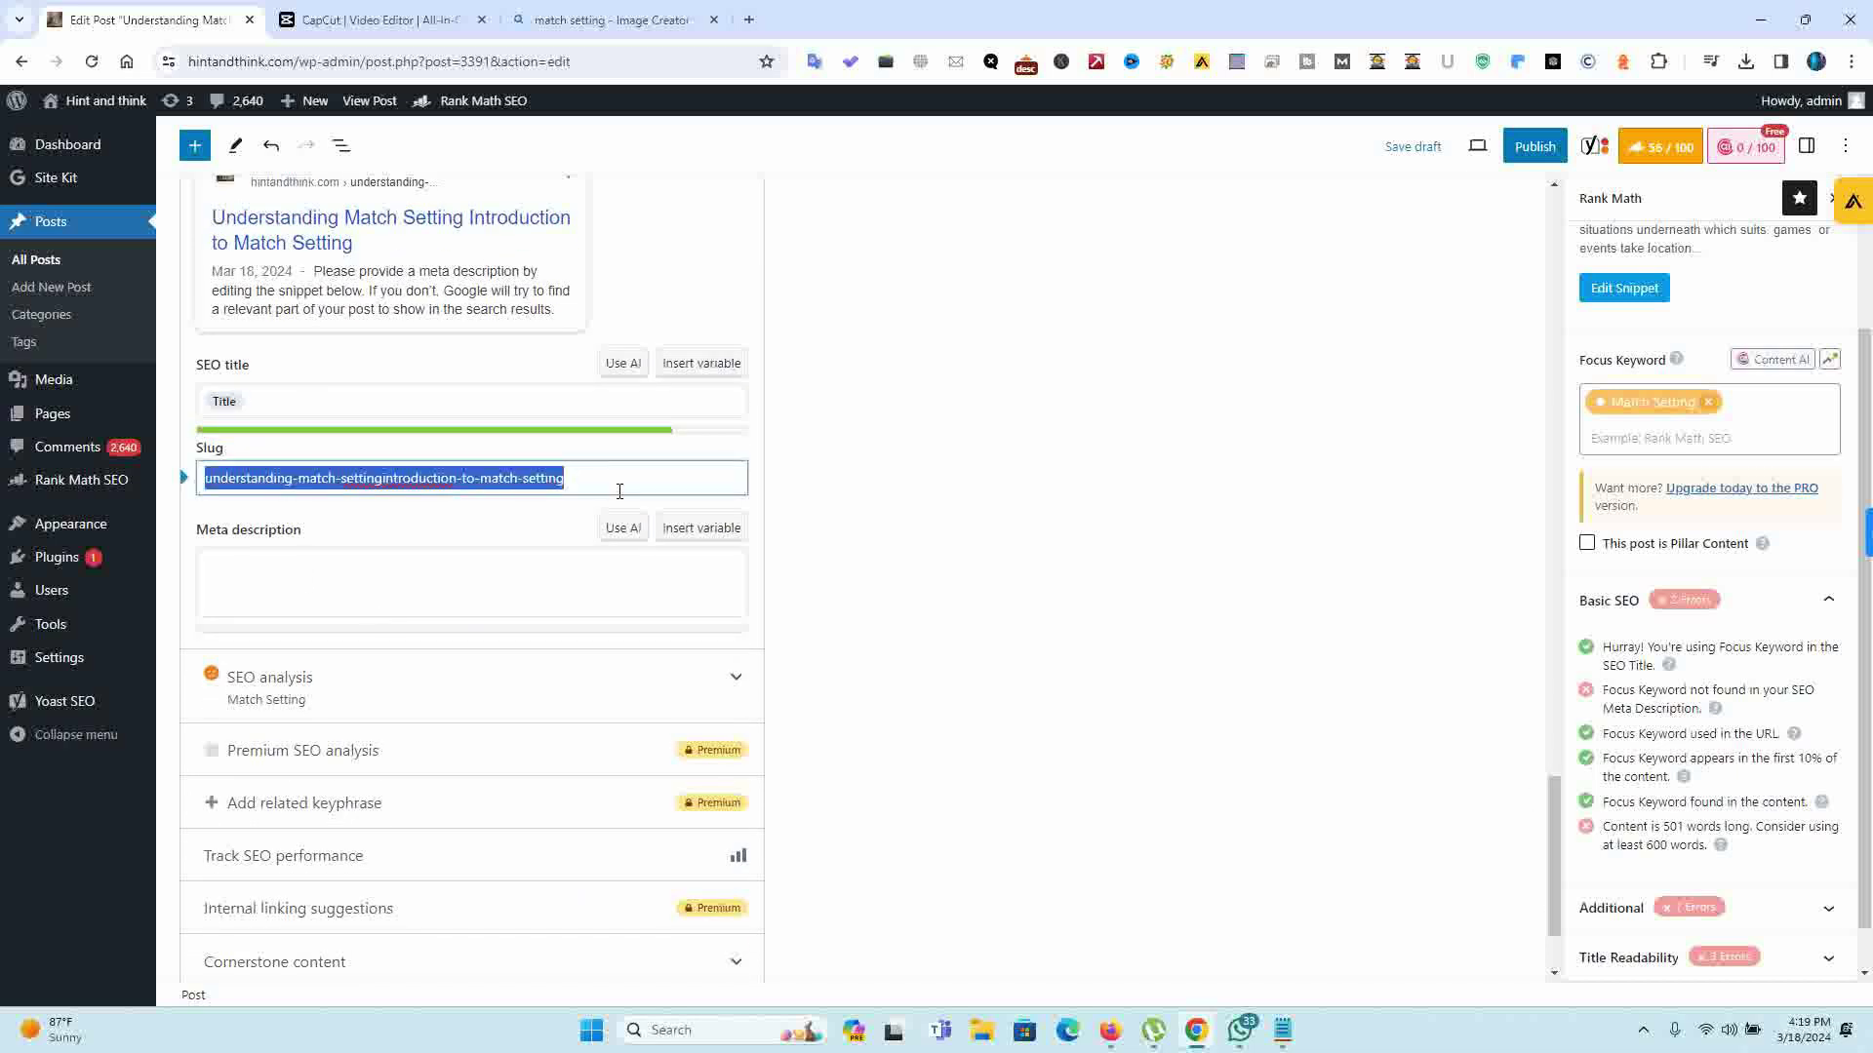
pyautogui.press('BackSpace')
# Step: Fill the Yoast meta description with "Match Setting" followed by the FAQ excerpt from "may be used to mitigate their results?" through "faced in match putting,"
pyautogui.click(280, 567)
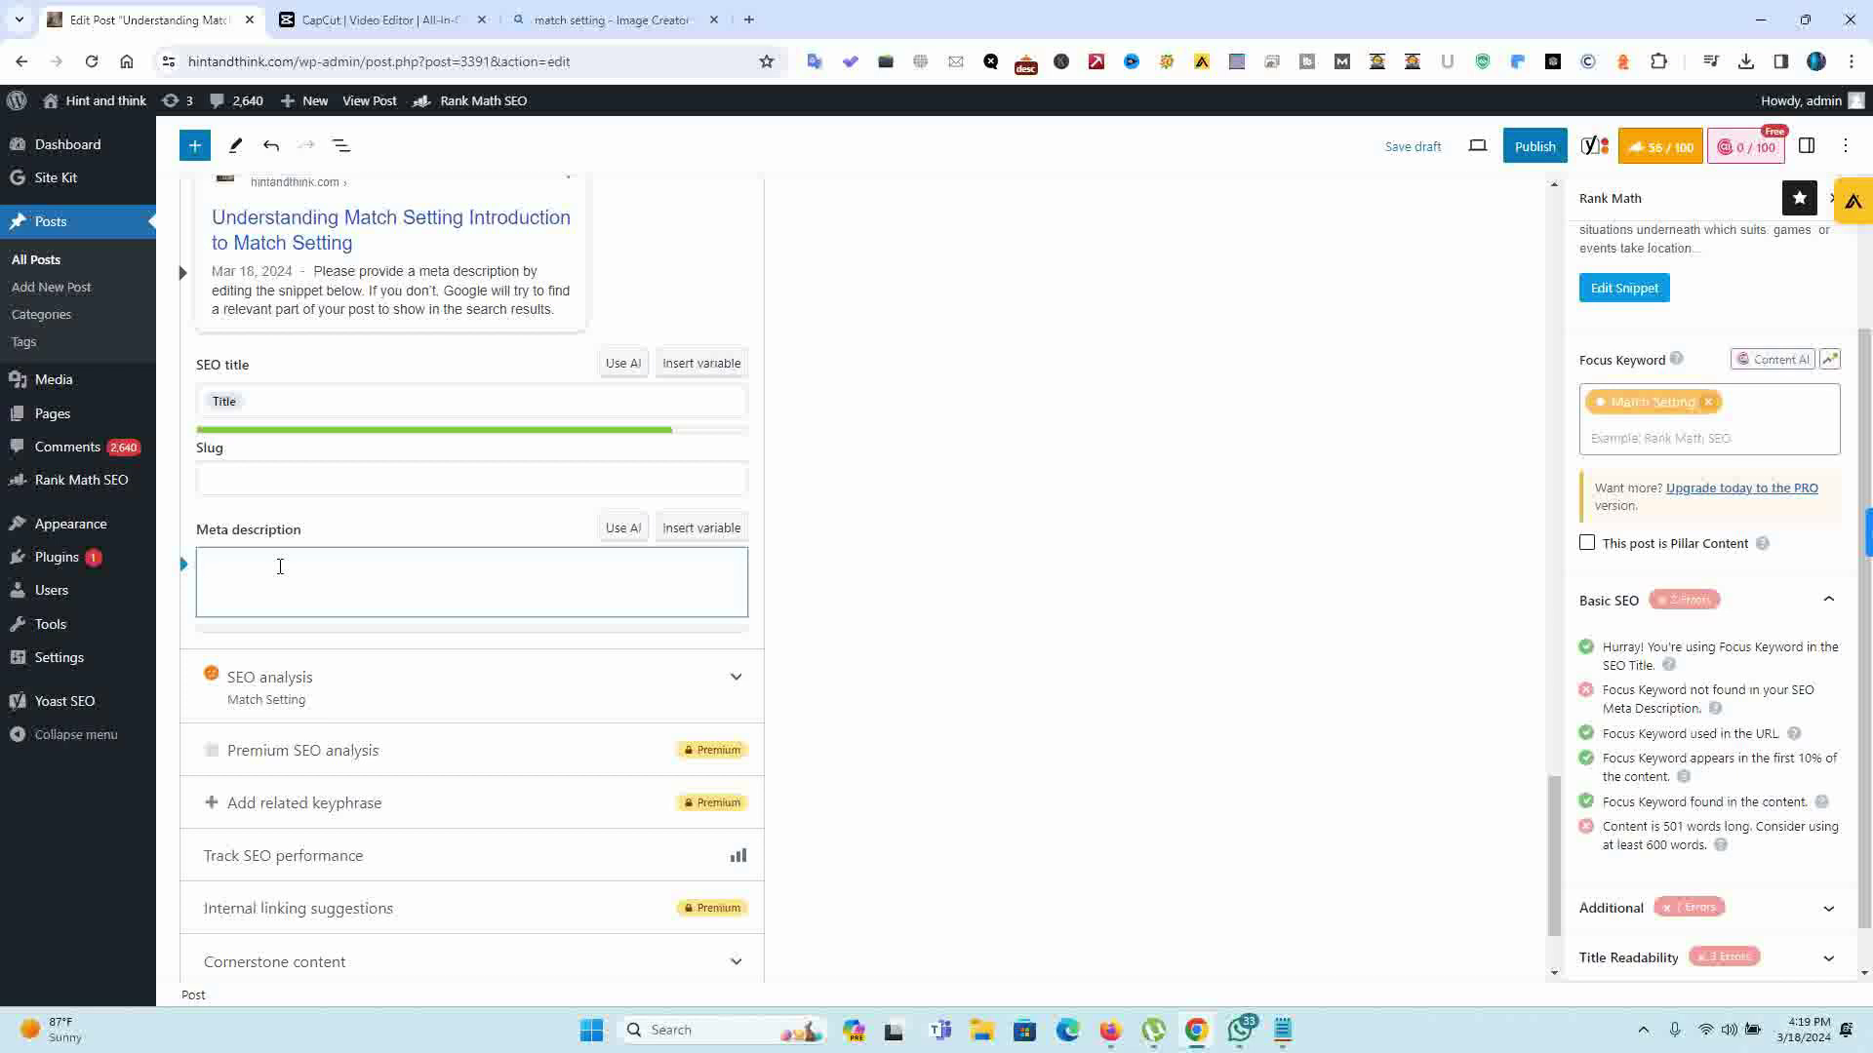
pyautogui.hotkey('ctrl', 'v')
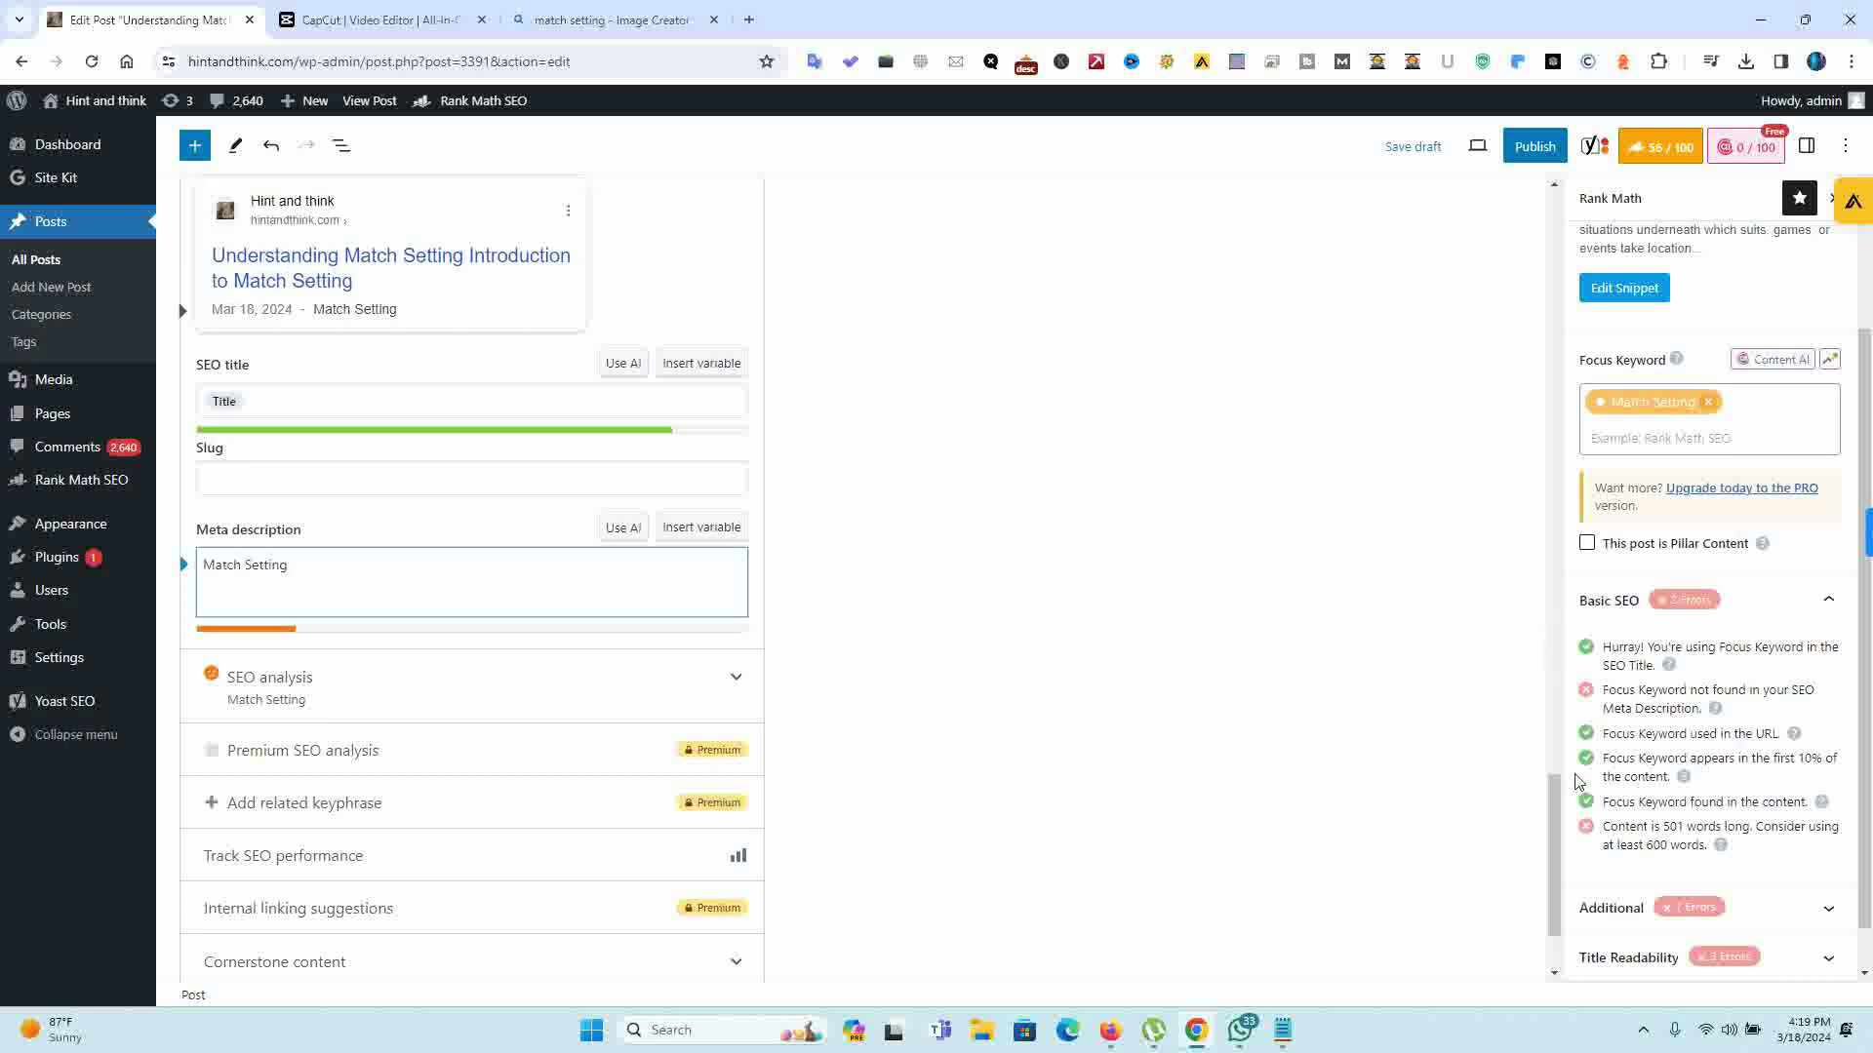
pyautogui.scroll(10, 1300, 644)
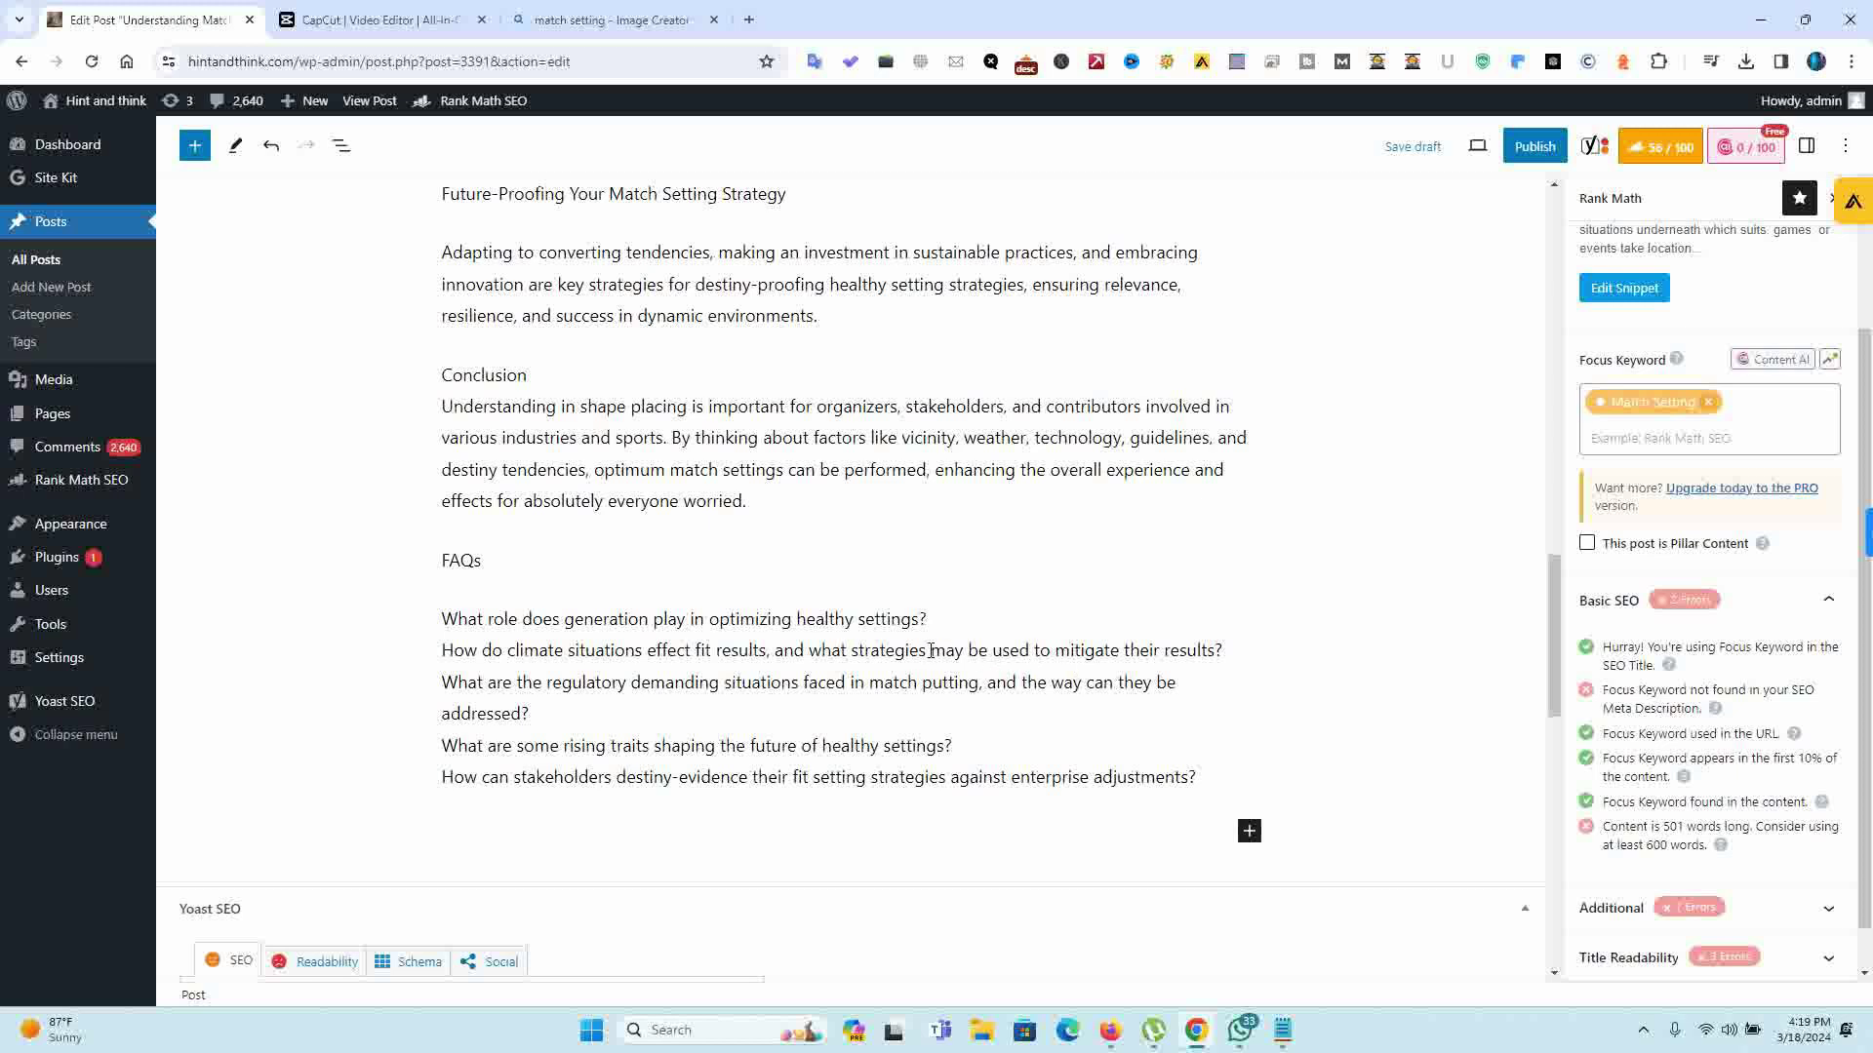
pyautogui.moveTo(984, 664); pyautogui.dragTo(989, 673)
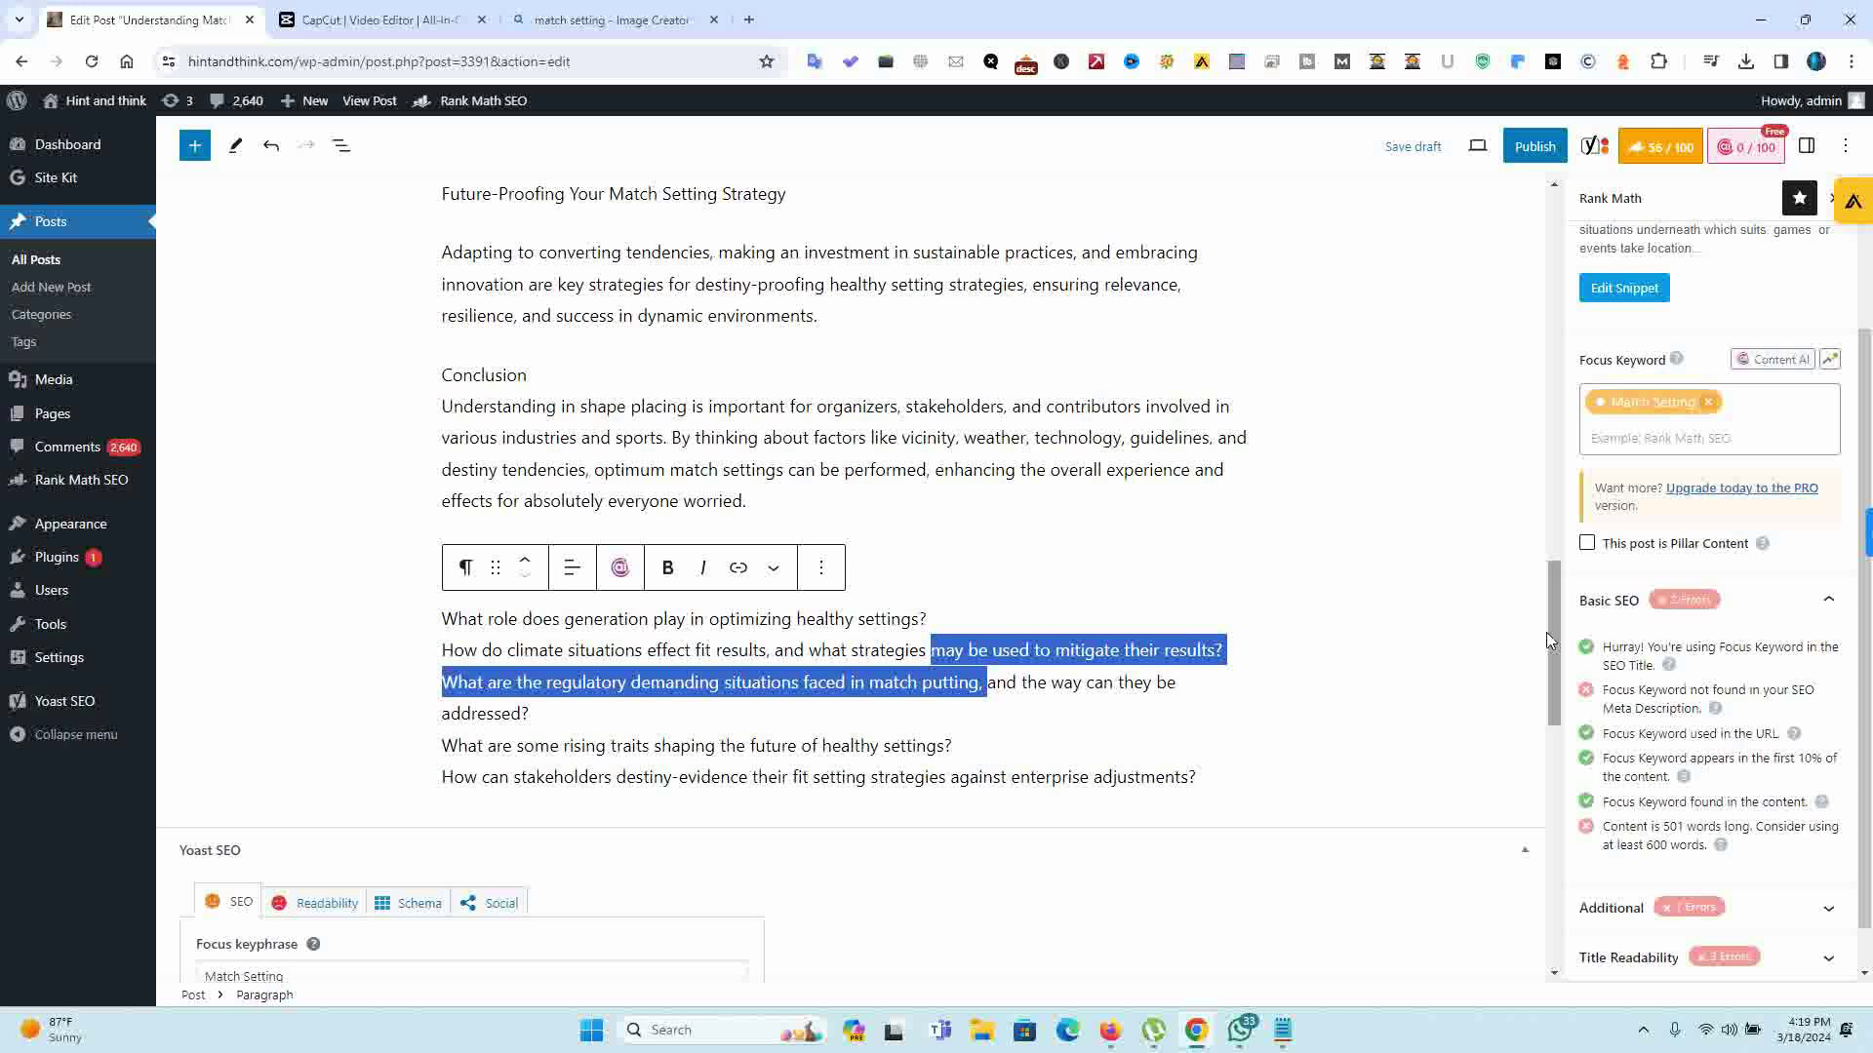
pyautogui.moveTo(1545, 646); pyautogui.dragTo(1547, 878)
pyautogui.click(473, 456)
pyautogui.write('may be used to mitigate their results?What are the regulatory demanding situations faced in match putting,')
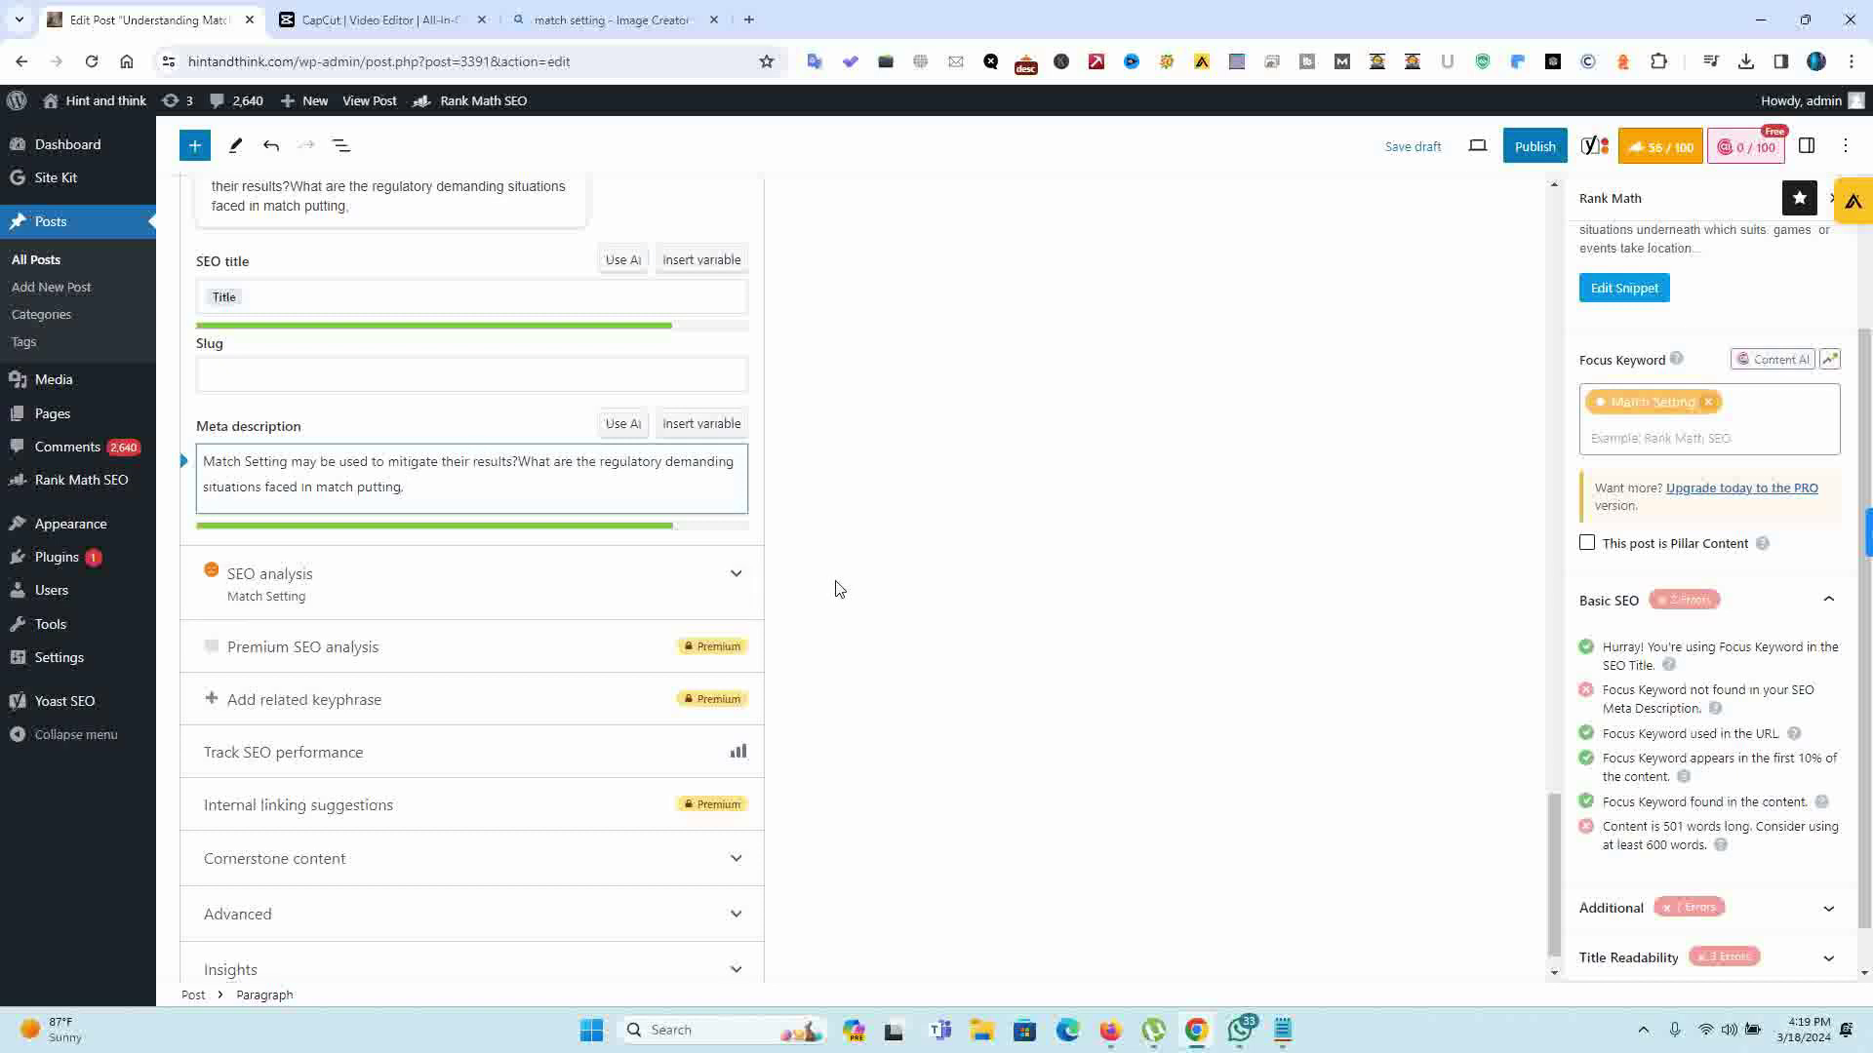
# Step: Review the failed Basic SEO checks in Rank Math and expand the Additional checks
pyautogui.moveTo(1564, 849); pyautogui.dragTo(1549, 250)
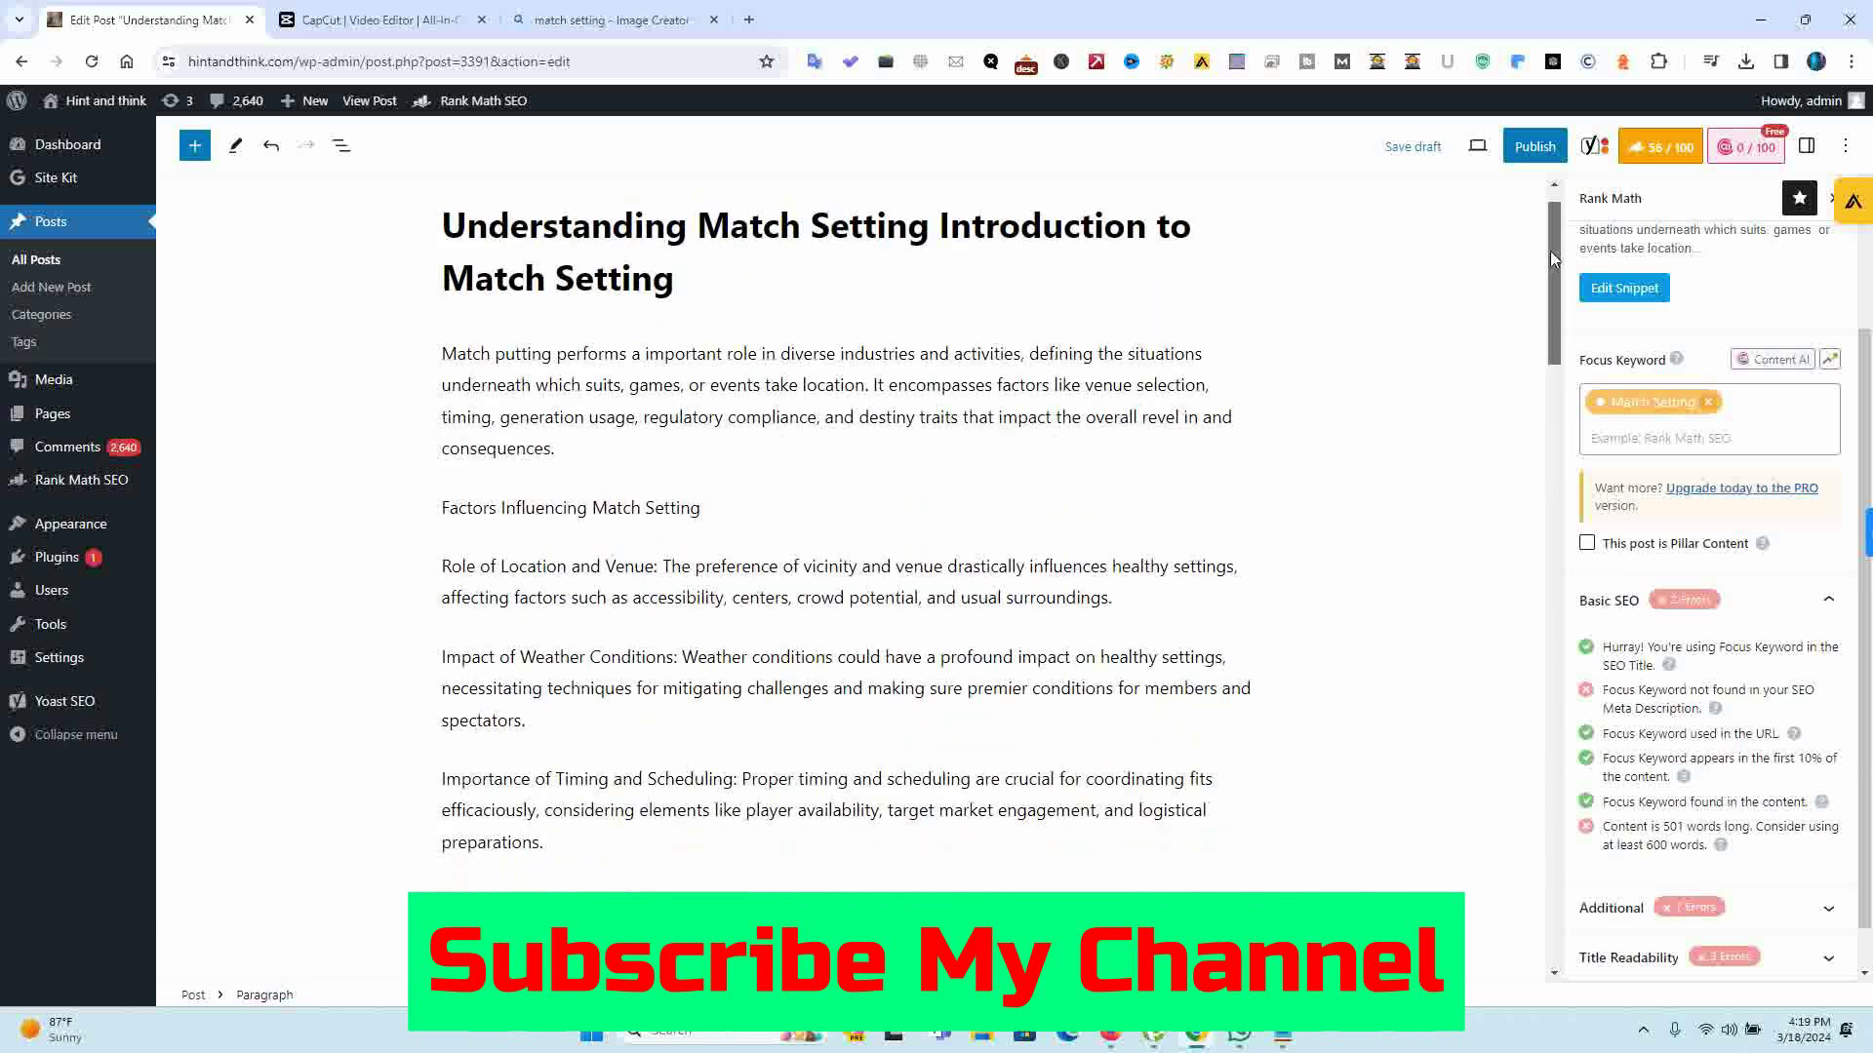
pyautogui.scroll(-1, 1869, 417)
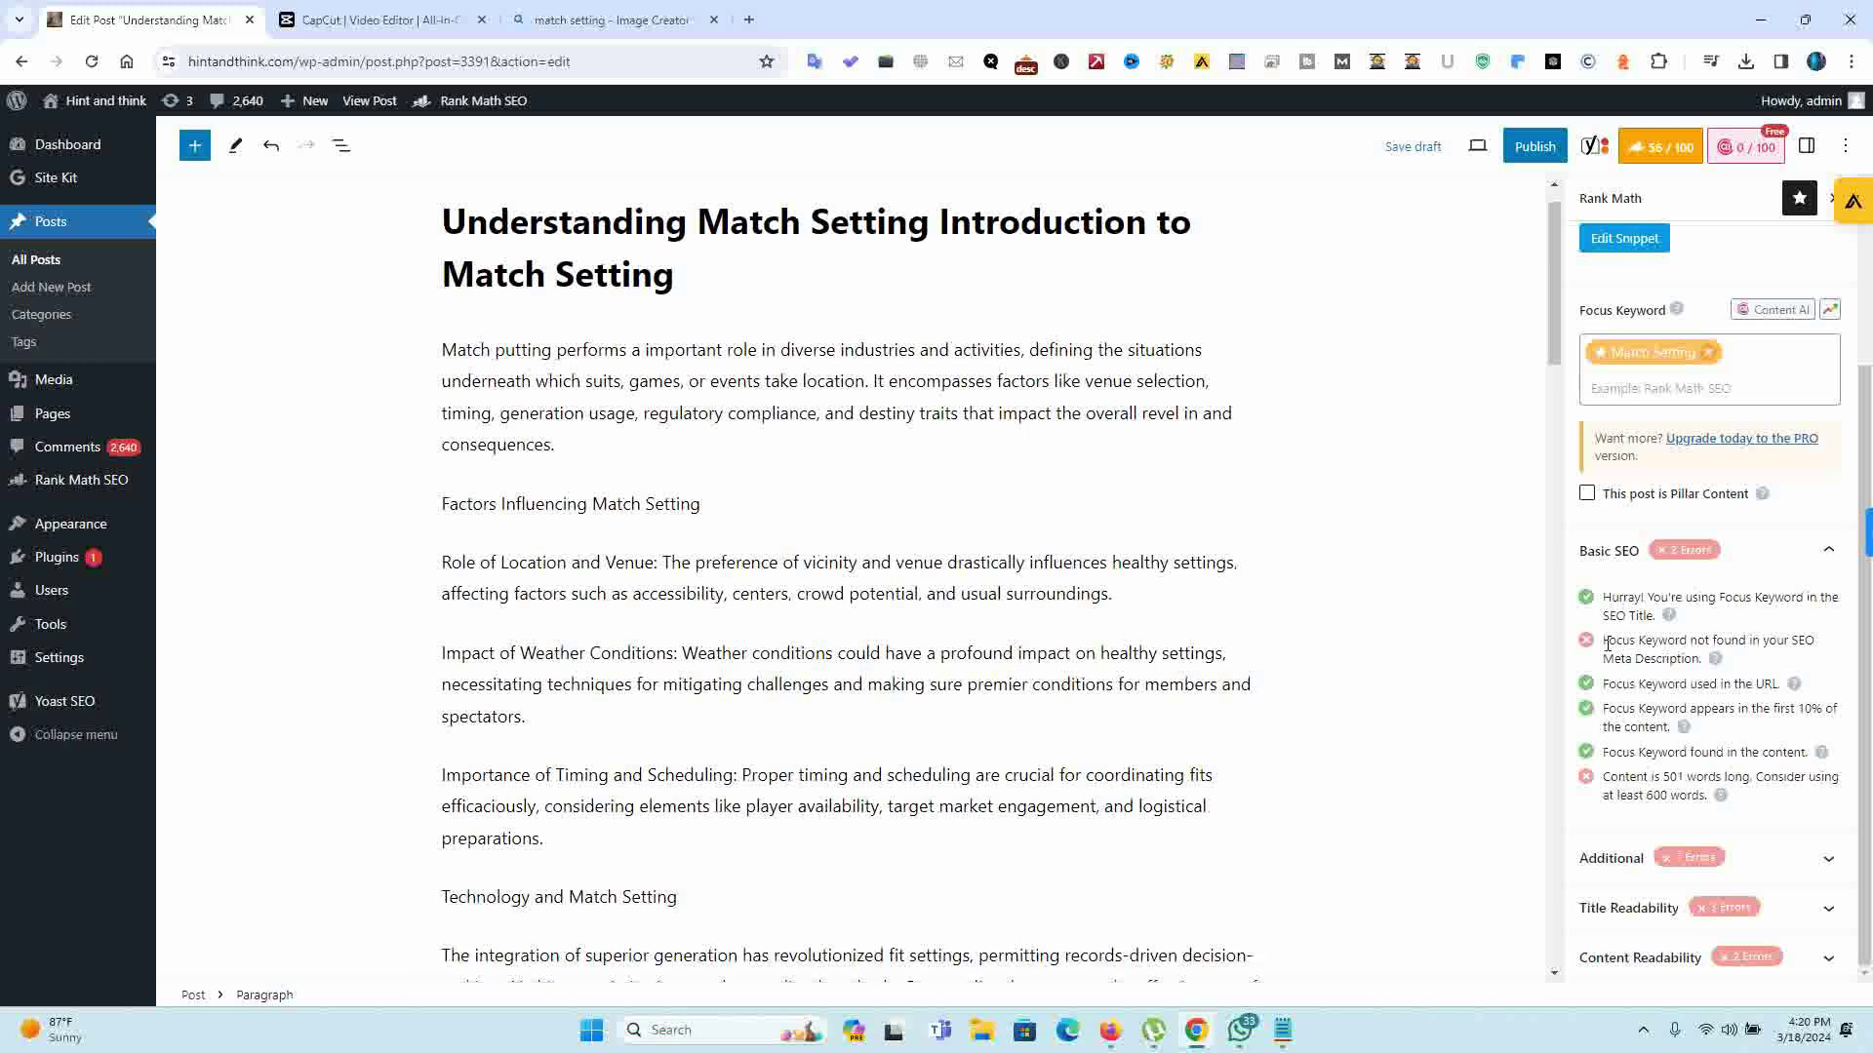
pyautogui.moveTo(1608, 645); pyautogui.dragTo(1739, 661)
pyautogui.click(1754, 666)
pyautogui.moveTo(1612, 781); pyautogui.dragTo(1731, 789)
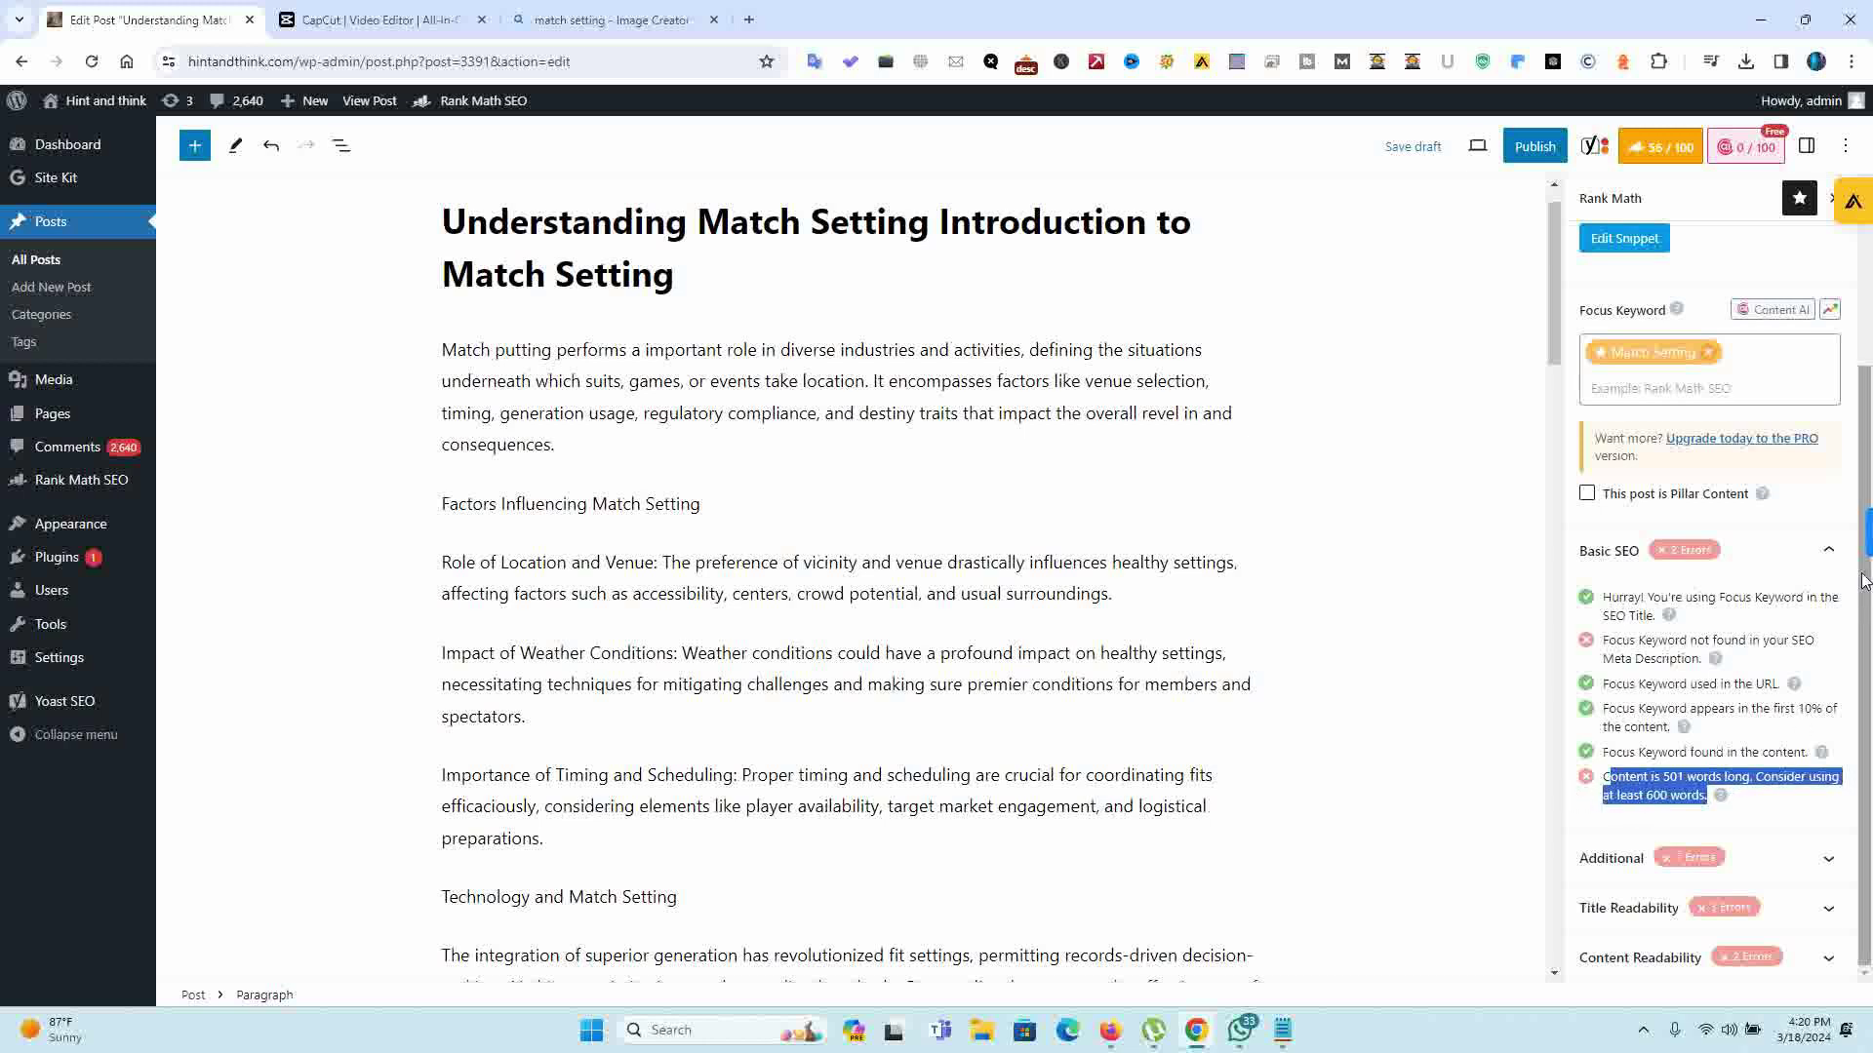
pyautogui.click(1712, 878)
pyautogui.scroll(-3, 1580, 639)
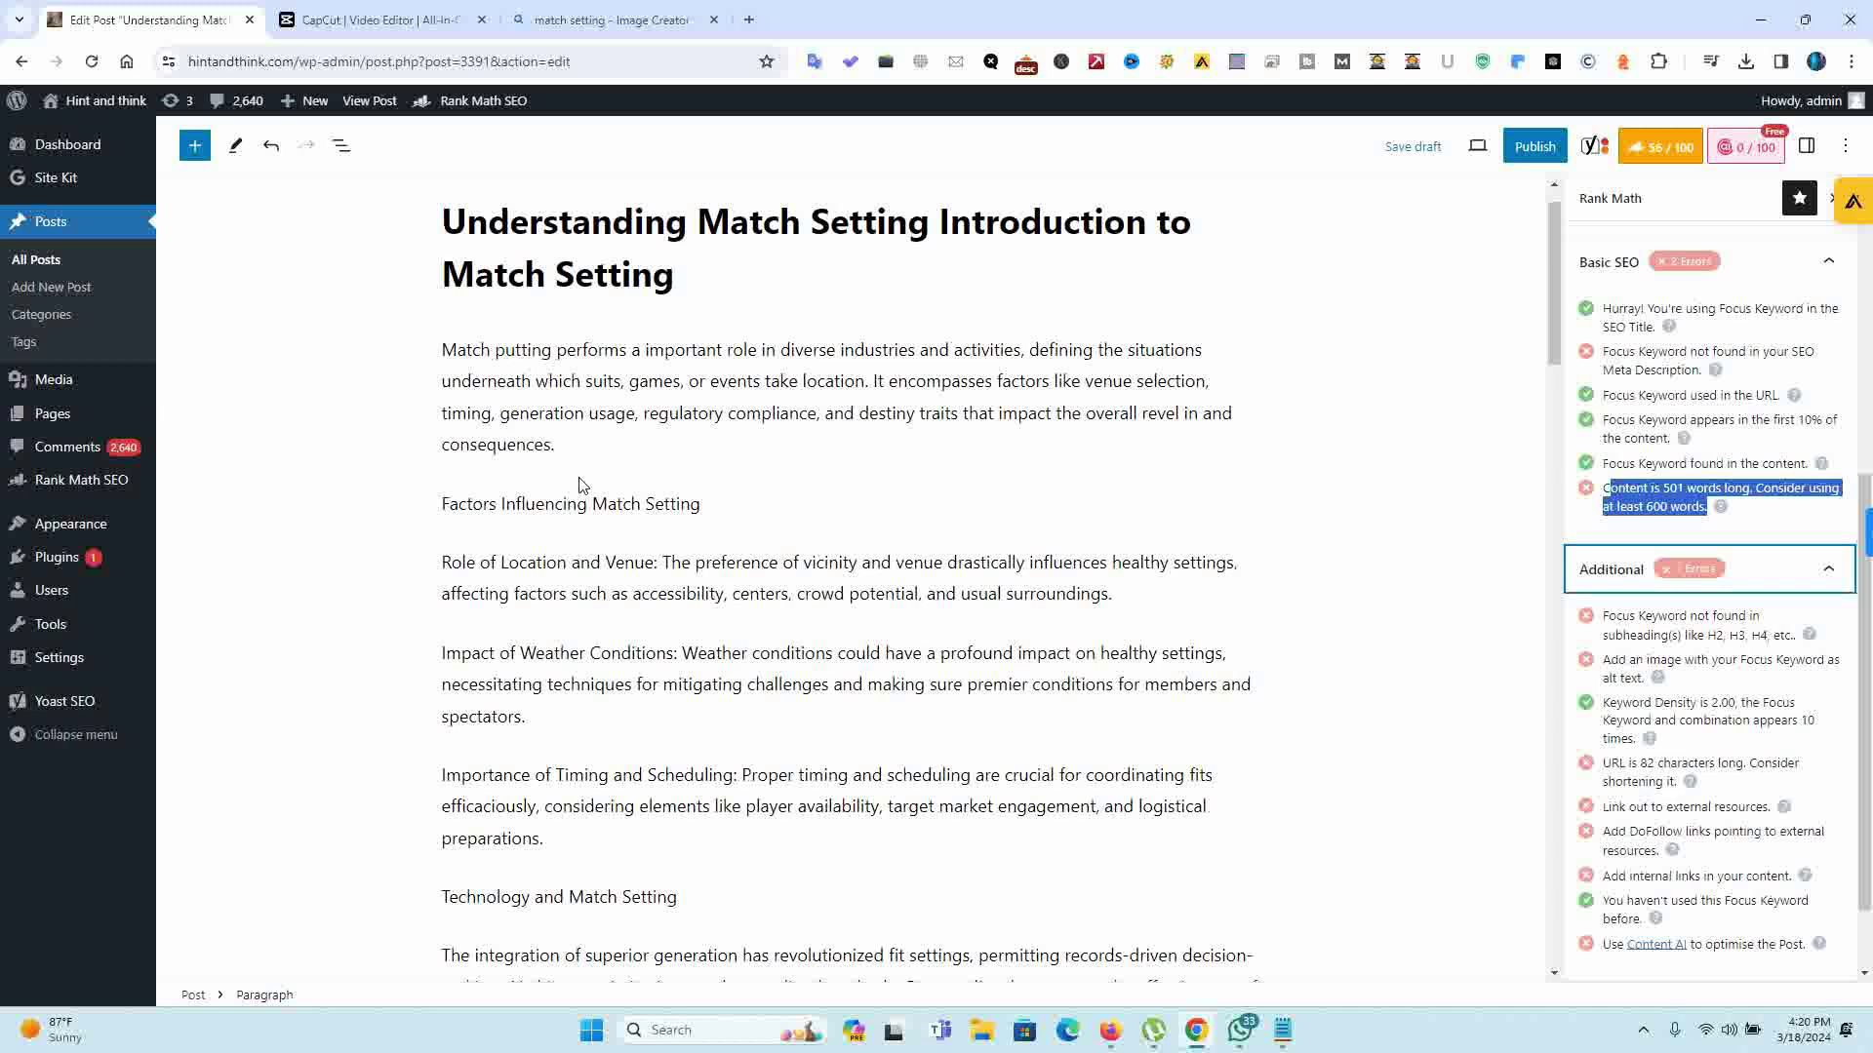
# Step: Convert the "Factors Influencing Match Setting" paragraph into a level 1 heading
pyautogui.click(429, 503)
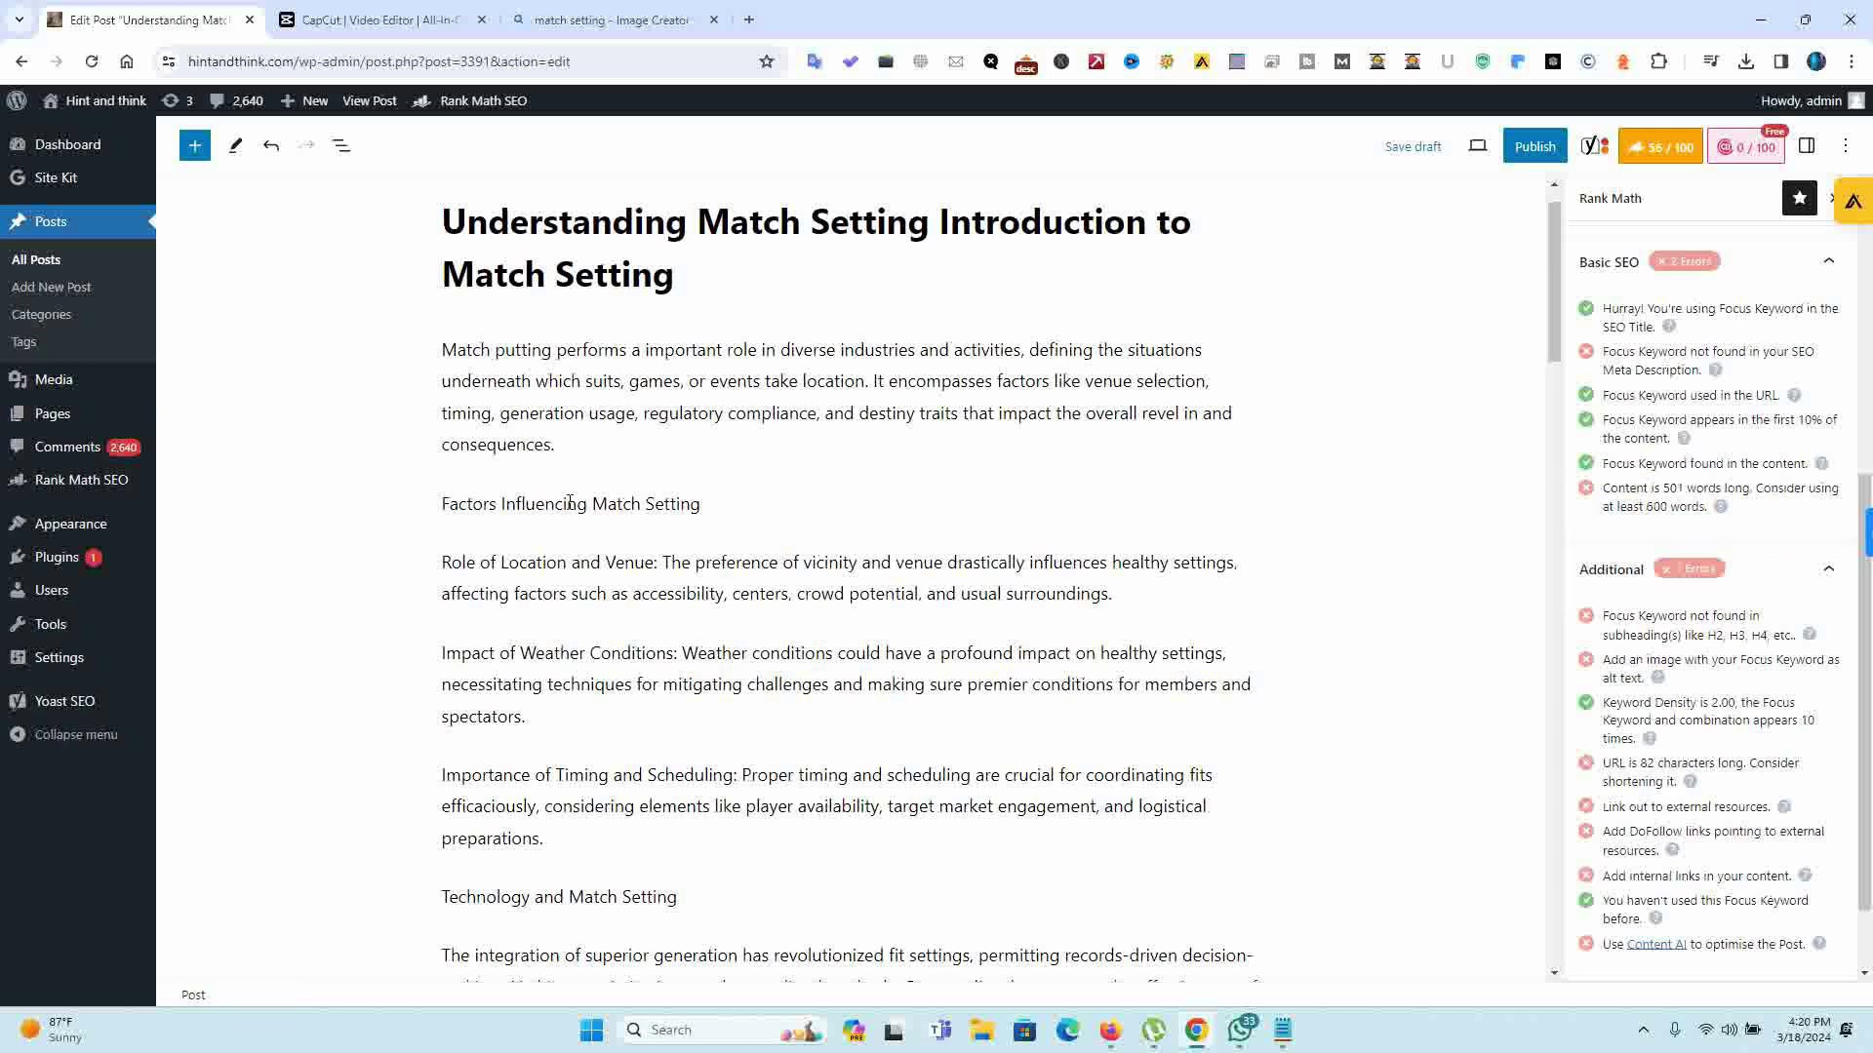
pyautogui.tripleClick(570, 503)
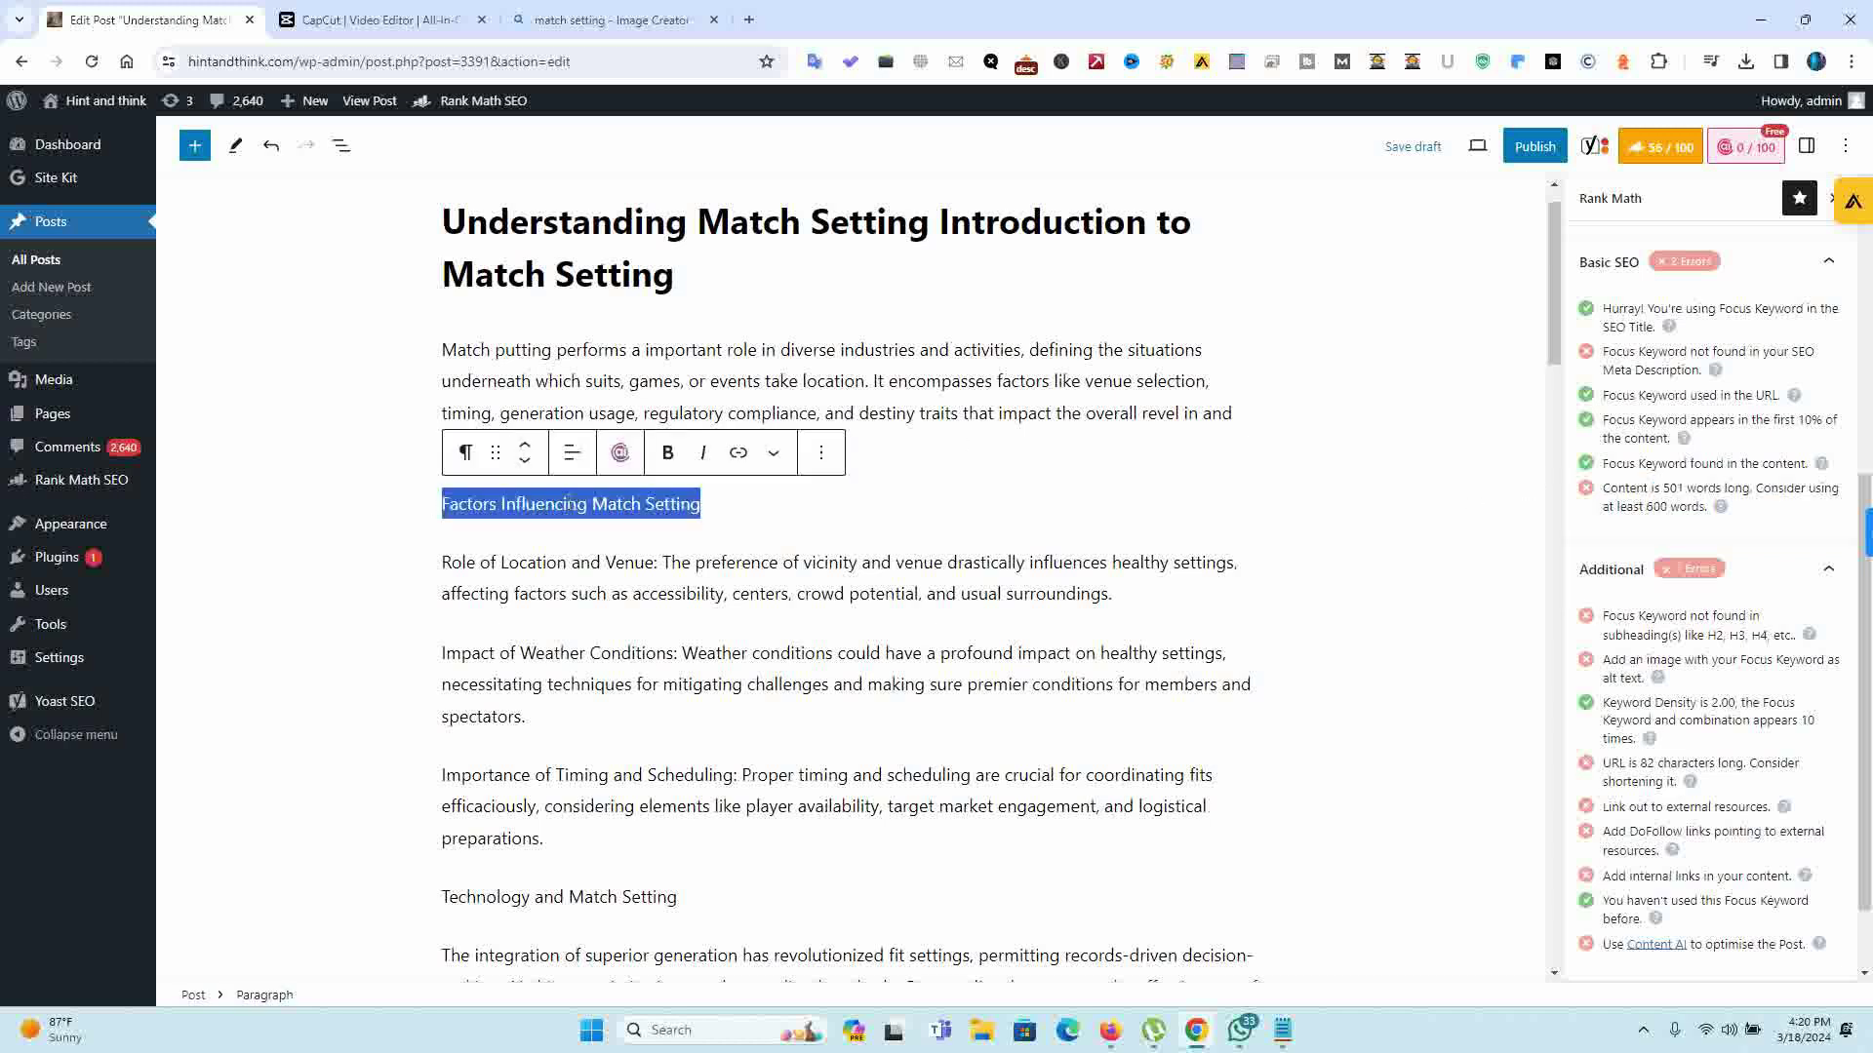
pyautogui.click(465, 451)
pyautogui.click(518, 550)
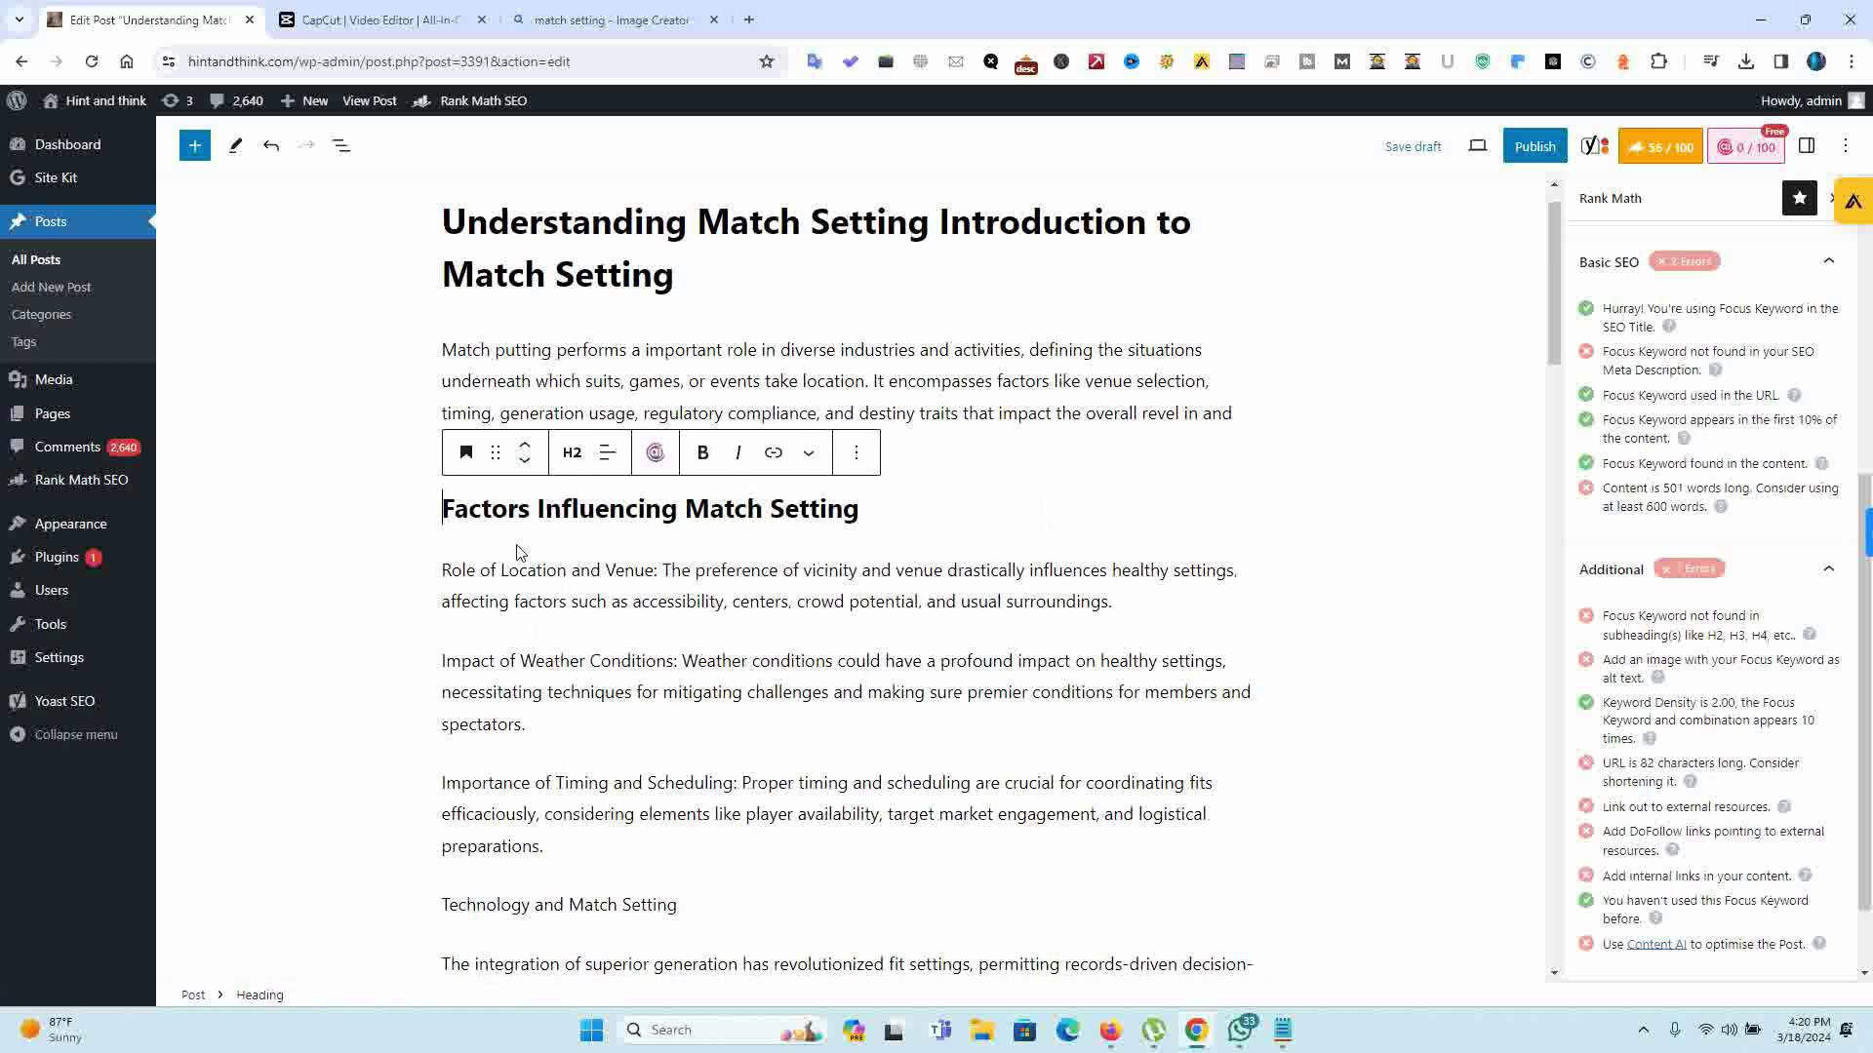
pyautogui.click(572, 452)
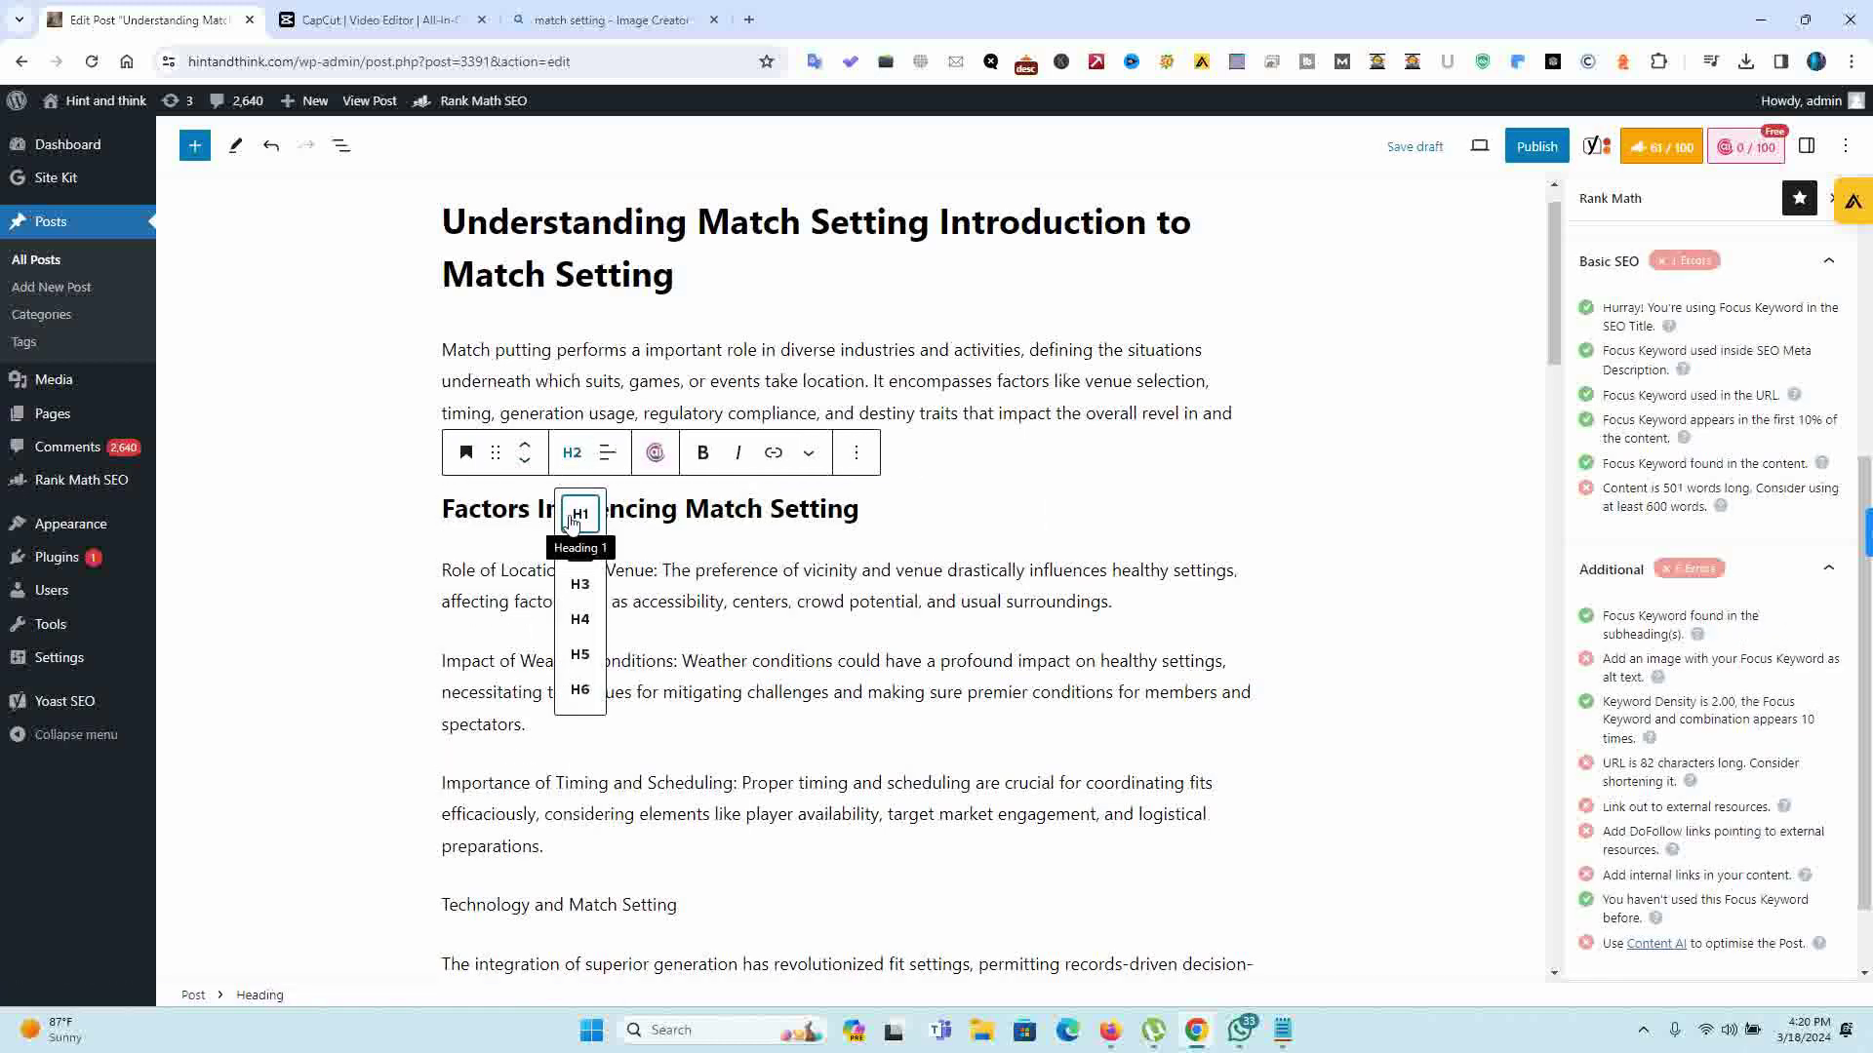
pyautogui.click(572, 517)
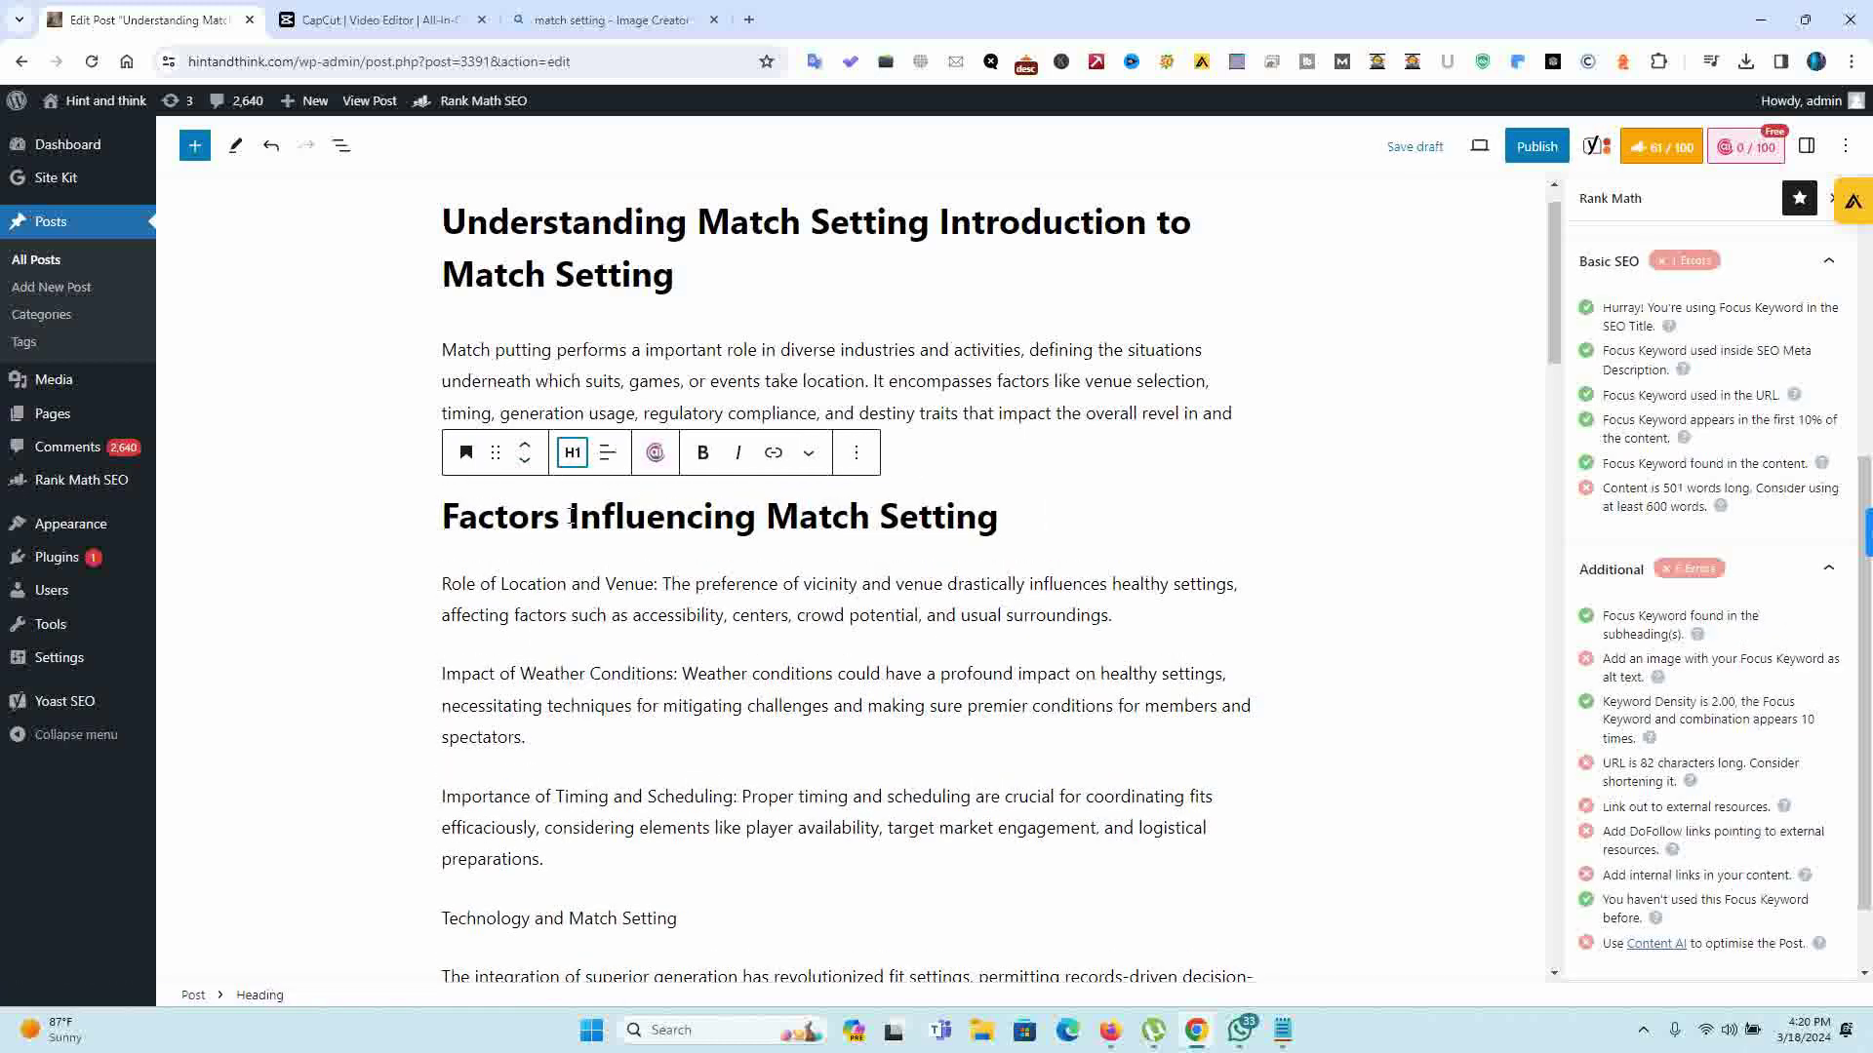
# Step: Convert the "Technology and Match Setting" paragraph into a level 2 heading
pyautogui.tripleClick(555, 928)
pyautogui.click(465, 867)
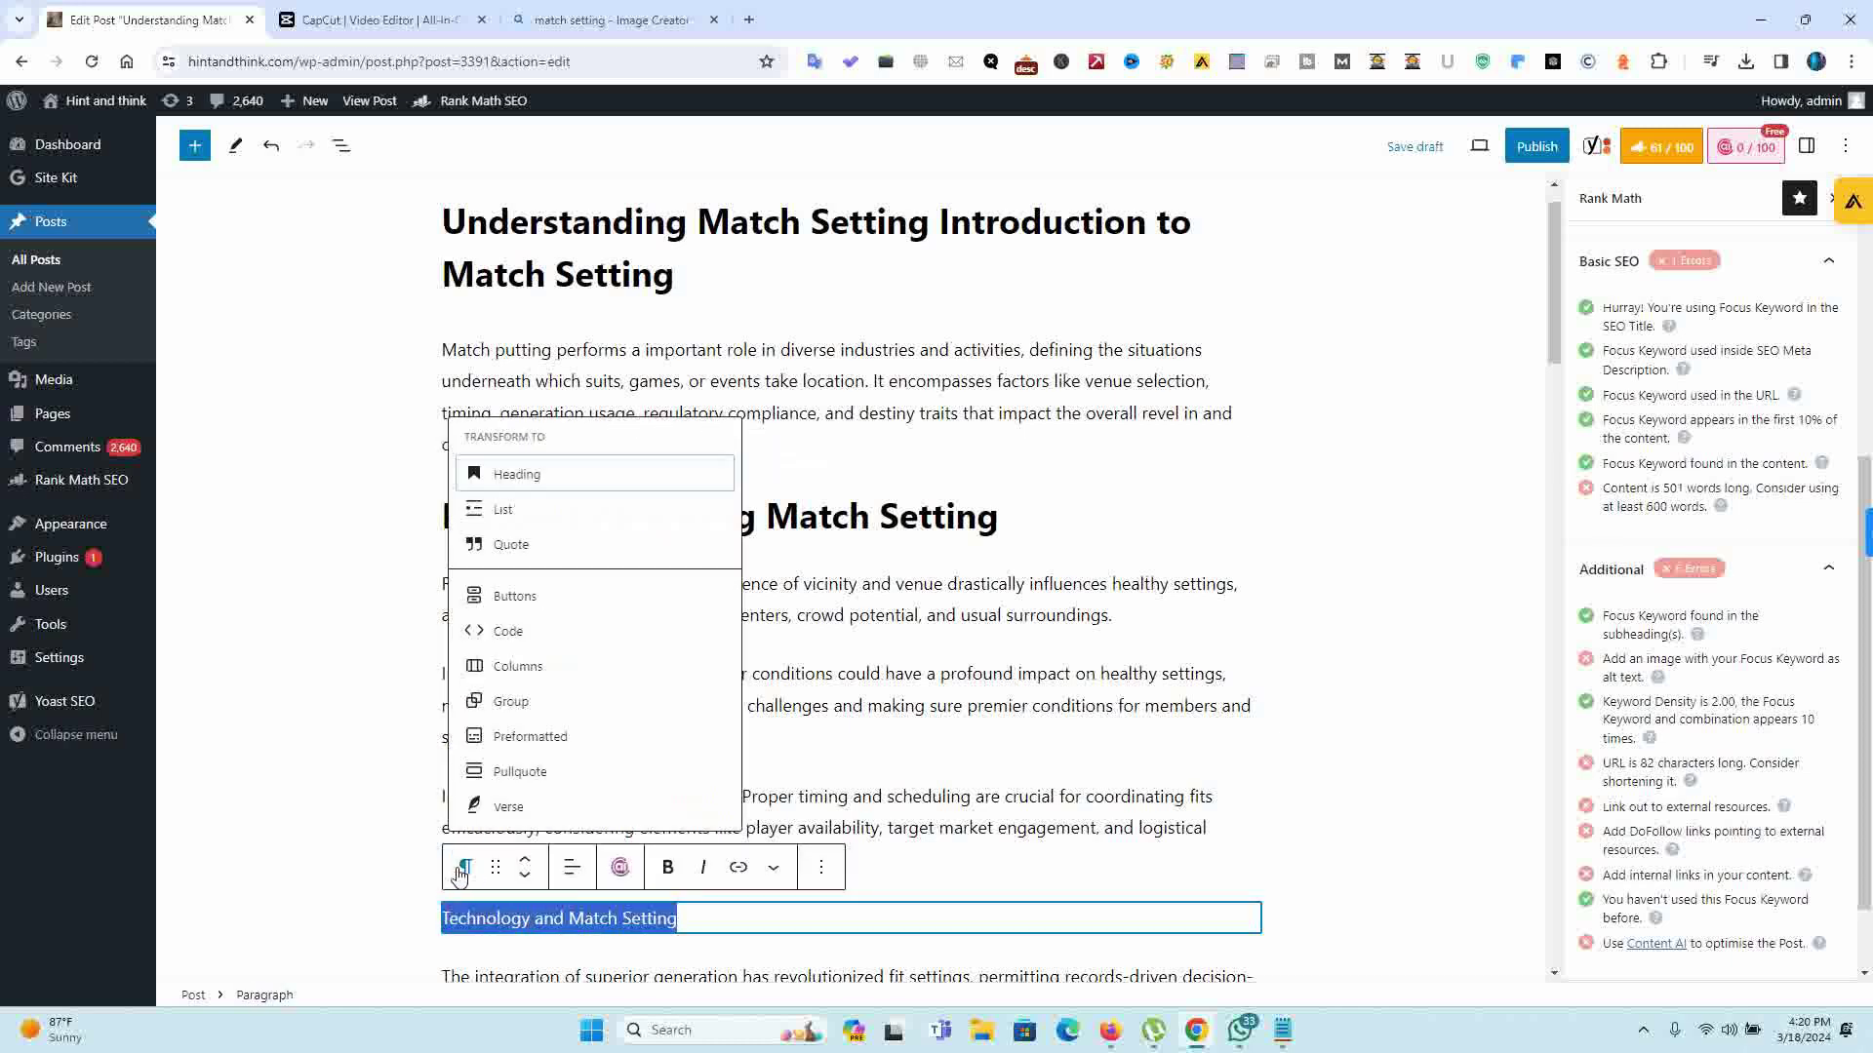
pyautogui.click(522, 475)
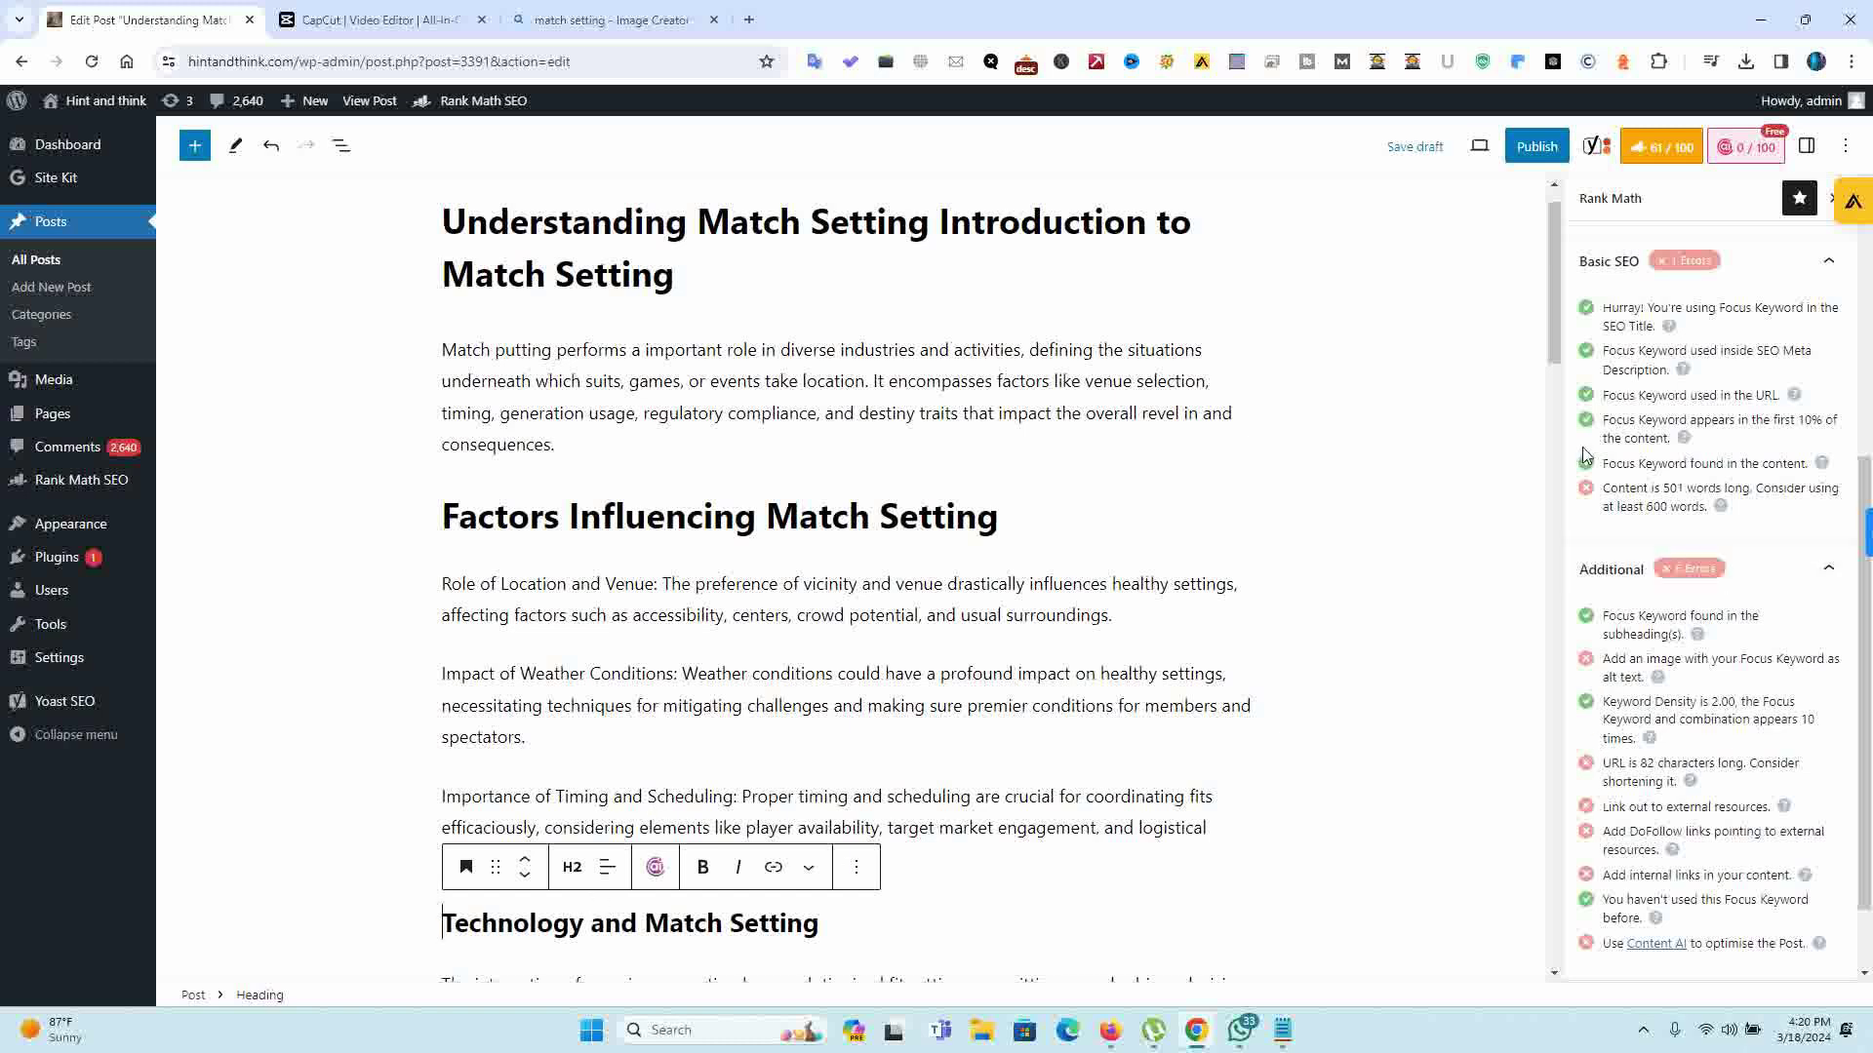
# Step: Convert the "Regulatory Considerations in Match Setting" paragraph into a level 3 heading
pyautogui.moveTo(1548, 334); pyautogui.dragTo(1552, 478)
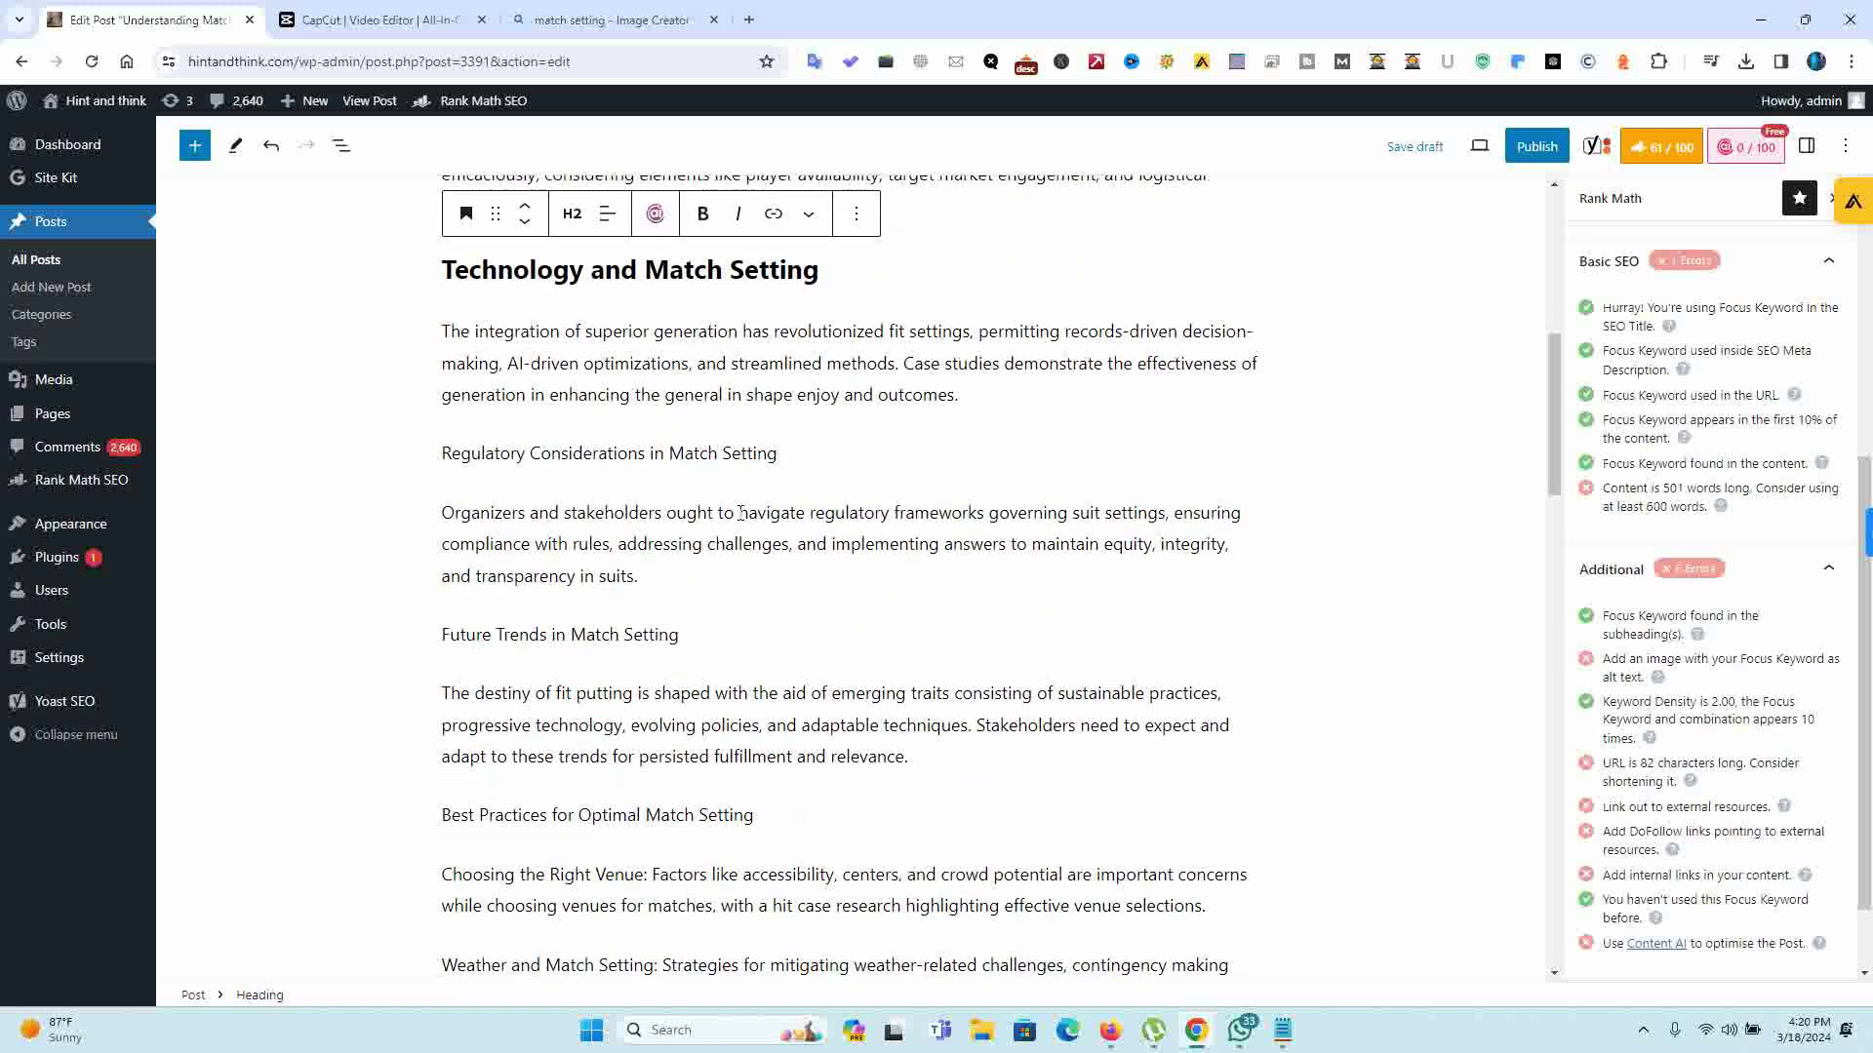
pyautogui.tripleClick(732, 462)
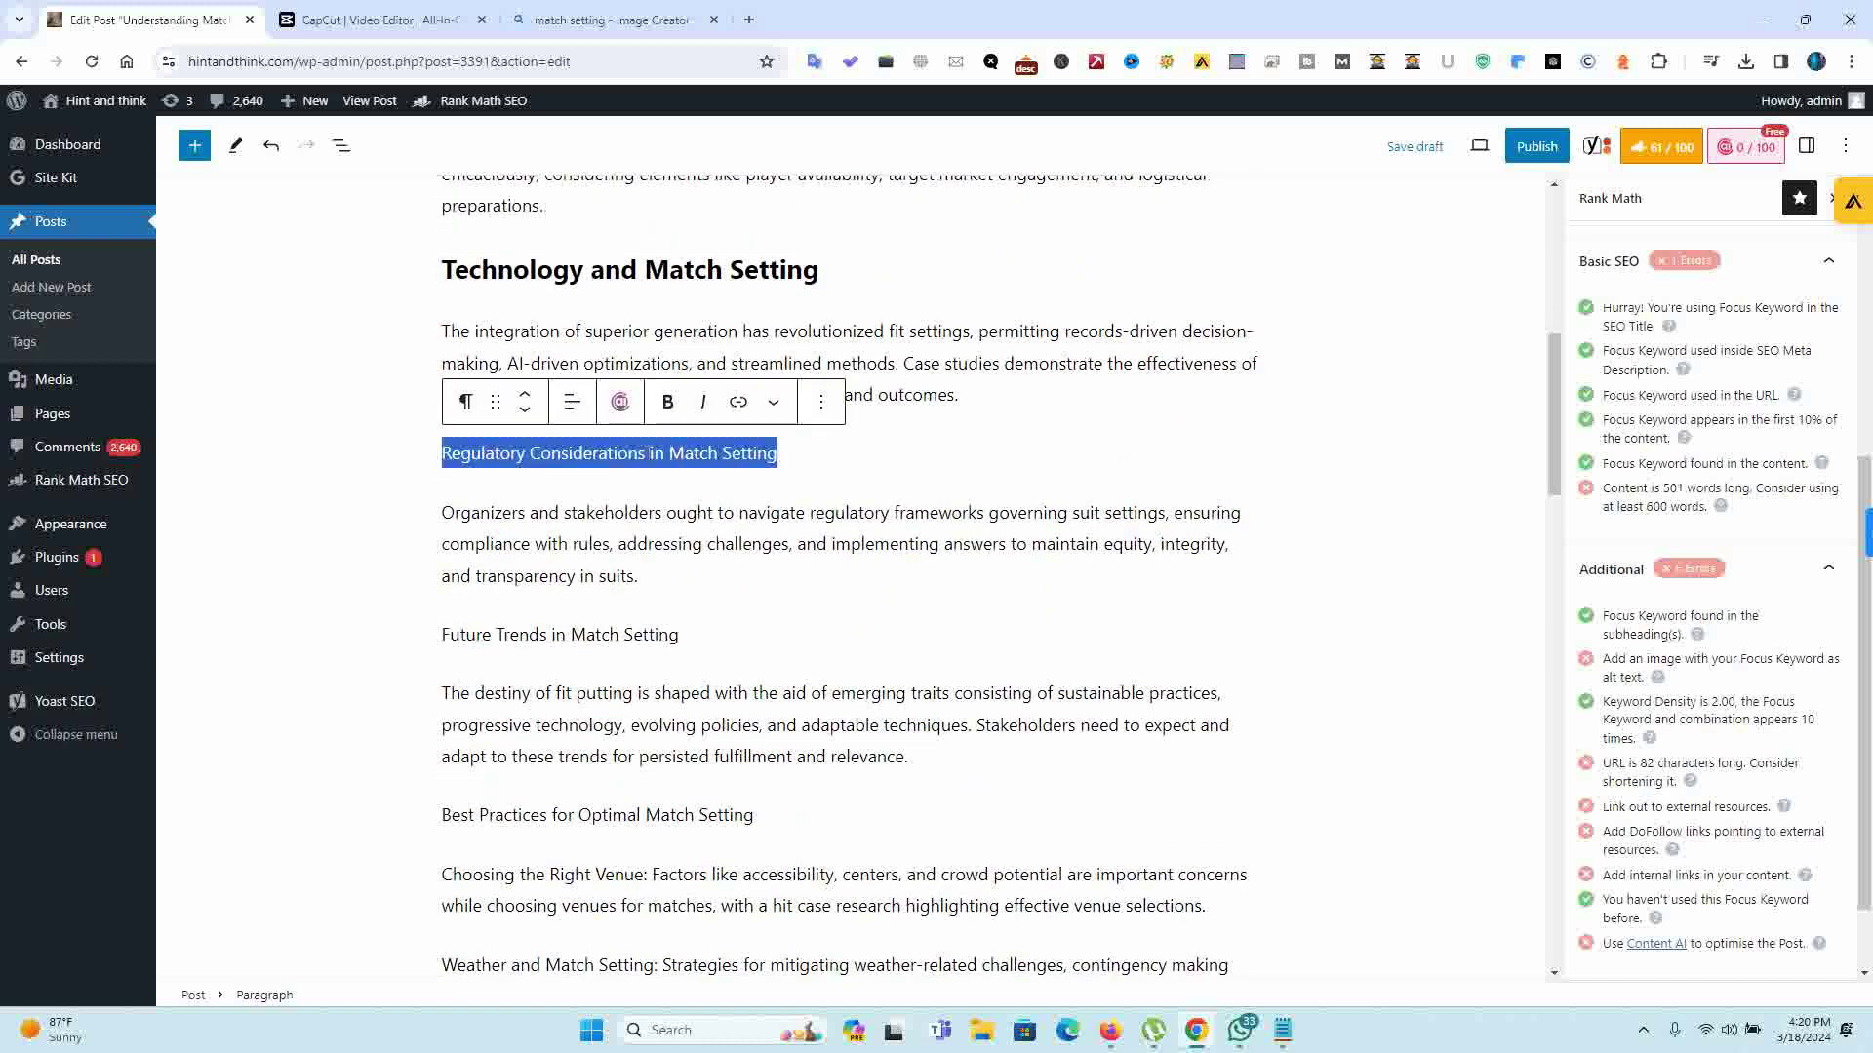
pyautogui.click(465, 402)
pyautogui.click(552, 497)
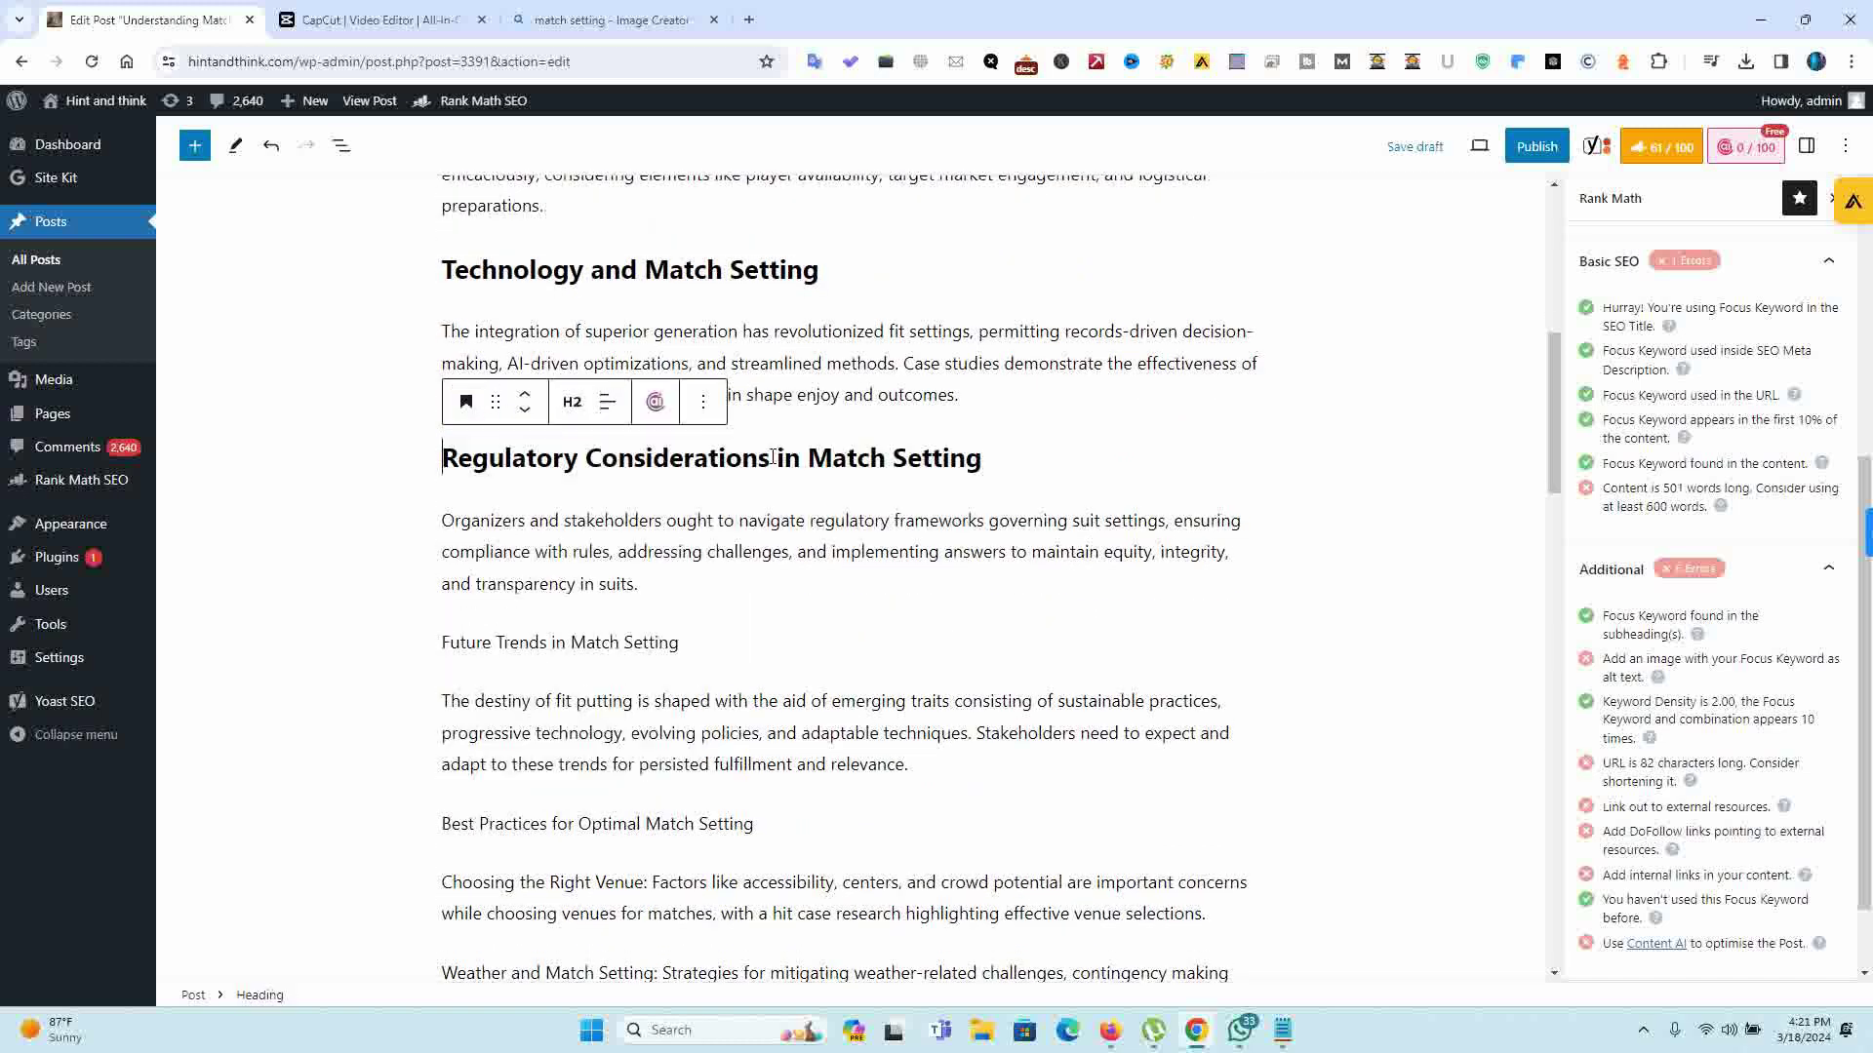
pyautogui.click(572, 401)
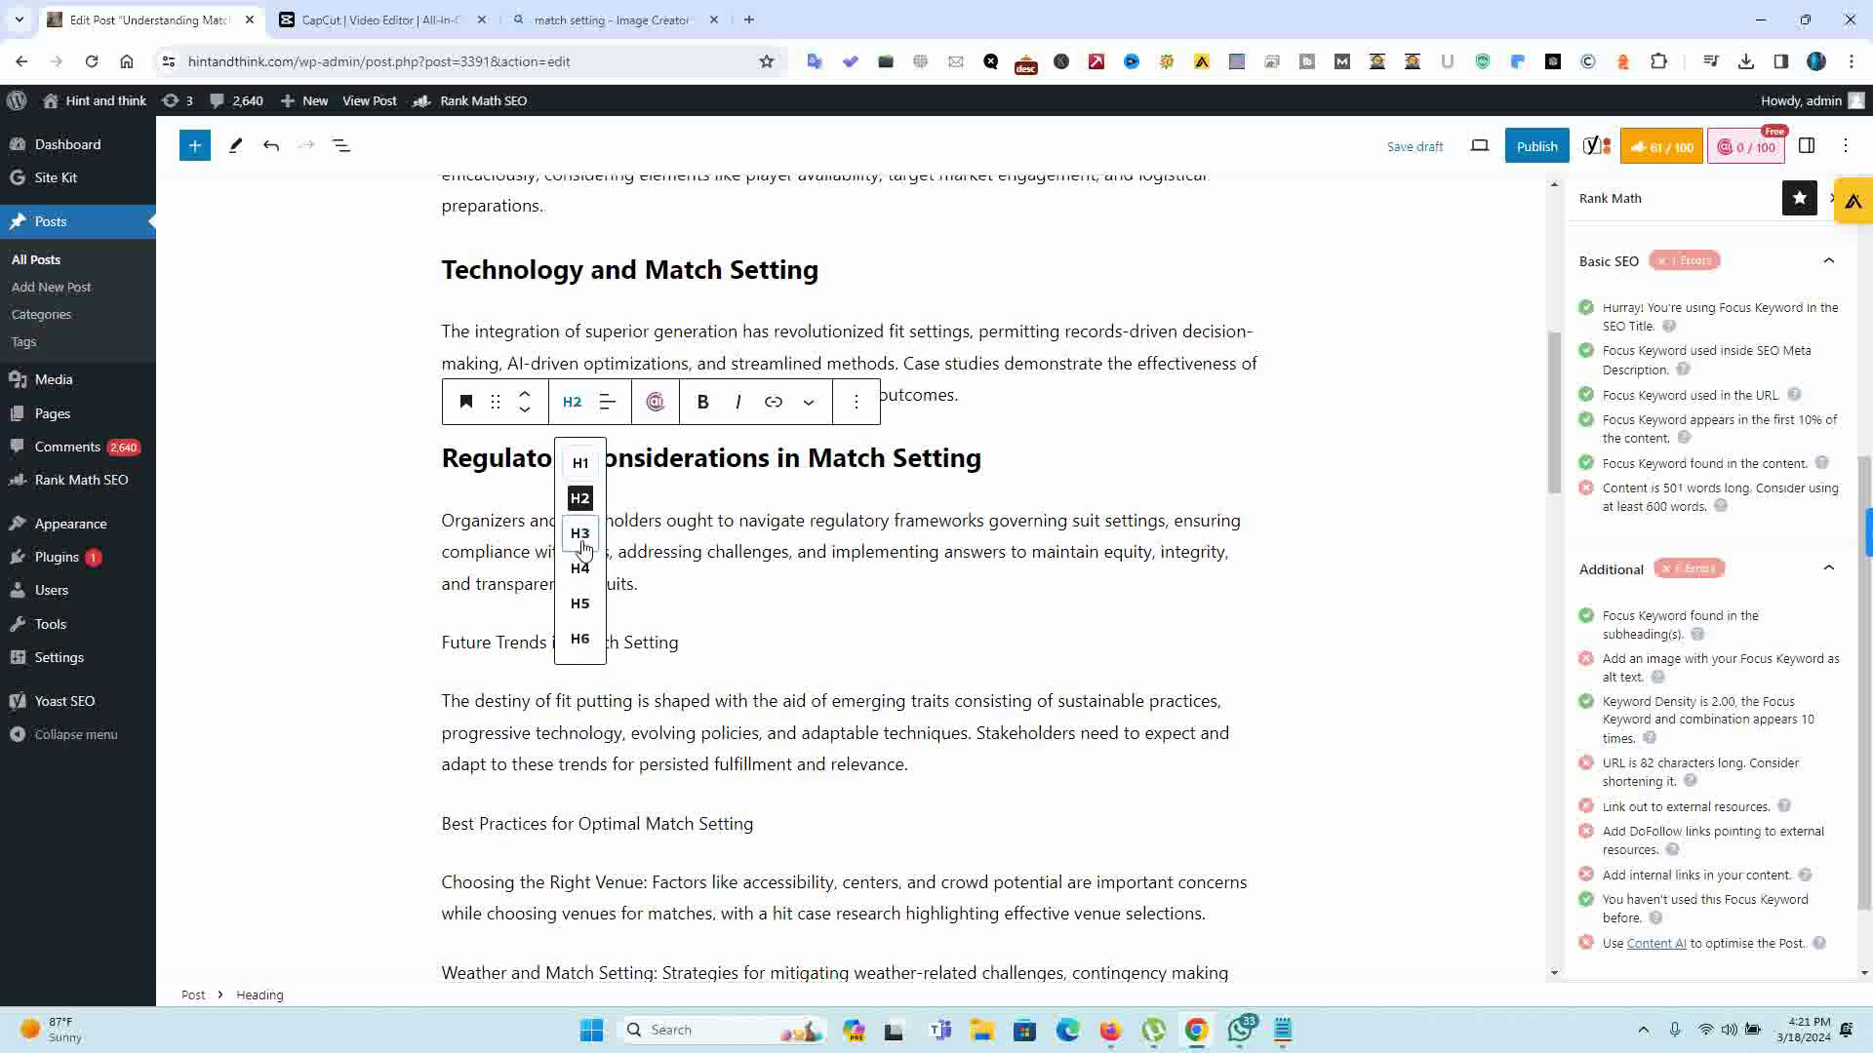
pyautogui.click(581, 534)
# Step: Convert the "Future Trends in Match Setting" paragraph into a level 4 heading
pyautogui.tripleClick(584, 625)
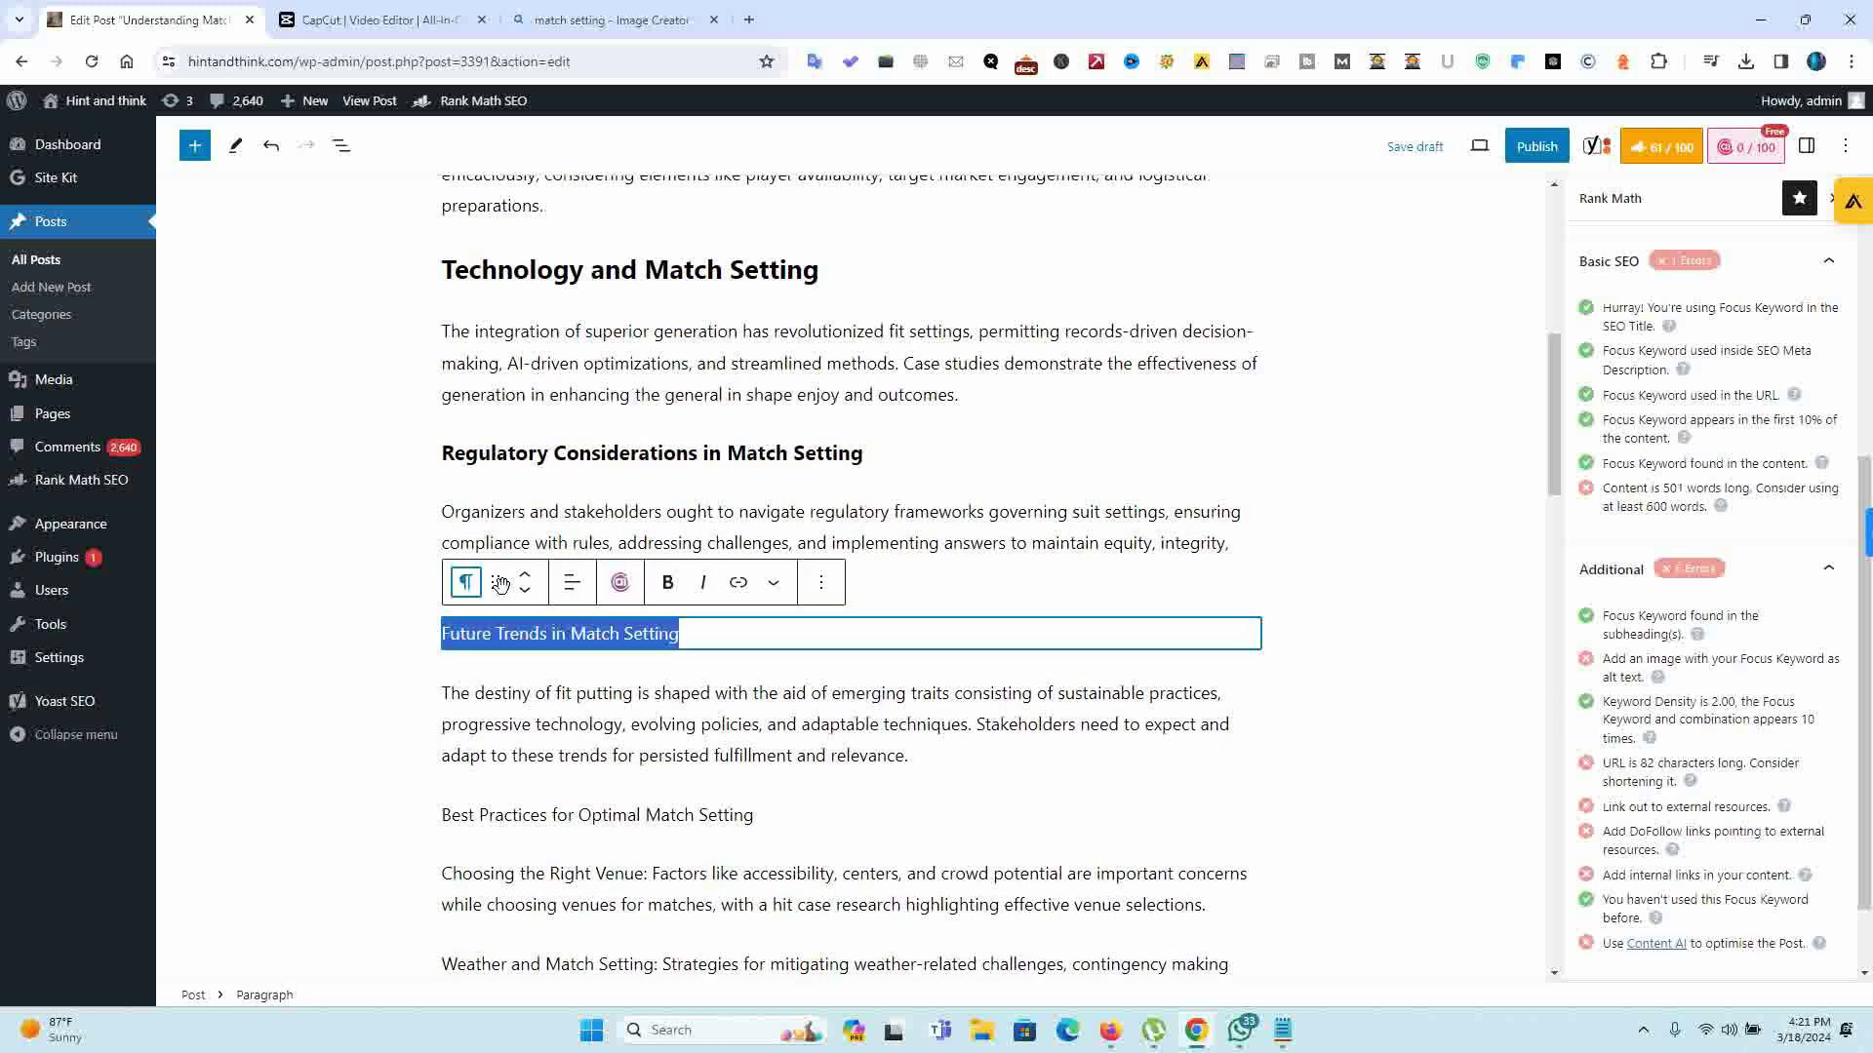
pyautogui.click(466, 582)
pyautogui.click(544, 191)
pyautogui.click(572, 582)
pyautogui.click(580, 748)
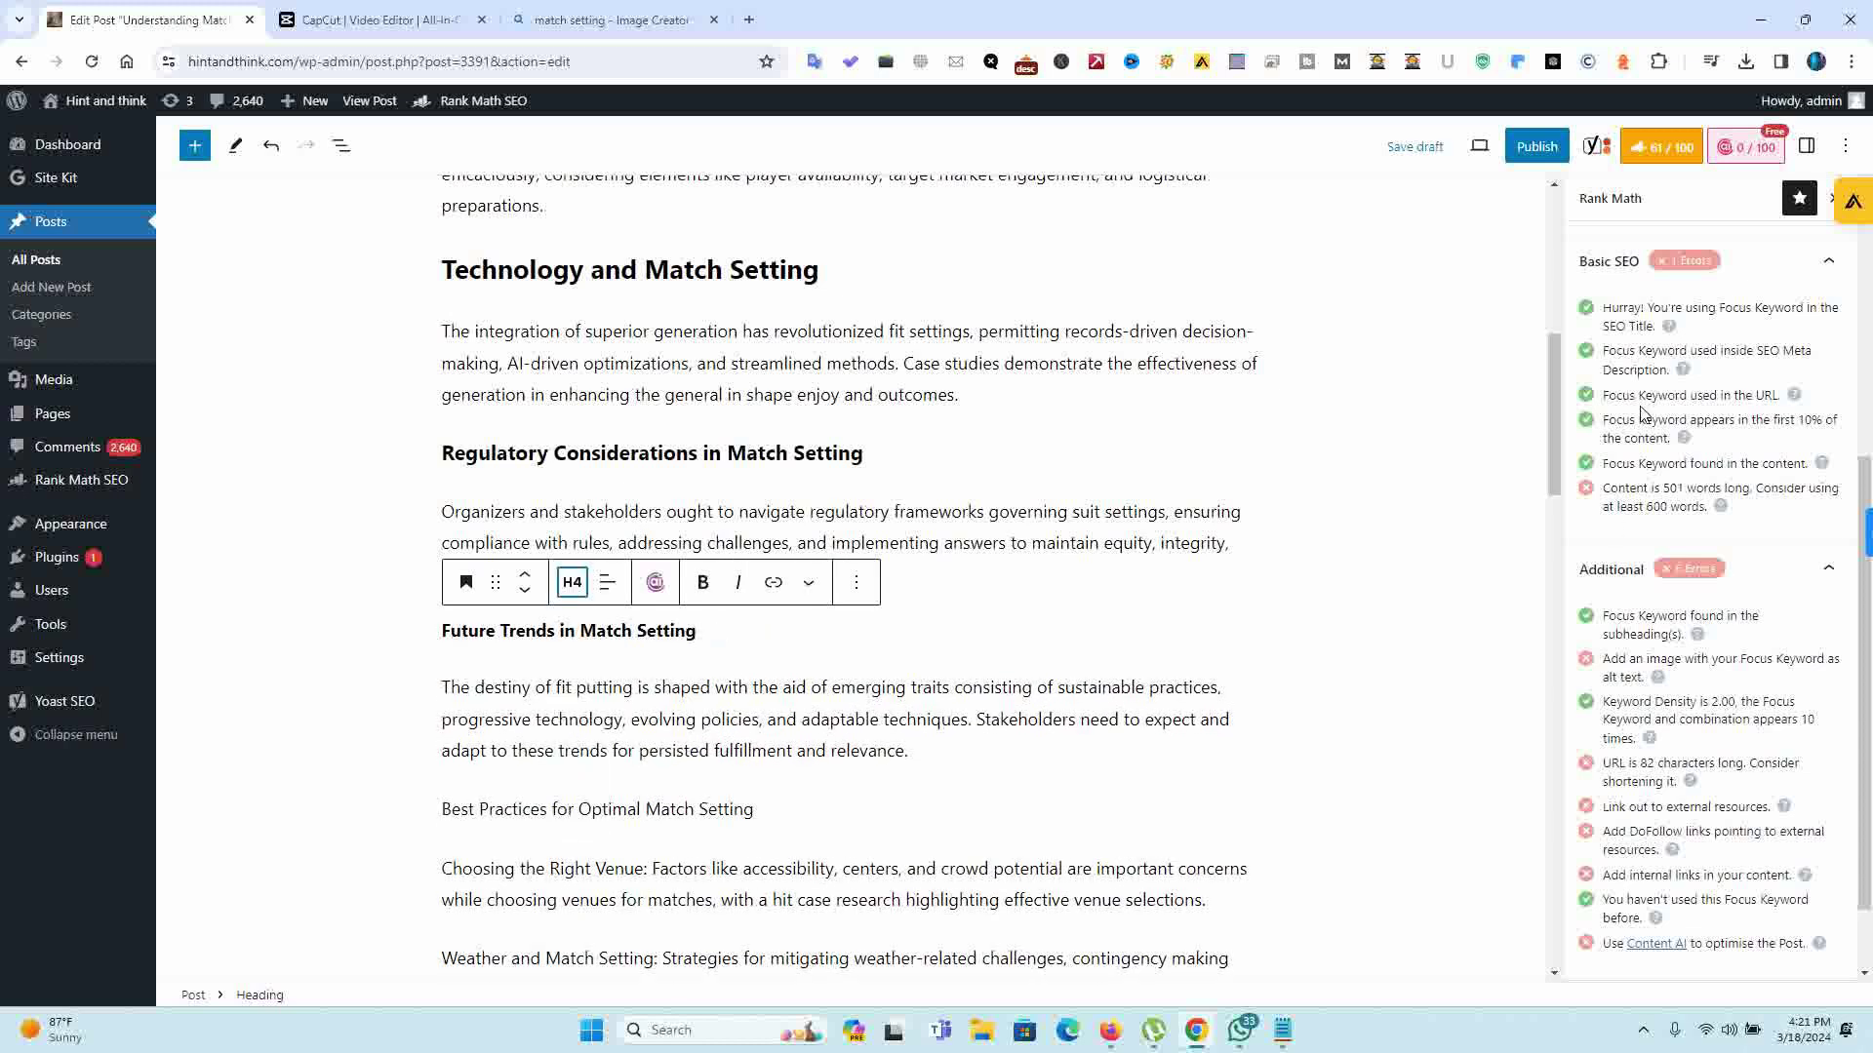
# Step: Convert the "Best Practices for Optimal Match Setting" paragraph into a level 5 heading
pyautogui.moveTo(1548, 432)
pyautogui.mouseDown()
pyautogui.moveTo(1541, 503)
pyautogui.moveTo(1543, 444)
pyautogui.mouseUp()
pyautogui.tripleClick(694, 566)
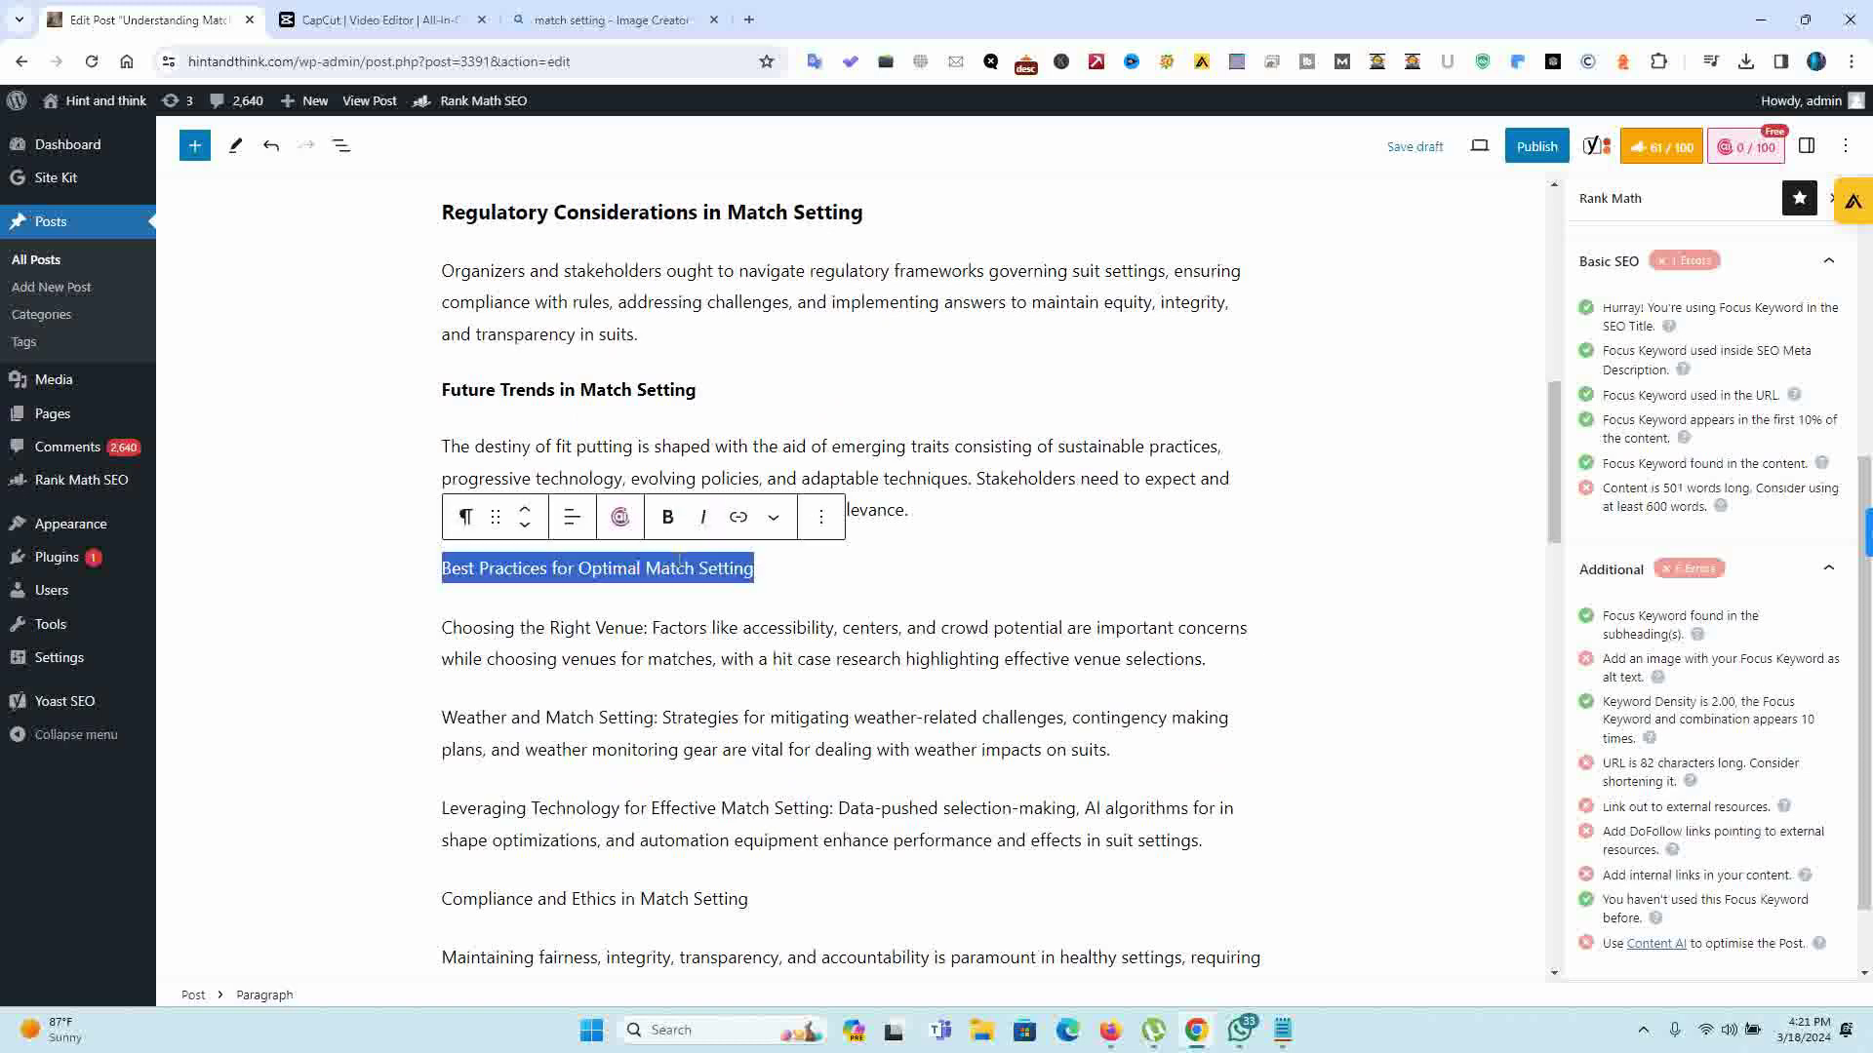
pyautogui.click(466, 517)
pyautogui.click(519, 621)
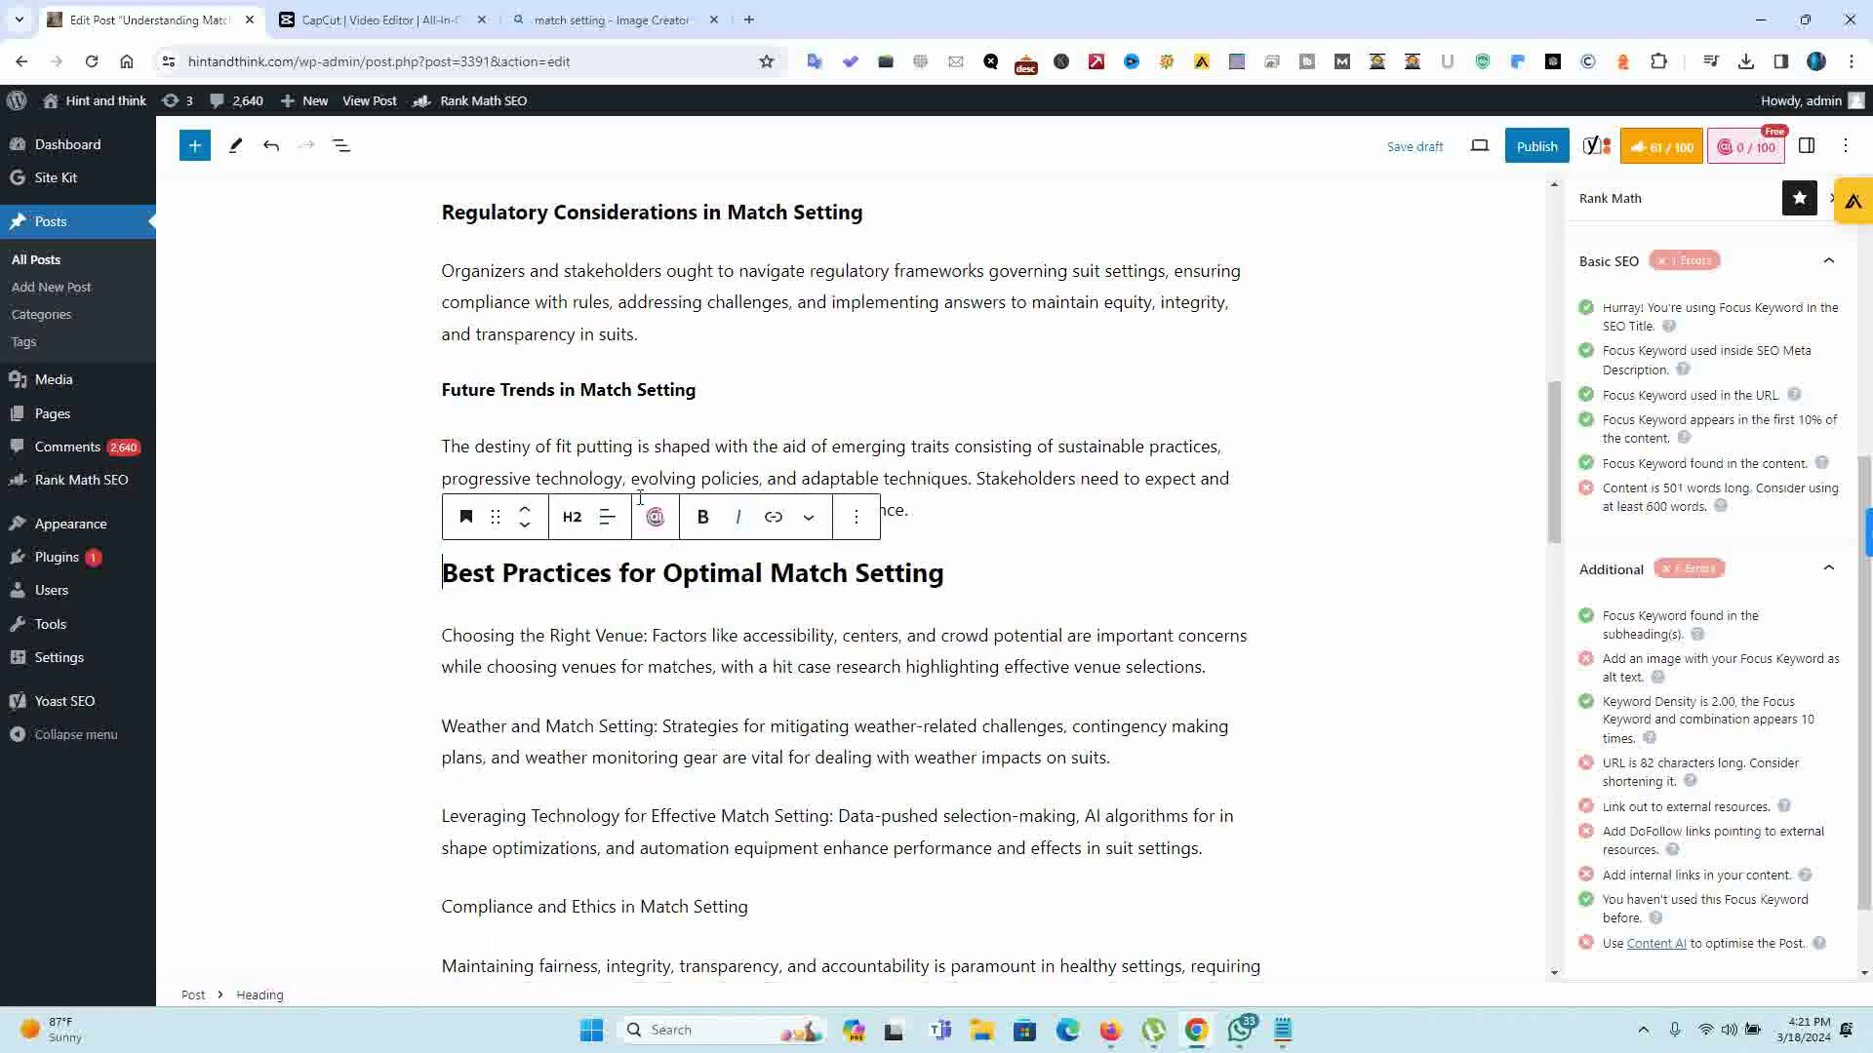
pyautogui.click(572, 517)
pyautogui.click(579, 727)
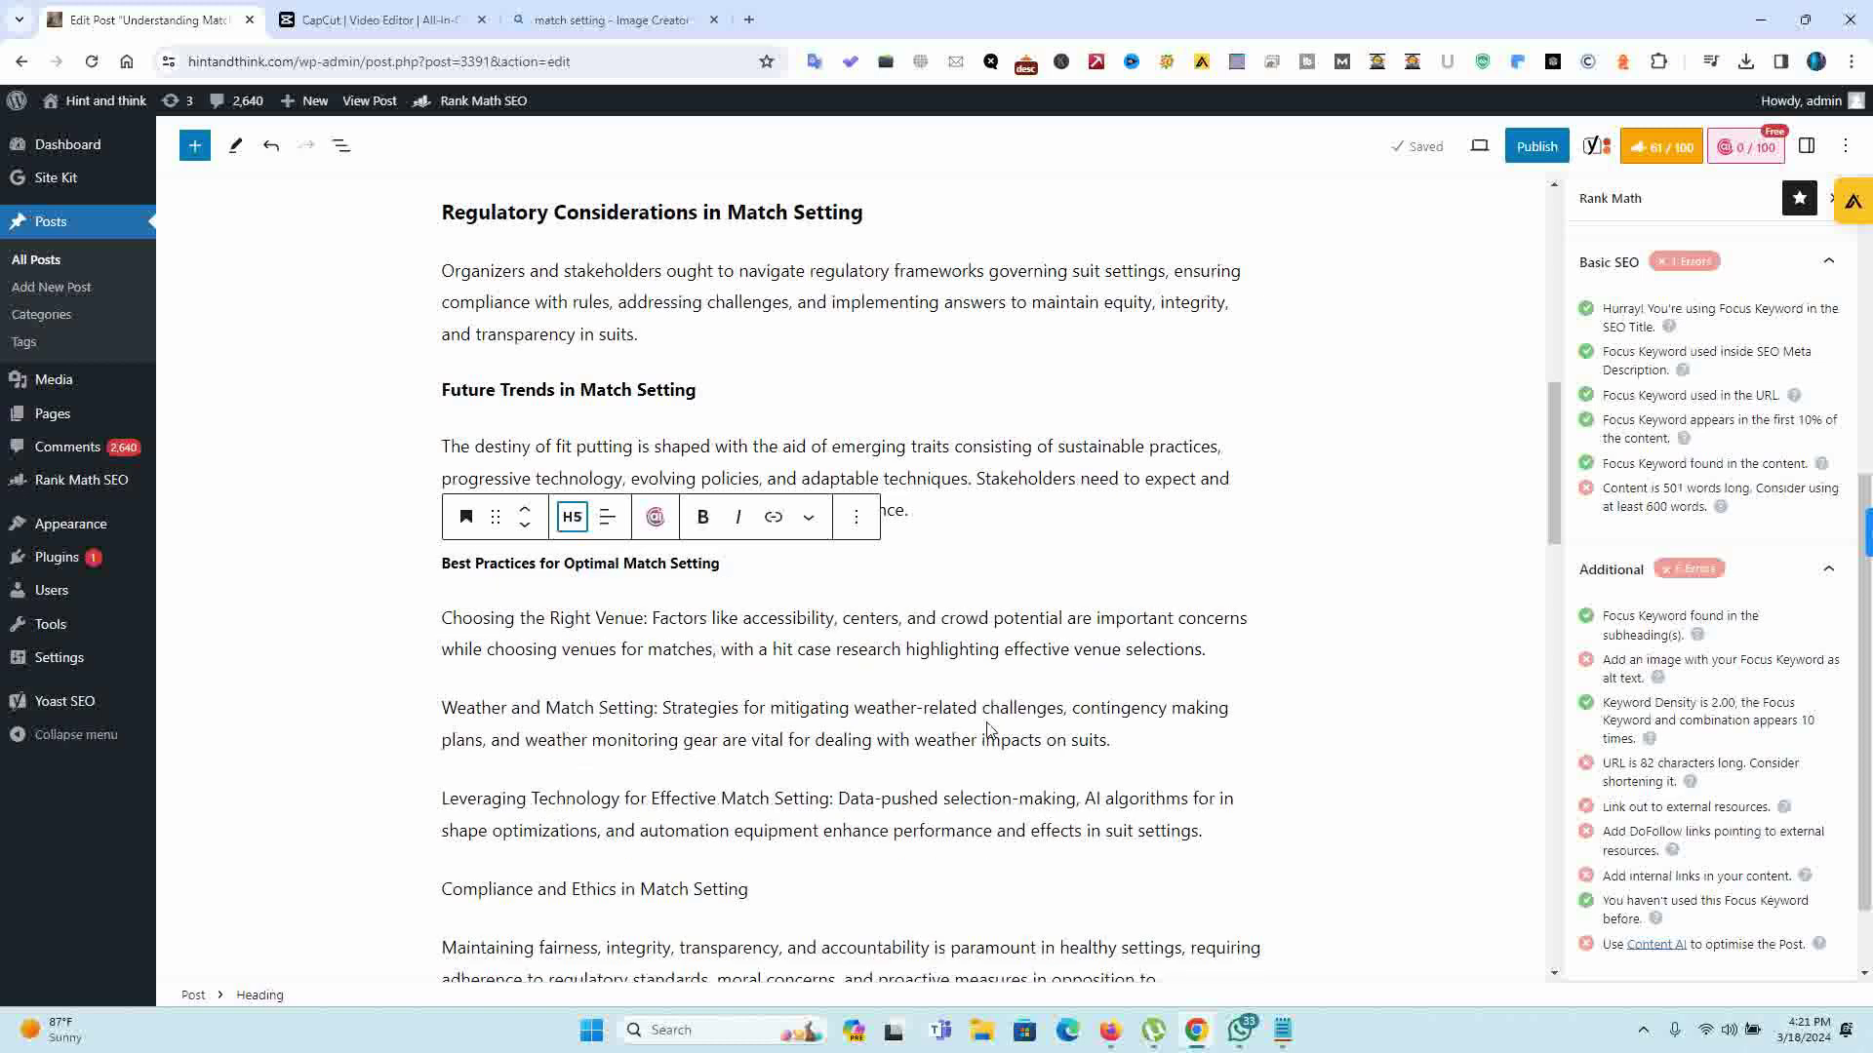
# Step: Convert the "Compliance and Ethics in Match Setting" paragraph into a level 6 heading
pyautogui.moveTo(1542, 530); pyautogui.dragTo(1541, 579)
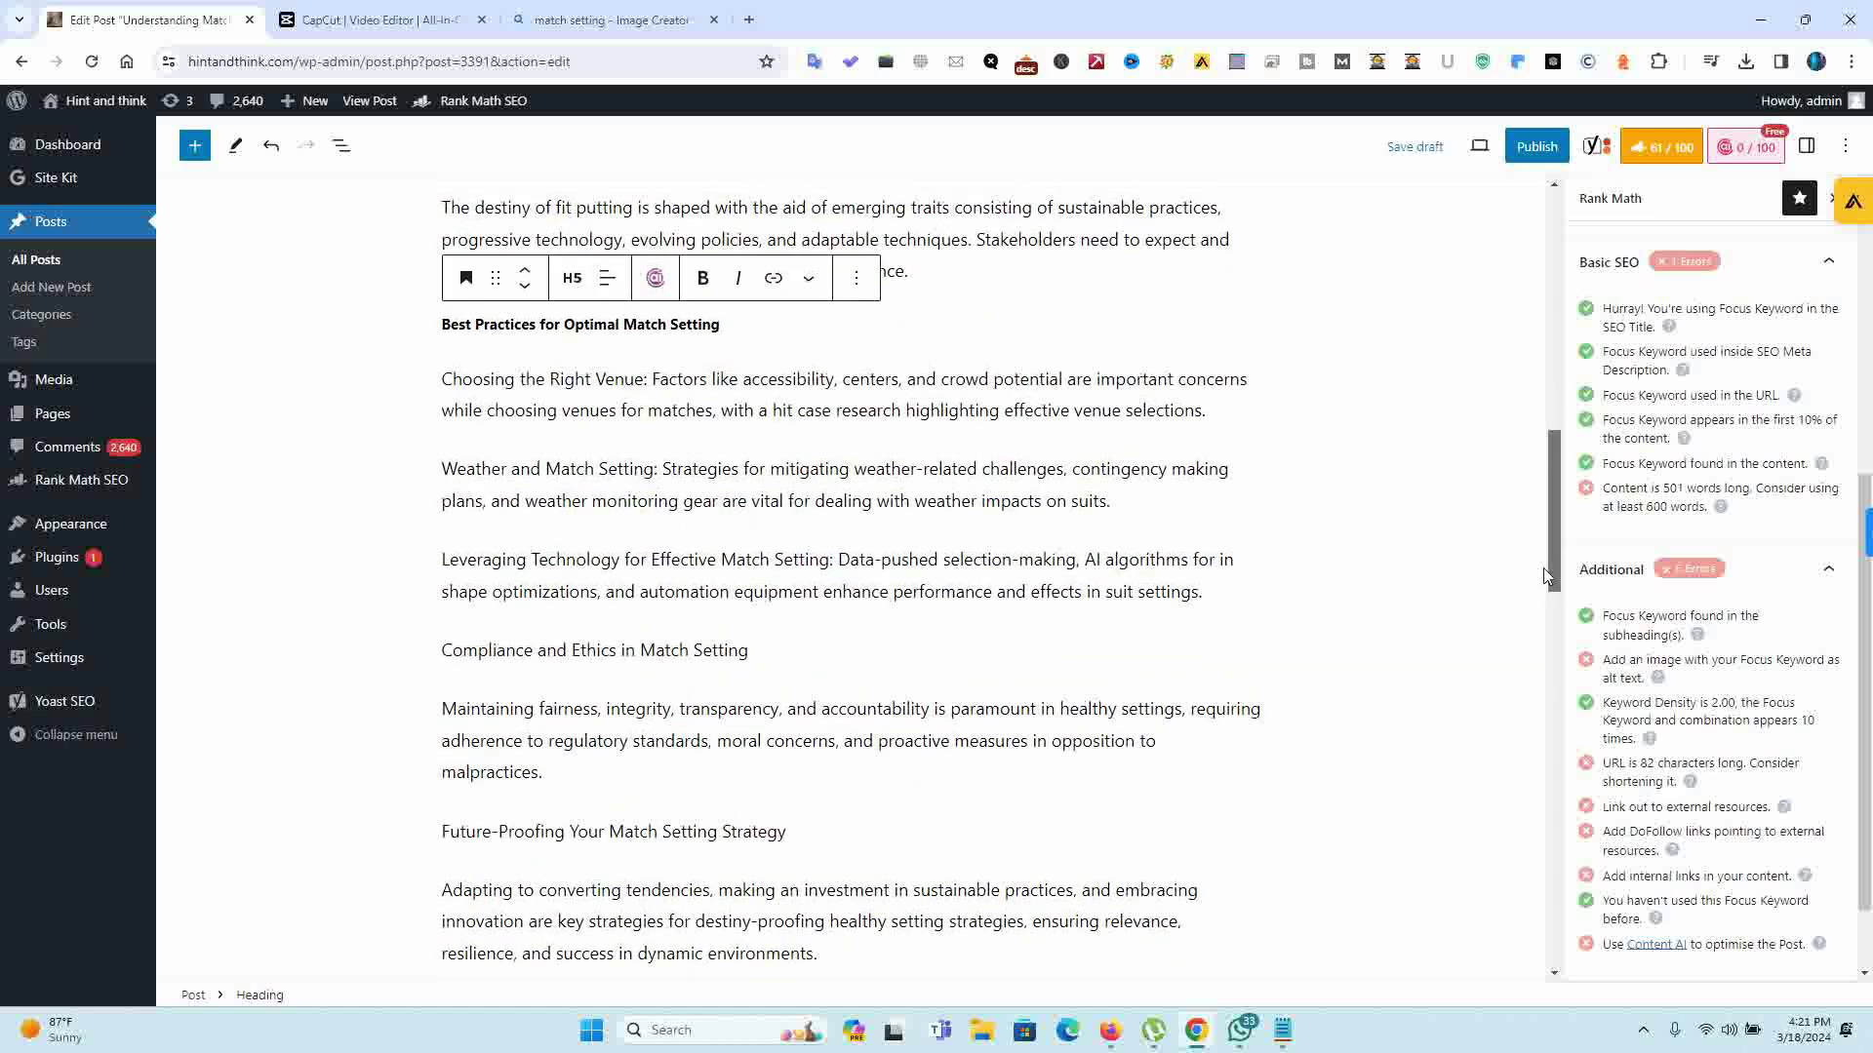
pyautogui.tripleClick(698, 651)
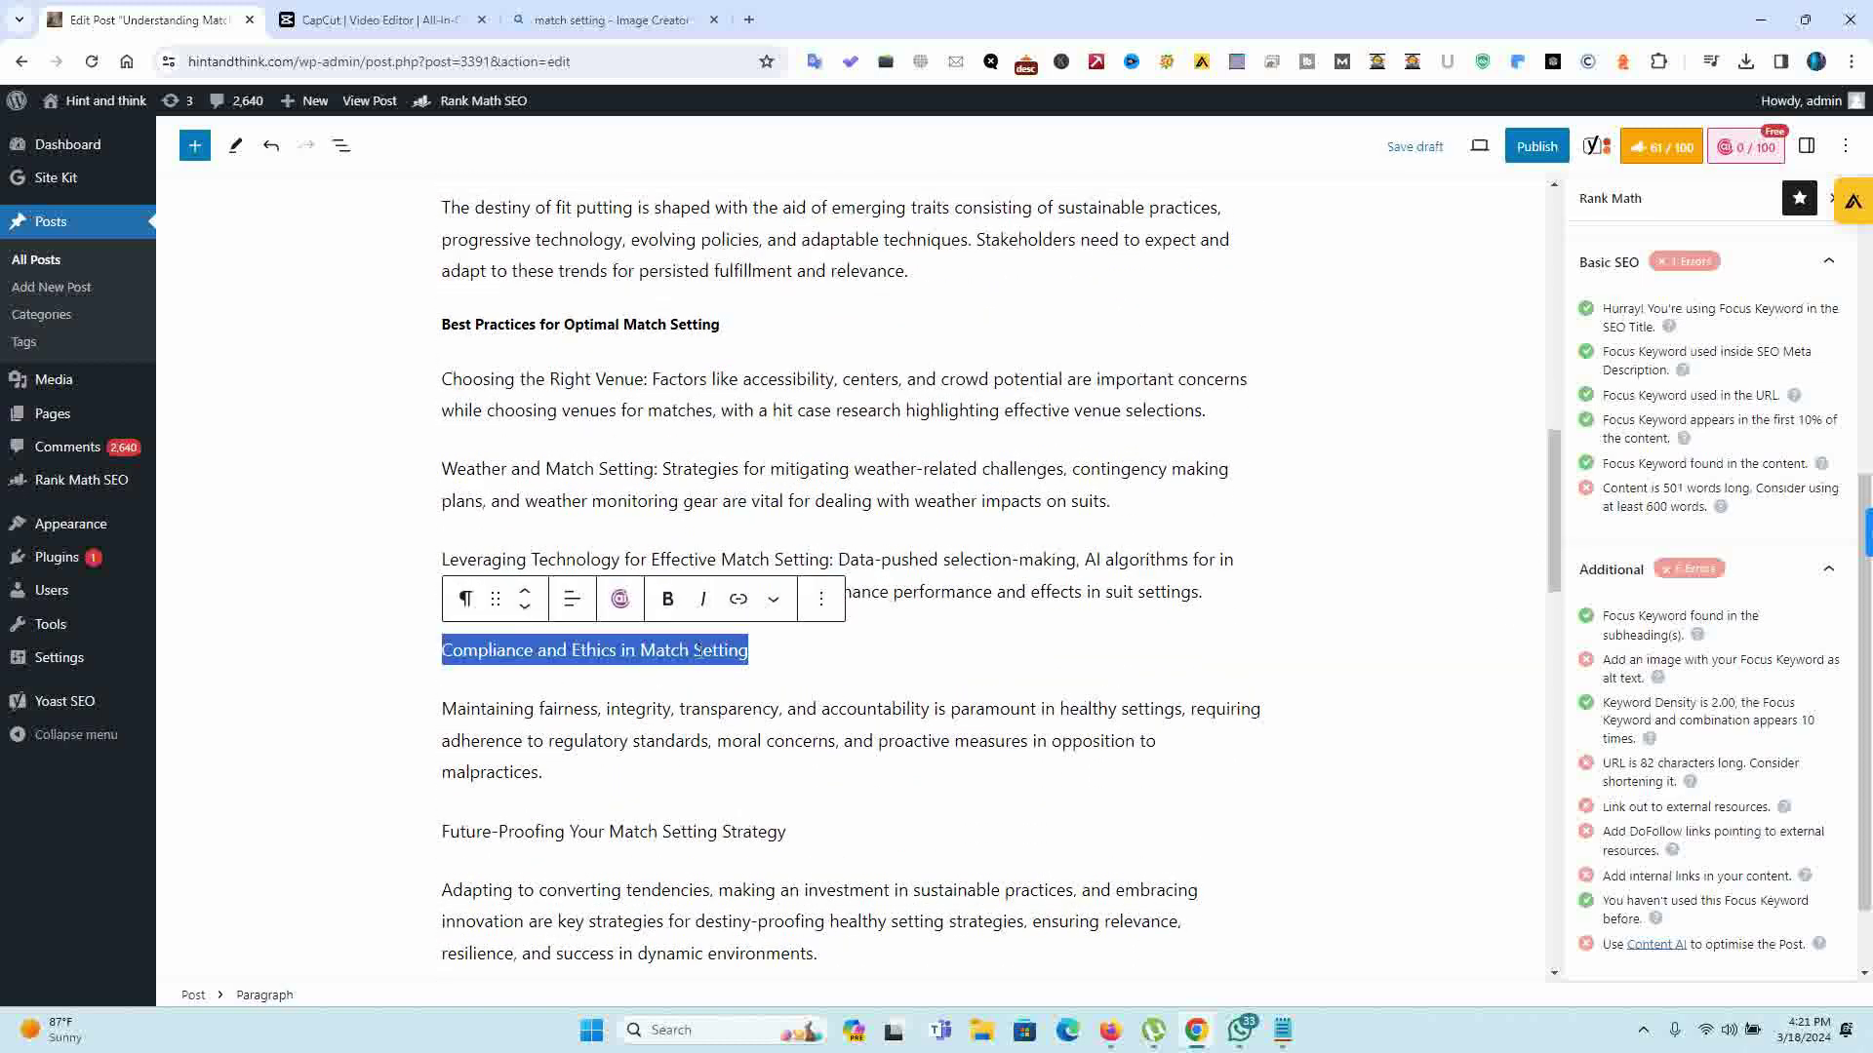
pyautogui.click(466, 598)
pyautogui.click(539, 242)
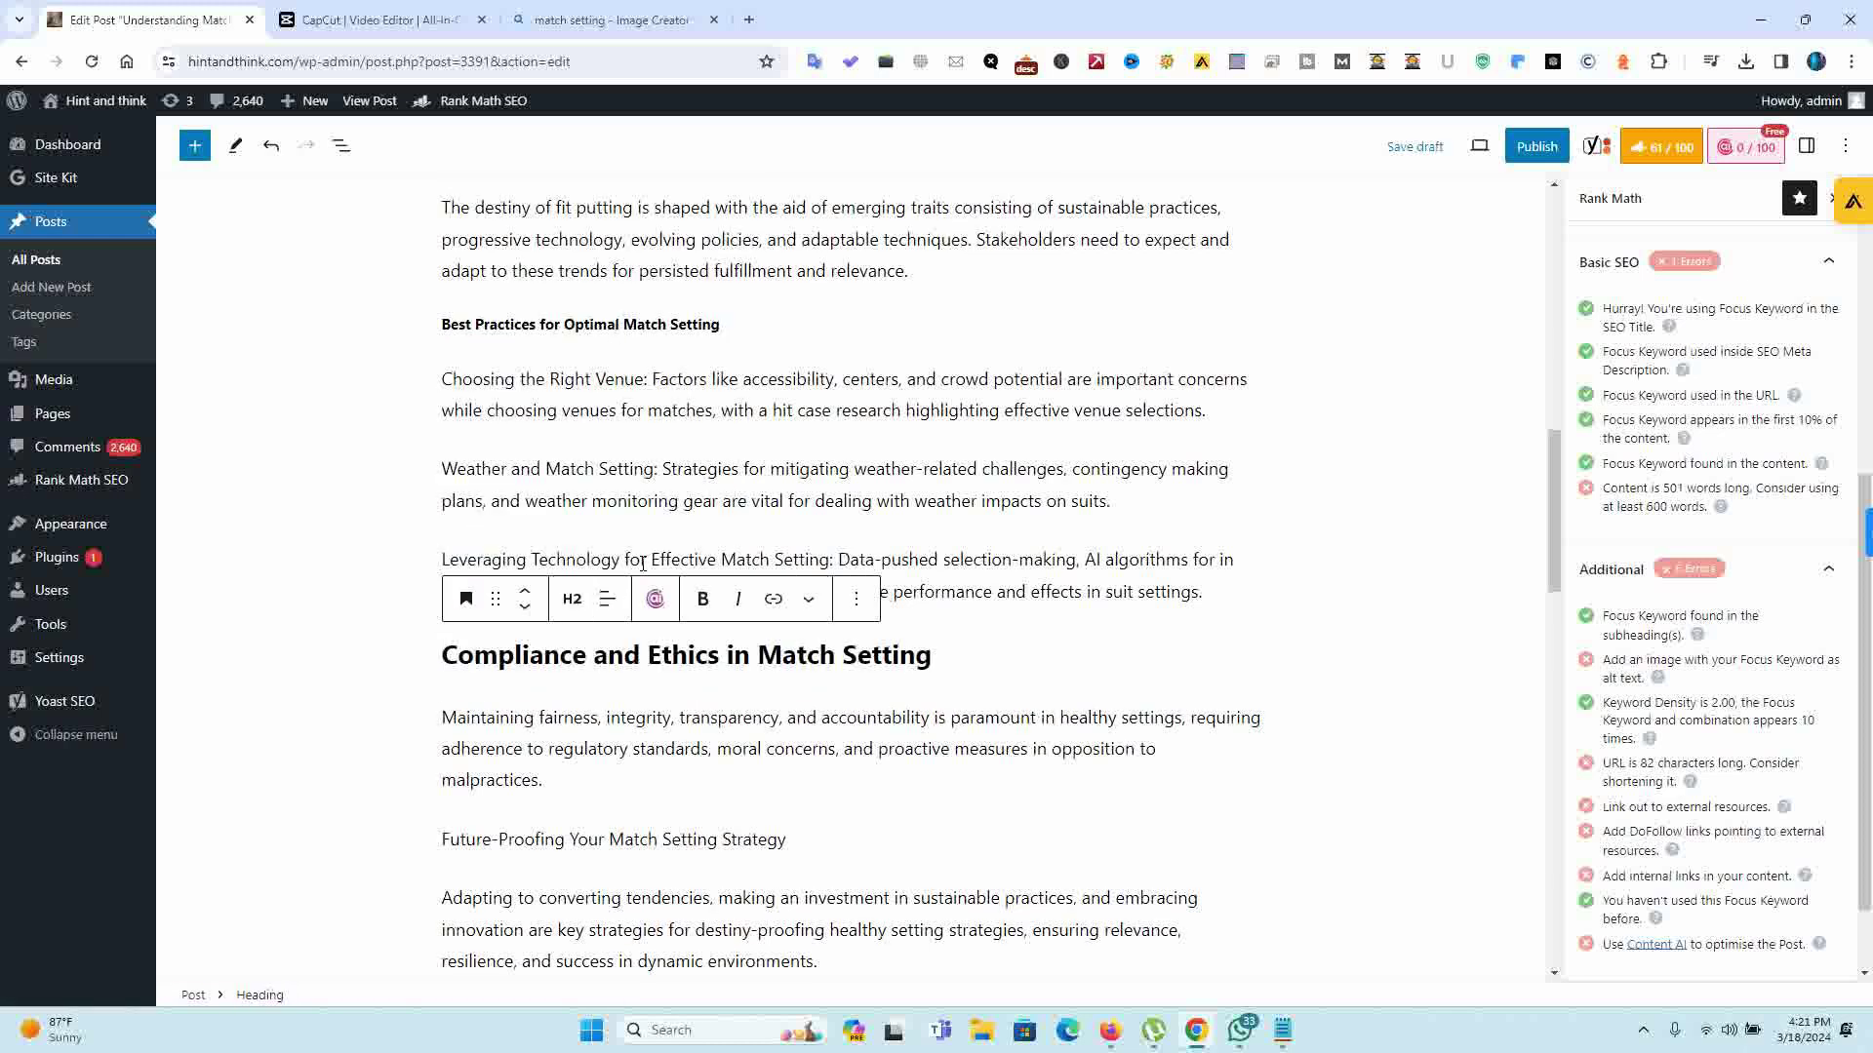
pyautogui.click(572, 597)
pyautogui.click(575, 839)
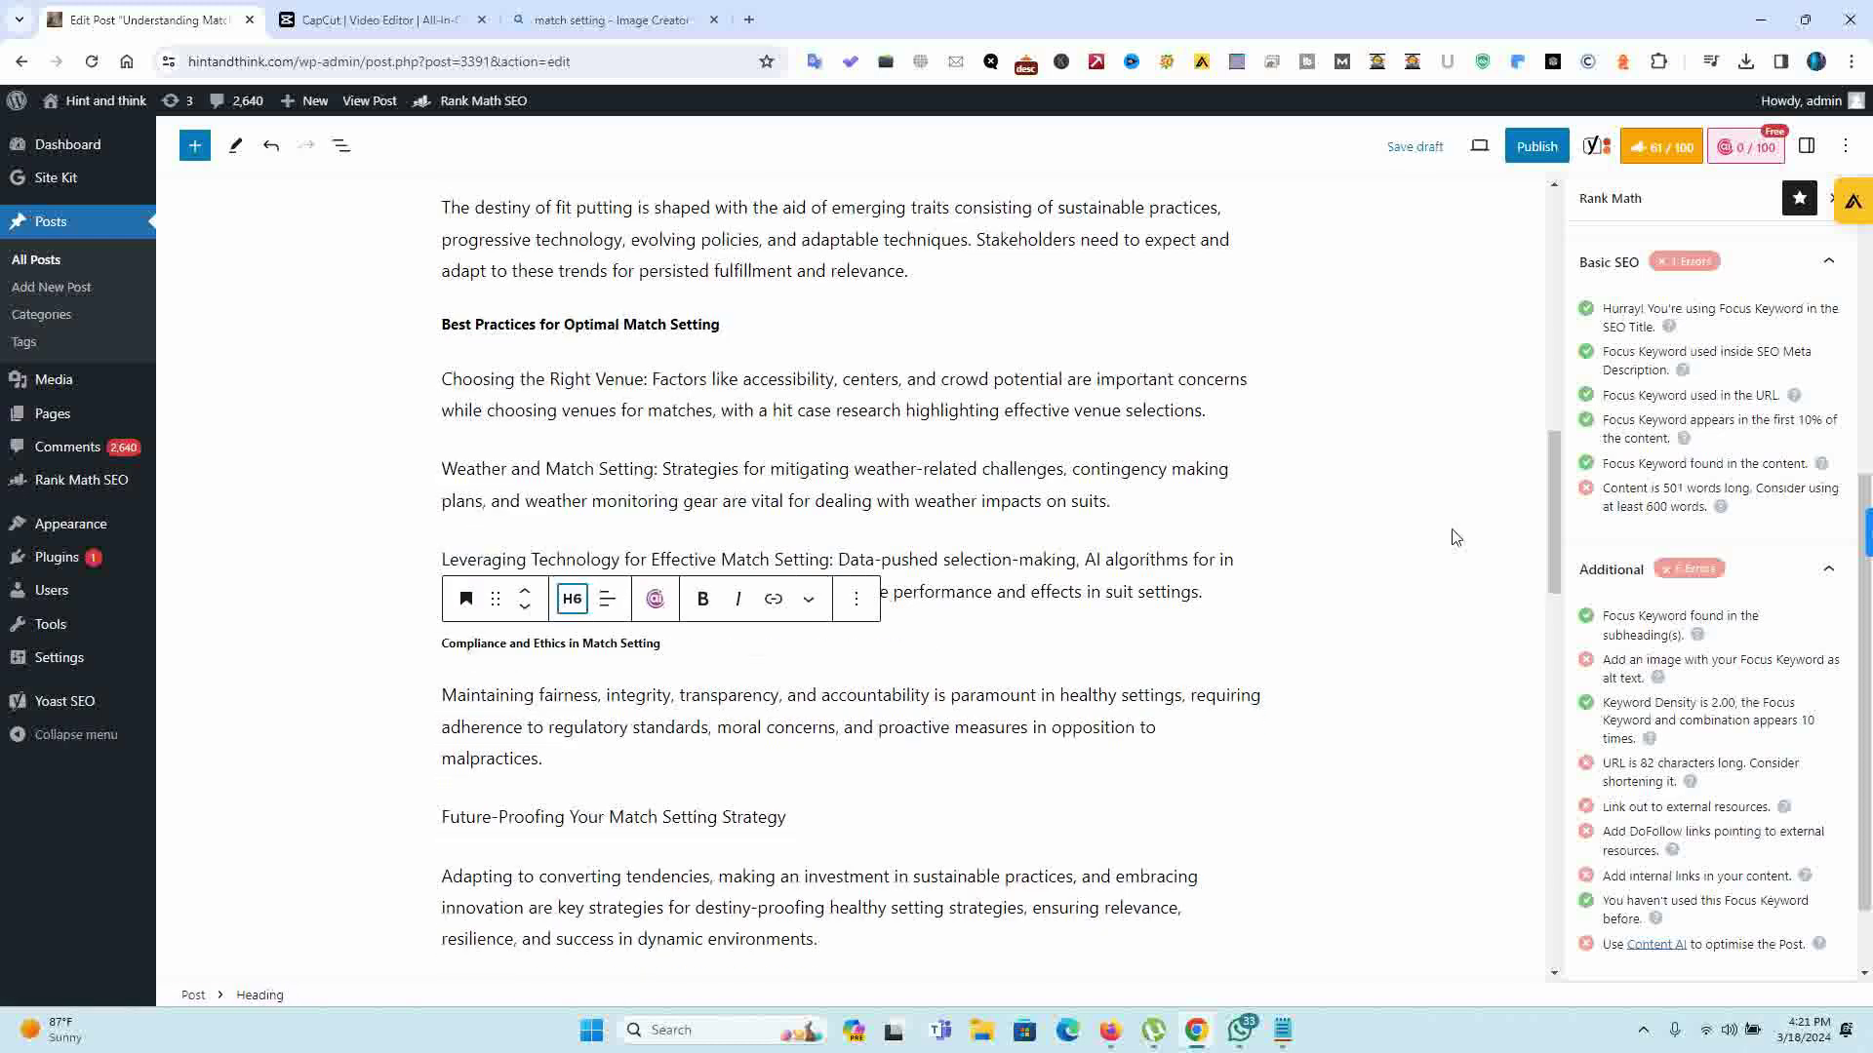
# Step: Make the "Future-Proofing Your Match Setting Strategy" line bold
pyautogui.scroll(-3, 1547, 540)
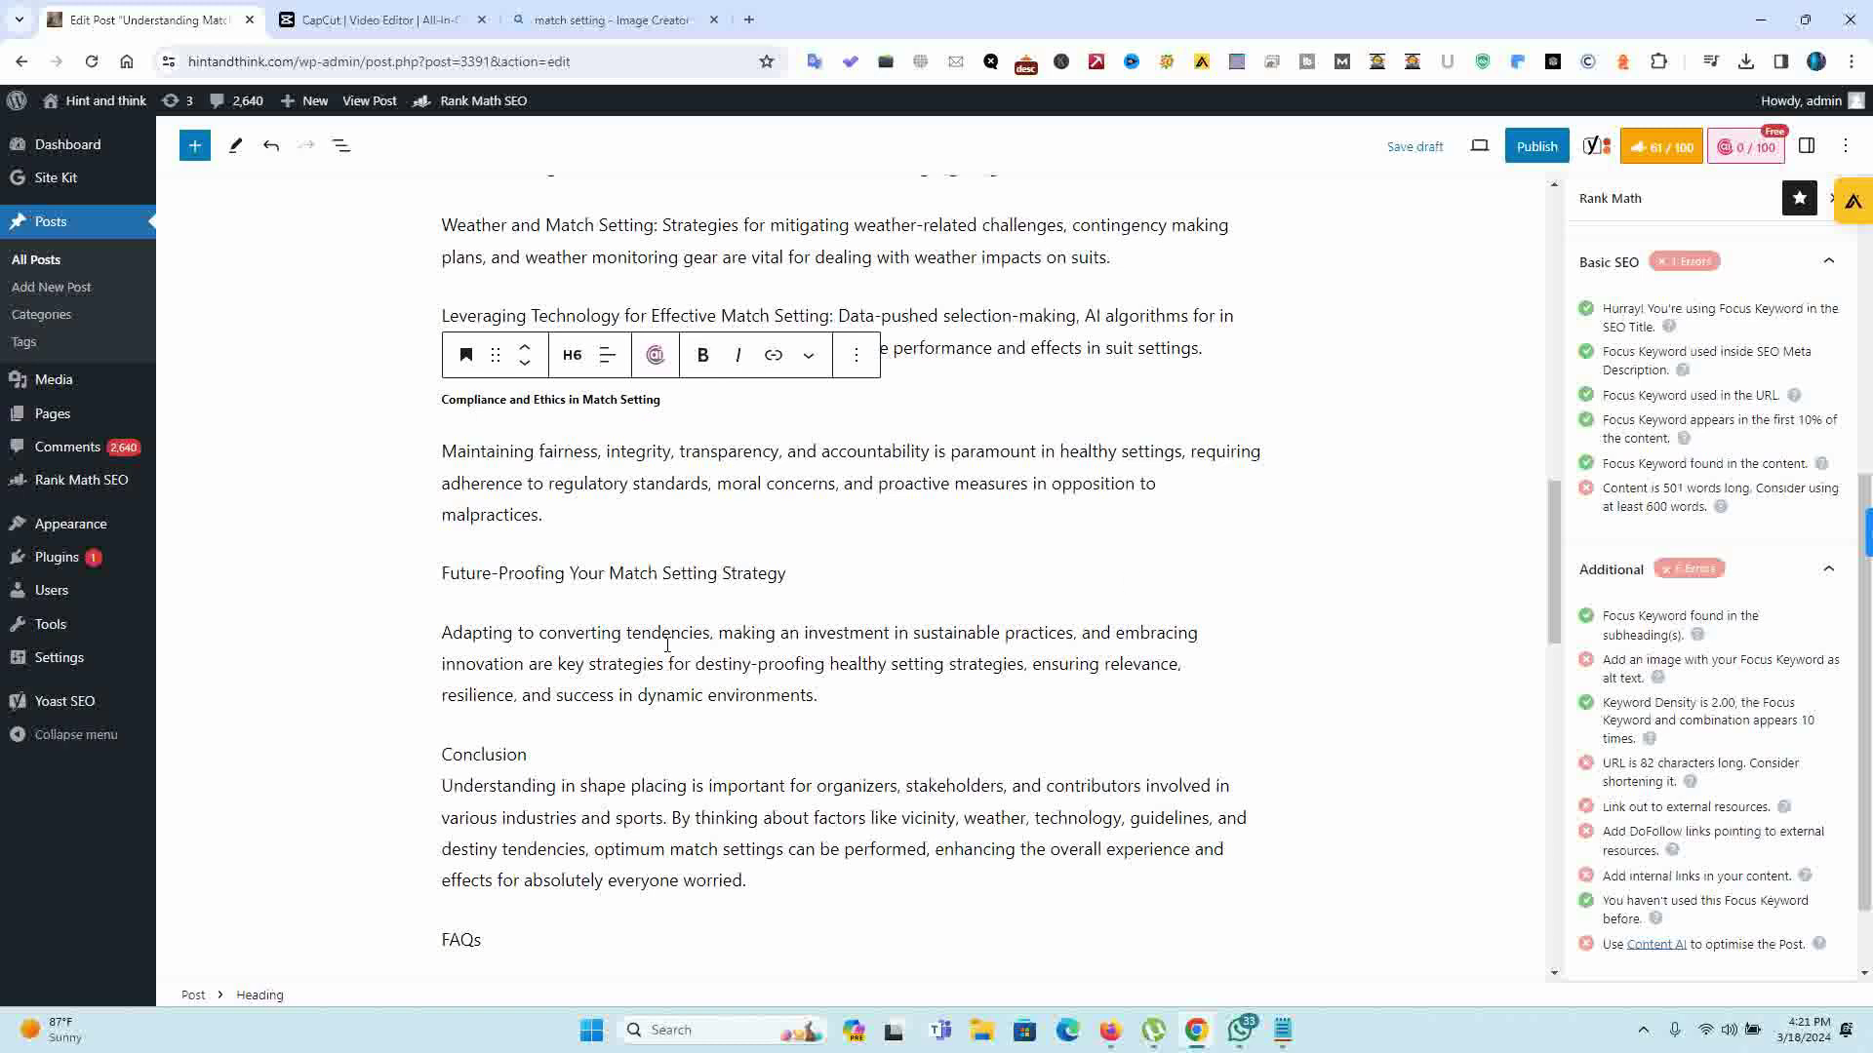
pyautogui.click(626, 583)
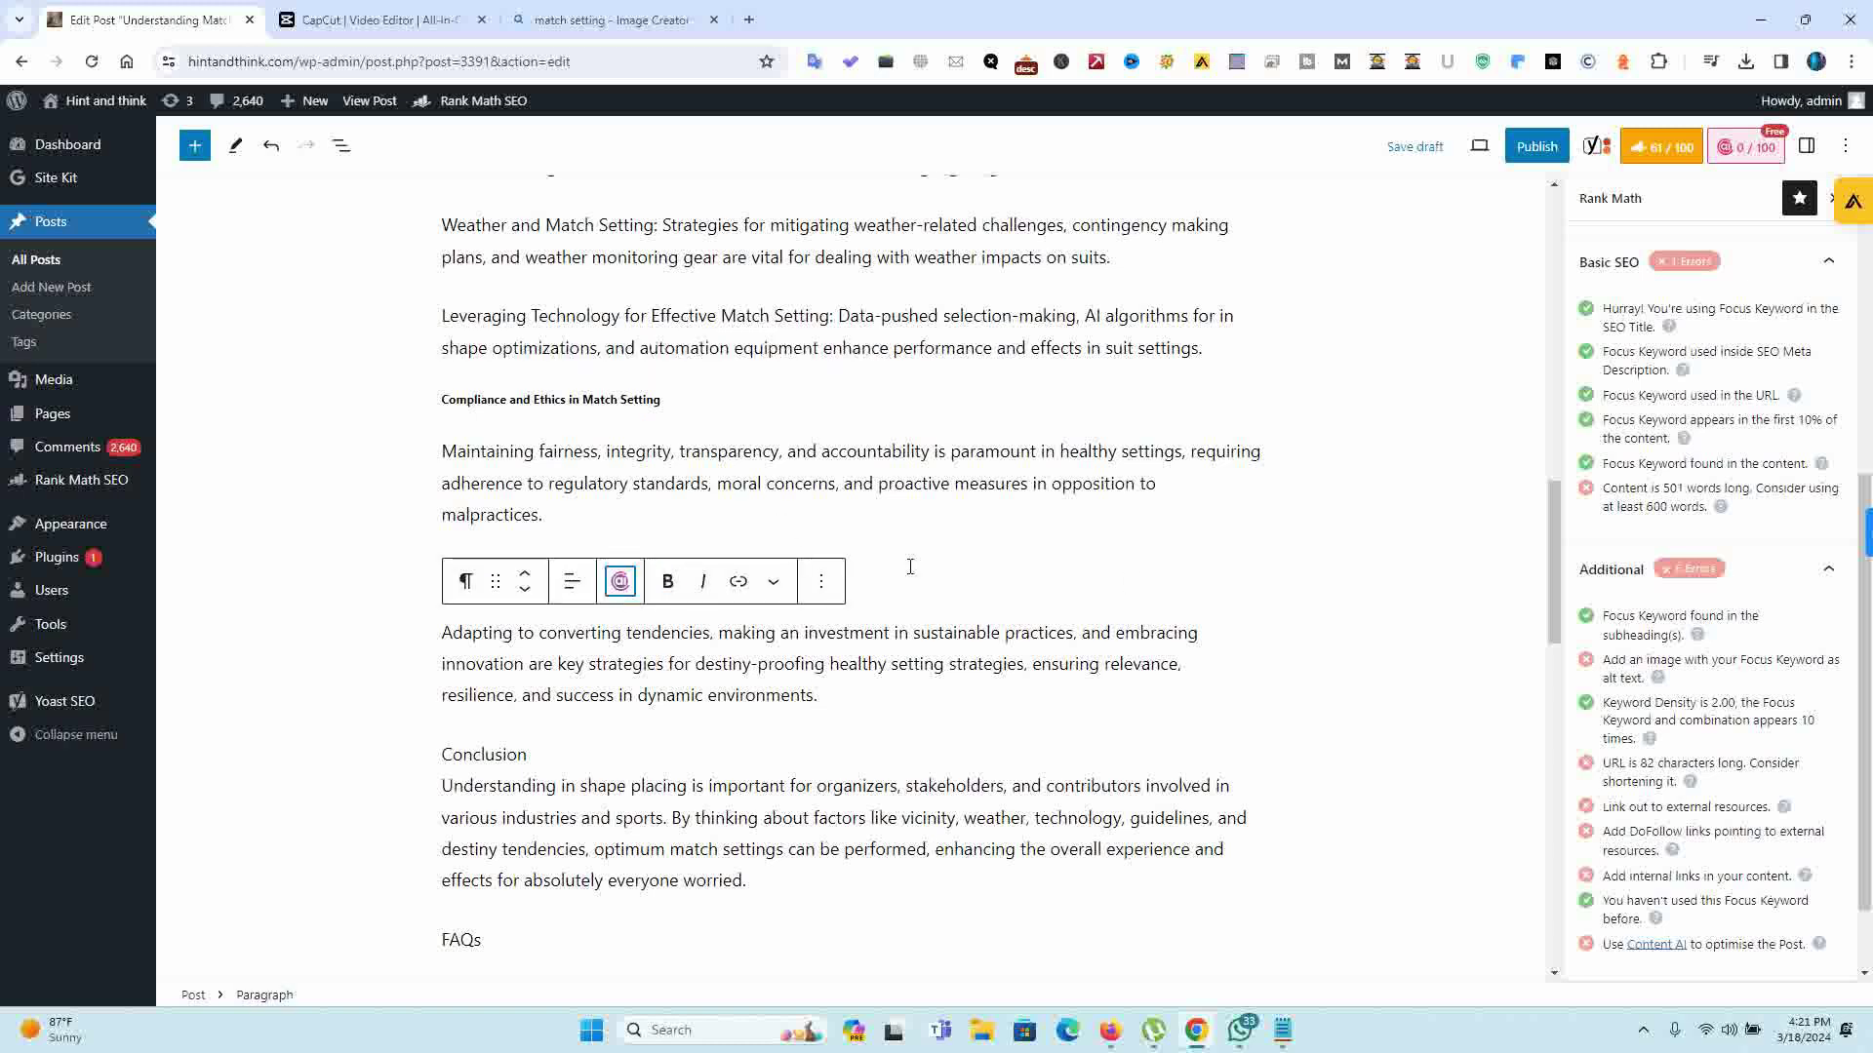
pyautogui.click(807, 581)
pyautogui.tripleClick(715, 583)
pyautogui.click(667, 522)
# Step: Make the "Conclusion" and "FAQs" section titles bold
pyautogui.doubleClick(507, 760)
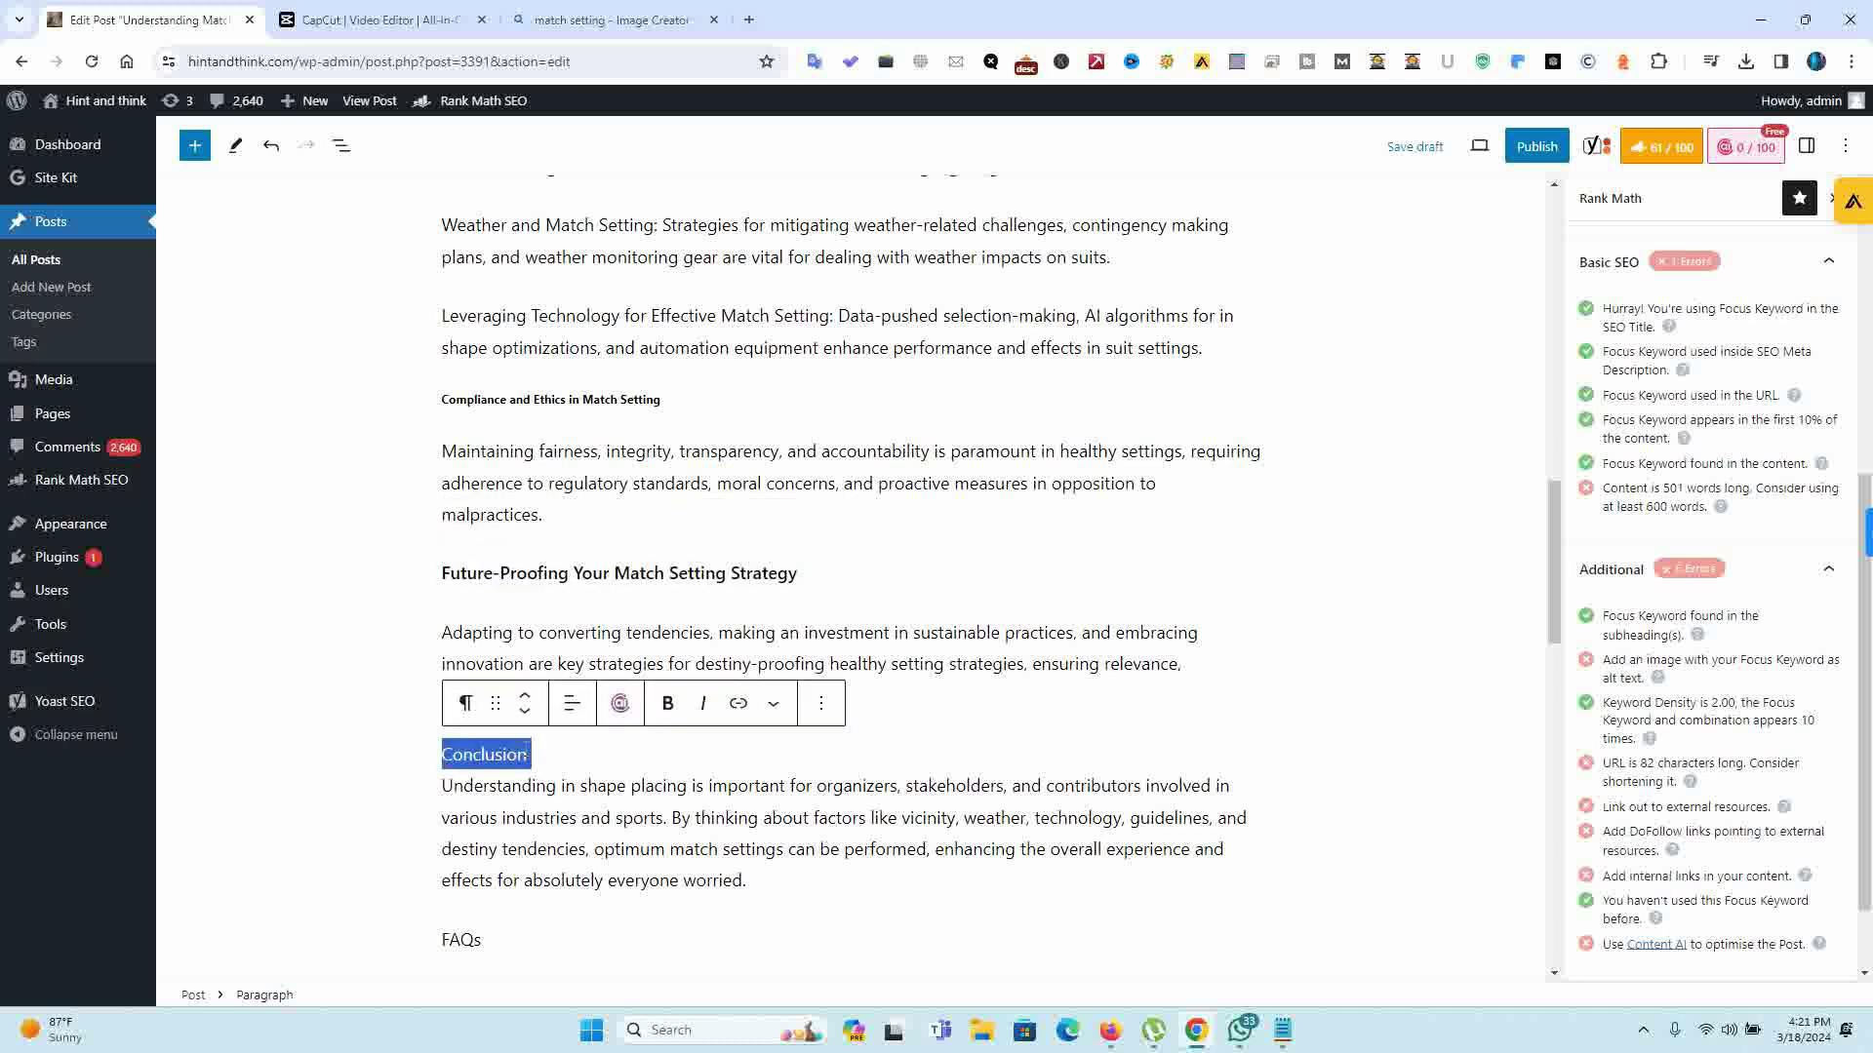
pyautogui.click(667, 703)
pyautogui.doubleClick(457, 936)
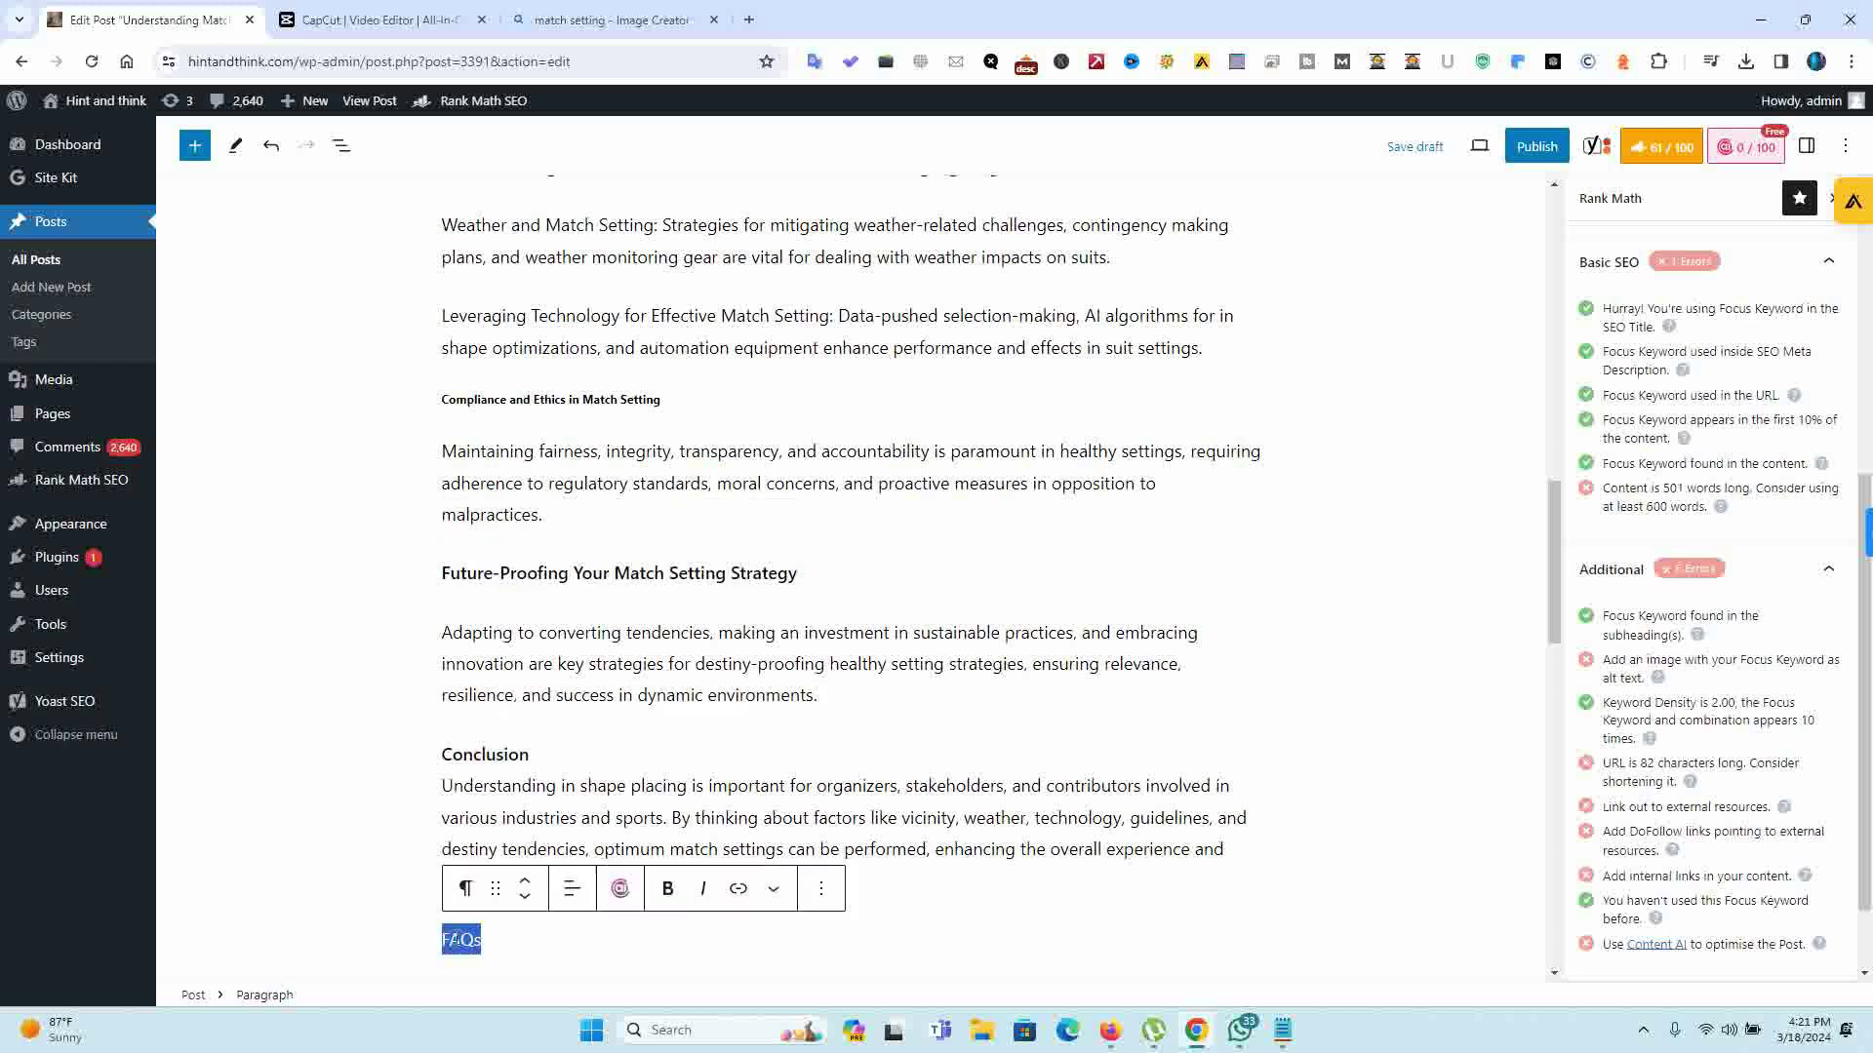
pyautogui.click(668, 889)
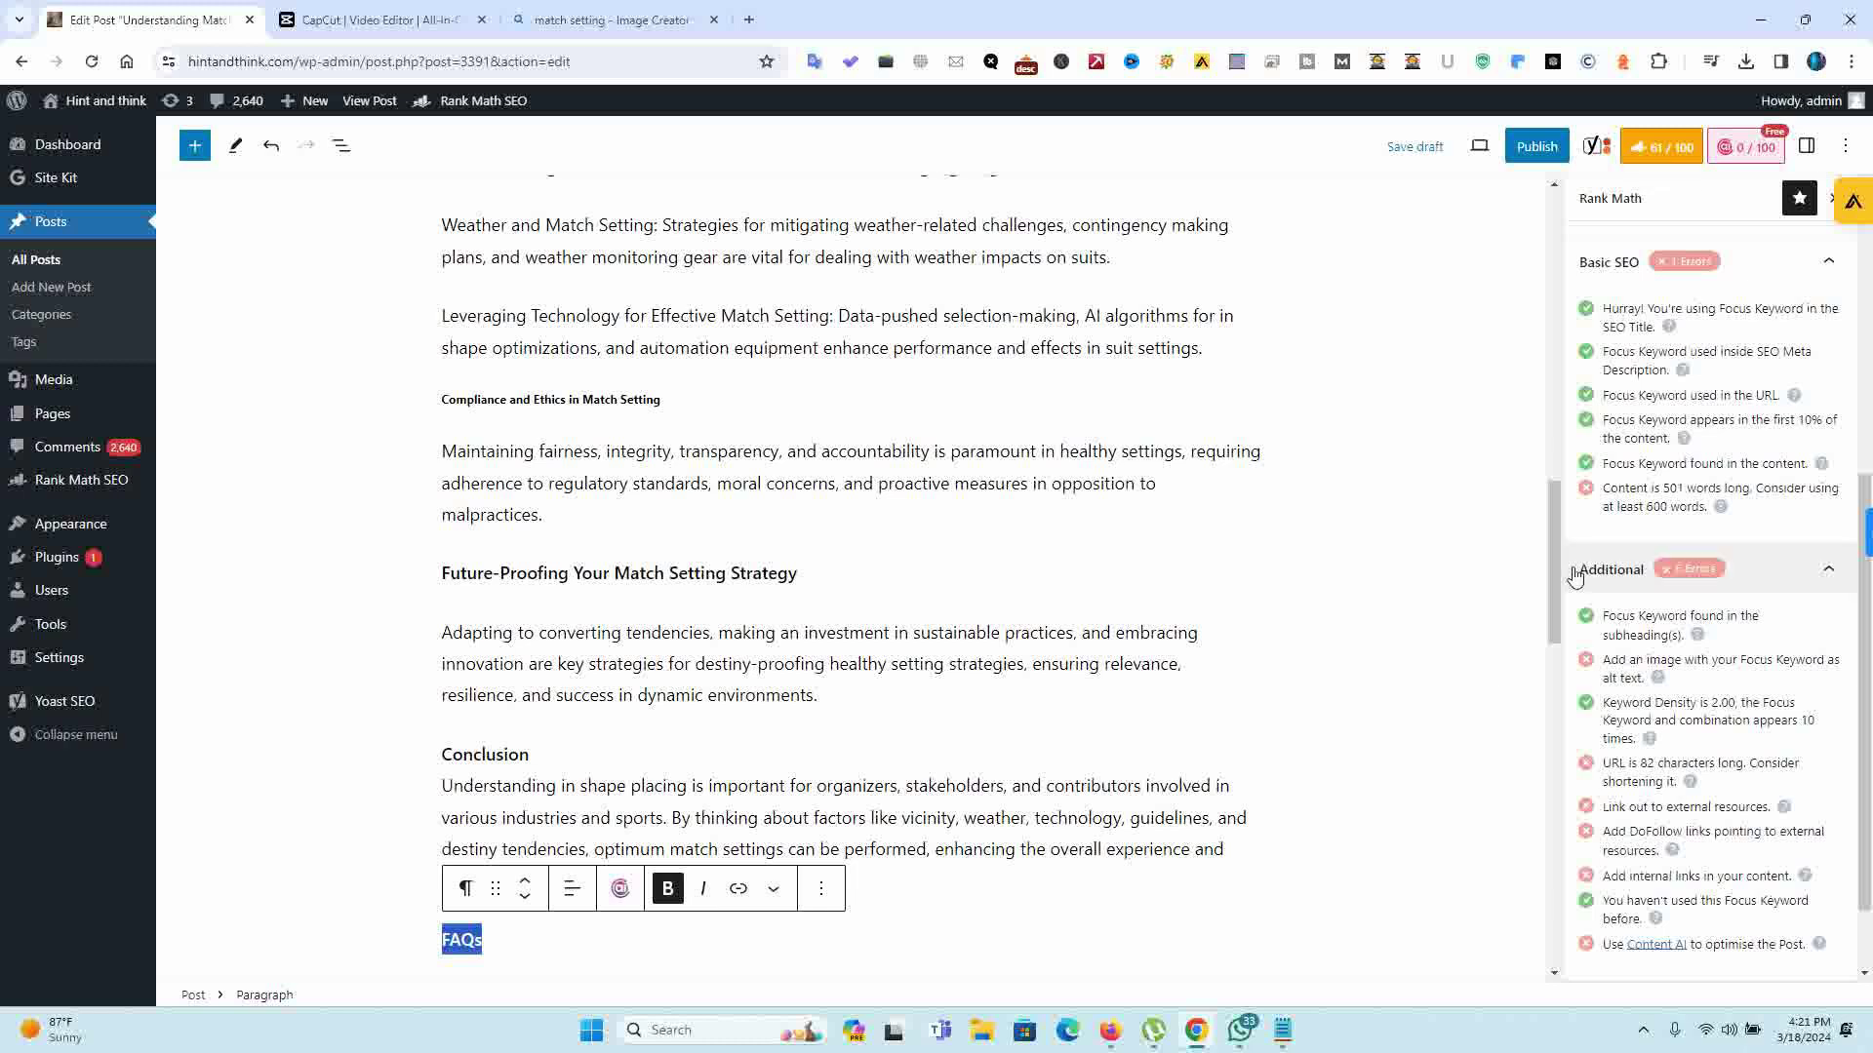
# Step: Copy the Yoast focus keyphrase and search the page for "Match Setting" to locate its occurrences in the post body
pyautogui.moveTo(1558, 576); pyautogui.dragTo(1501, 732)
pyautogui.click(379, 593)
pyautogui.hotkey('ctrl', 'a')
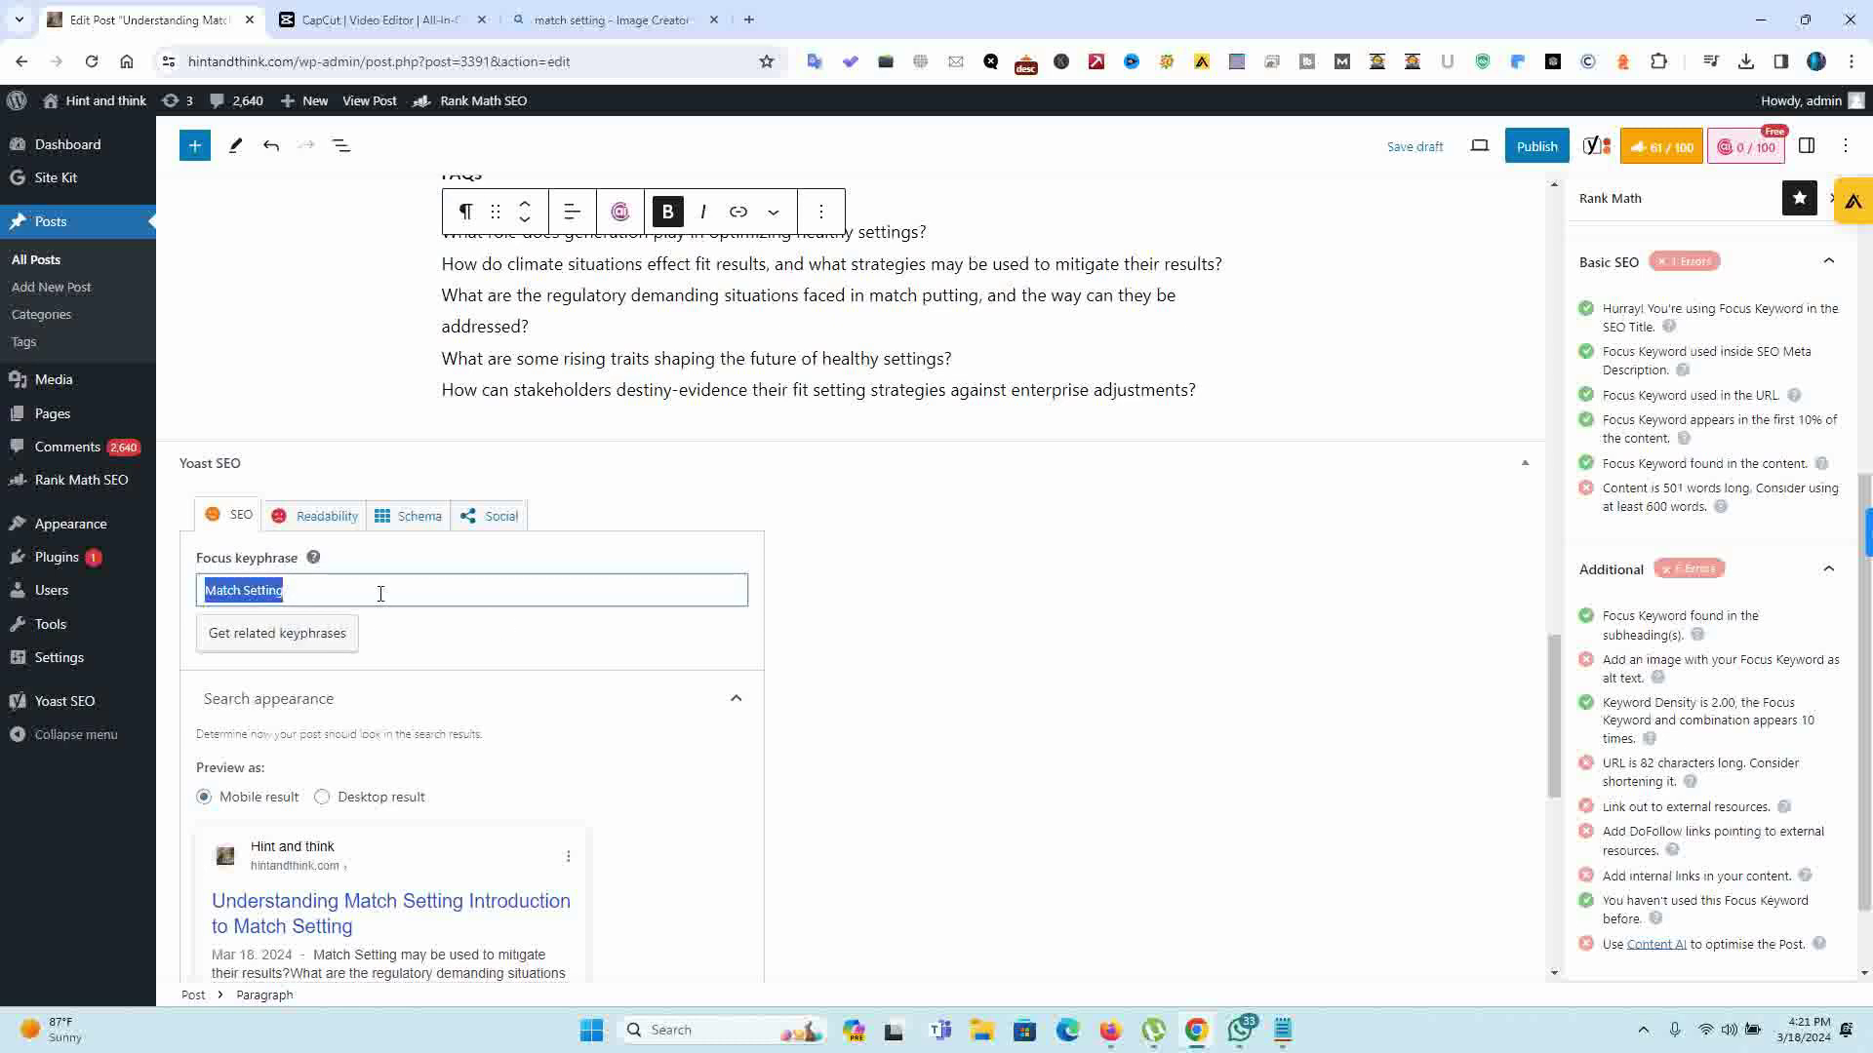
pyautogui.click(1387, 325)
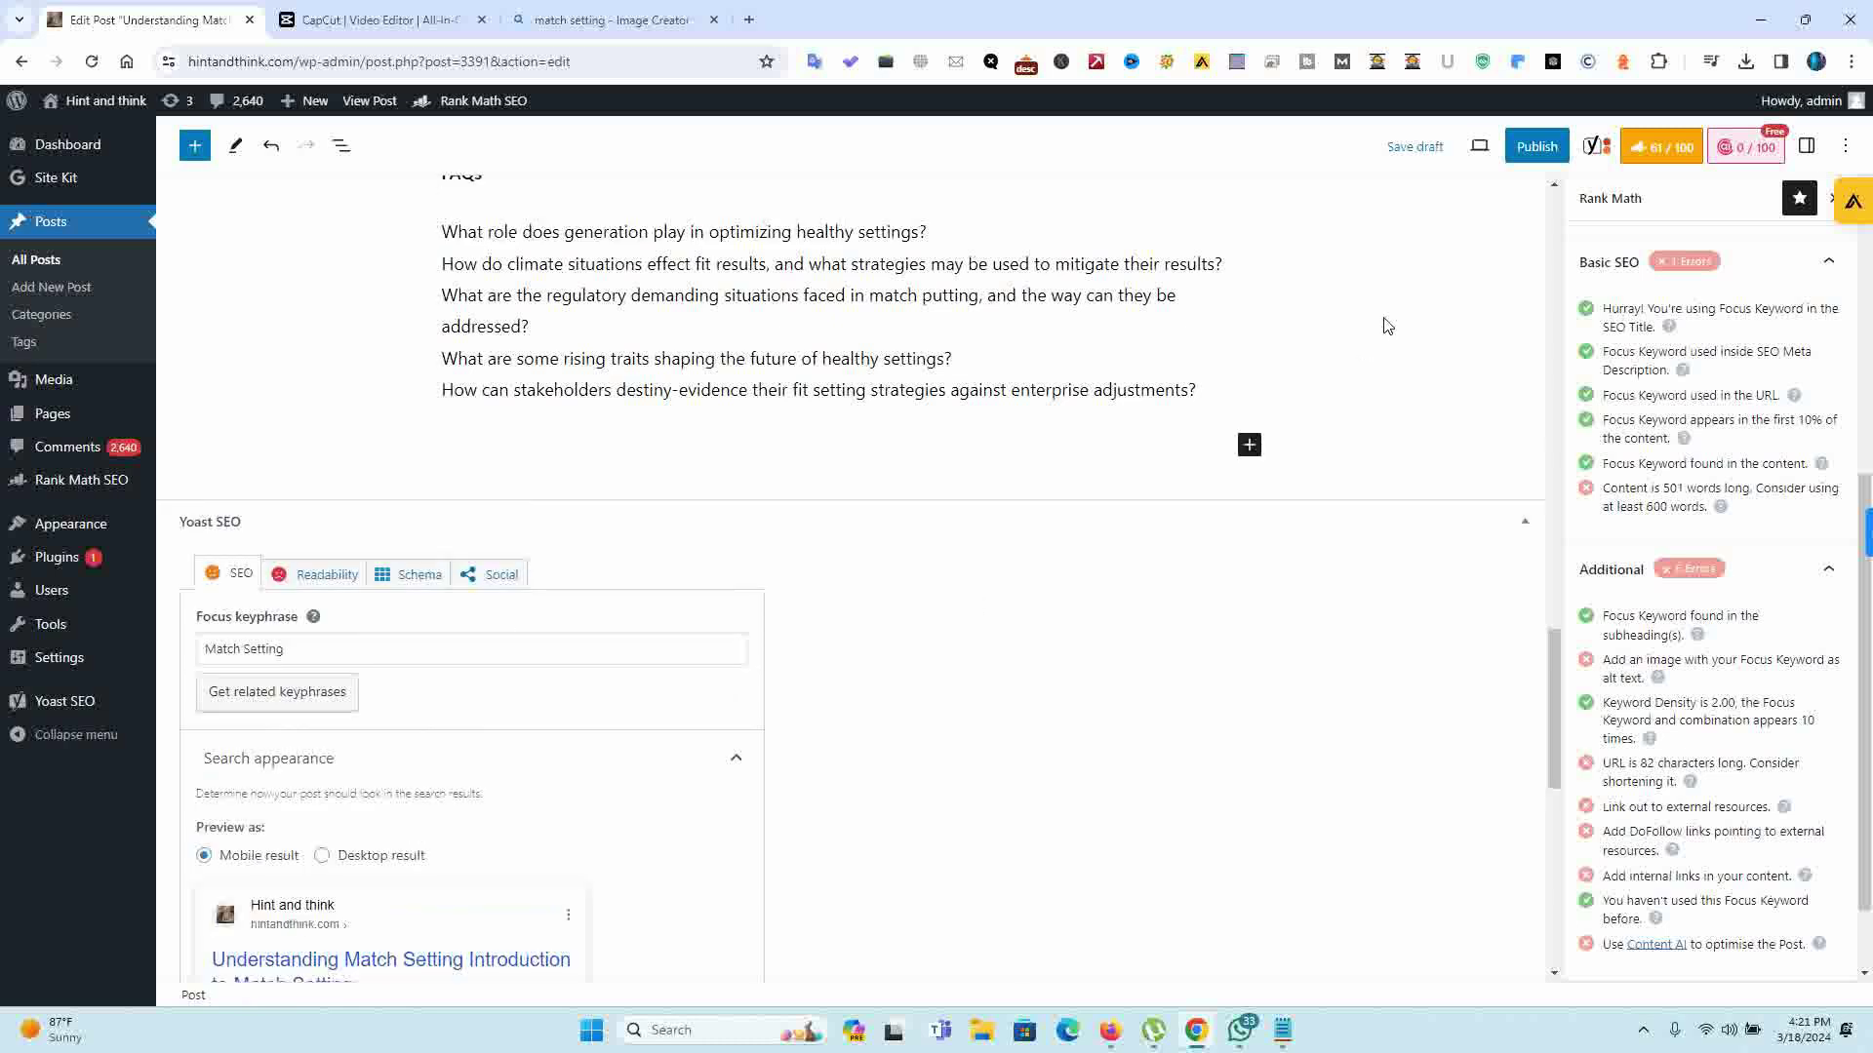
pyautogui.click(883, 454)
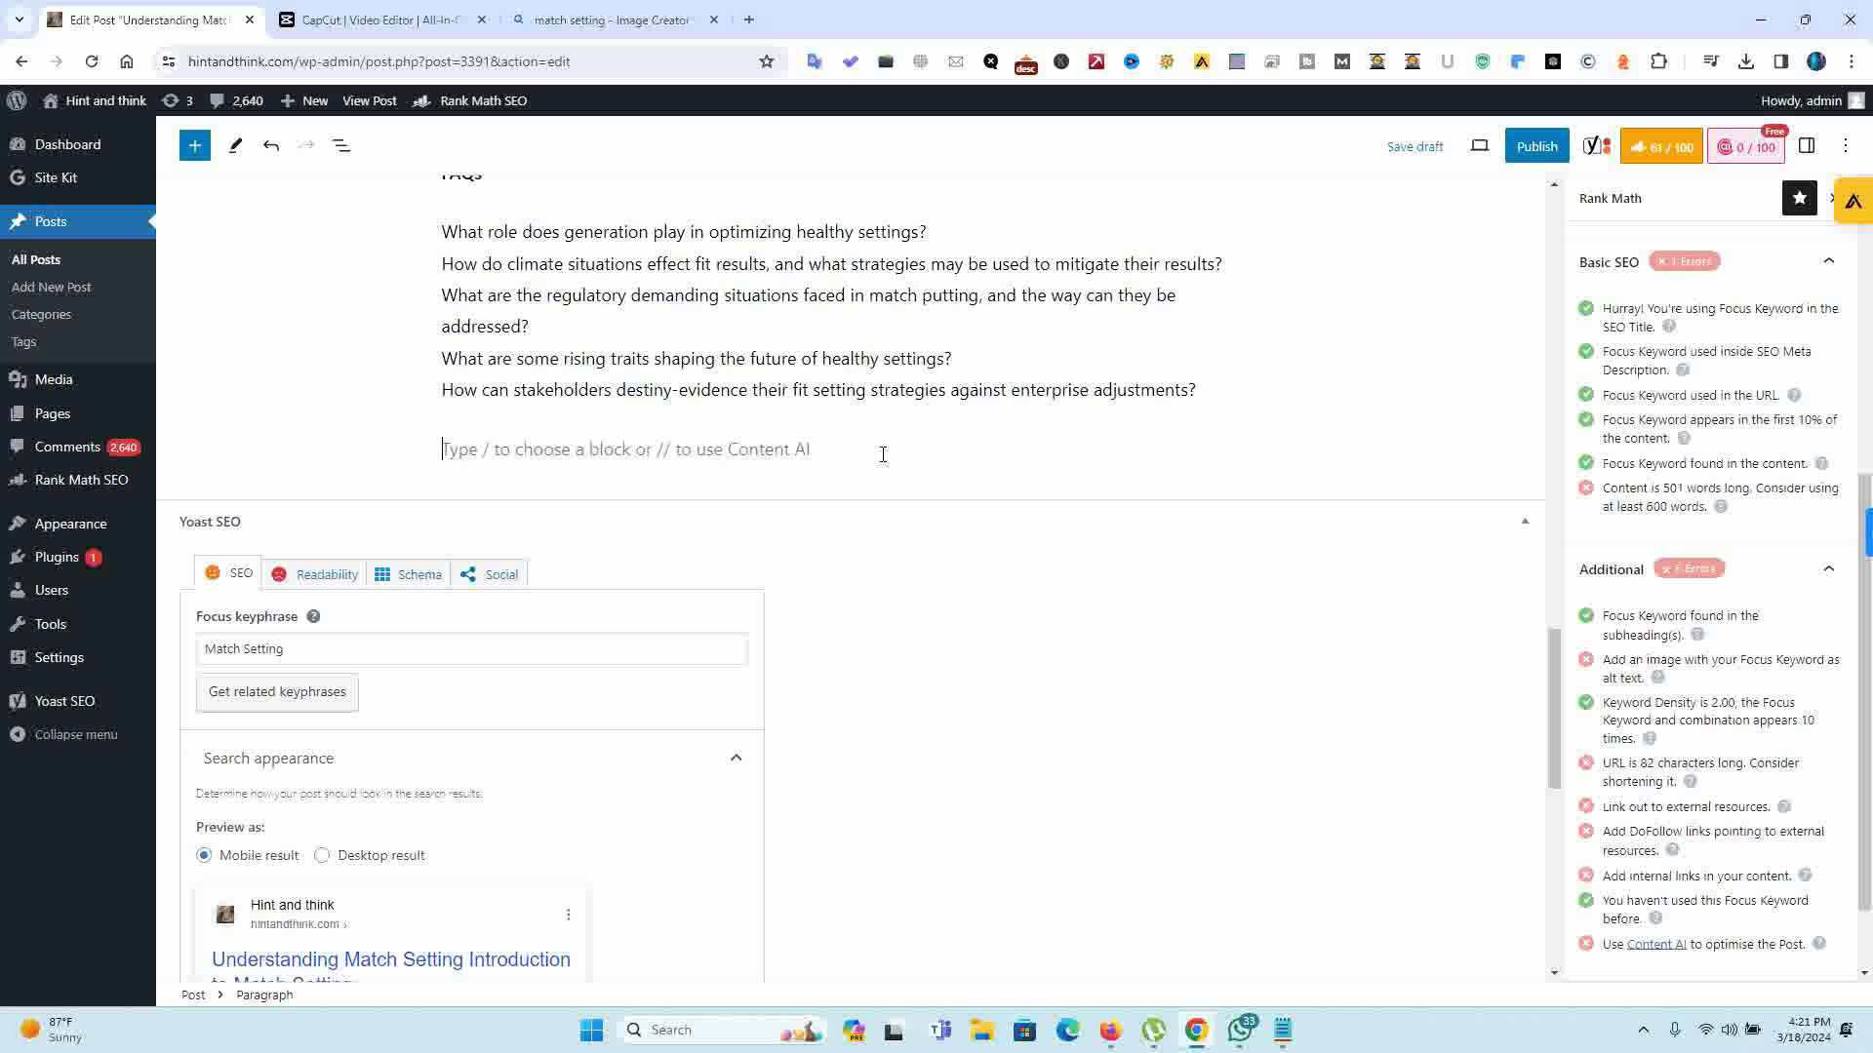
pyautogui.press('BackSpace')
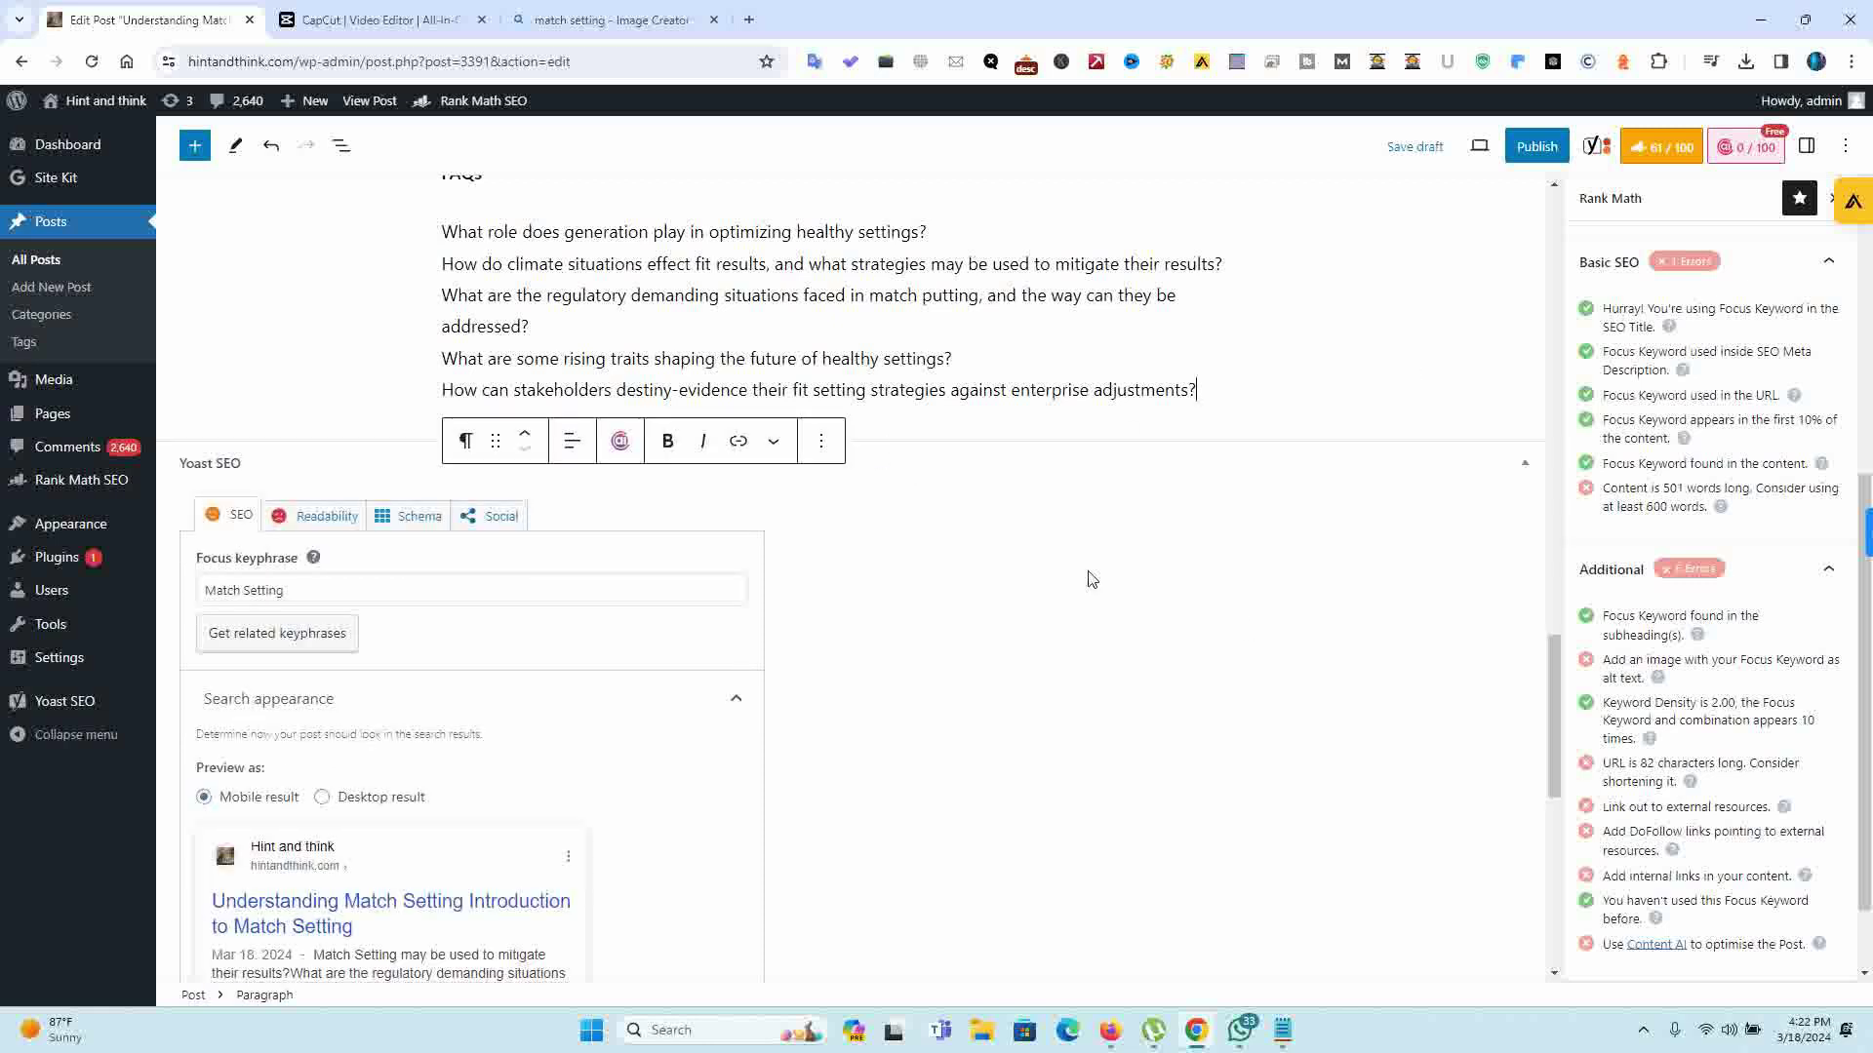
pyautogui.hotkey('ctrl', 'f')
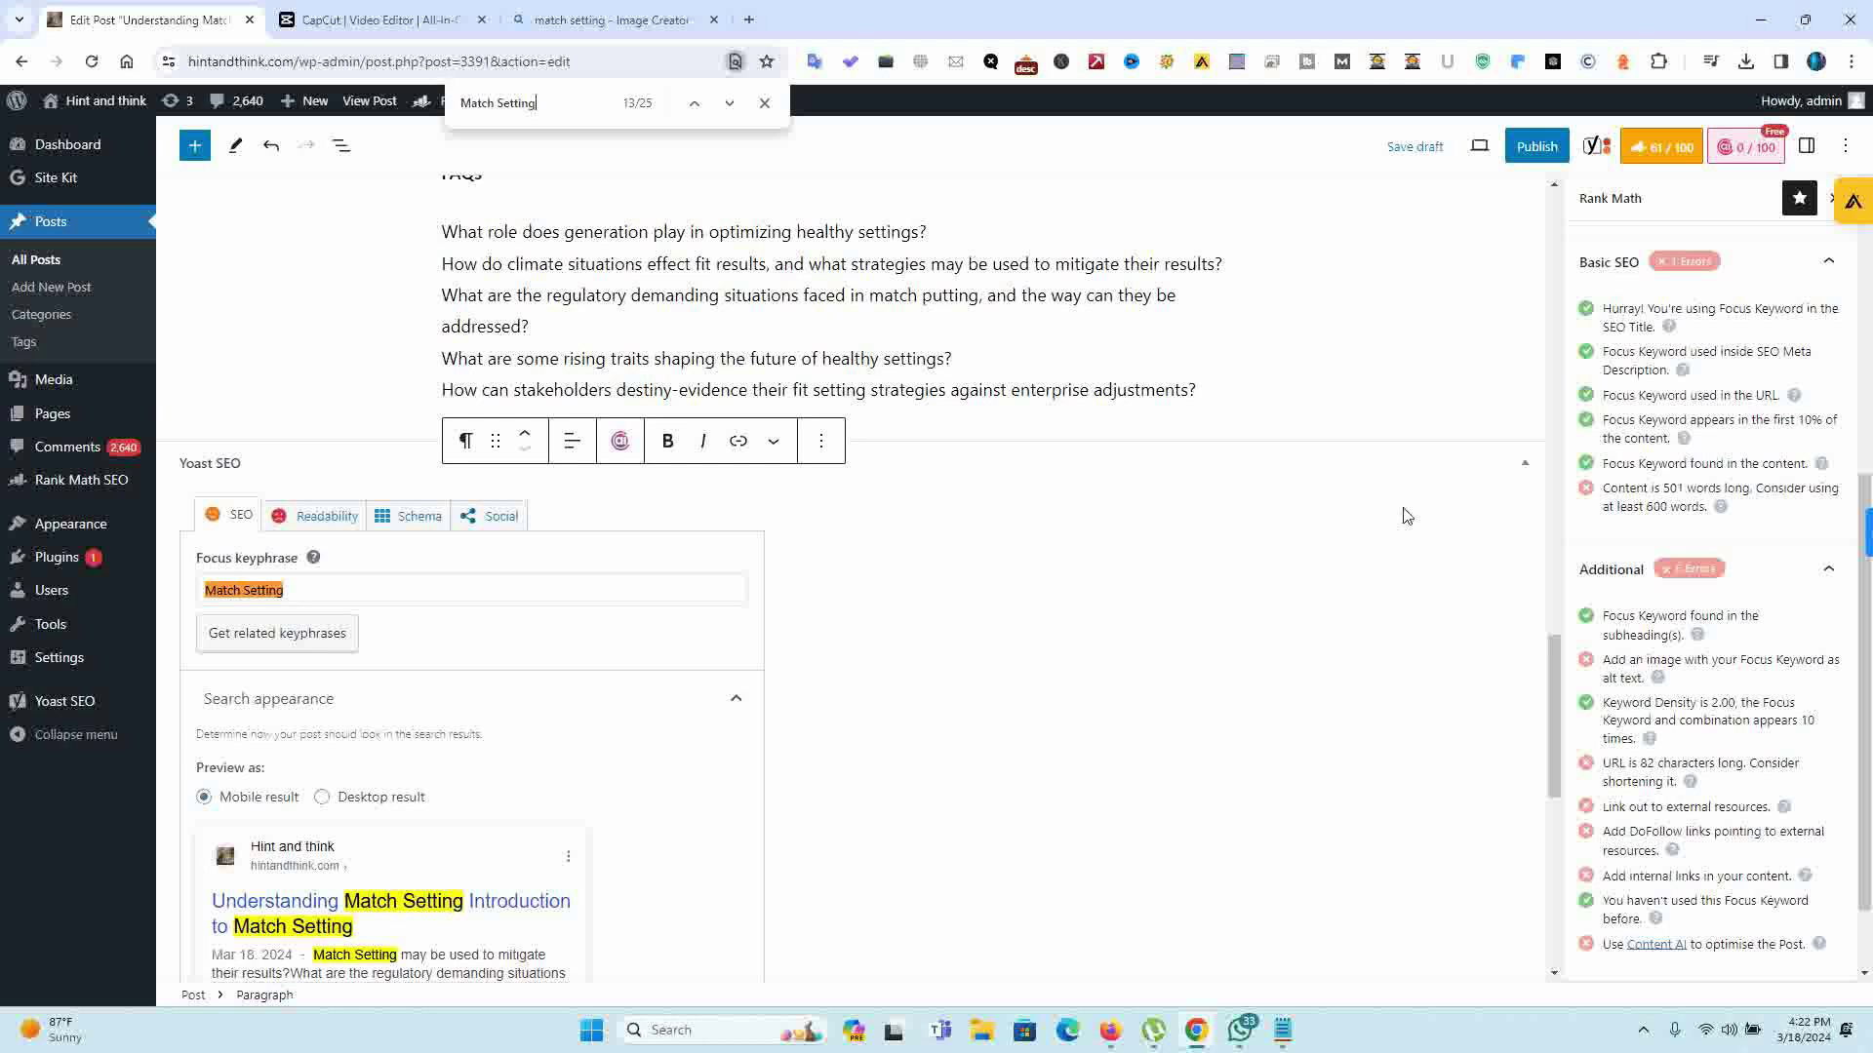
pyautogui.moveTo(1558, 685); pyautogui.dragTo(1557, 379)
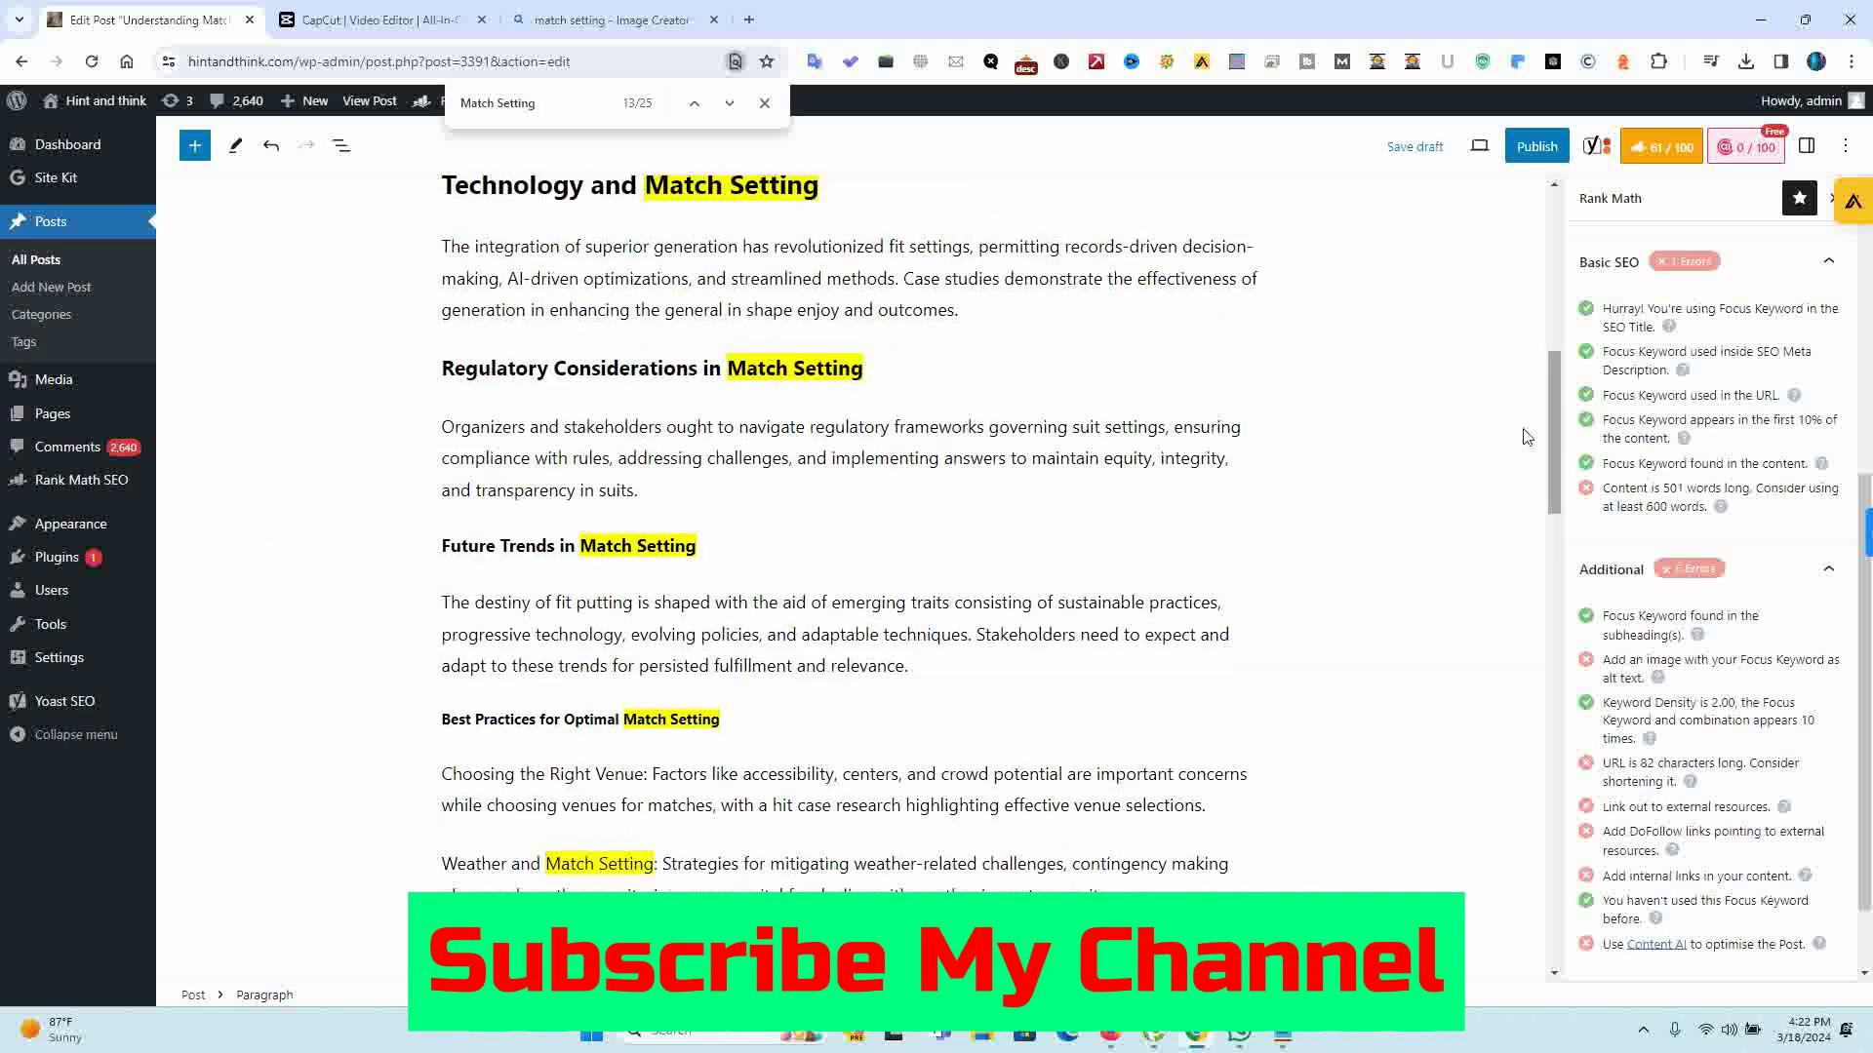
# Step: Link "Match Setting:" in the "Weather and Match Setting" paragraph to the "Ultimate Guide to Duck Wire" post, found by searching for "hintandthink"
pyautogui.moveTo(547, 863); pyautogui.dragTo(663, 864)
pyautogui.hotkey('ctrl', 'c')
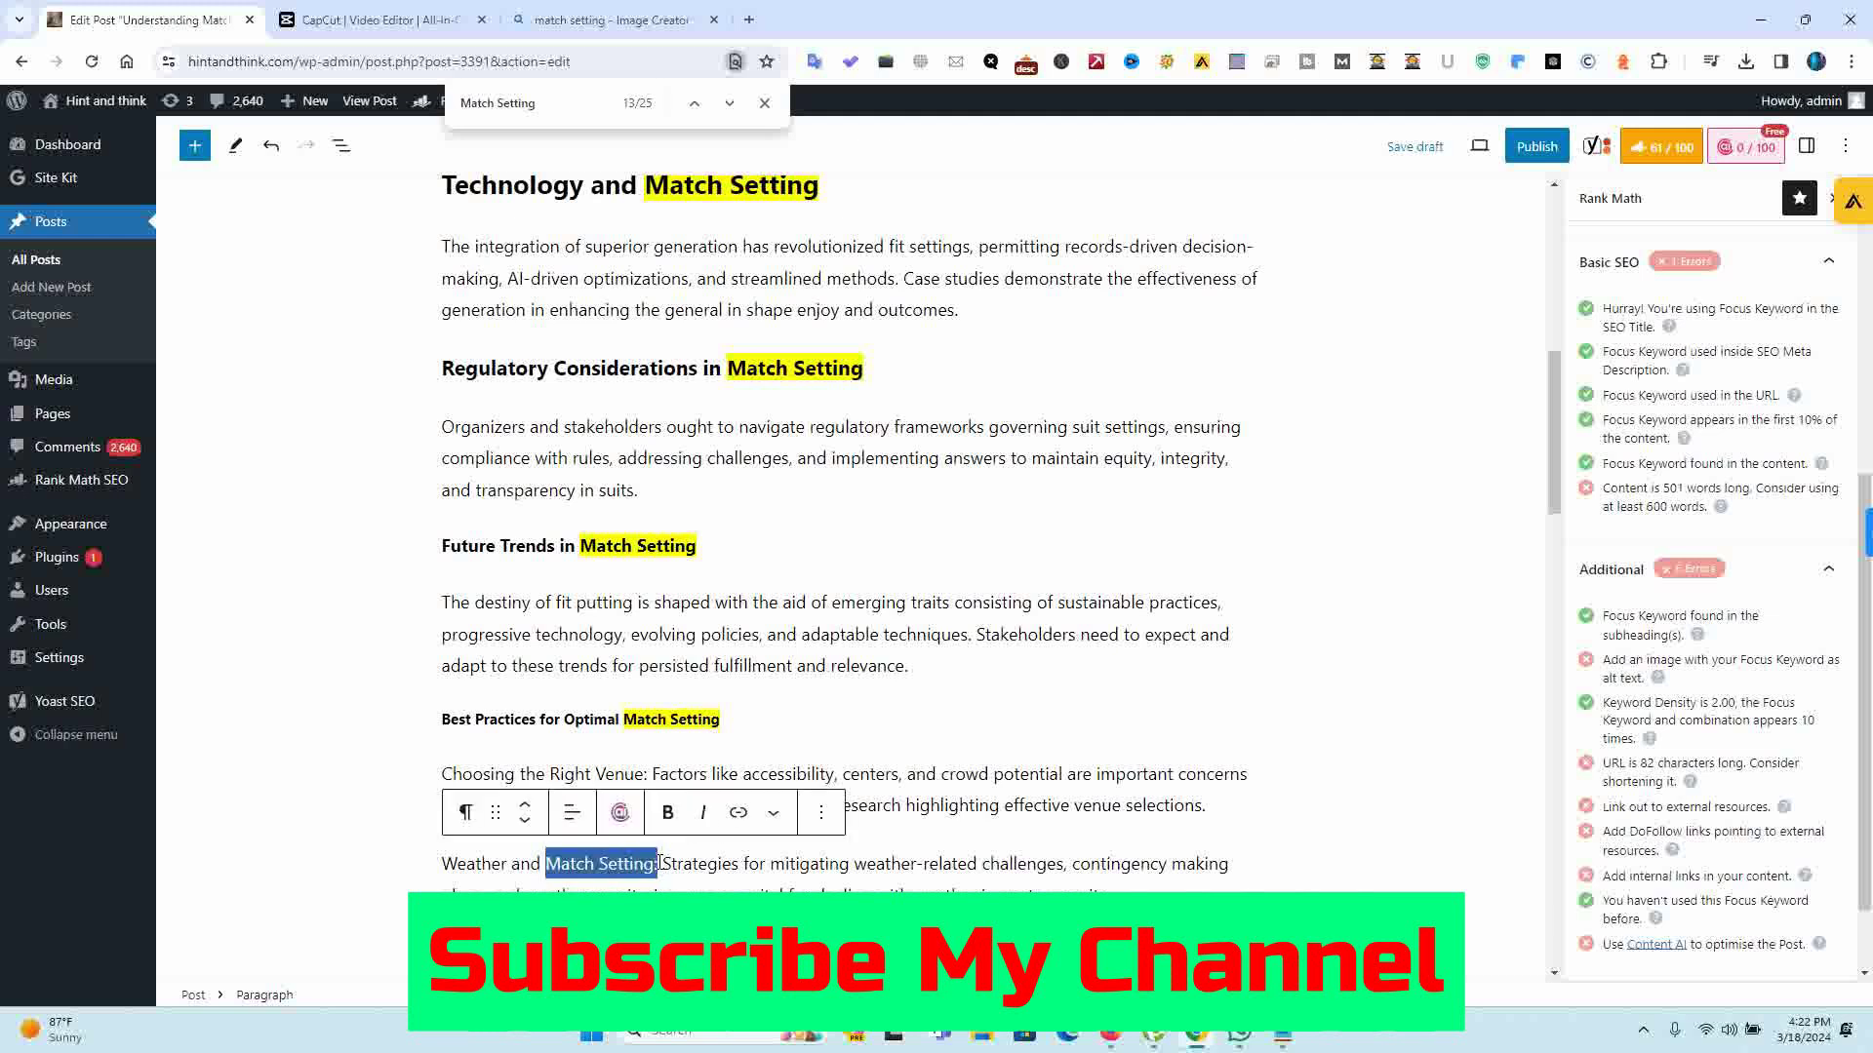
pyautogui.click(745, 816)
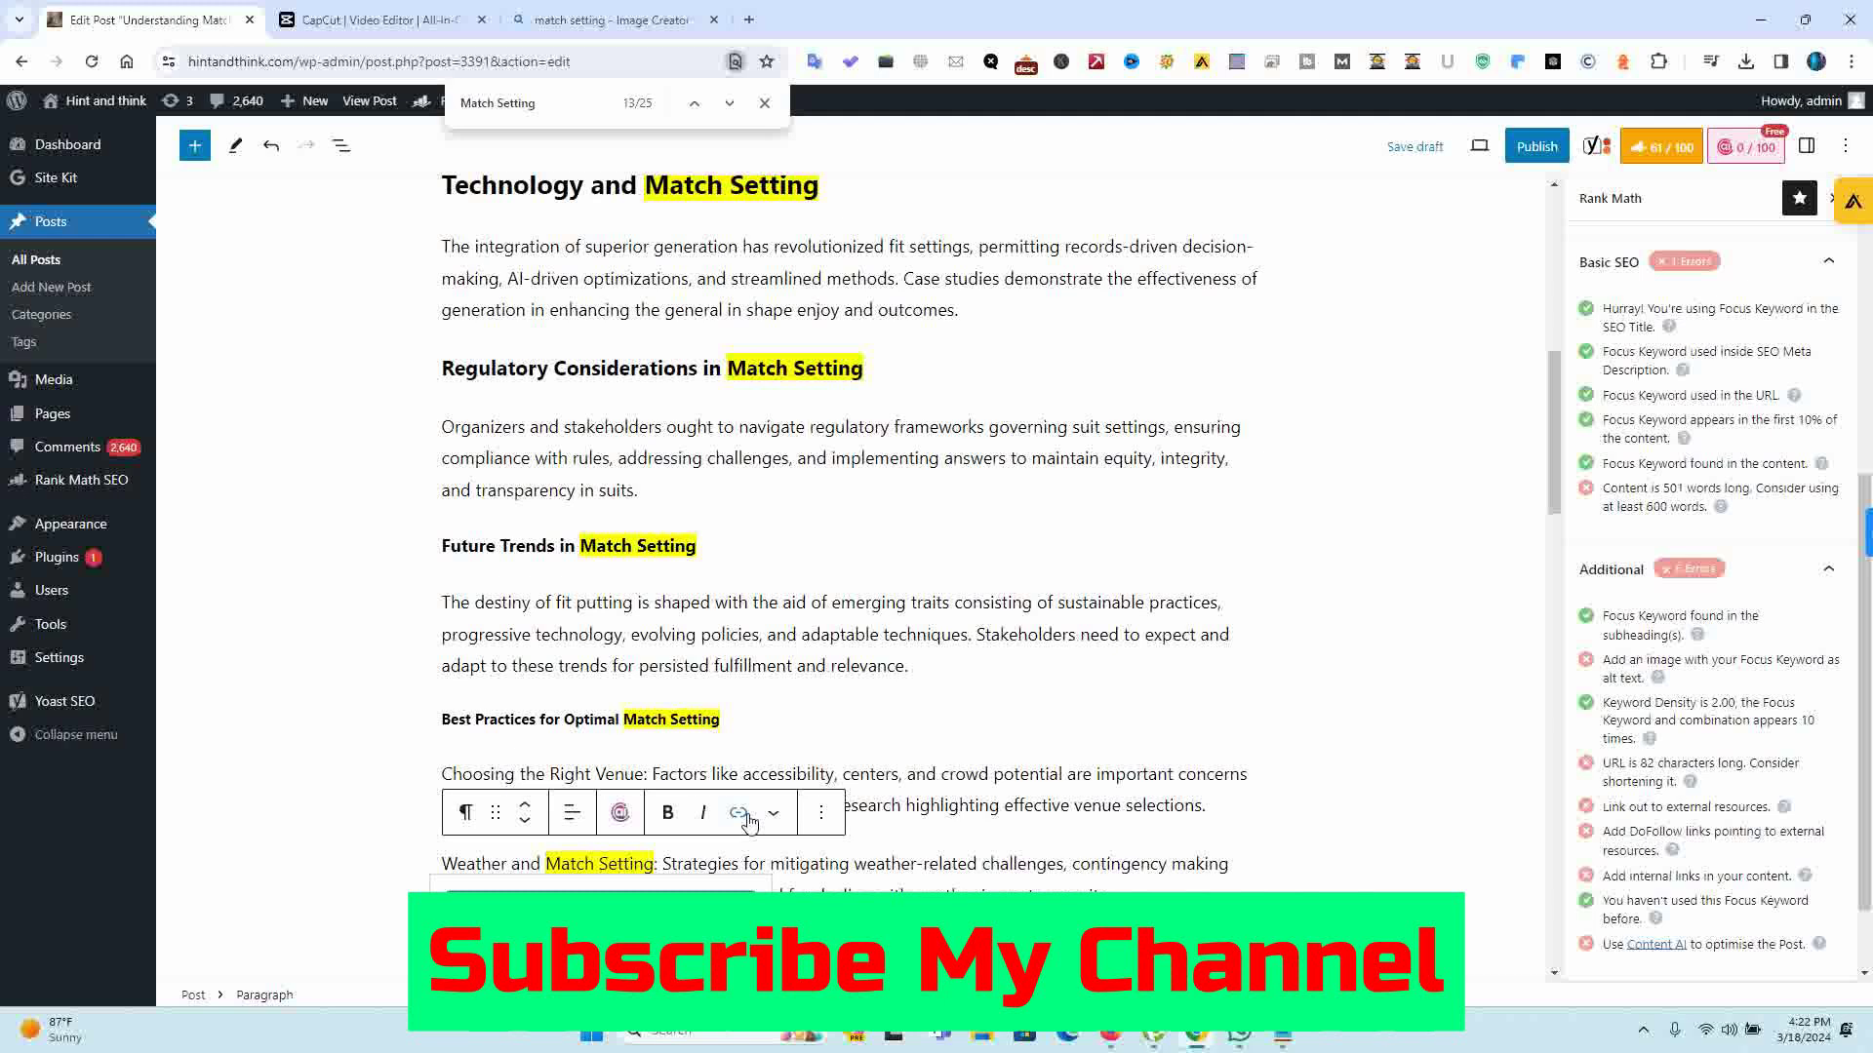
pyautogui.click(594, 912)
pyautogui.write('hintandthink')
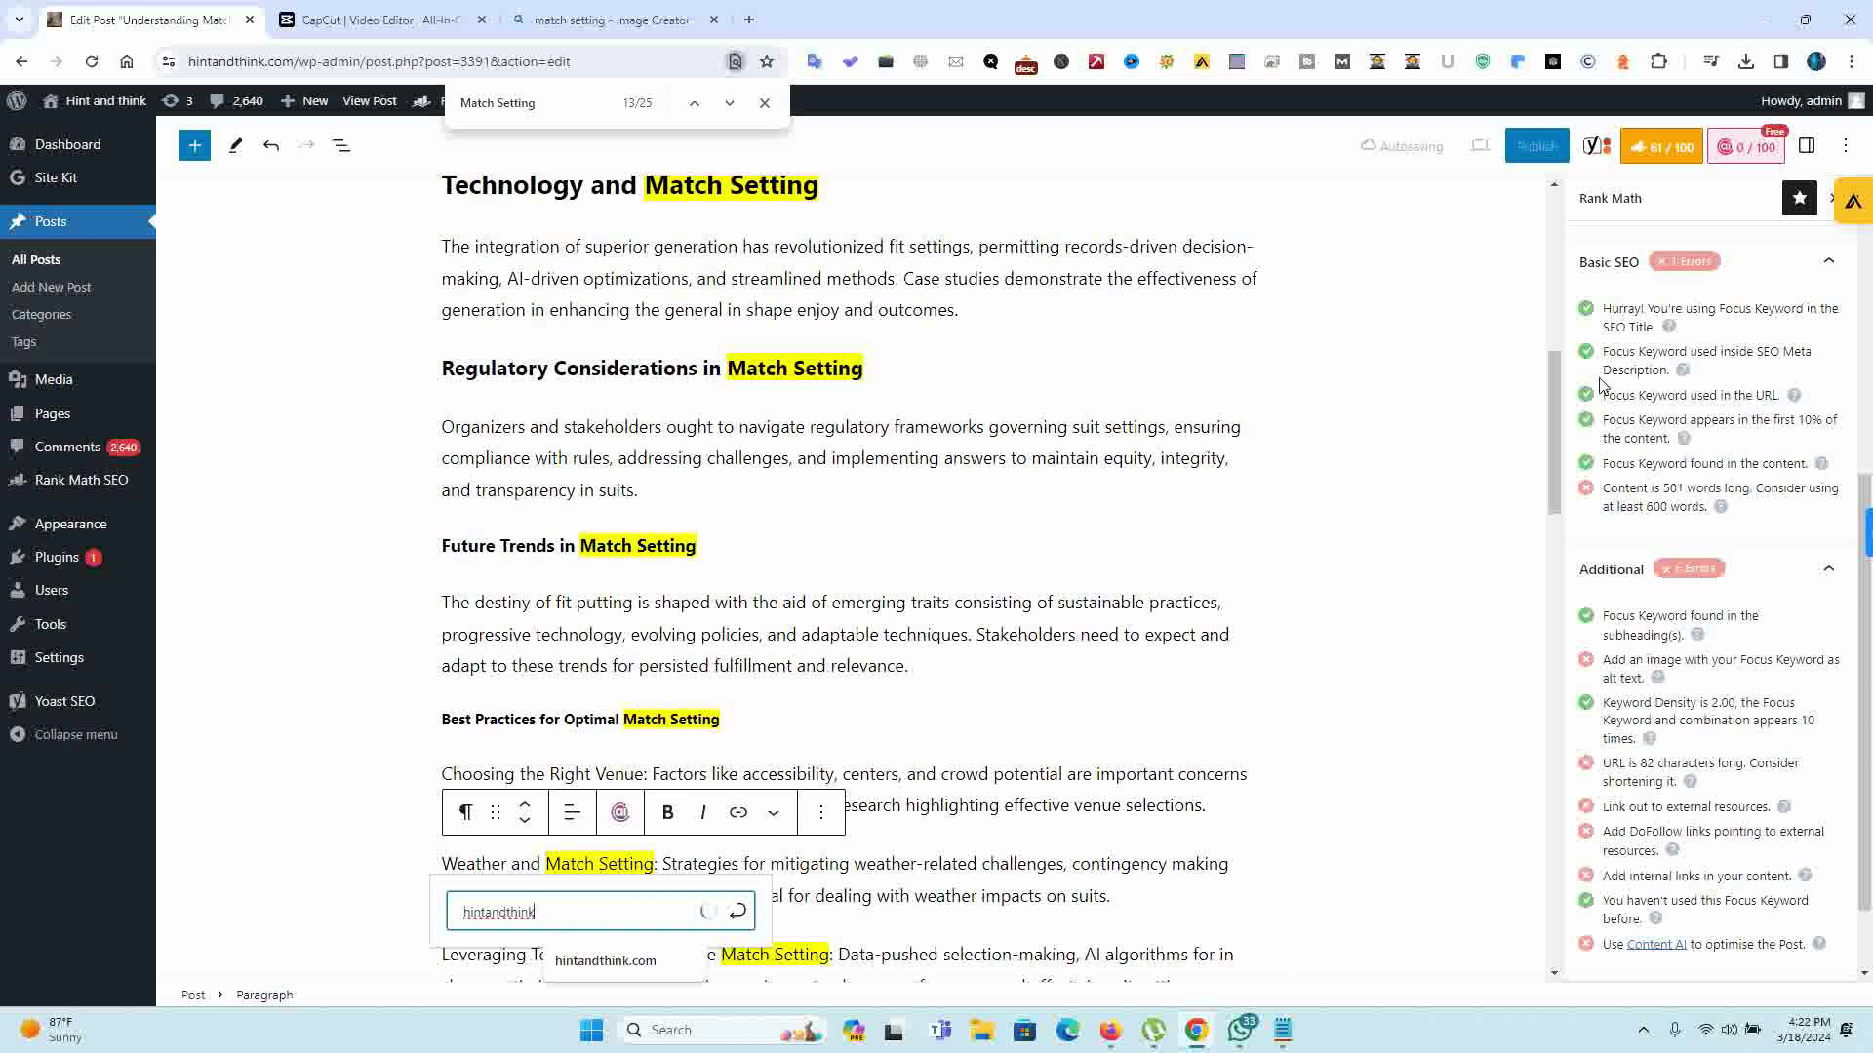
pyautogui.moveTo(1555, 451); pyautogui.dragTo(1555, 485)
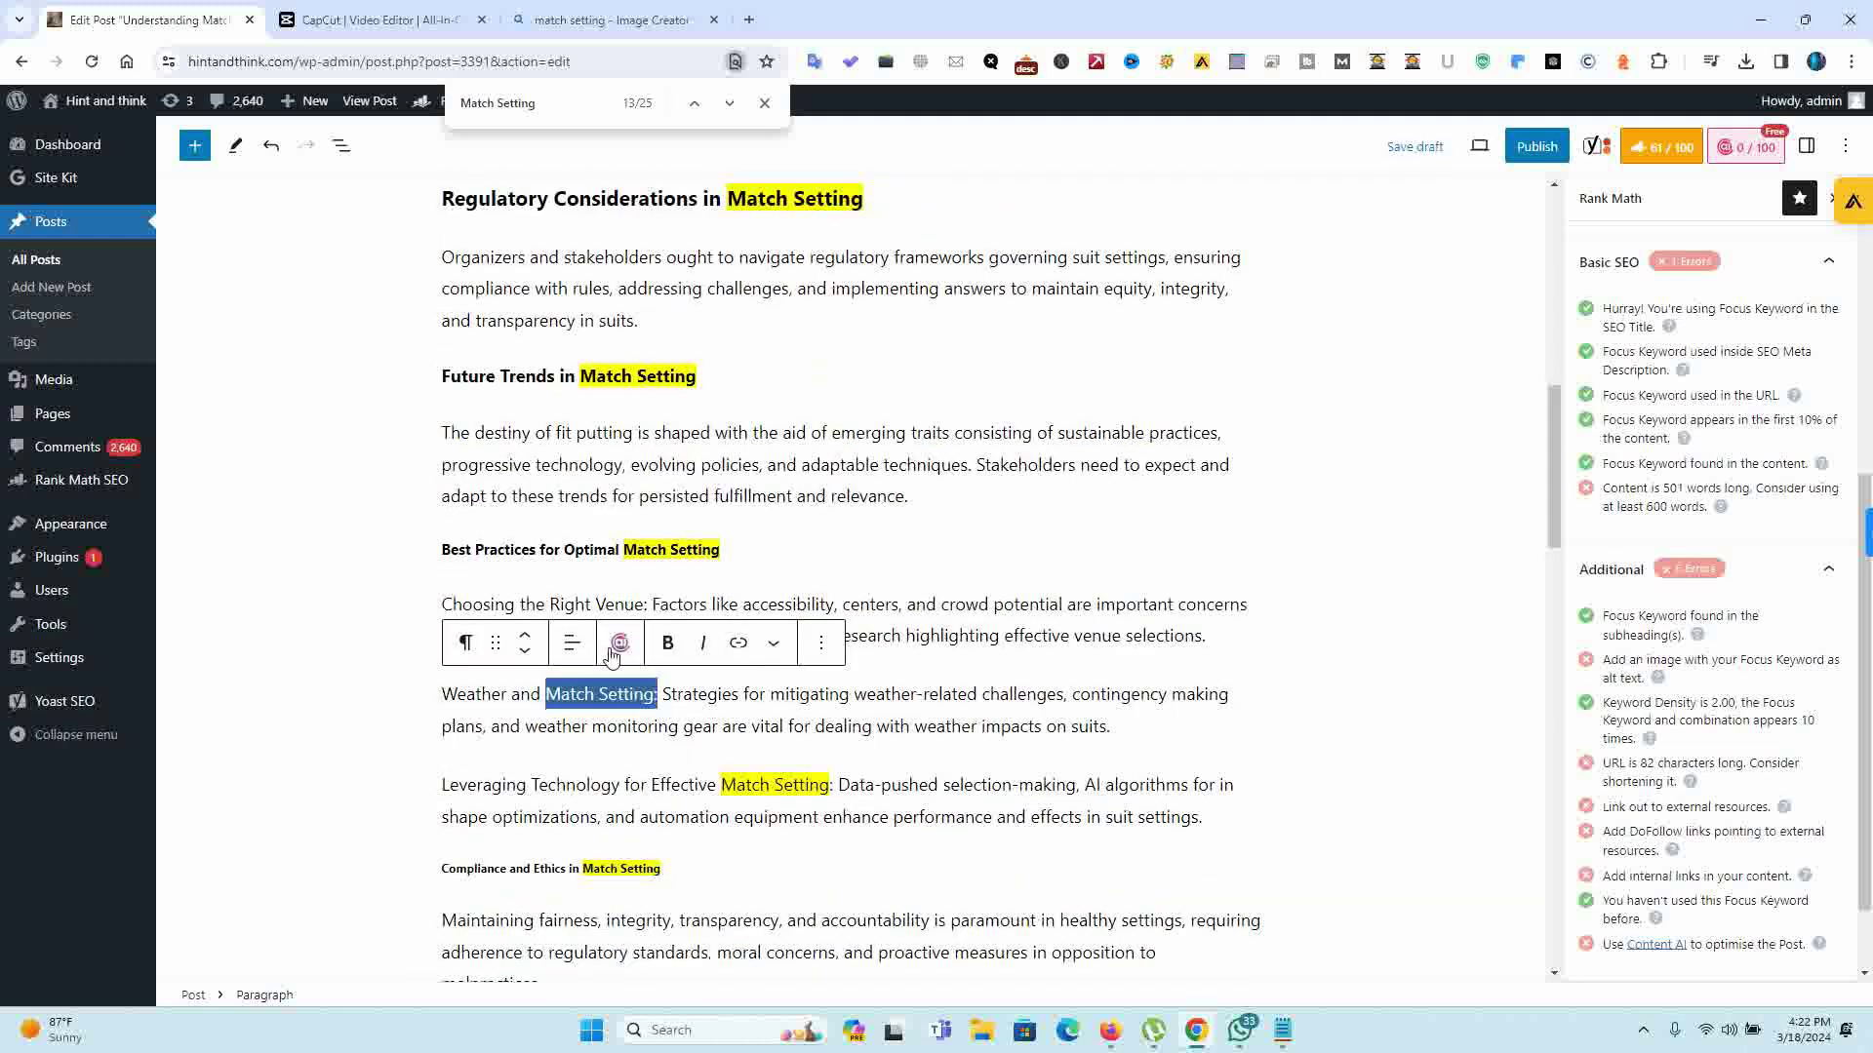
pyautogui.click(737, 643)
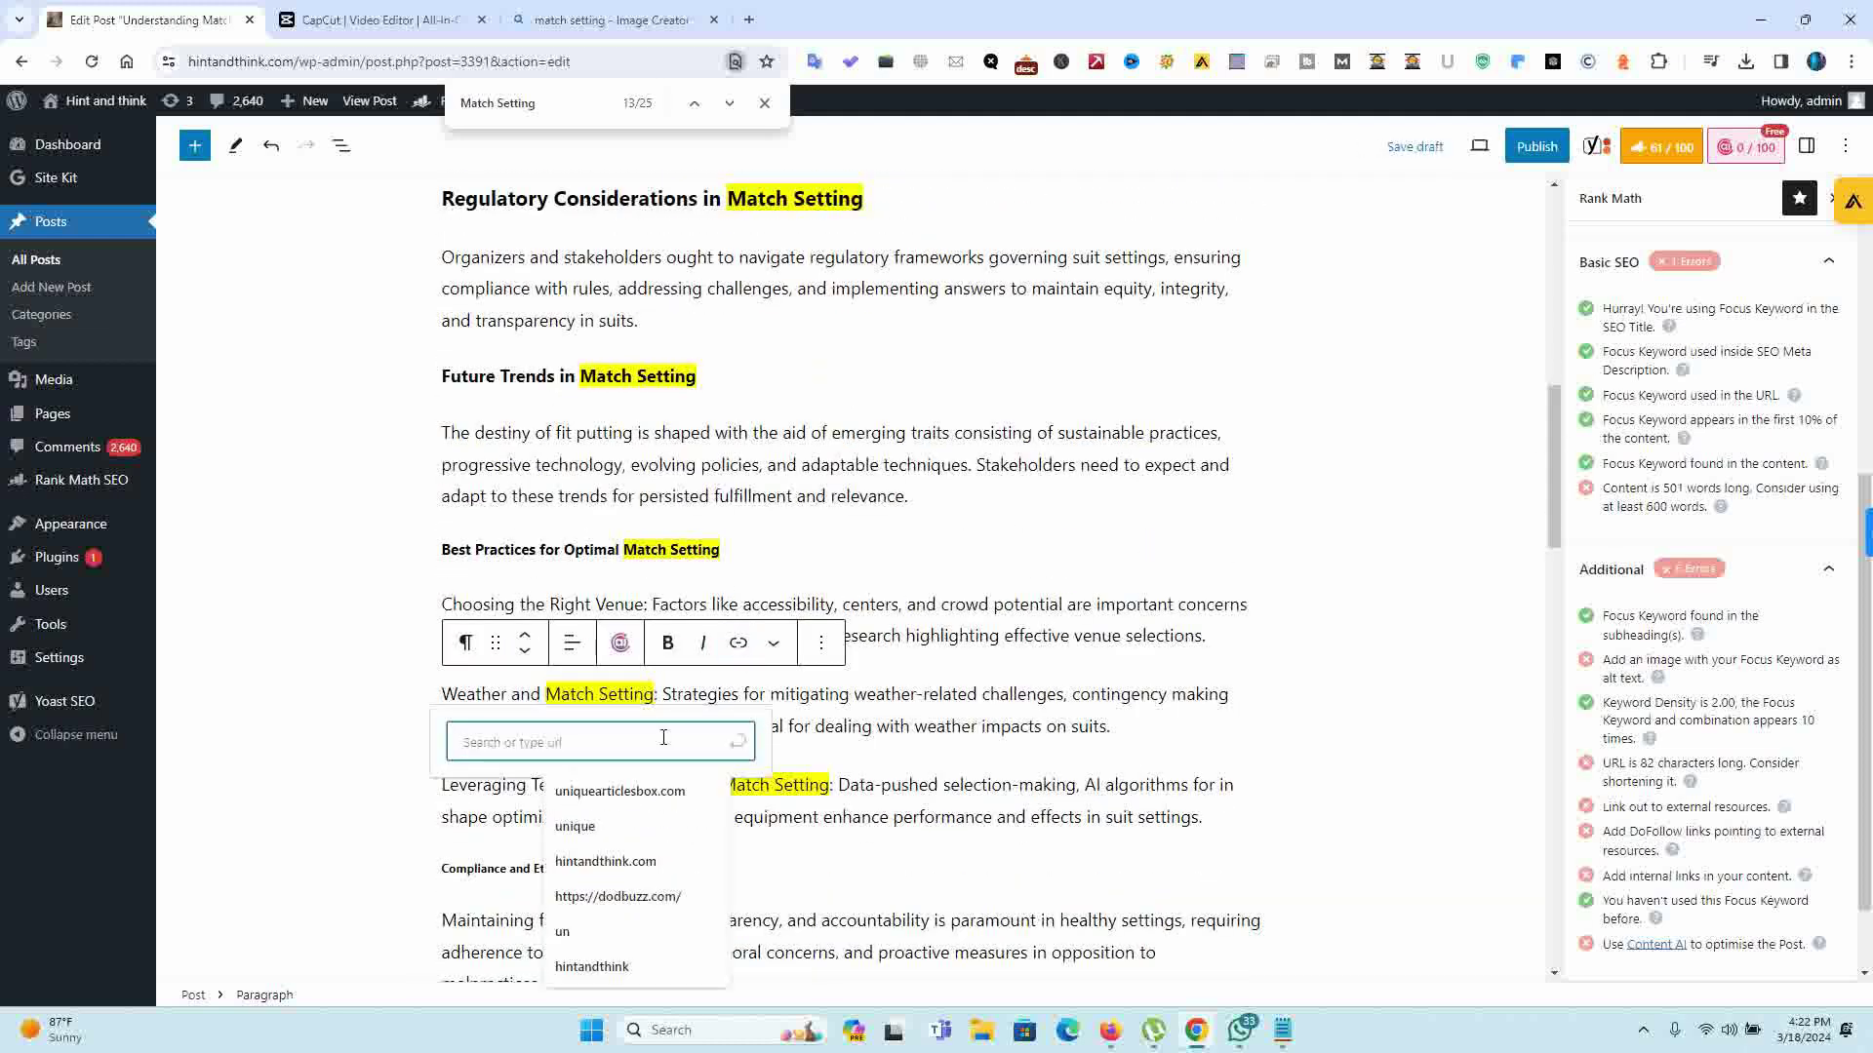
pyautogui.write('hint')
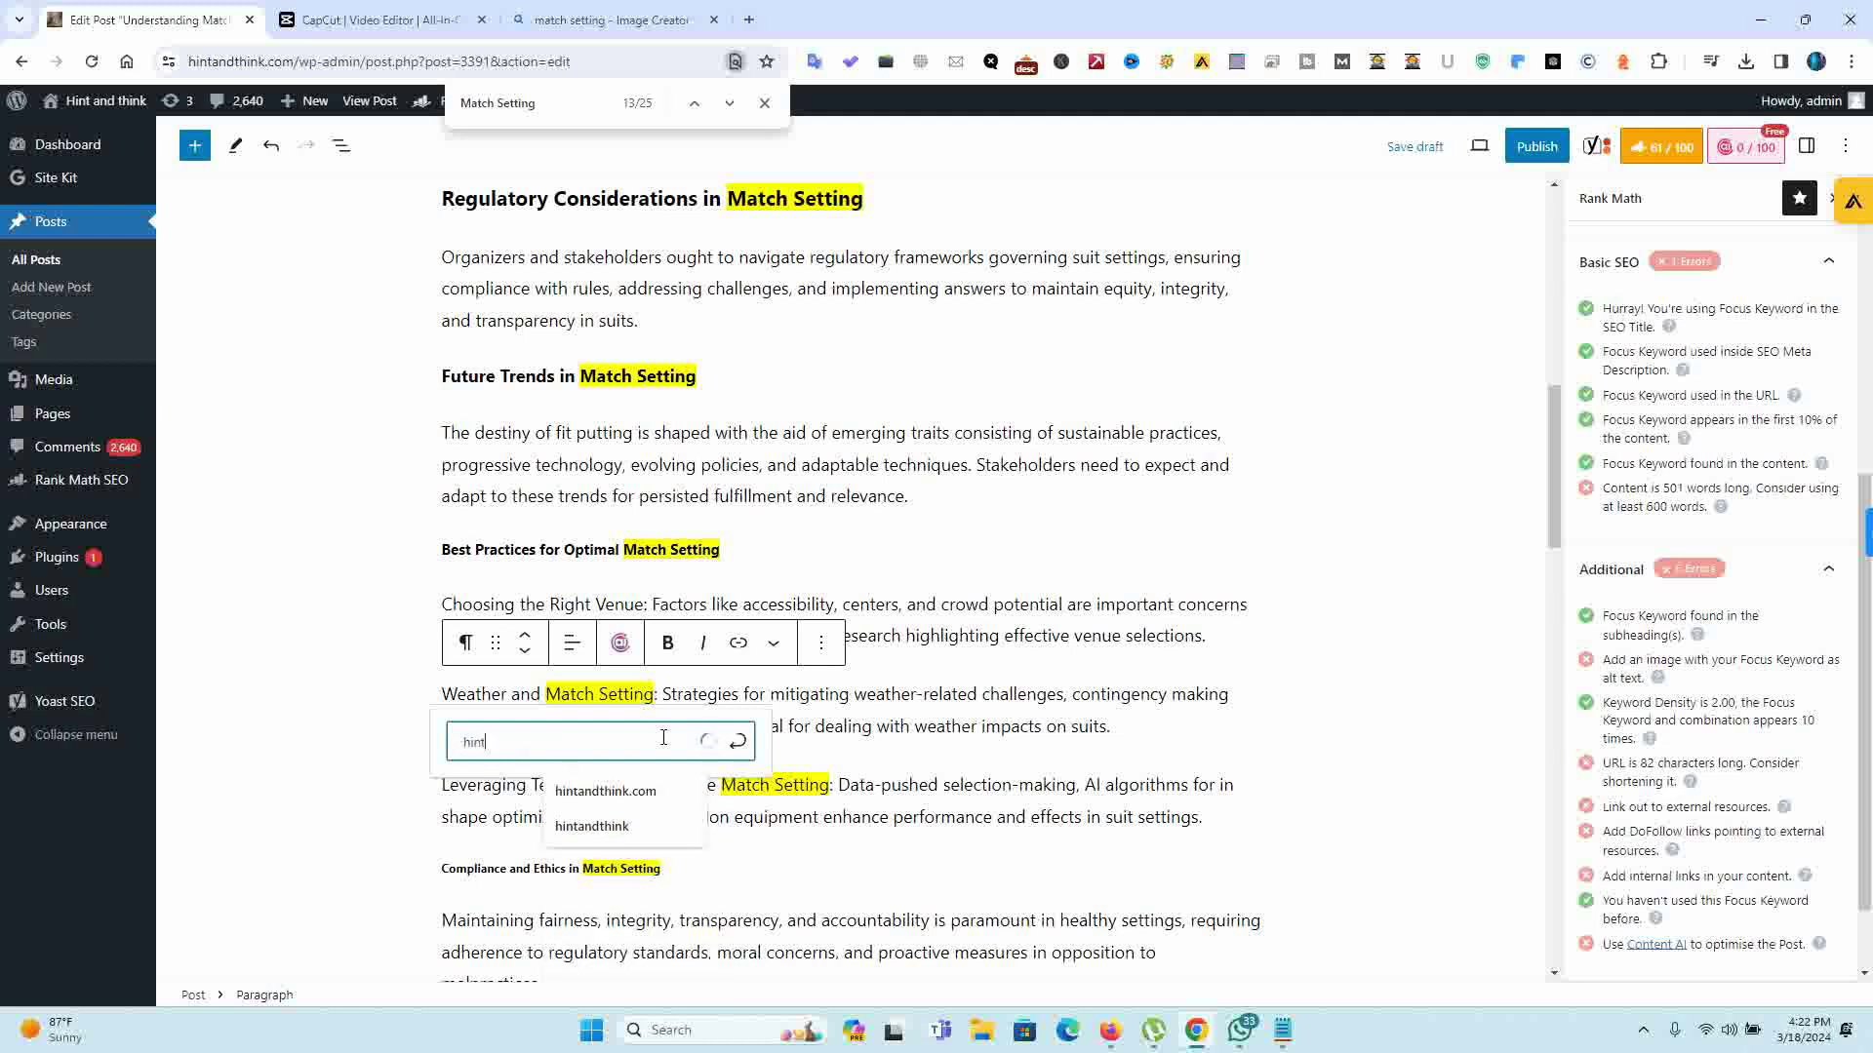
pyautogui.write('andthink')
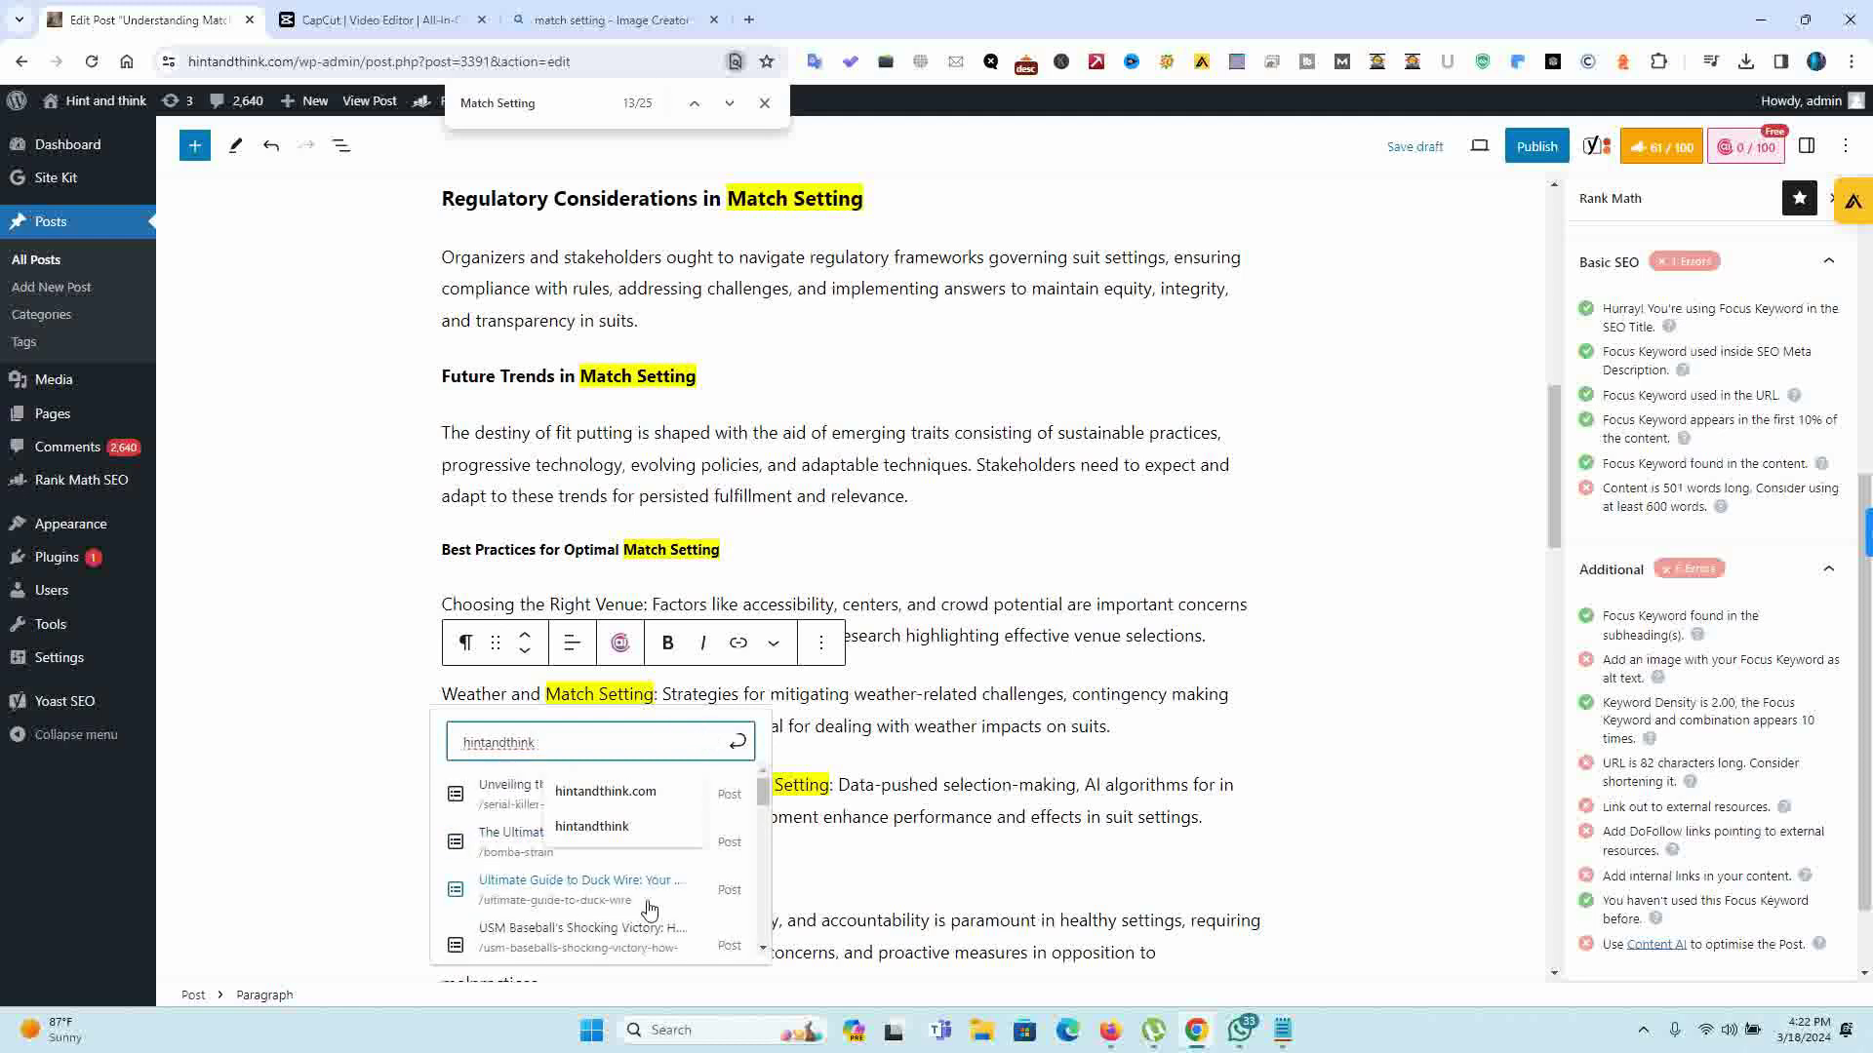
pyautogui.click(604, 890)
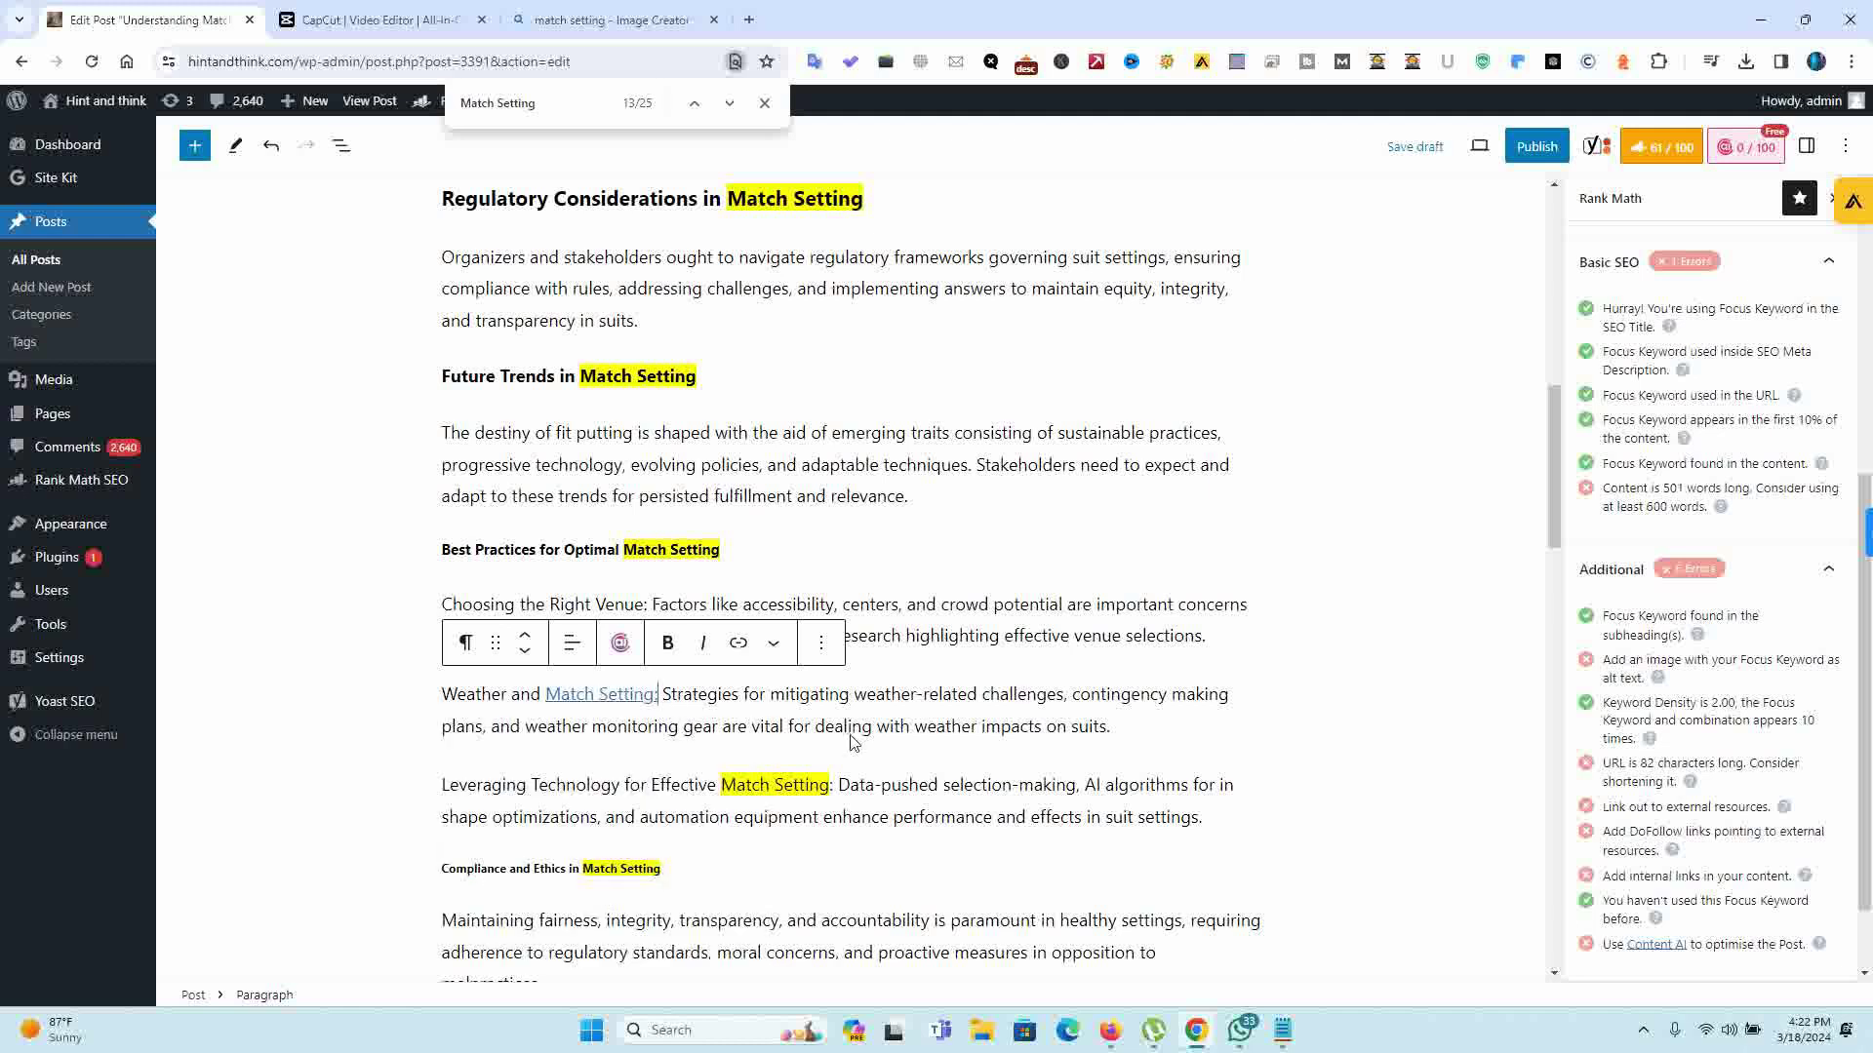
pyautogui.scroll(3, 1551, 435)
pyautogui.scroll(-2, 1551, 435)
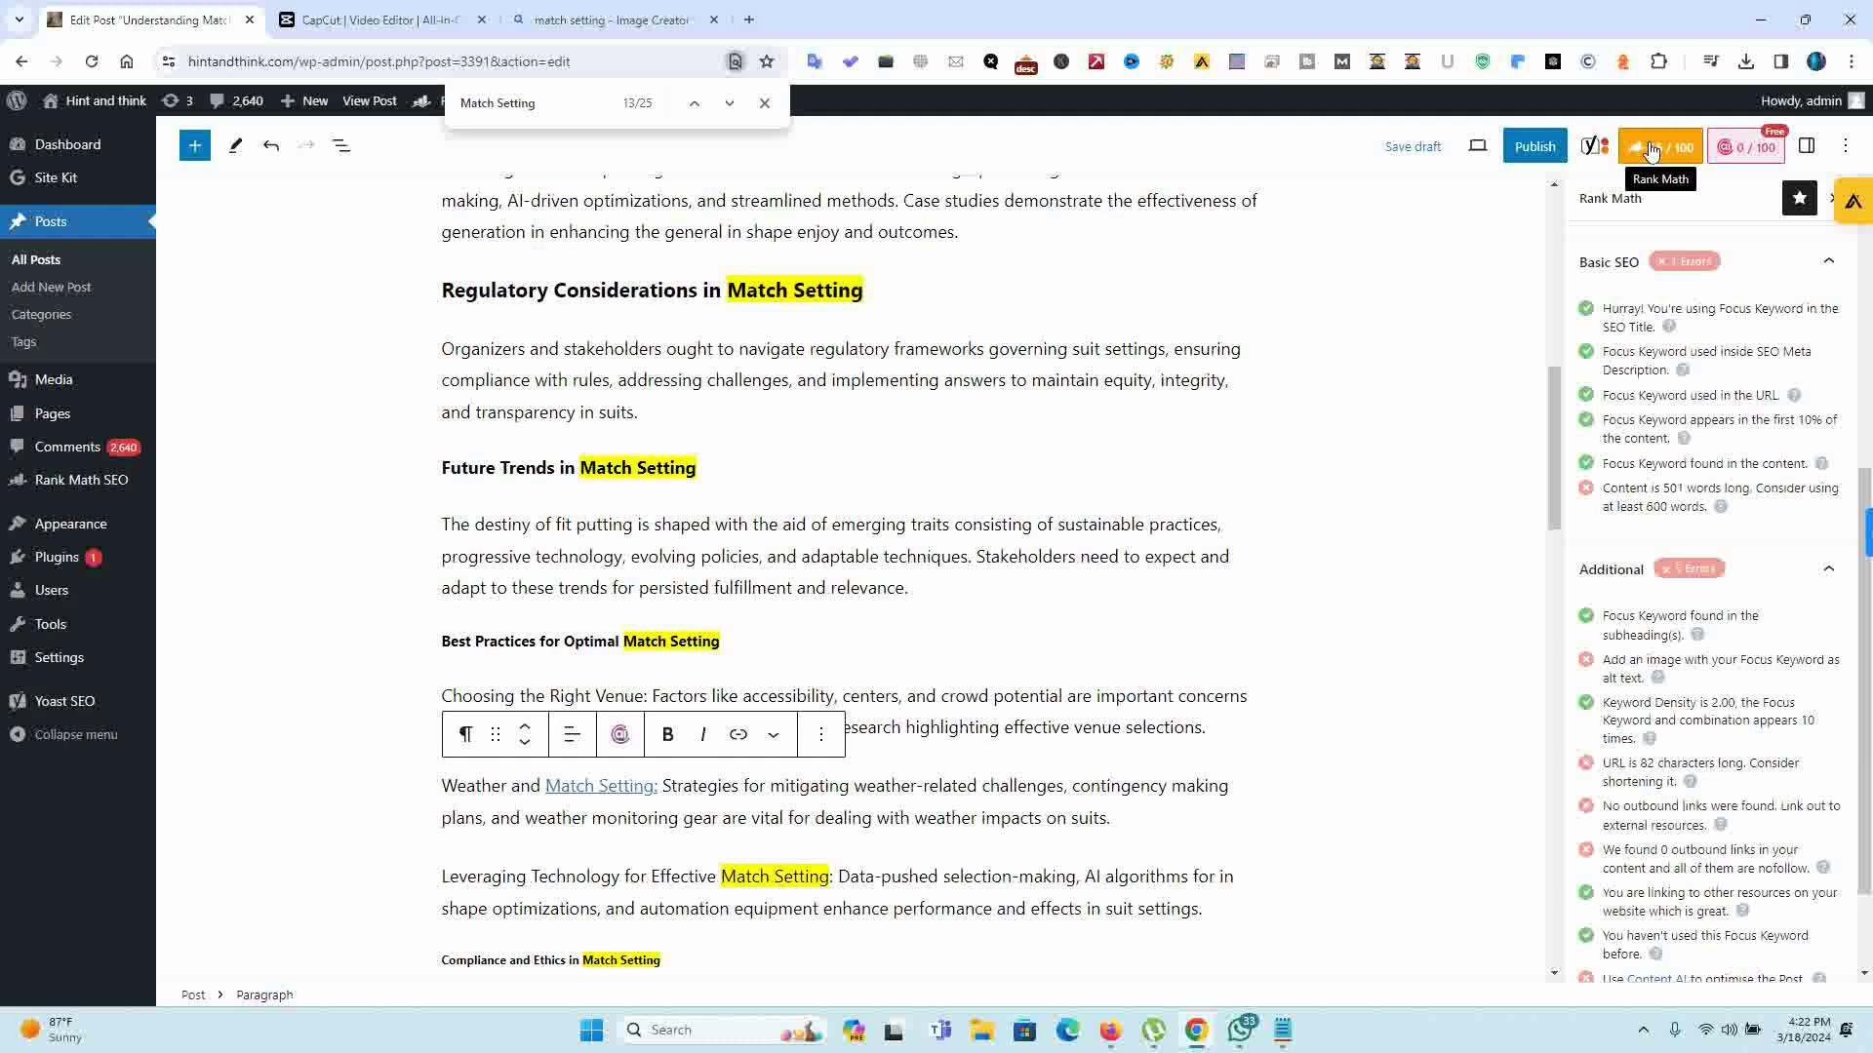
# Step: Search the web for "Match Setting" in a new browser tab, open the "Account Settings – Match" result and copy its URL
pyautogui.click(585, 20)
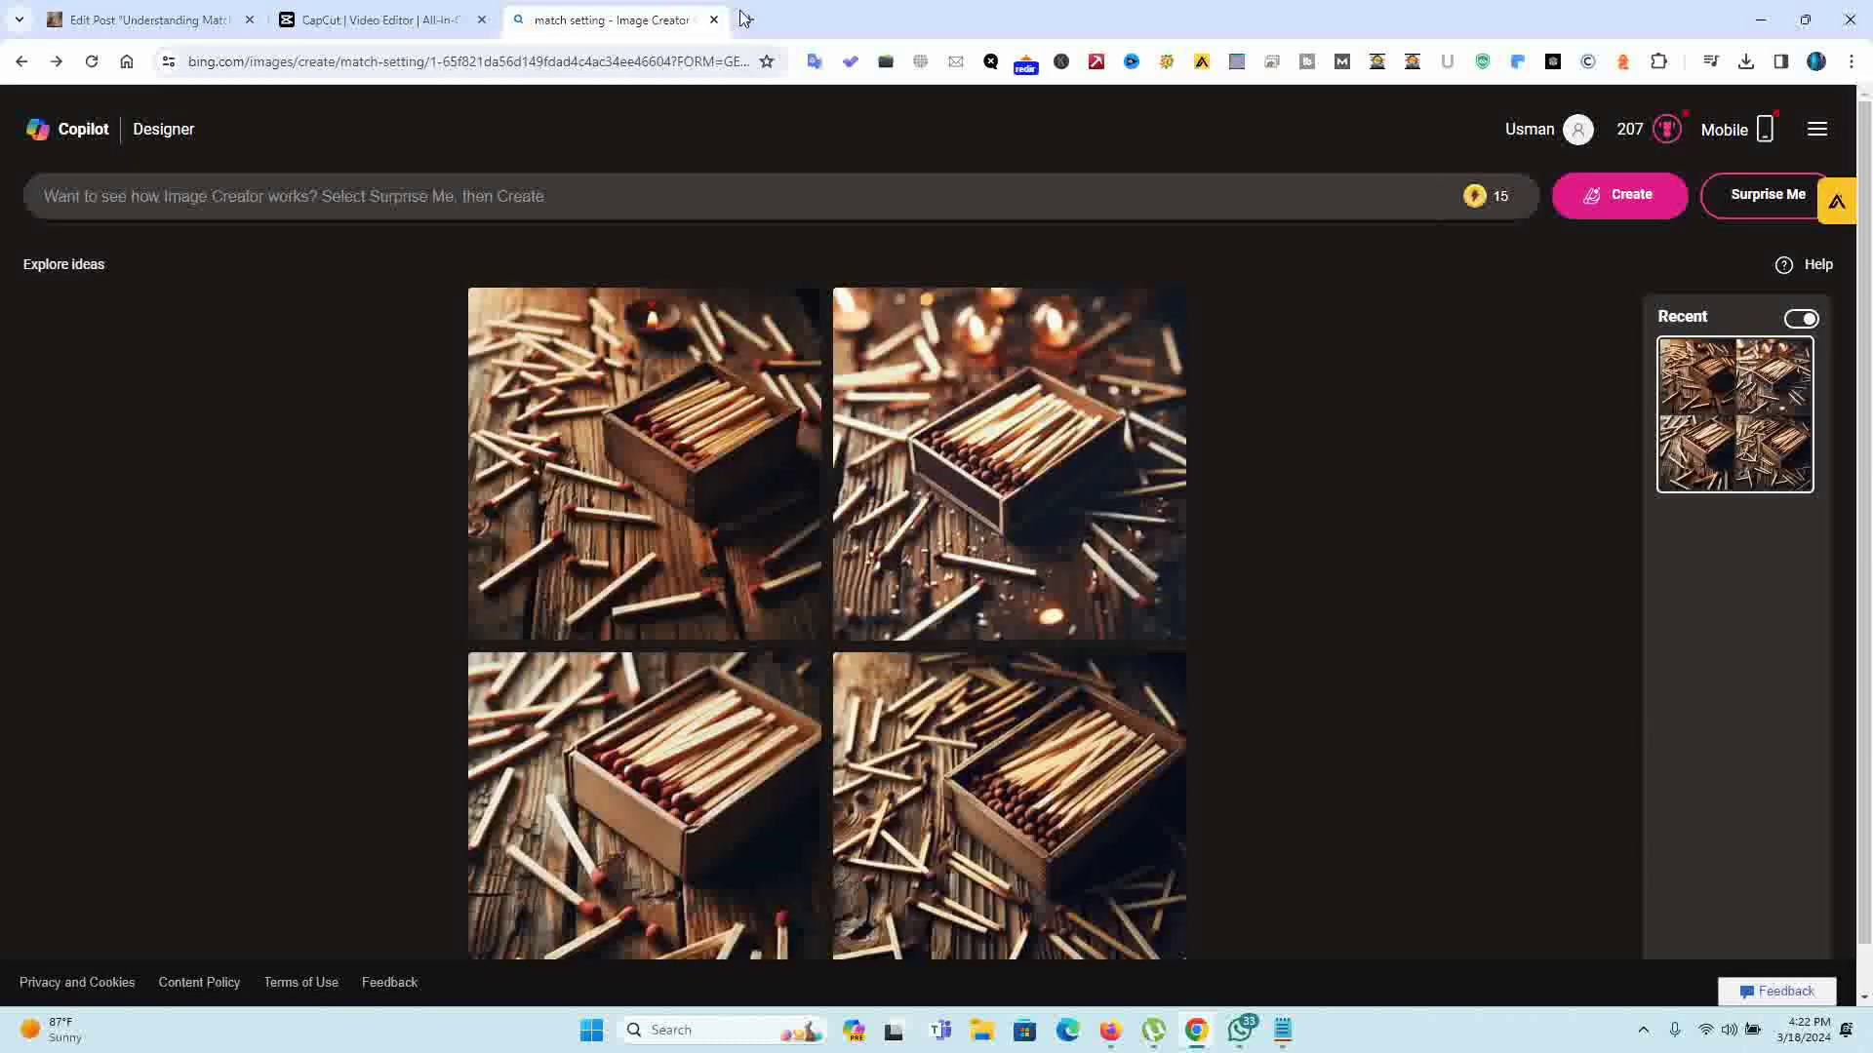
pyautogui.click(263, 63)
pyautogui.click(263, 64)
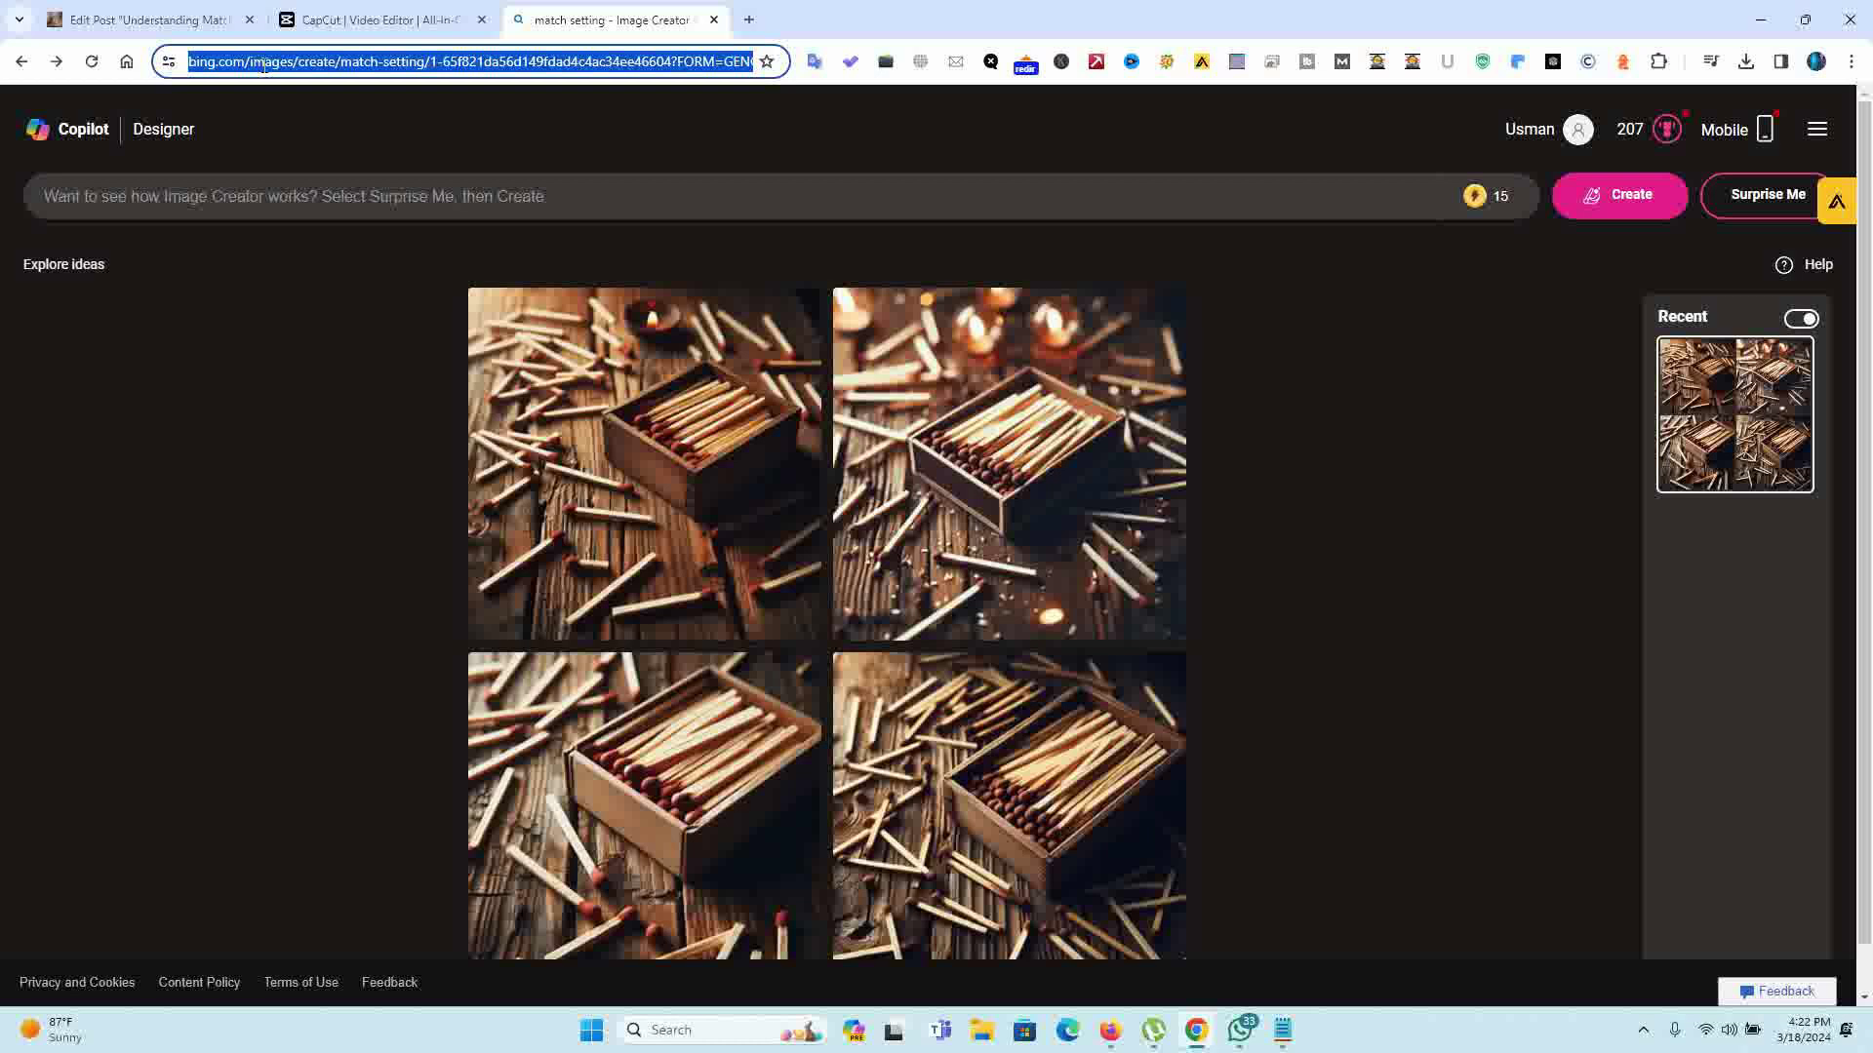
pyautogui.click(749, 20)
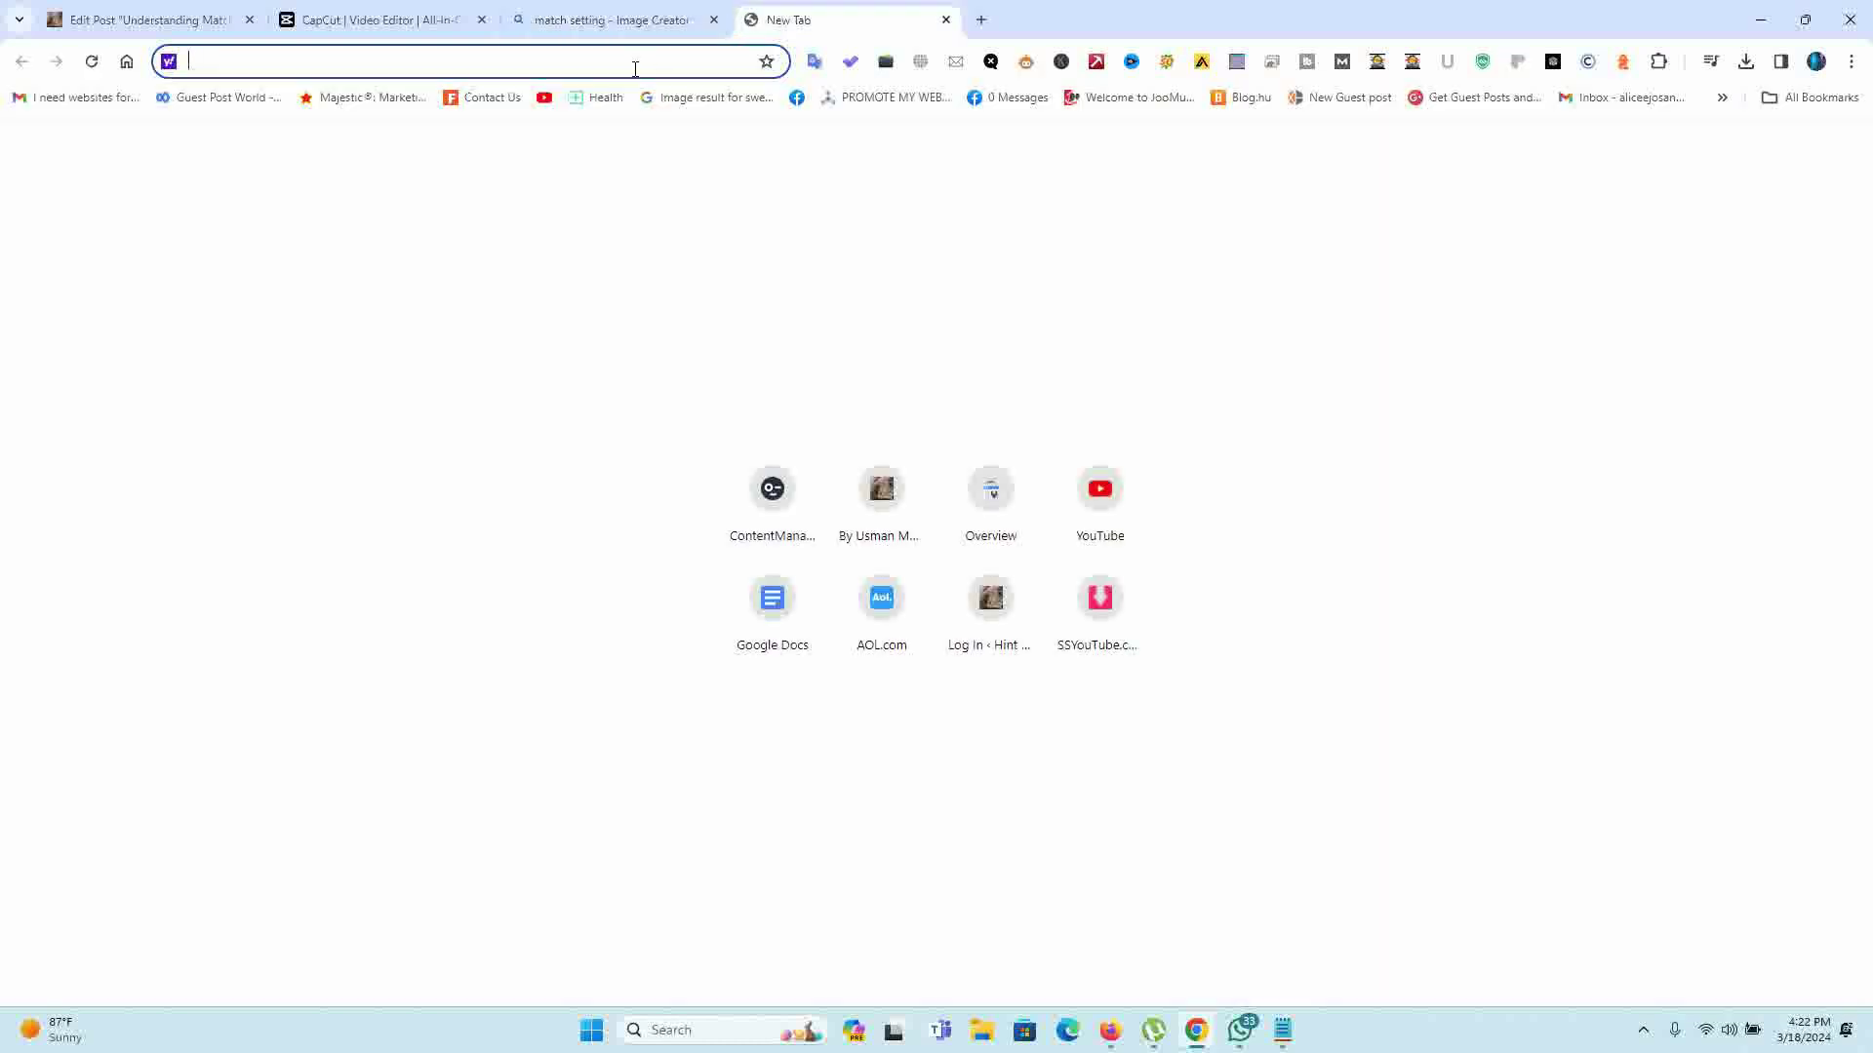
pyautogui.hotkey('ctrl', 'v')
pyautogui.press('Return')
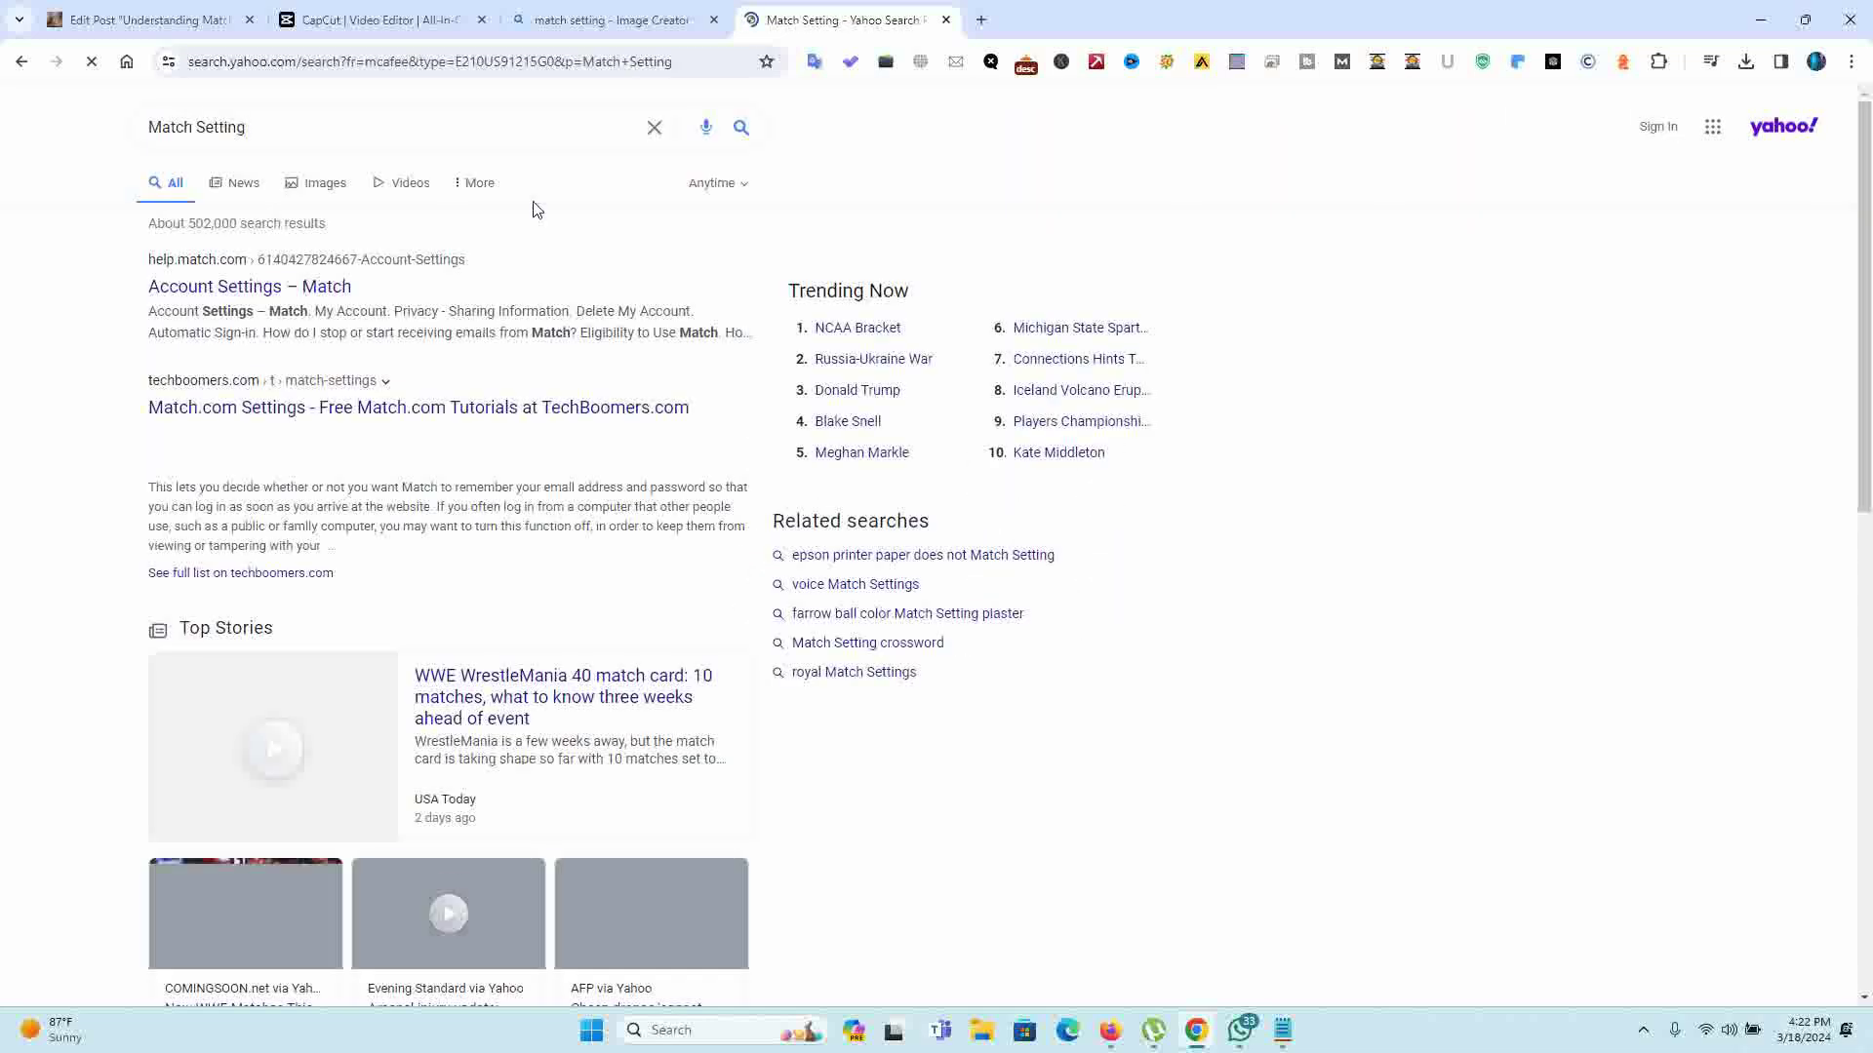
pyautogui.click(310, 288)
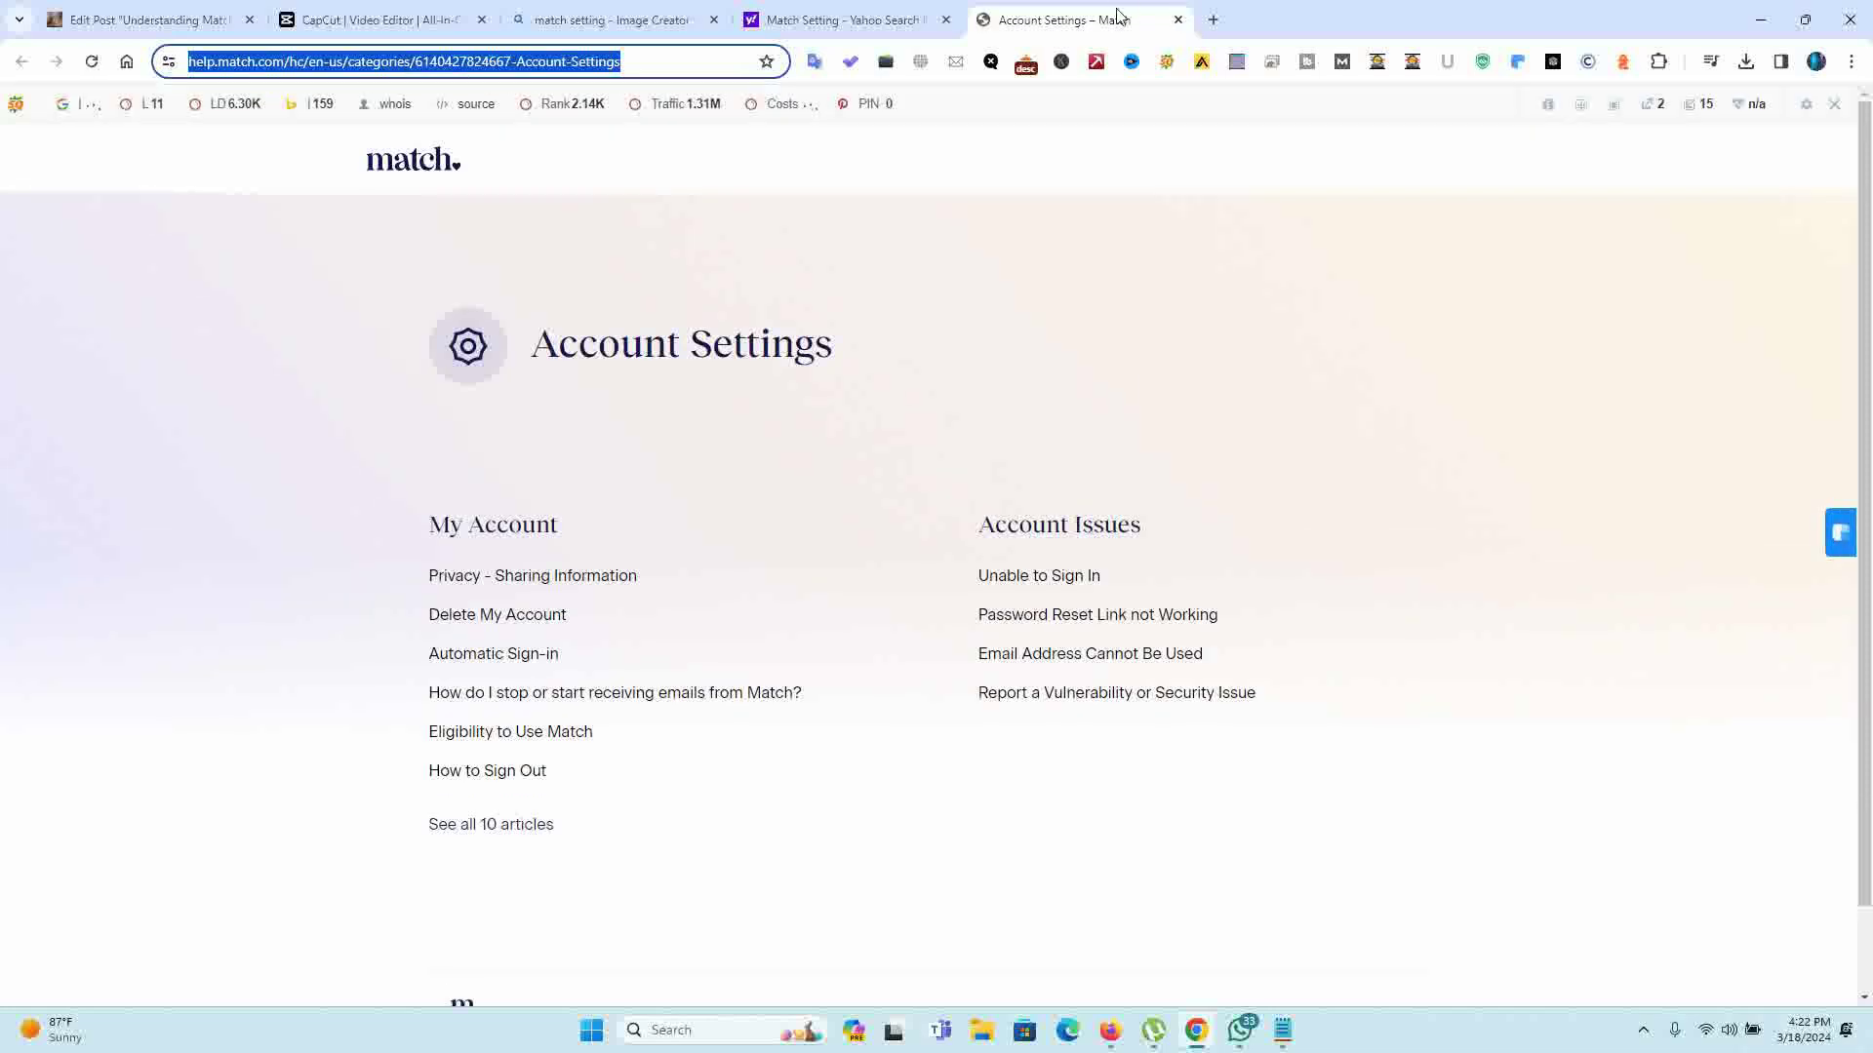
# Step: Link "Match Setting" in the "Factors Influencing Match Setting" heading to the copied help.match.com Account Settings URL and close the page search
pyautogui.click(218, 7)
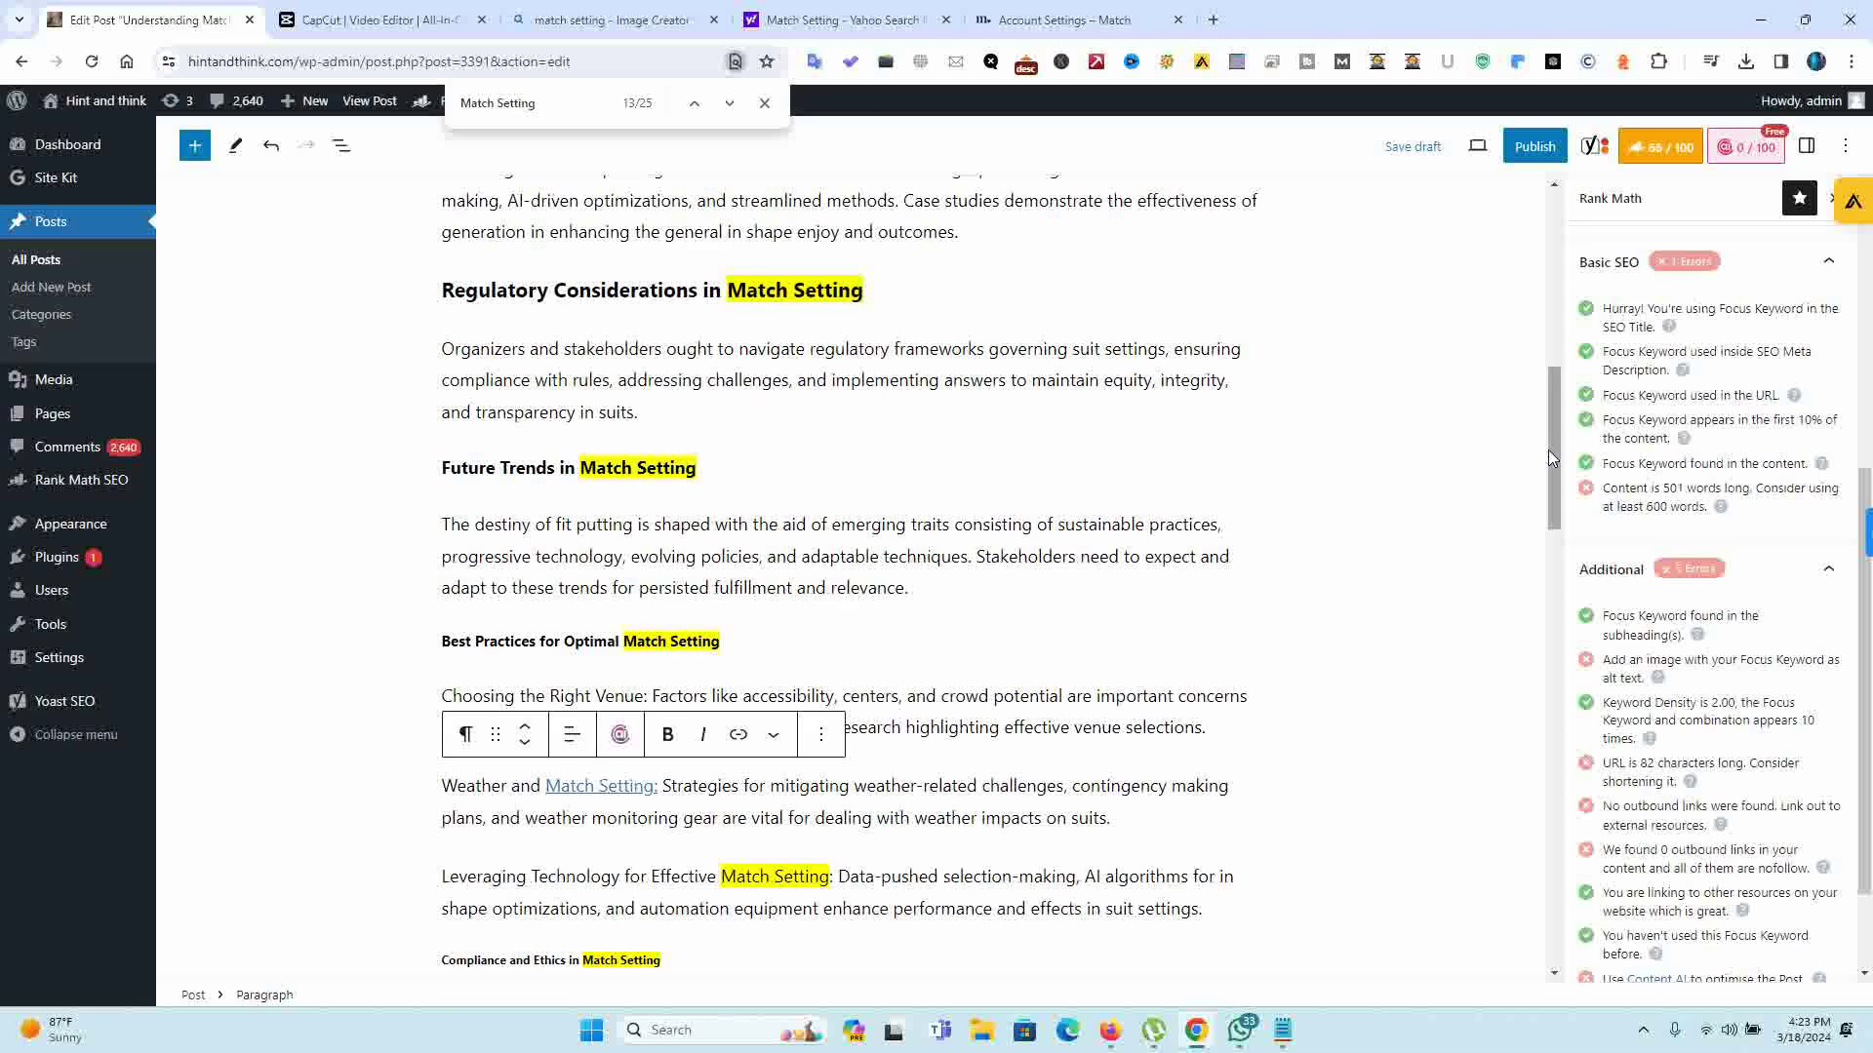
pyautogui.moveTo(1547, 417); pyautogui.dragTo(1538, 235)
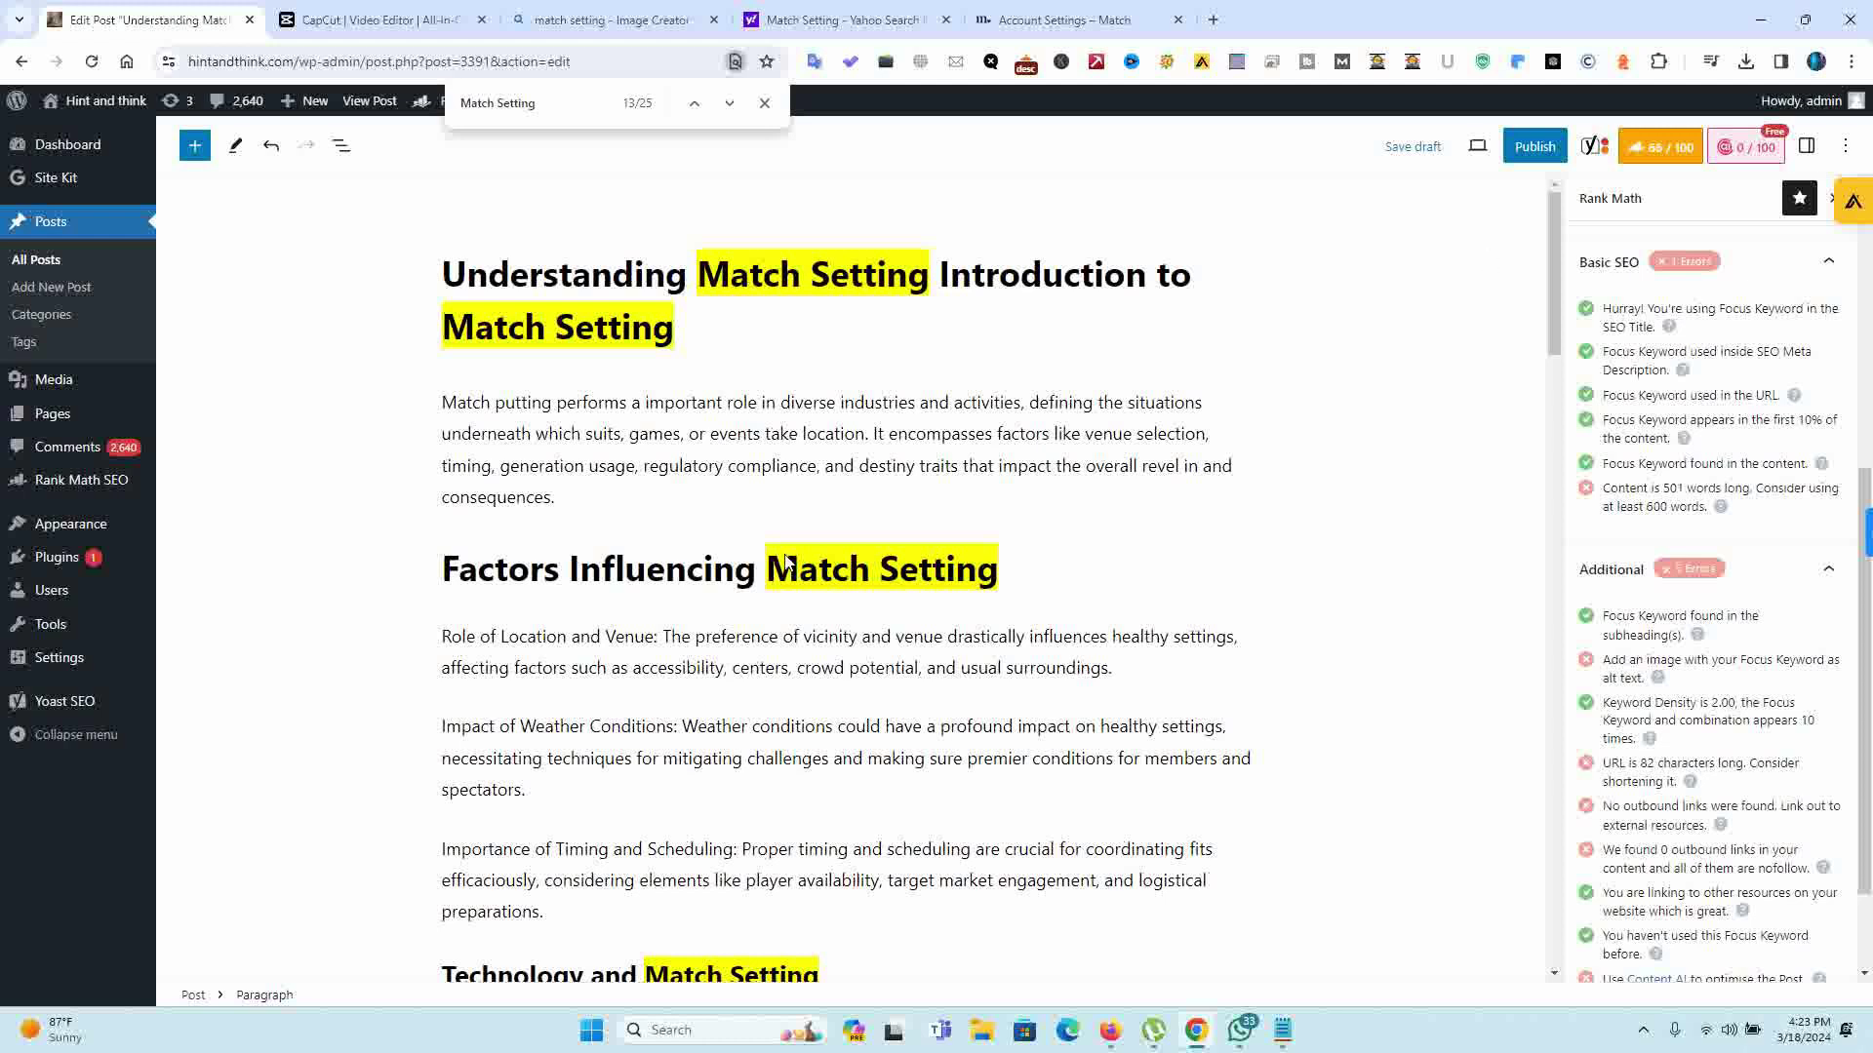
pyautogui.moveTo(785, 562); pyautogui.dragTo(1000, 557)
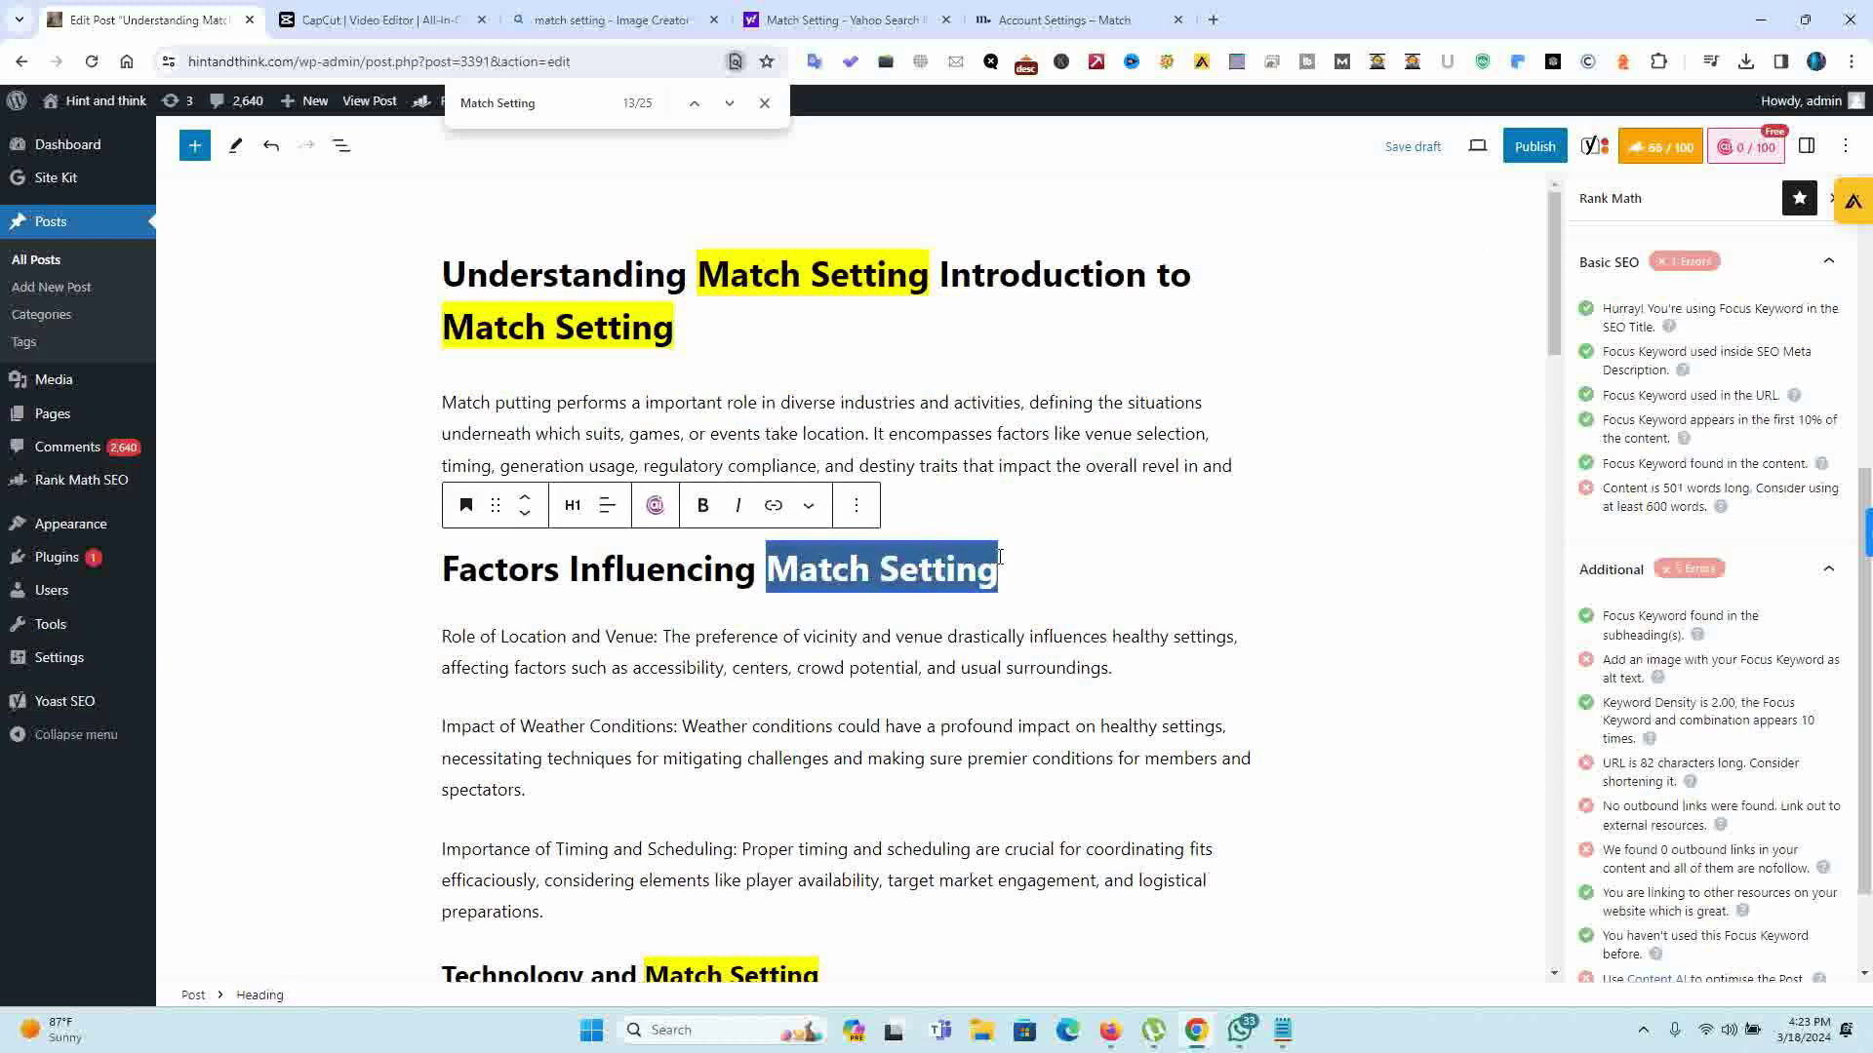
pyautogui.click(774, 504)
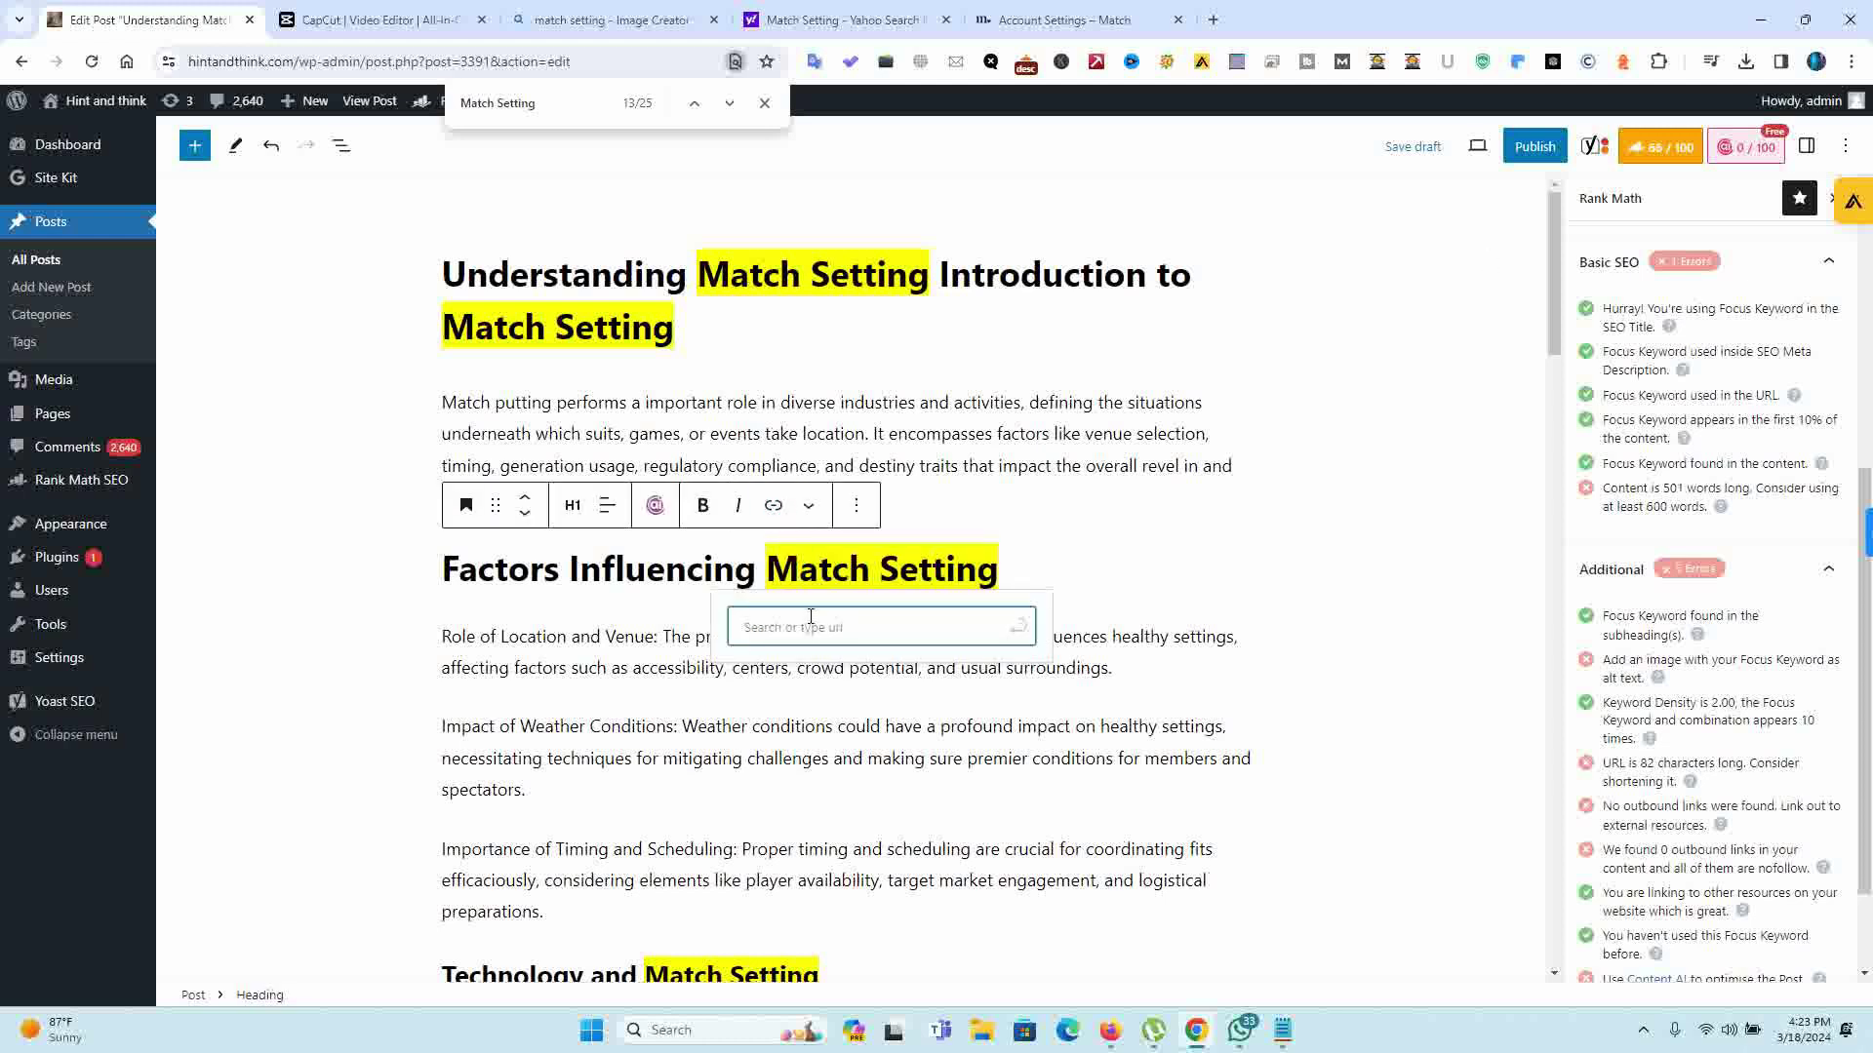
pyautogui.hotkey('ctrl', 'v')
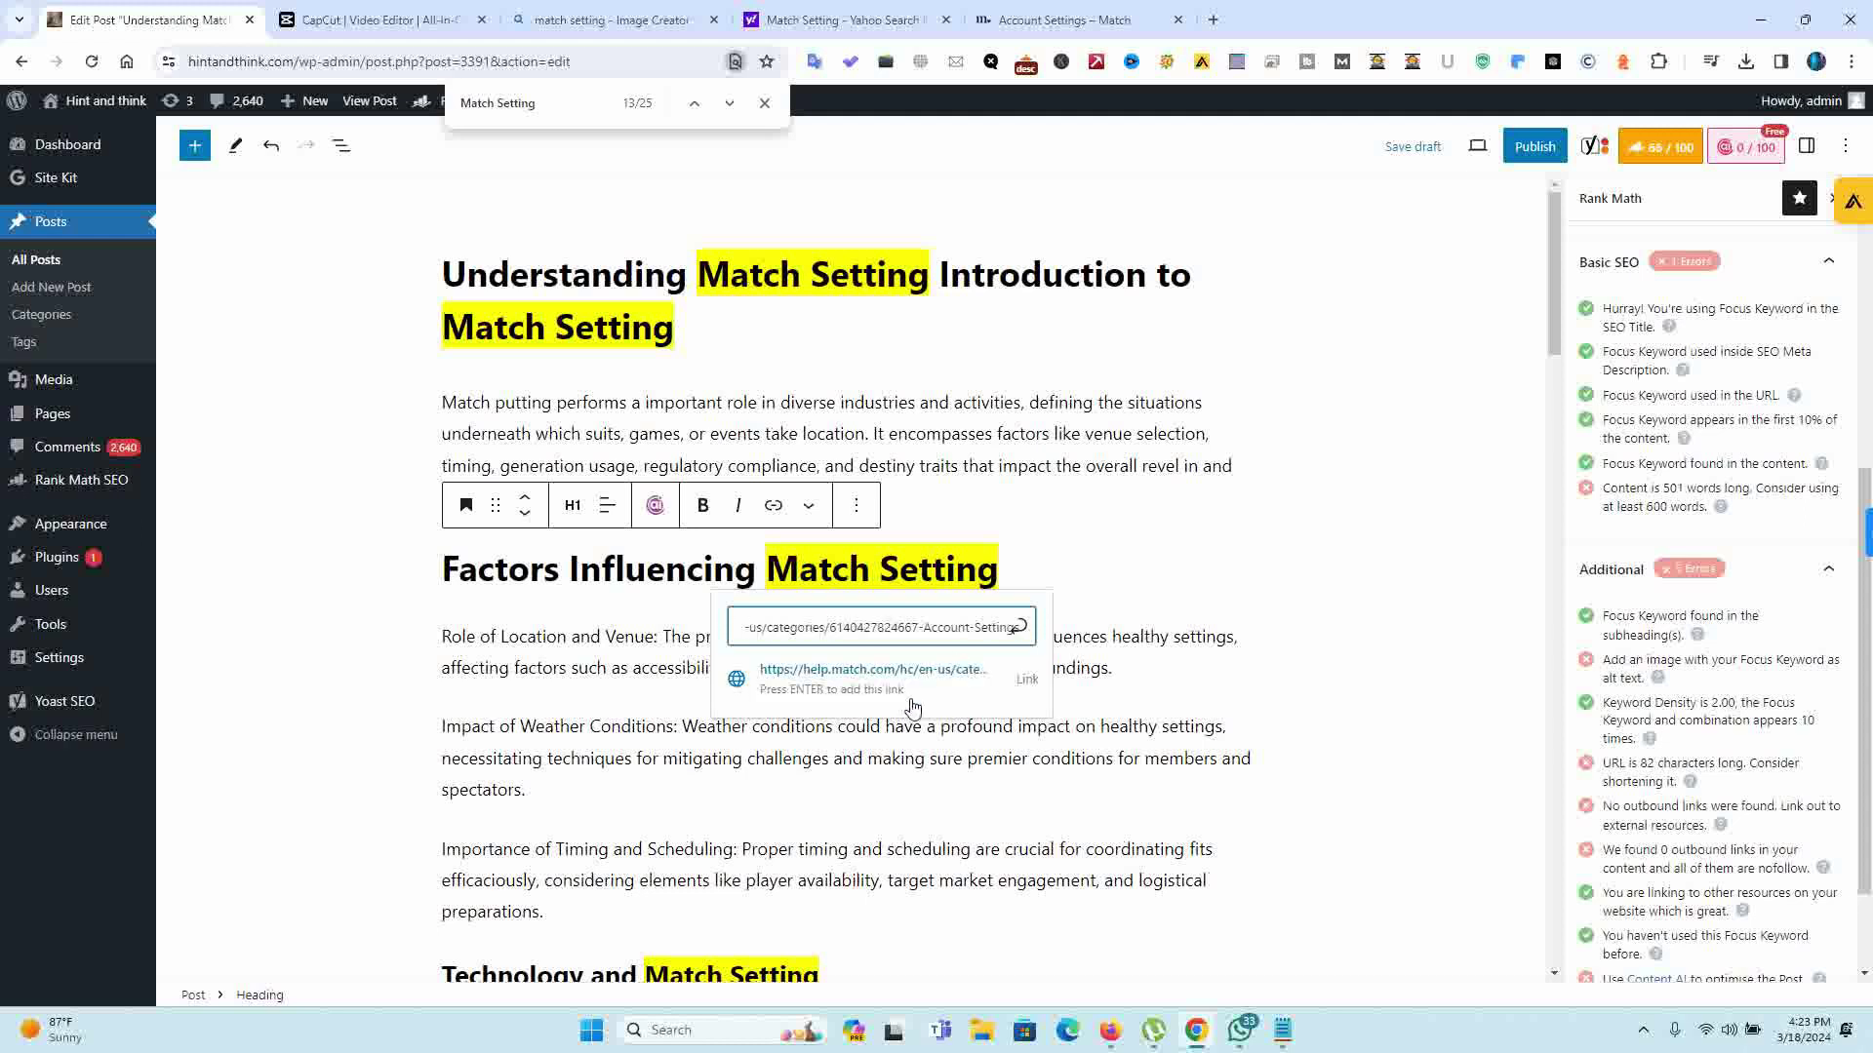
pyautogui.click(914, 703)
pyautogui.click(765, 103)
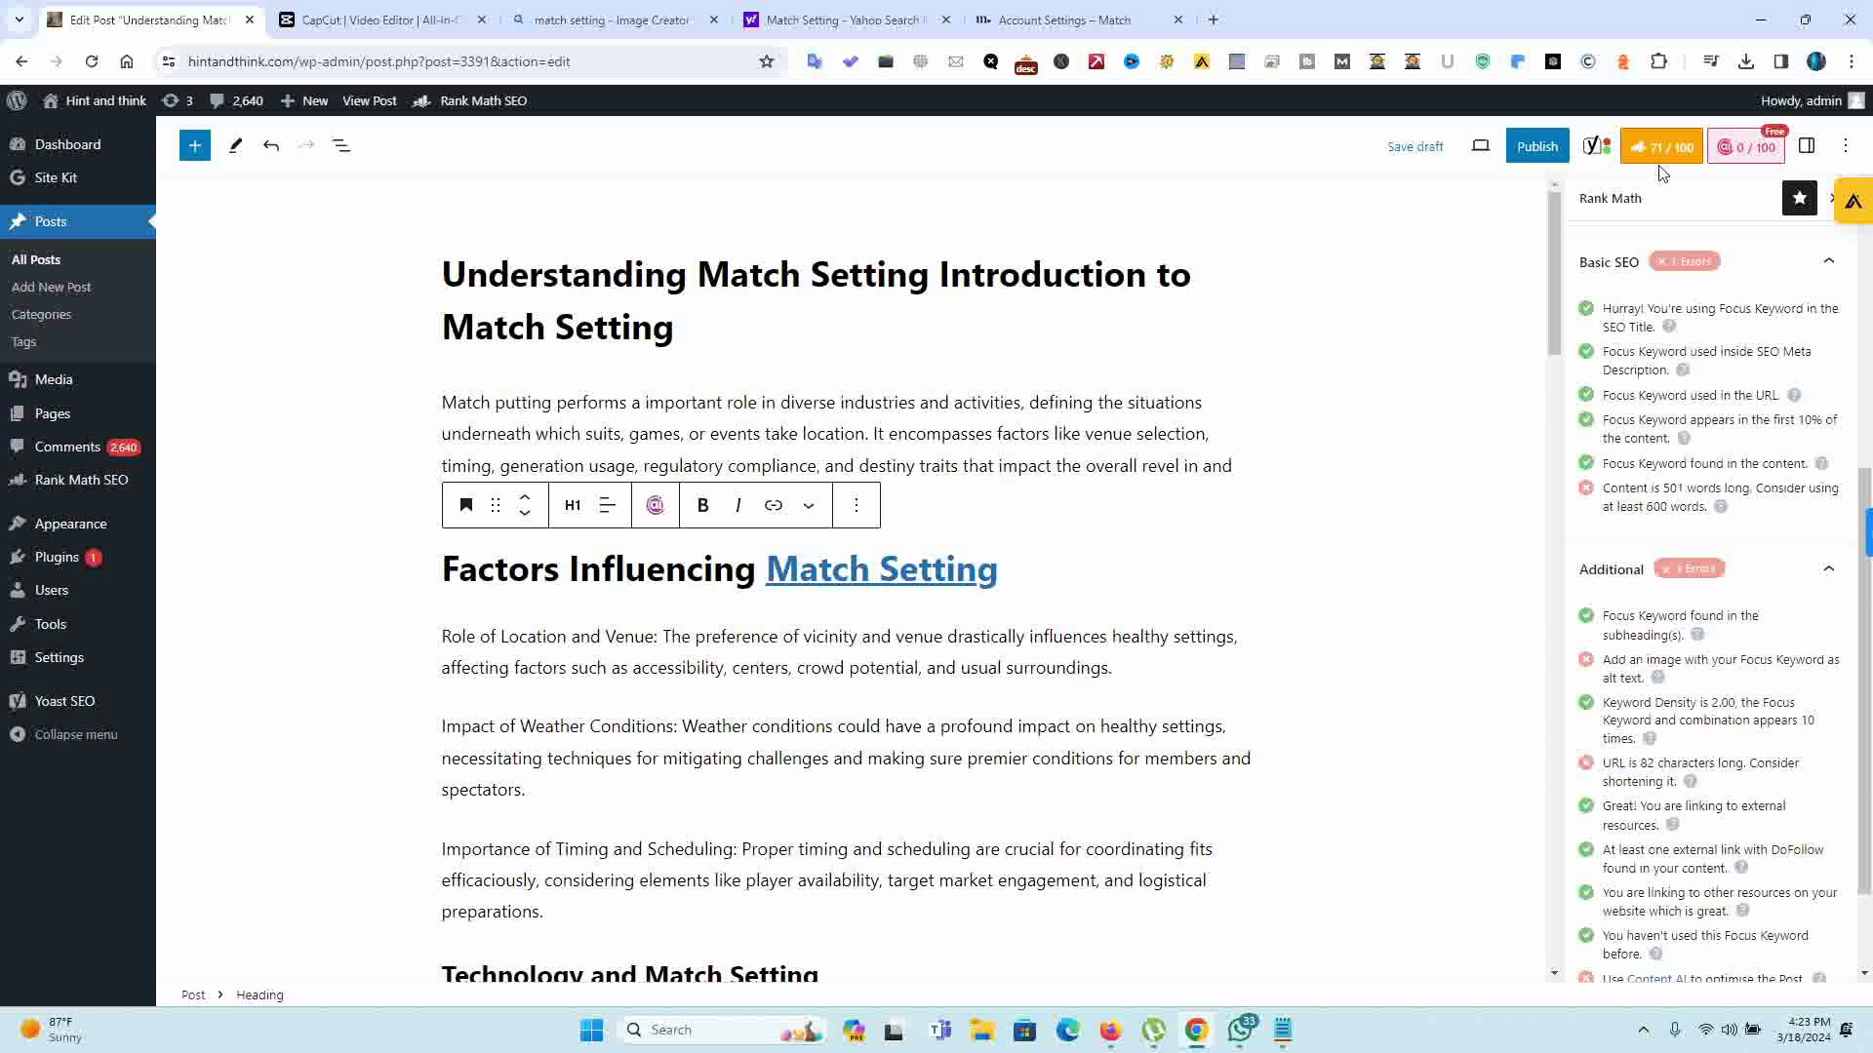
# Step: Review the Rank Math Additional and Title Readability checks, including the URL length recommendation
pyautogui.moveTo(1553, 320); pyautogui.dragTo(1564, 414)
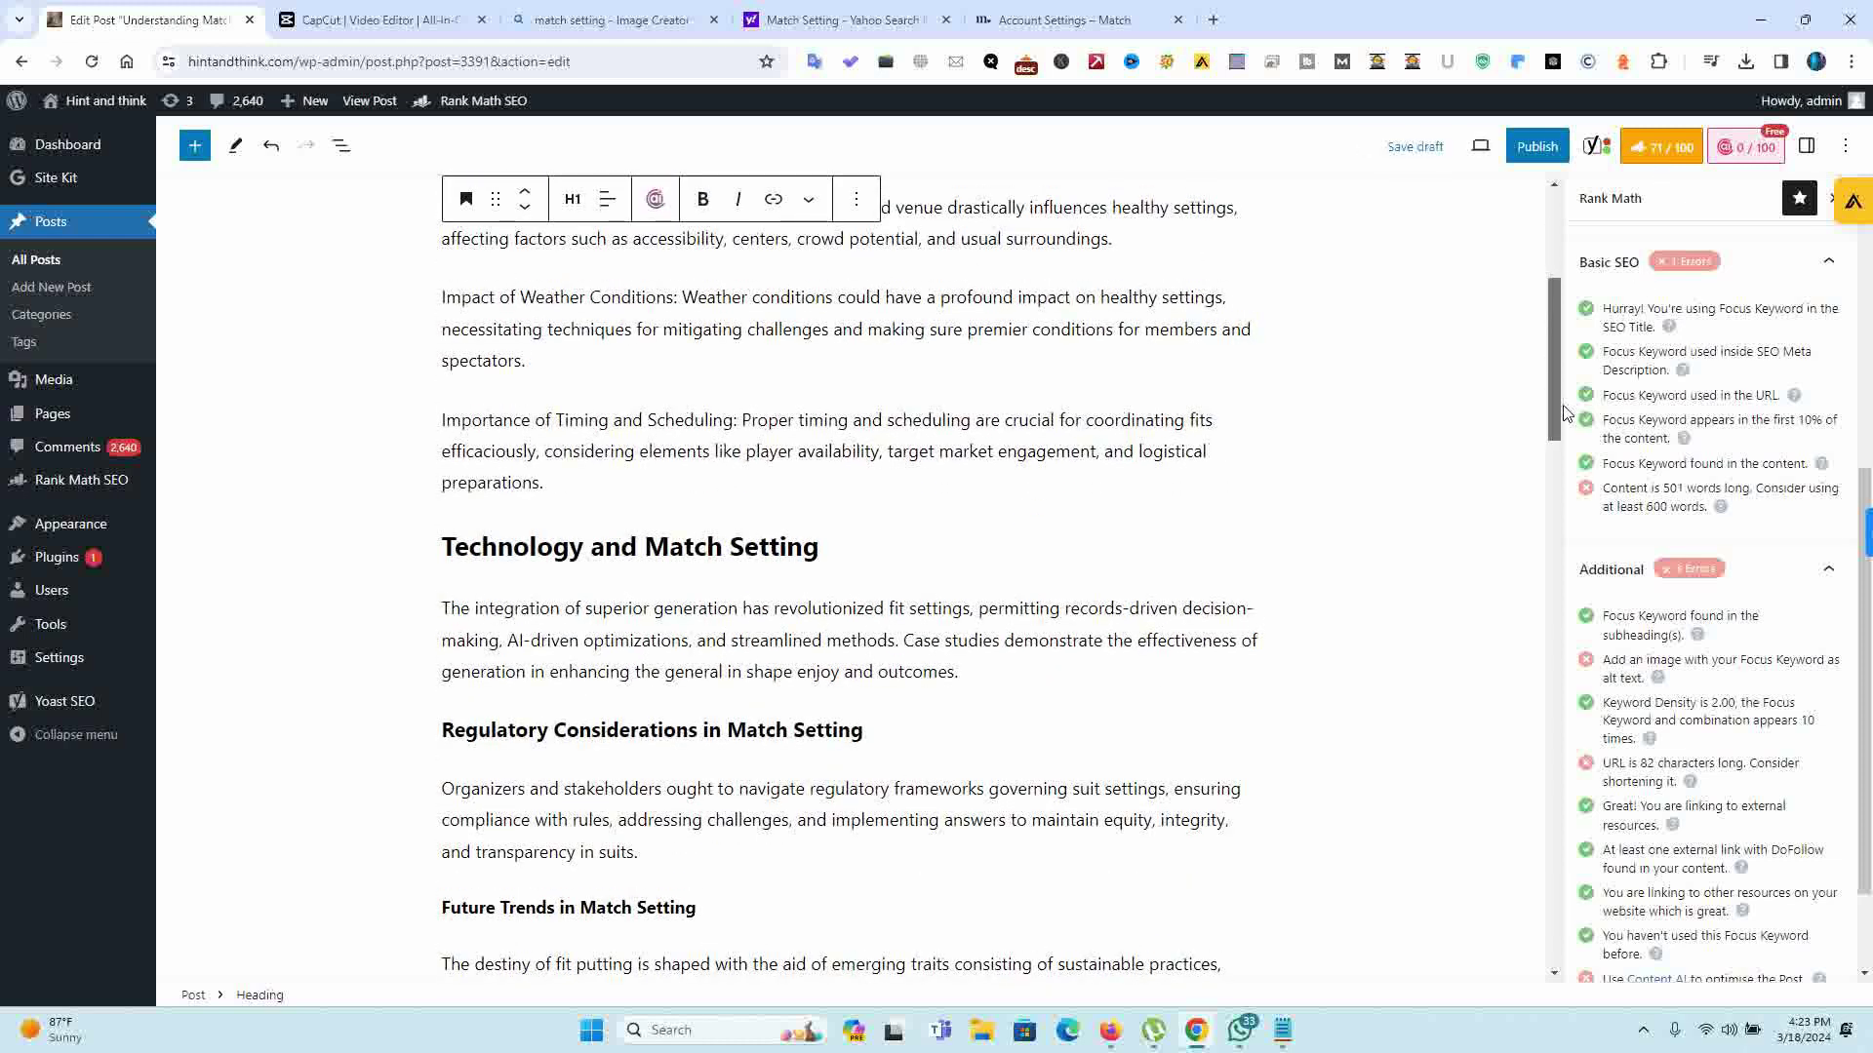
pyautogui.scroll(-1, 1868, 766)
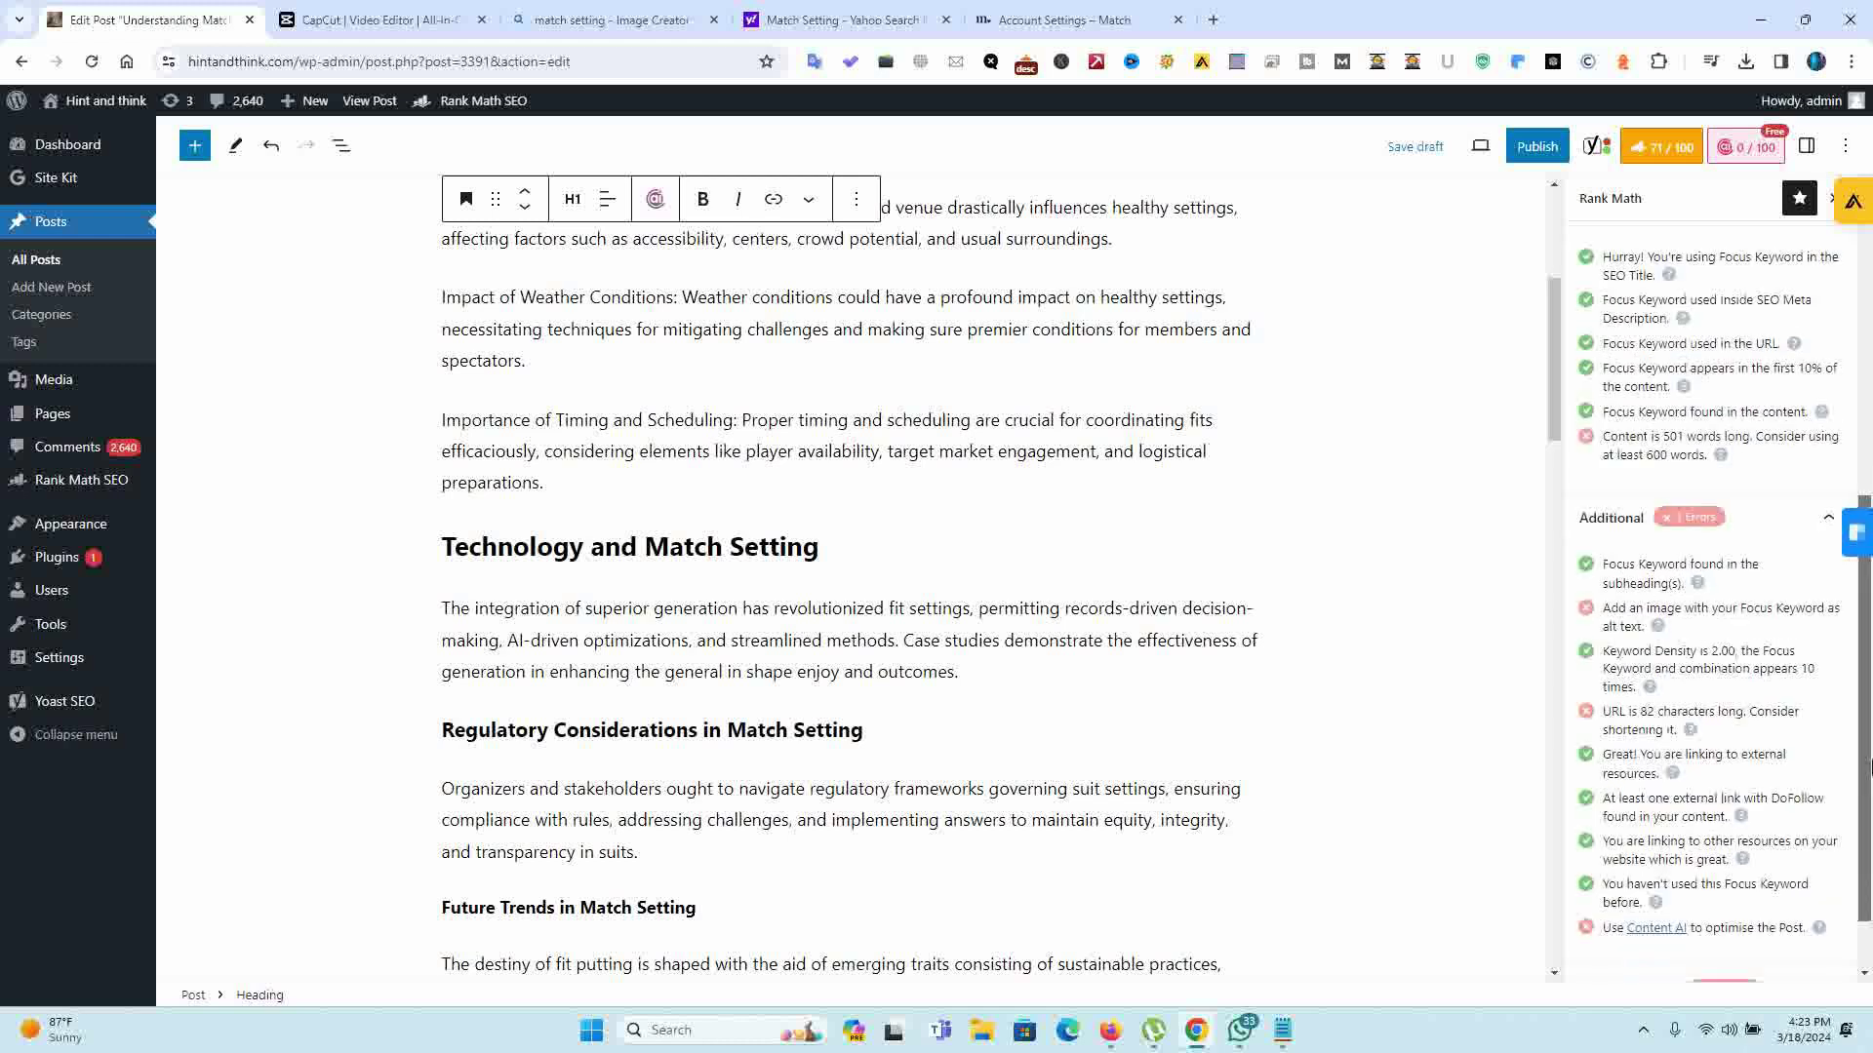
pyautogui.scroll(-1, 1868, 765)
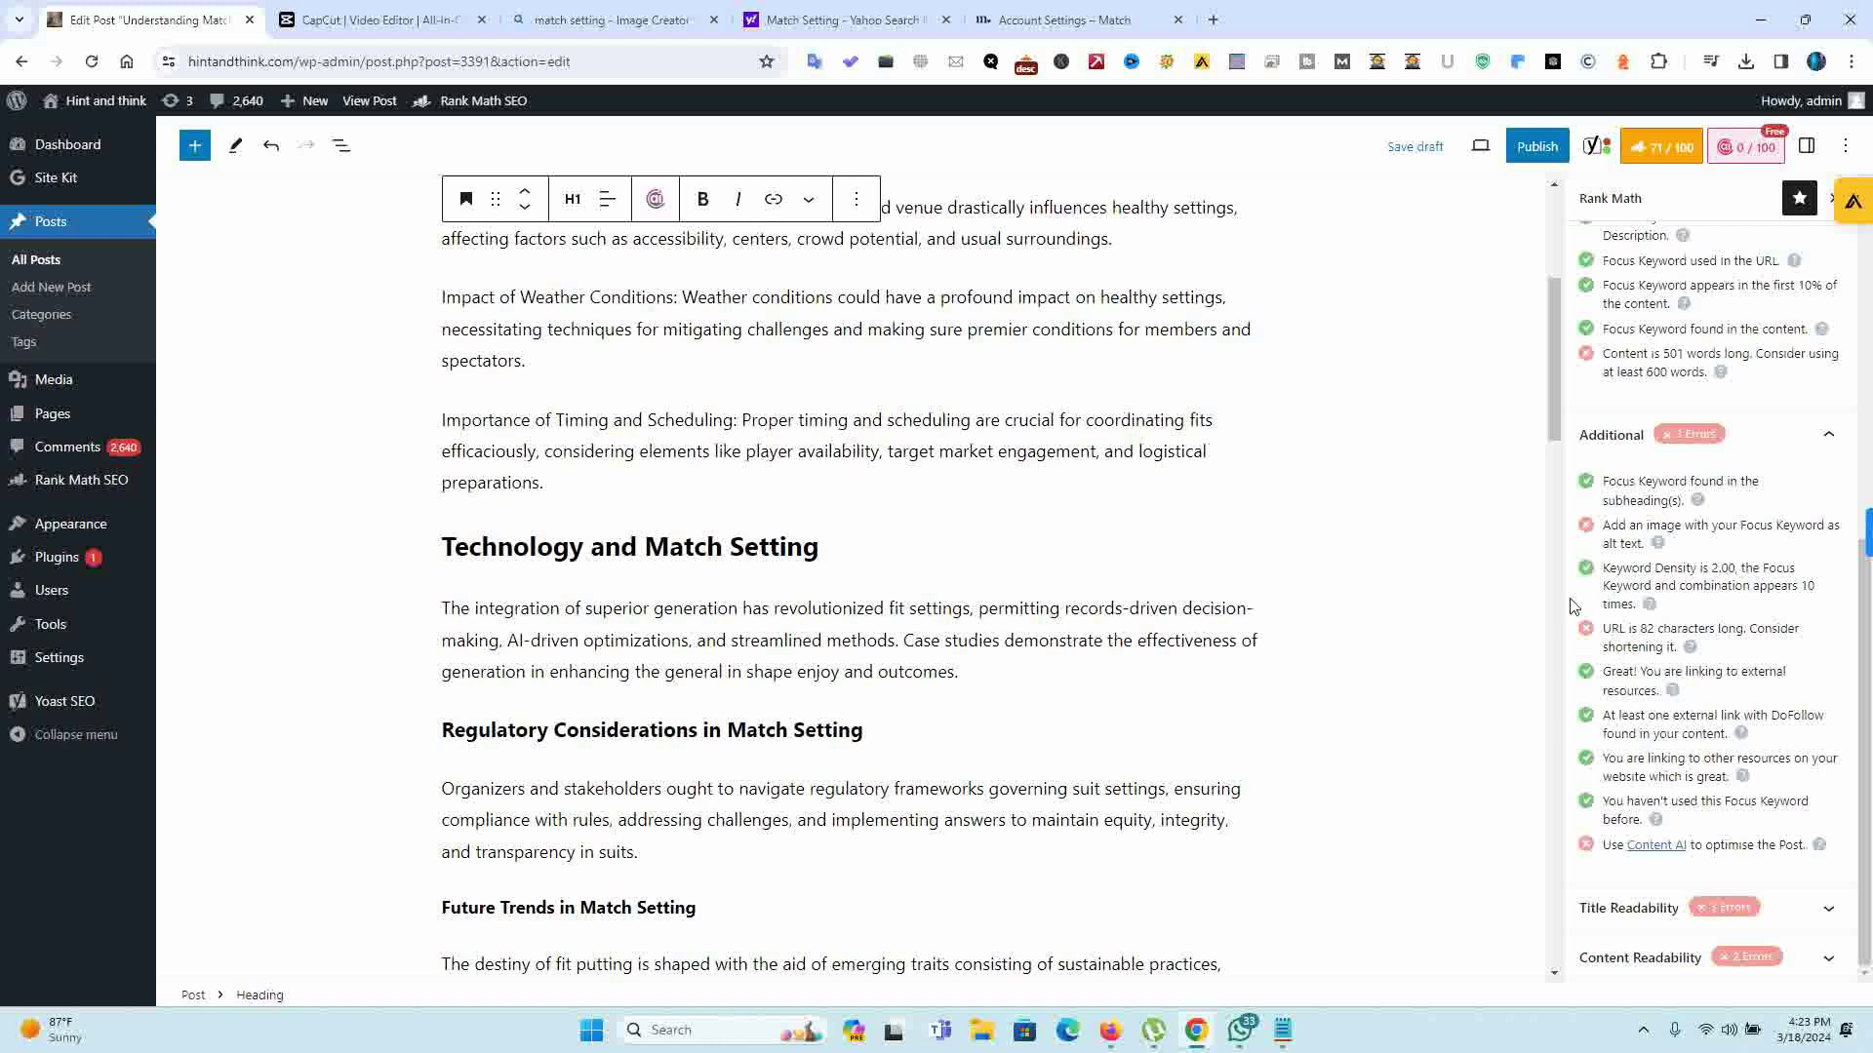
pyautogui.moveTo(1603, 630); pyautogui.dragTo(1683, 643)
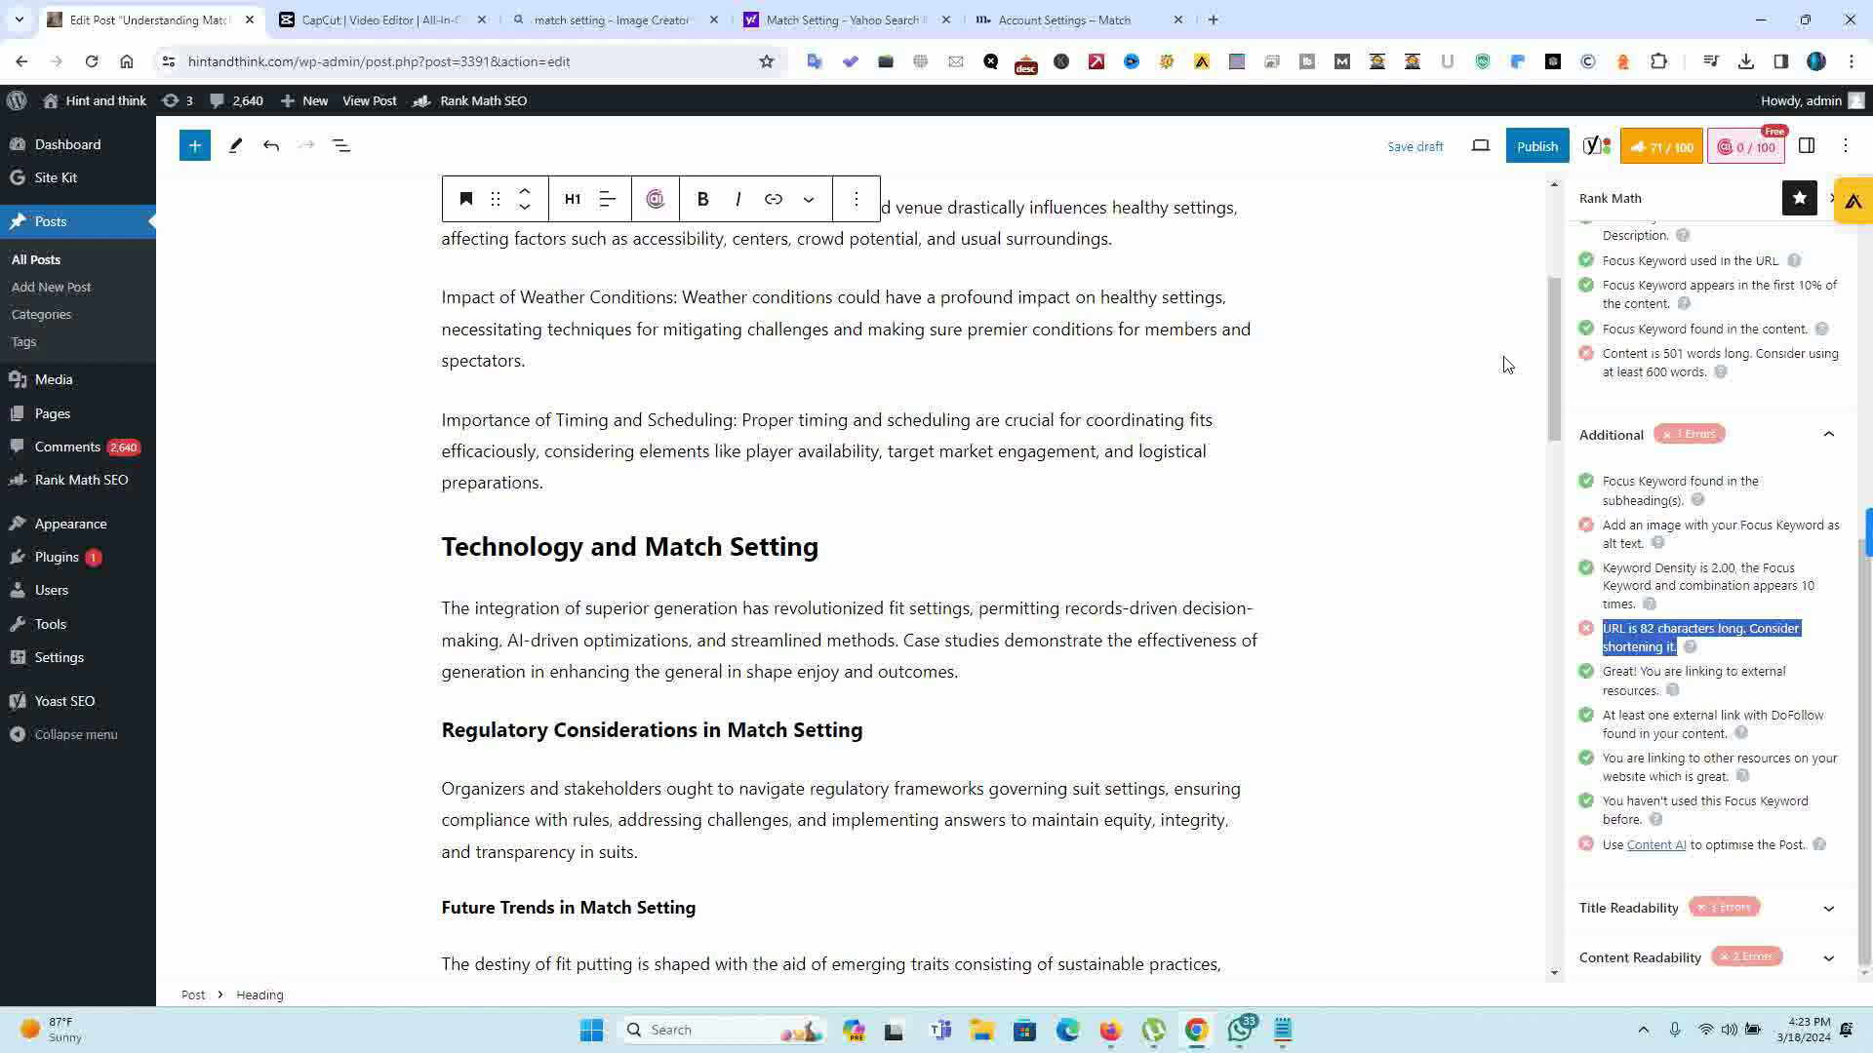
pyautogui.moveTo(1556, 356); pyautogui.dragTo(1564, 235)
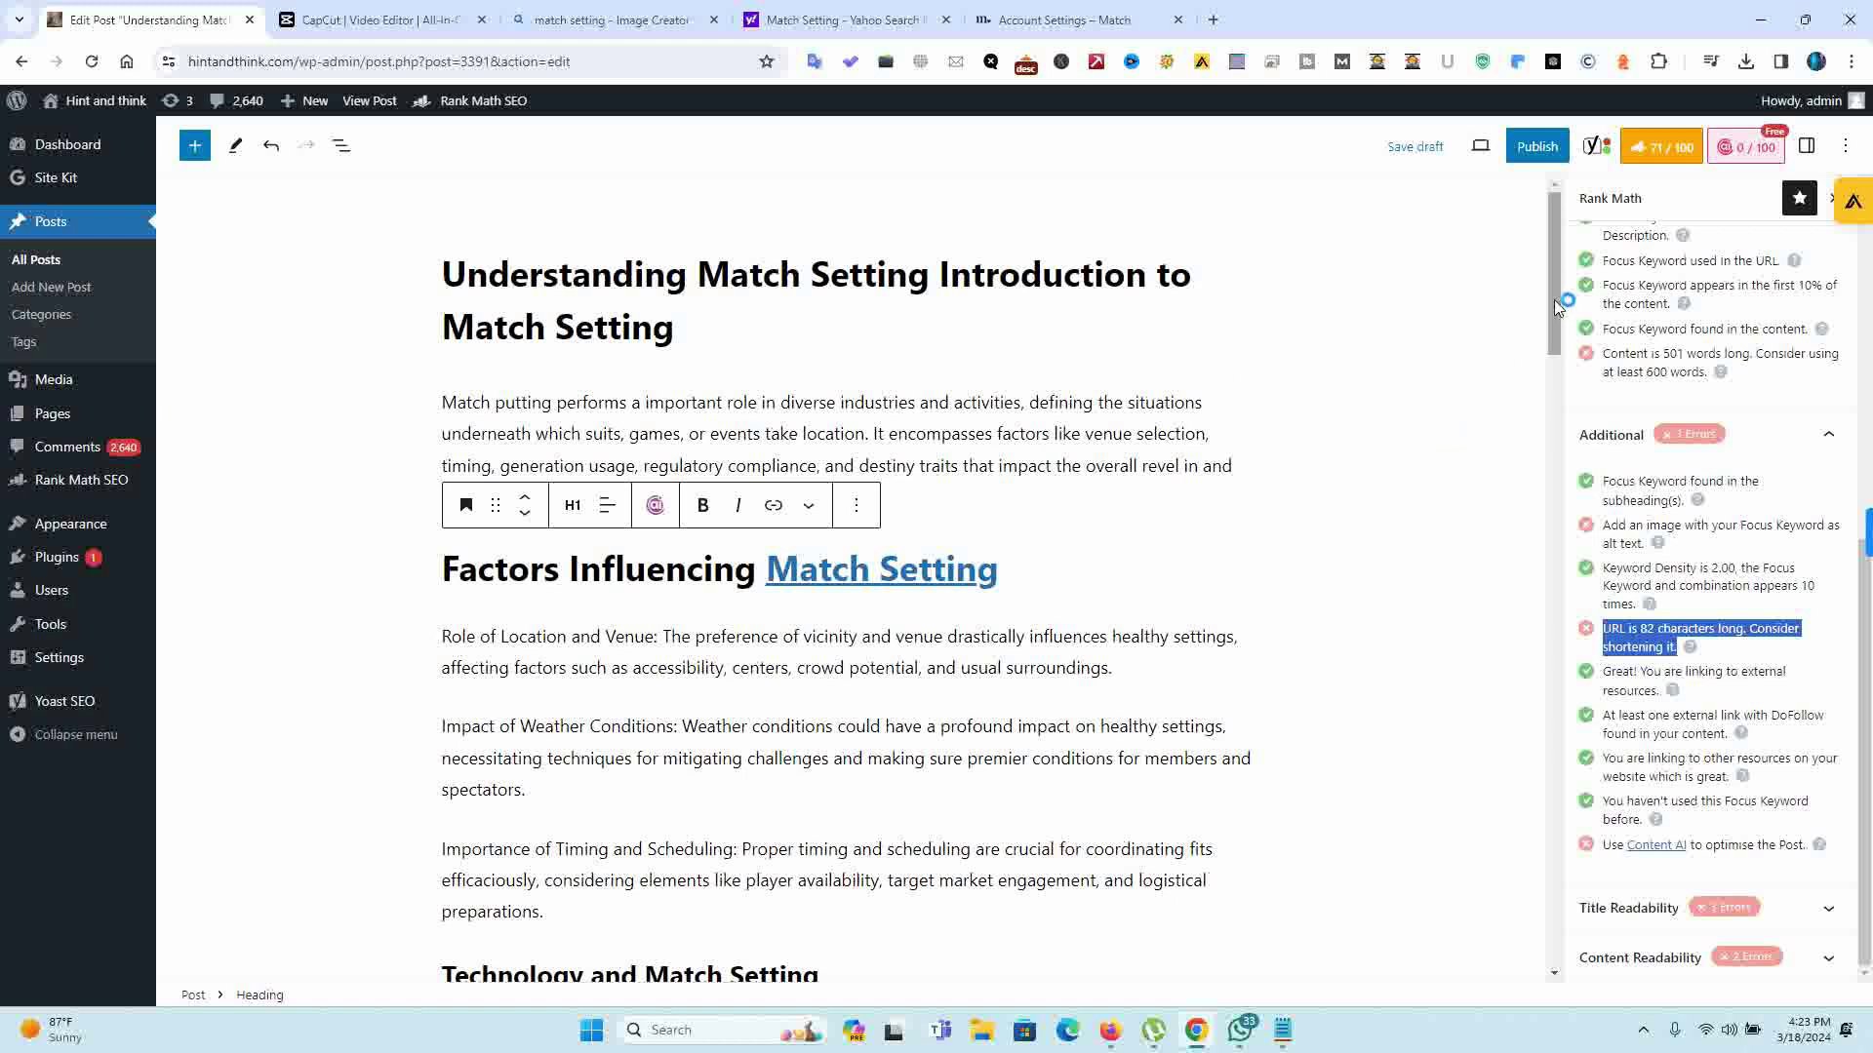
pyautogui.click(1670, 907)
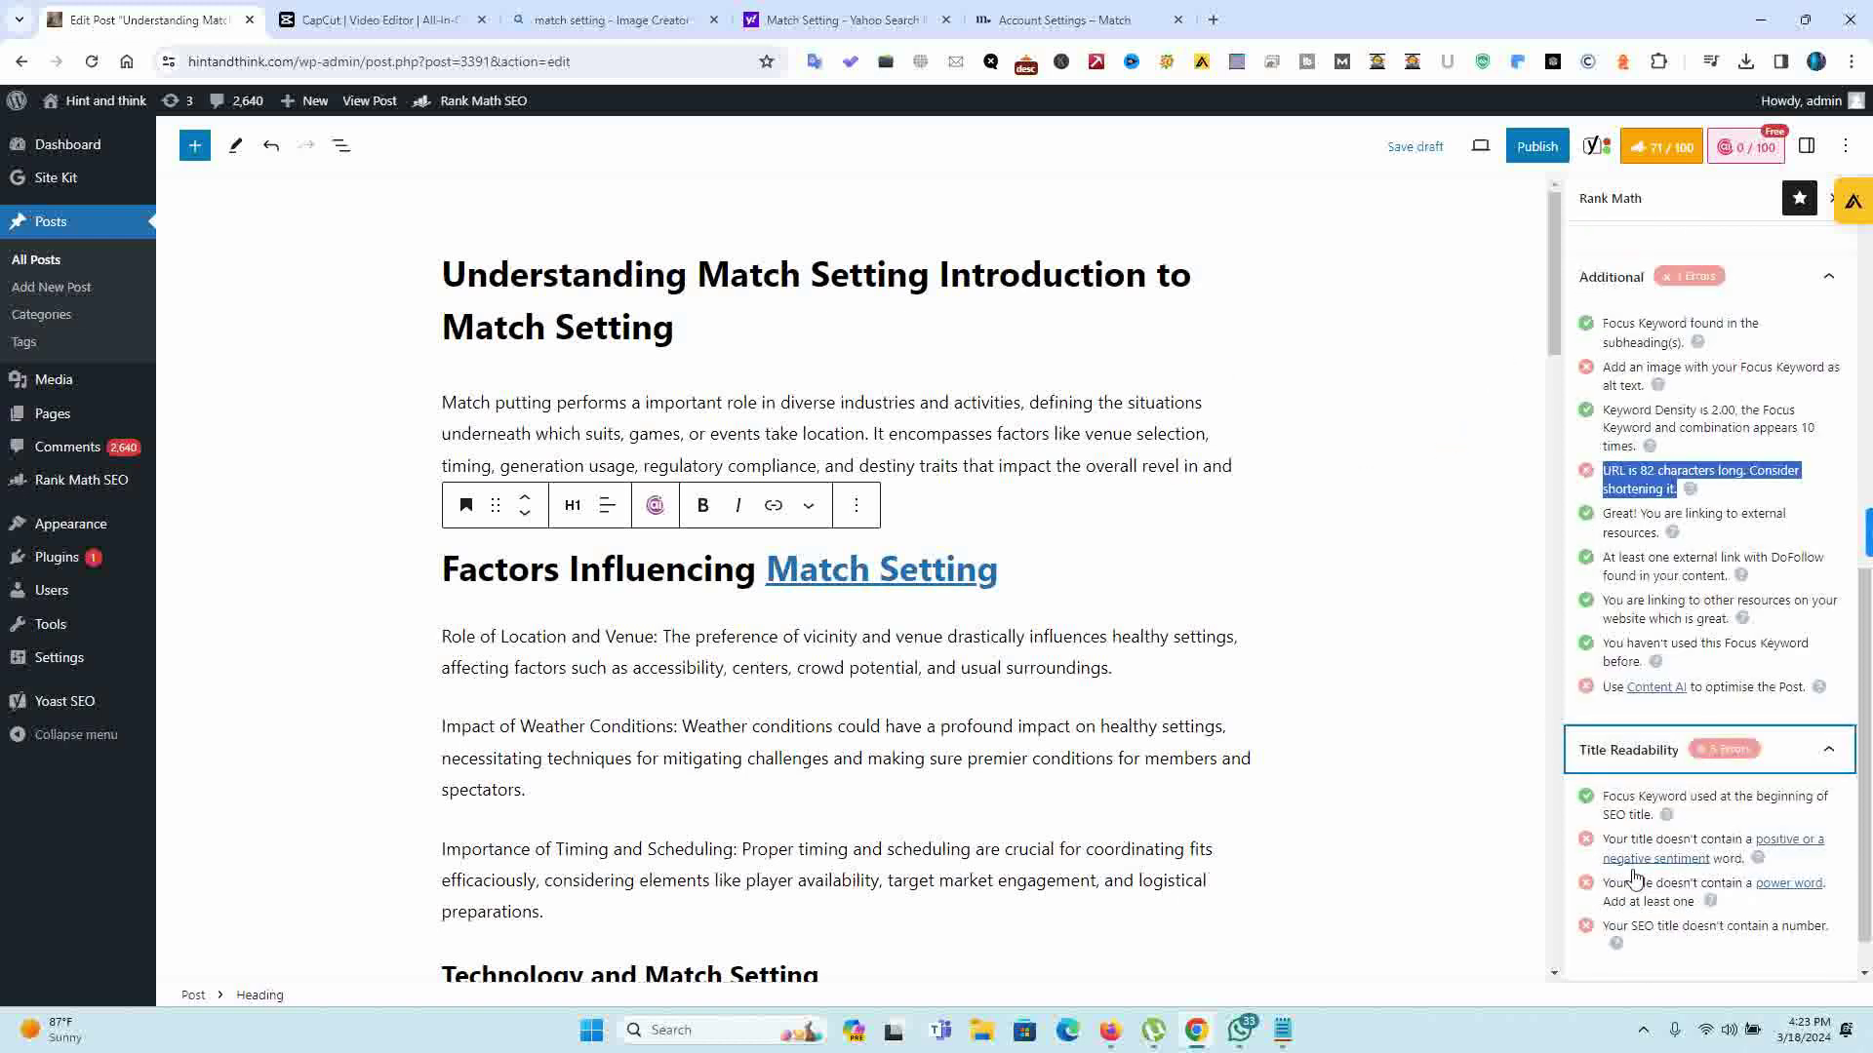
pyautogui.click(1830, 763)
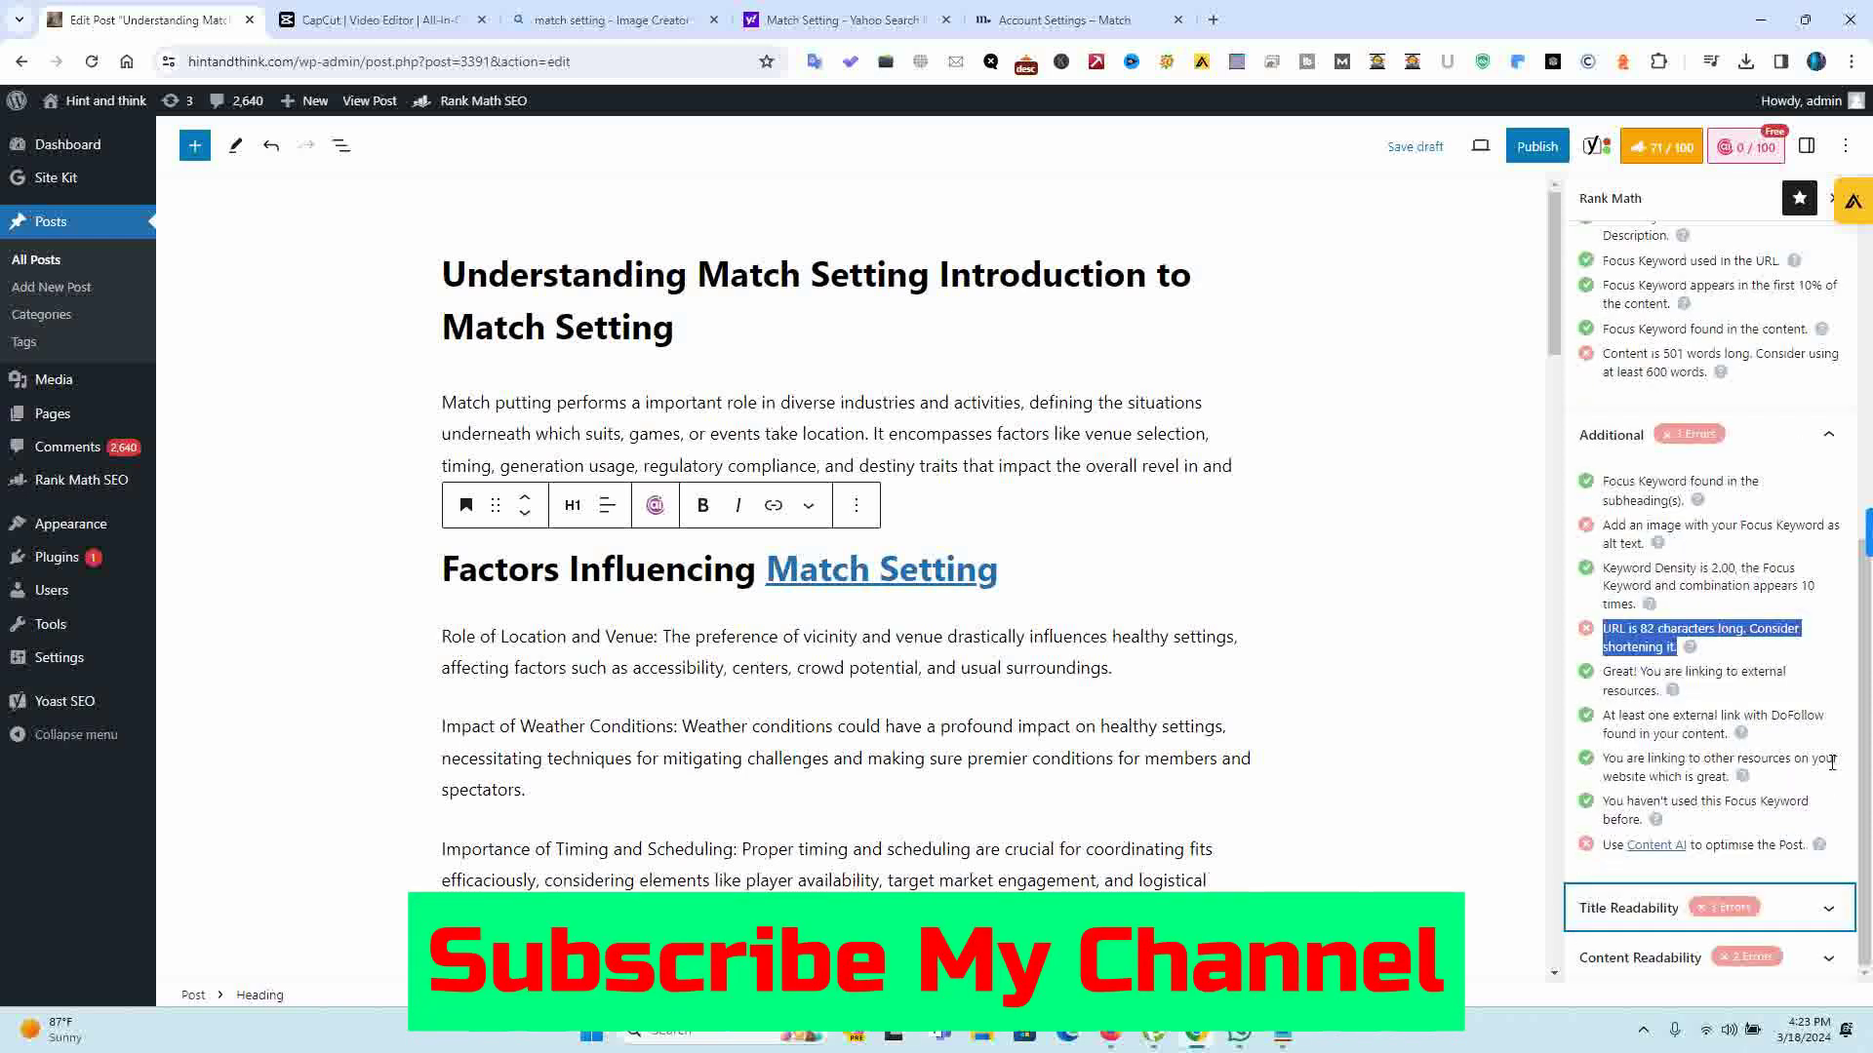
pyautogui.moveTo(1558, 292); pyautogui.dragTo(1561, 294)
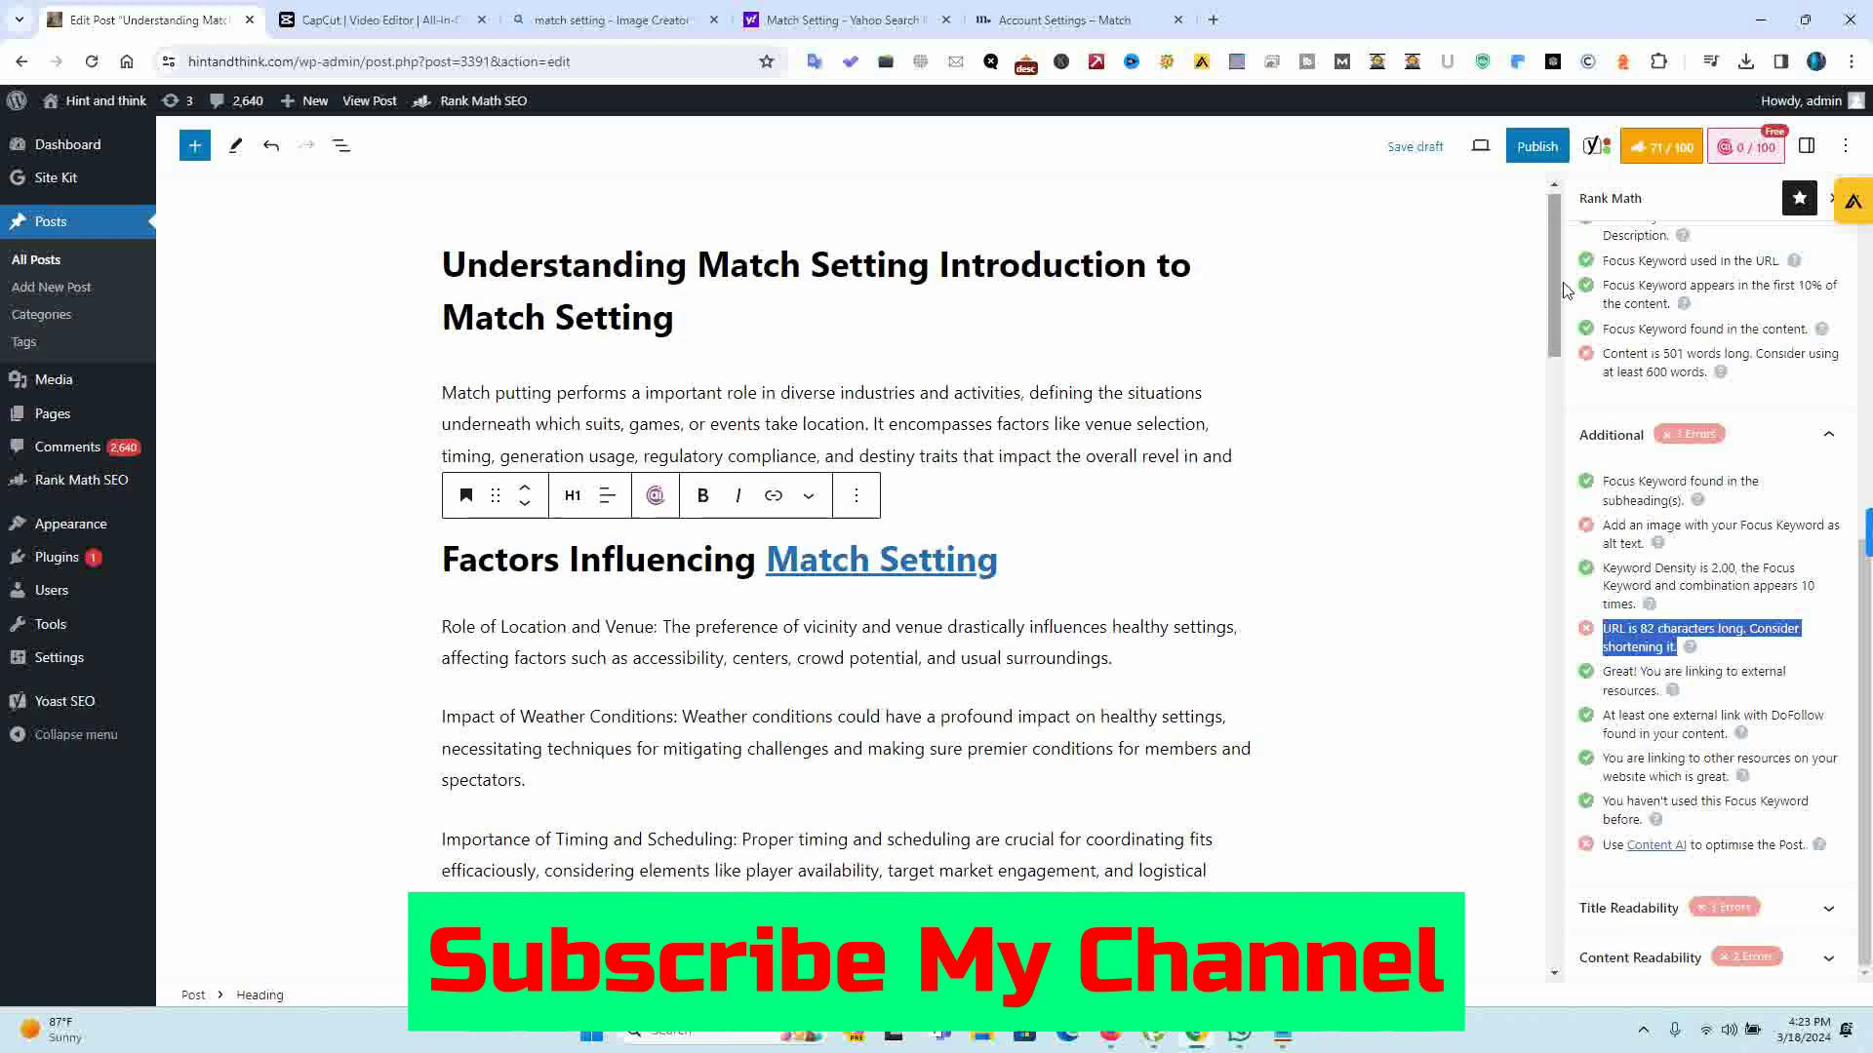
# Step: Open the Yoast readability analysis and highlight the sentences flagged under Sentence length in the post
pyautogui.click(1597, 148)
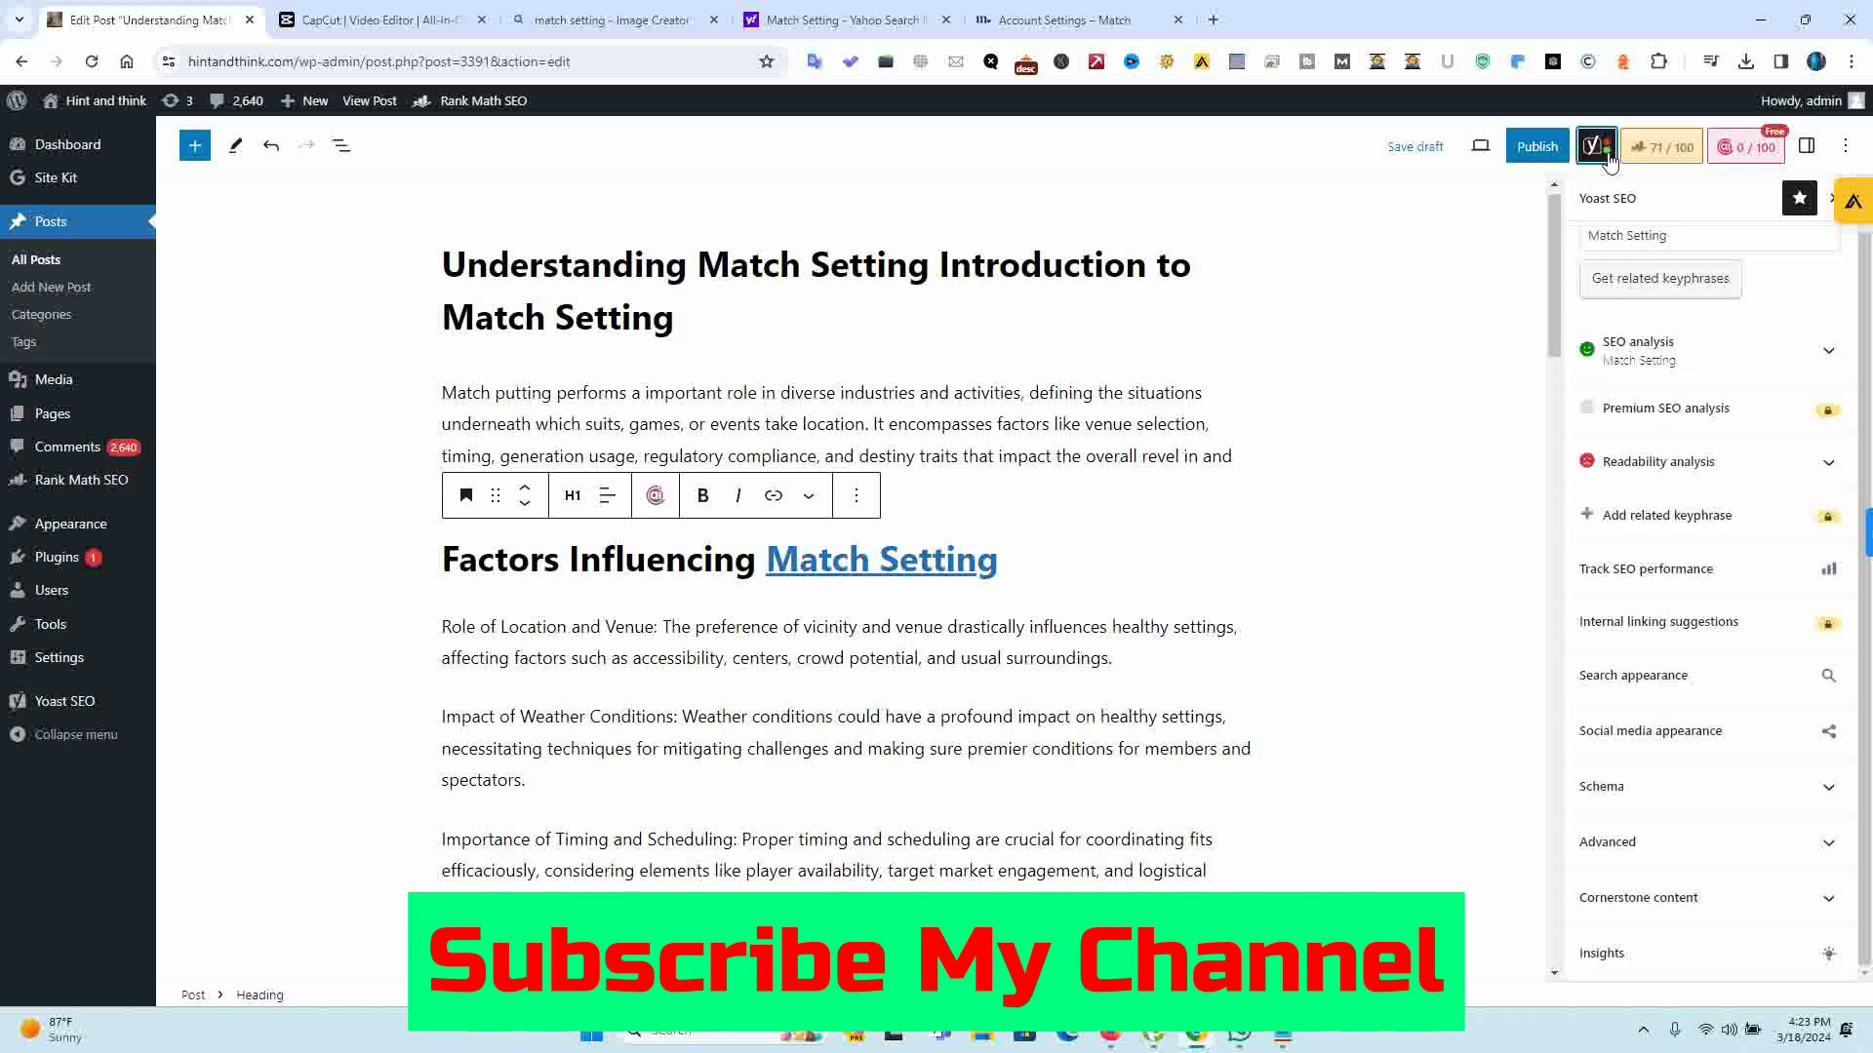
pyautogui.click(1663, 478)
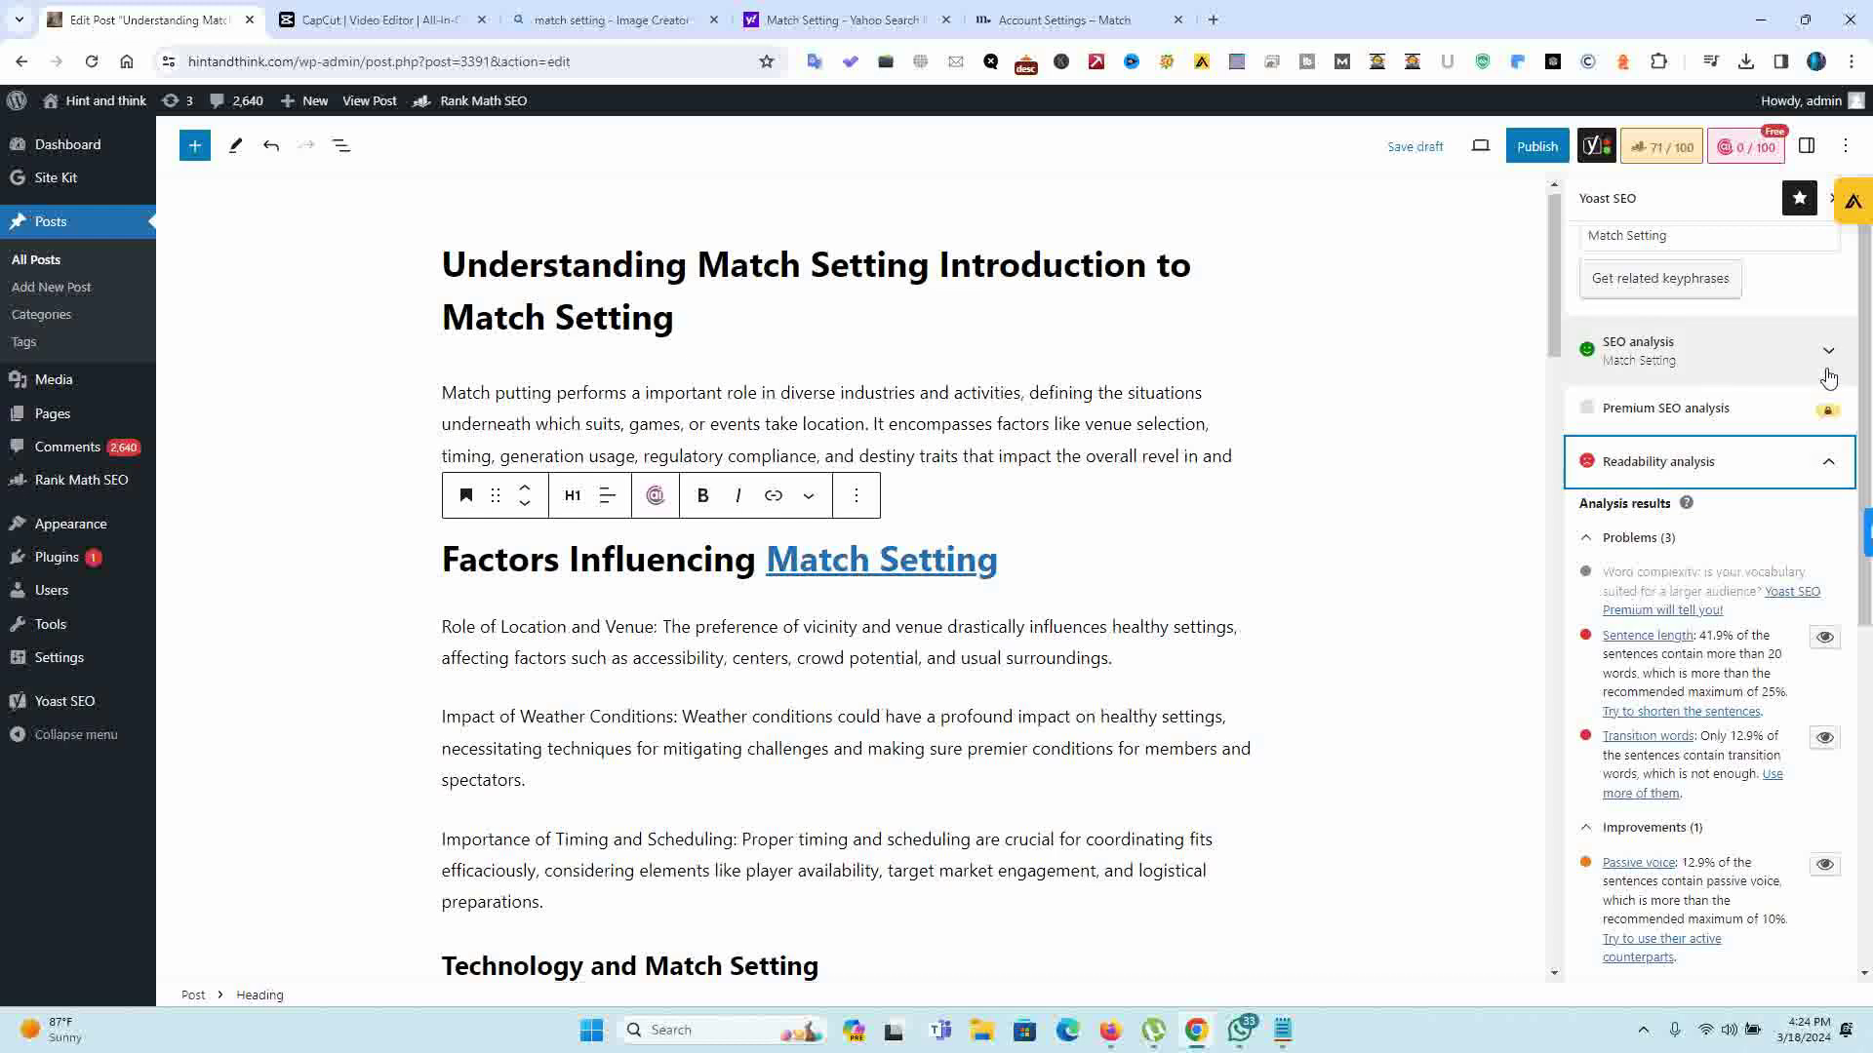
pyautogui.scroll(-2, 1609, 612)
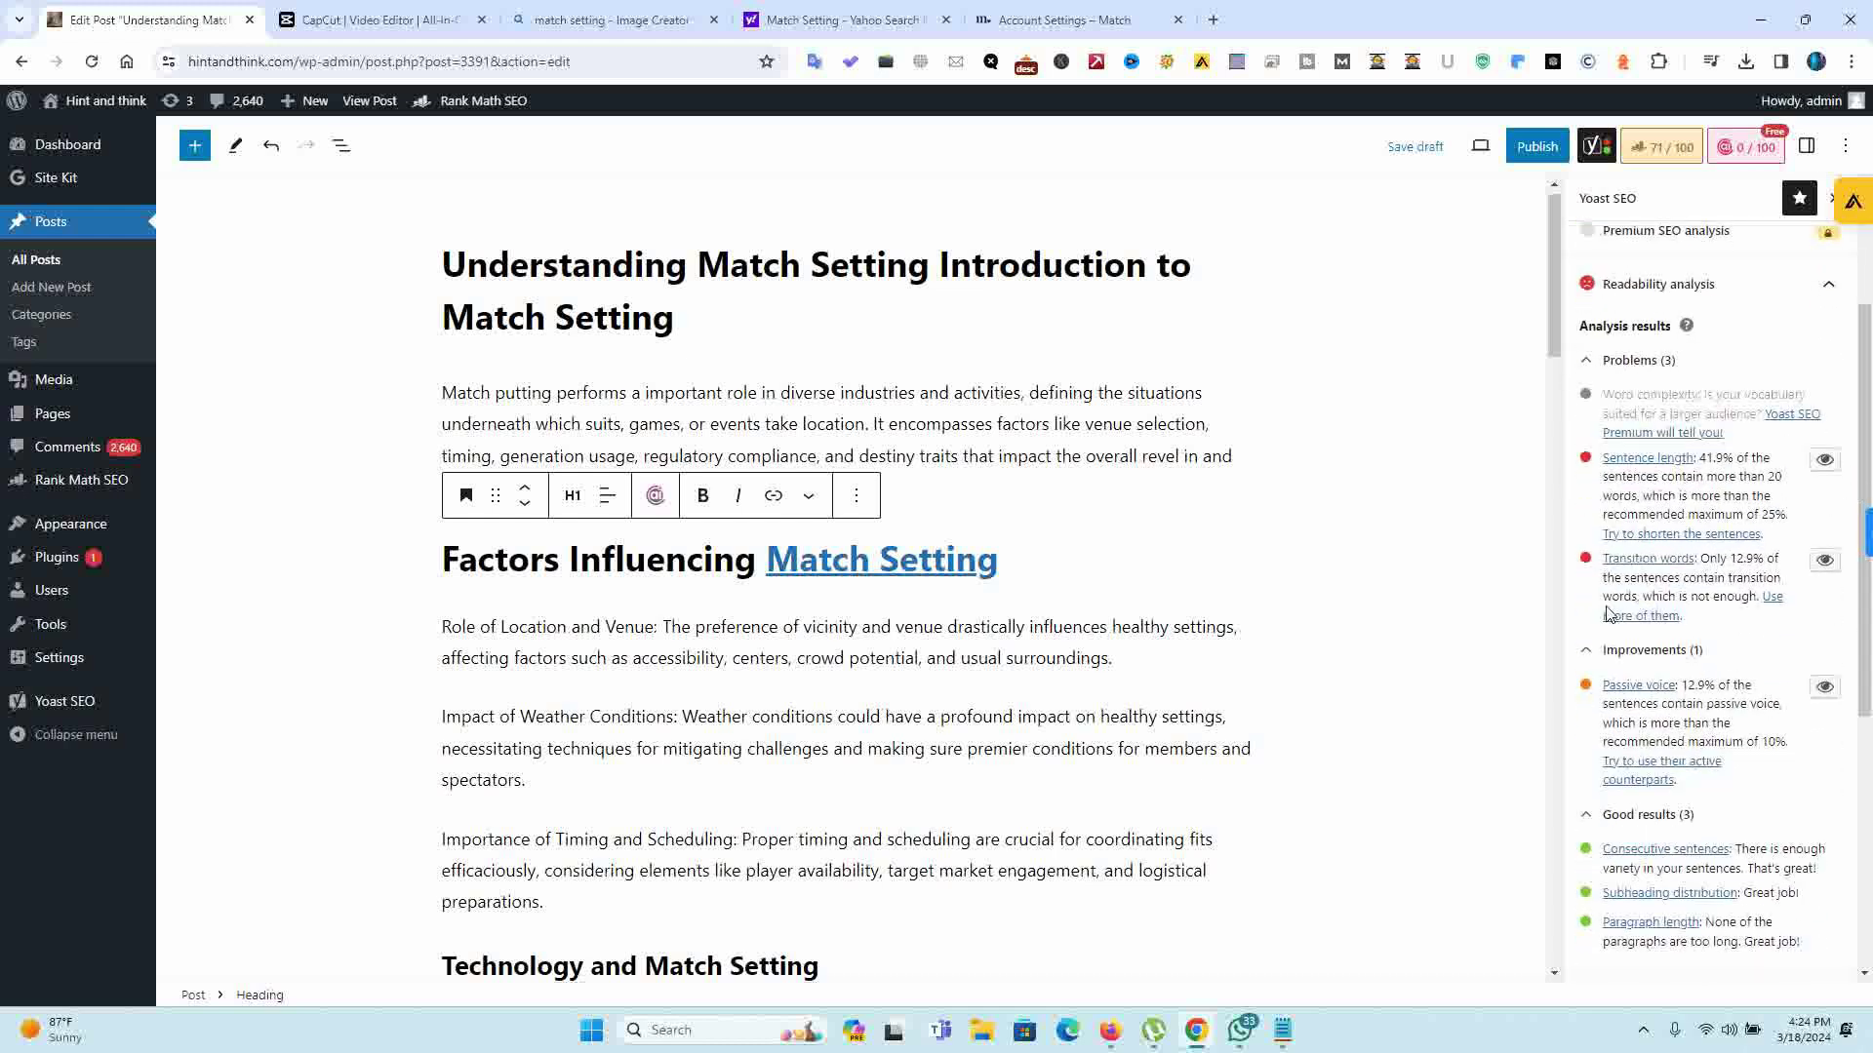
pyautogui.click(1824, 465)
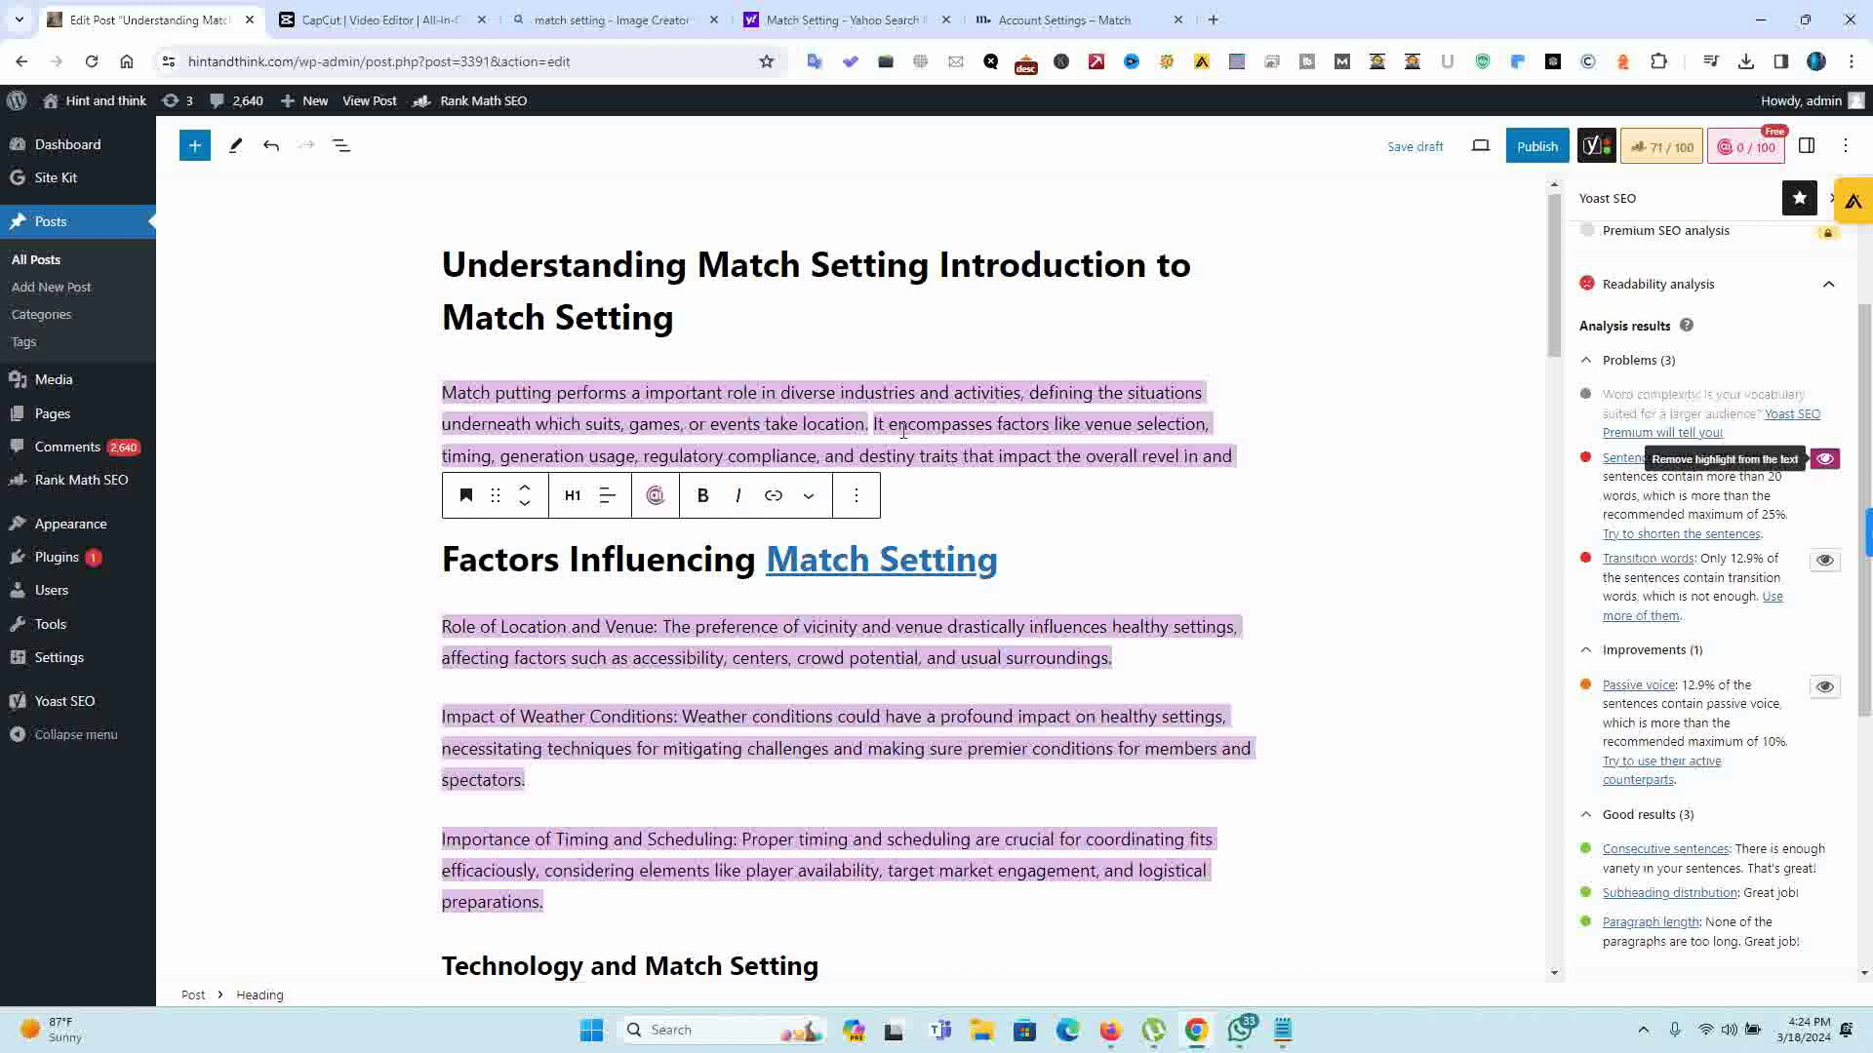
# Step: Split the introduction into separate paragraphs before "It encompasses", "and destiny traits" and "the situations underneath"
pyautogui.click(874, 425)
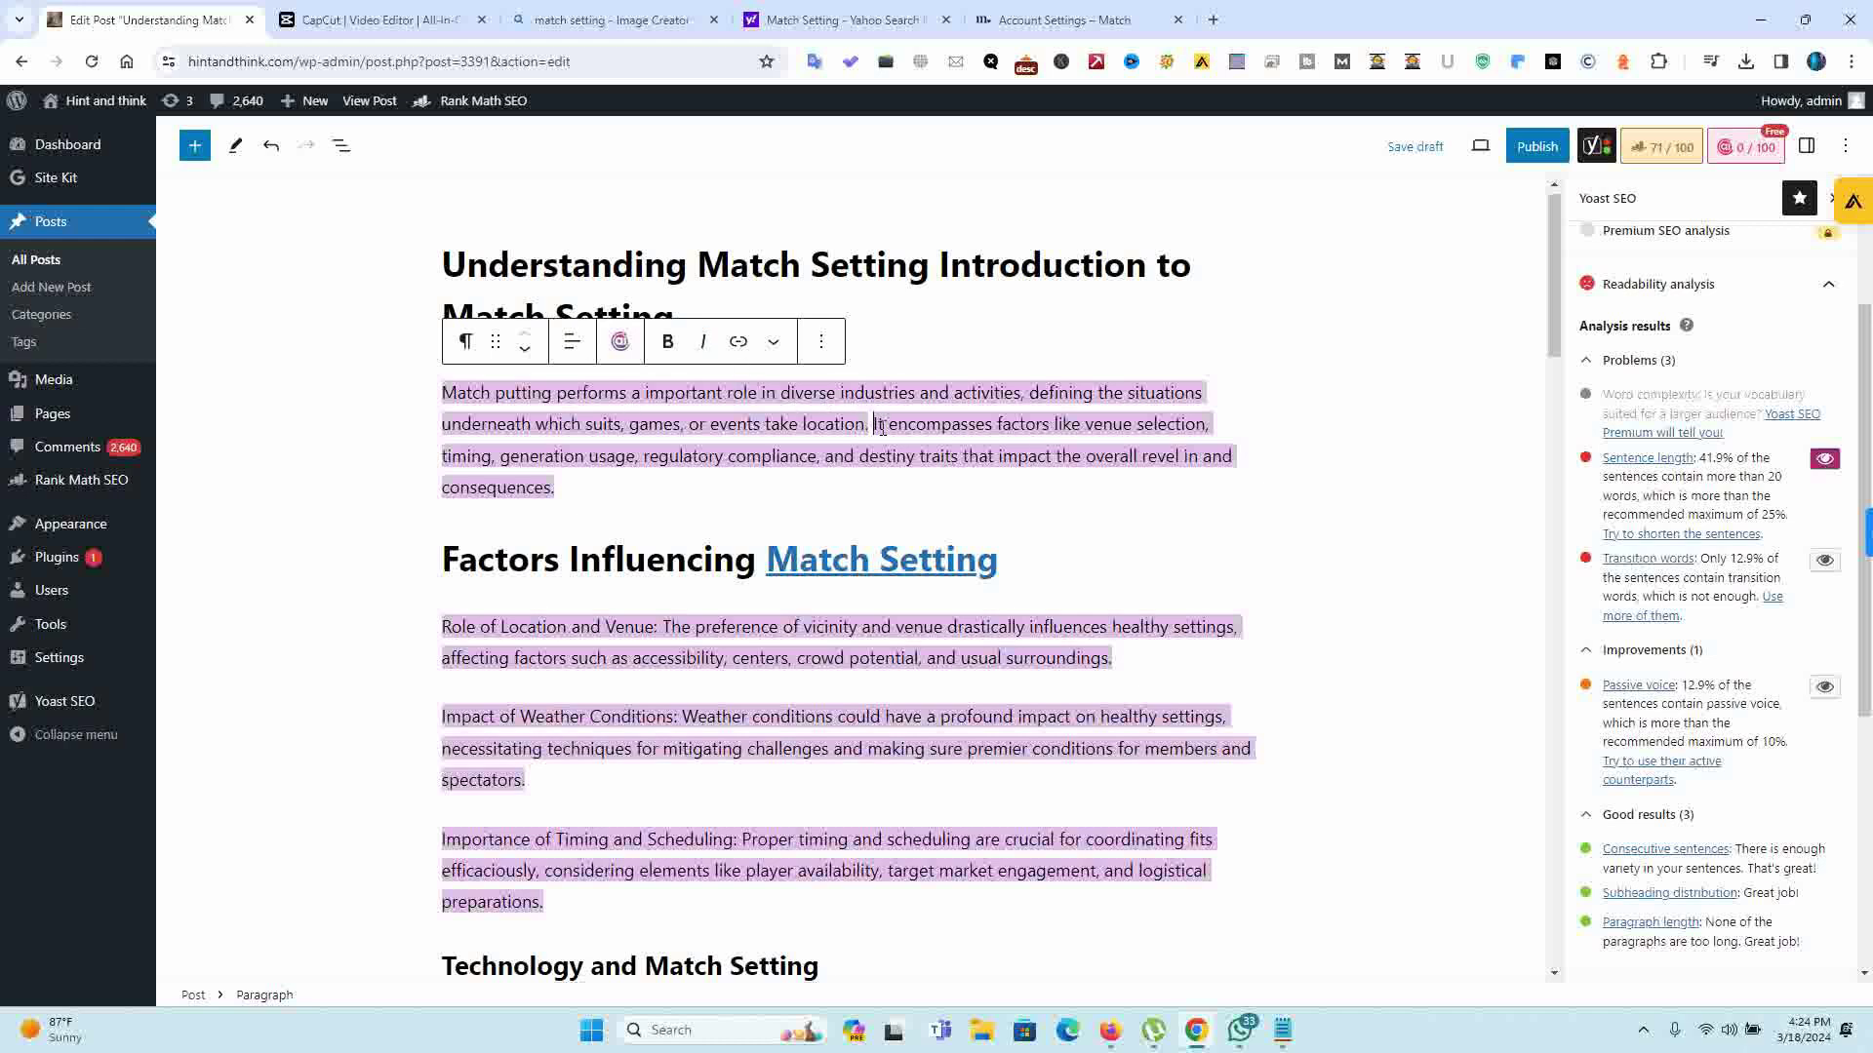
pyautogui.press('Return')
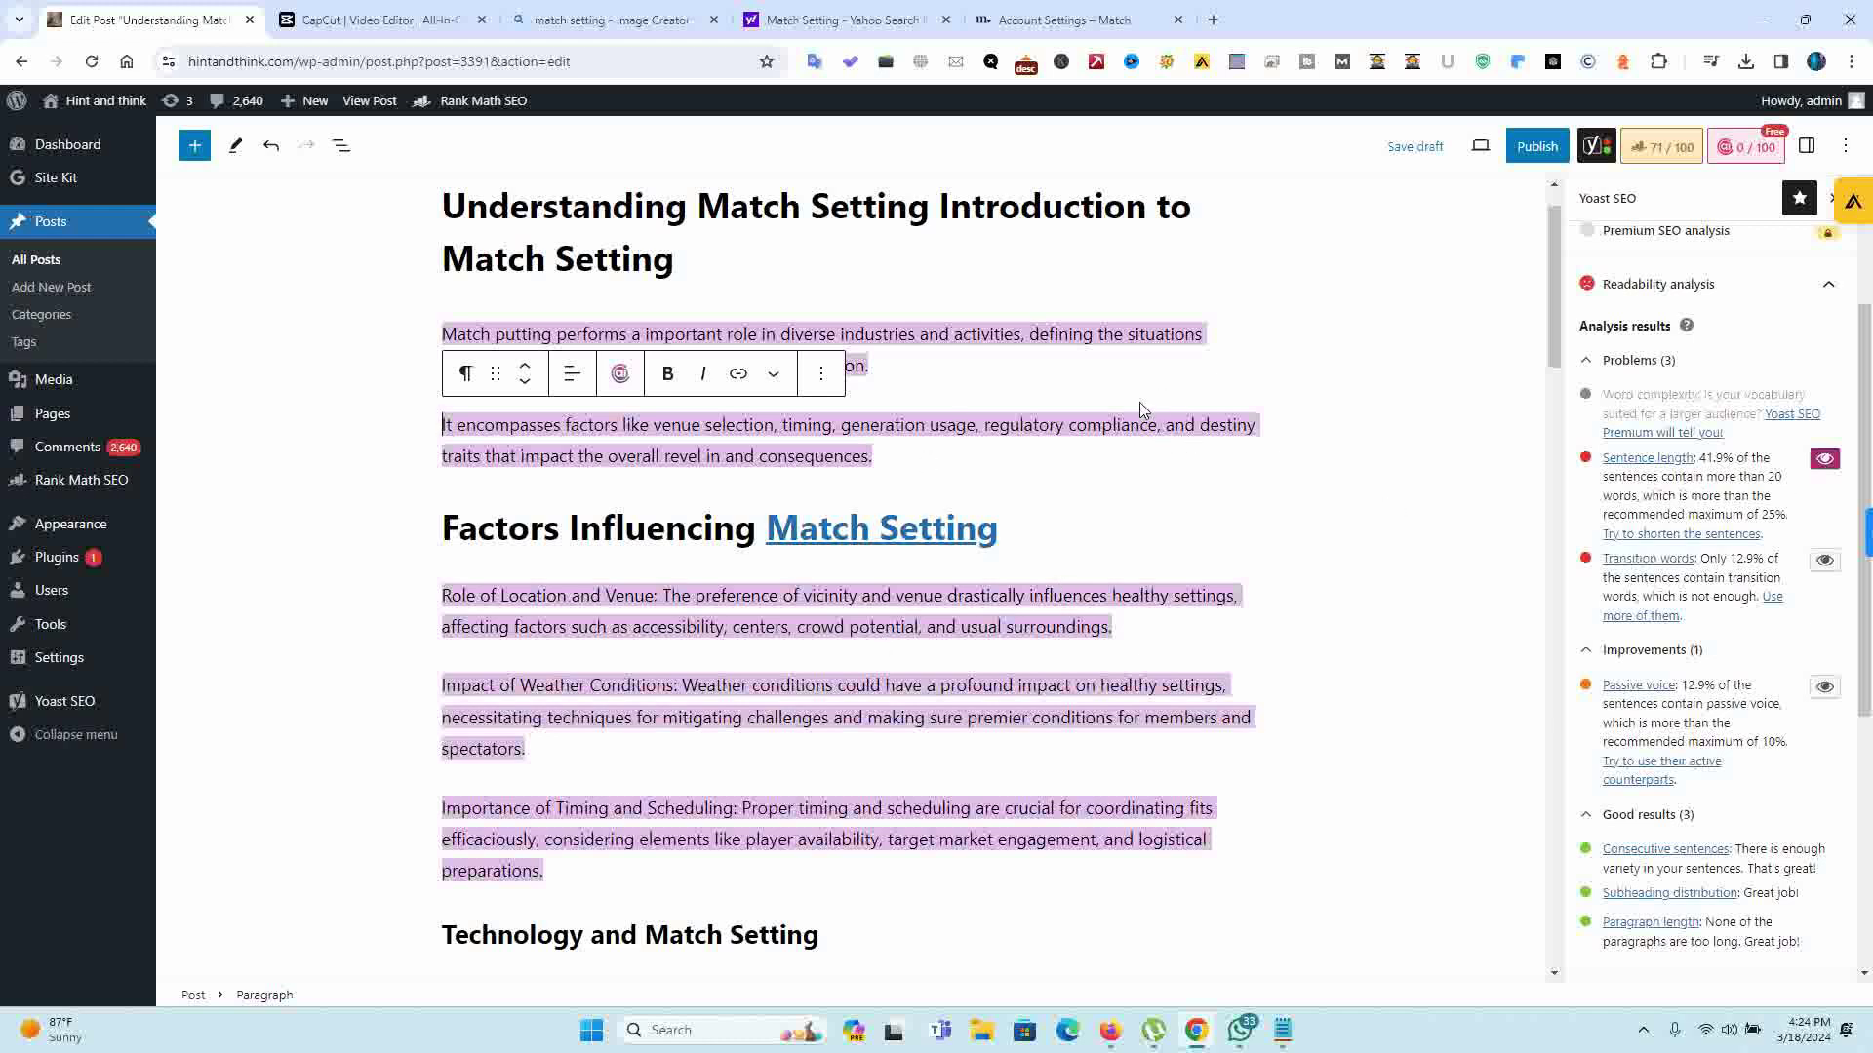
pyautogui.click(1099, 333)
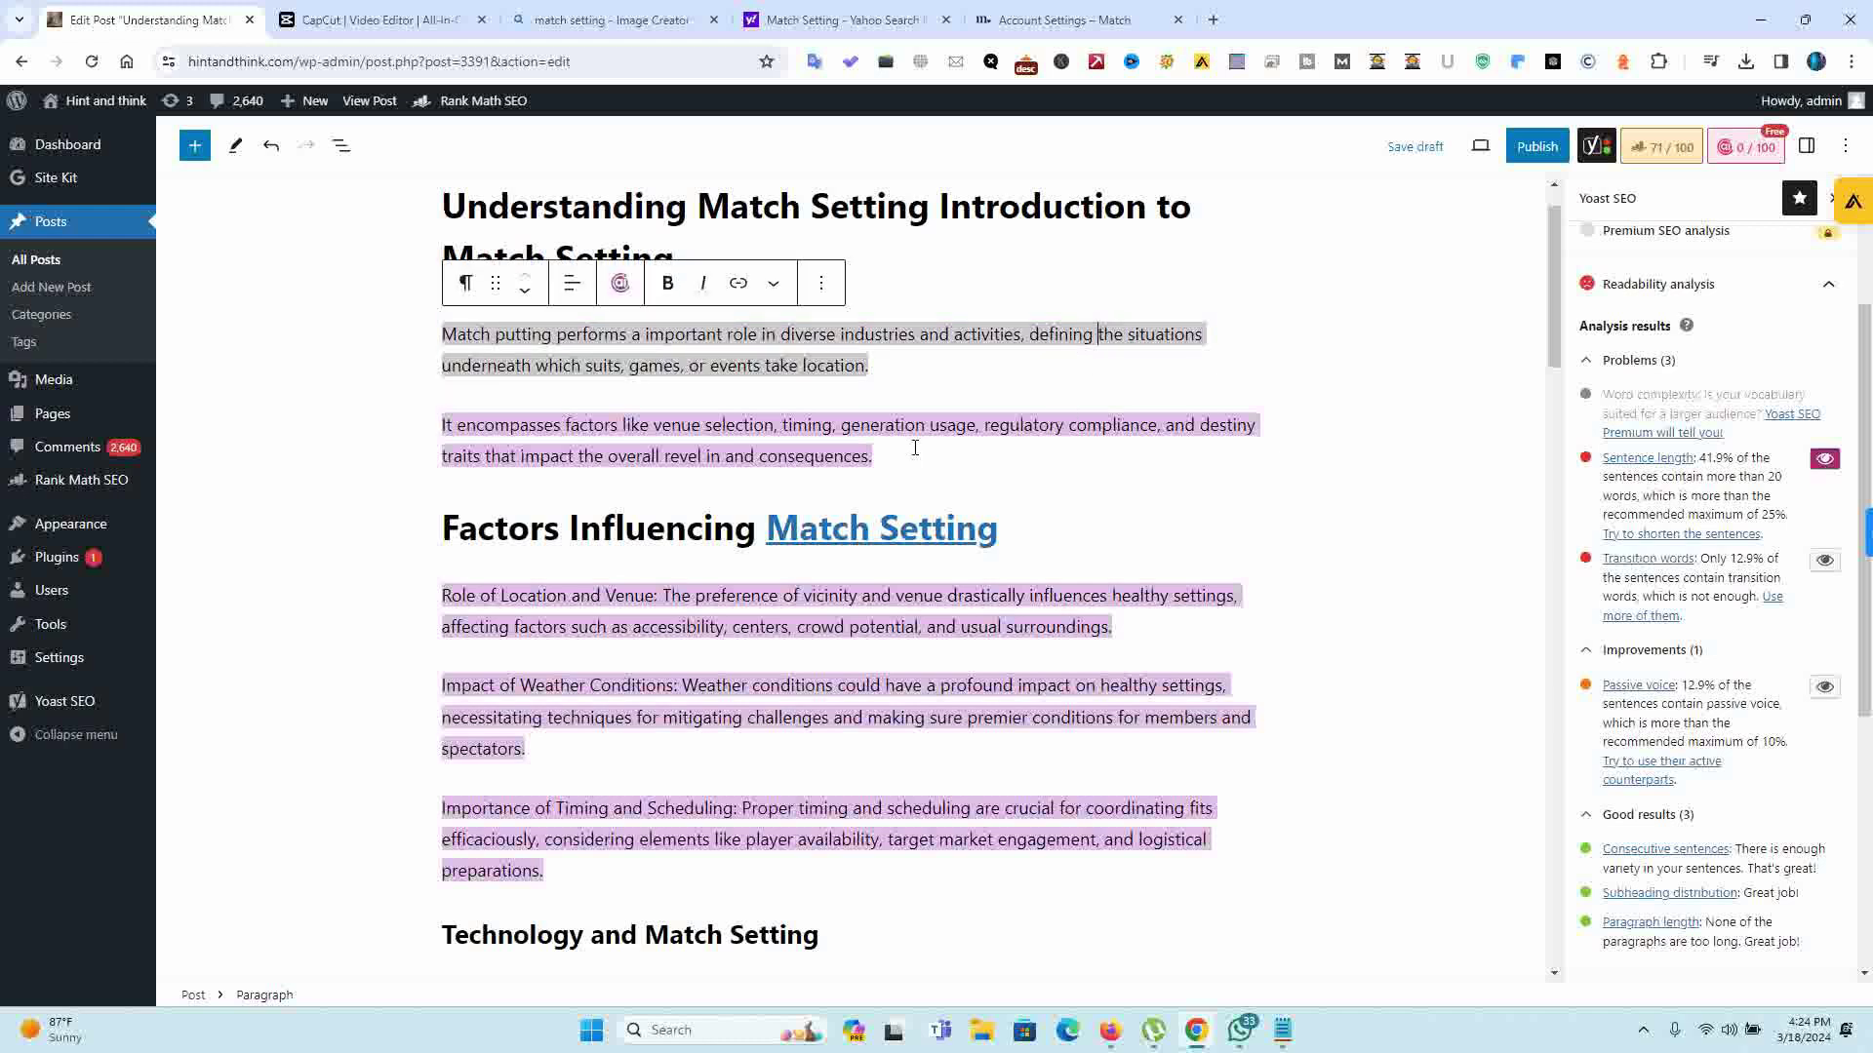
pyautogui.click(1169, 427)
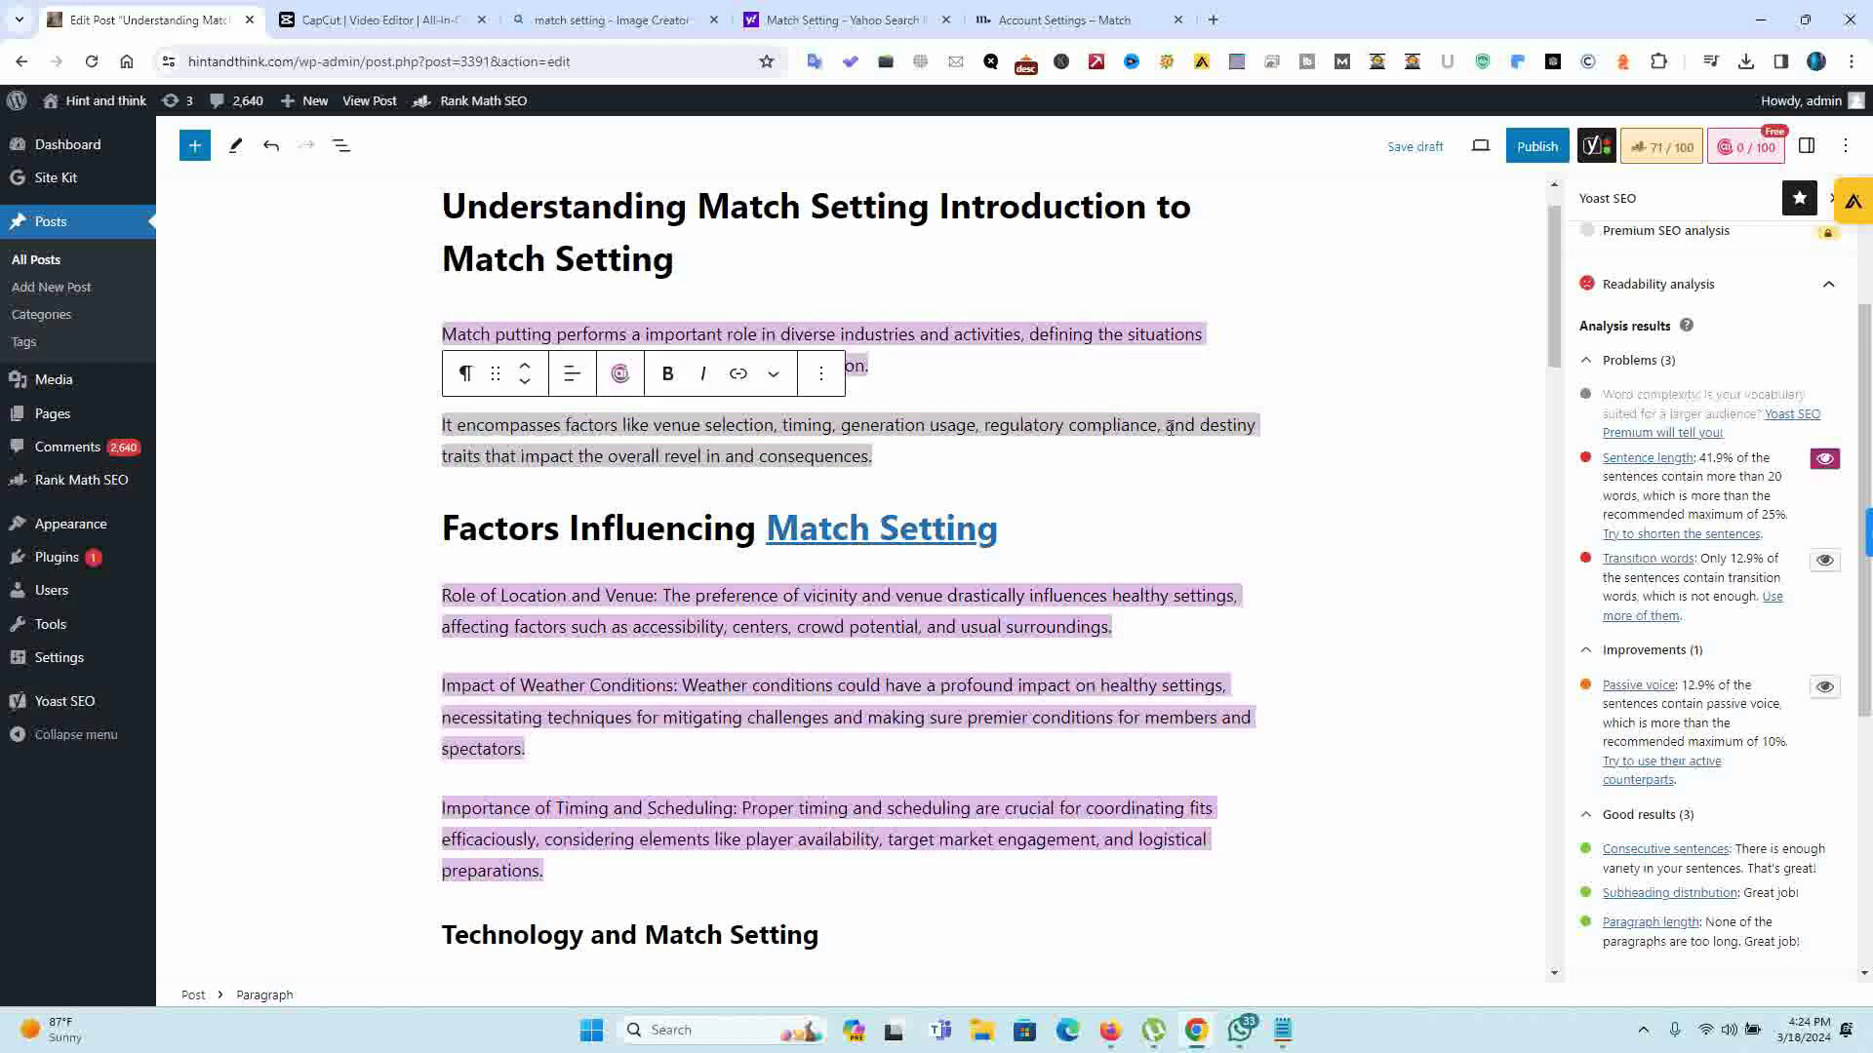
pyautogui.press('Return')
pyautogui.press('BackSpace')
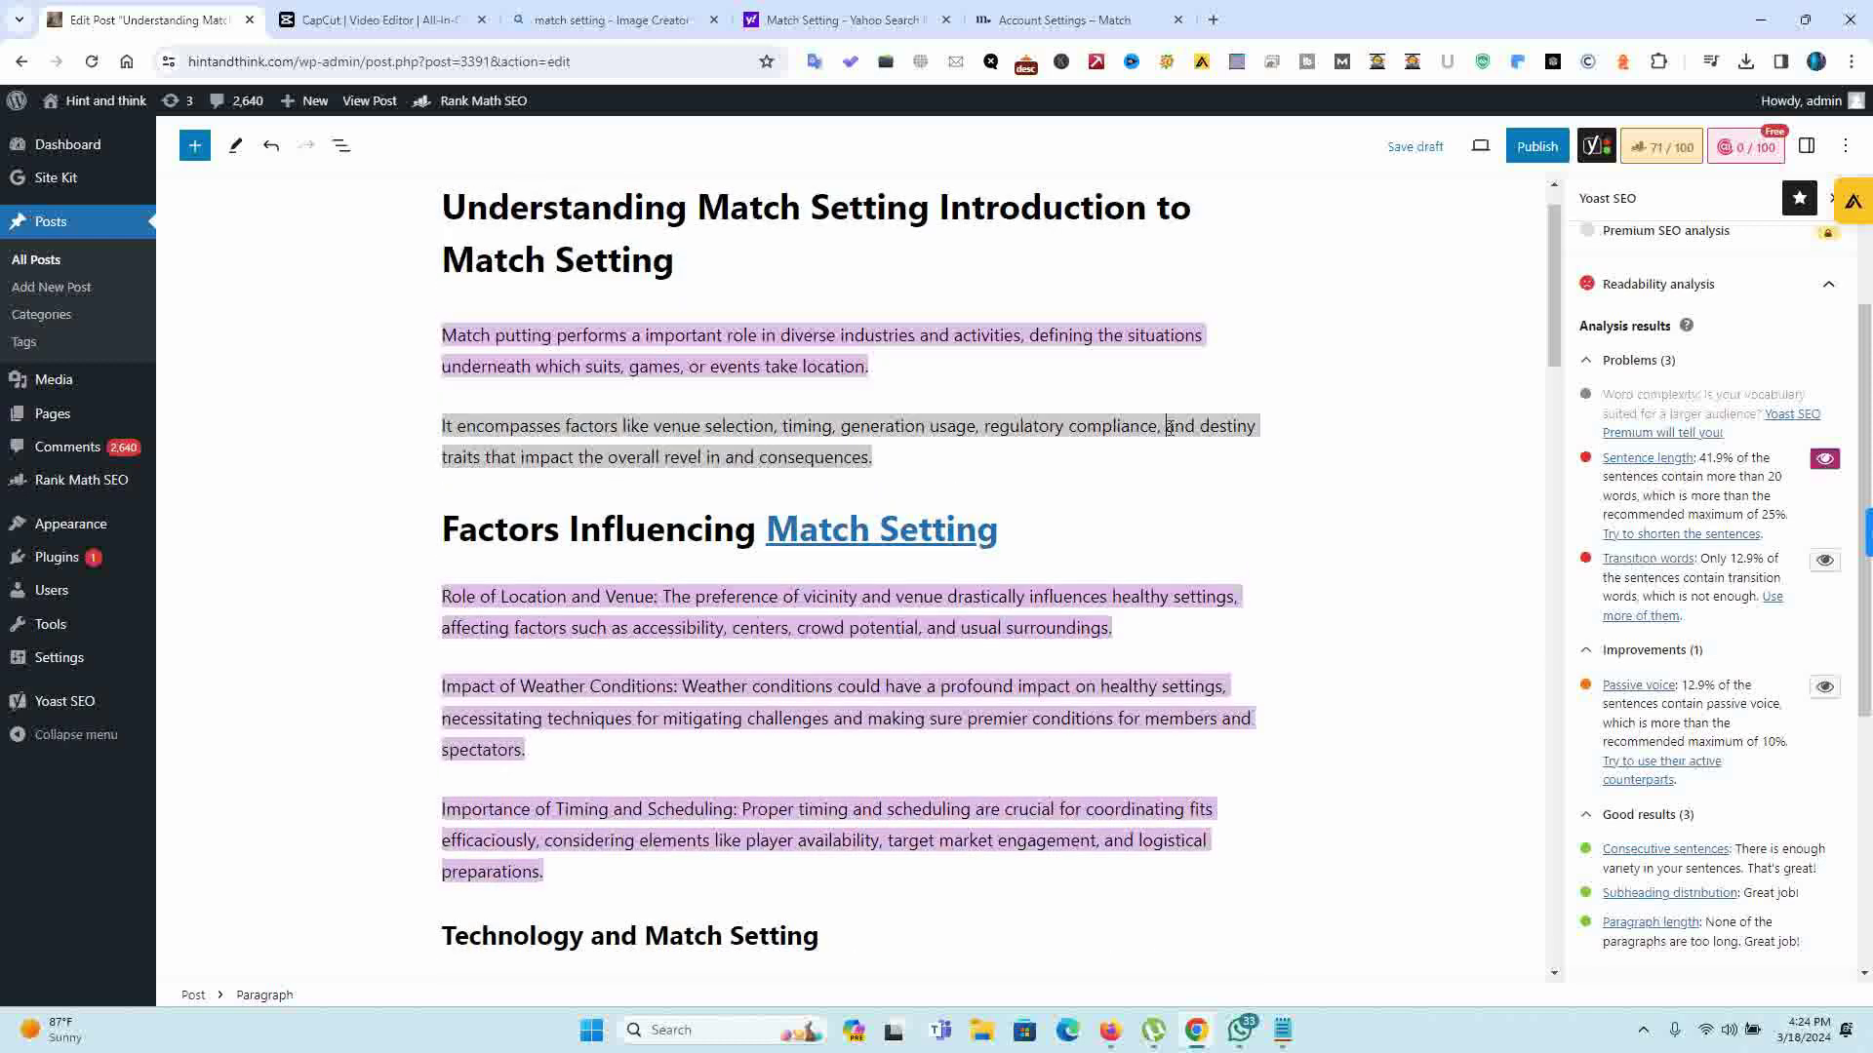
pyautogui.press('Return')
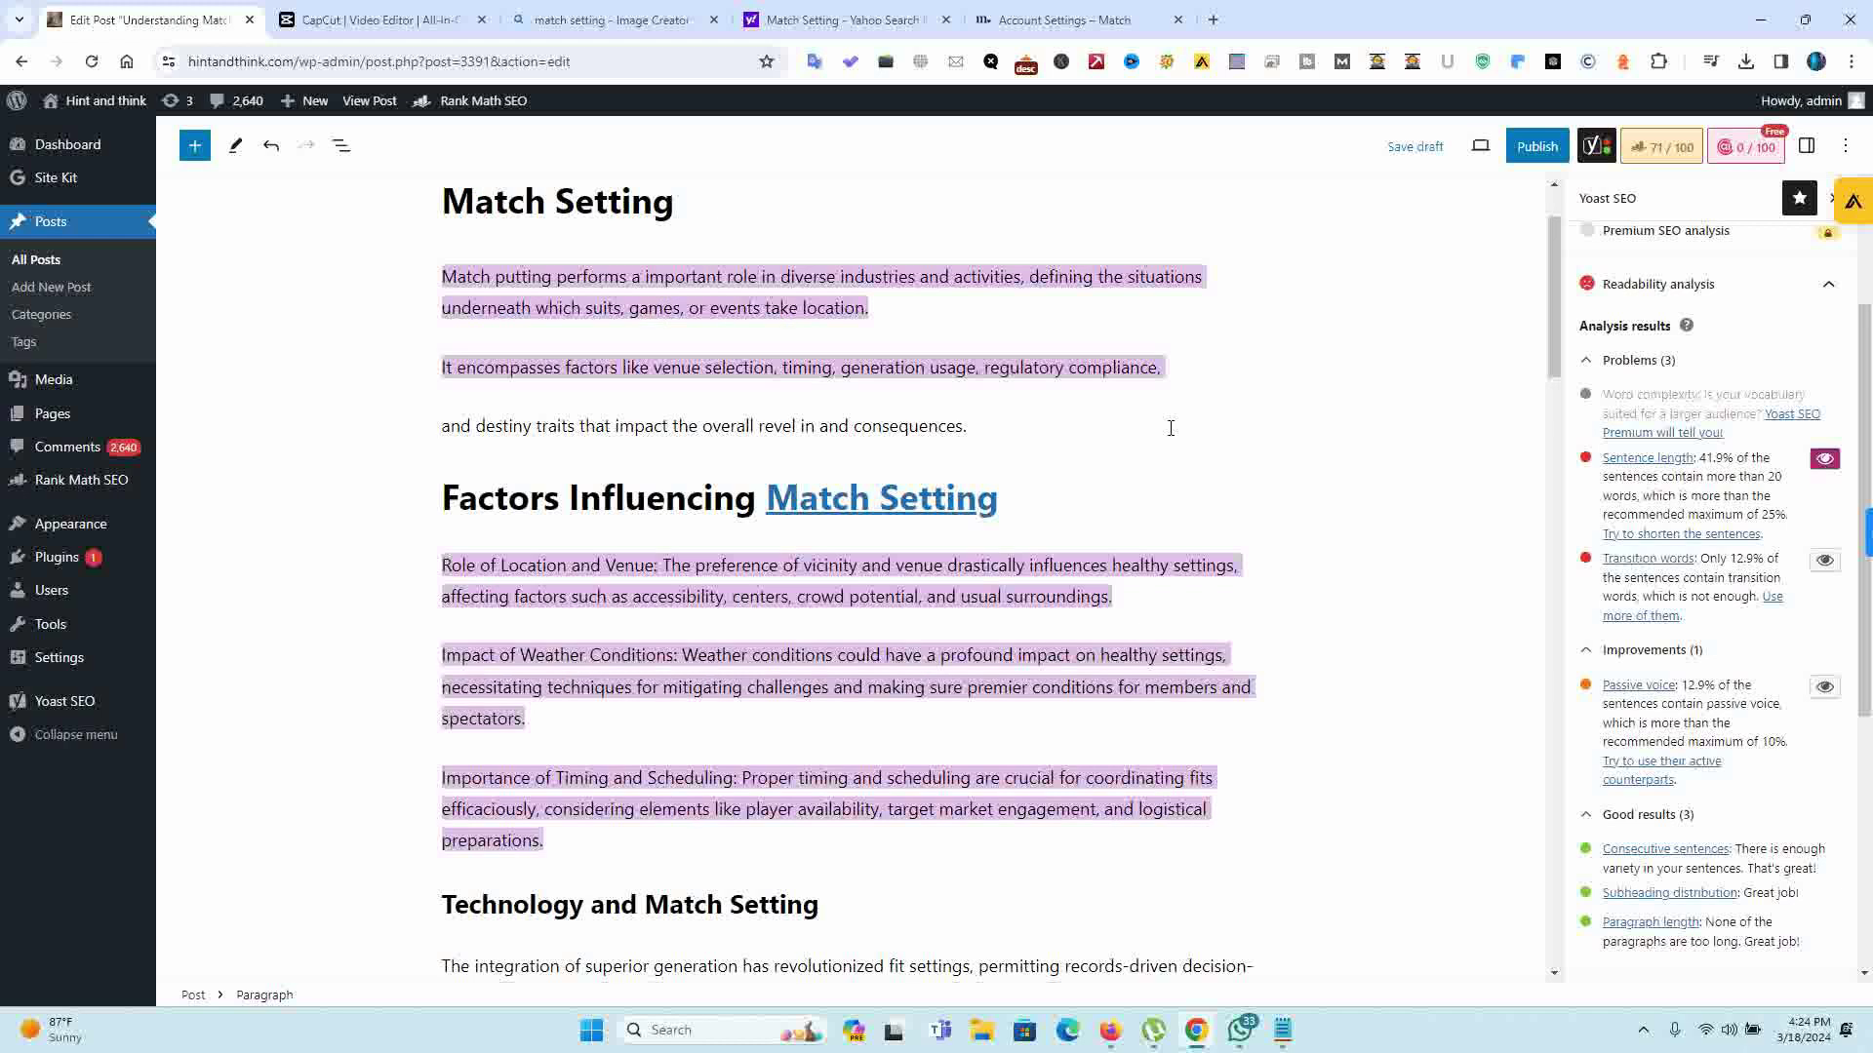
pyautogui.click(1099, 278)
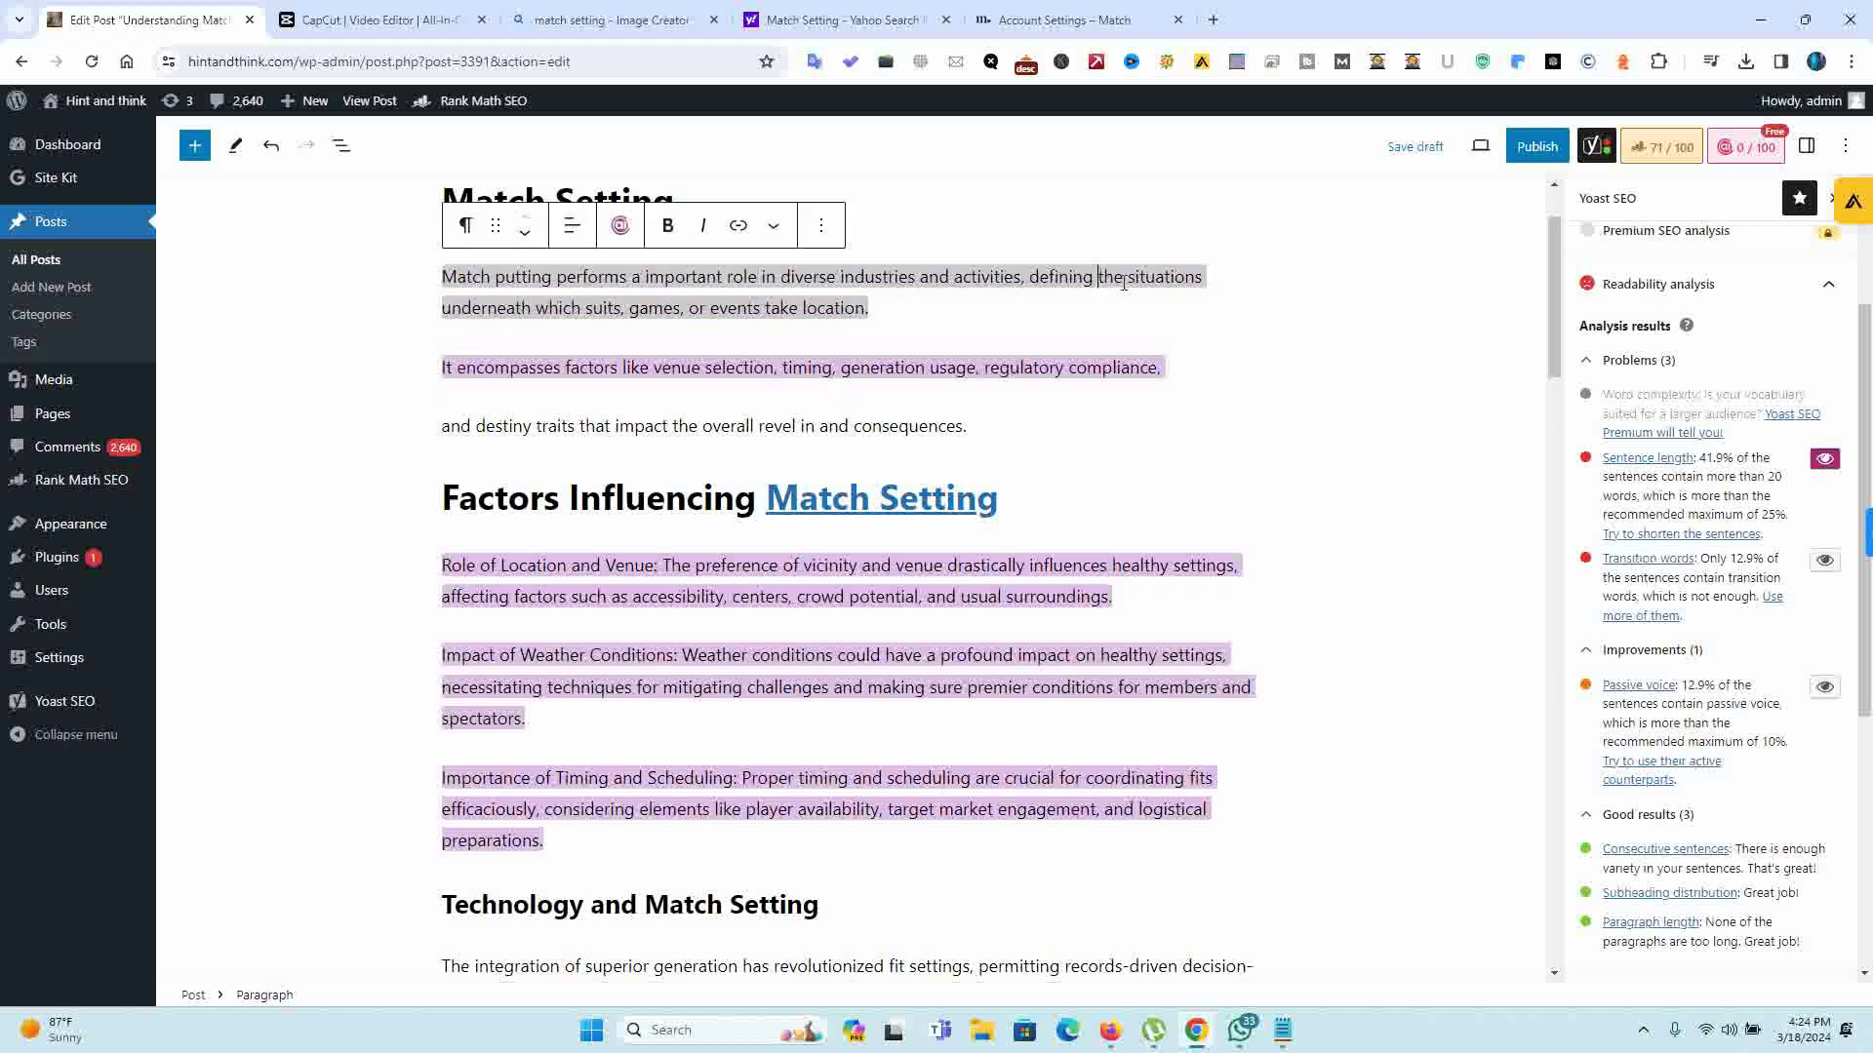
pyautogui.press('Return')
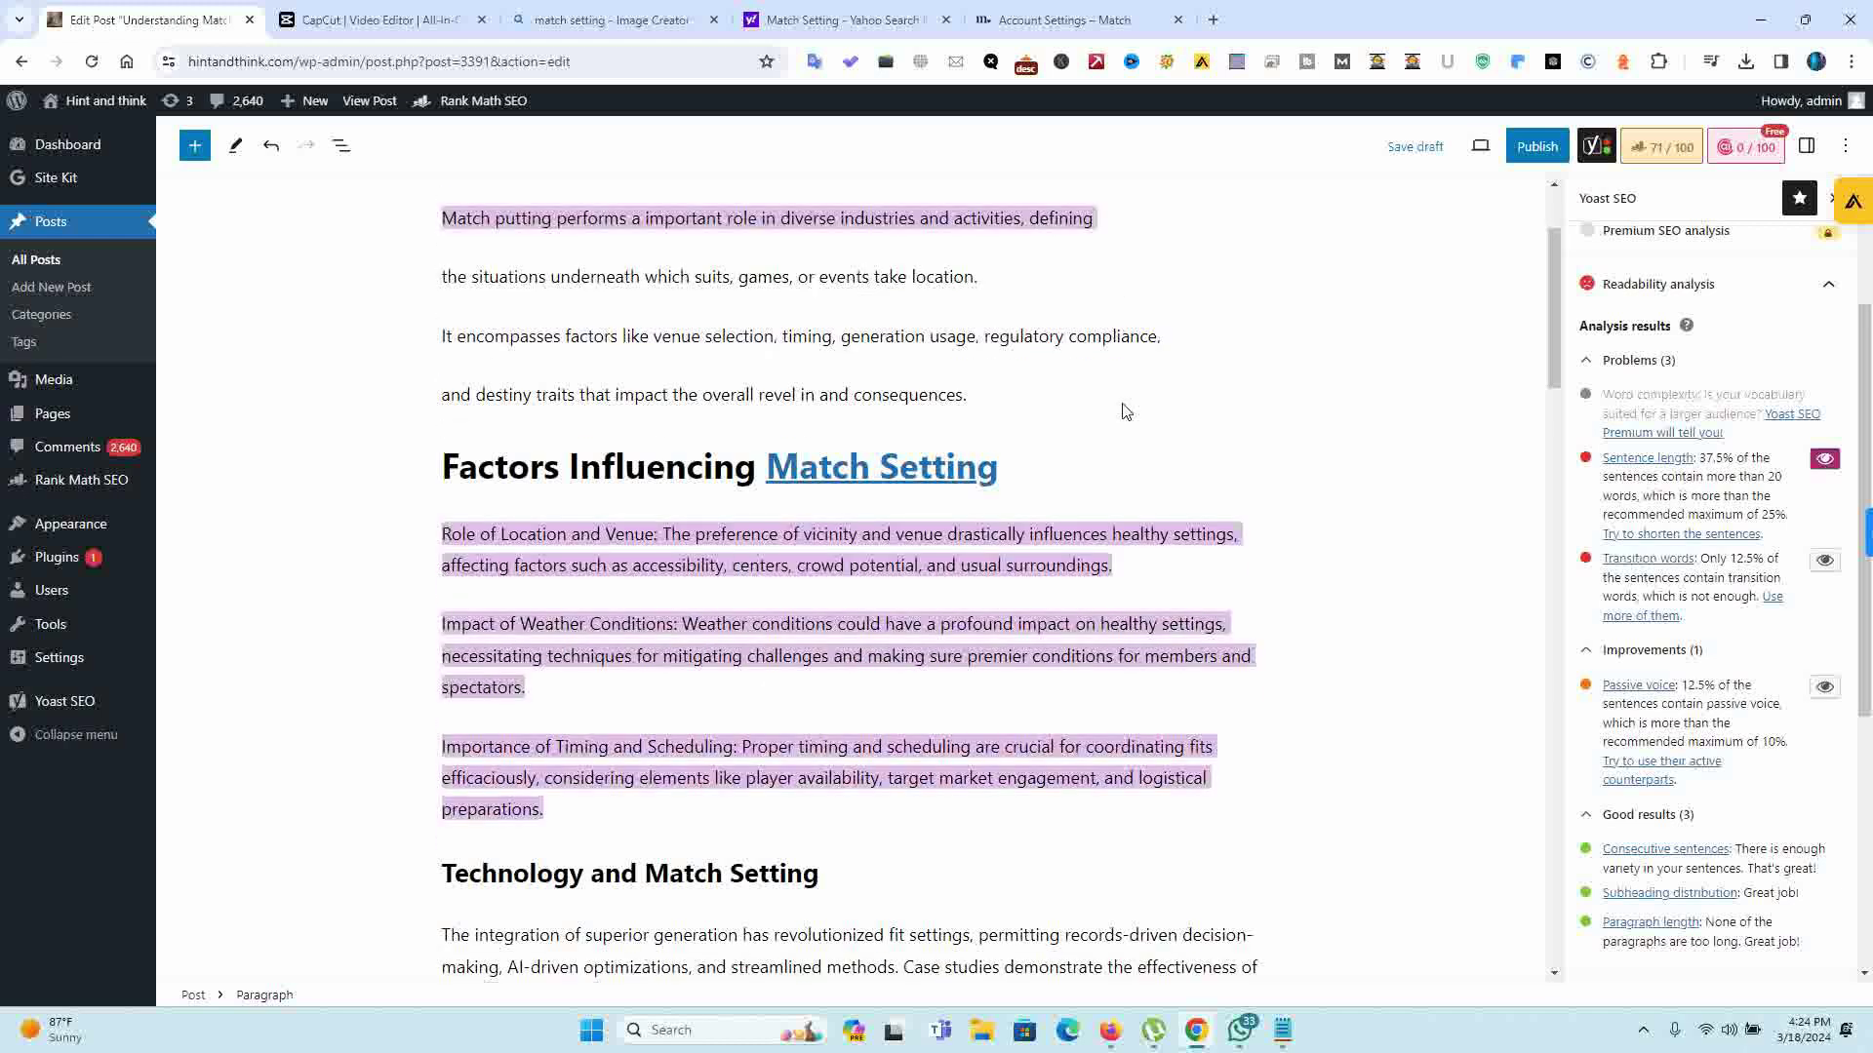
# Step: Split the "Importance of Timing and Scheduling" text into two paragraphs before "target market engagement"
pyautogui.moveTo(1561, 300); pyautogui.dragTo(1550, 363)
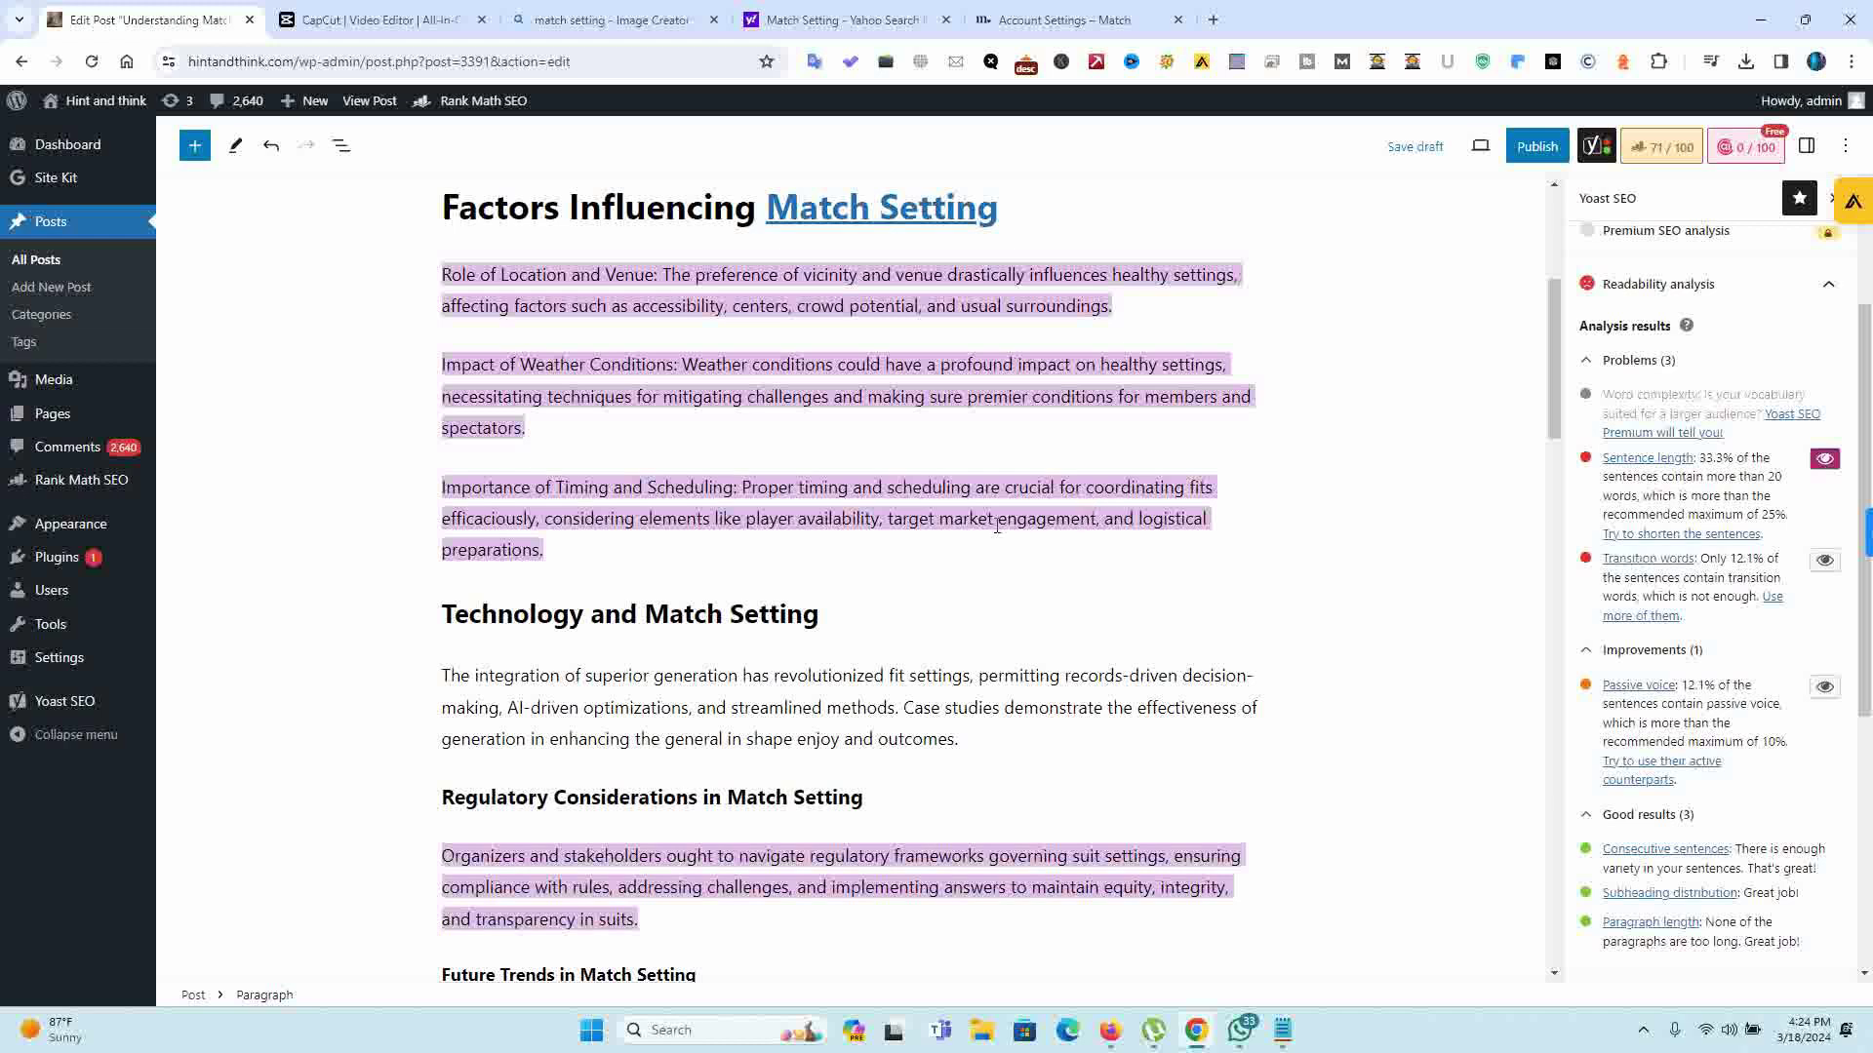
pyautogui.click(889, 526)
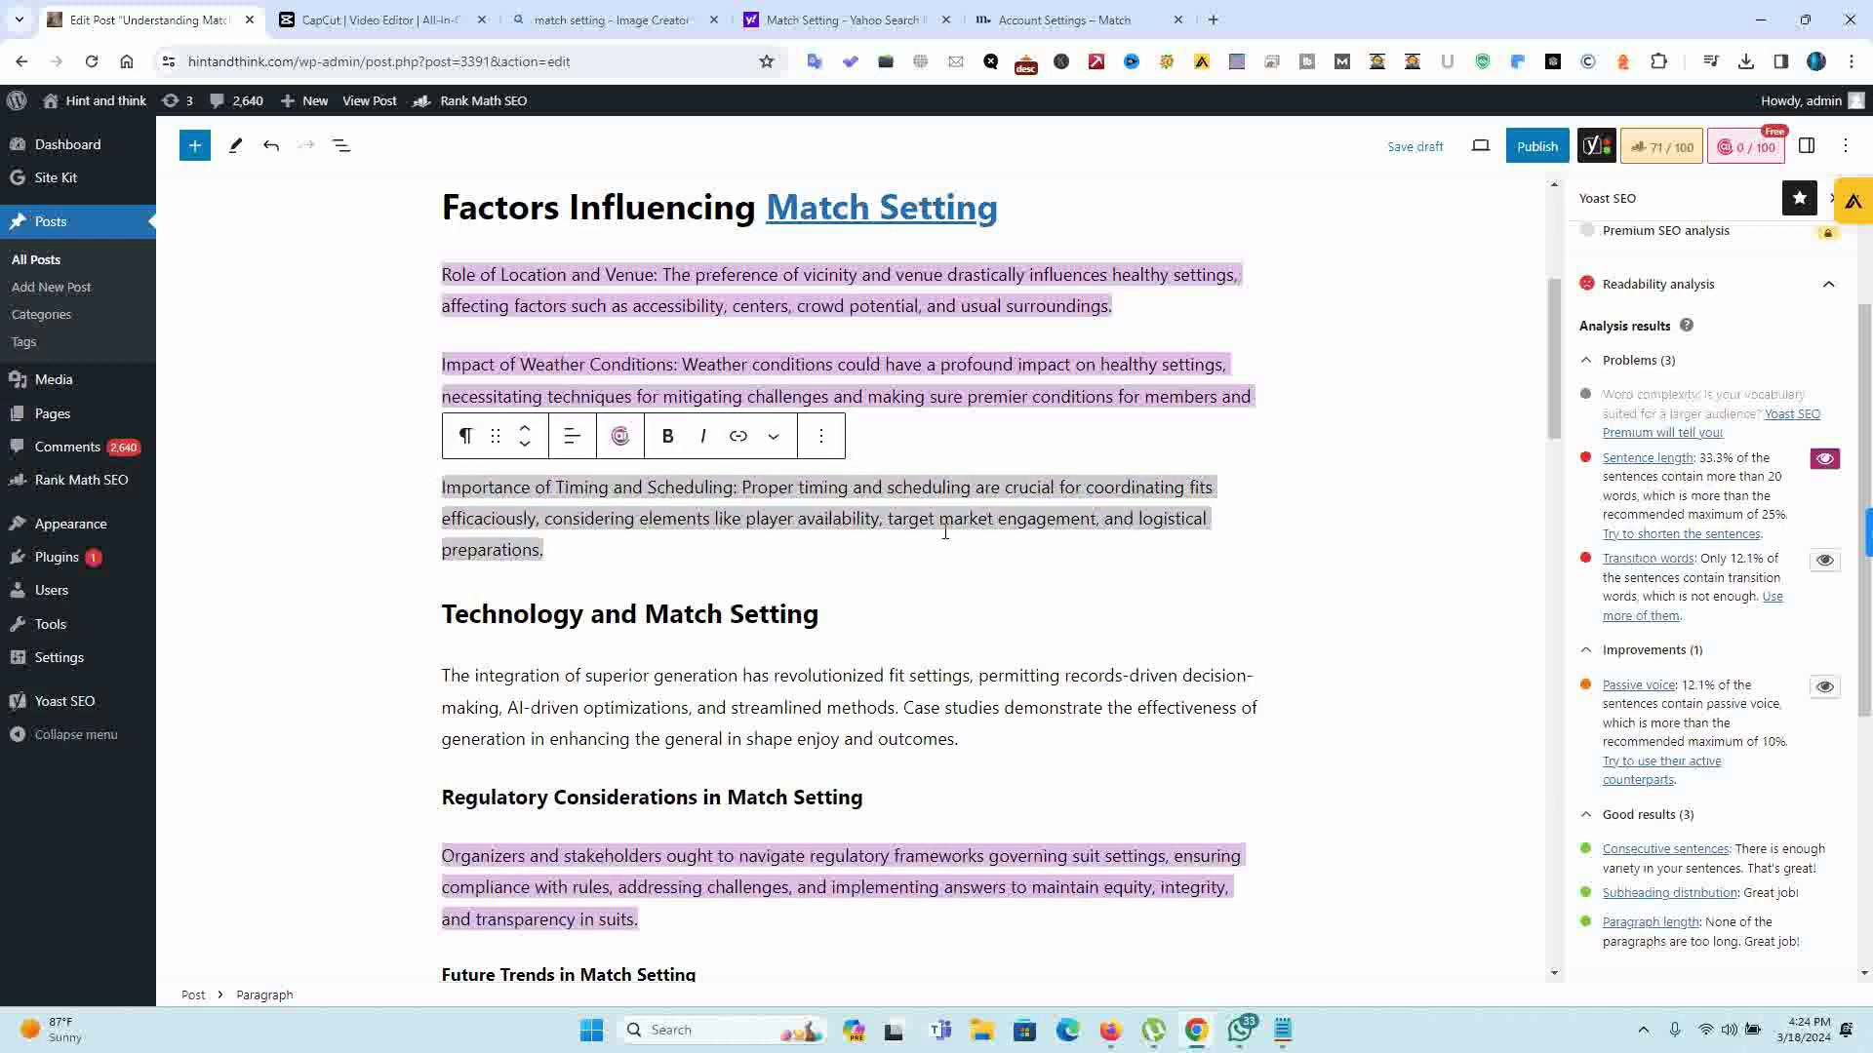
pyautogui.press('Return')
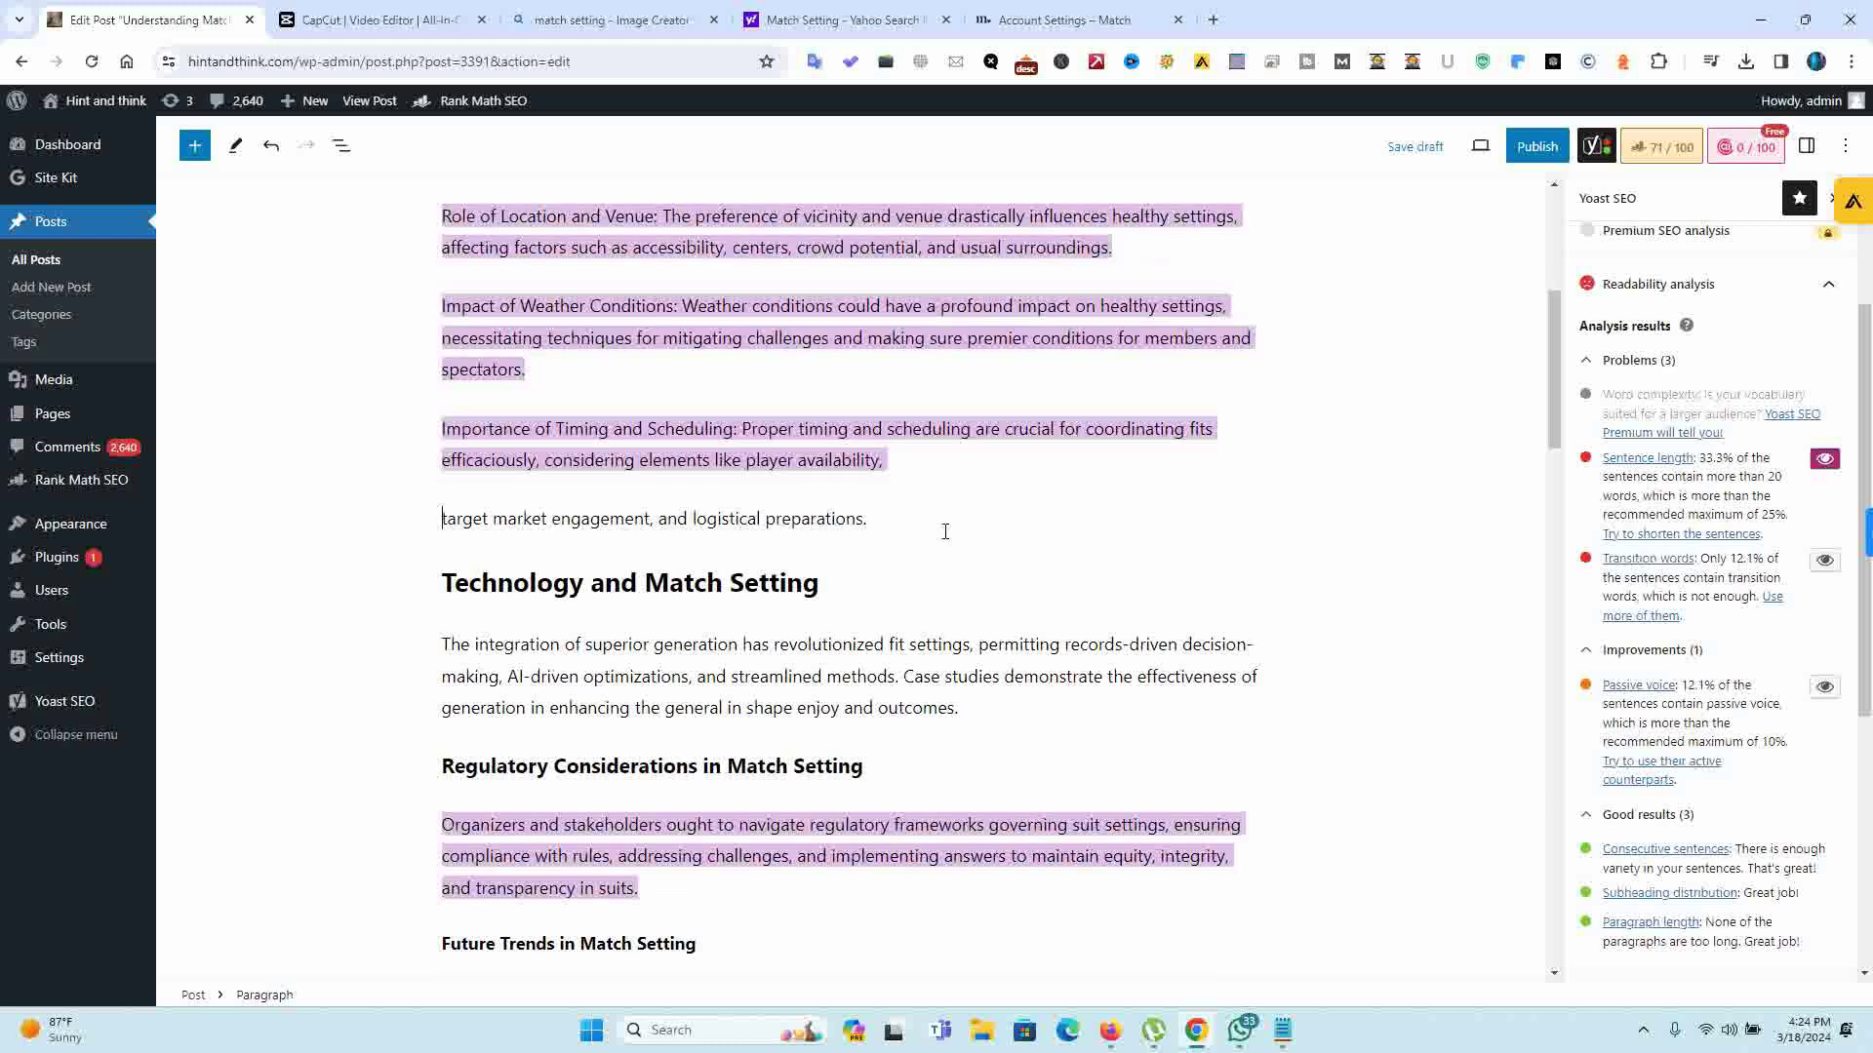
pyautogui.click(1057, 431)
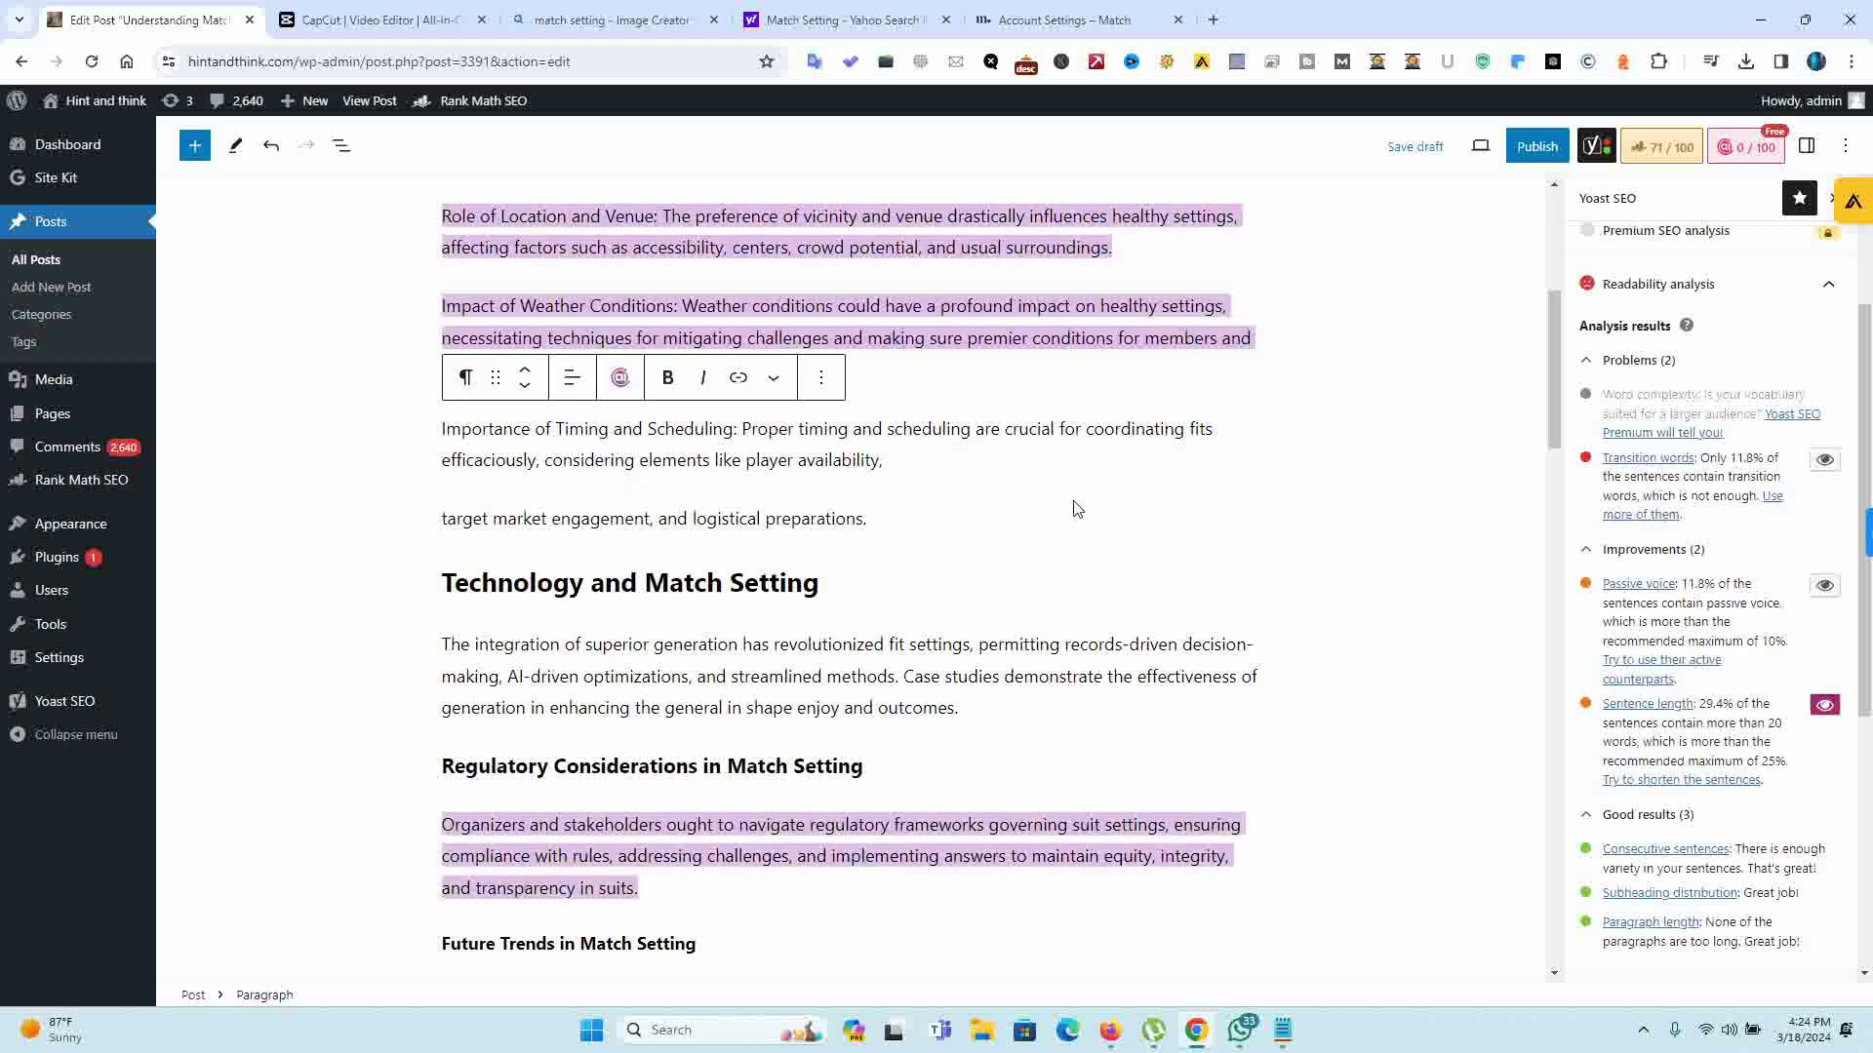
# Step: Split the "Regulatory Considerations in Match Setting" text into two paragraphs before "to maintain equity"
pyautogui.scroll(-2, 1551, 413)
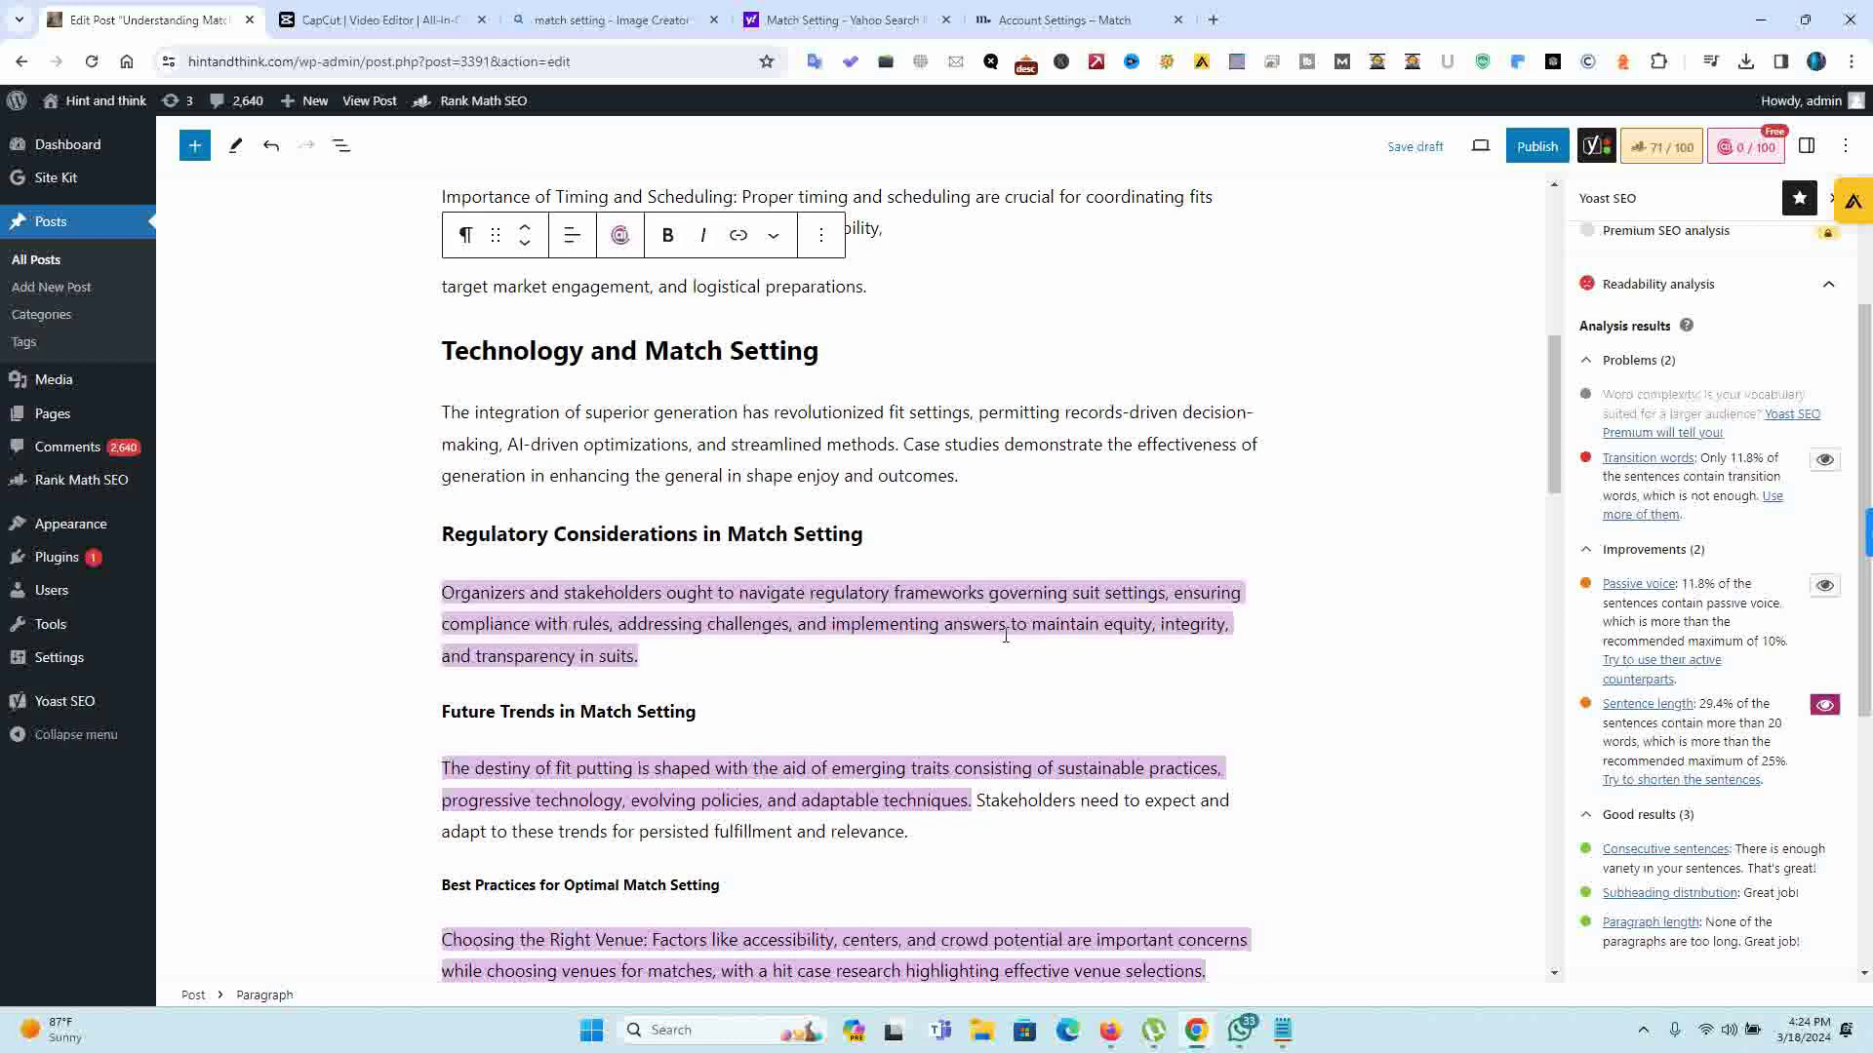
pyautogui.click(1063, 636)
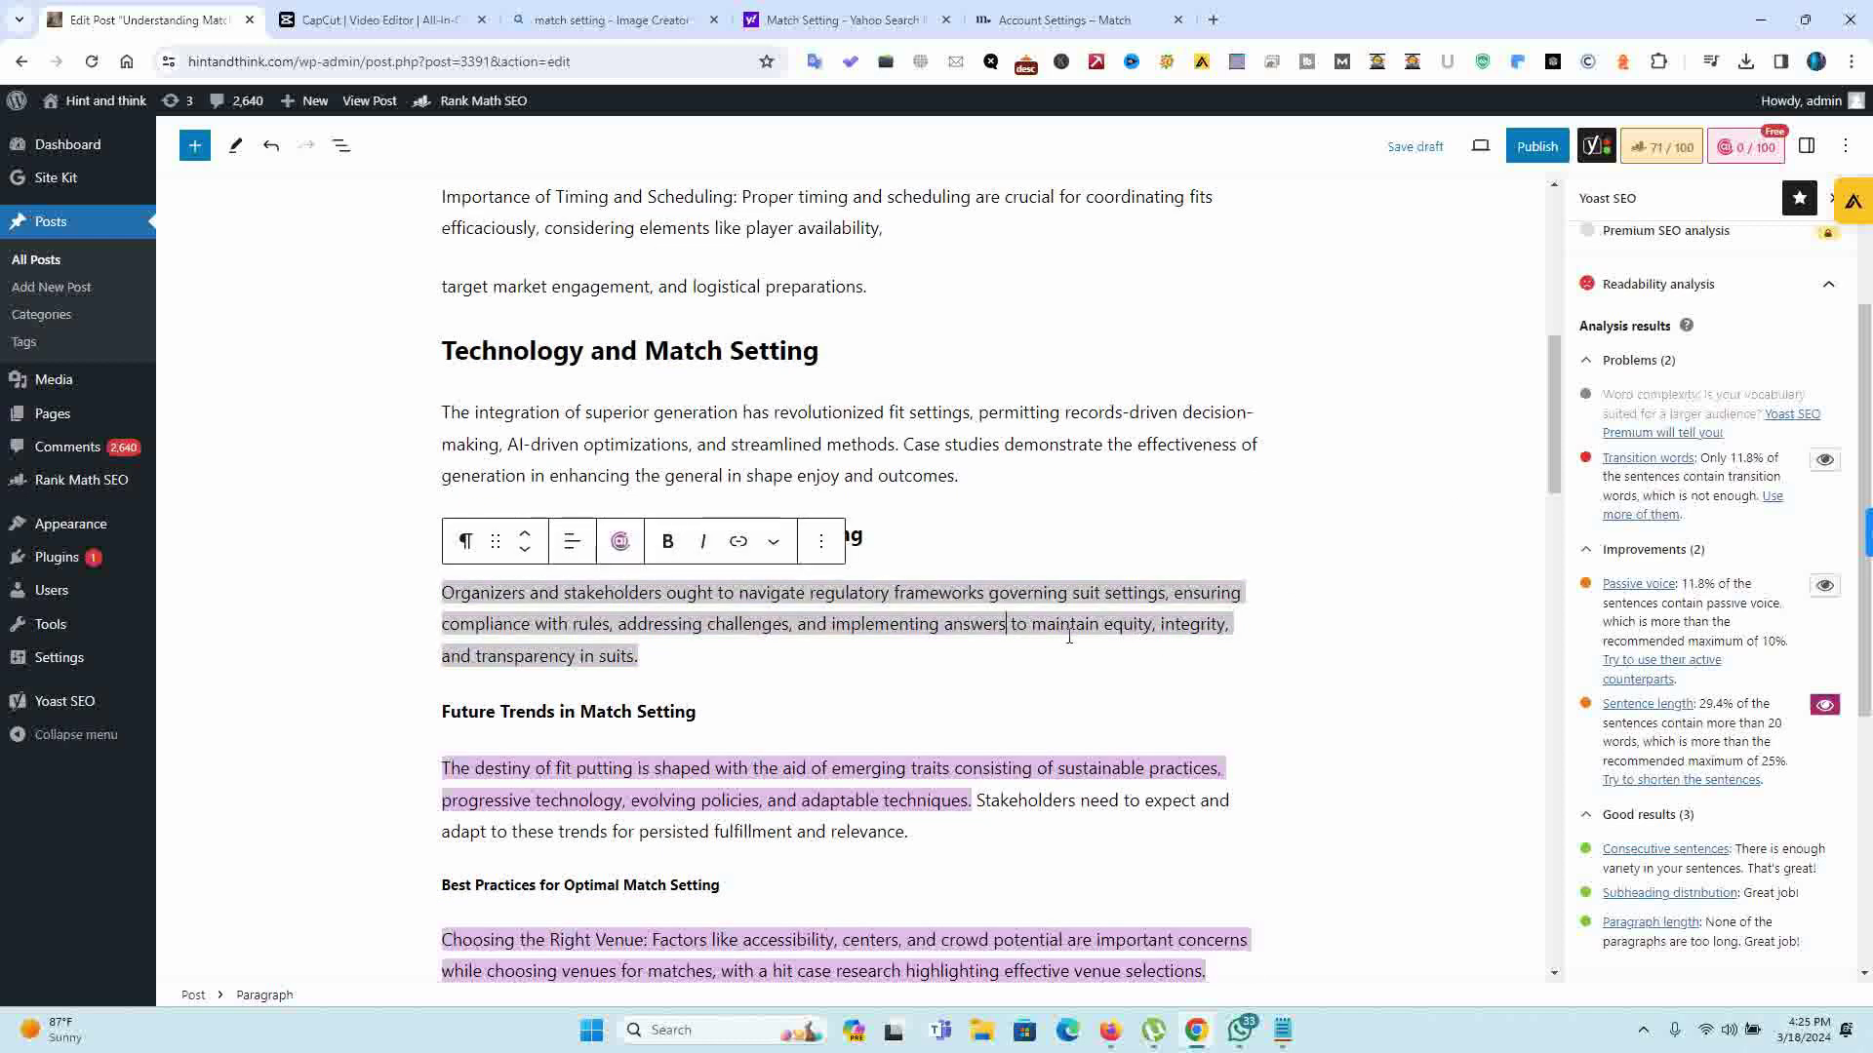
pyautogui.press('Return')
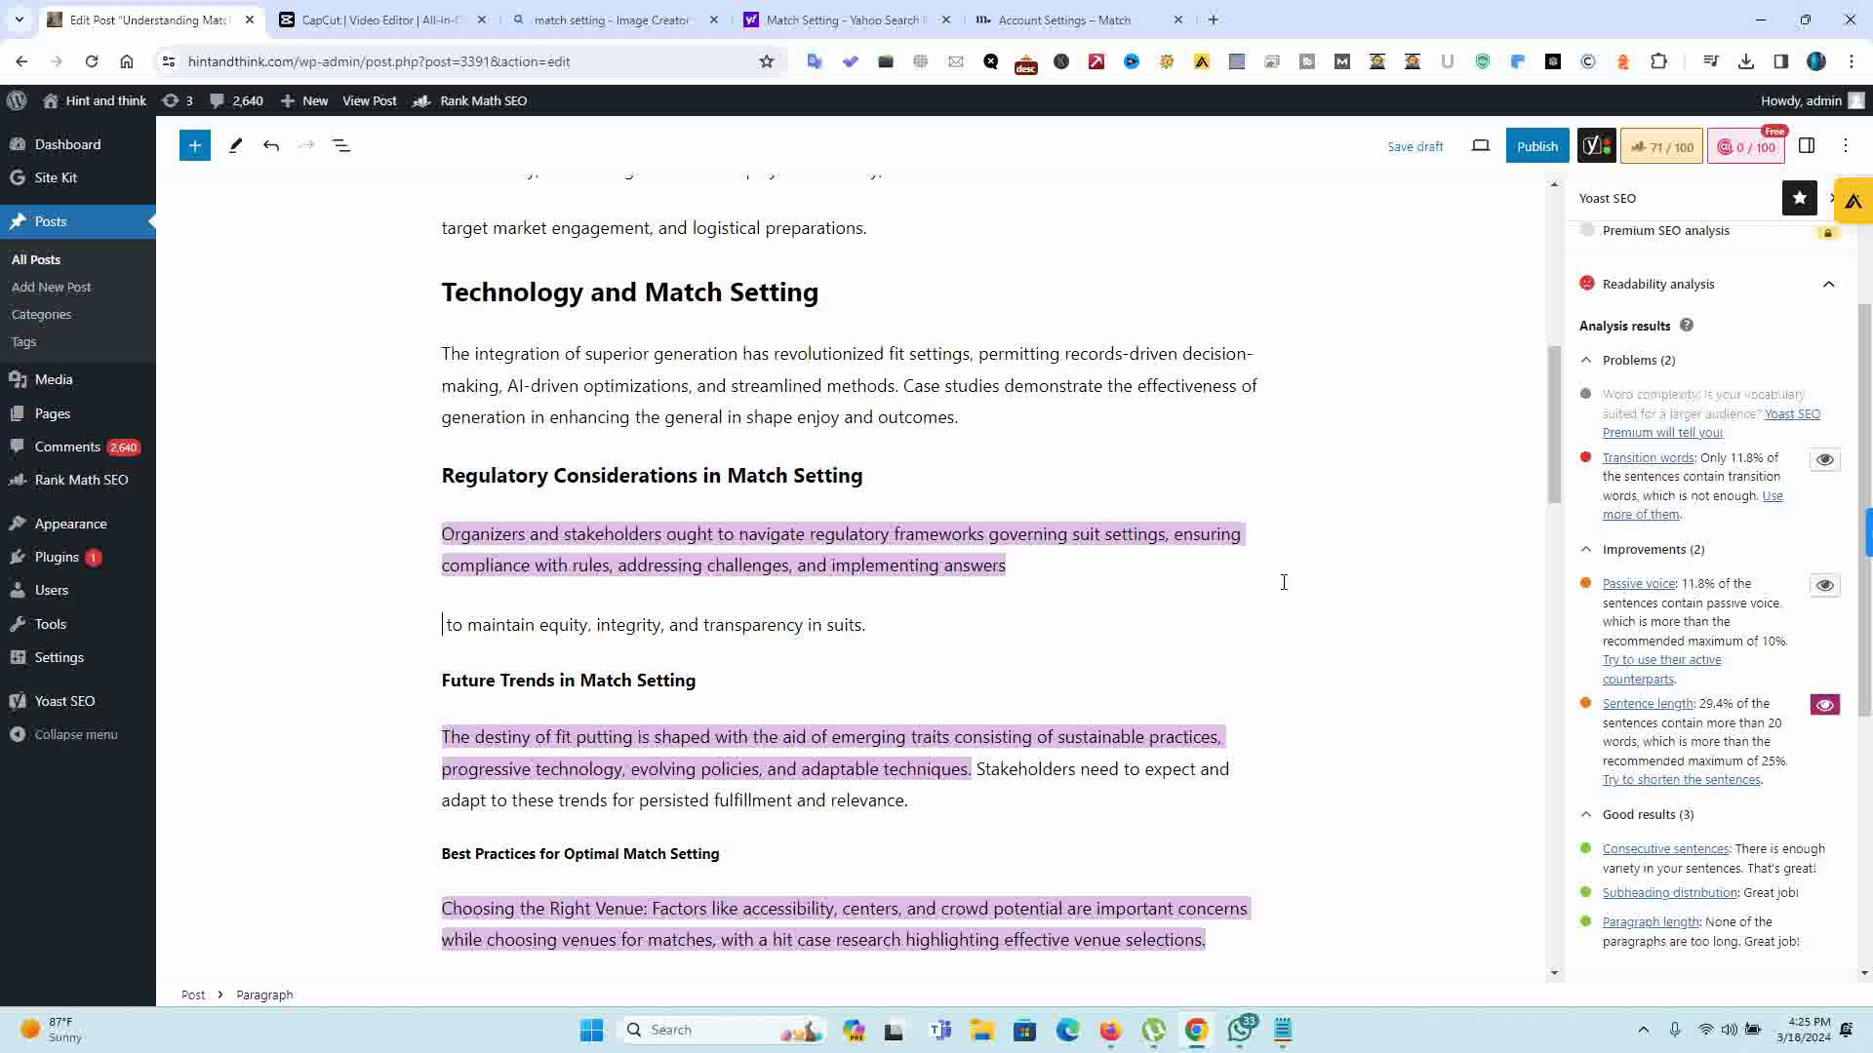
pyautogui.click(1329, 574)
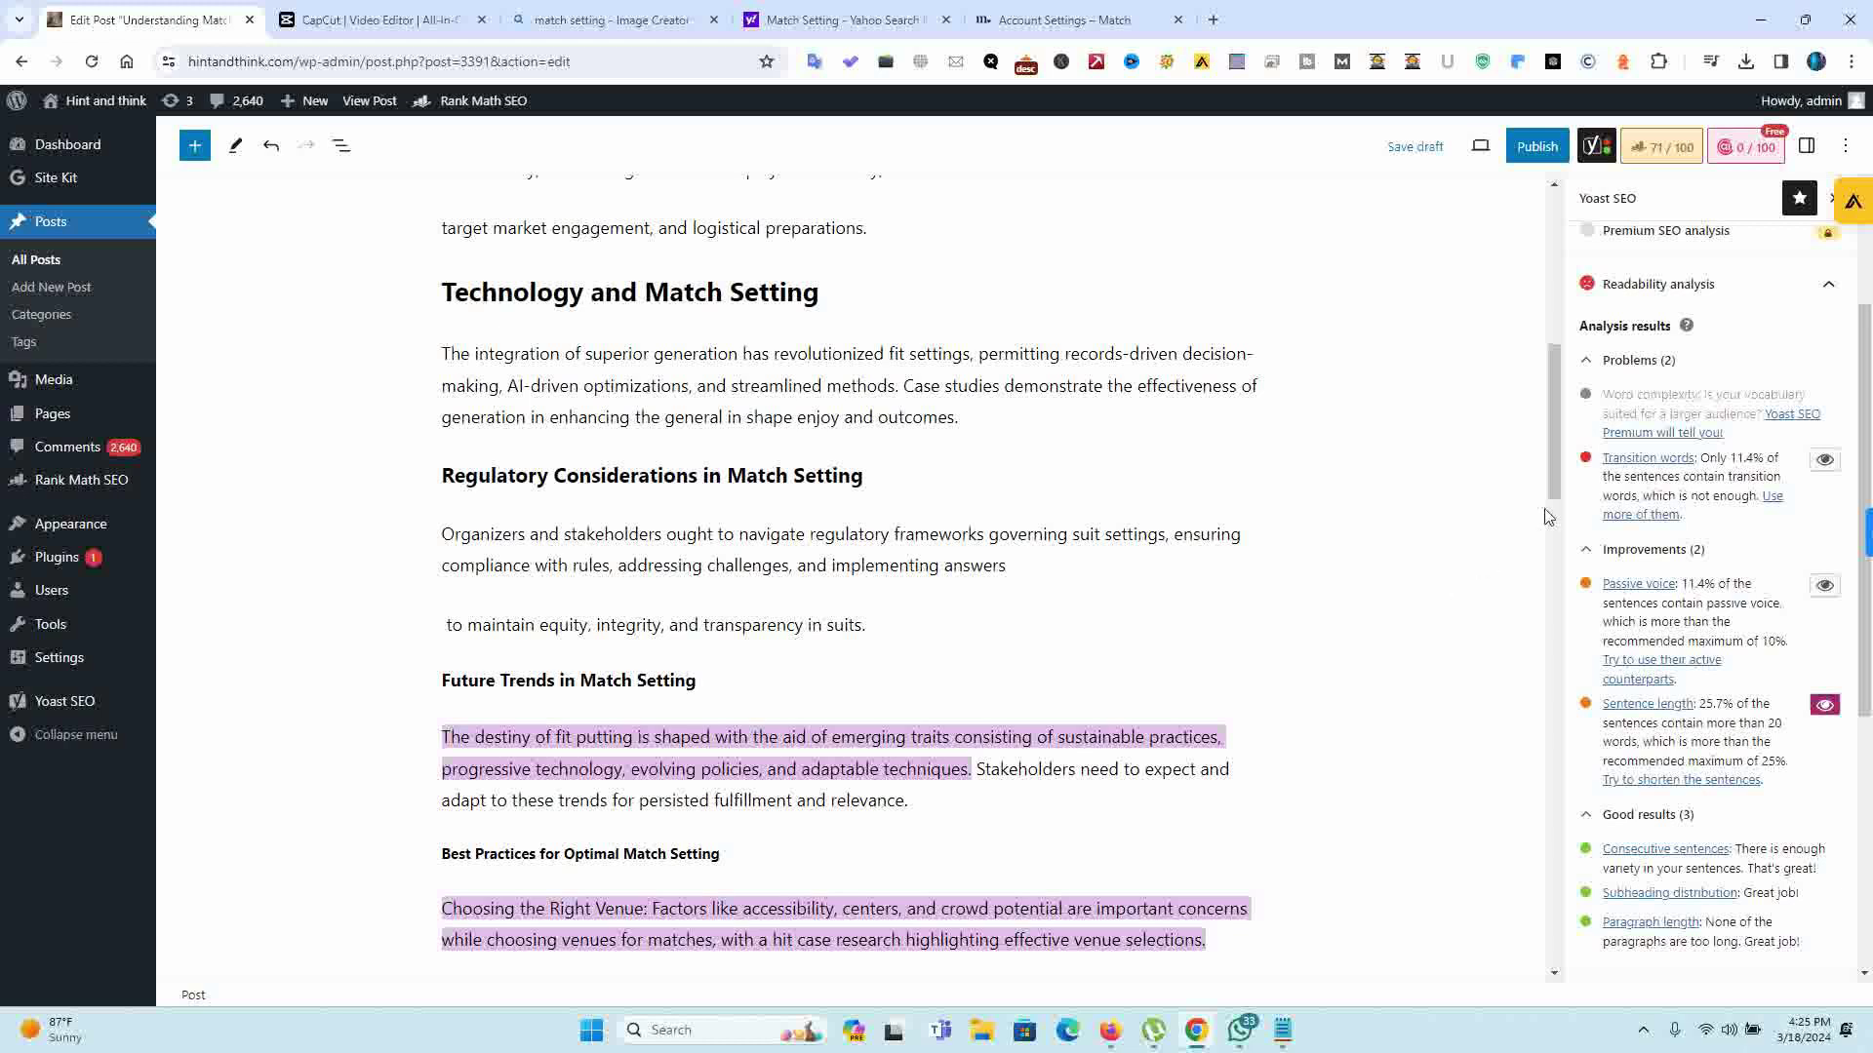
# Step: Split the "Choosing the Right Venue" text into two paragraphs before "with a hit case research"
pyautogui.moveTo(1553, 471); pyautogui.dragTo(1528, 551)
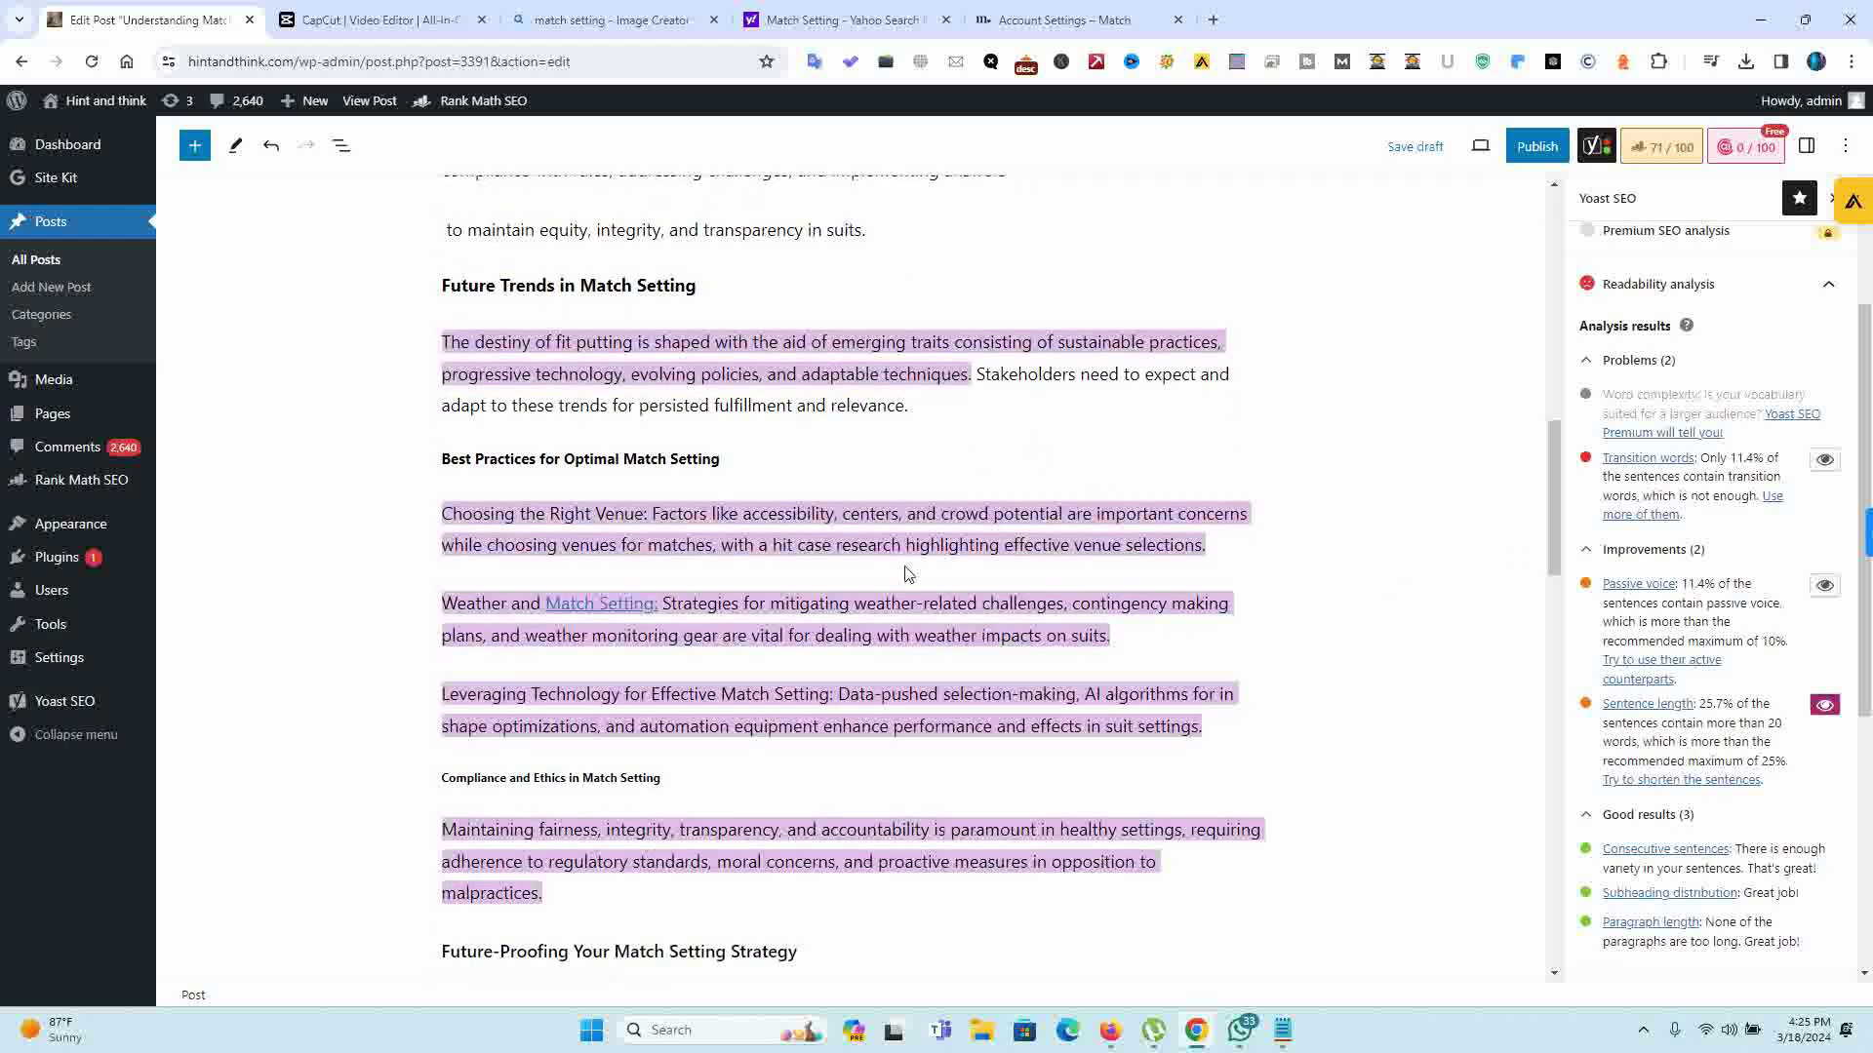
pyautogui.click(726, 554)
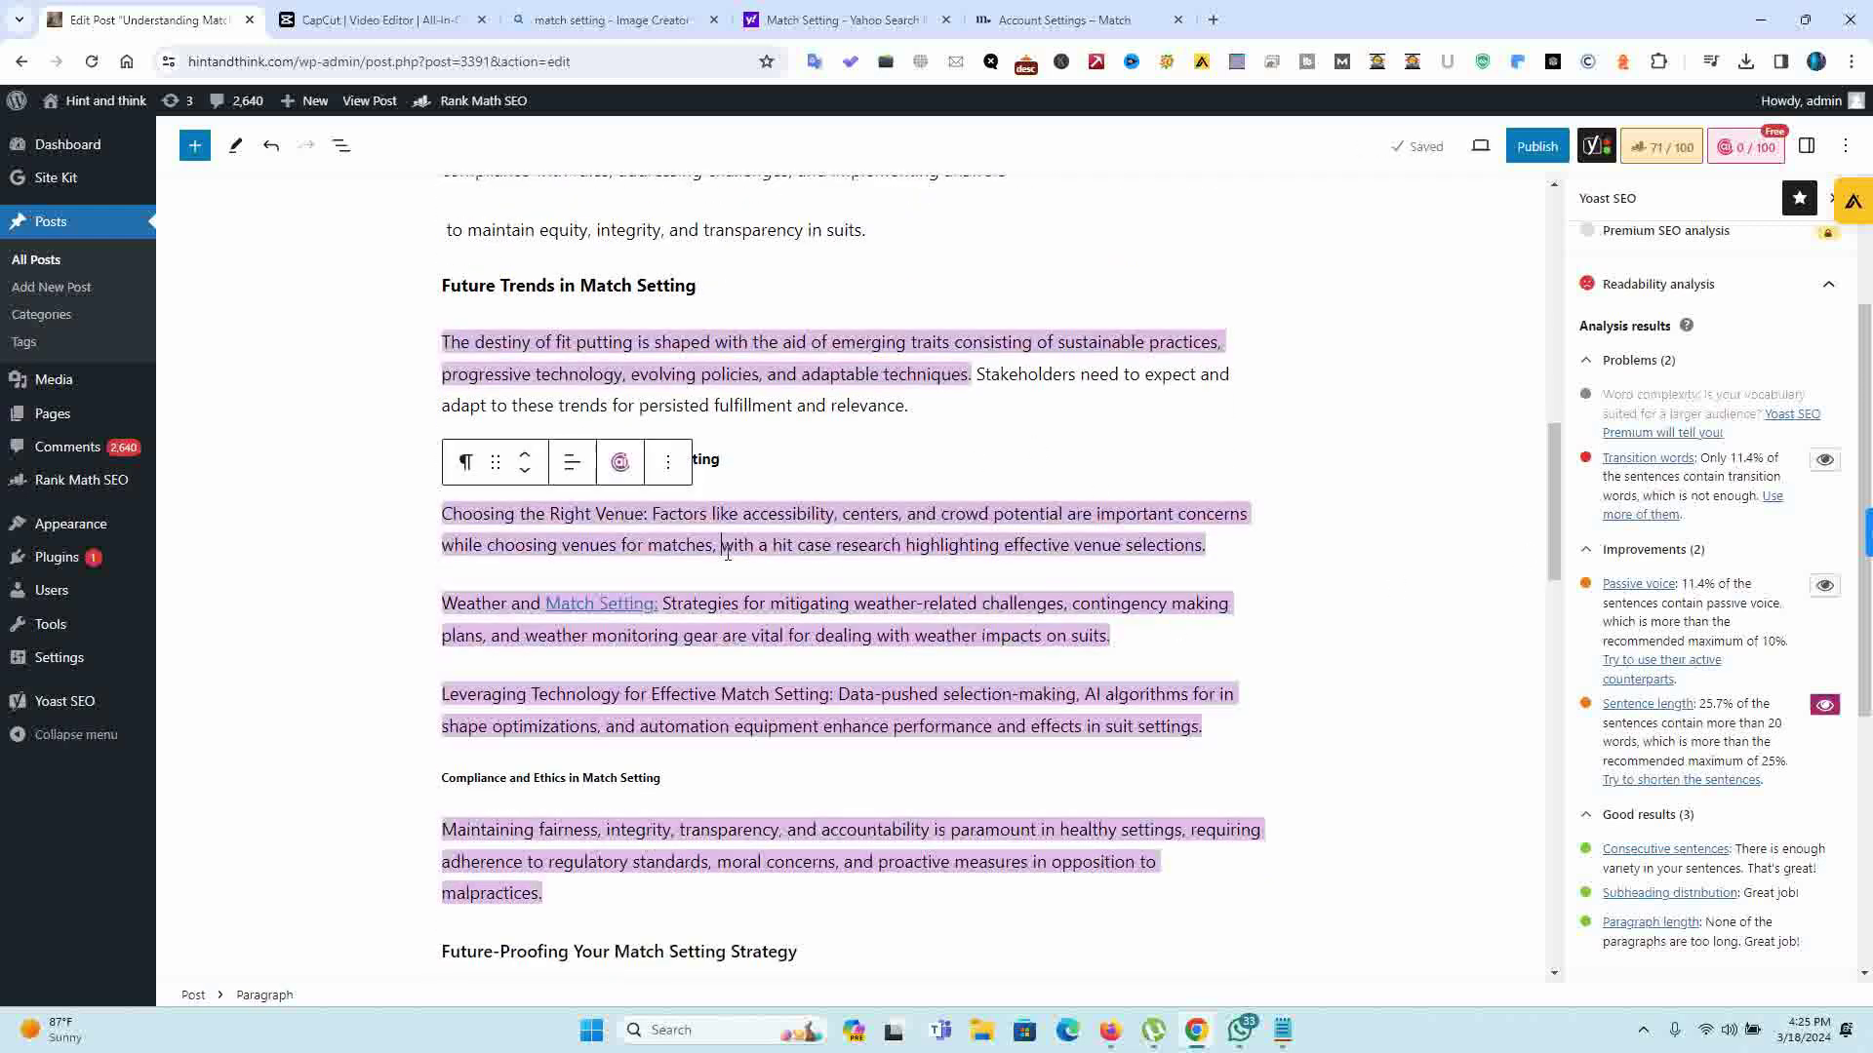
pyautogui.press('Return')
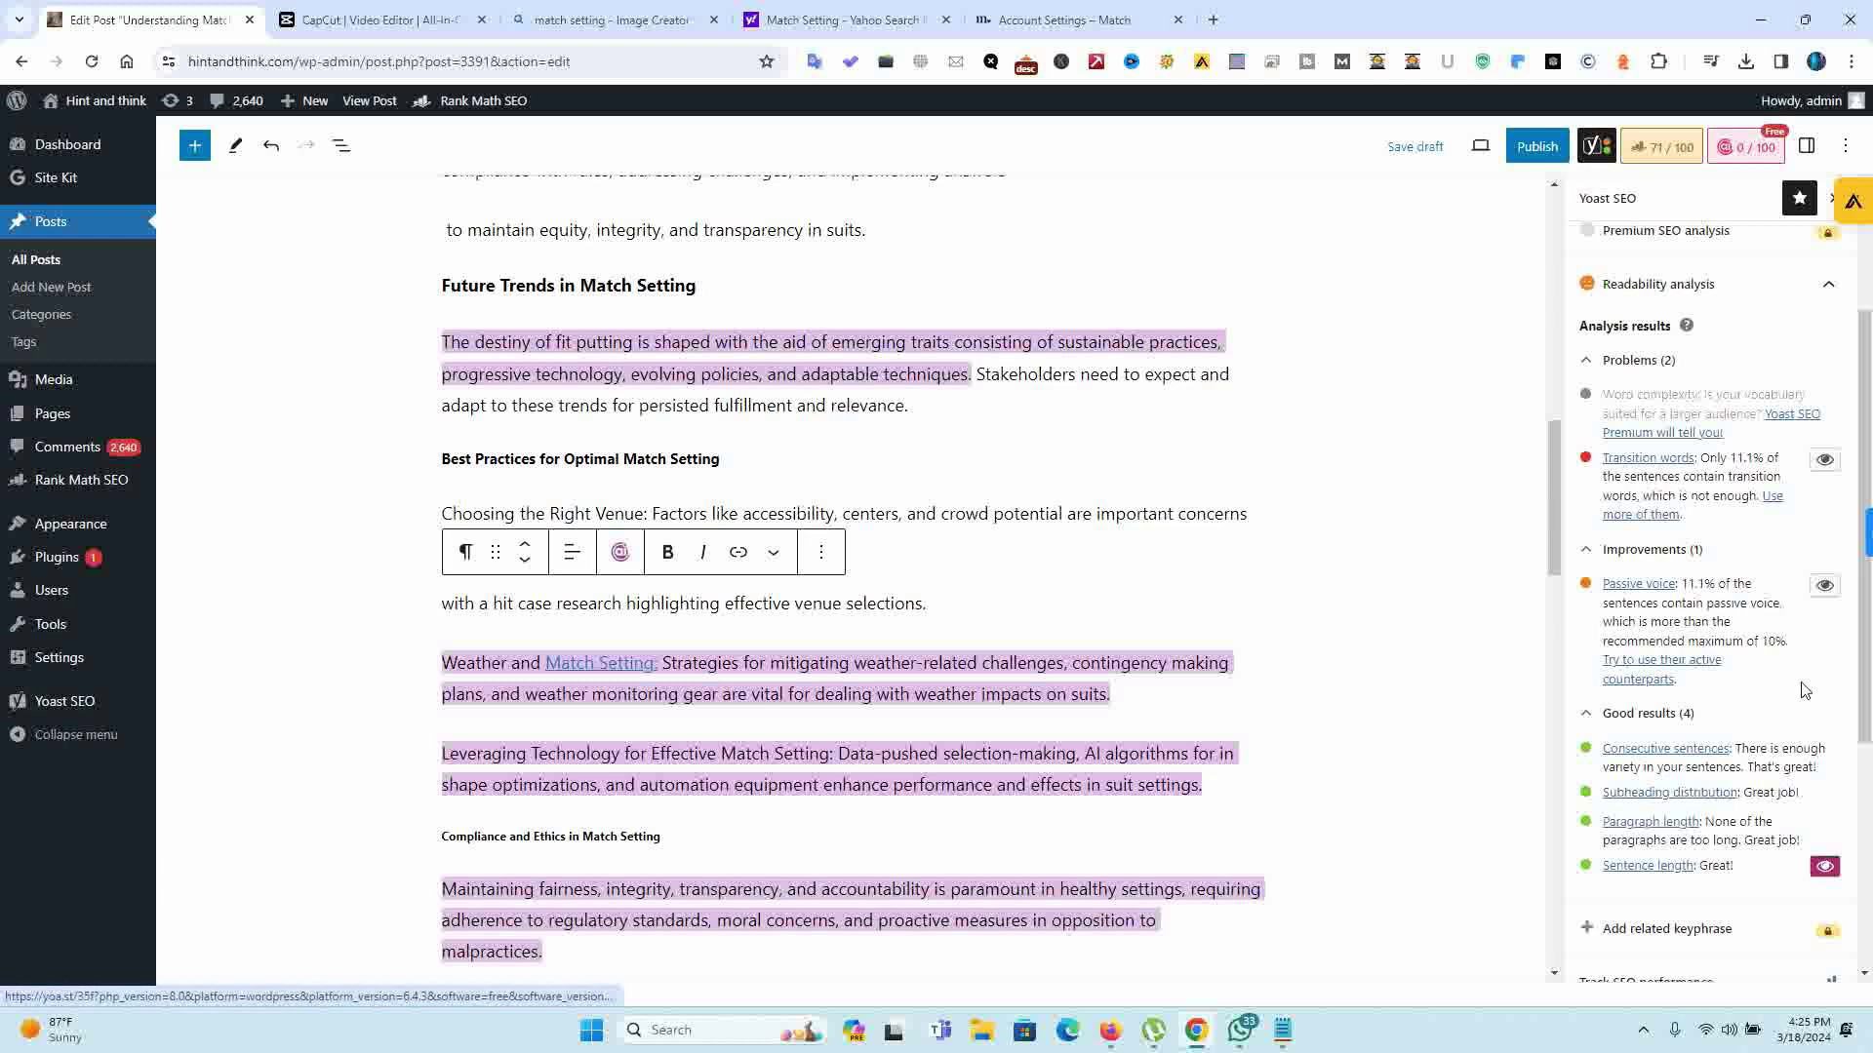
# Step: Remove the Sentence length highlighting from the post and highlight the sentences flagged under Passive voice instead
pyautogui.click(1806, 860)
pyautogui.click(1824, 867)
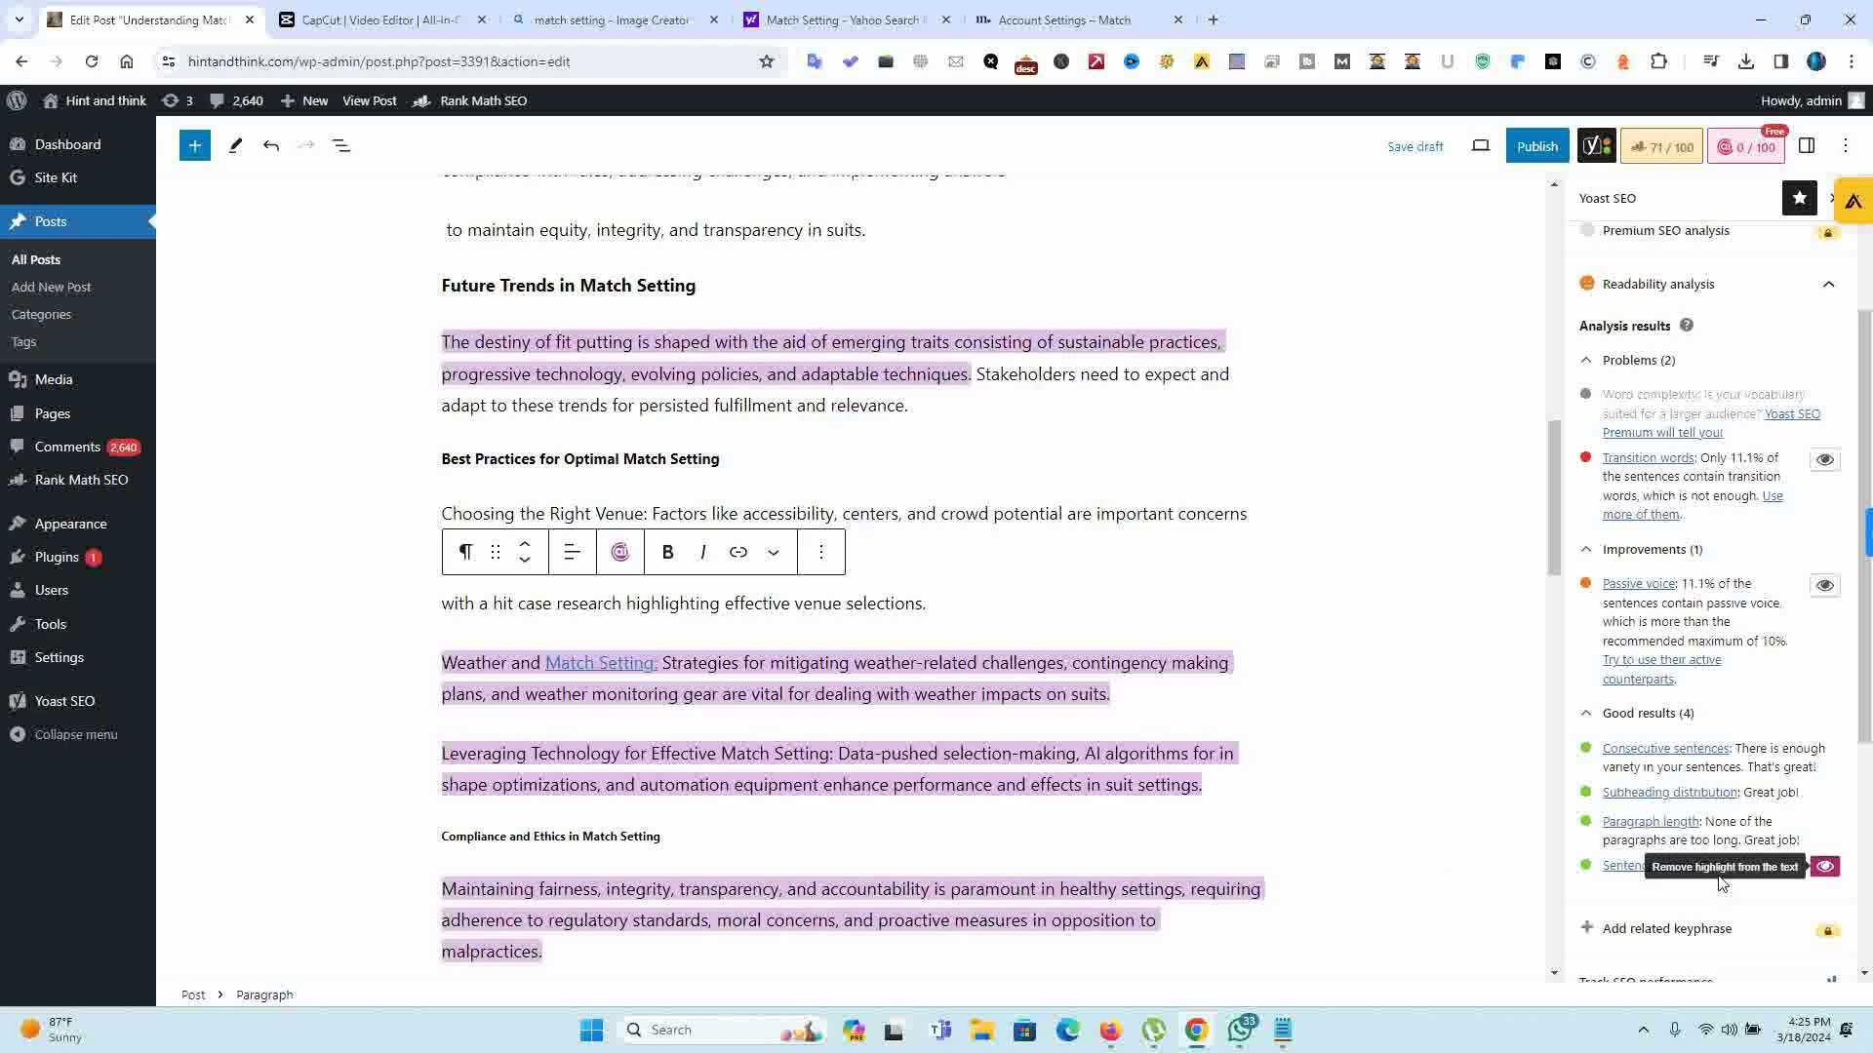
pyautogui.click(1824, 867)
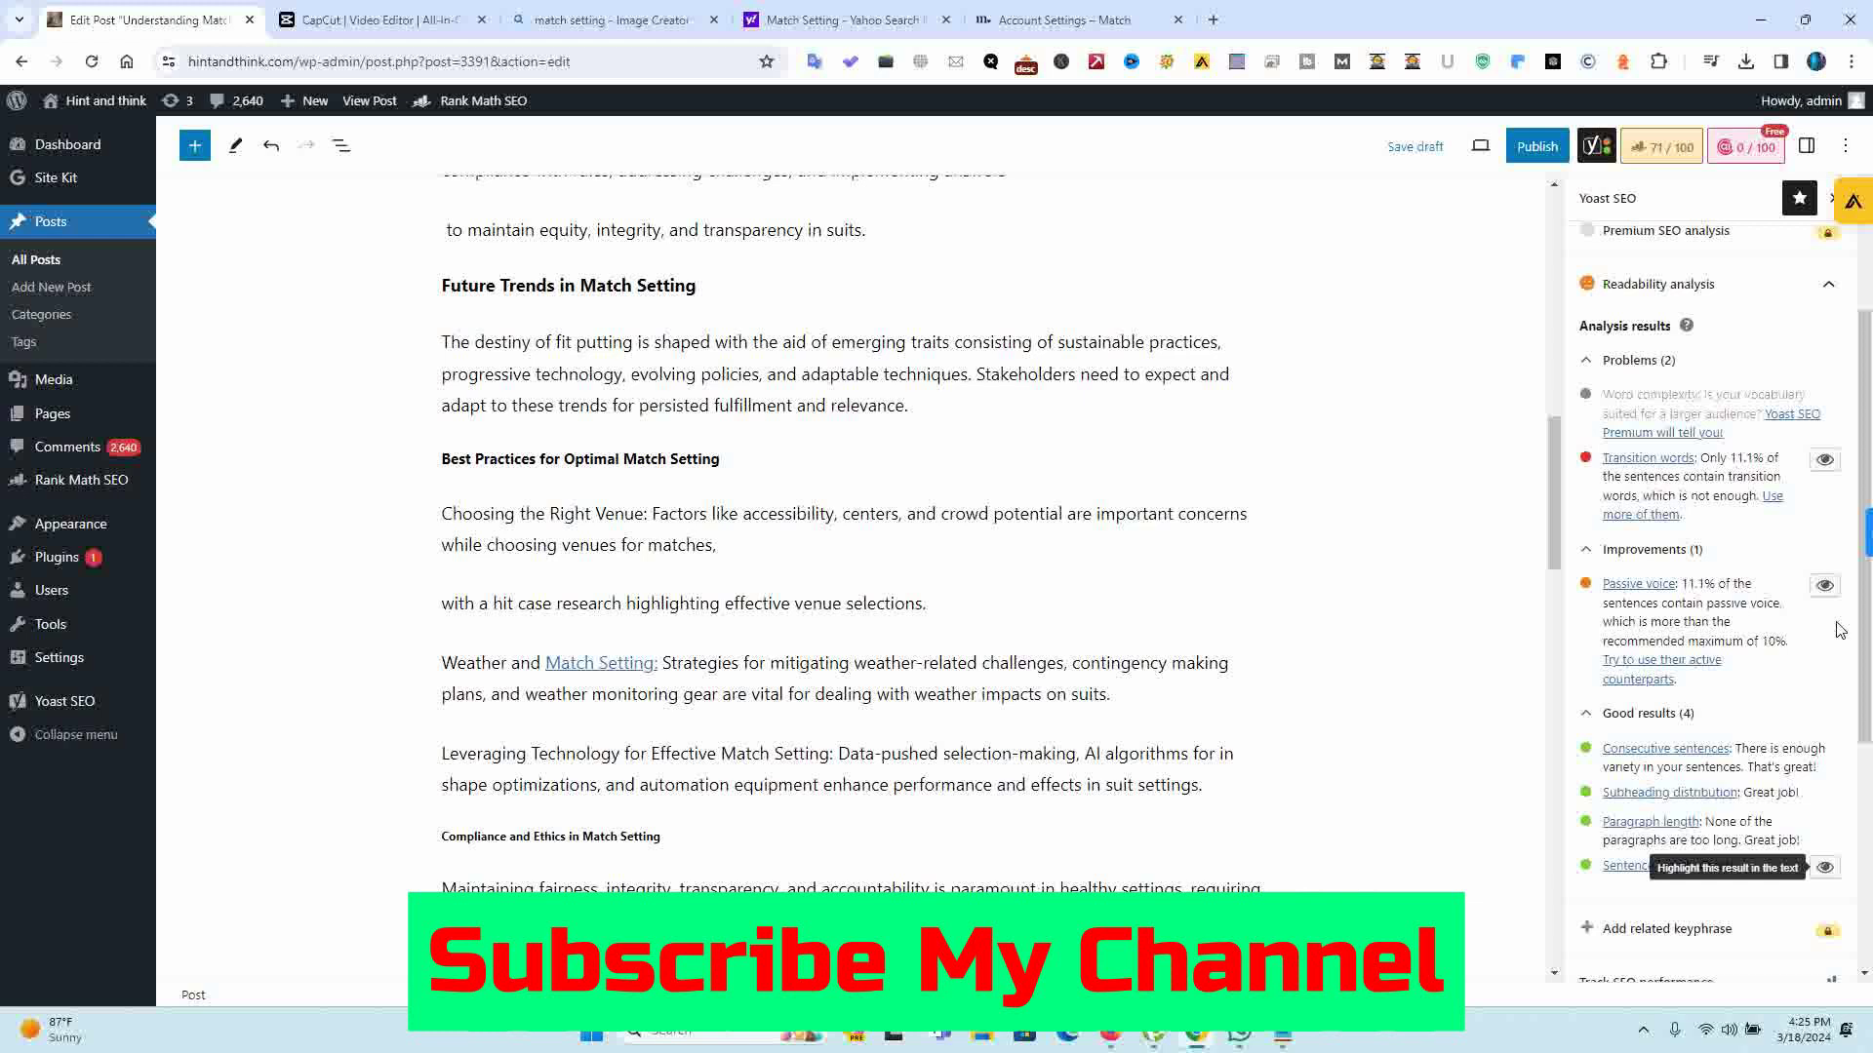
pyautogui.click(1825, 586)
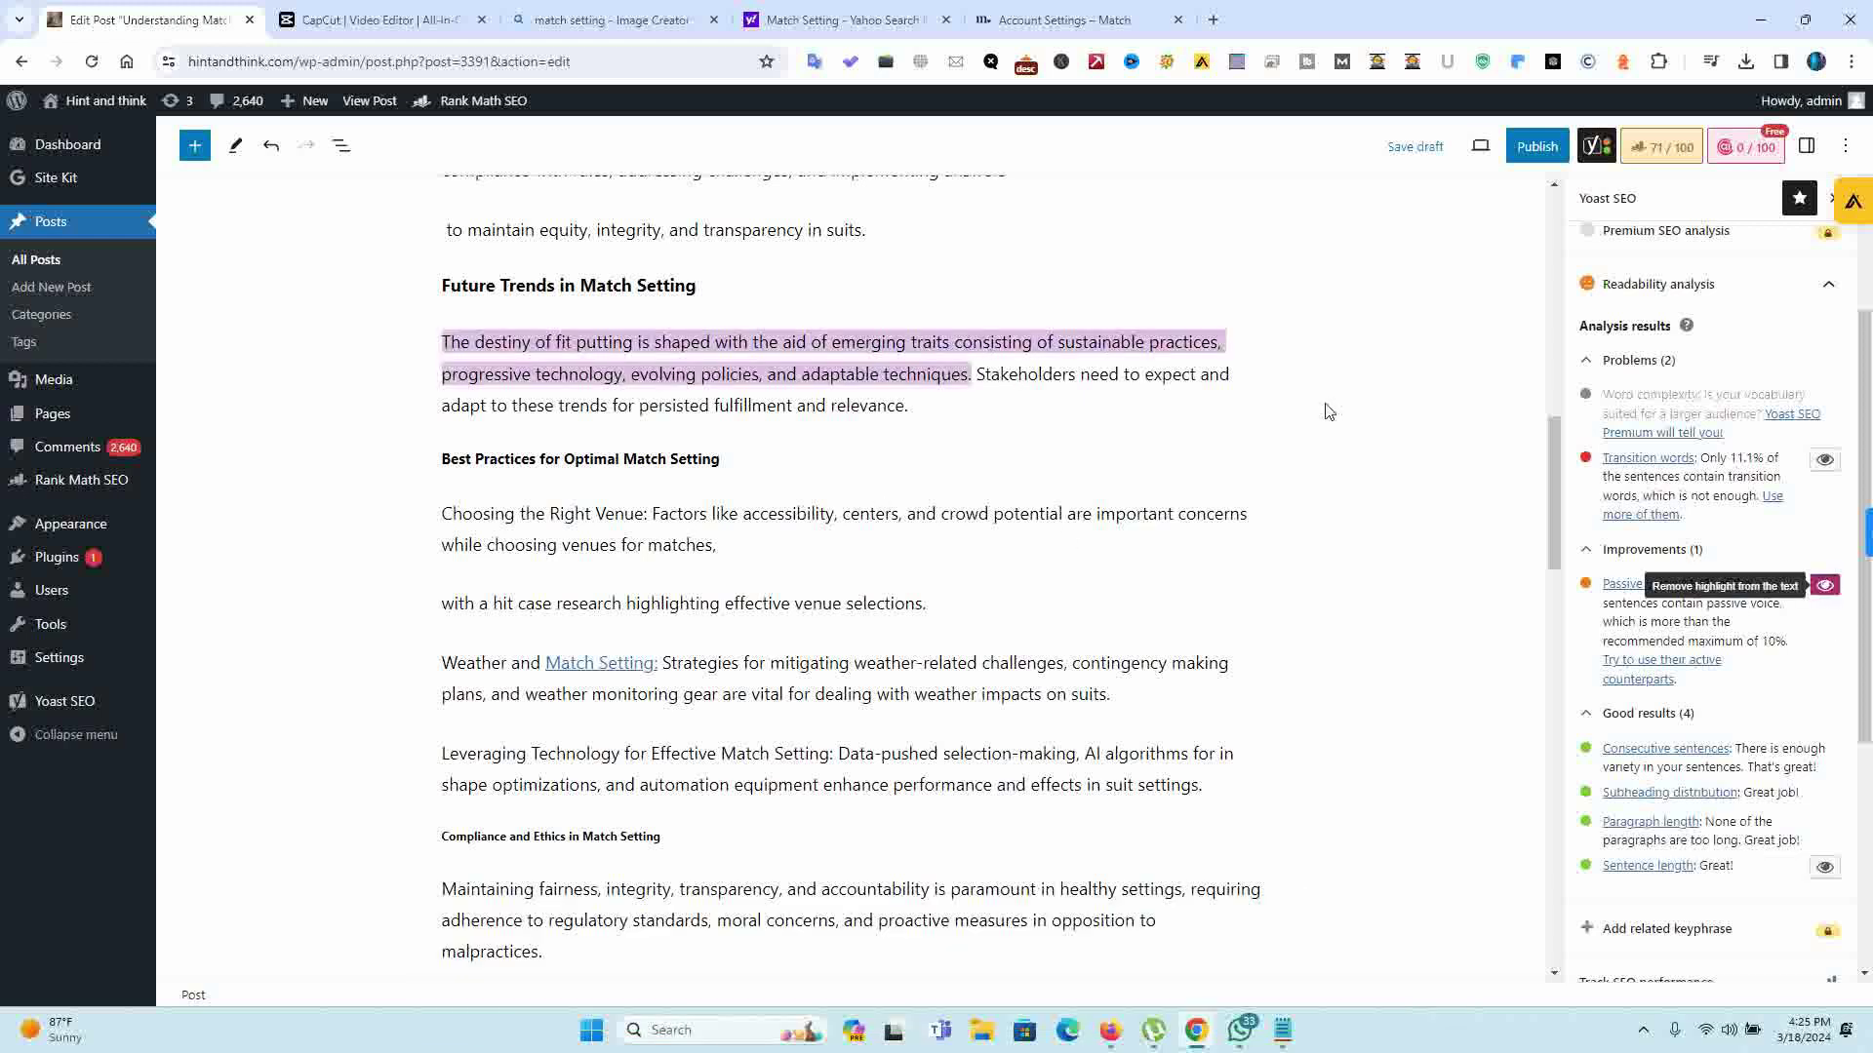
# Step: Delete the words from "By thinking about factors" through "optimum" in the Conclusion's flagged passive sentence
pyautogui.moveTo(1553, 486); pyautogui.dragTo(1517, 607)
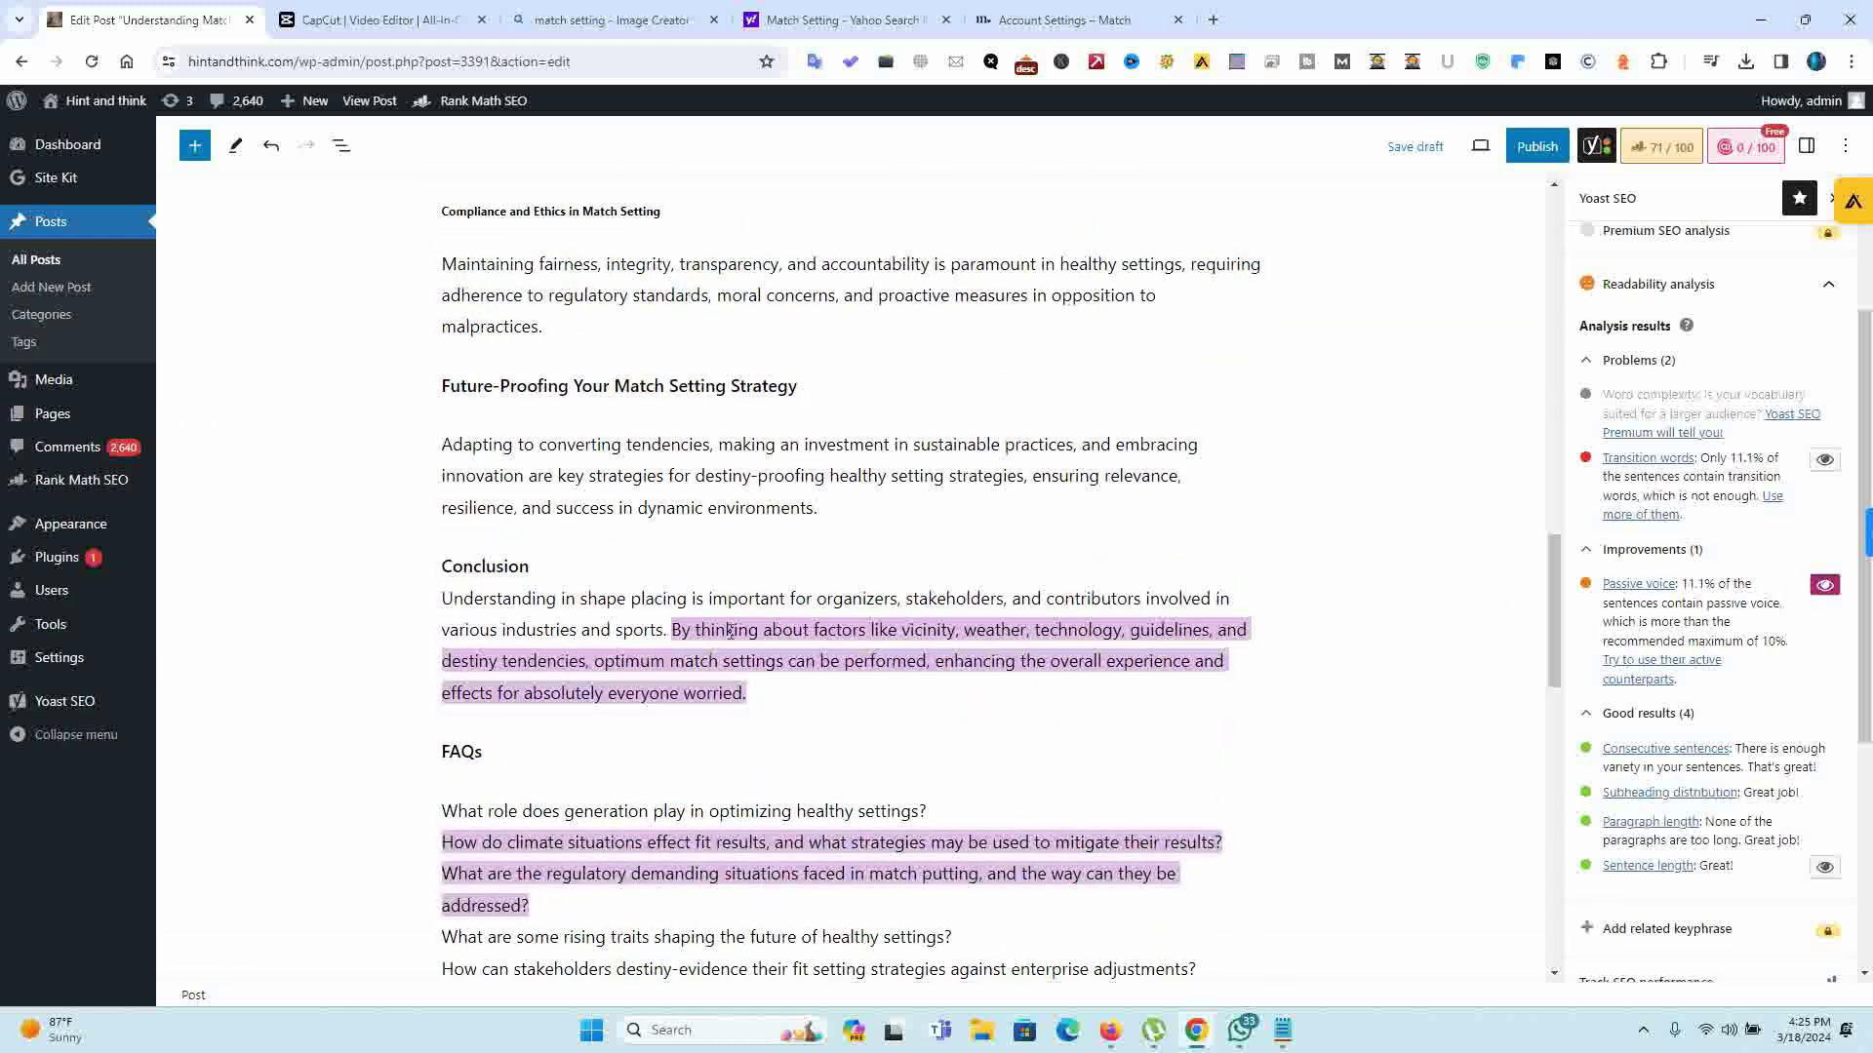
pyautogui.click(672, 630)
pyautogui.moveTo(672, 629); pyautogui.dragTo(672, 669)
pyautogui.press('BackSpace')
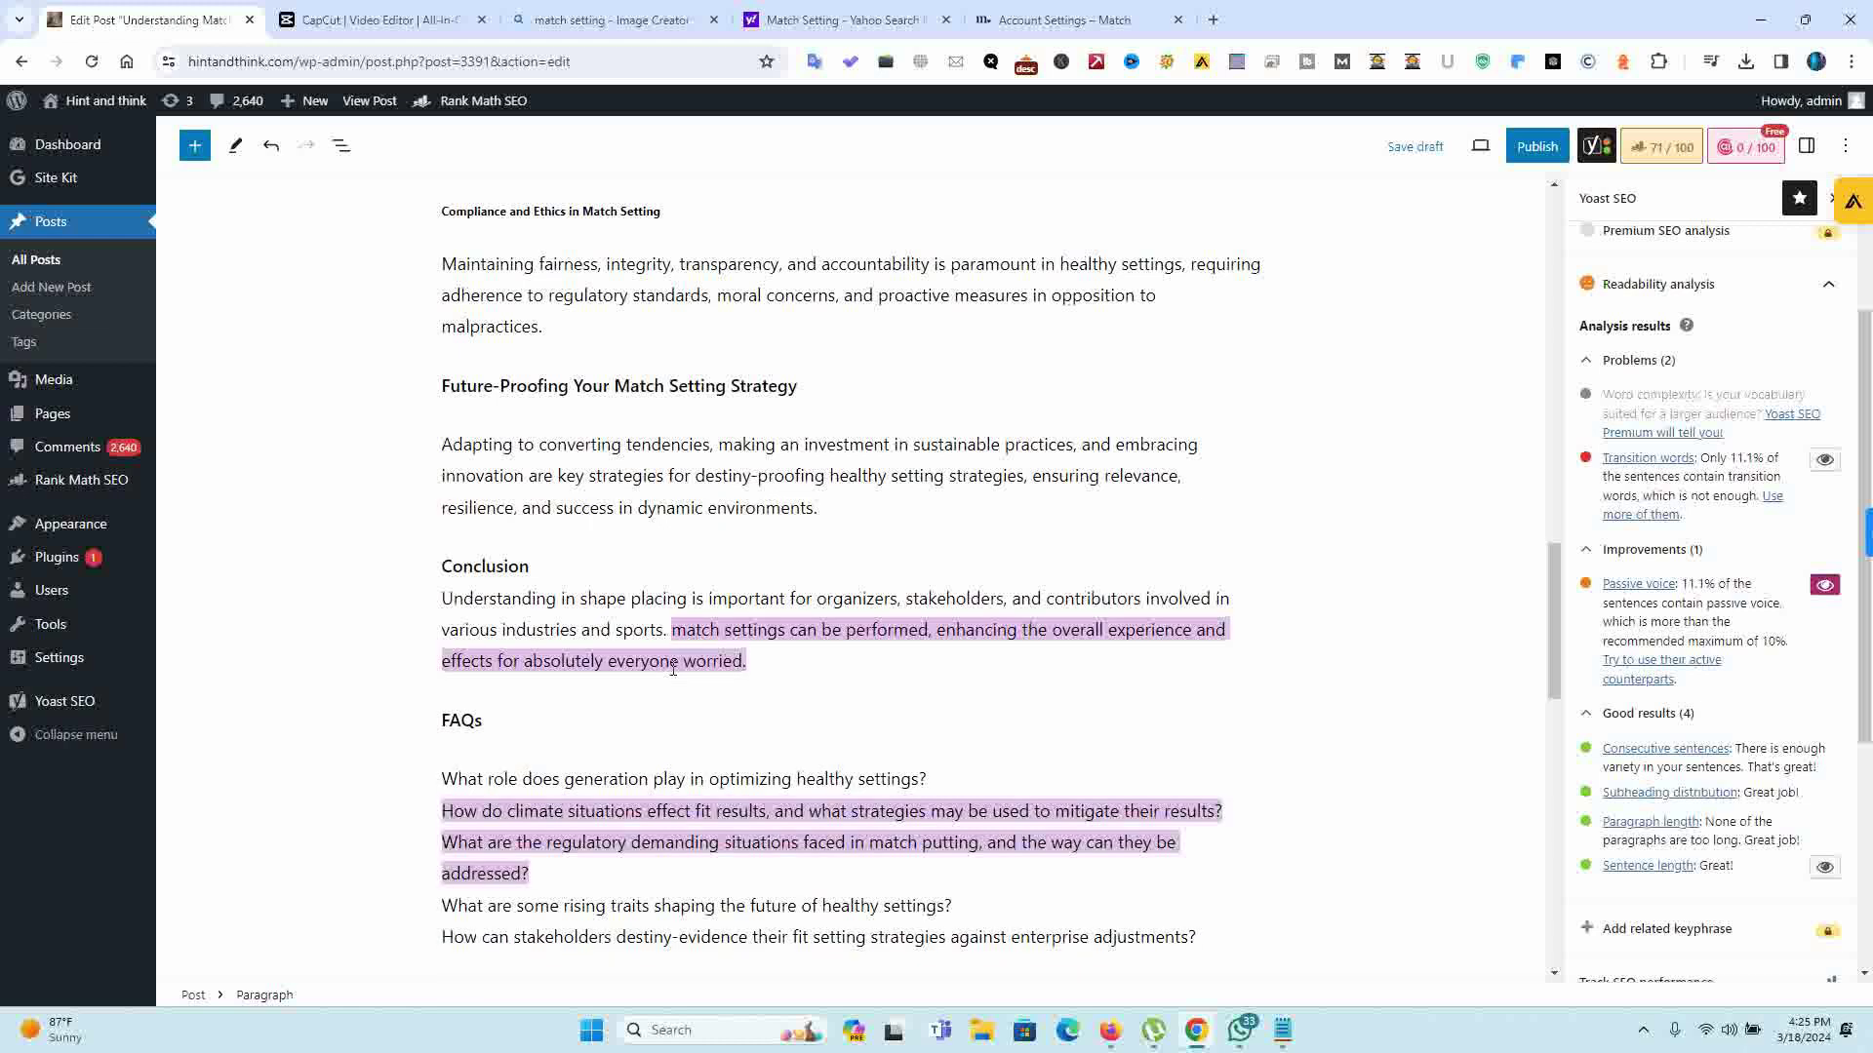
pyautogui.click(1437, 455)
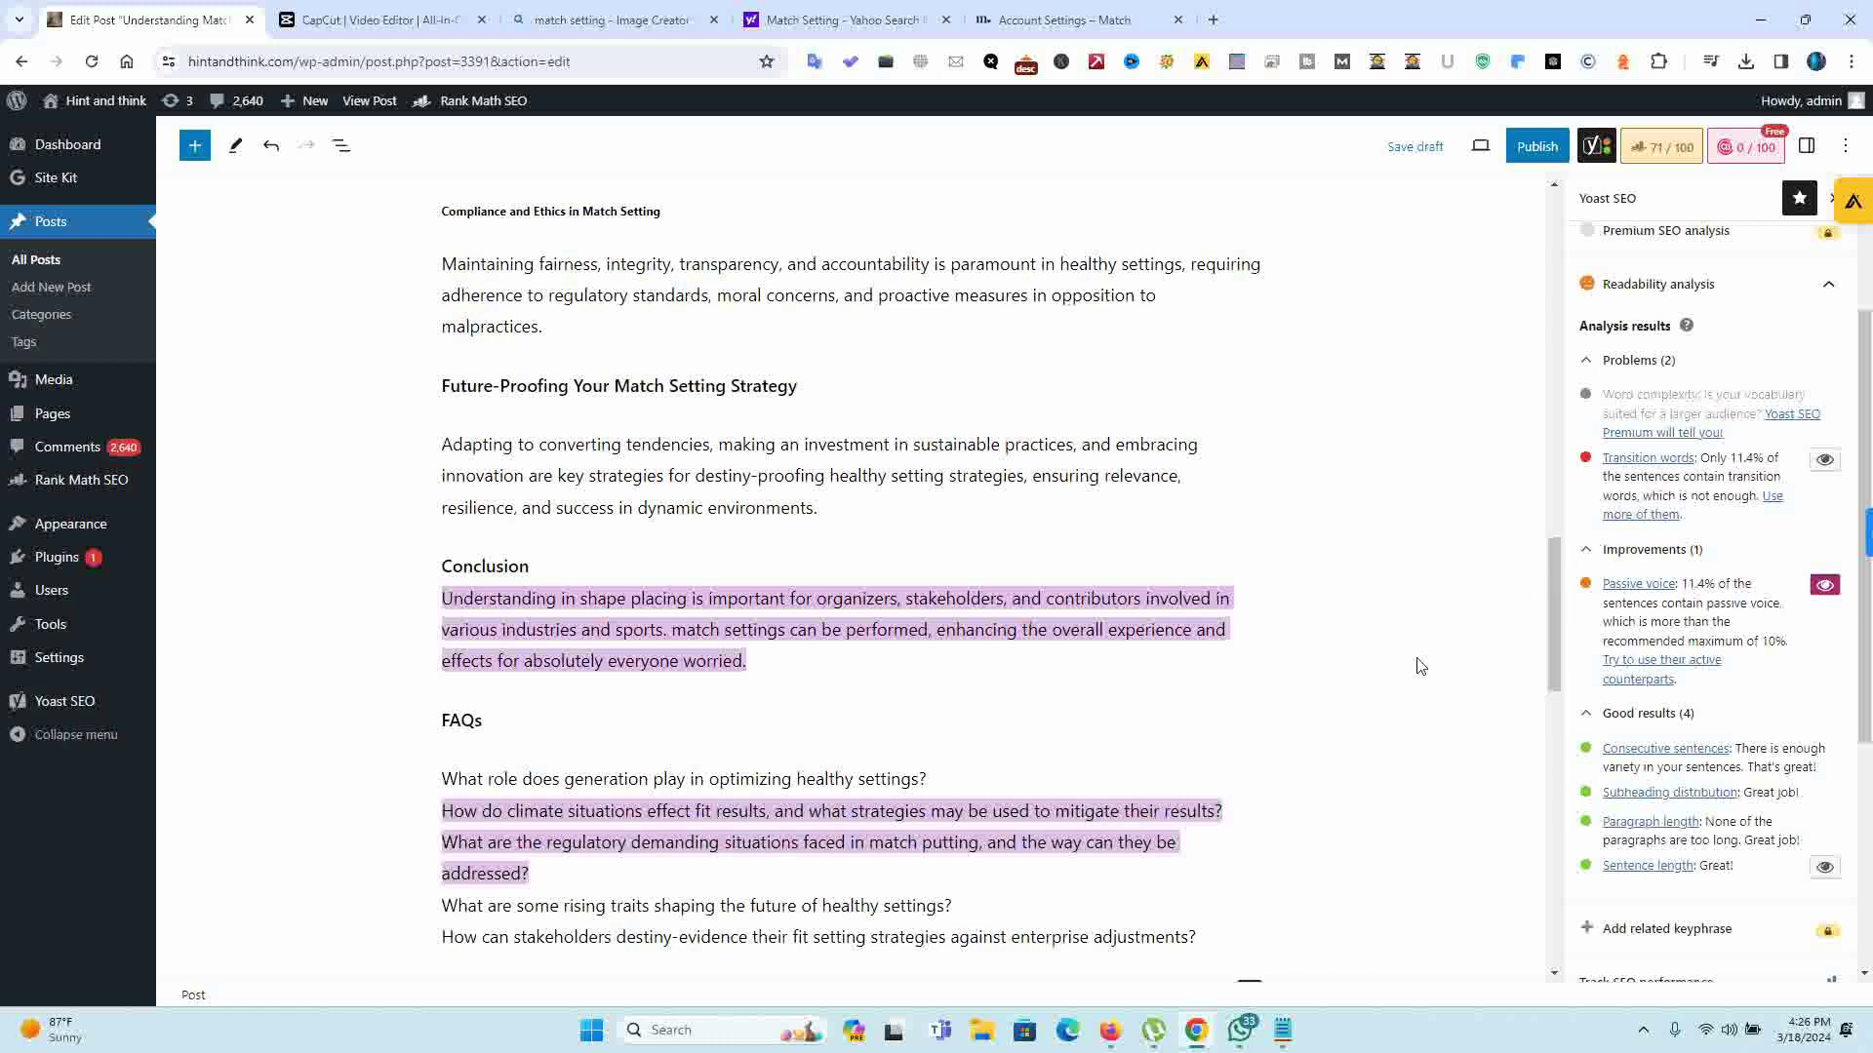
# Step: Delete the "The destiny of fit putting" sentence under "Future Trends in Match Setting", including the leading space left behind
pyautogui.moveTo(1555, 653); pyautogui.dragTo(1543, 467)
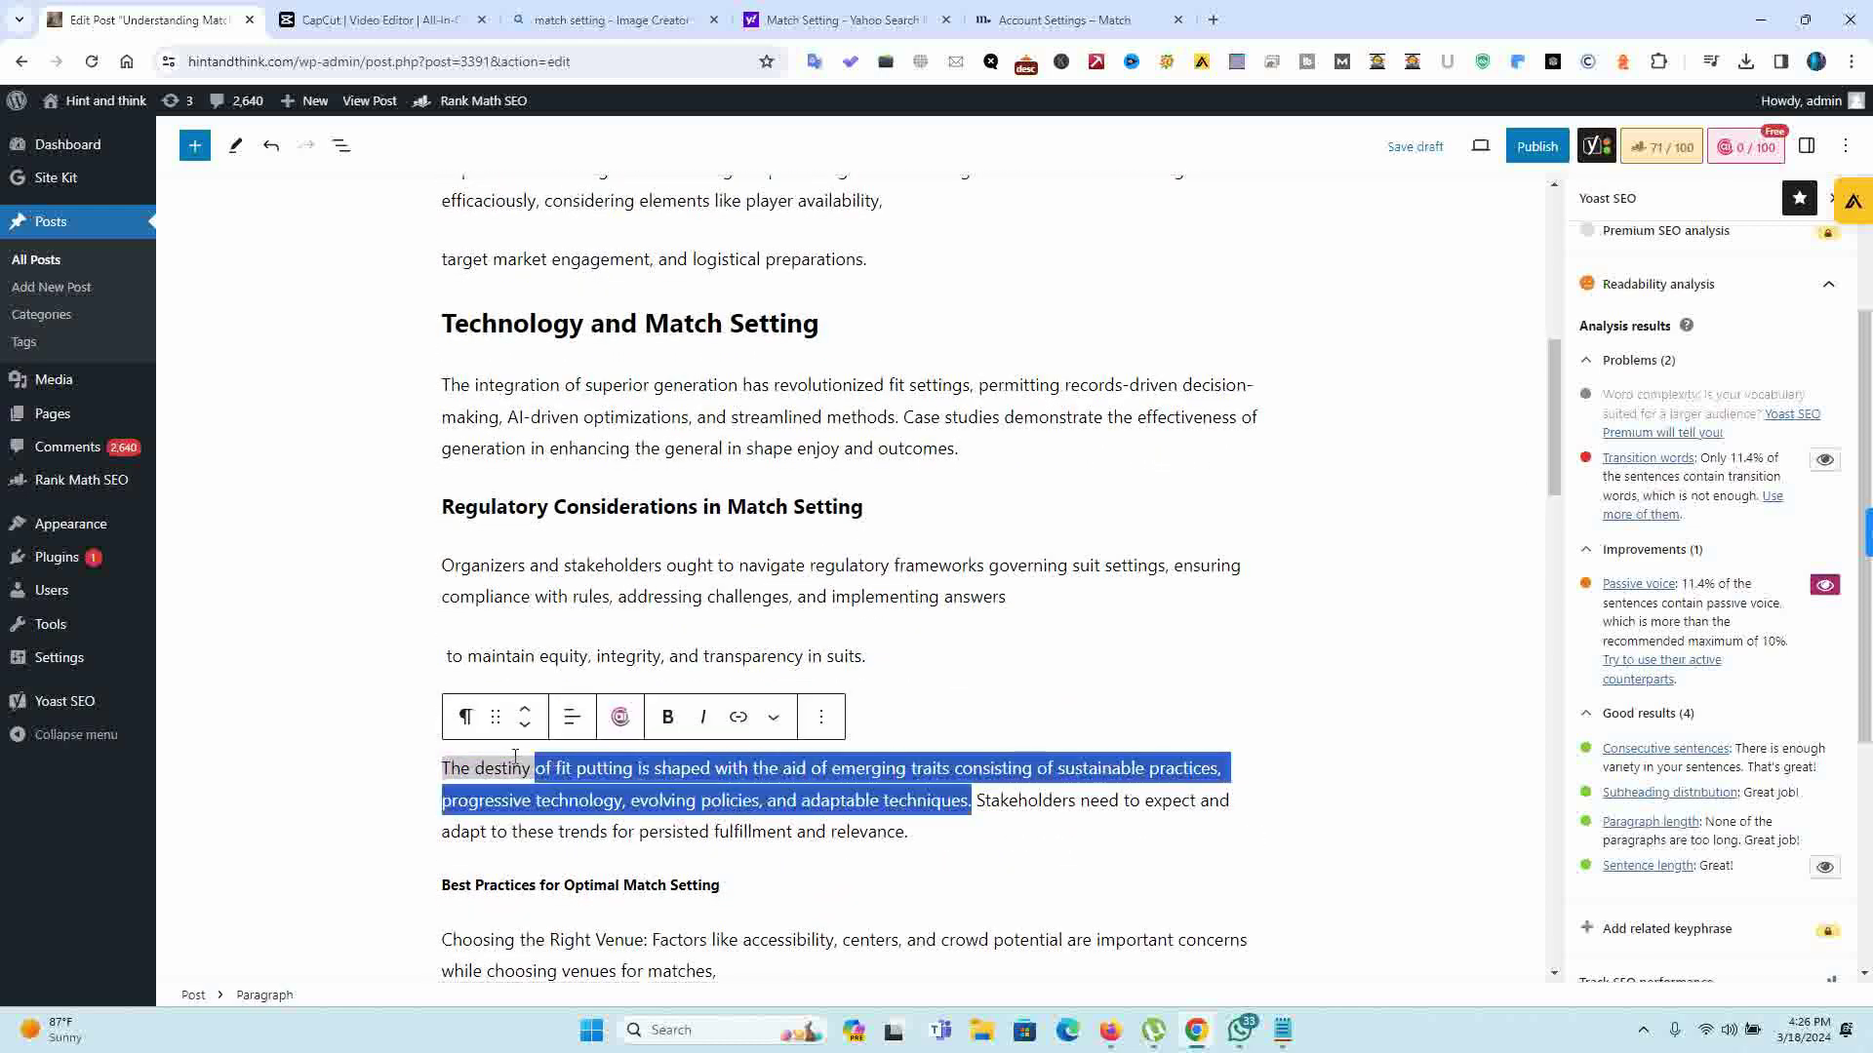
pyautogui.press('BackSpace')
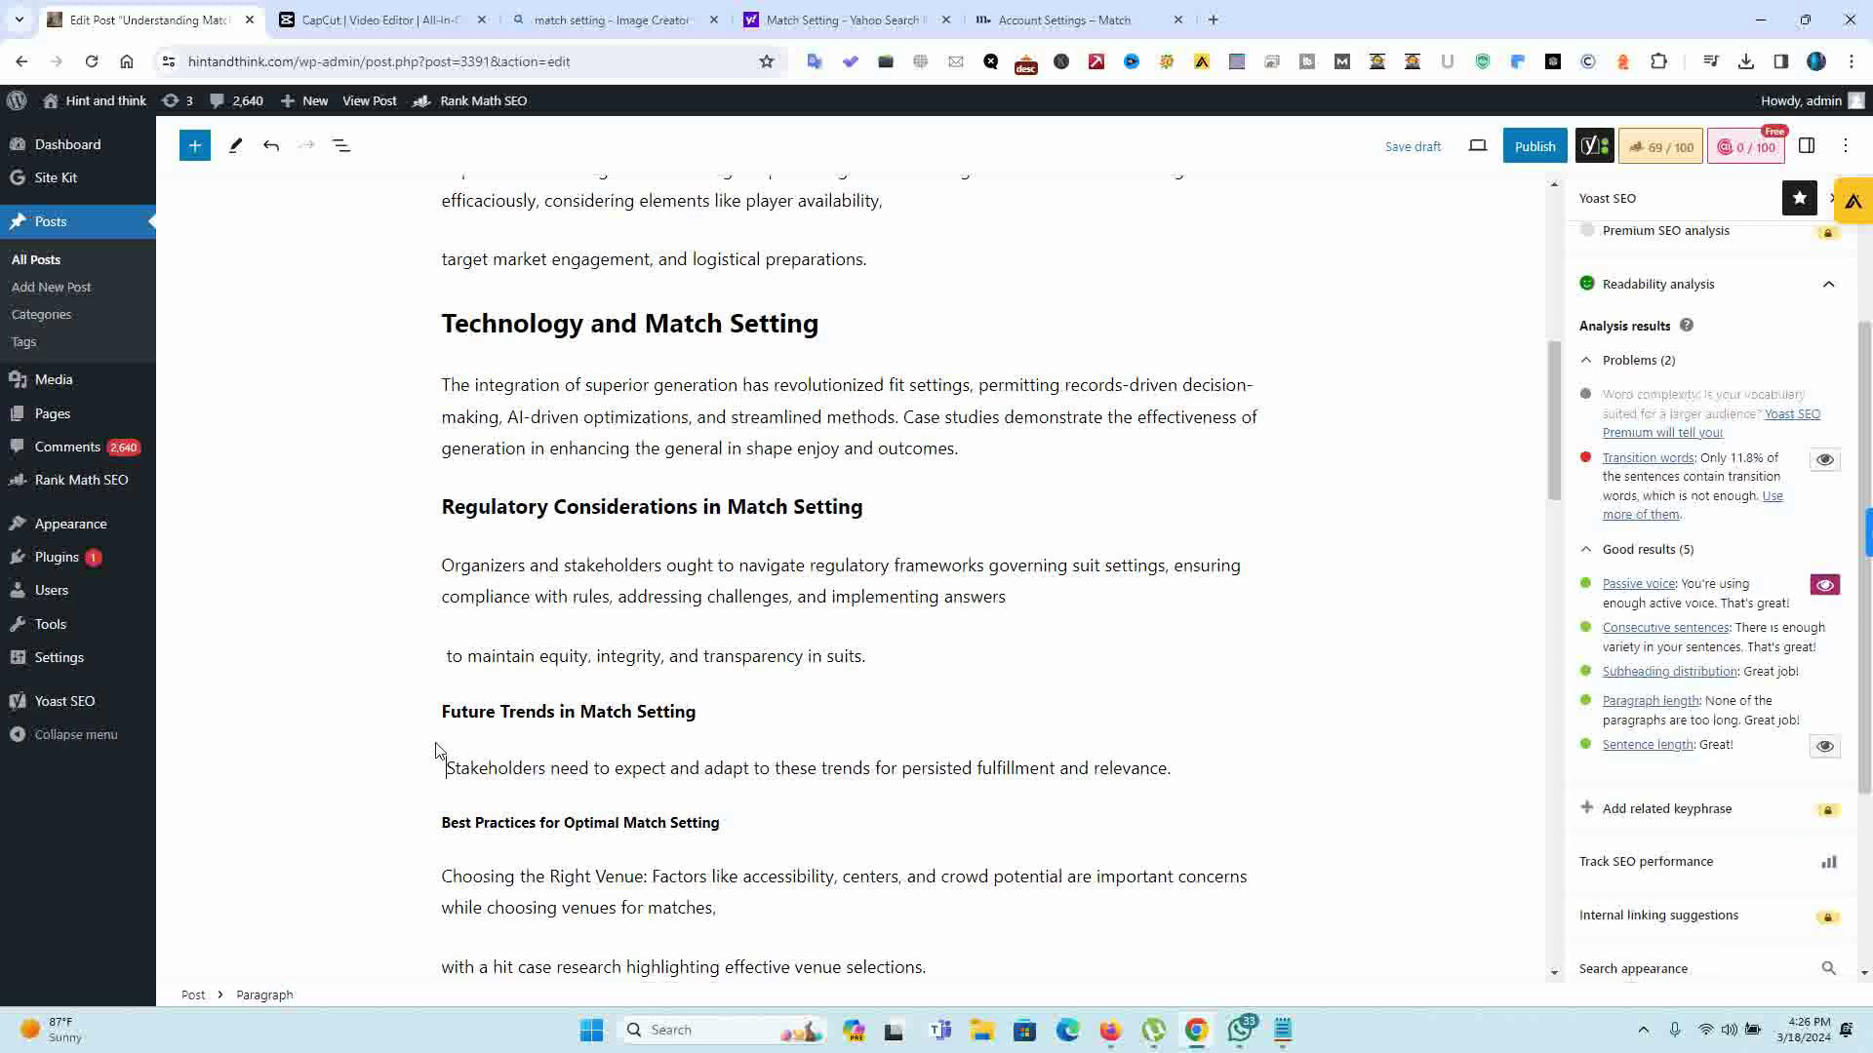
pyautogui.press('BackSpace')
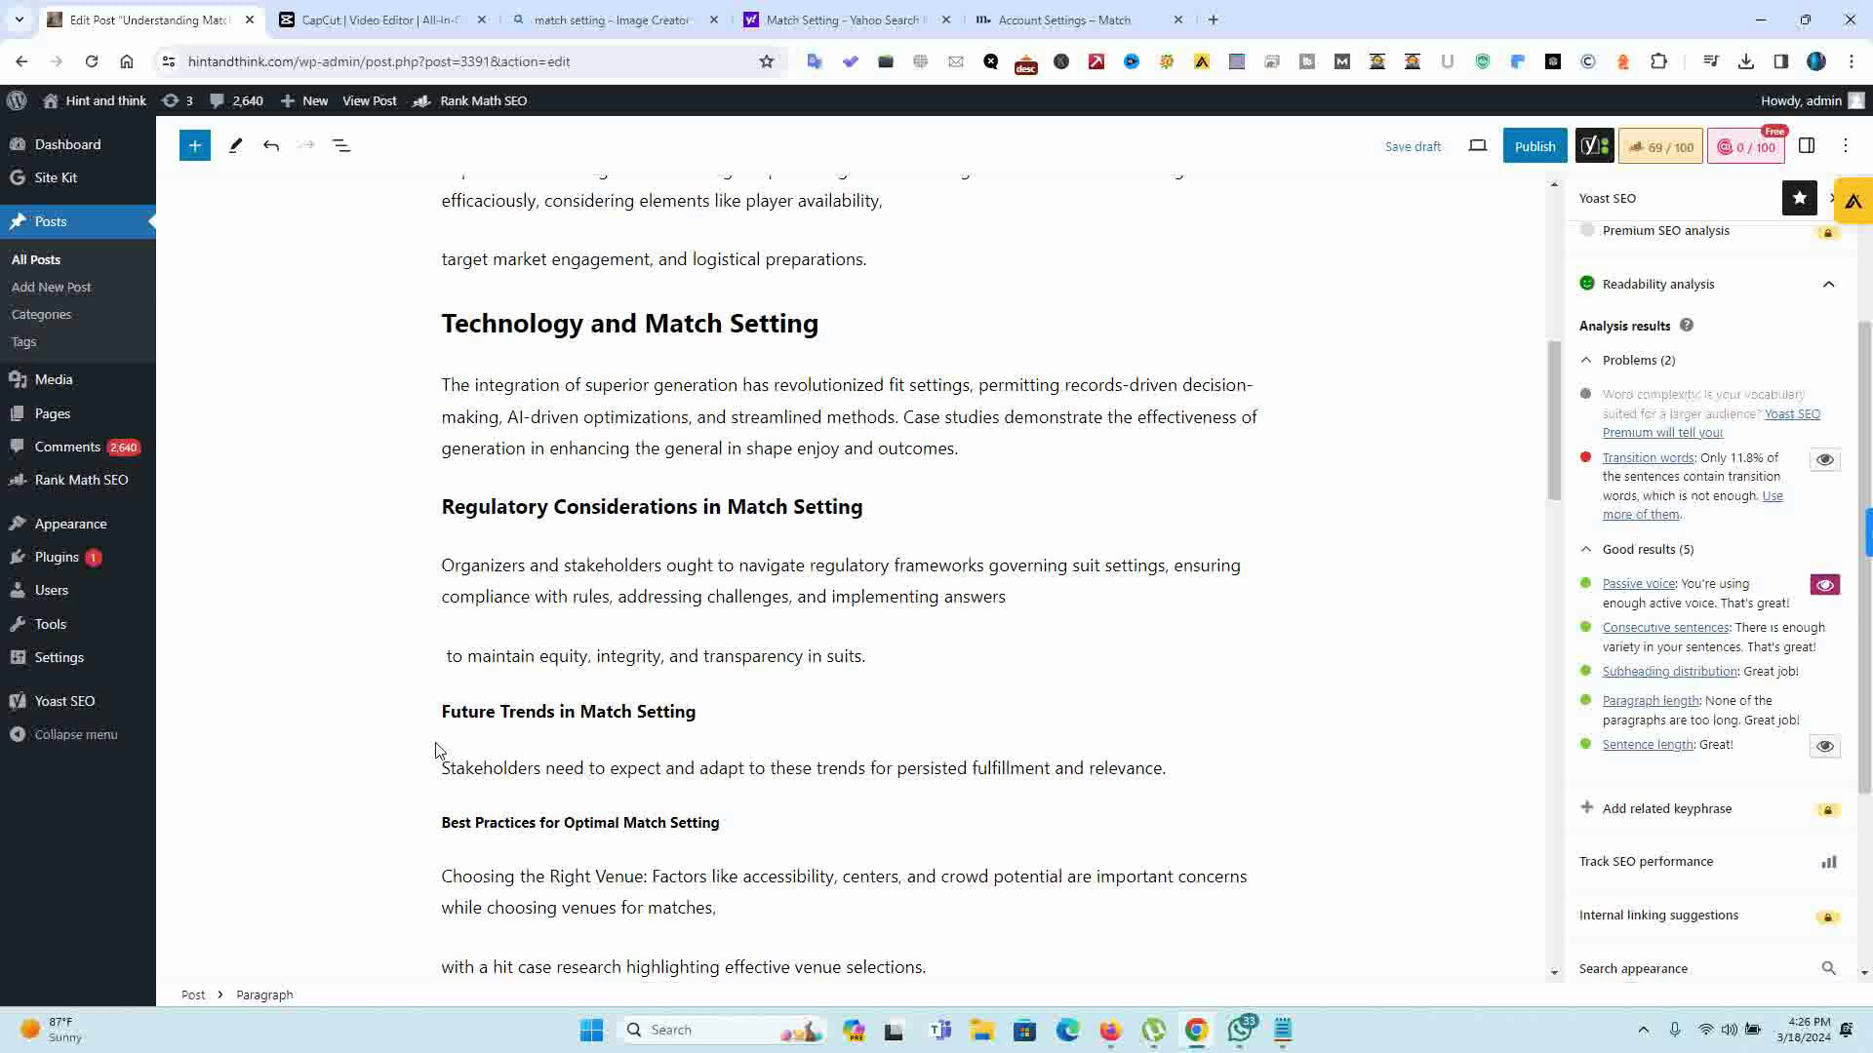
# Step: Turn off the Passive voice highlighting and open the Rank Math analysis of the post
pyautogui.moveTo(1558, 390); pyautogui.dragTo(1557, 195)
pyautogui.click(1824, 586)
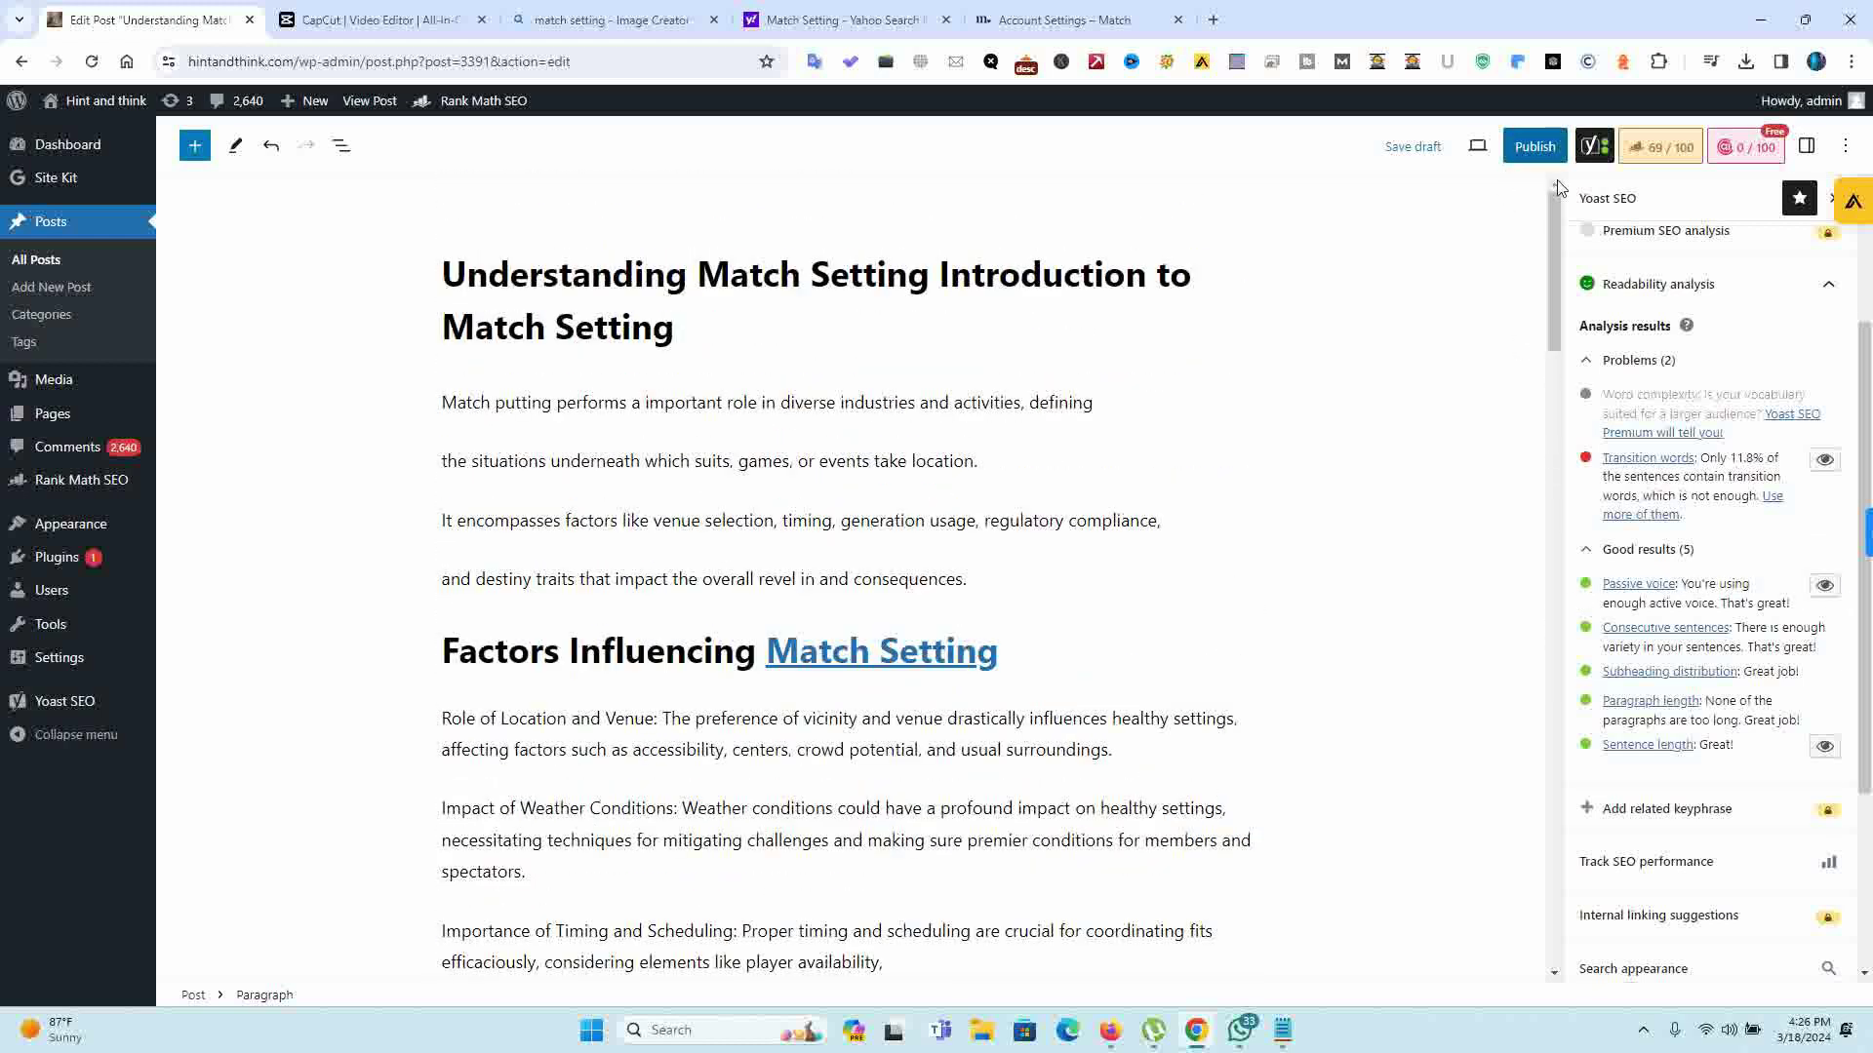
pyautogui.click(1663, 161)
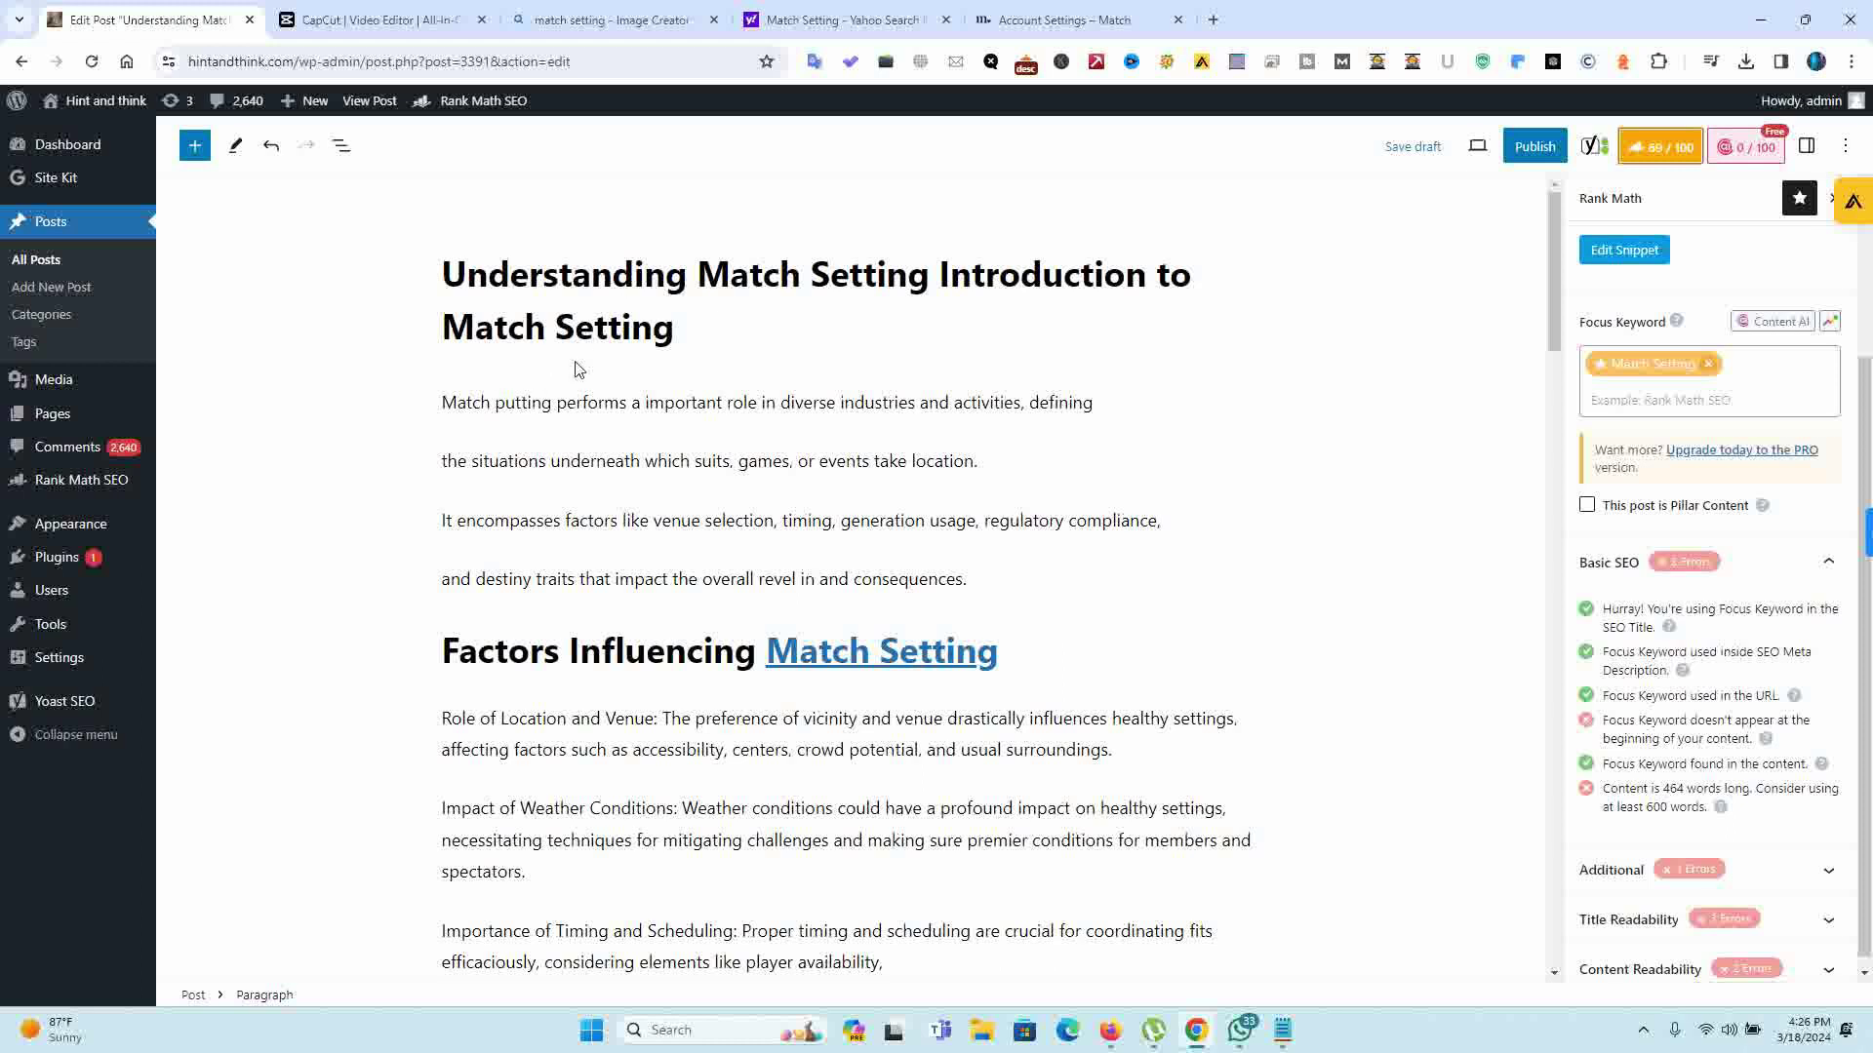
# Step: Copy the Yoast focus keyphrase "Match Setting" and replace "Match putting" with it at the start of the introduction
pyautogui.moveTo(1555, 313); pyautogui.dragTo(1541, 814)
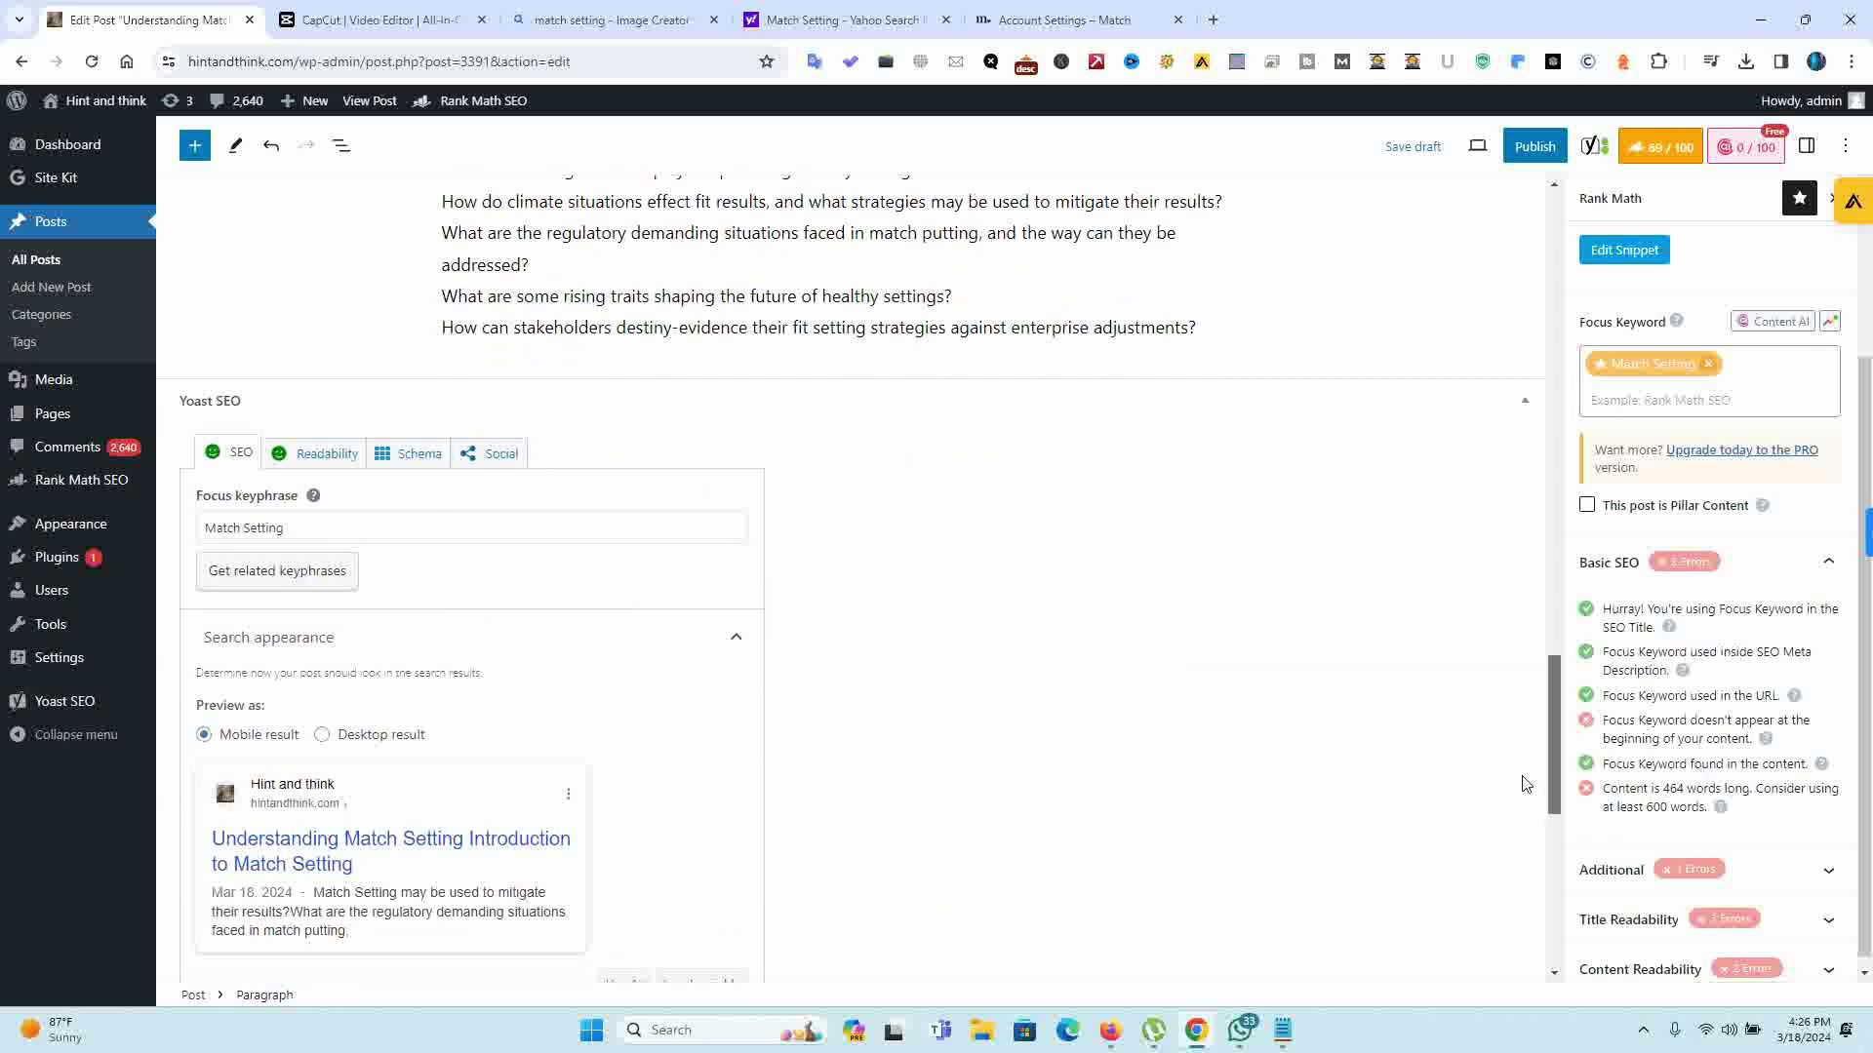
pyautogui.click(384, 522)
pyautogui.hotkey('ctrl', 'a')
pyautogui.hotkey('ctrl', 'c')
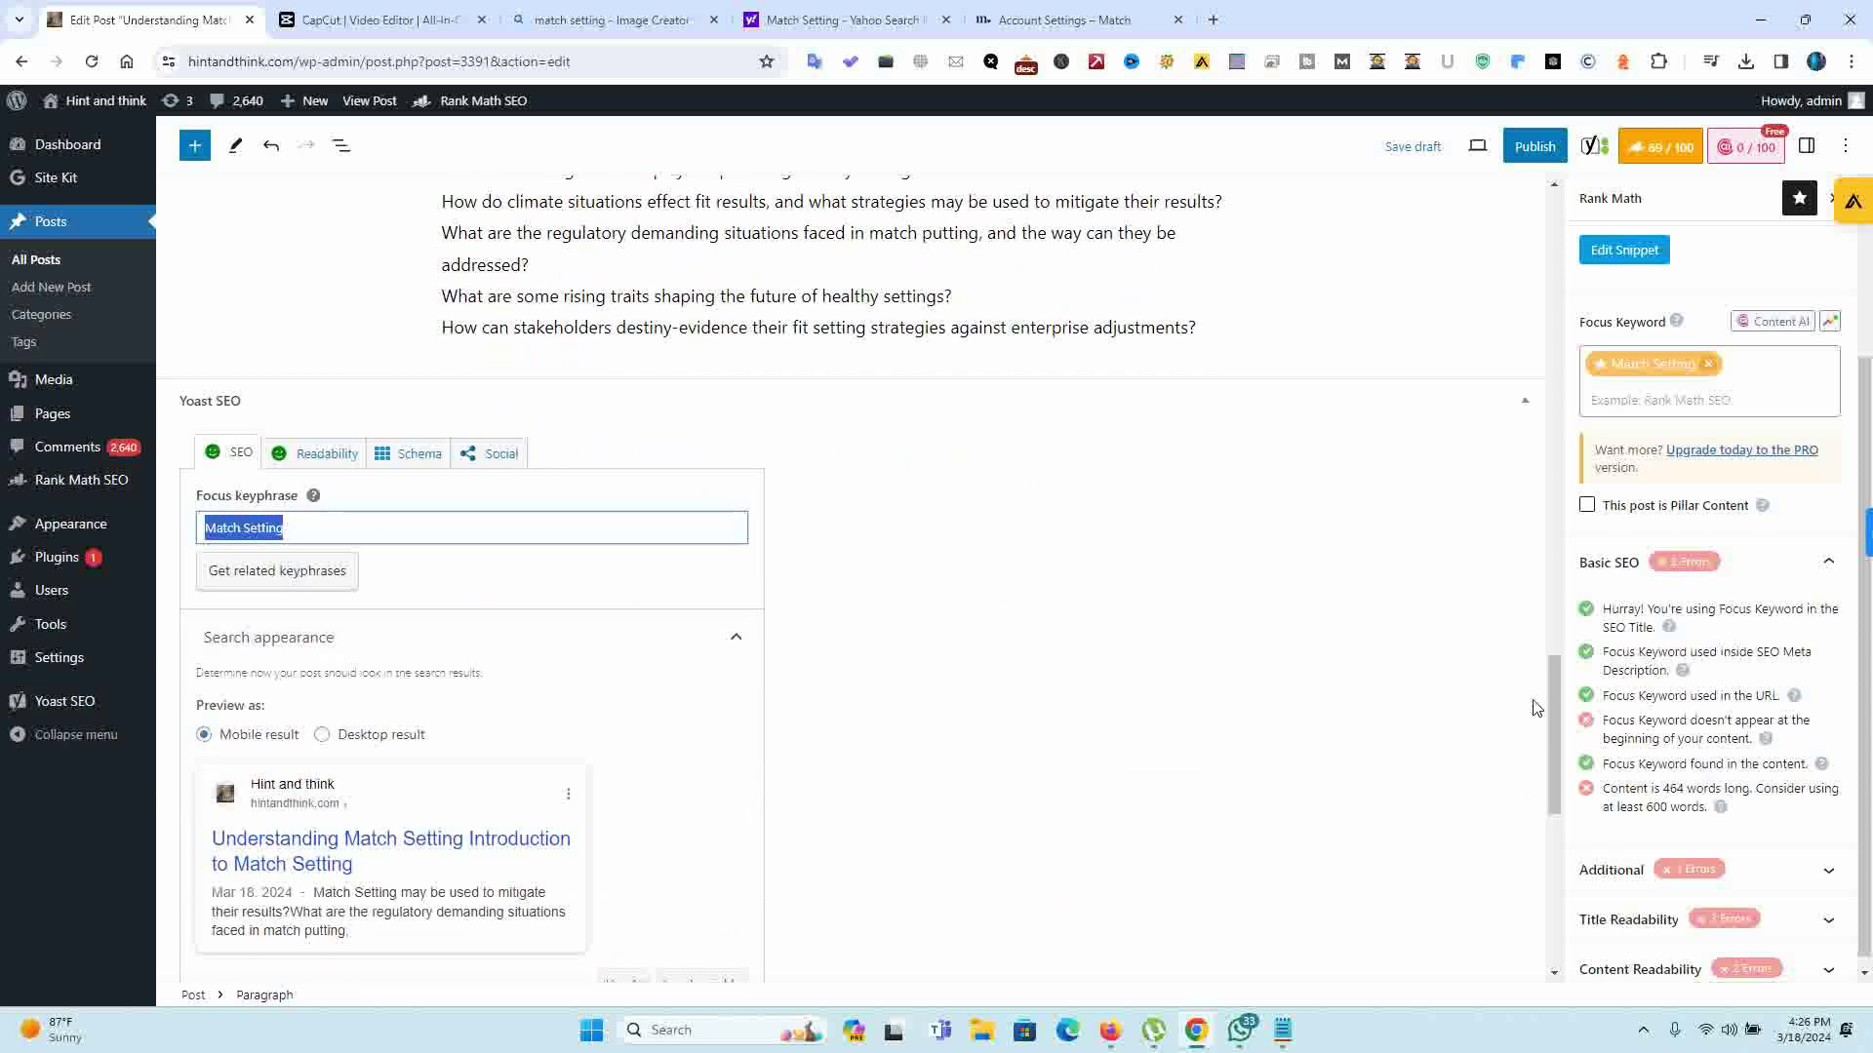
pyautogui.moveTo(1553, 700); pyautogui.dragTo(1535, 234)
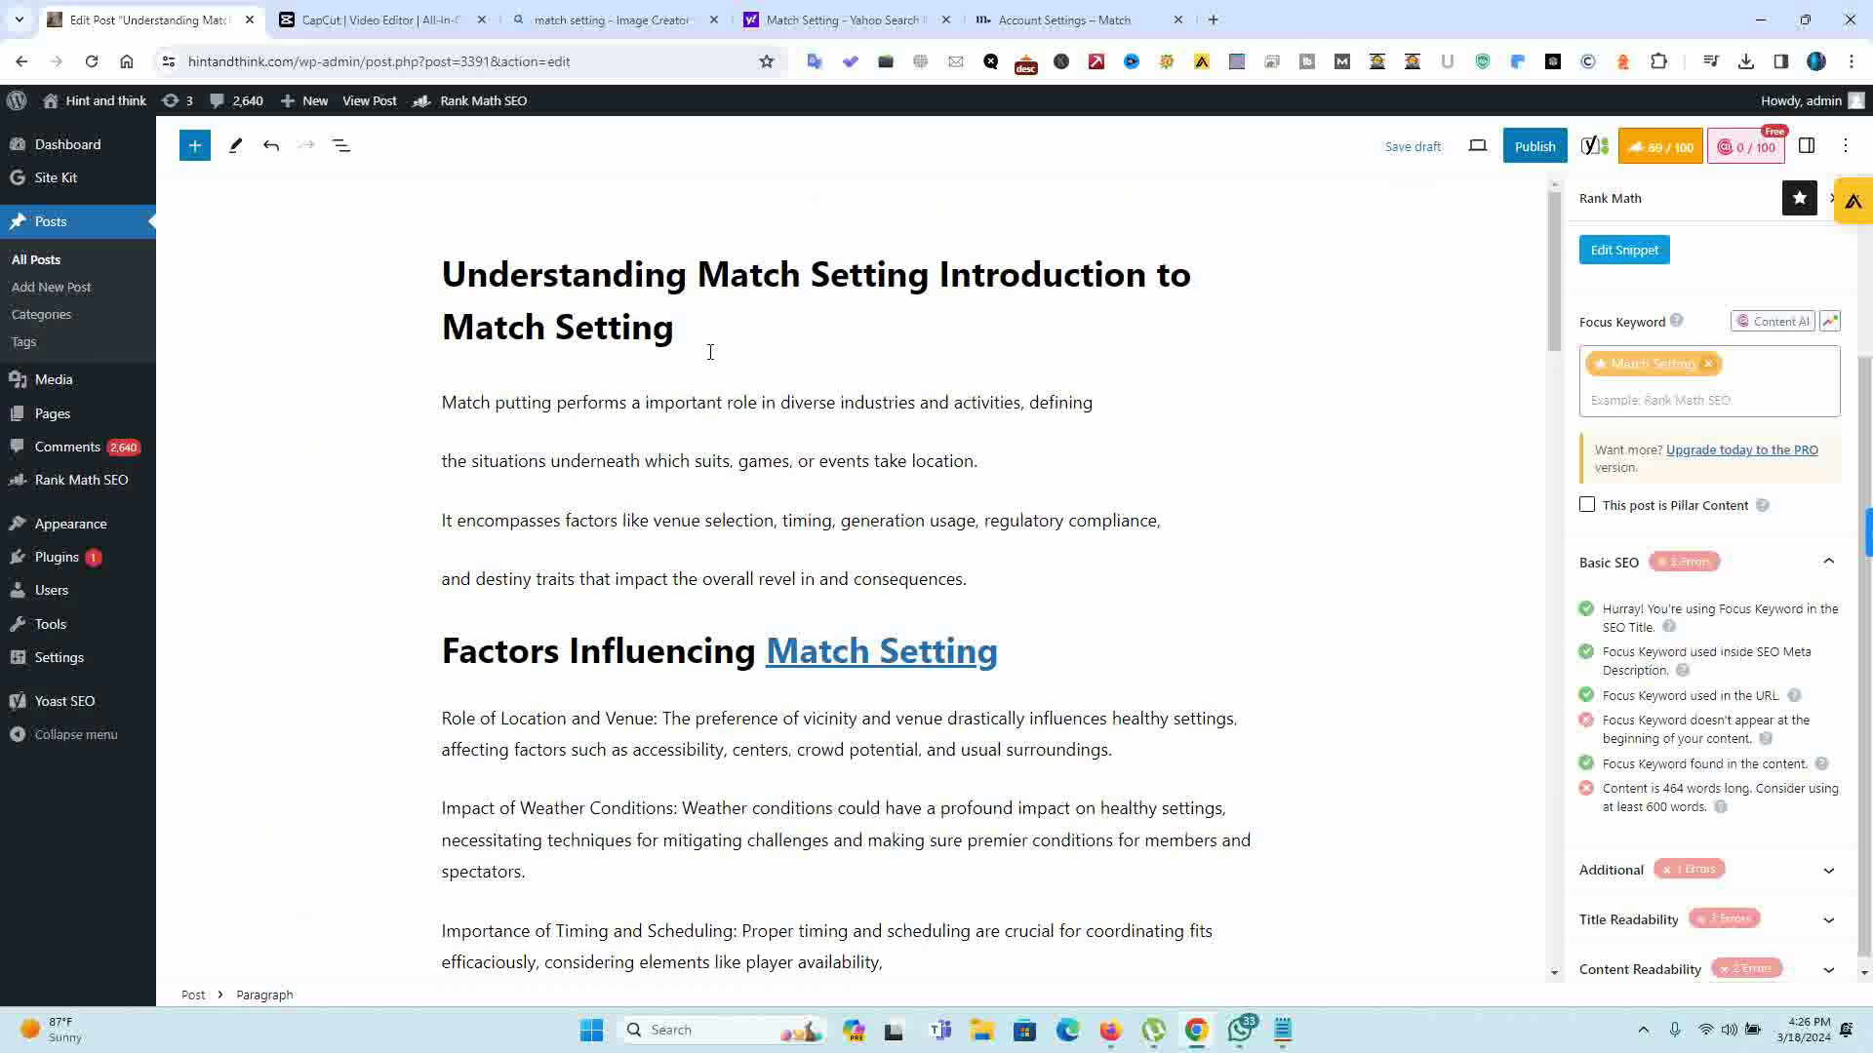
pyautogui.moveTo(552, 404); pyautogui.dragTo(441, 404)
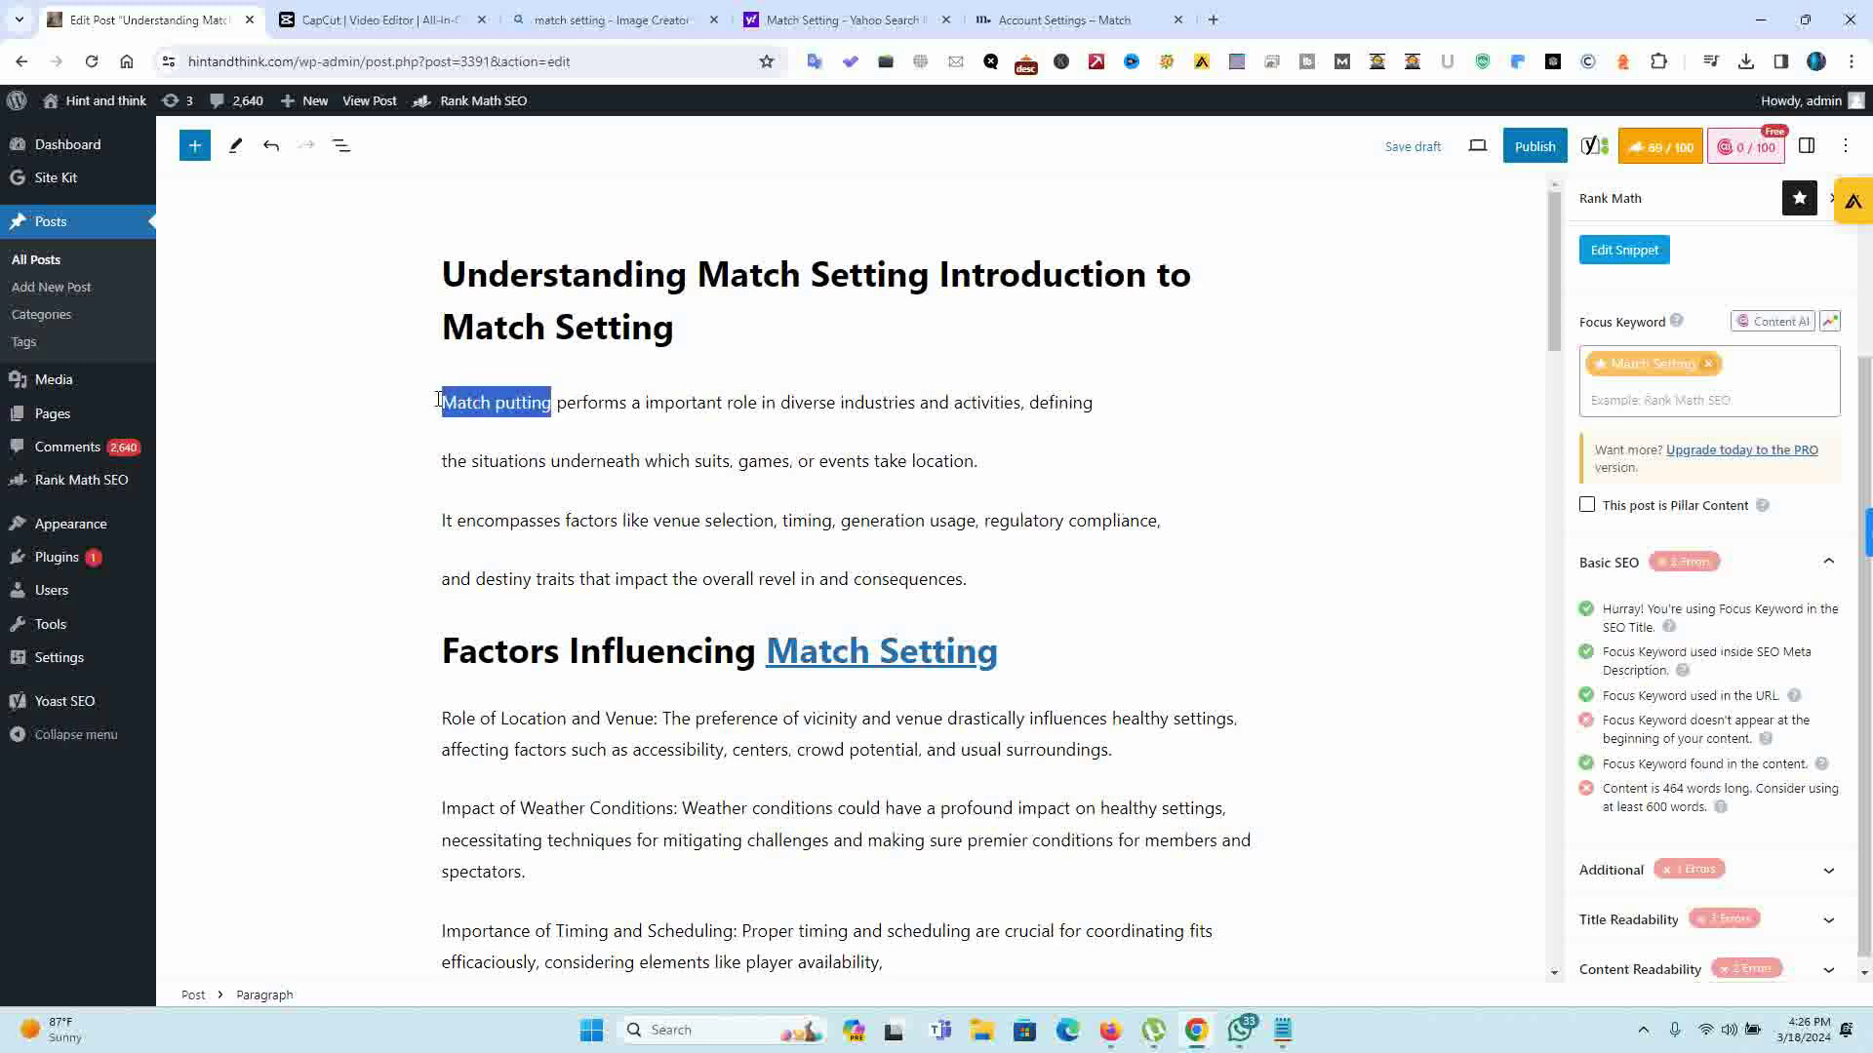
pyautogui.hotkey('ctrl', 'v')
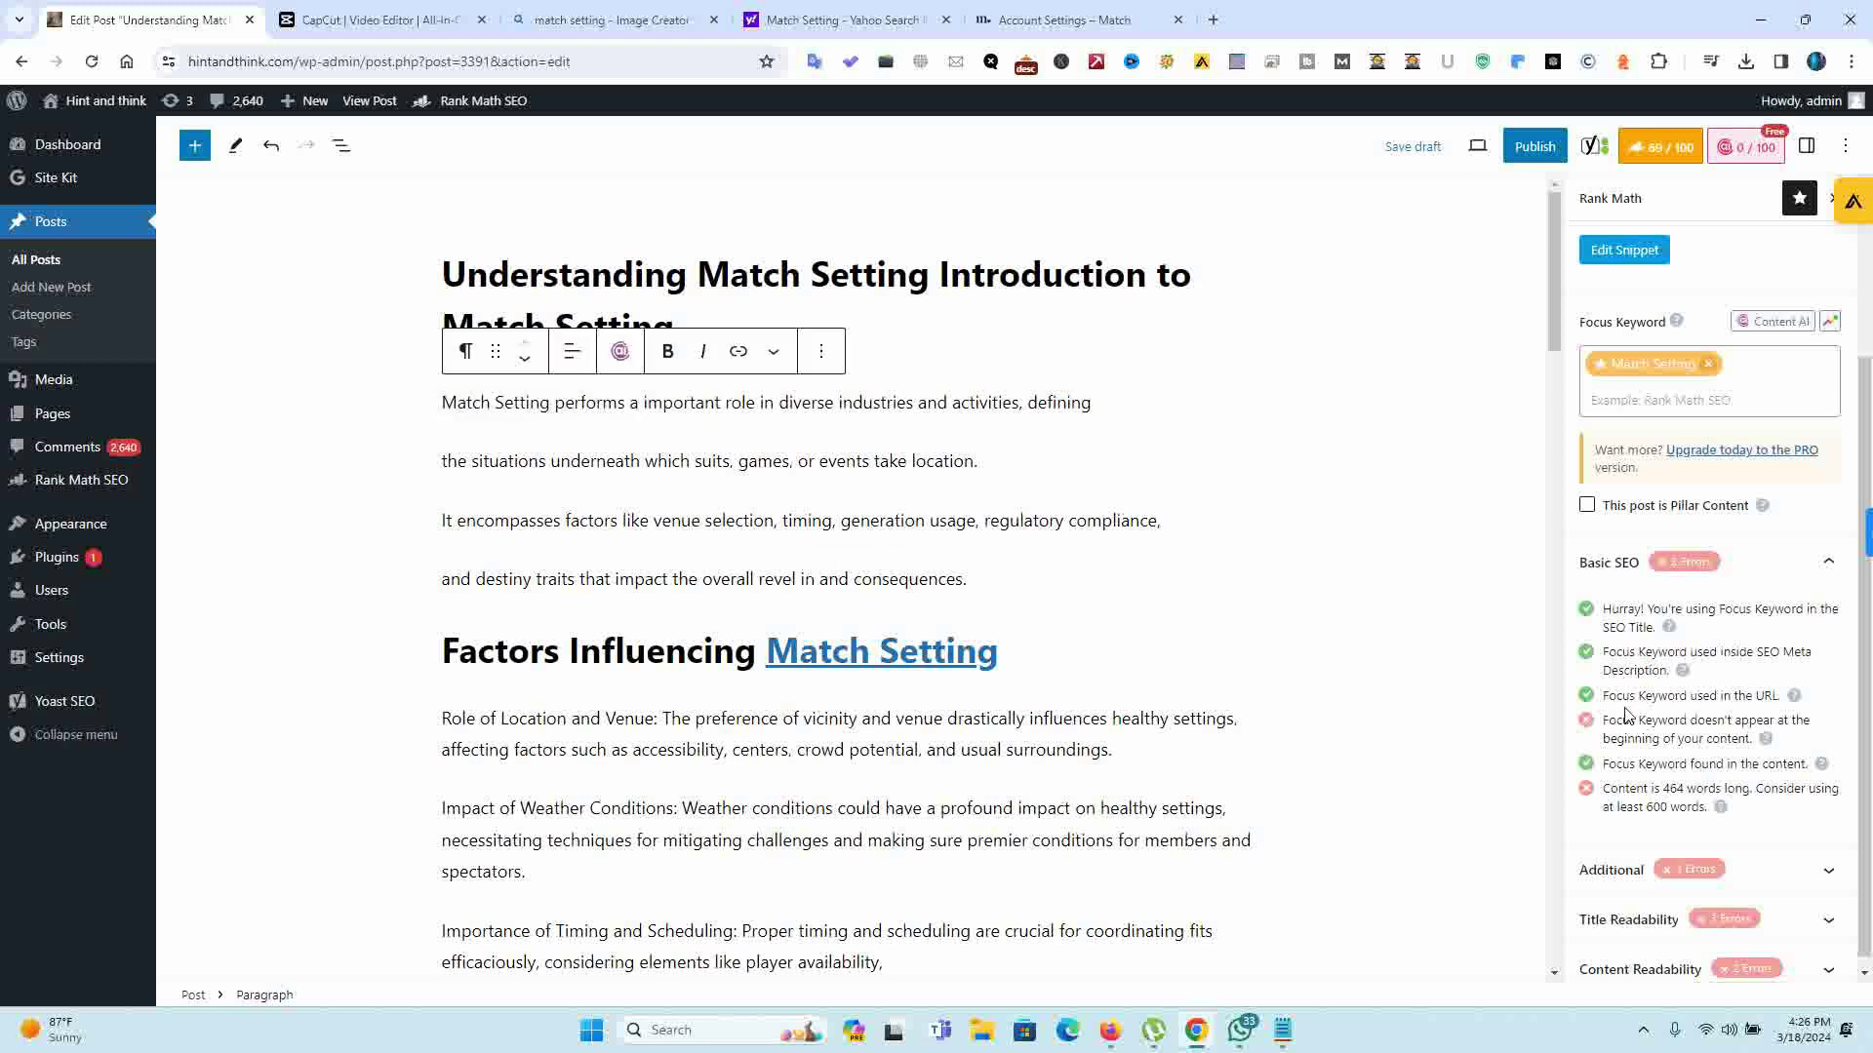
pyautogui.click(1463, 651)
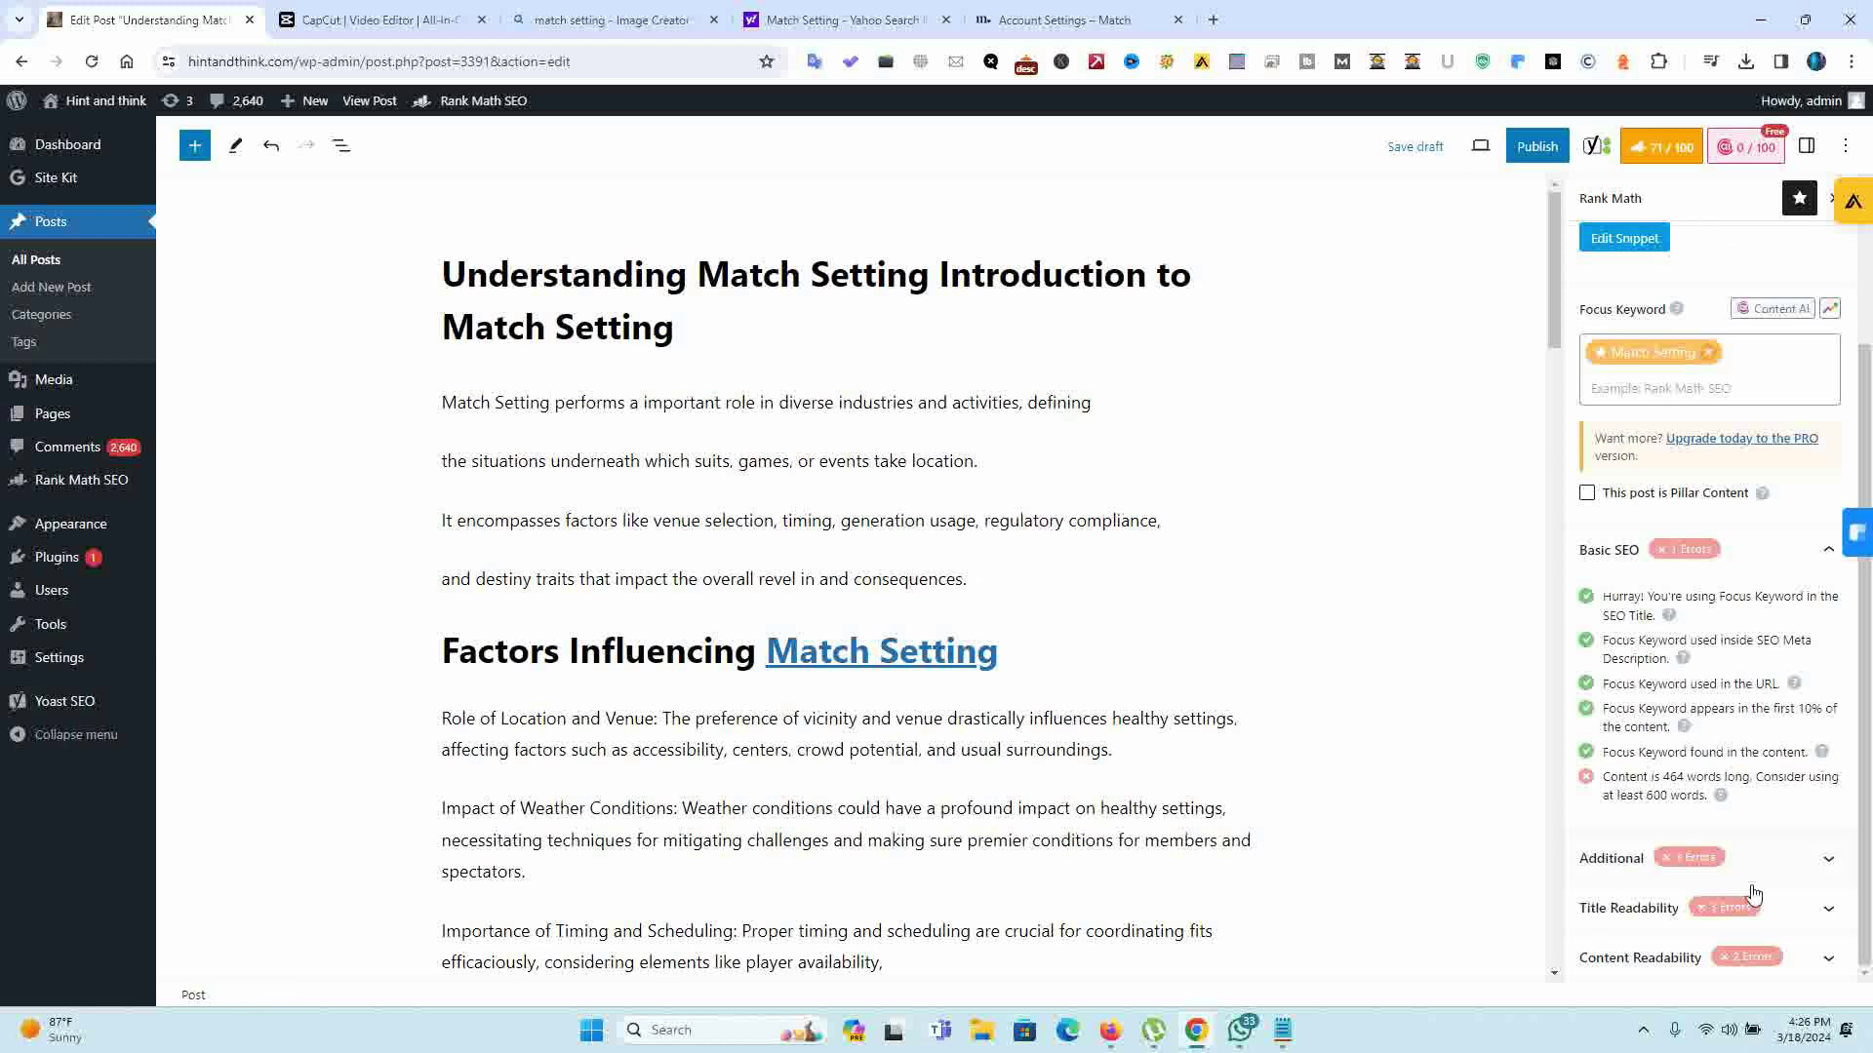
# Step: Expand the Rank Math Additional checks, then switch to Bing Image Creator and generate images from the prompt "Match Setting"
pyautogui.click(1741, 859)
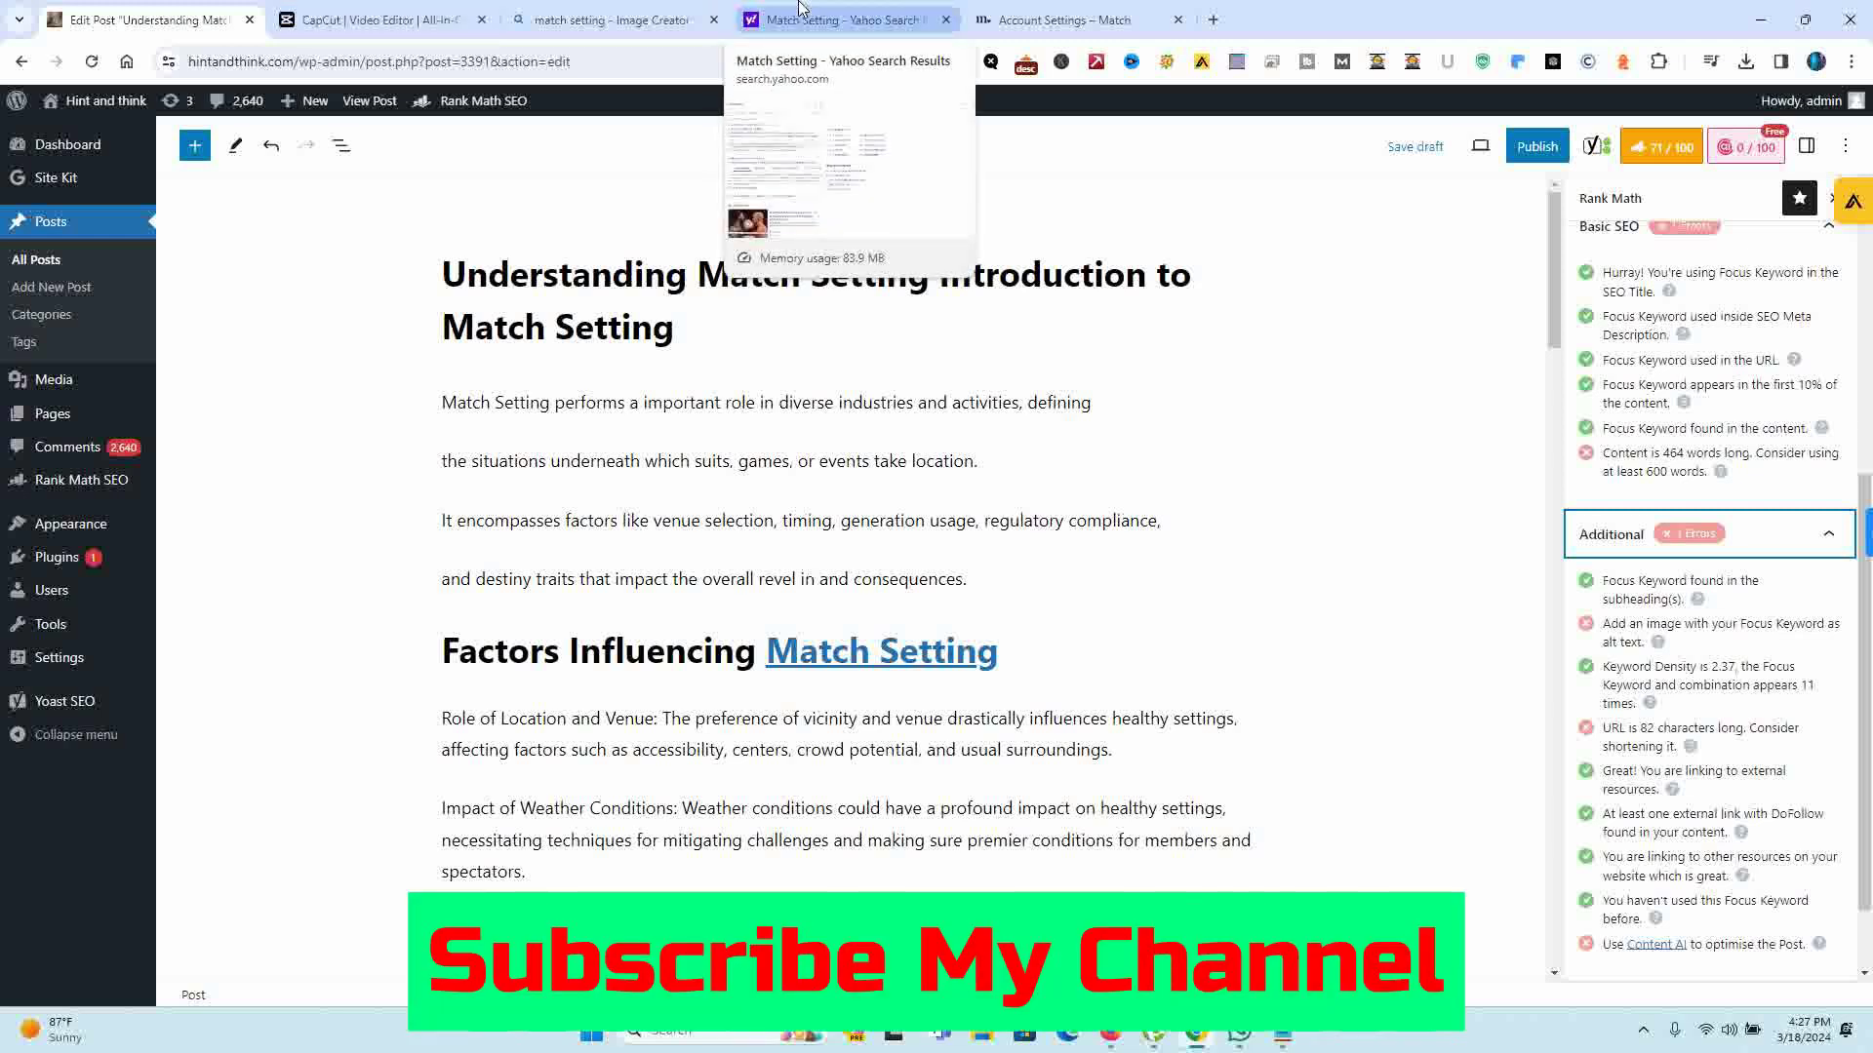
pyautogui.click(1058, 18)
pyautogui.click(586, 19)
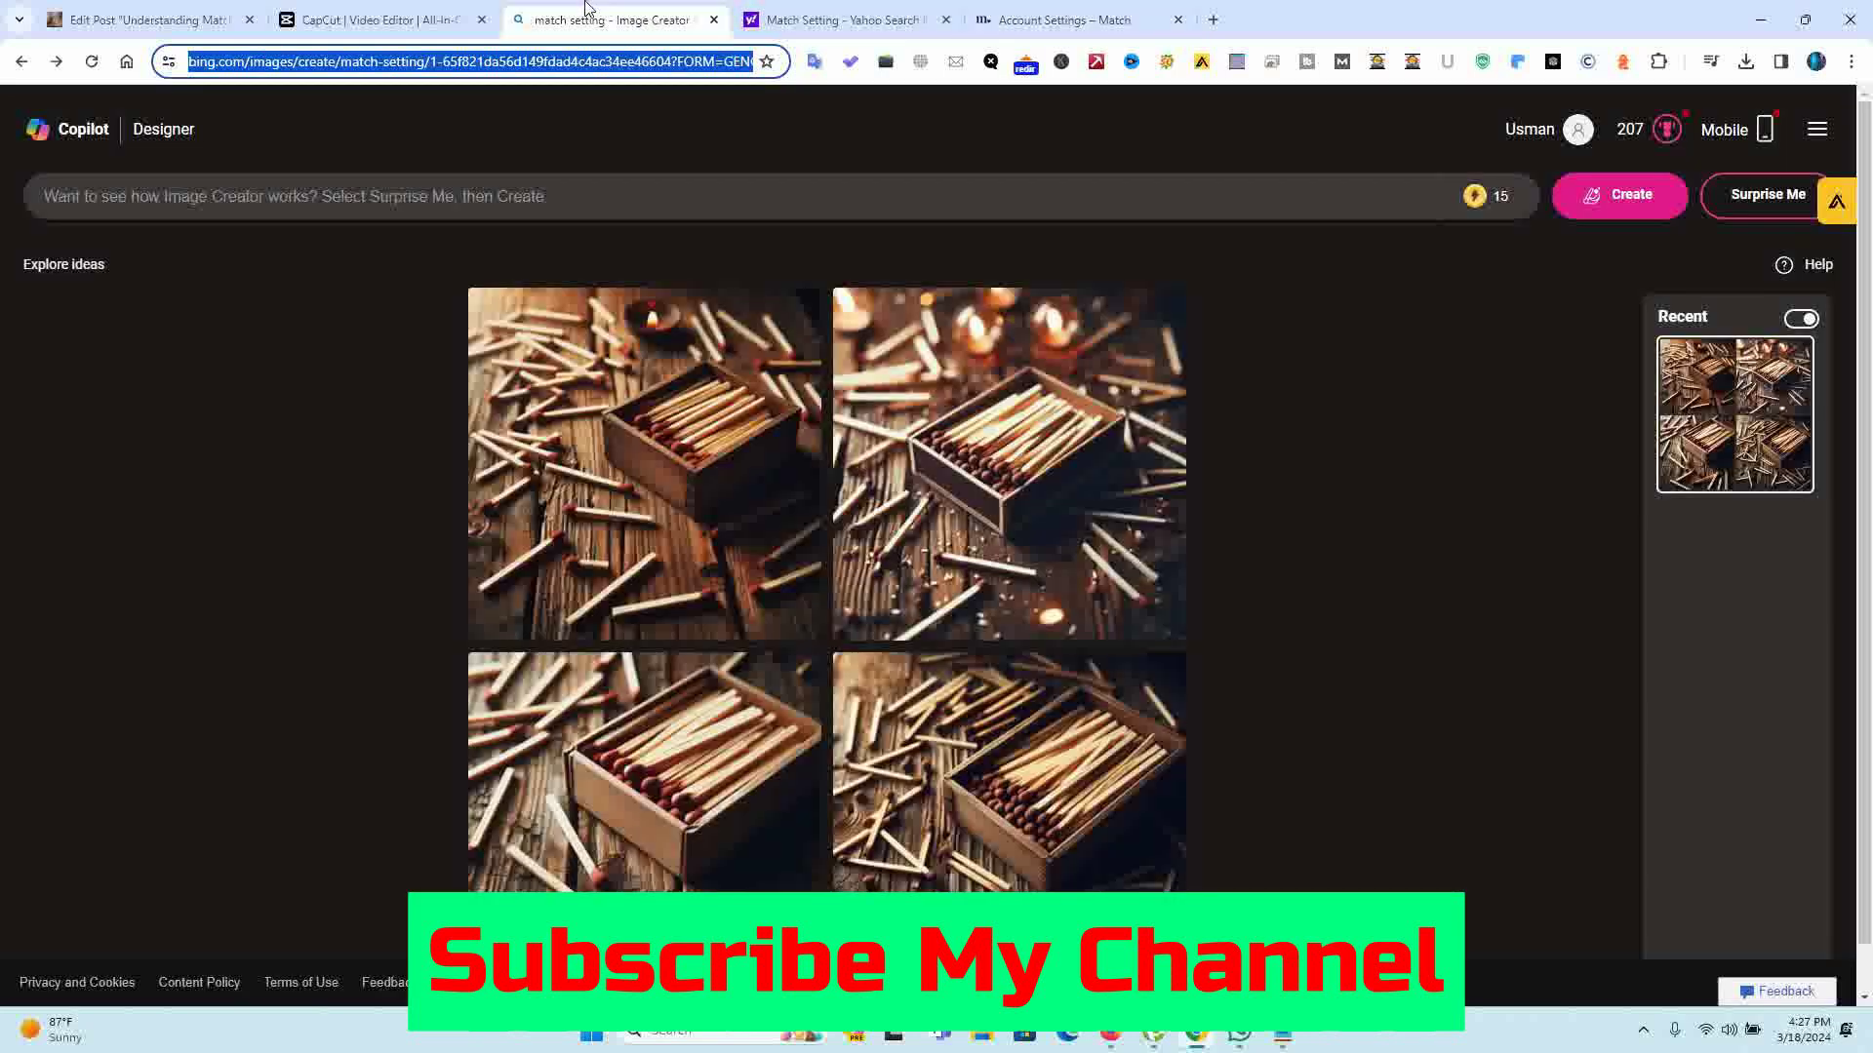
pyautogui.click(325, 140)
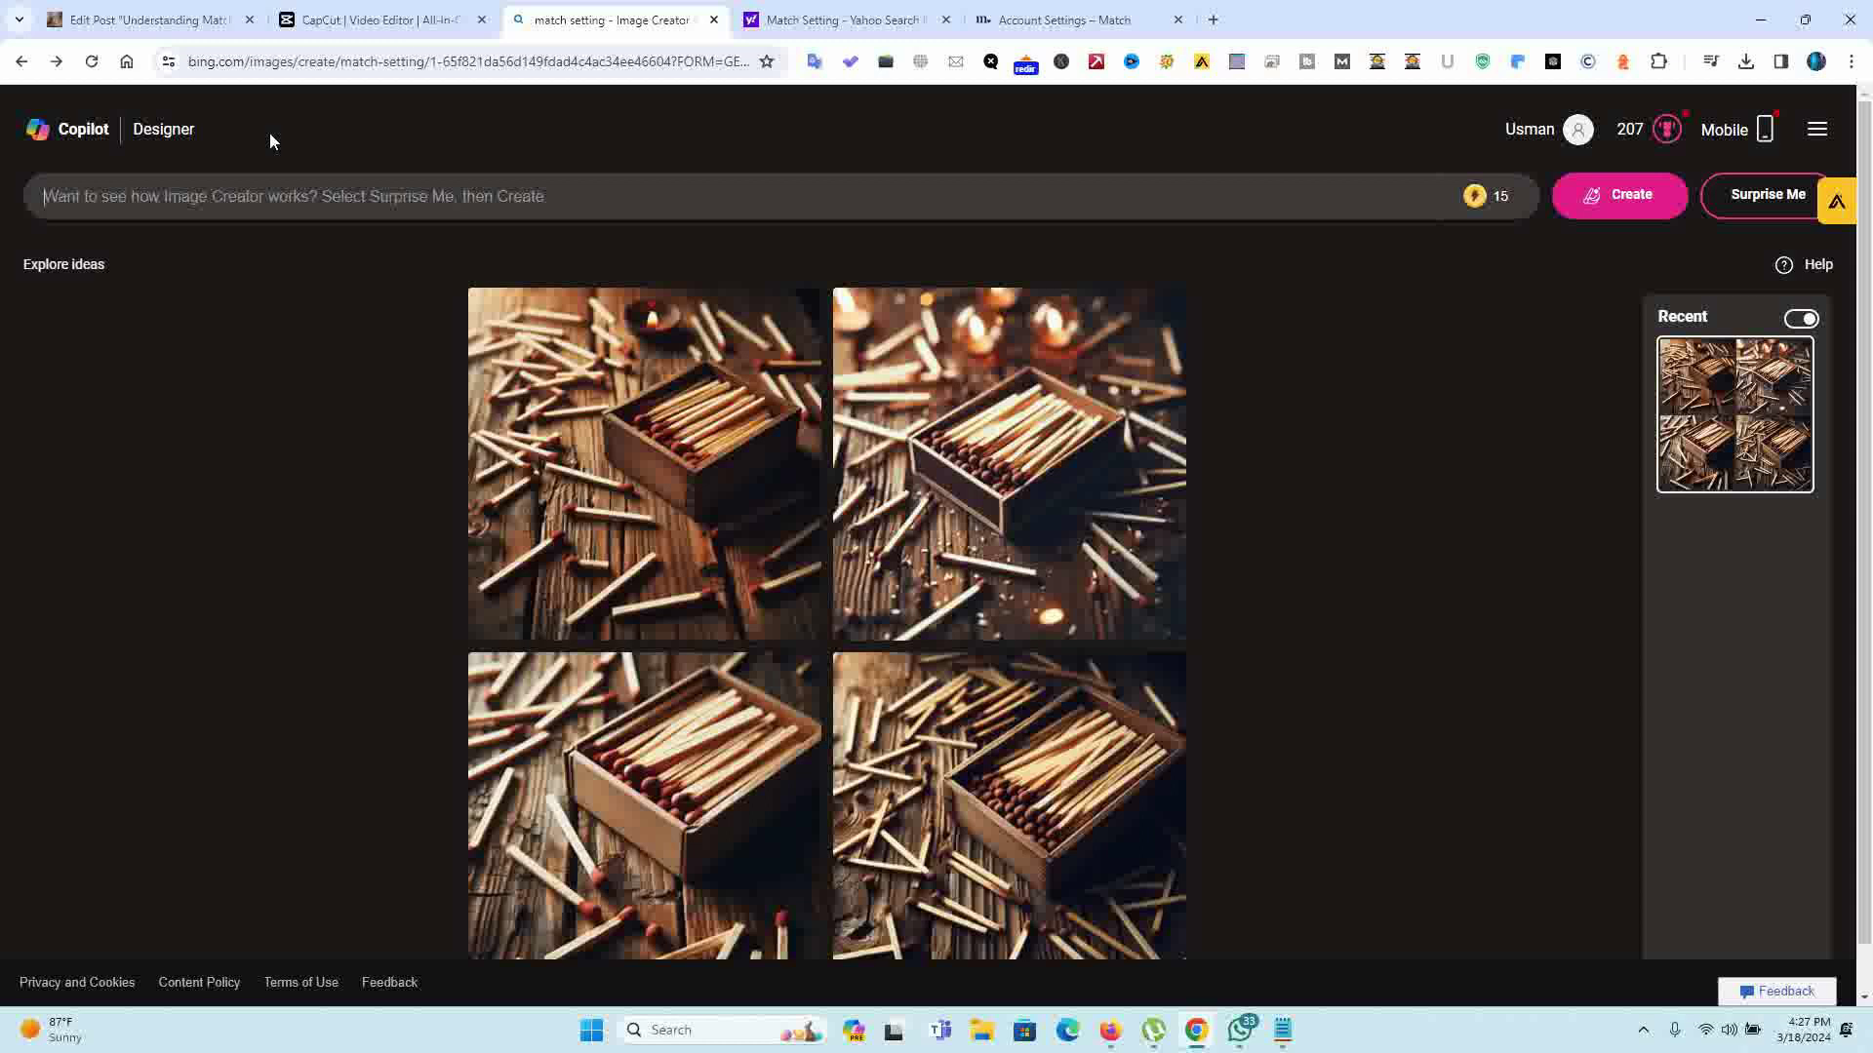
pyautogui.click(214, 209)
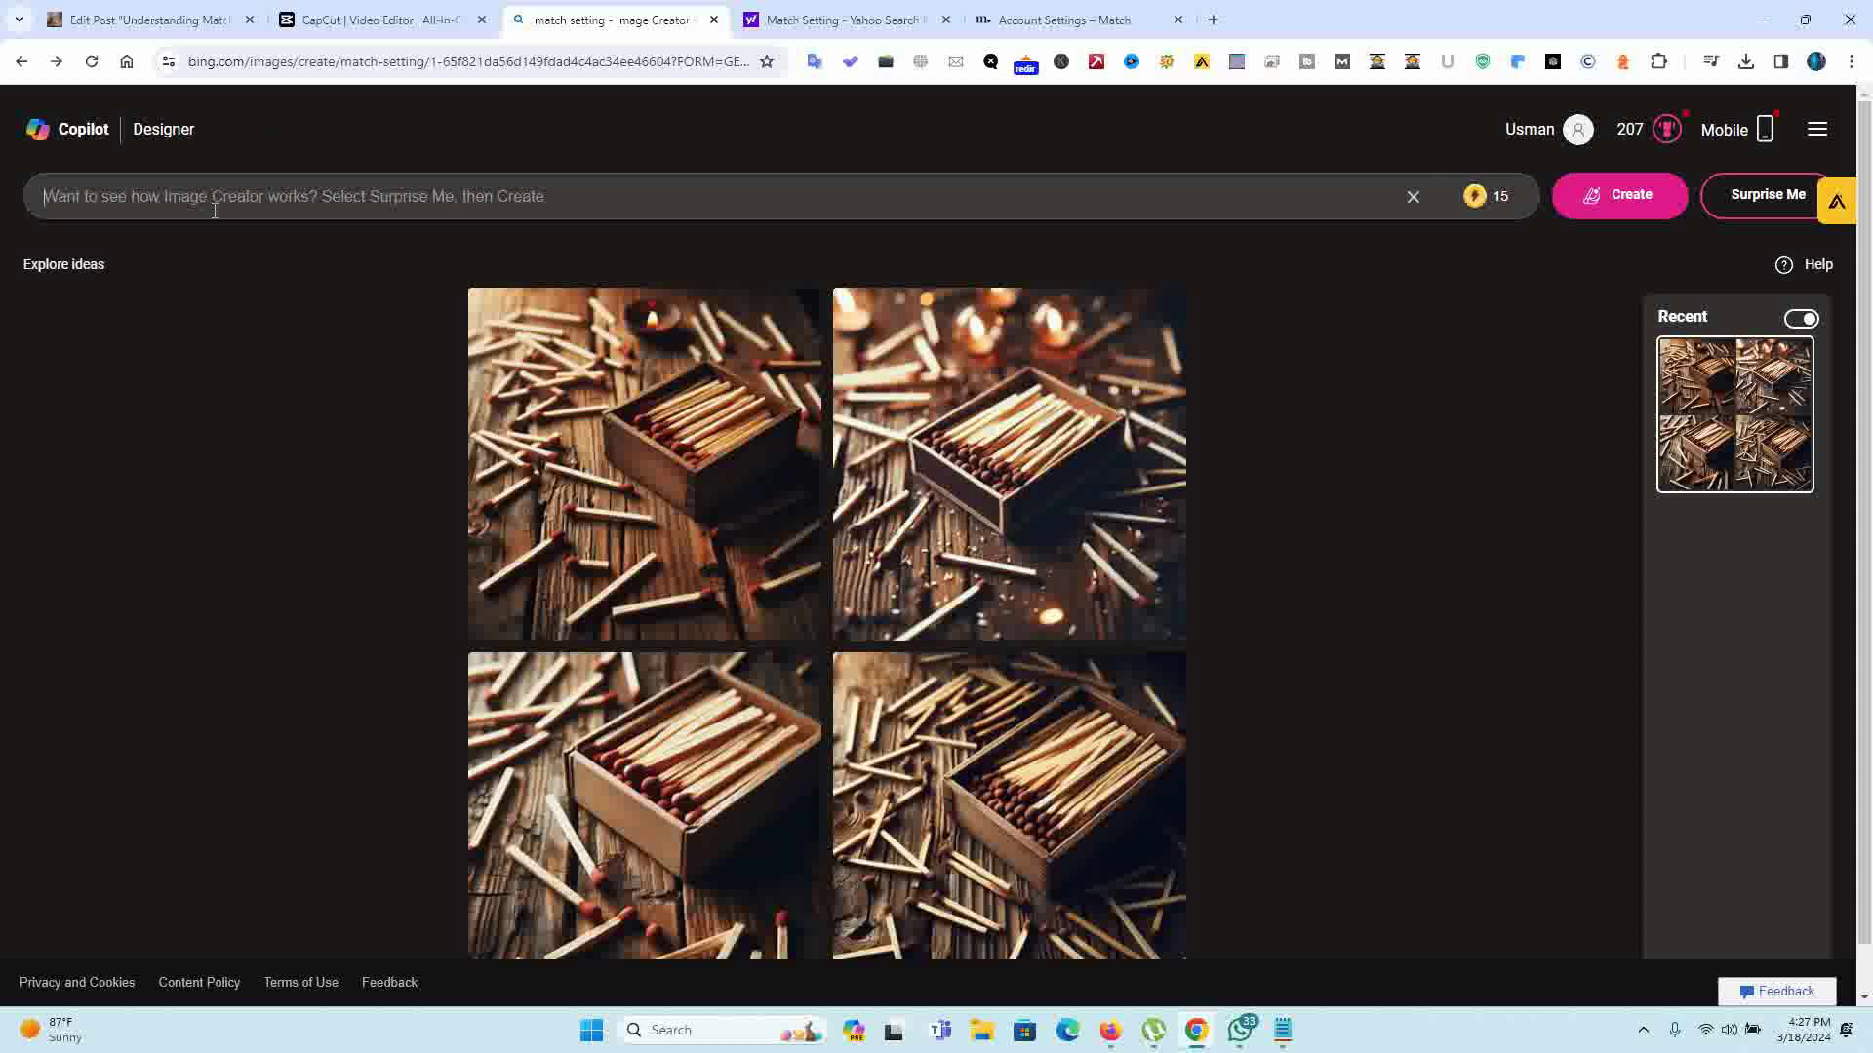
pyautogui.hotkey('ctrl', 'v')
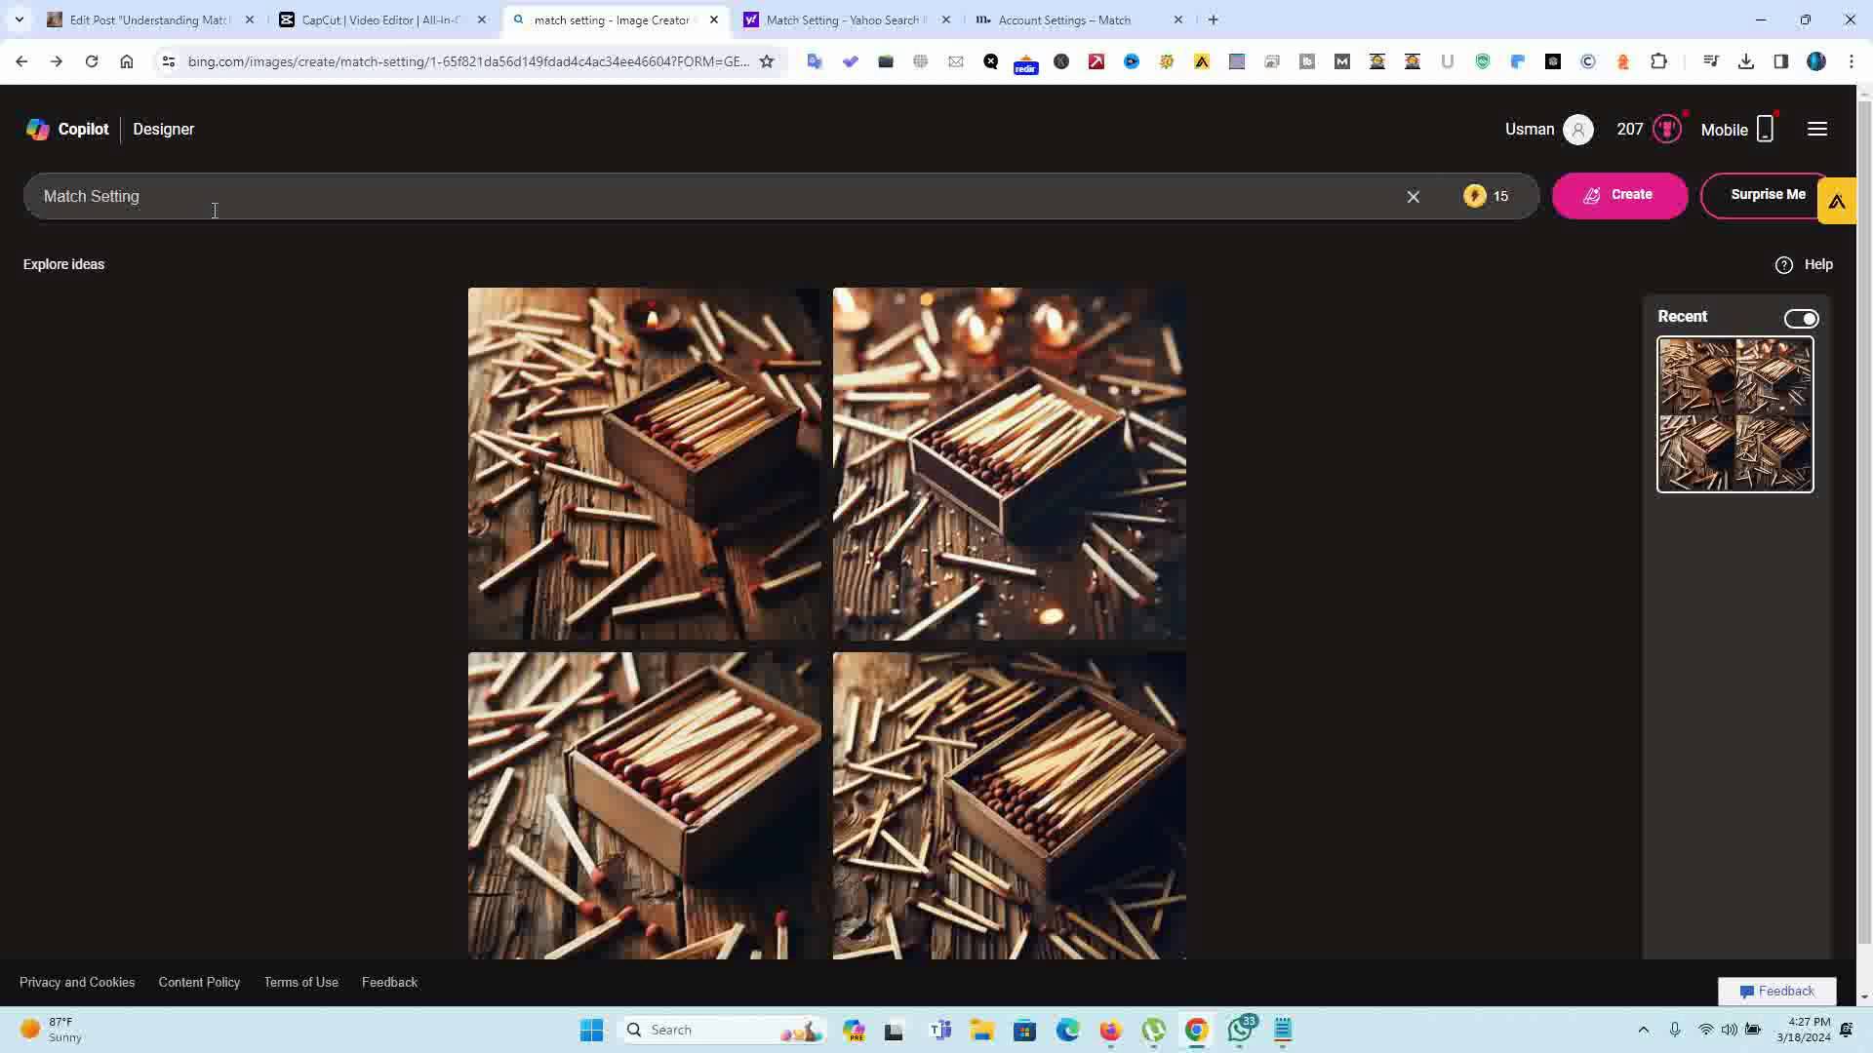
pyautogui.click(1646, 197)
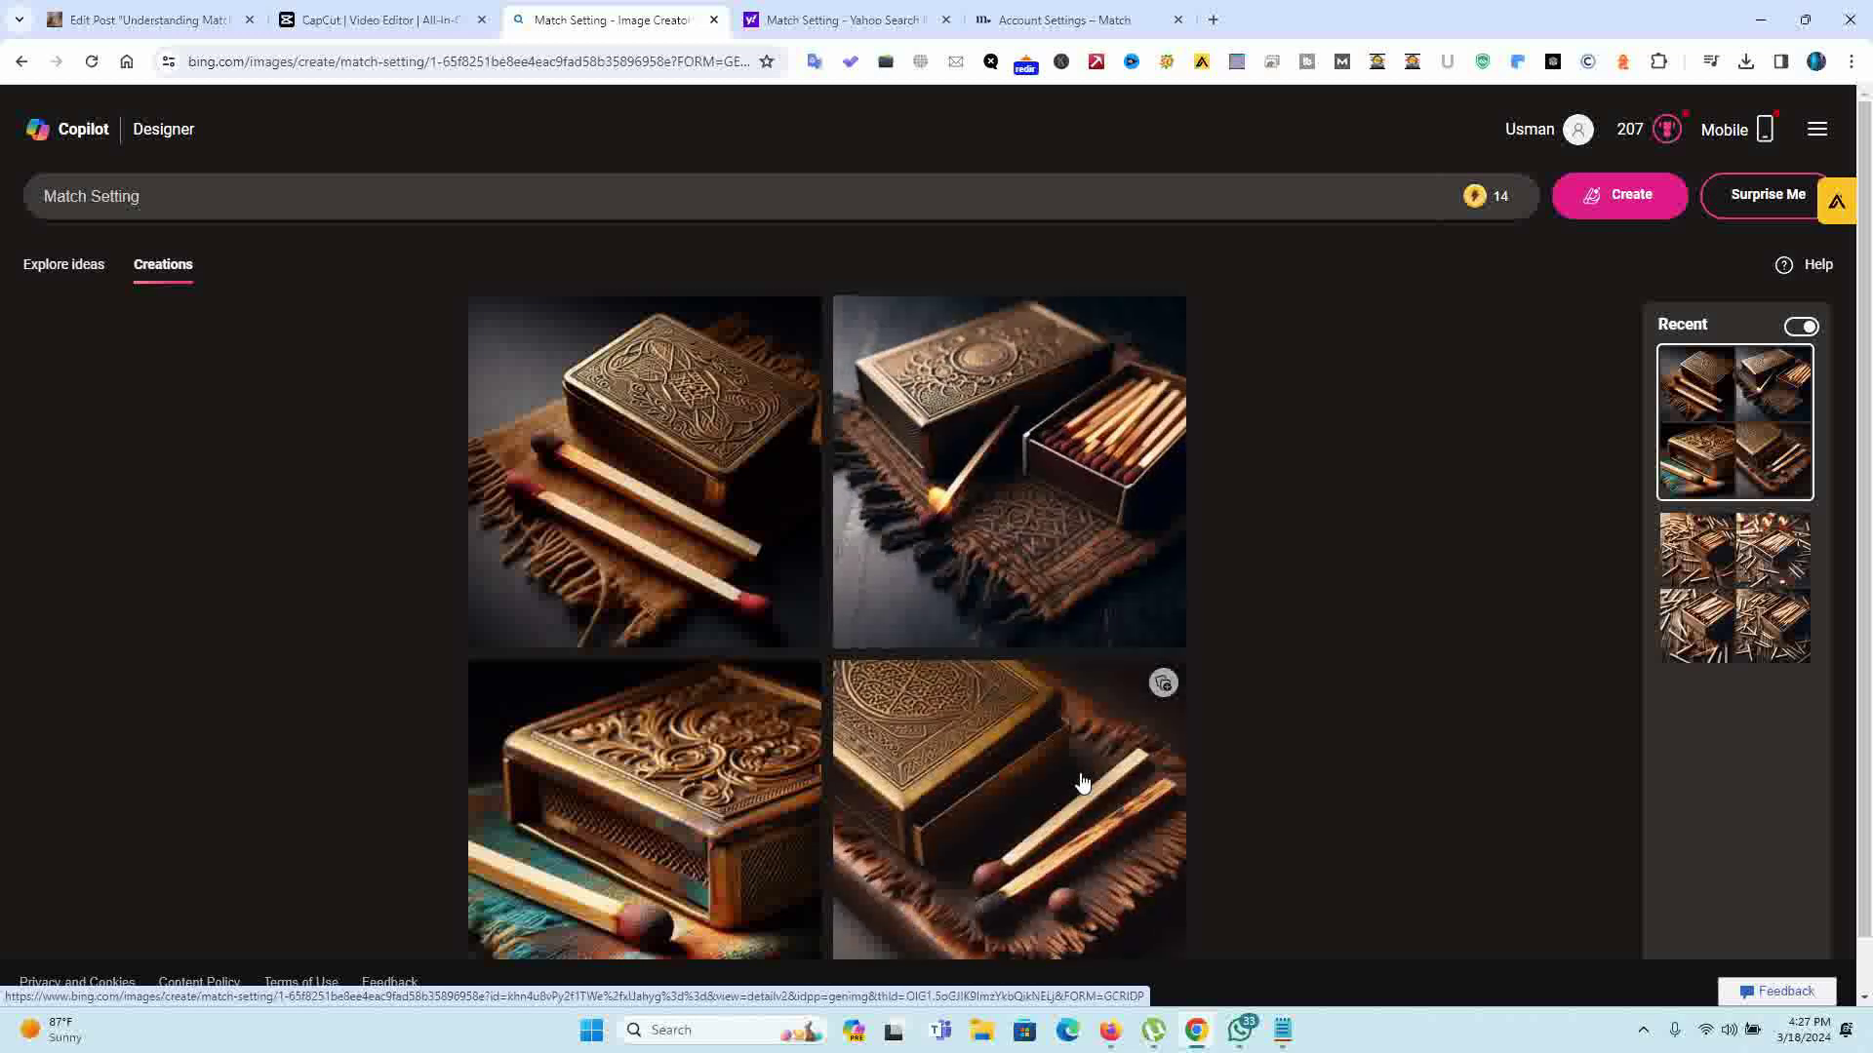
# Step: Download two generated images: the open matchbox with two matches and a loose match head, and the closed engraved box with two matches
pyautogui.click(1092, 722)
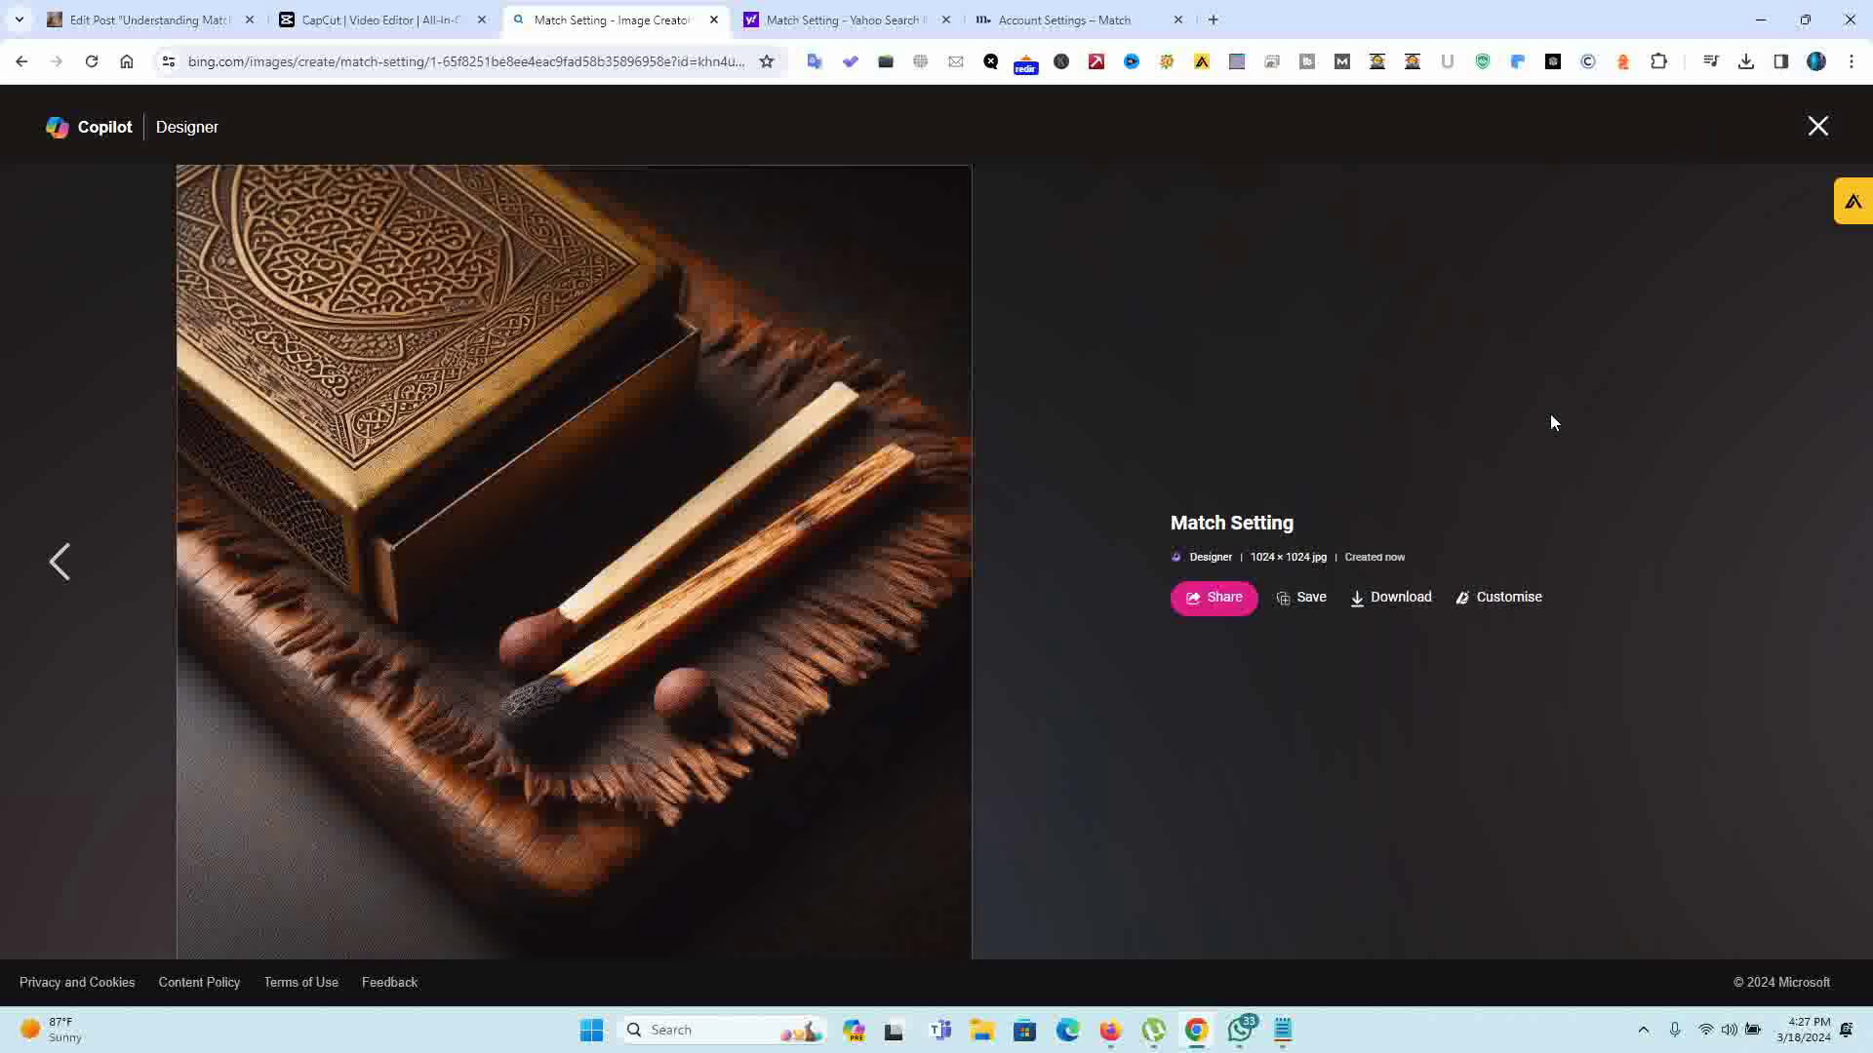
pyautogui.click(1393, 576)
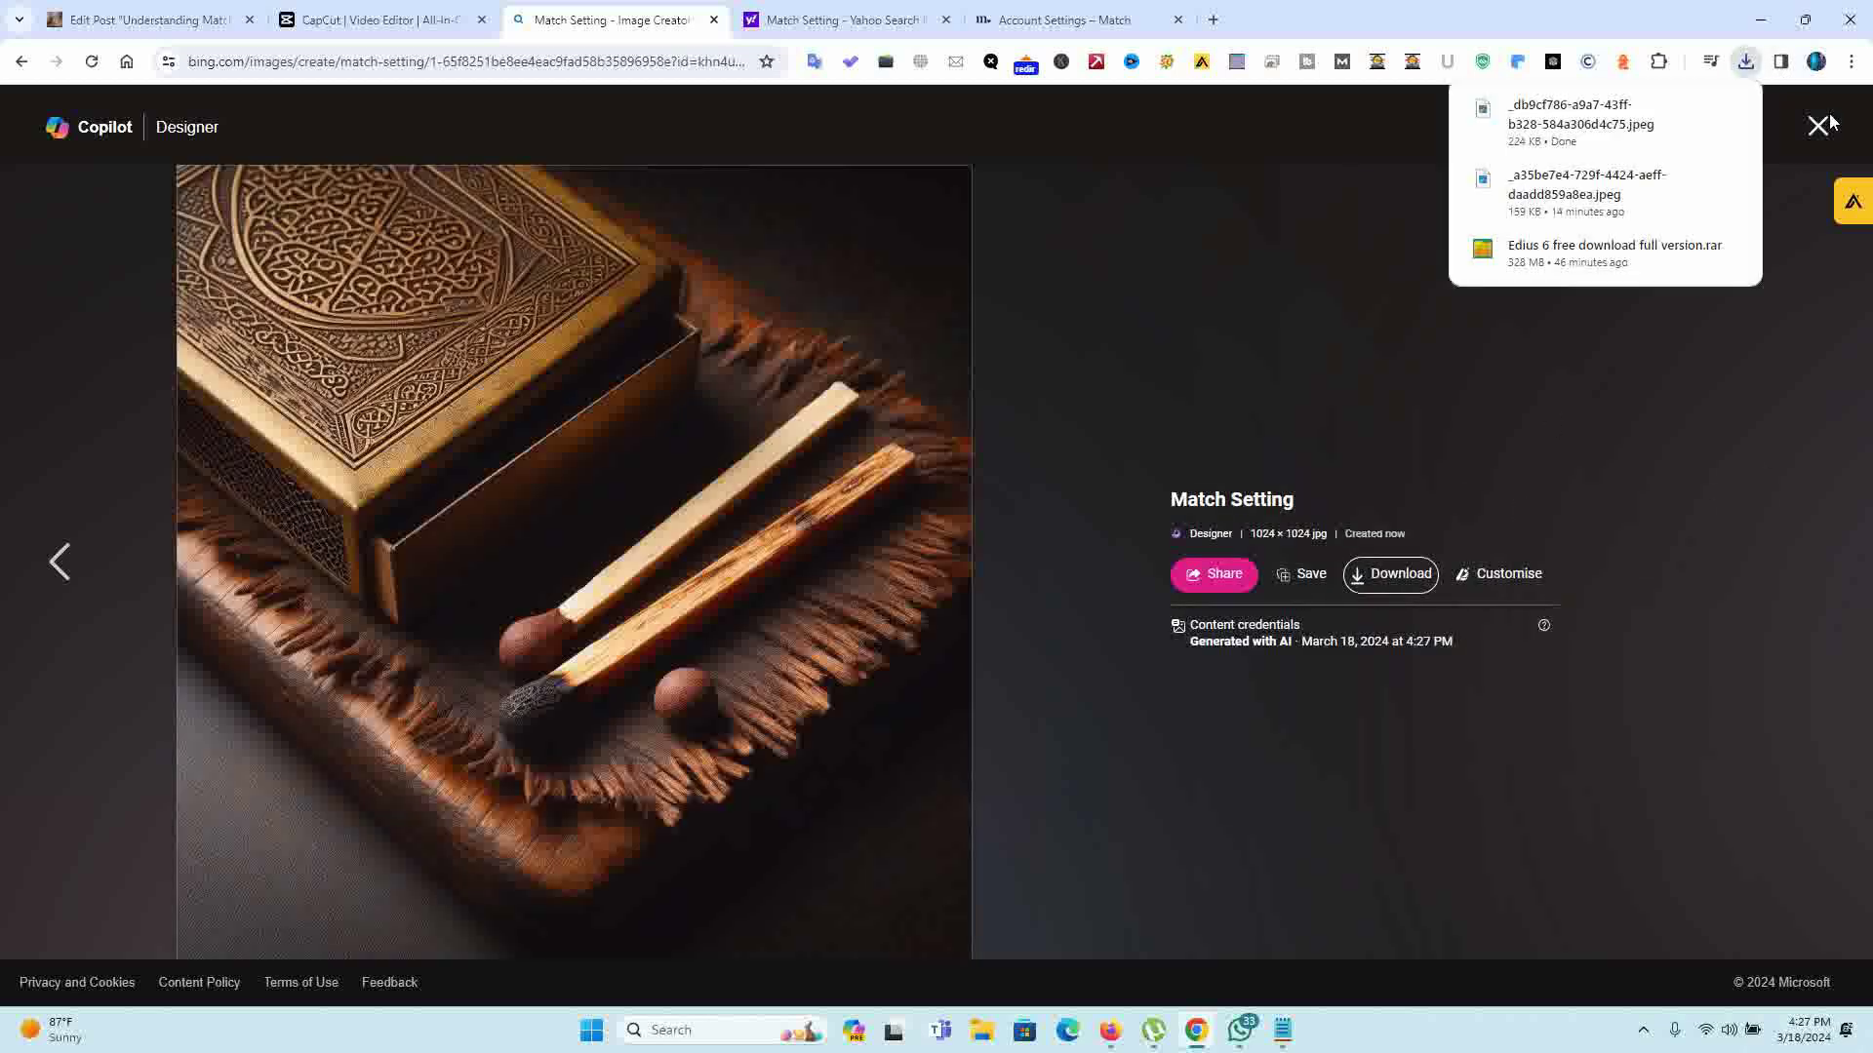
pyautogui.click(1818, 126)
pyautogui.click(694, 410)
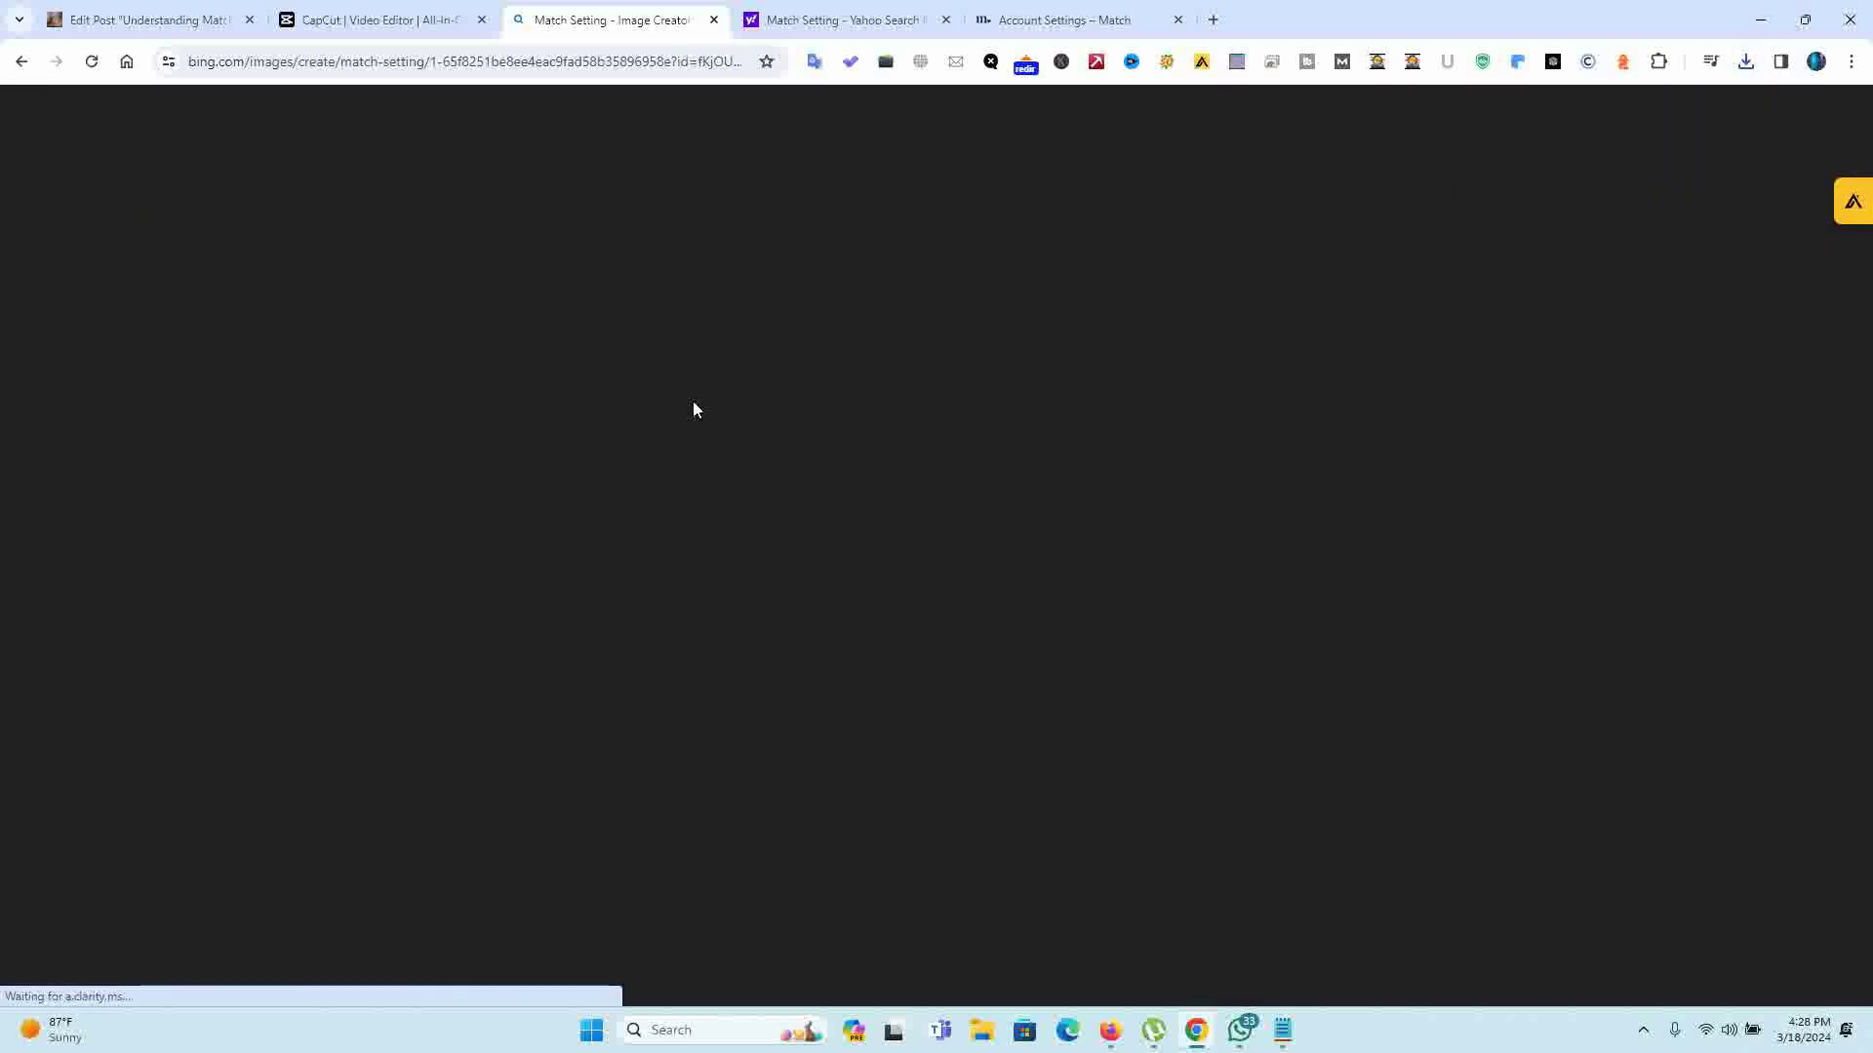
pyautogui.click(1395, 579)
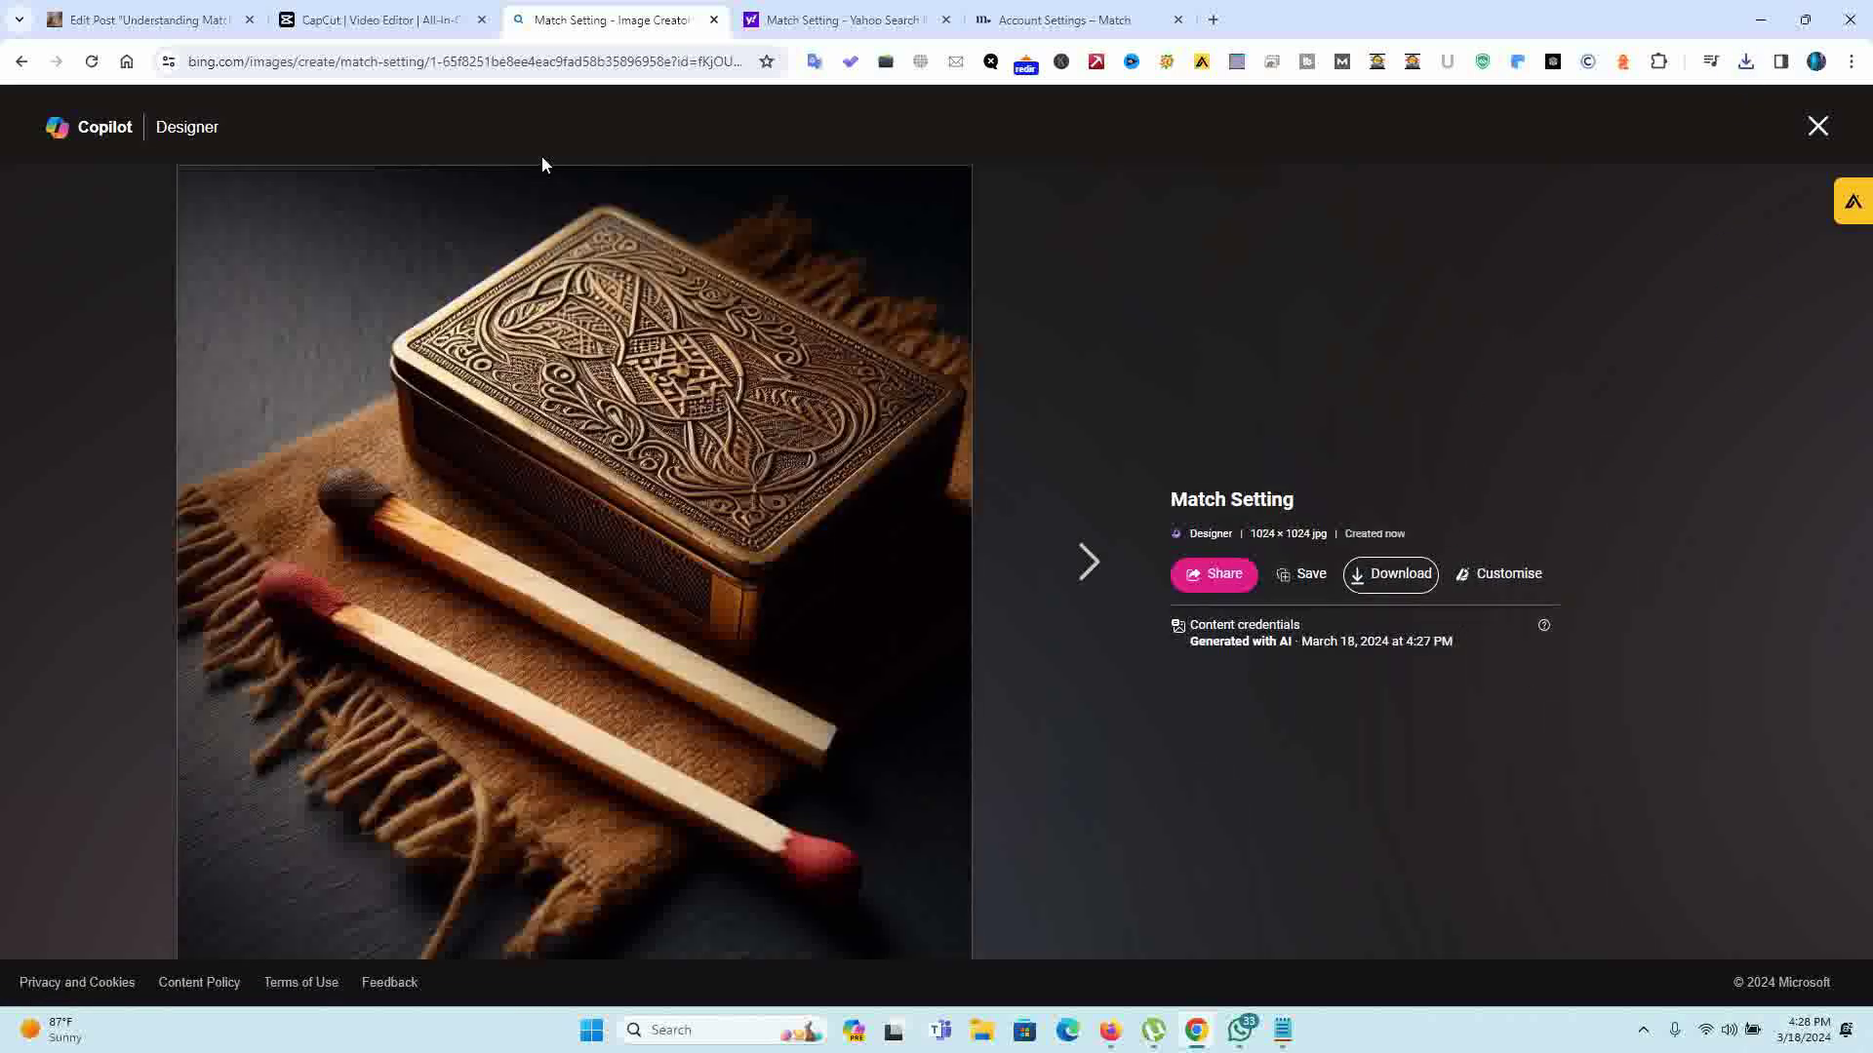
# Step: Close the enlarged image and switch back to the WordPress post editor
pyautogui.click(1817, 126)
pyautogui.click(472, 10)
pyautogui.click(146, 19)
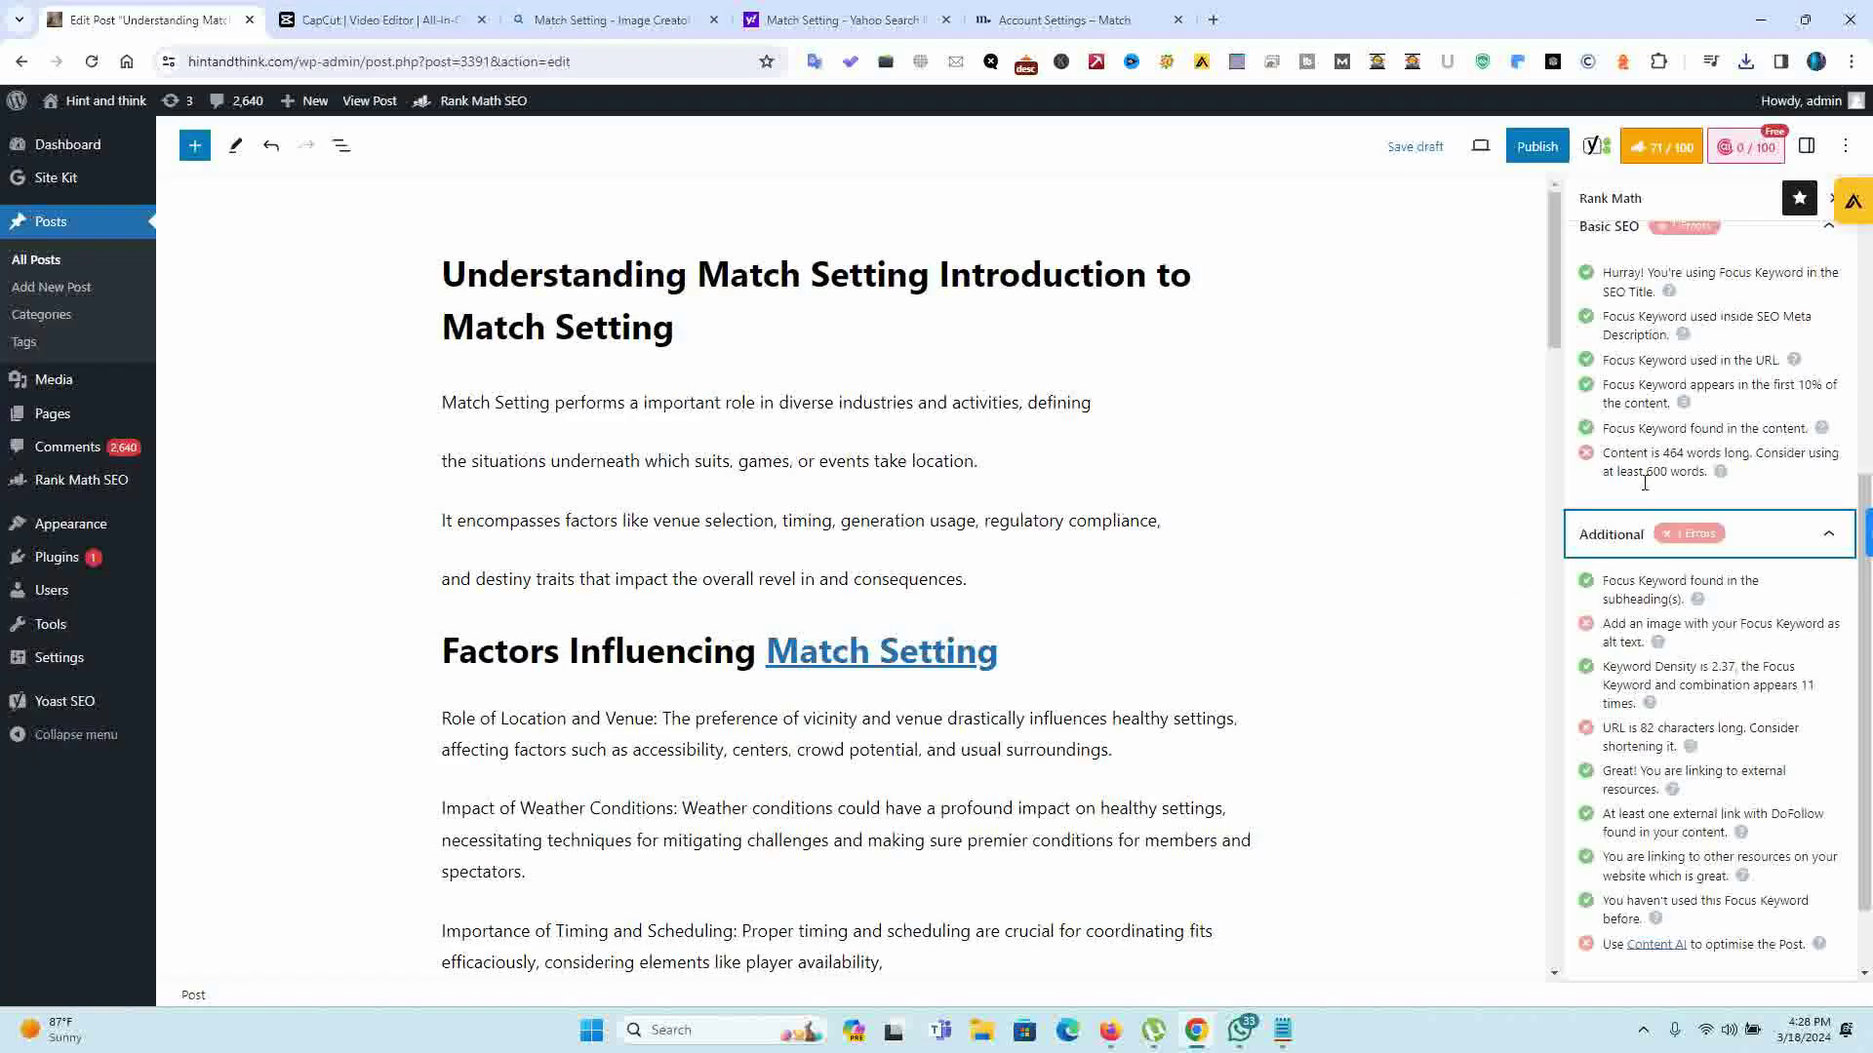
# Step: Copy the Yoast focus keyphrase "Match Setting" from the SEO settings below the post
pyautogui.moveTo(1552, 318); pyautogui.dragTo(1552, 812)
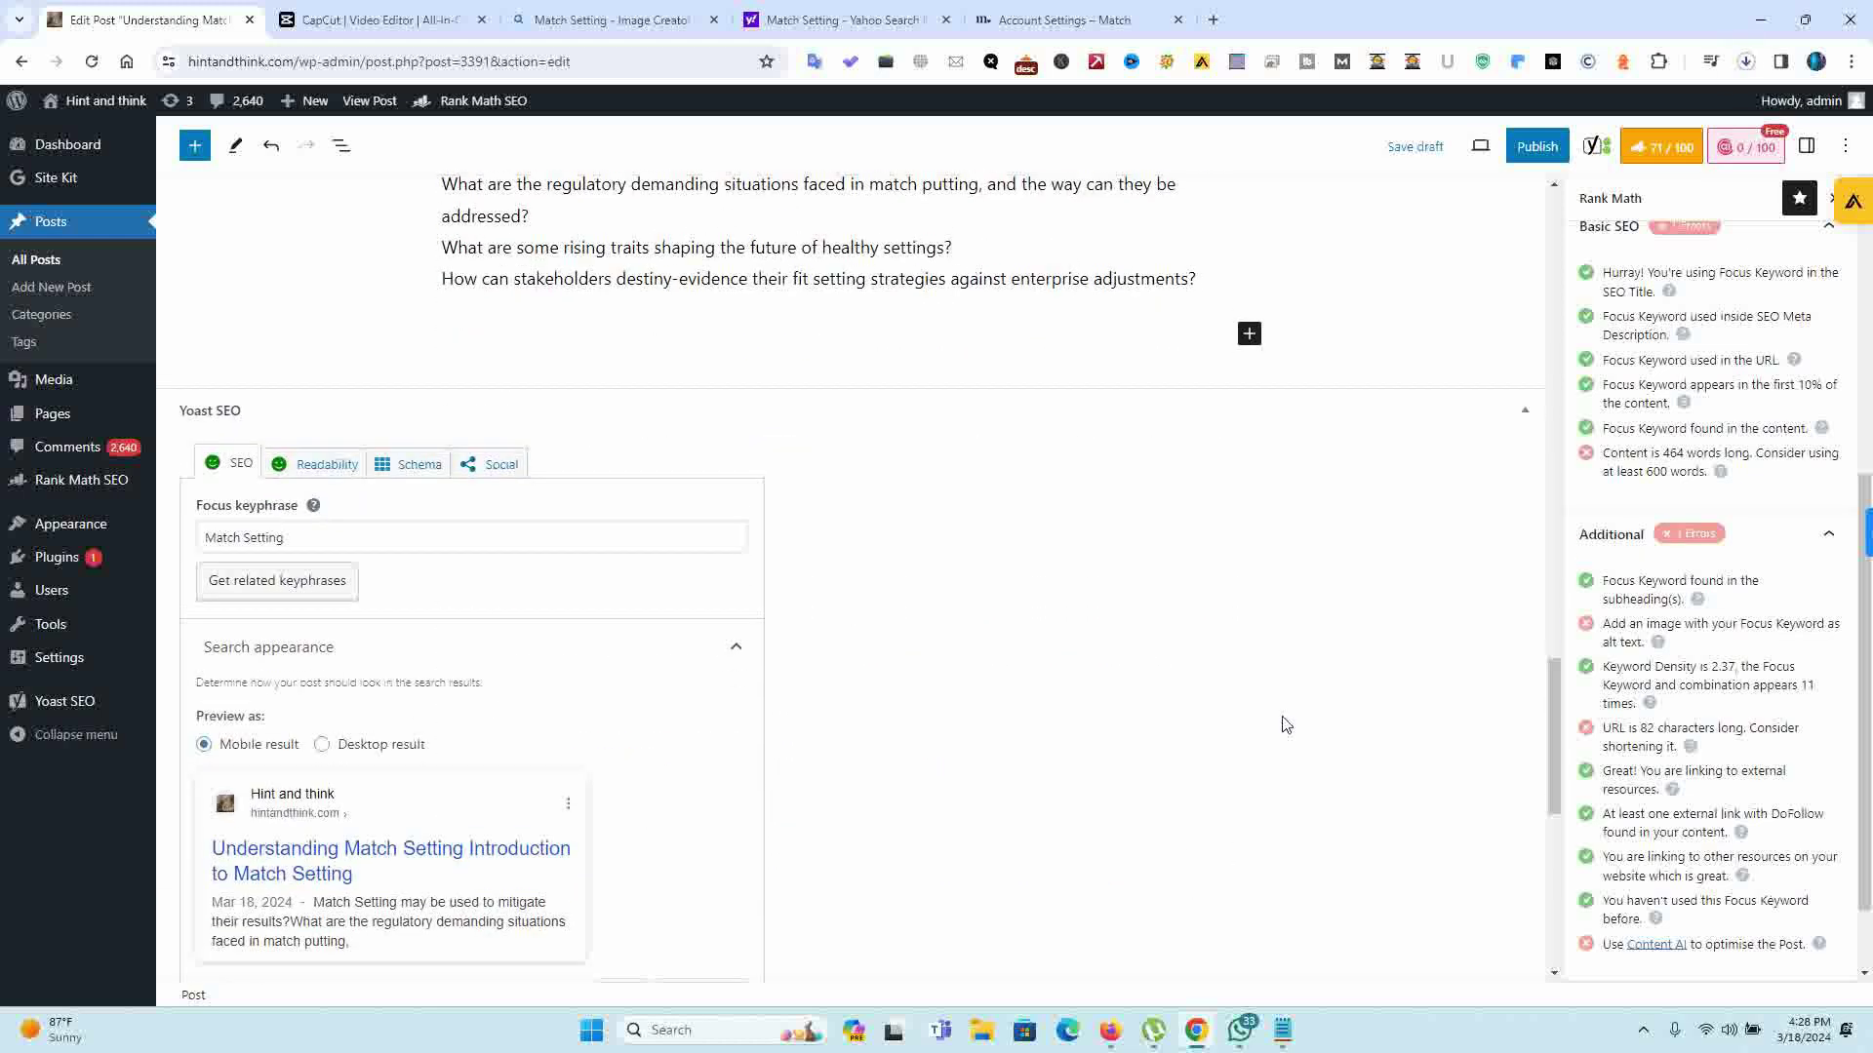
pyautogui.doubleClick(513, 543)
pyautogui.tripleClick(513, 543)
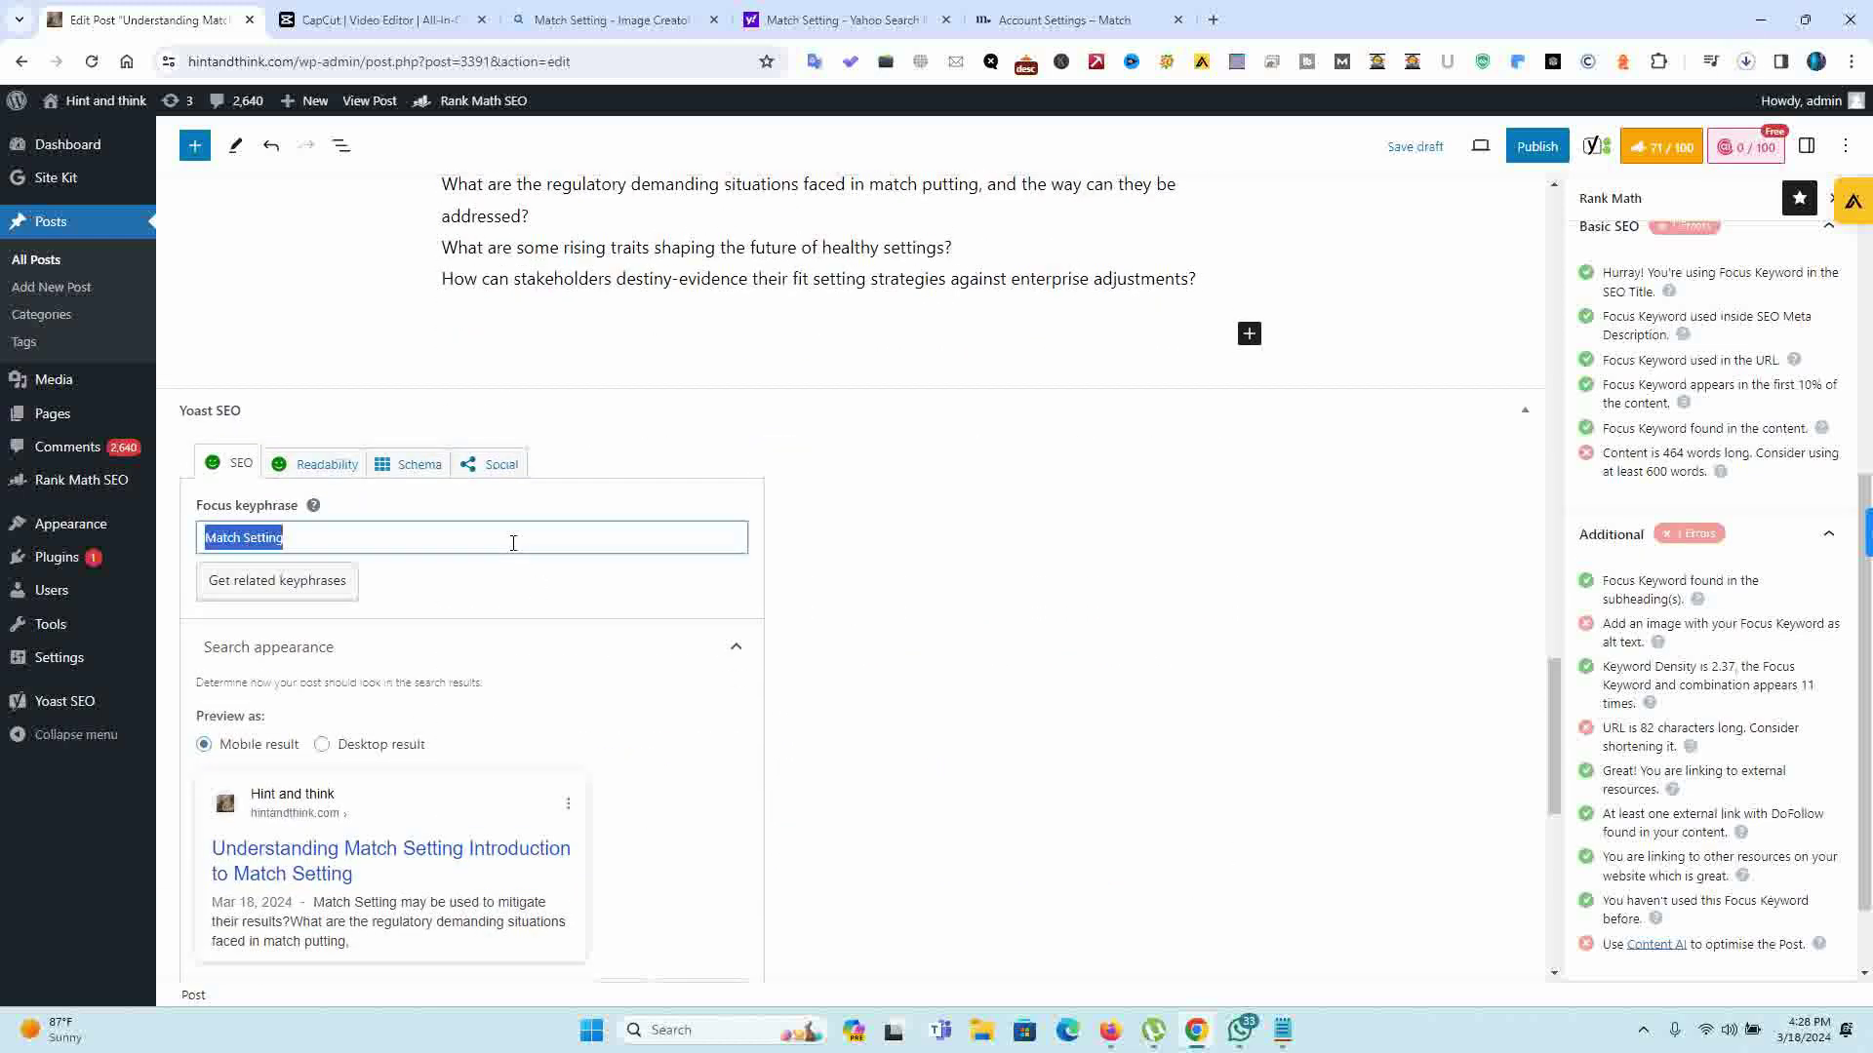
# Step: Assign the post to the General category and remove it from Uncategorized
pyautogui.click(1806, 148)
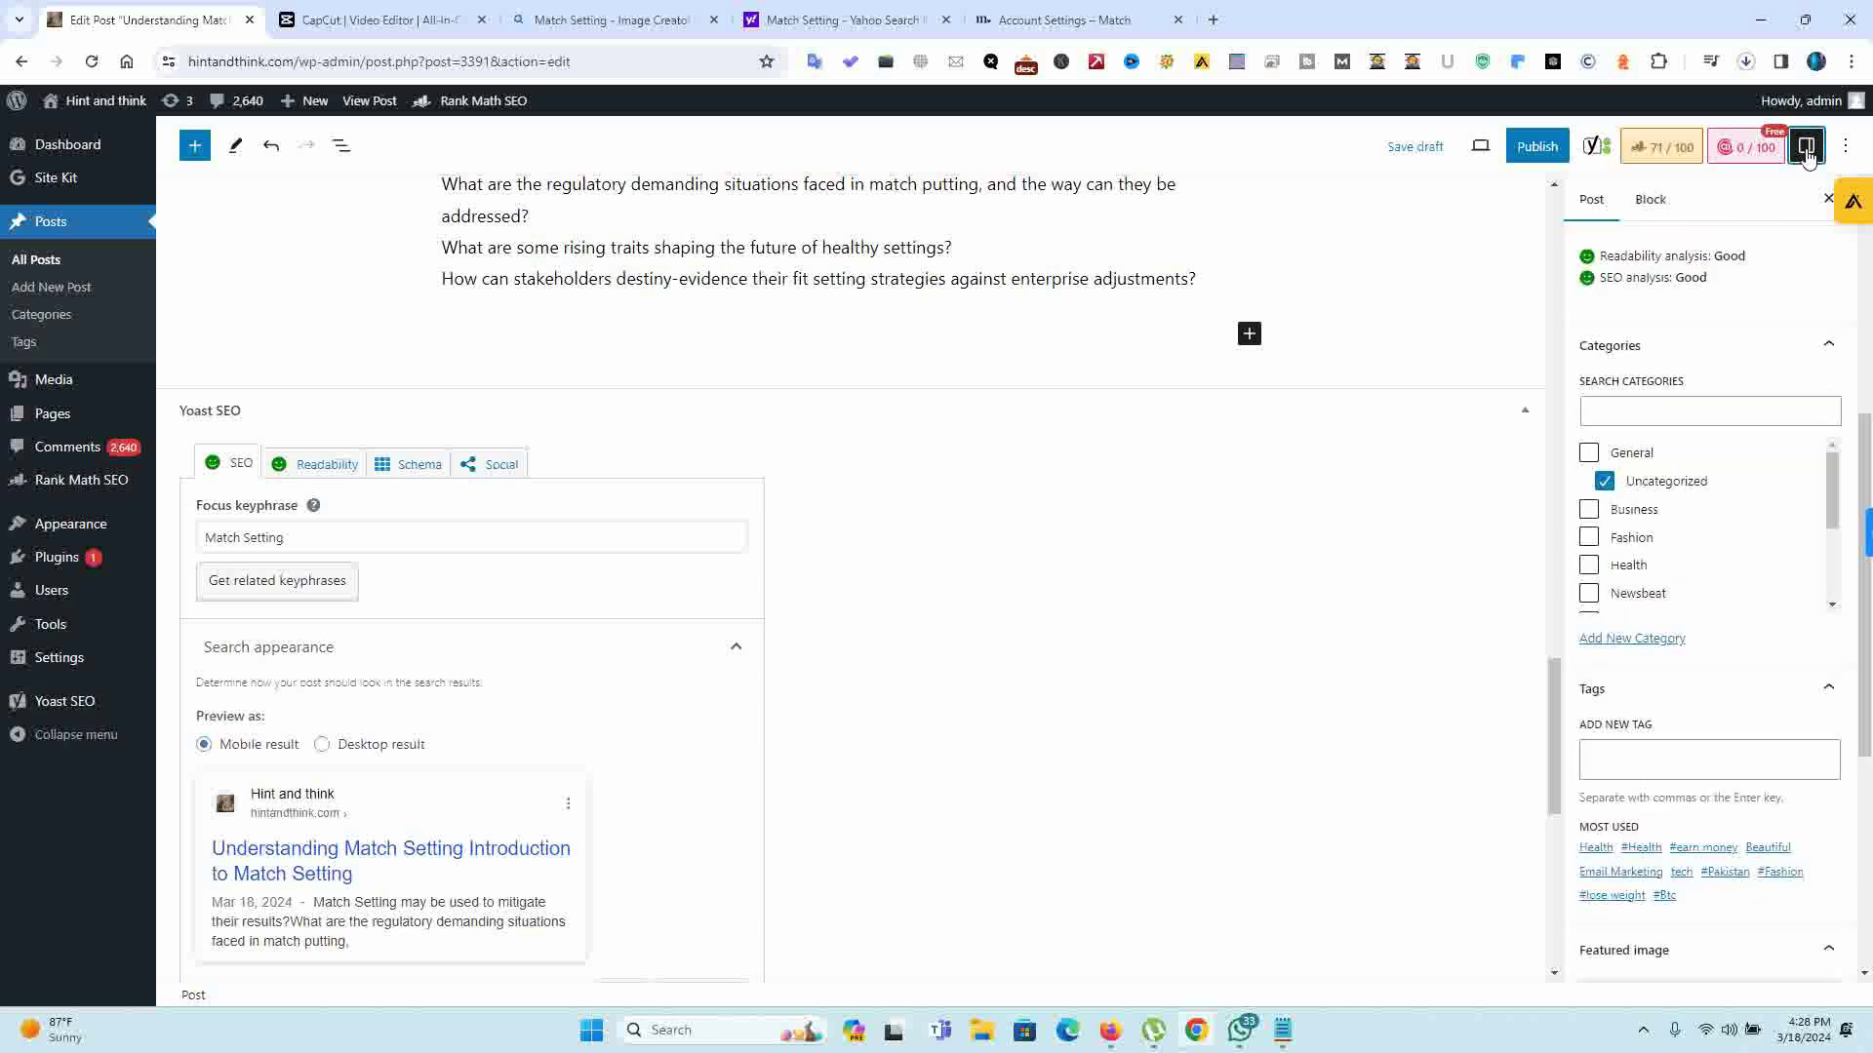
pyautogui.click(1589, 453)
pyautogui.click(1603, 481)
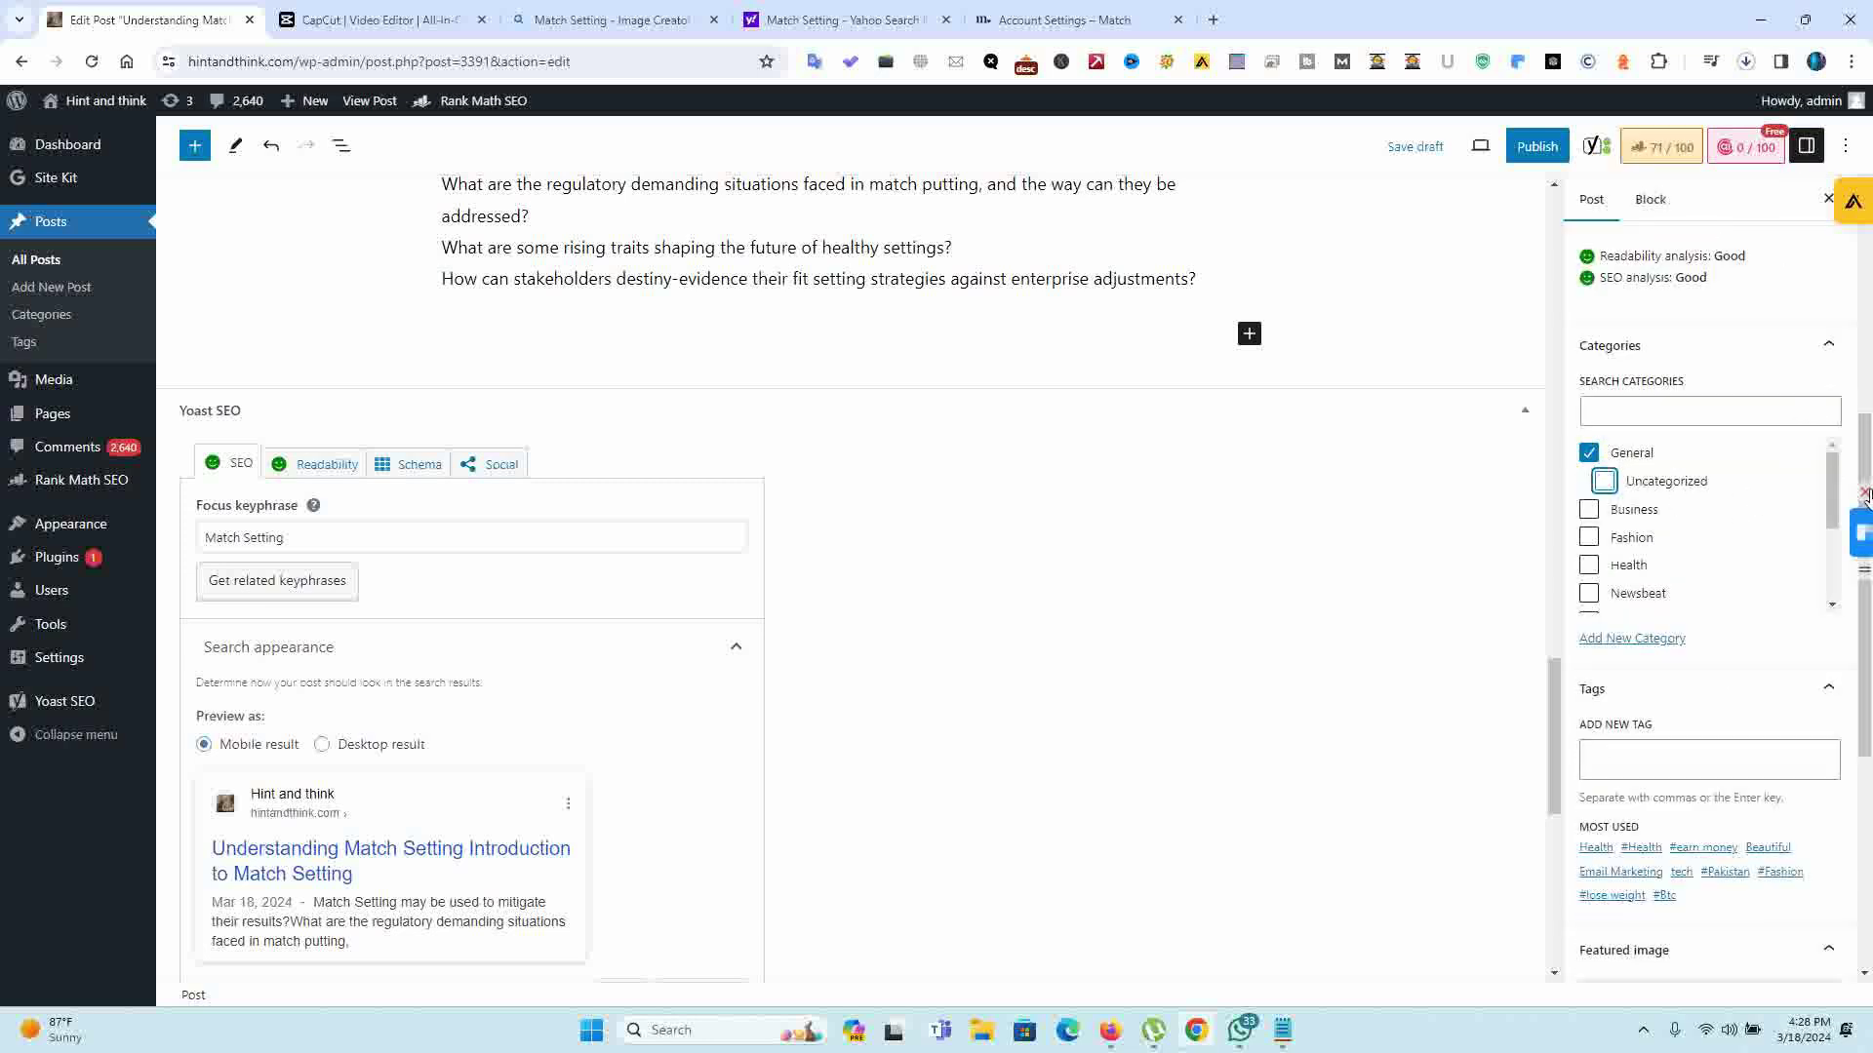
# Step: Try to upload the scattered-matches image starting with _a35be7e4 from Downloads as the featured image and add its alt text
pyautogui.scroll(-3, 1644, 457)
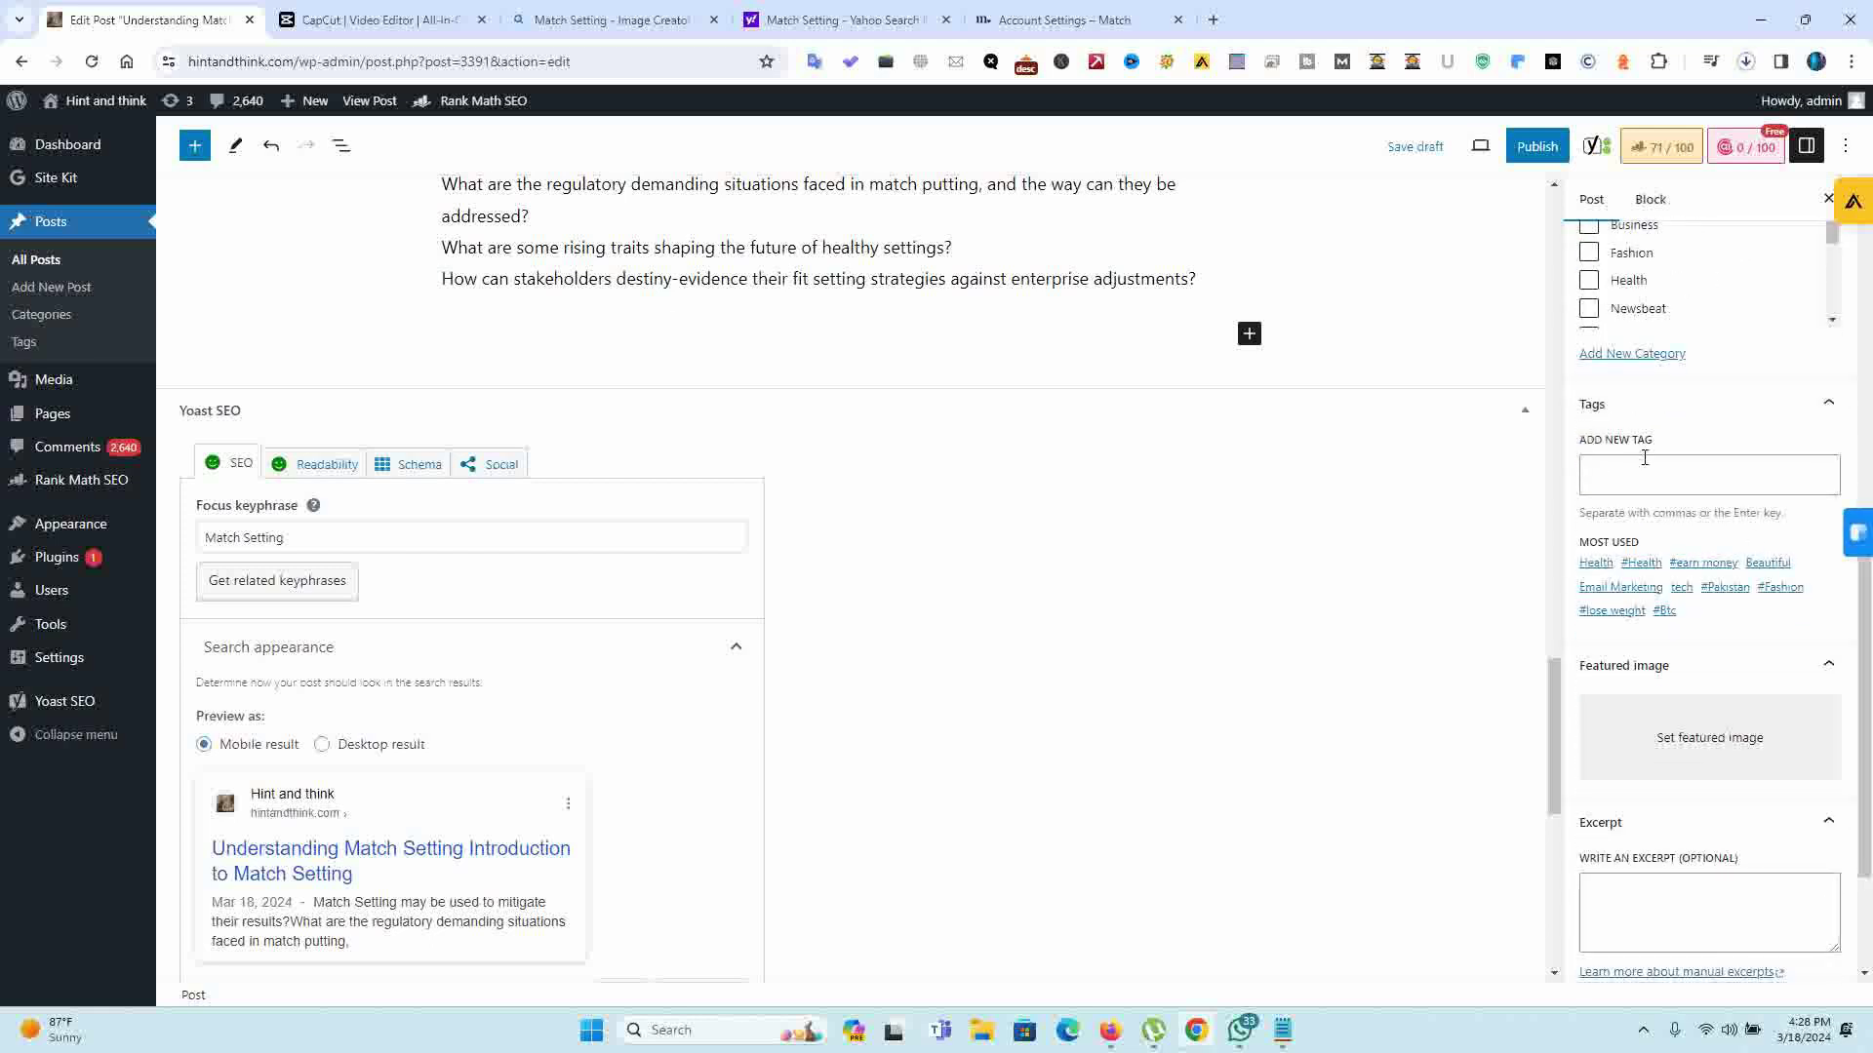
pyautogui.click(1735, 734)
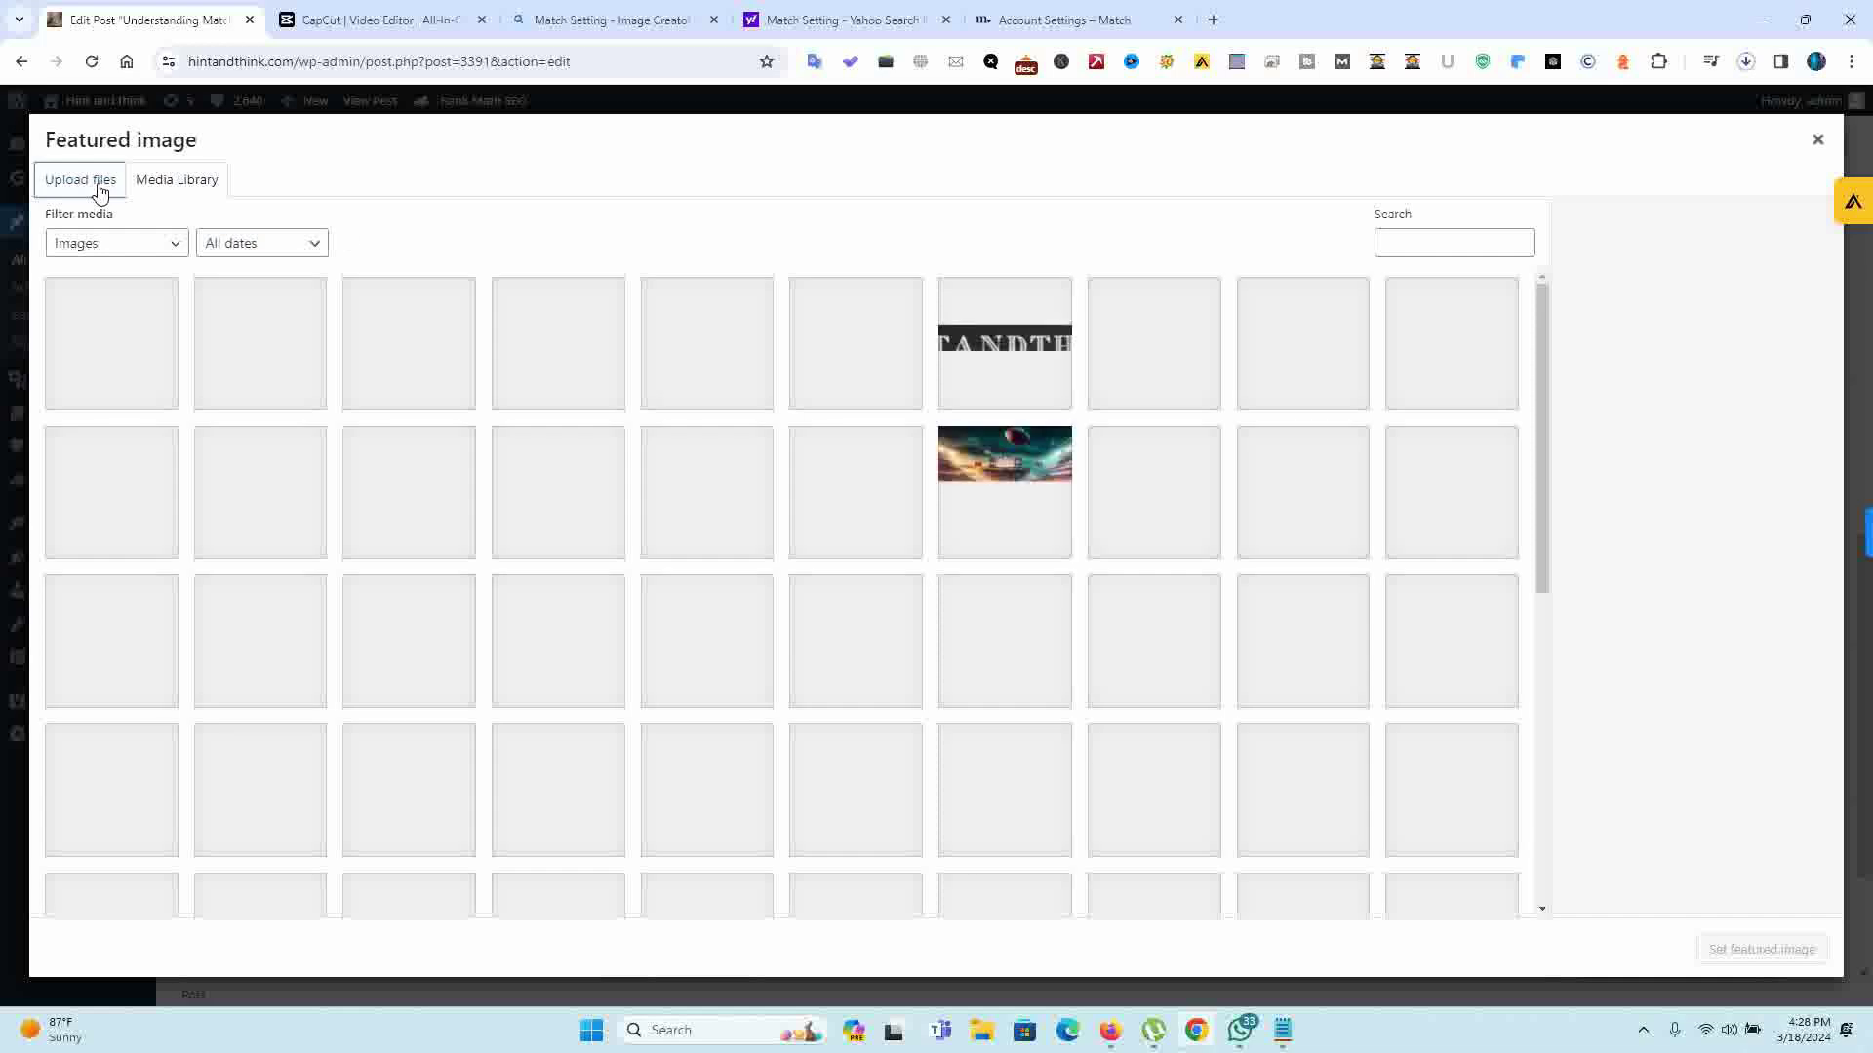
pyautogui.click(100, 191)
pyautogui.click(897, 520)
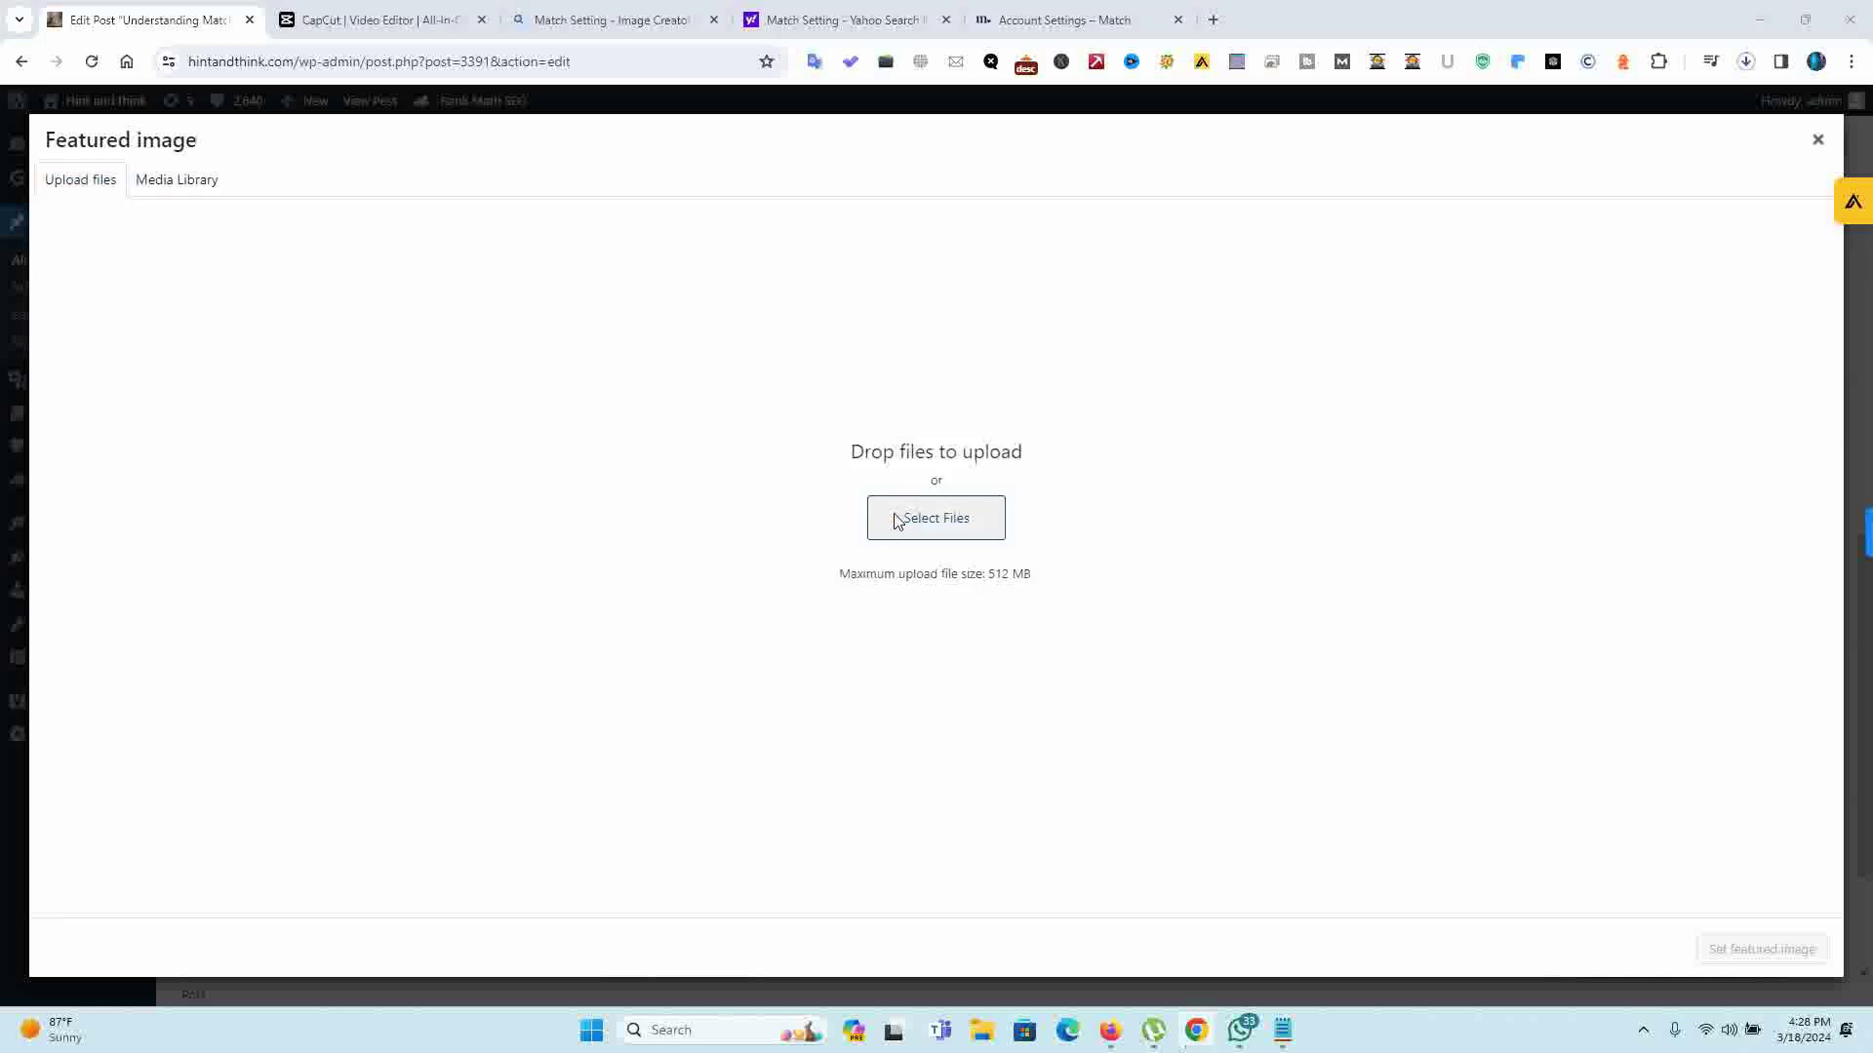
pyautogui.click(83, 239)
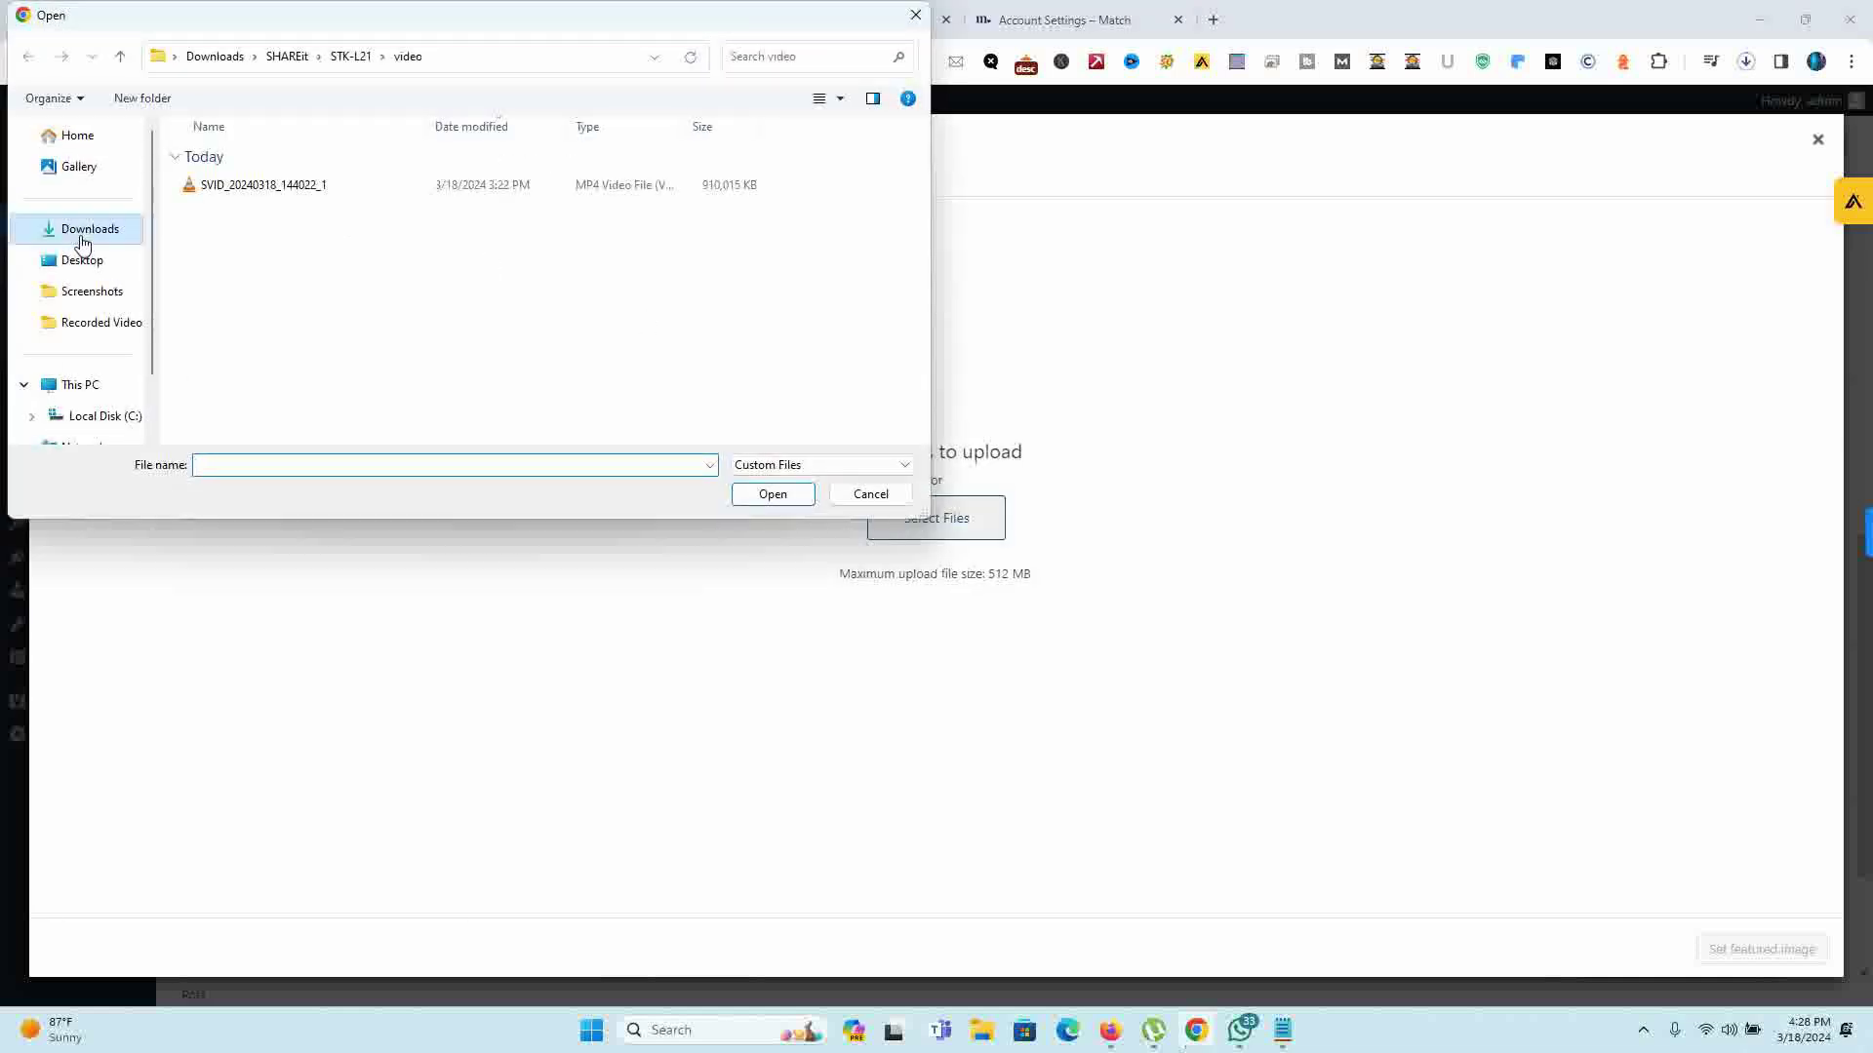
pyautogui.click(437, 224)
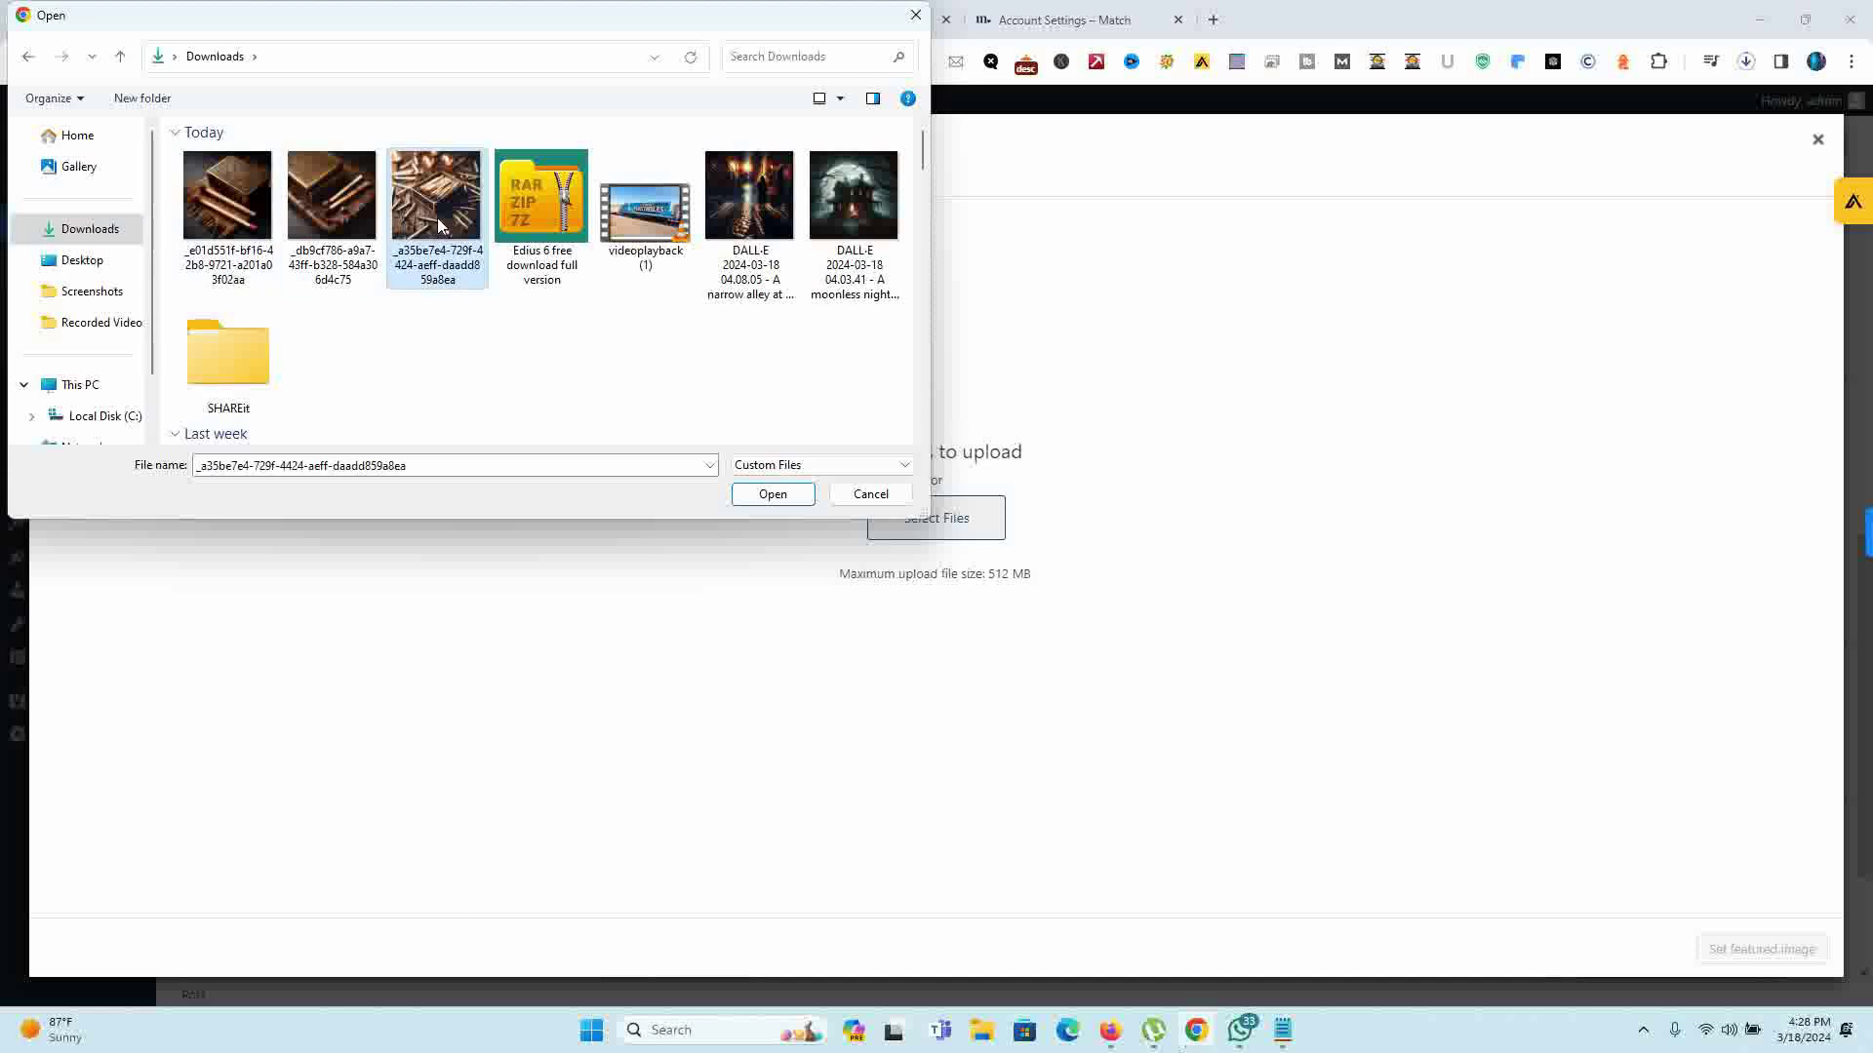
pyautogui.doubleClick(437, 224)
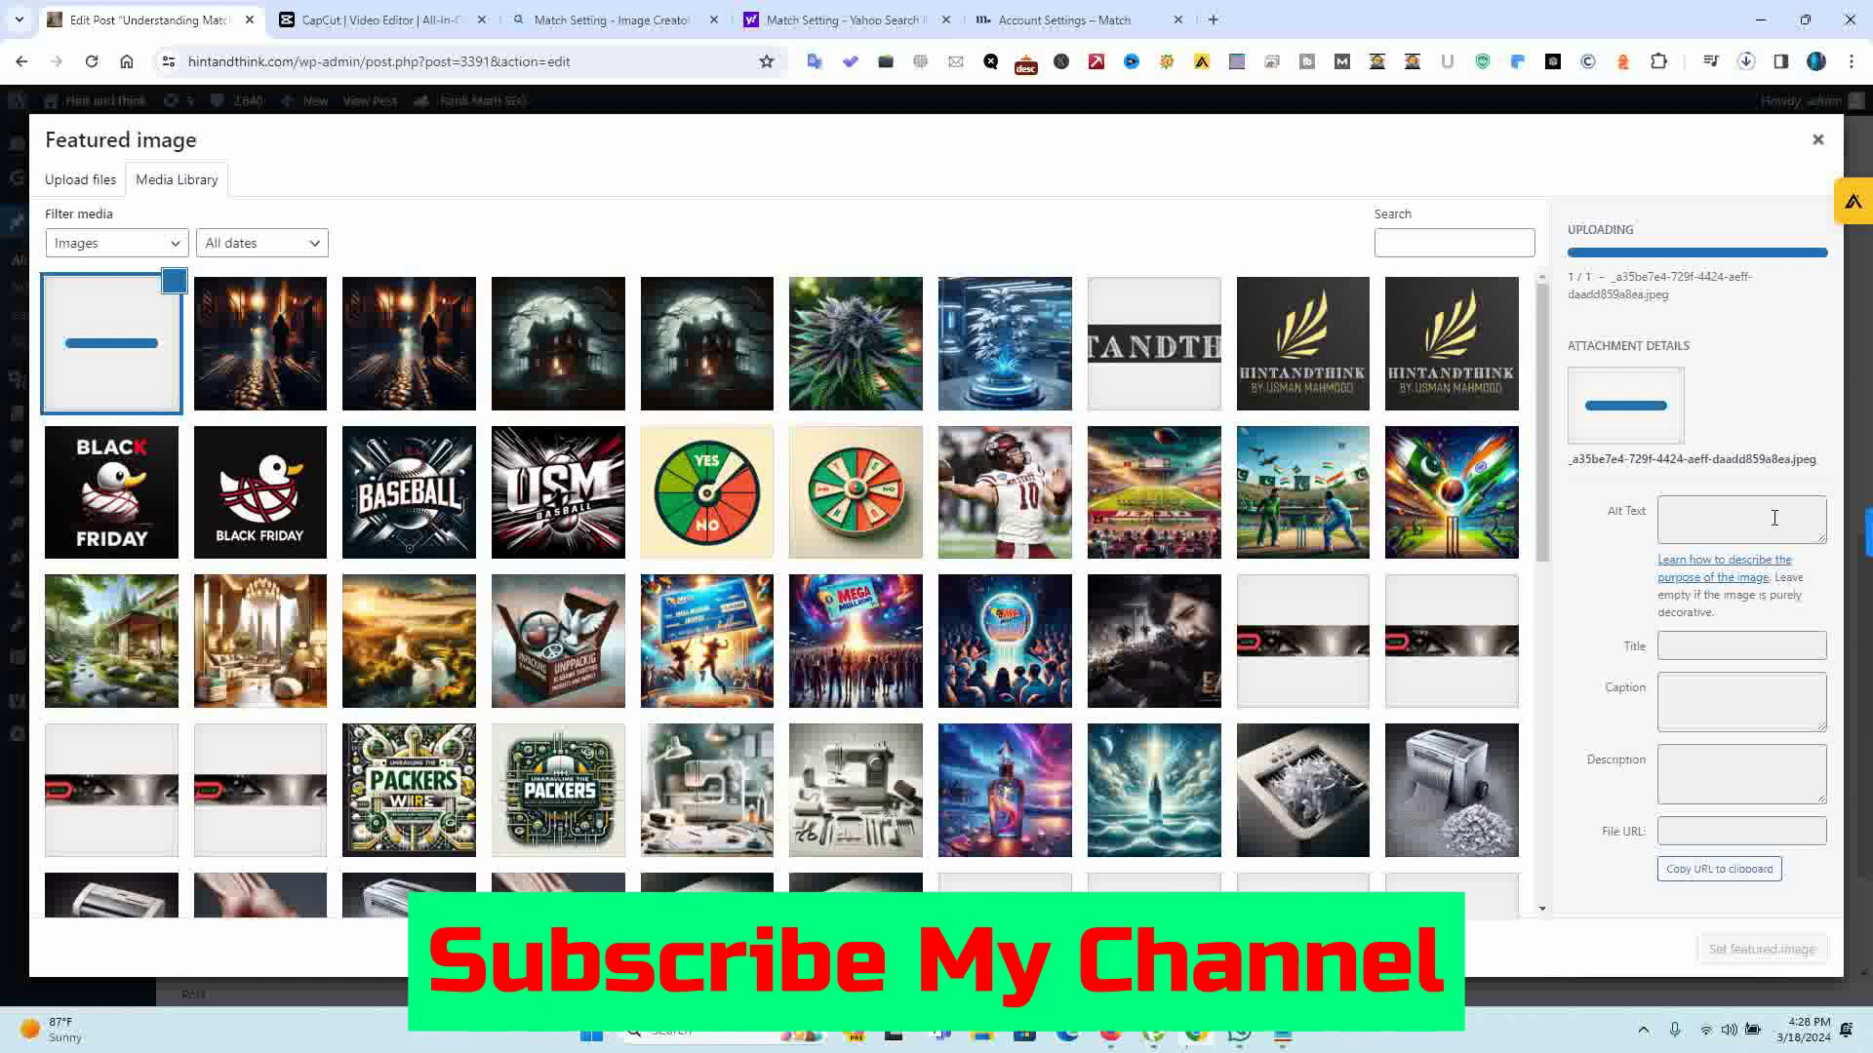
pyautogui.click(1774, 518)
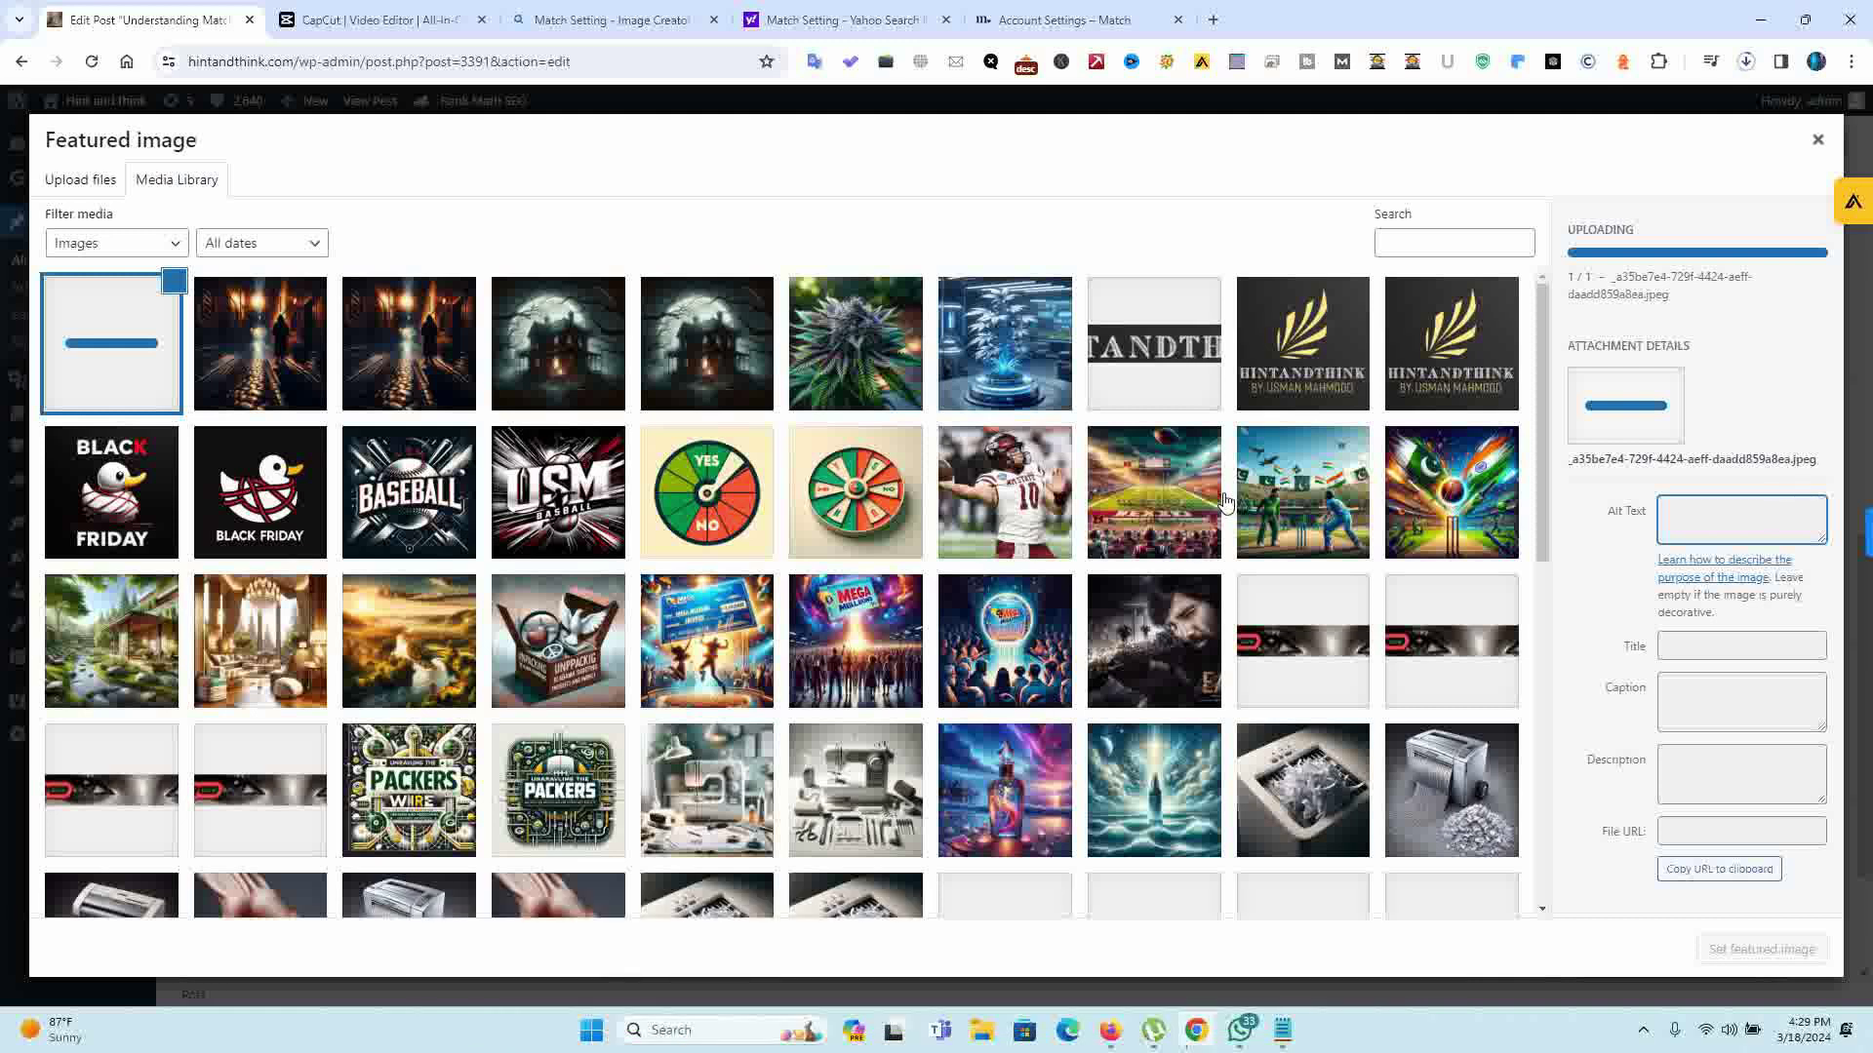
# Step: Try to upload the image starting with _db9cf786 from Downloads as the featured image instead, then close the dialog
pyautogui.click(78, 187)
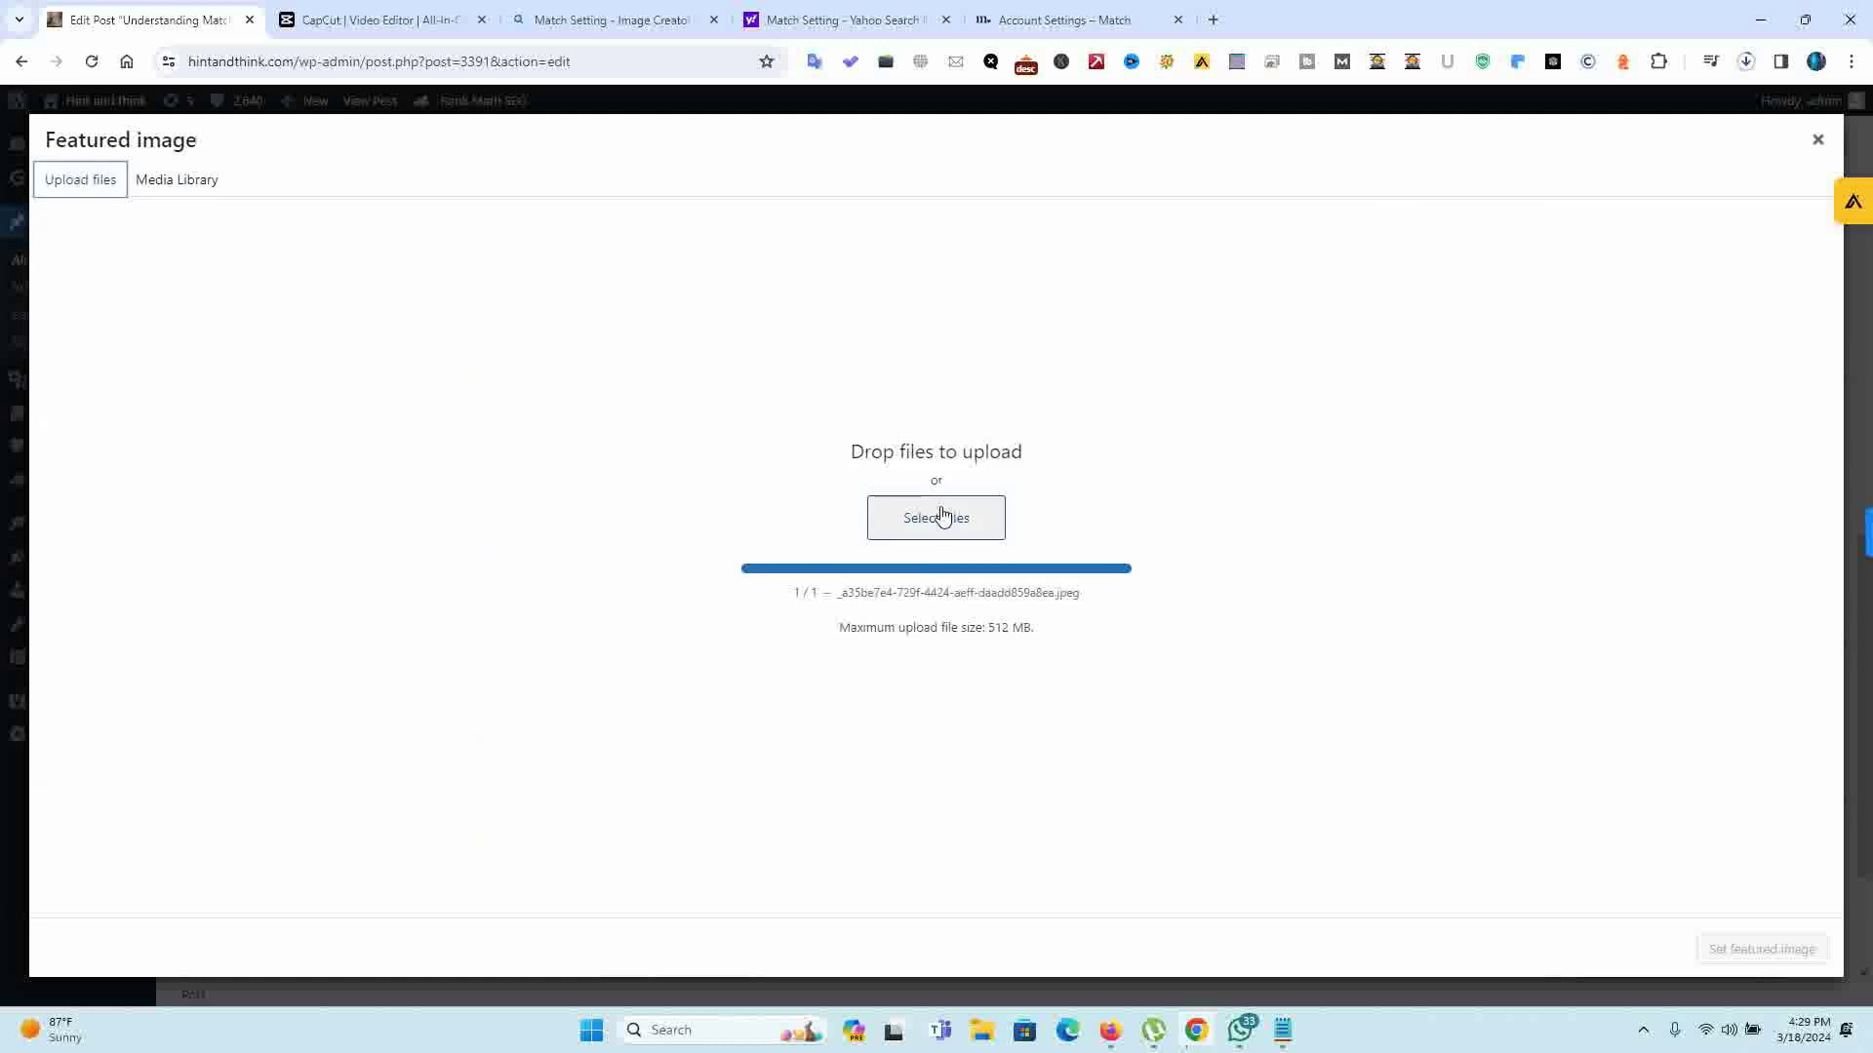
pyautogui.click(170, 175)
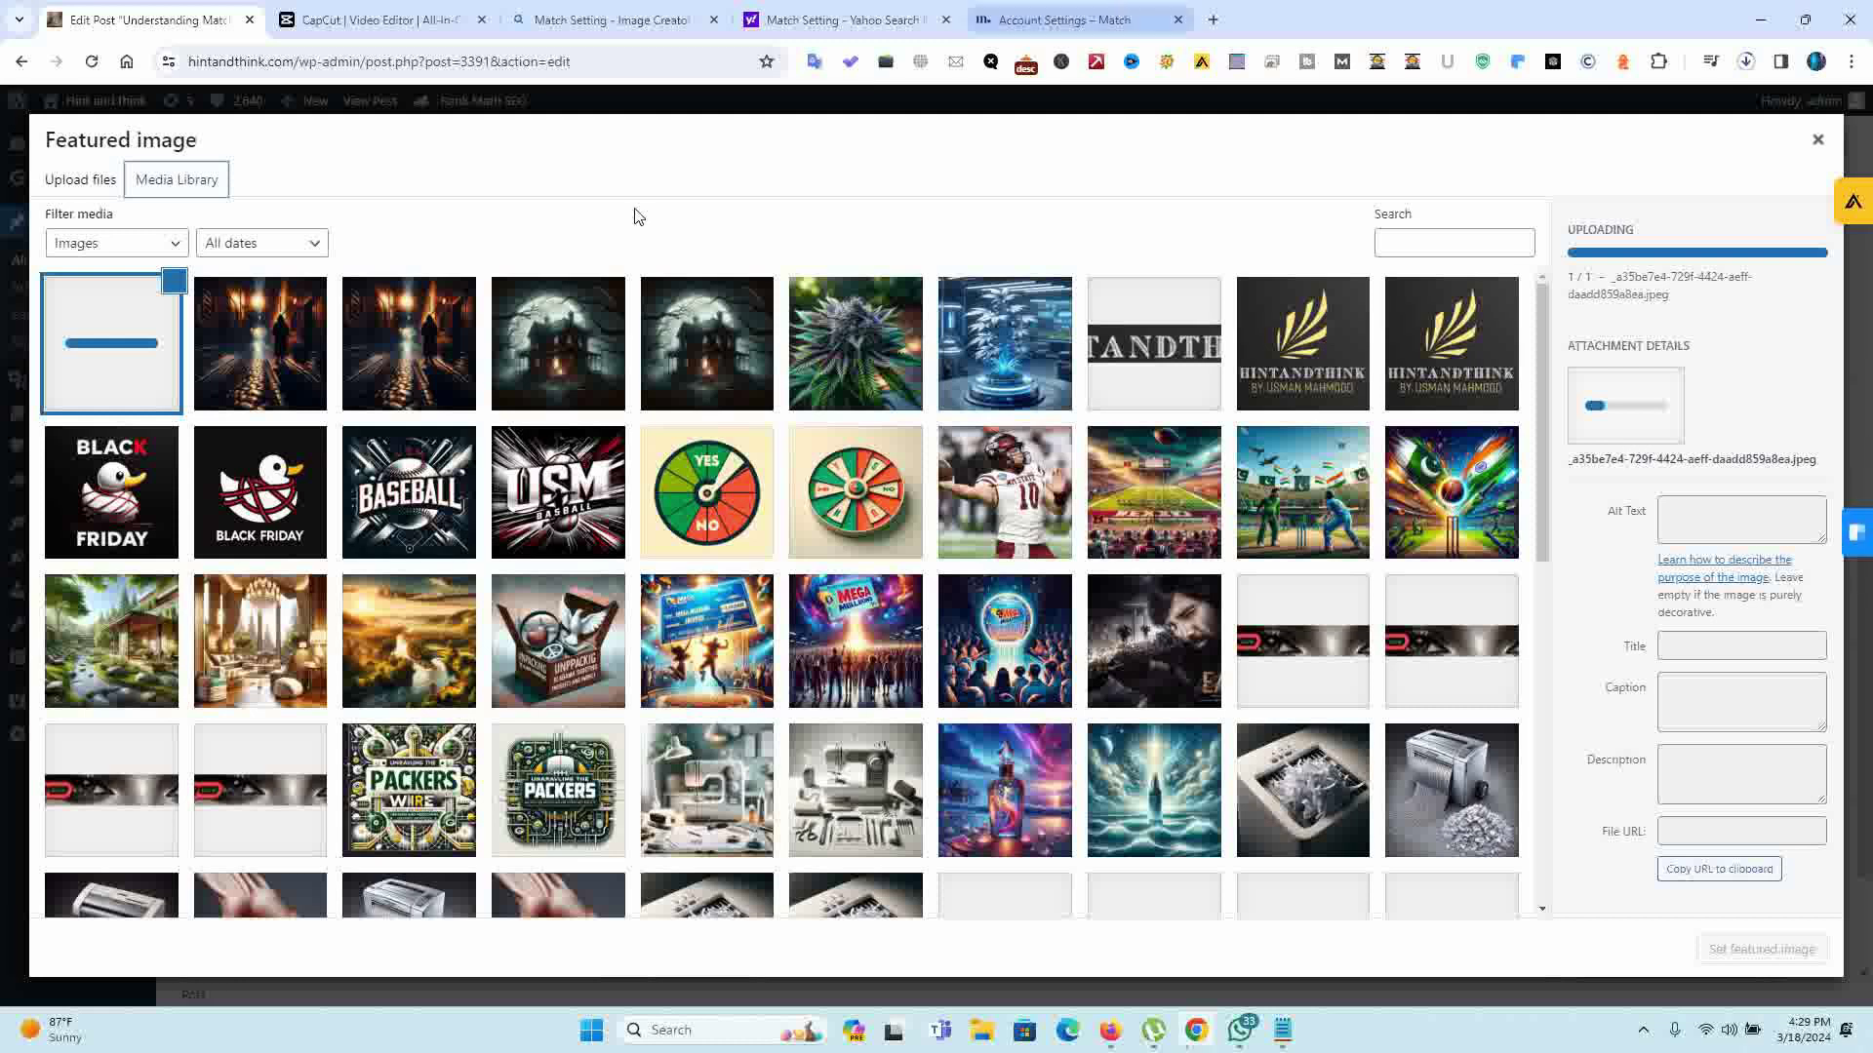
pyautogui.click(85, 181)
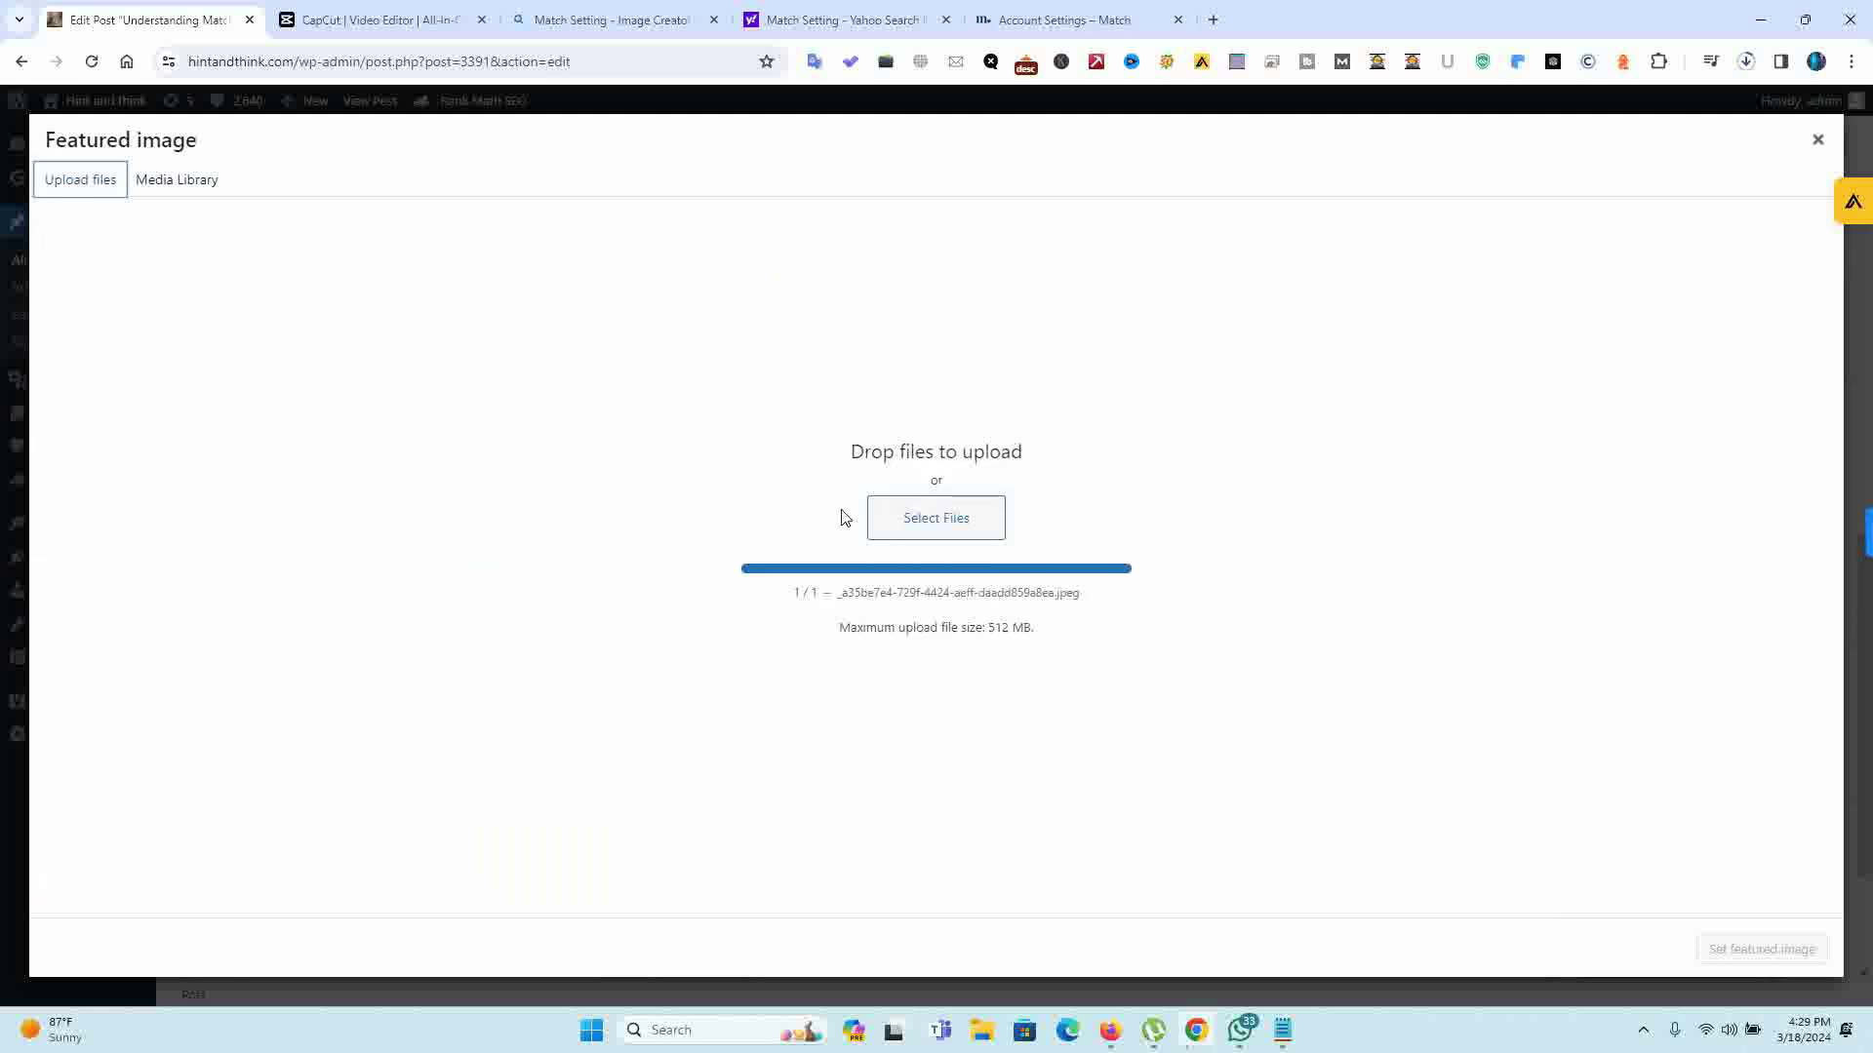
pyautogui.click(983, 531)
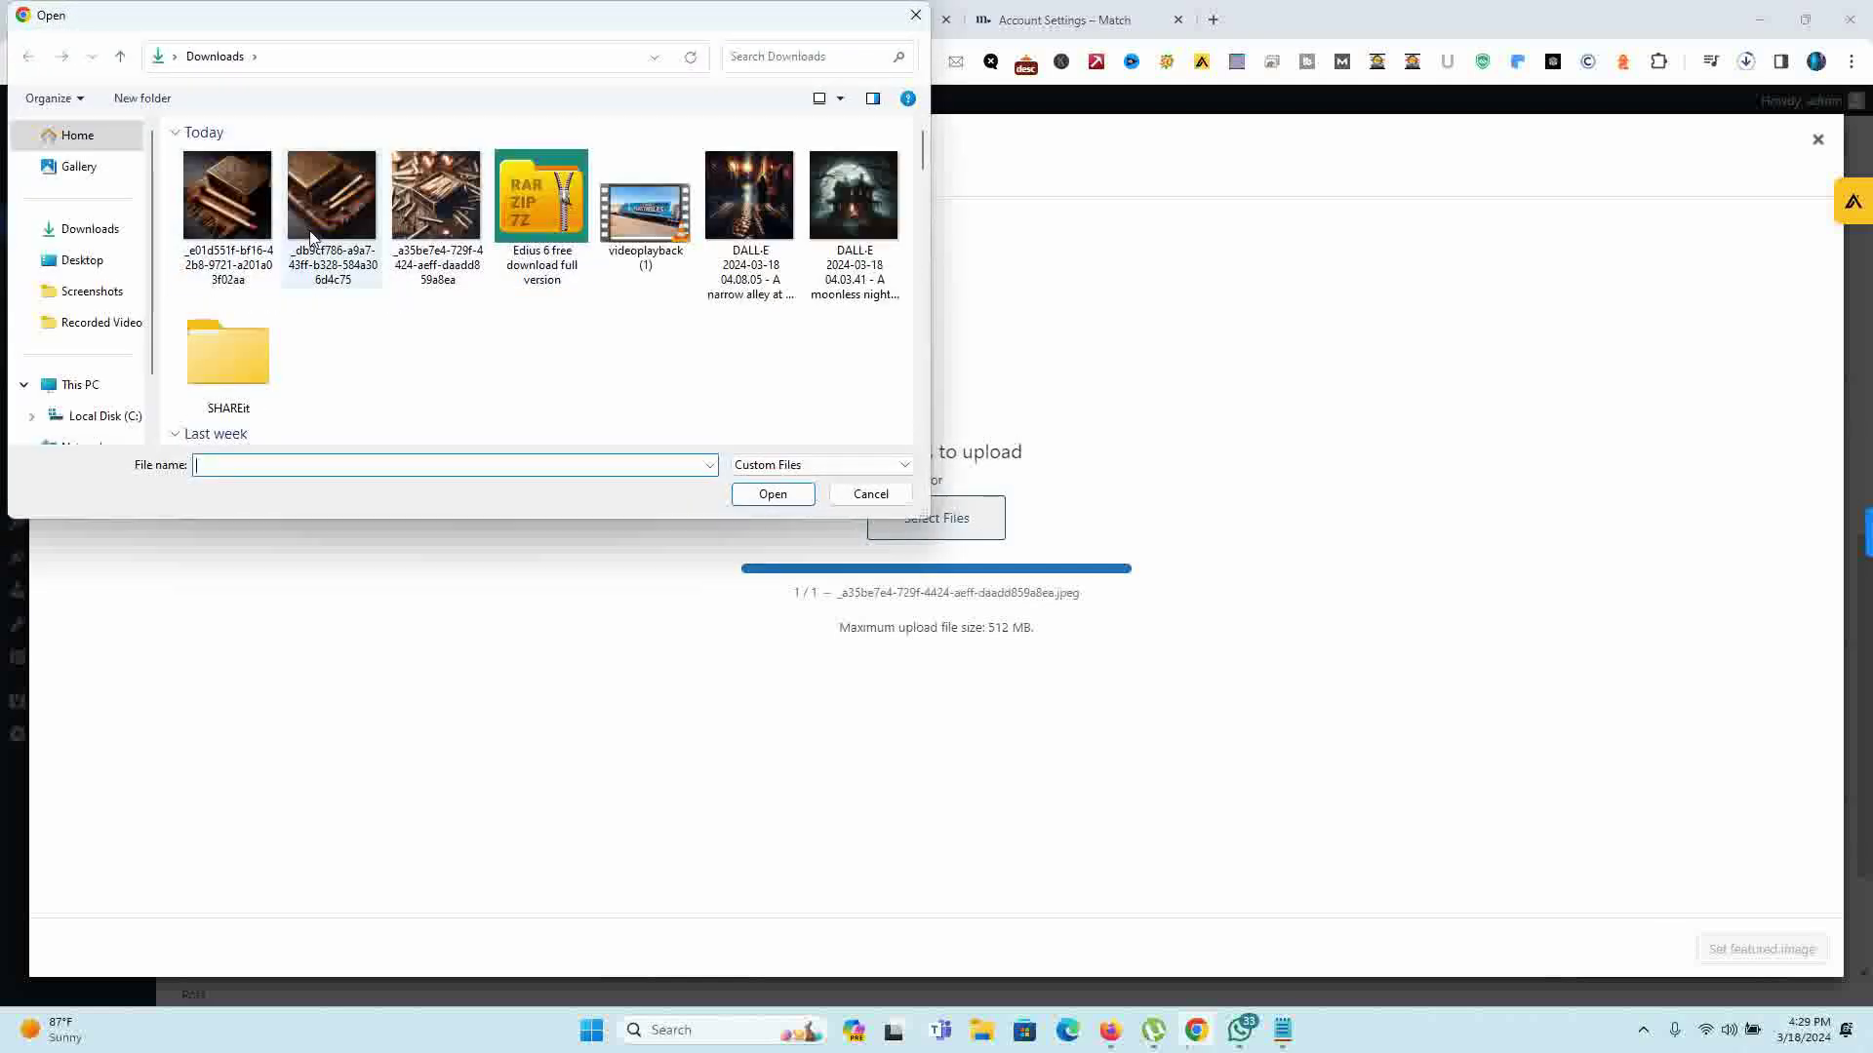
pyautogui.doubleClick(361, 200)
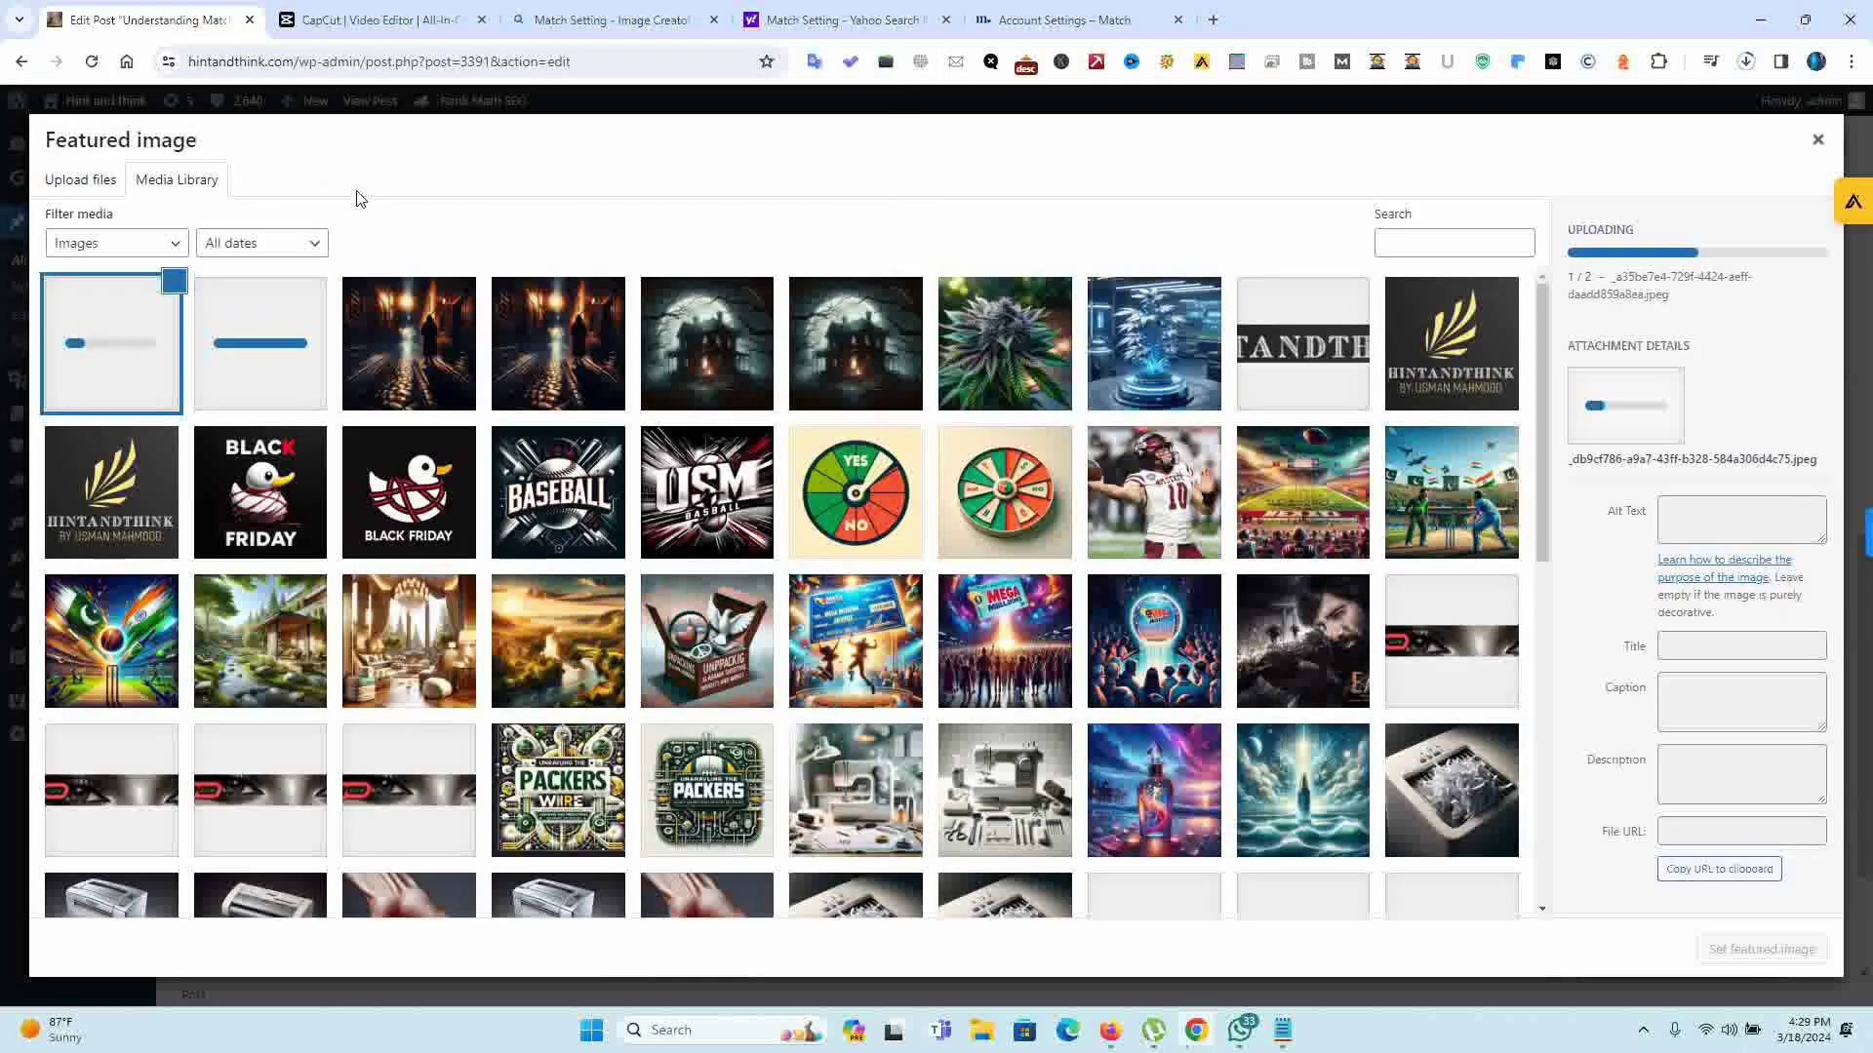
pyautogui.click(317, 323)
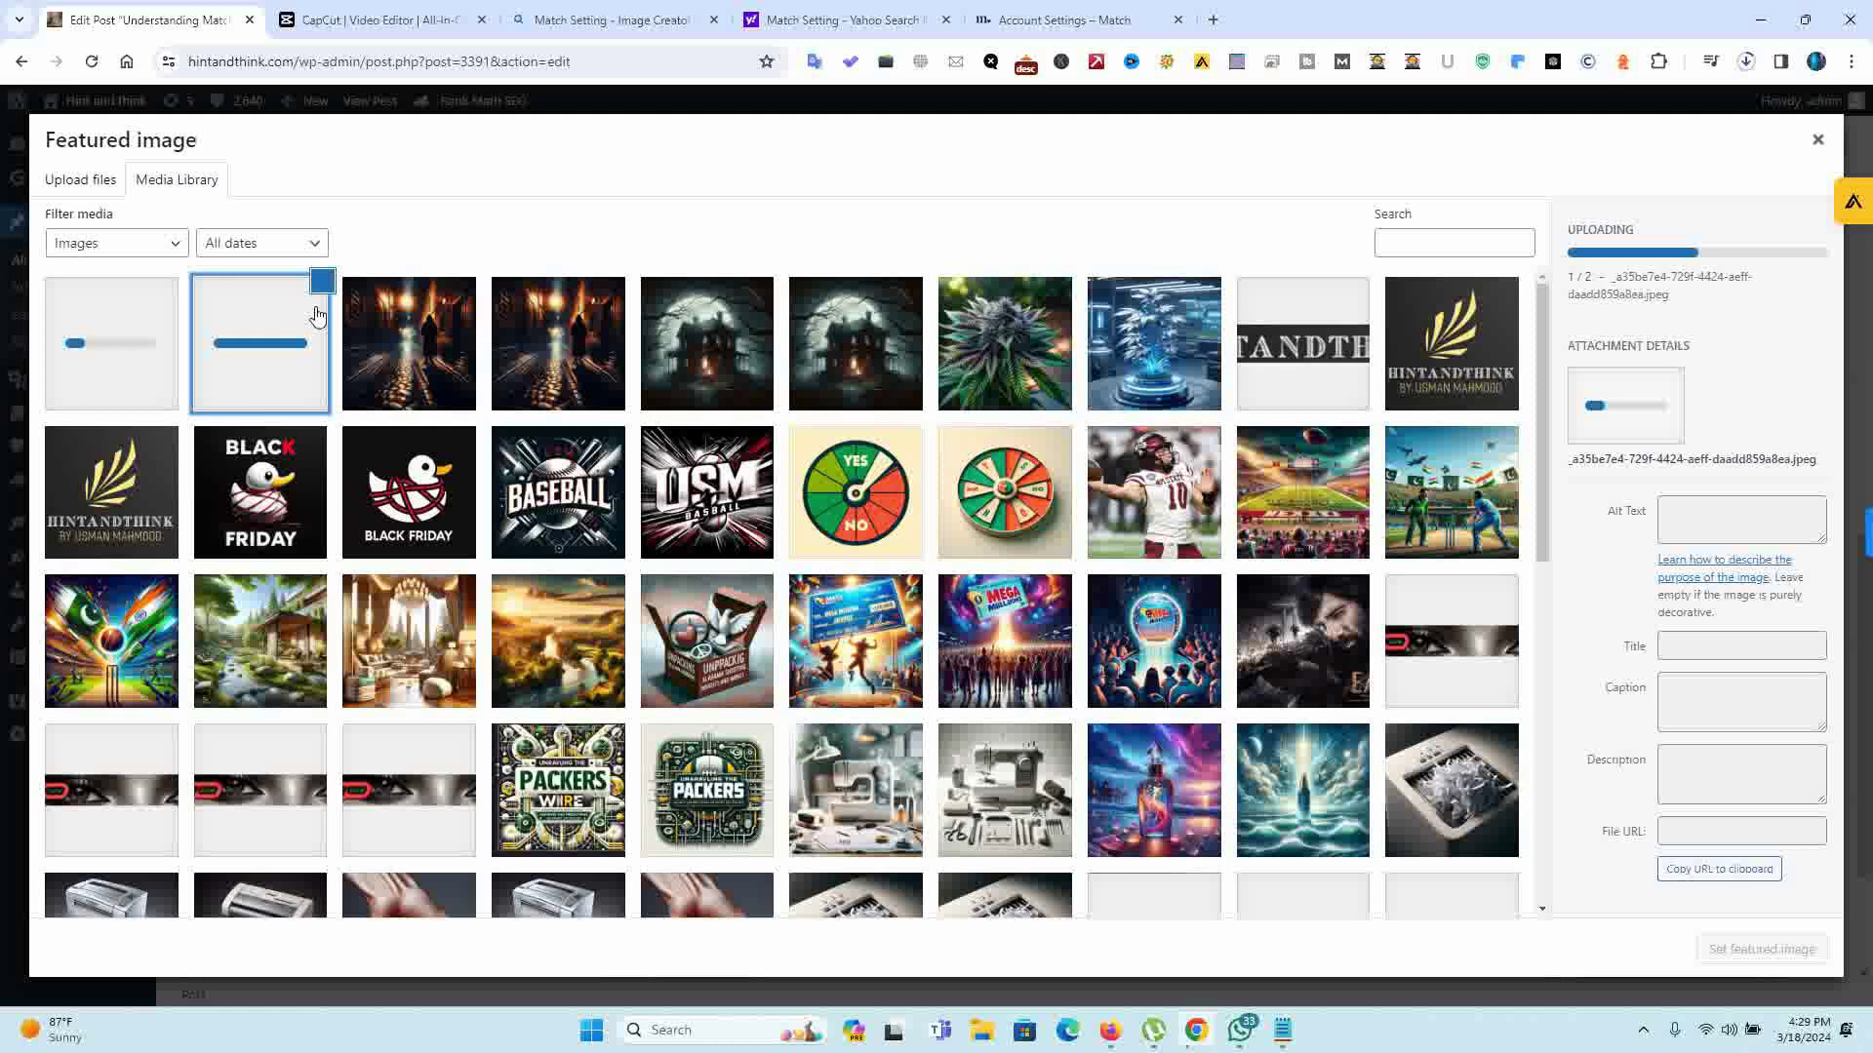
pyautogui.click(1818, 140)
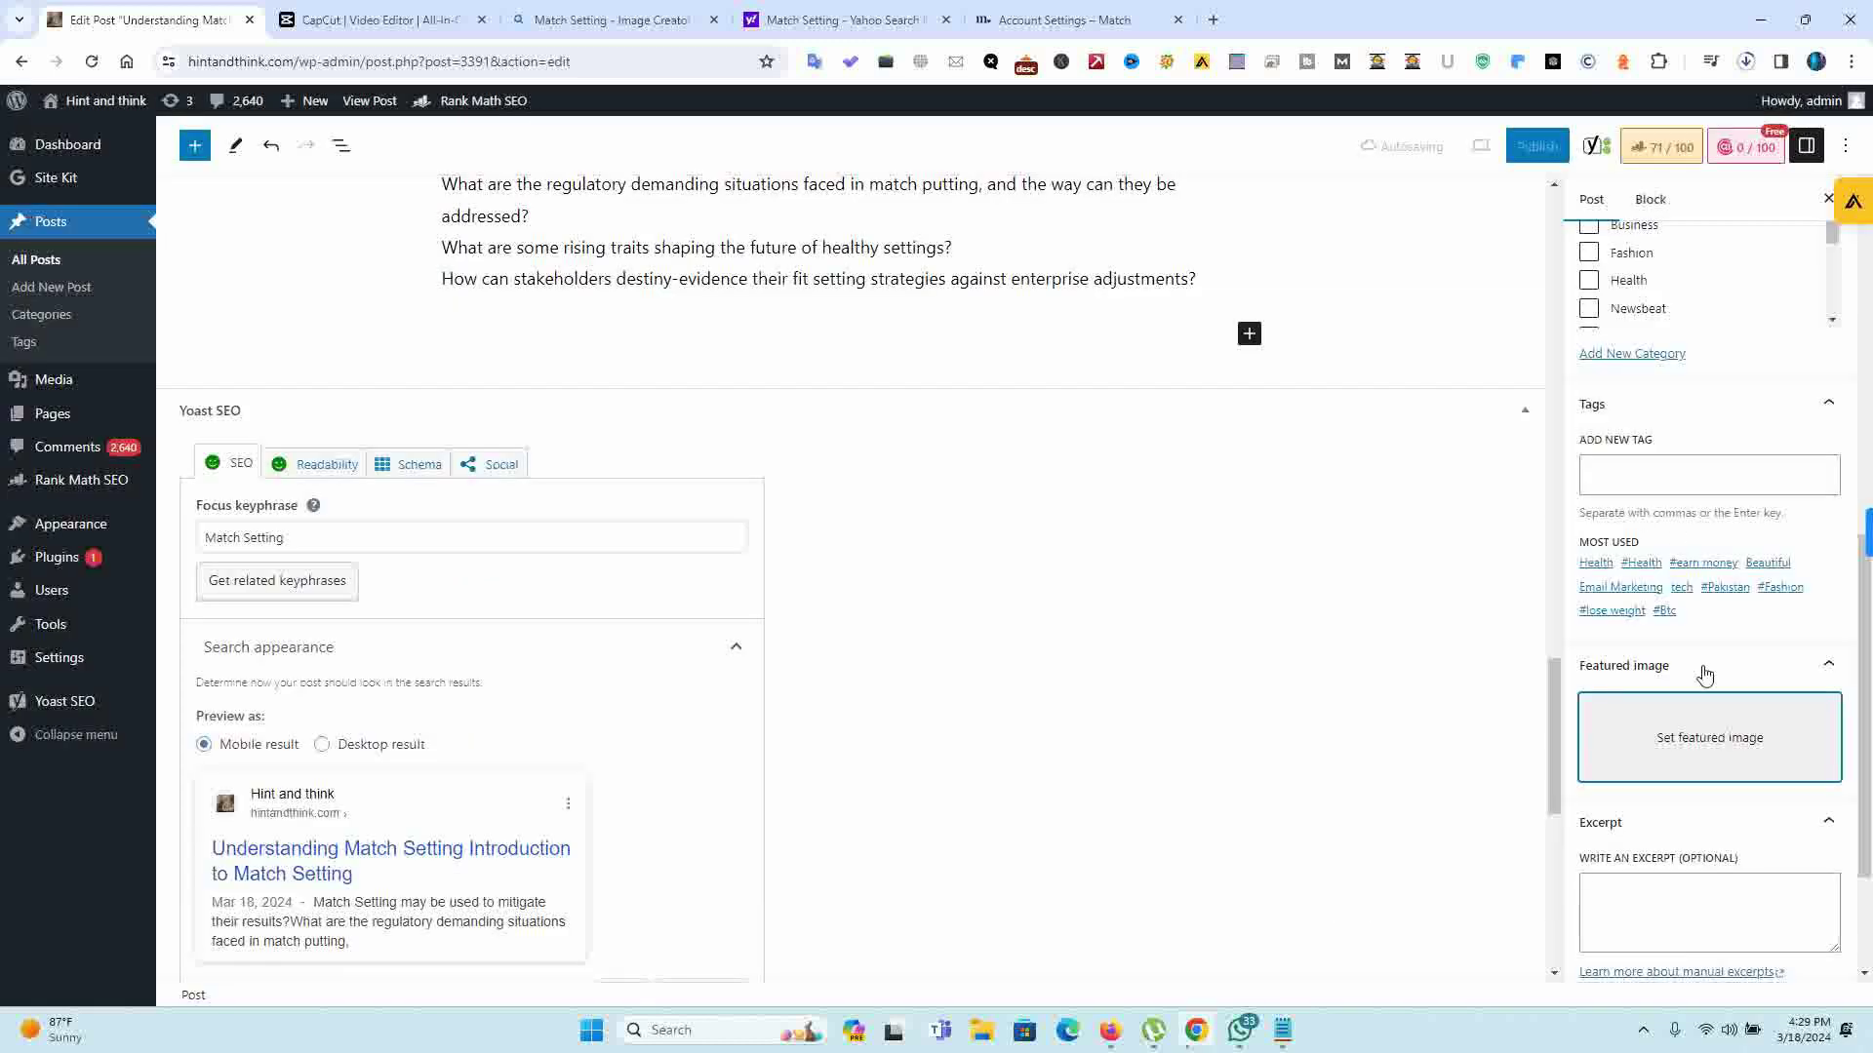
# Step: Reopen the featured image selection, try to load more media library items, and close it without choosing an image
pyautogui.click(1684, 733)
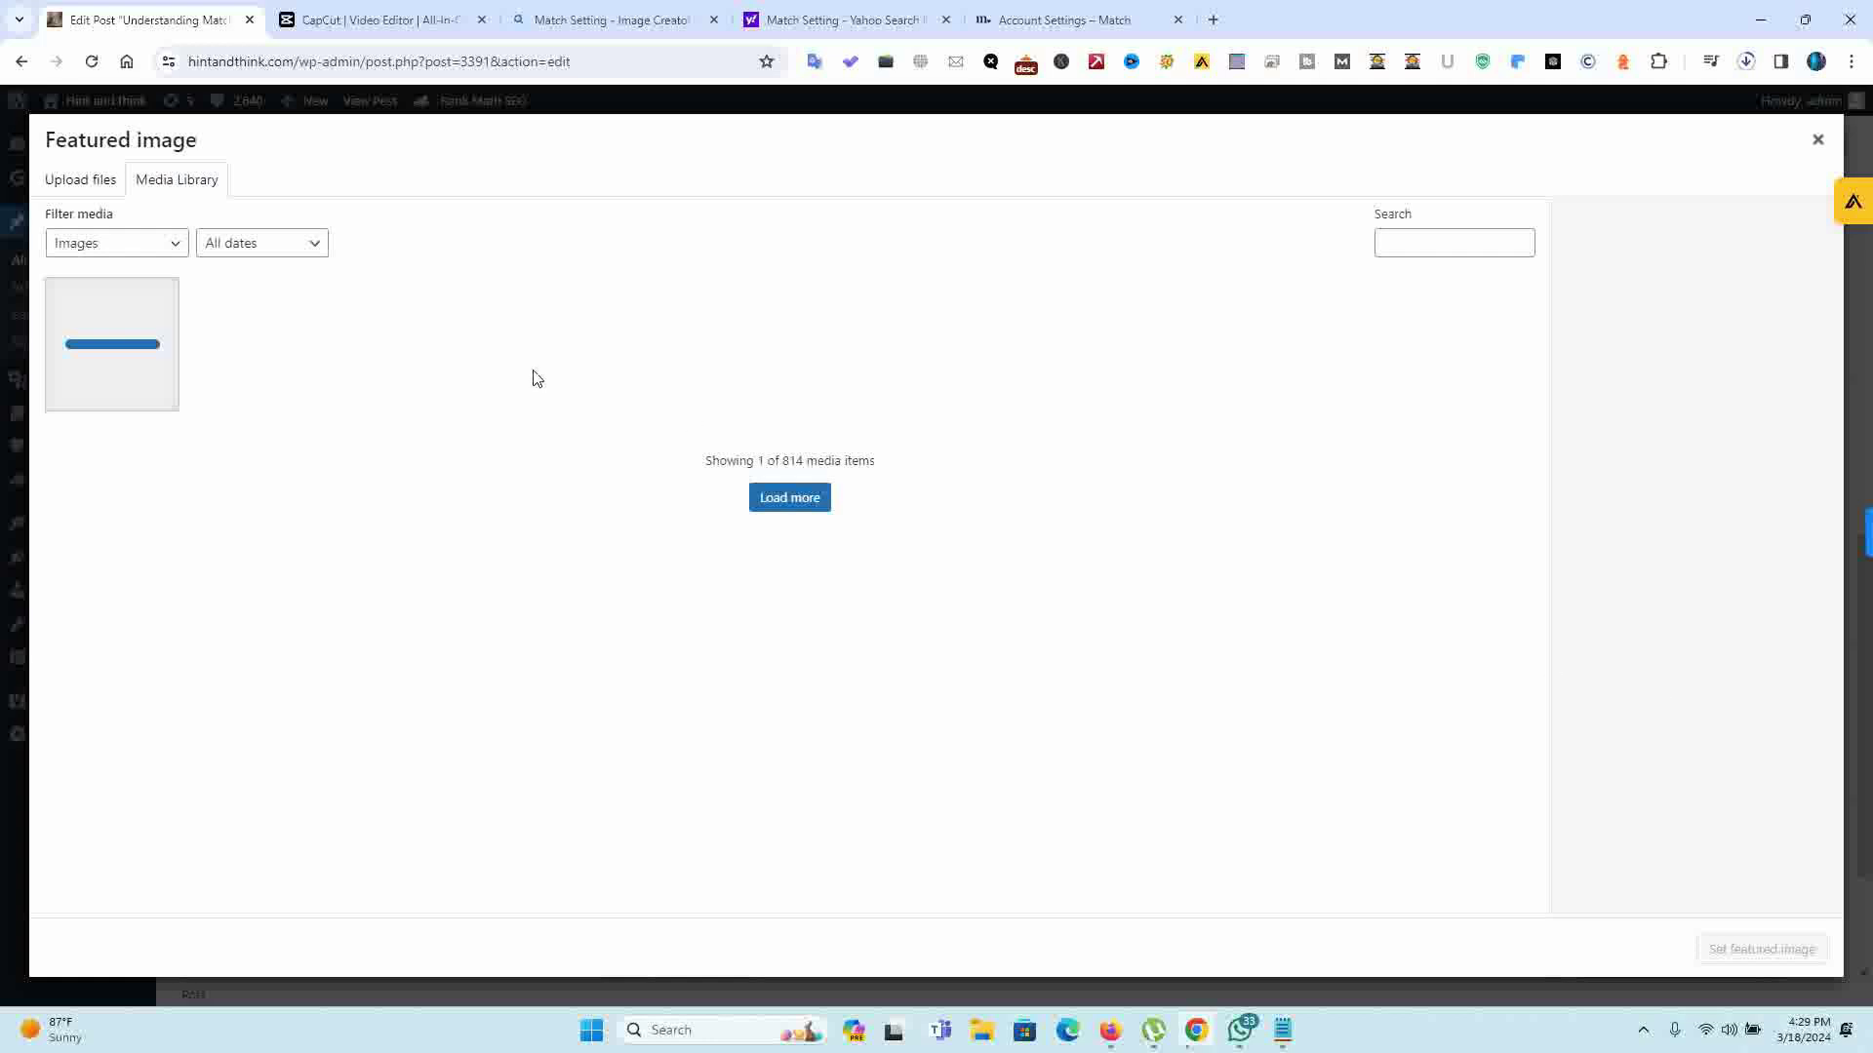
pyautogui.click(95, 186)
pyautogui.click(163, 195)
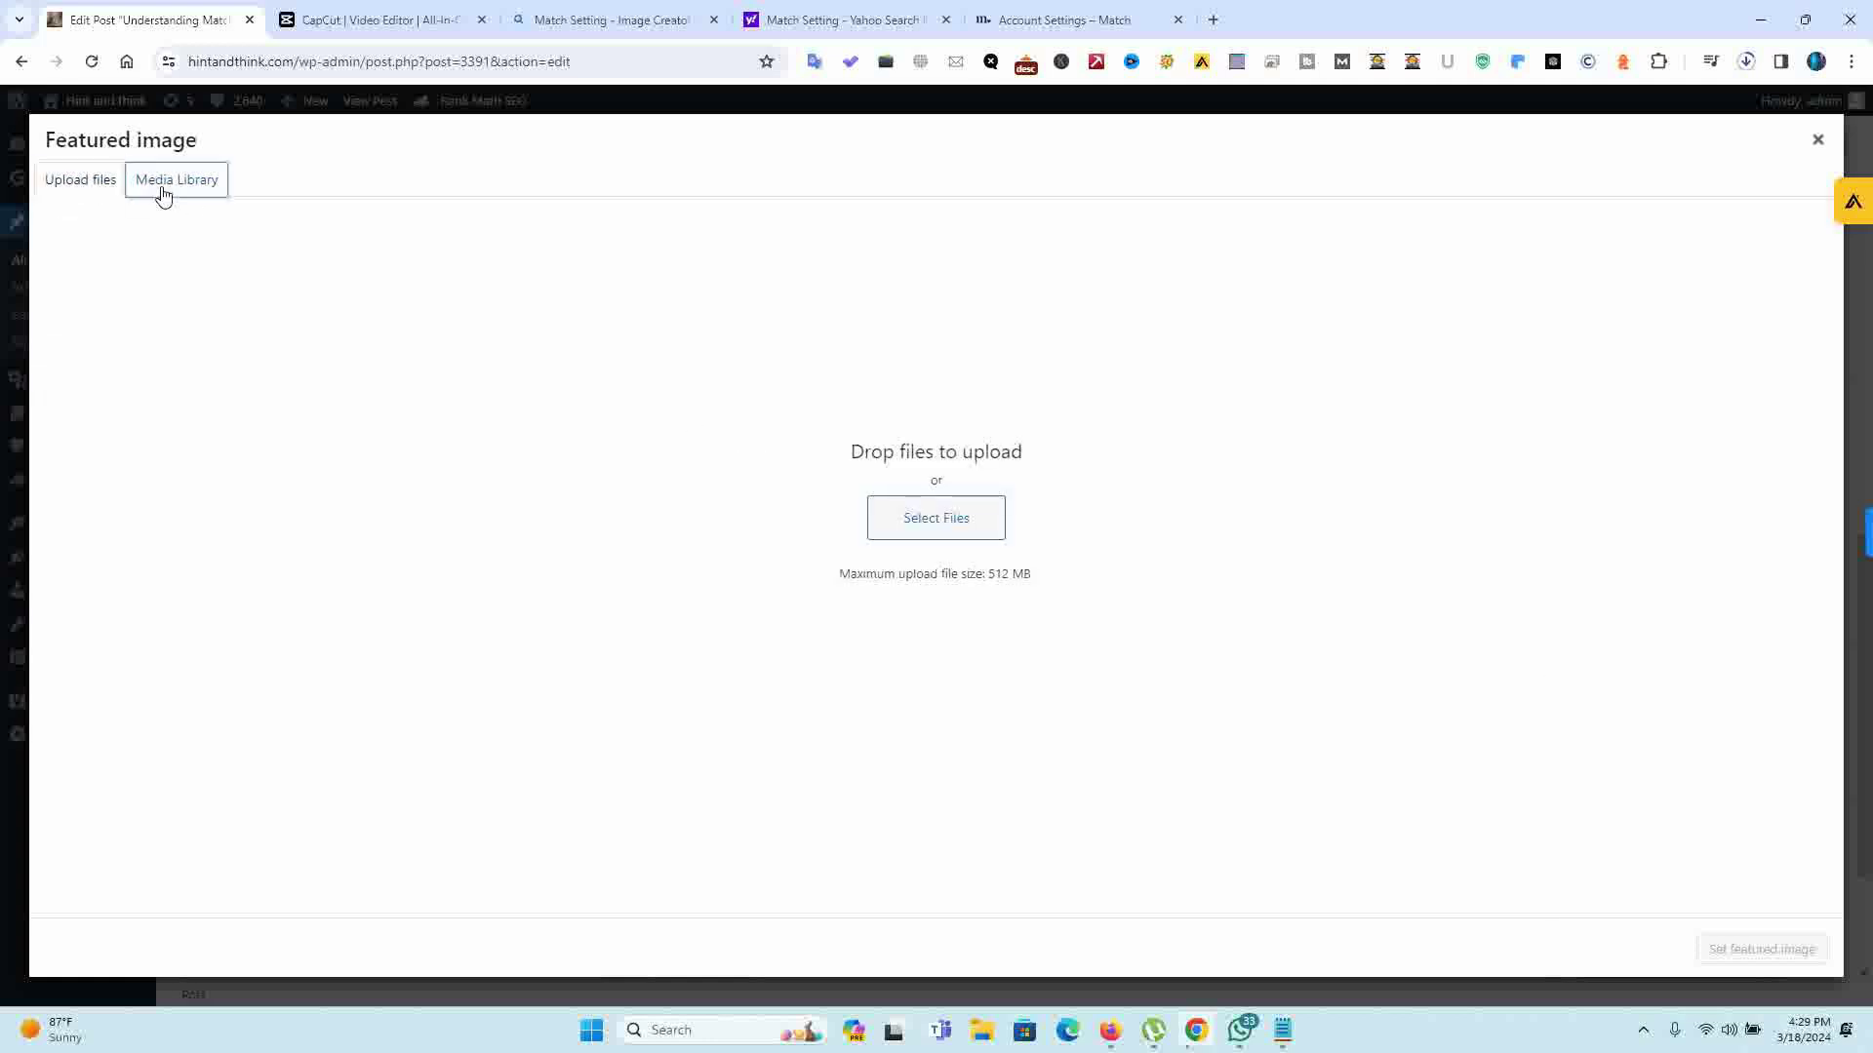
pyautogui.click(770, 501)
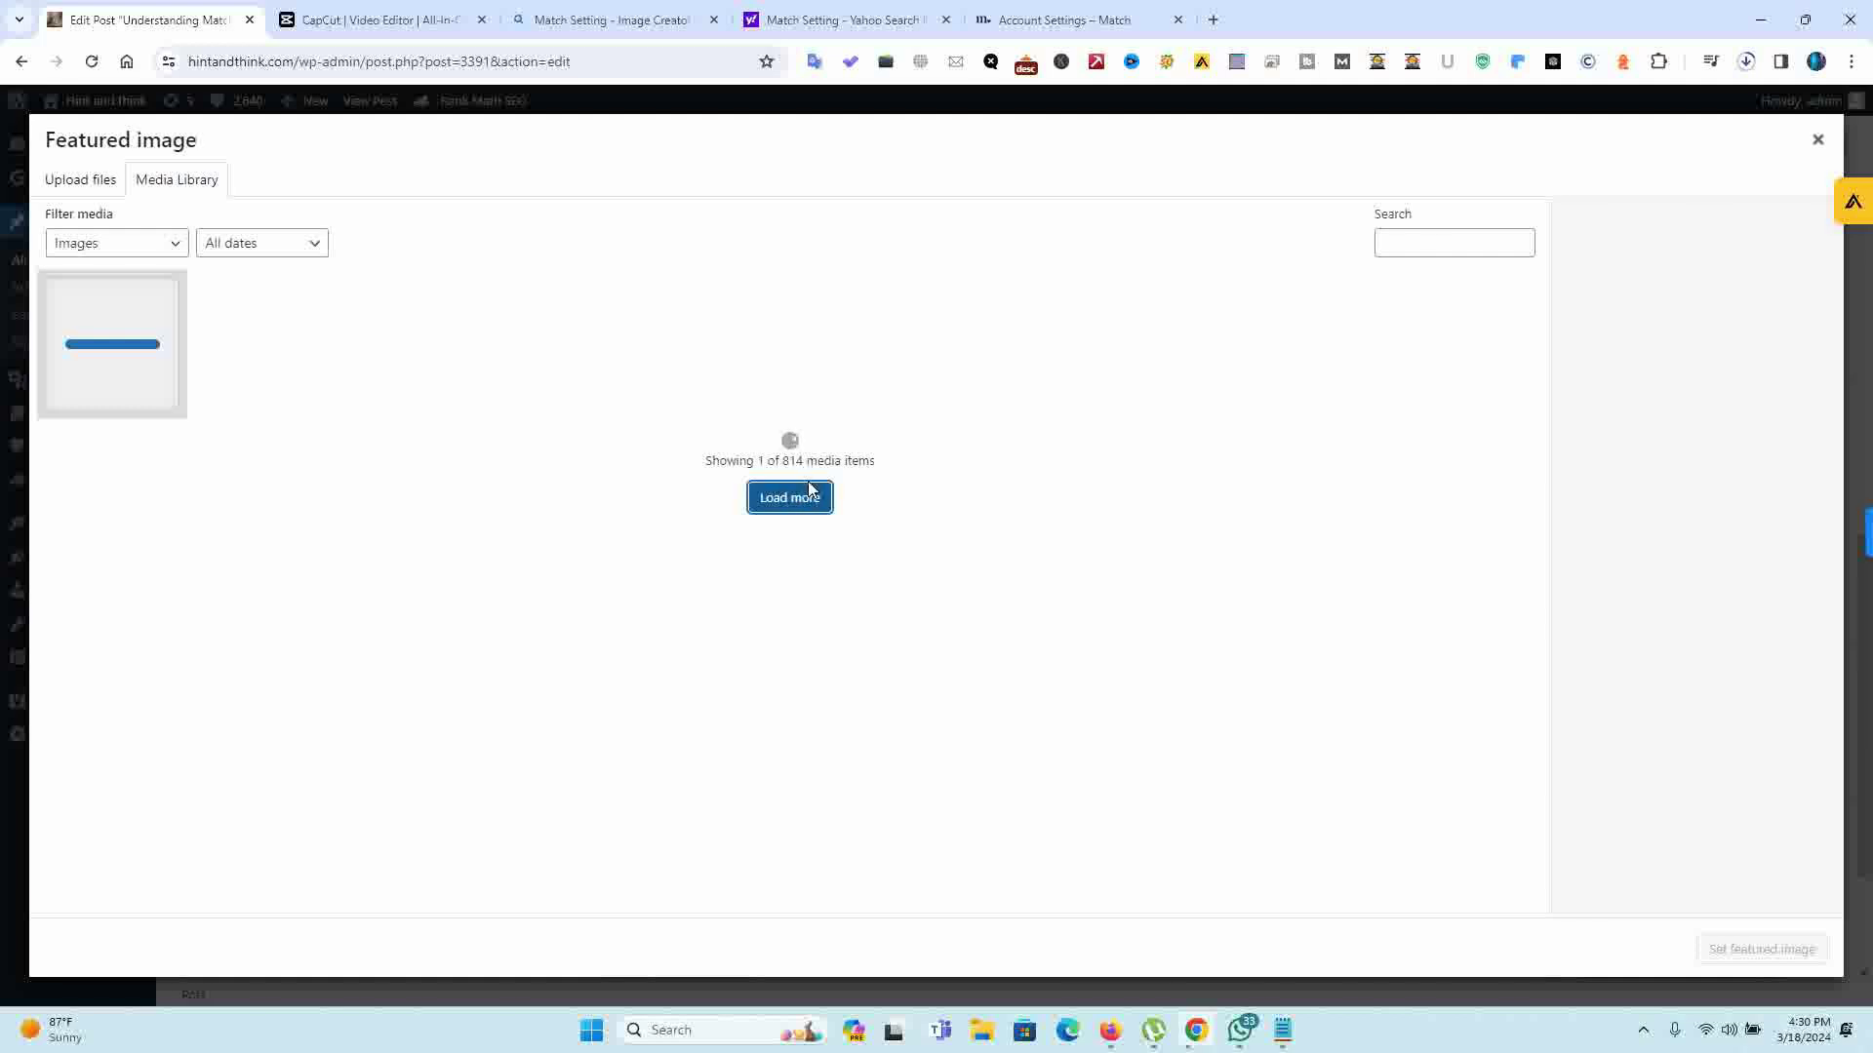
pyautogui.click(1817, 139)
# Step: Insert an image block after the "Impact of Weather Conditions" paragraph and upload the open matchbox with scattered matches from Downloads
pyautogui.moveTo(1553, 706); pyautogui.dragTo(1553, 288)
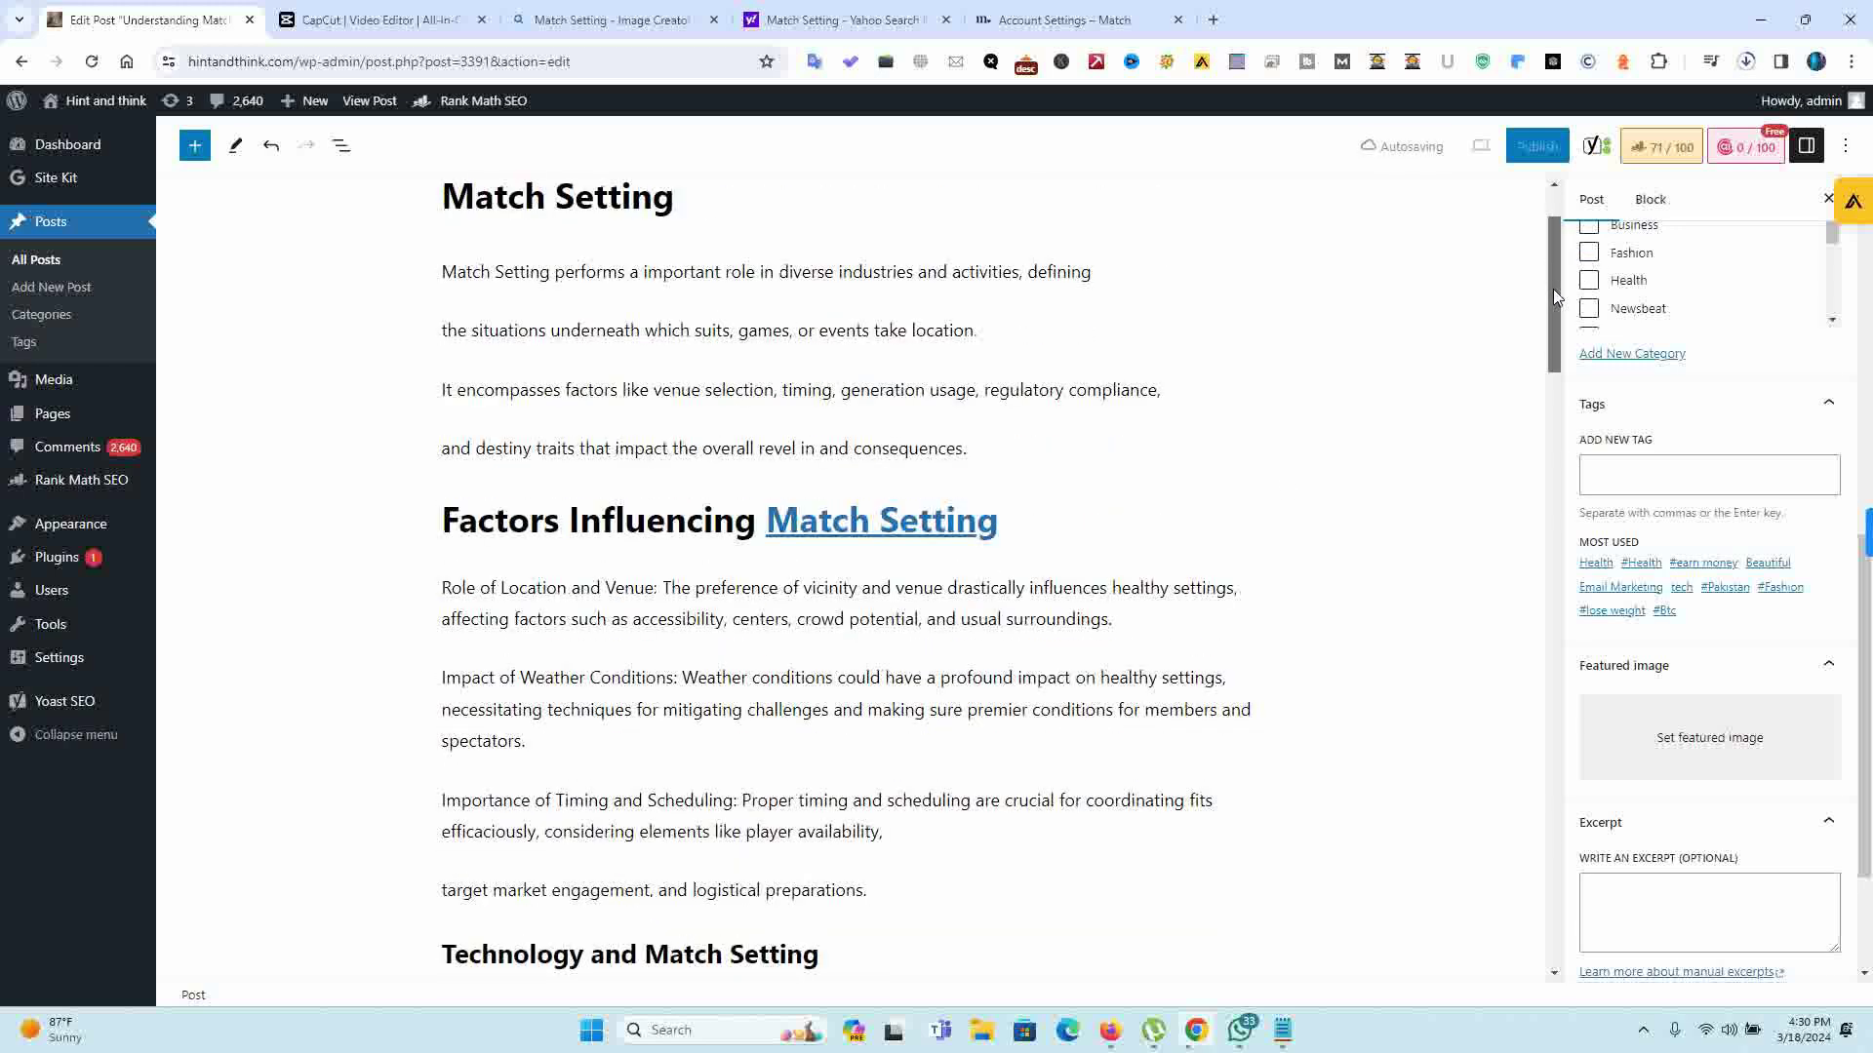
pyautogui.click(586, 735)
pyautogui.press('Return')
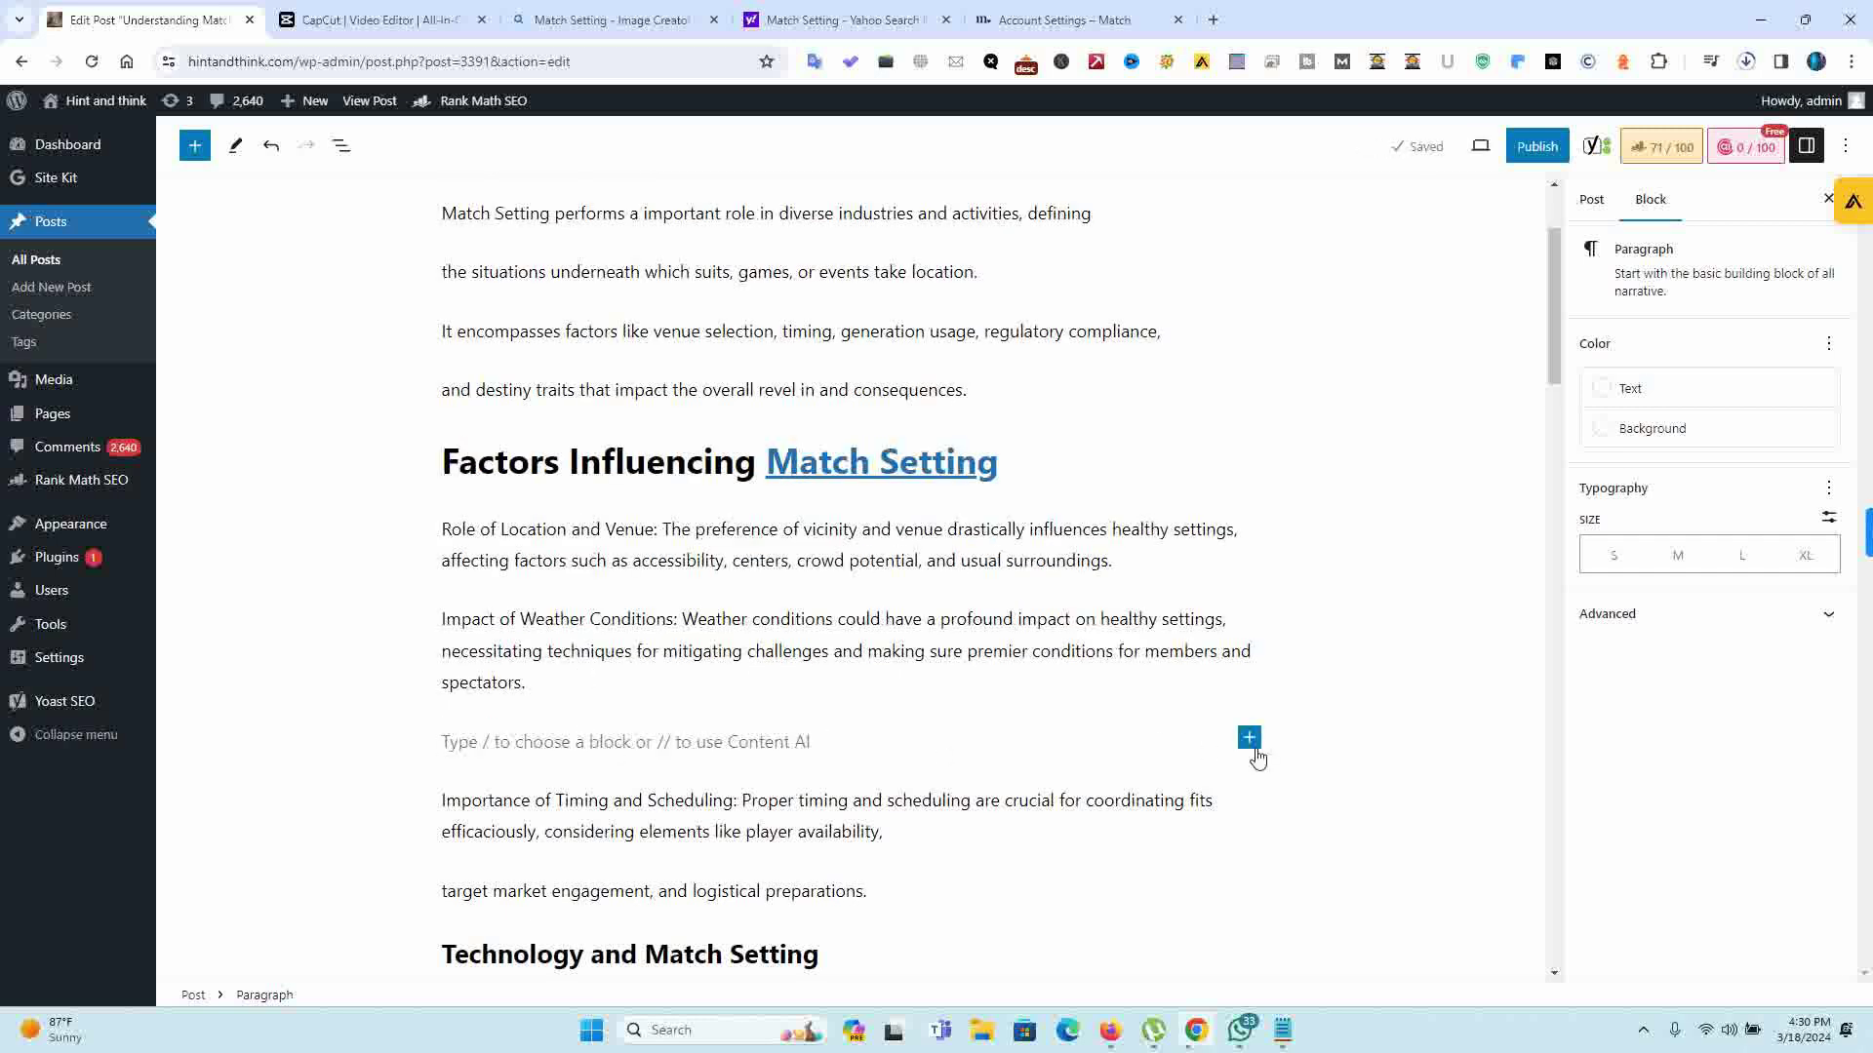
pyautogui.click(1249, 738)
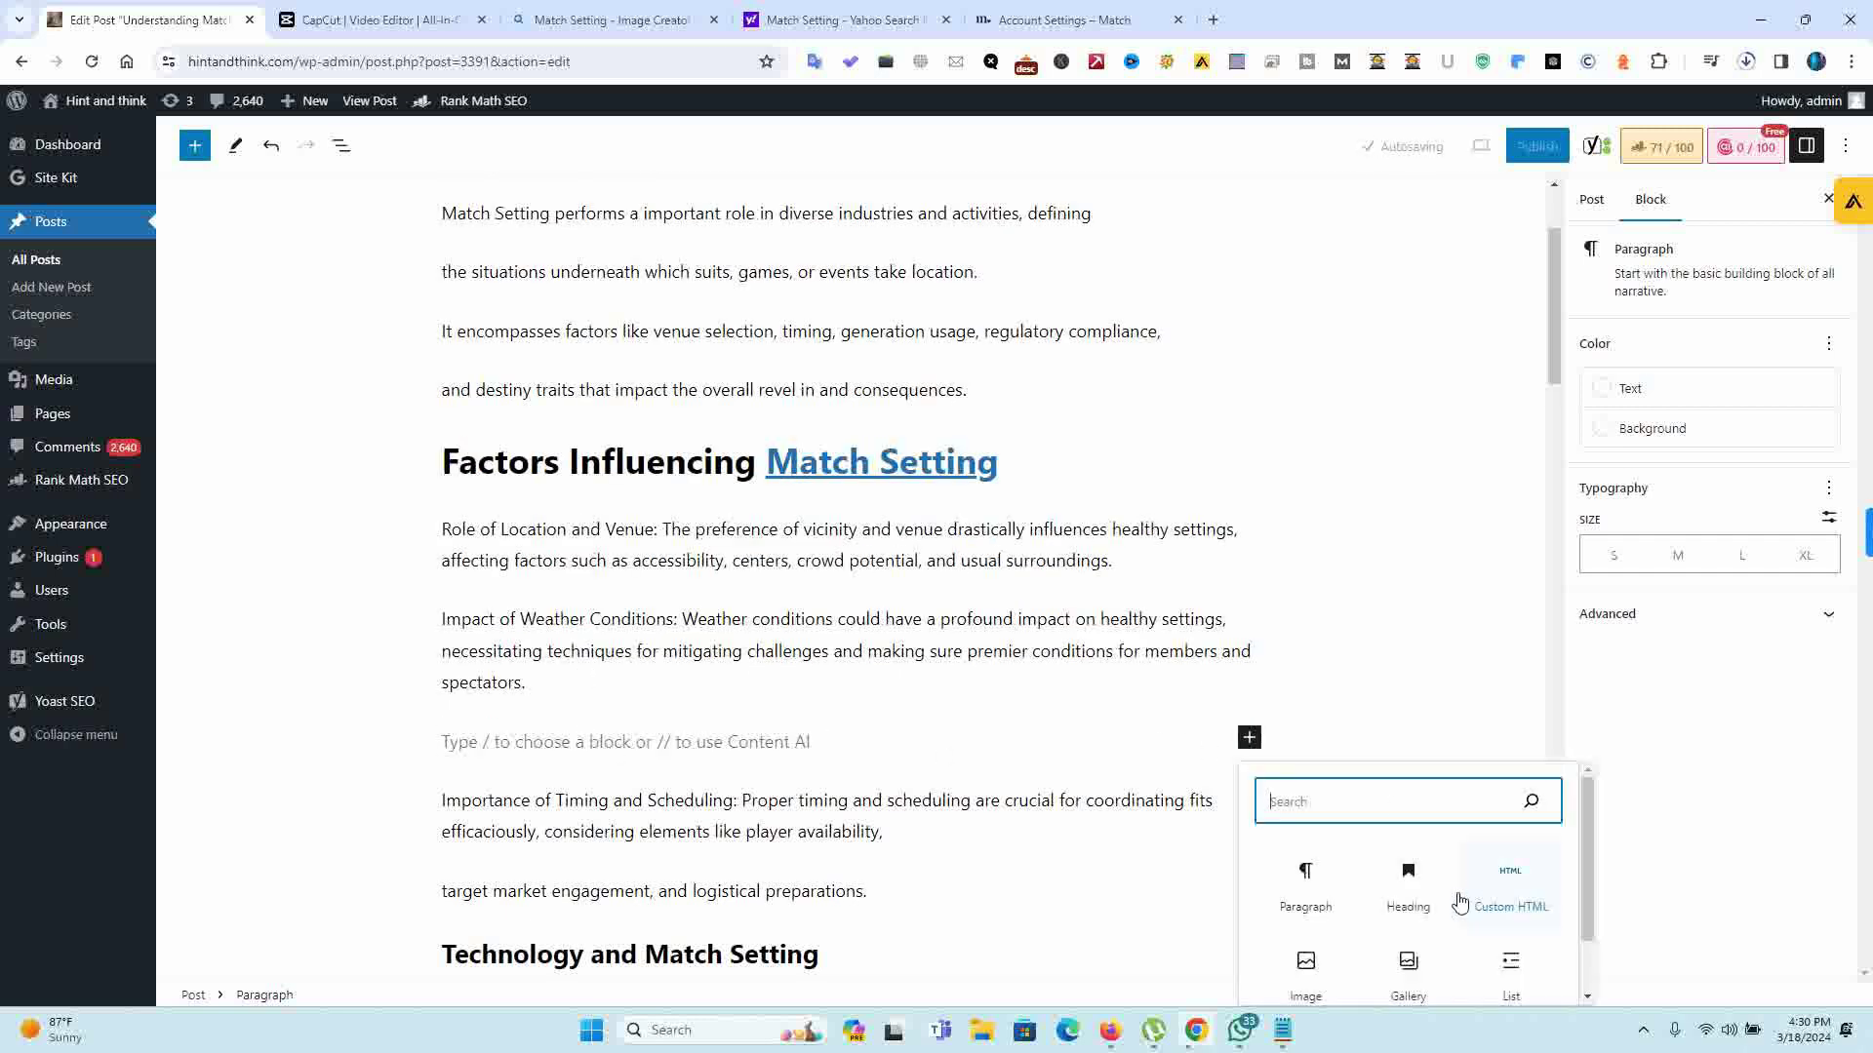
pyautogui.click(1305, 983)
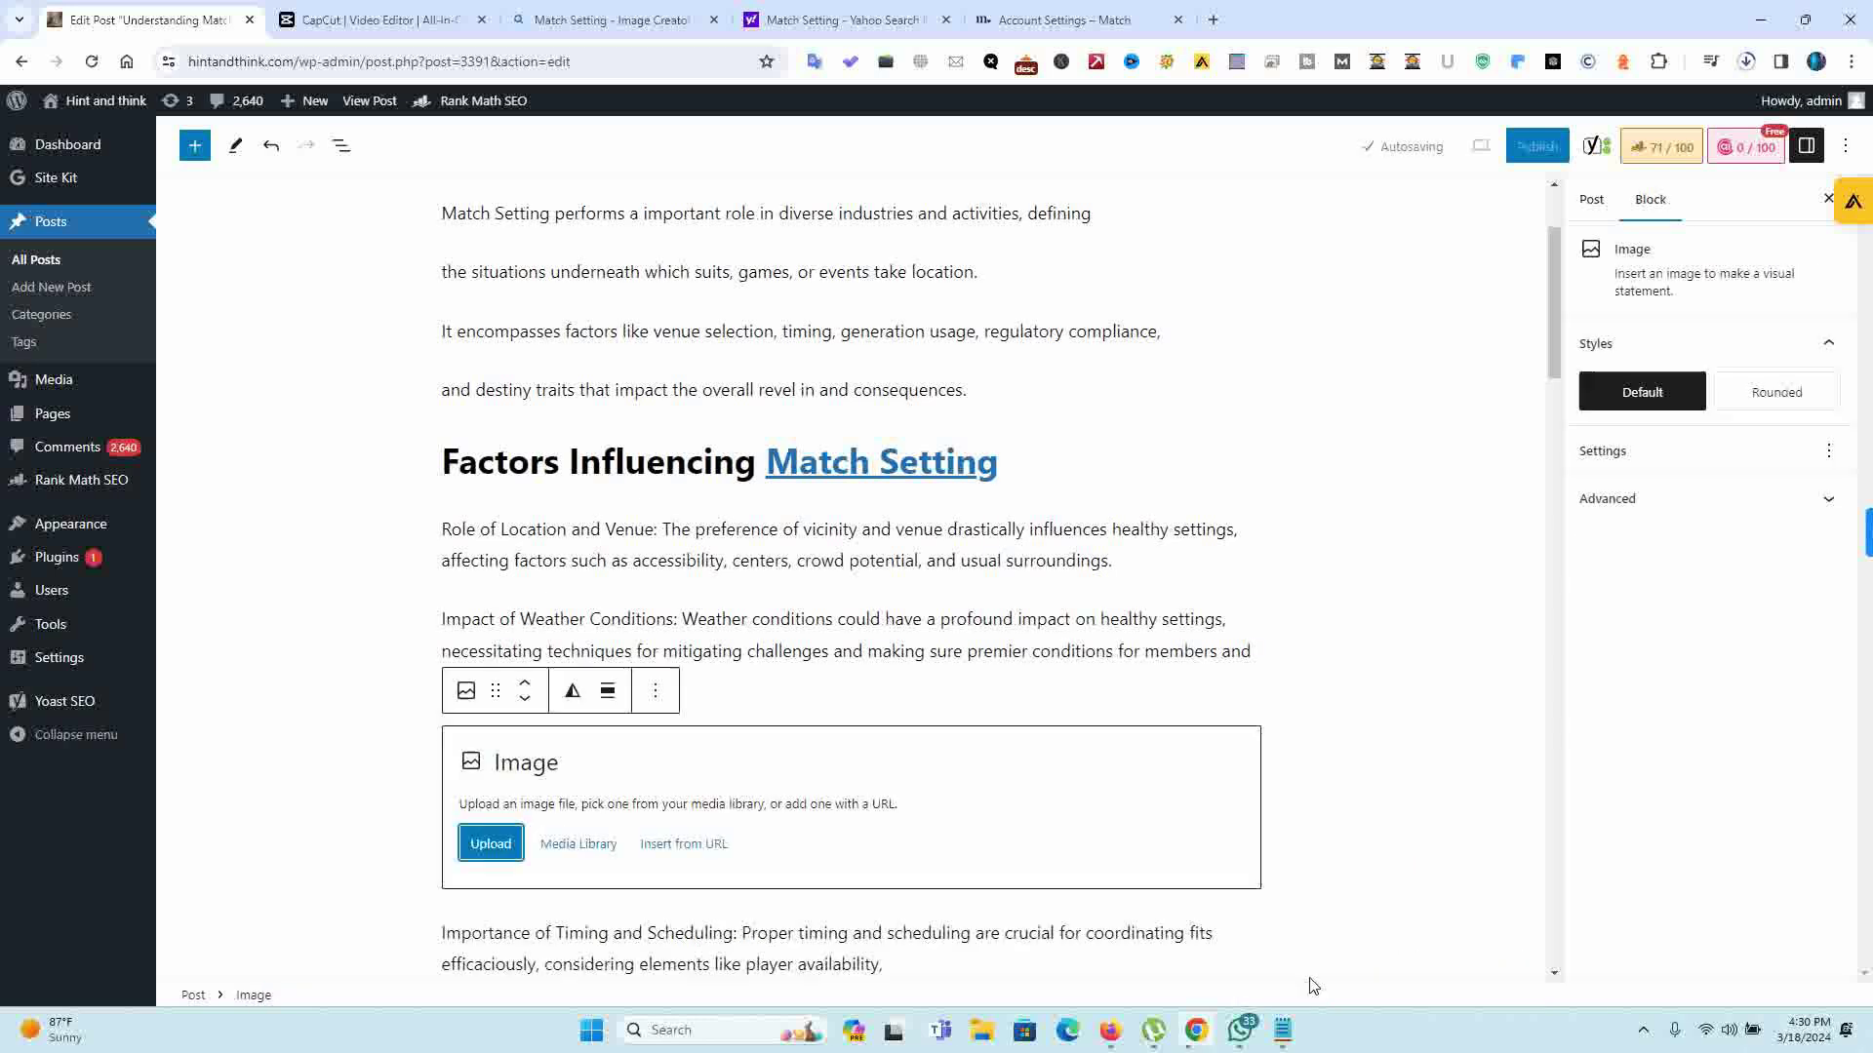
pyautogui.click(499, 845)
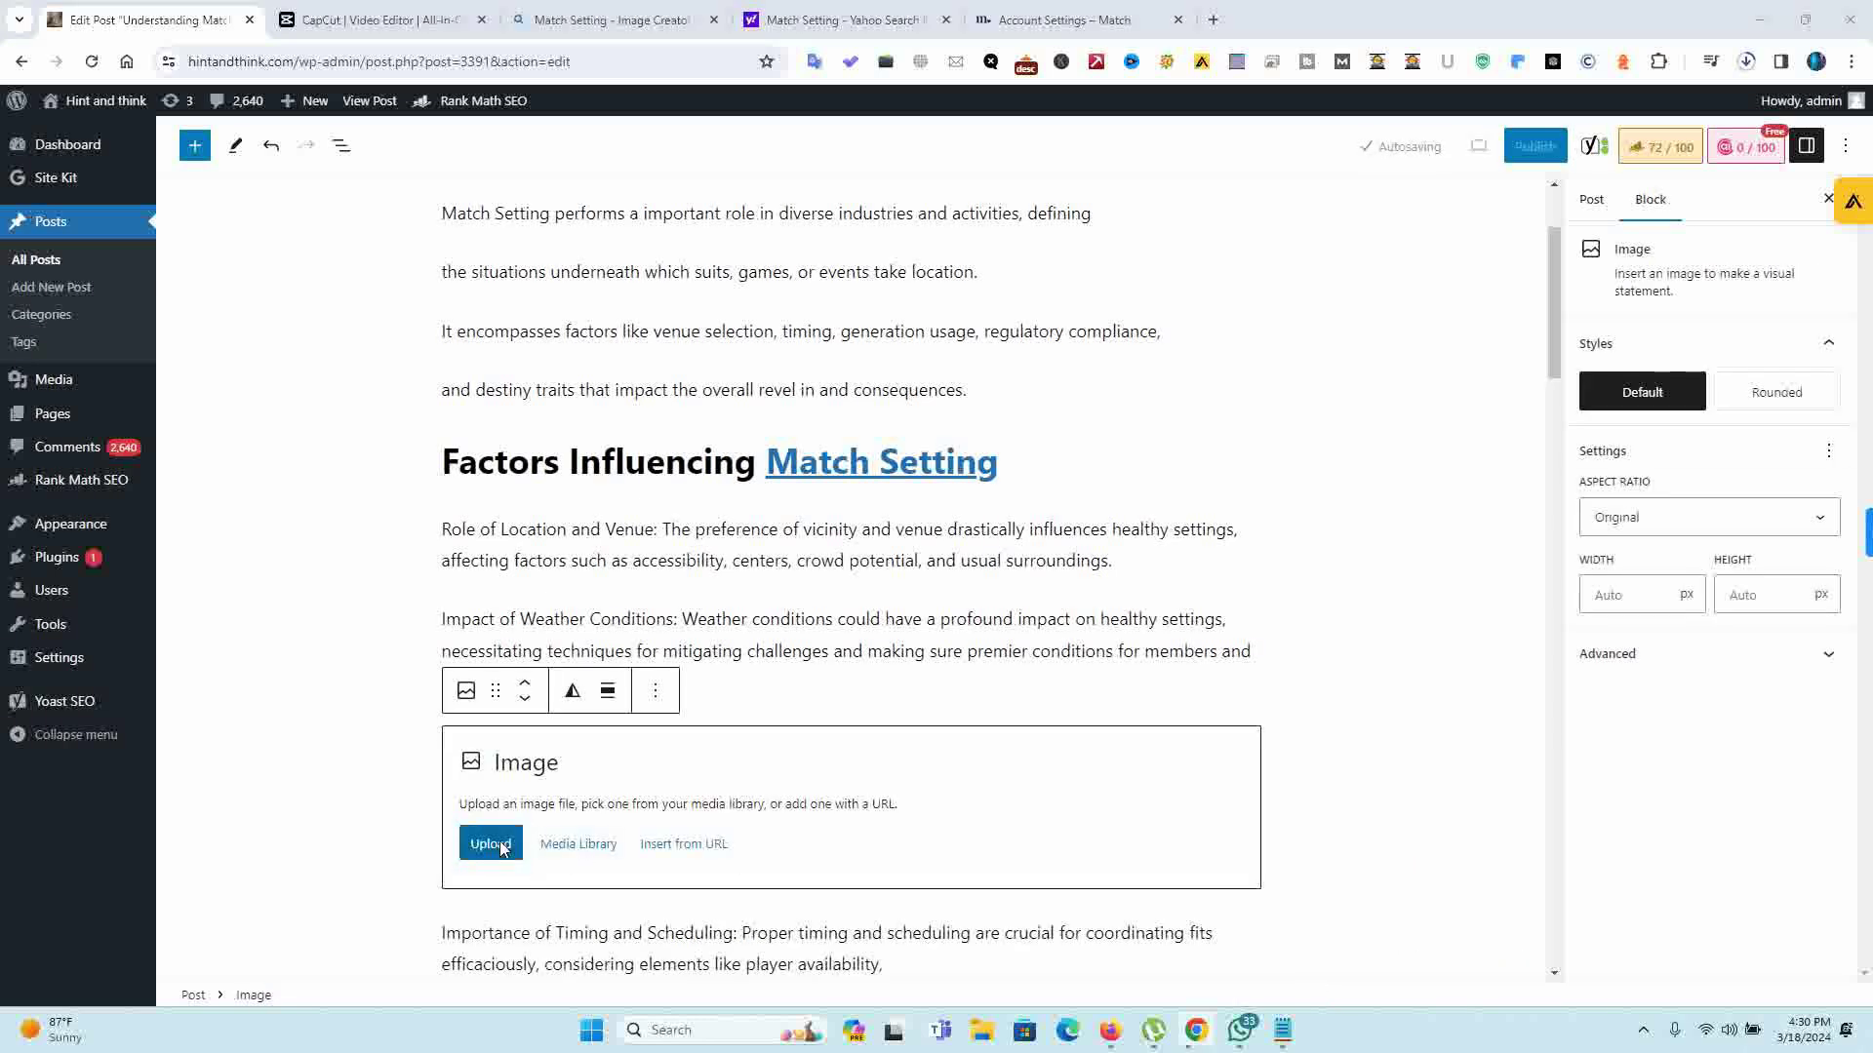
pyautogui.click(428, 202)
pyautogui.doubleClick(428, 202)
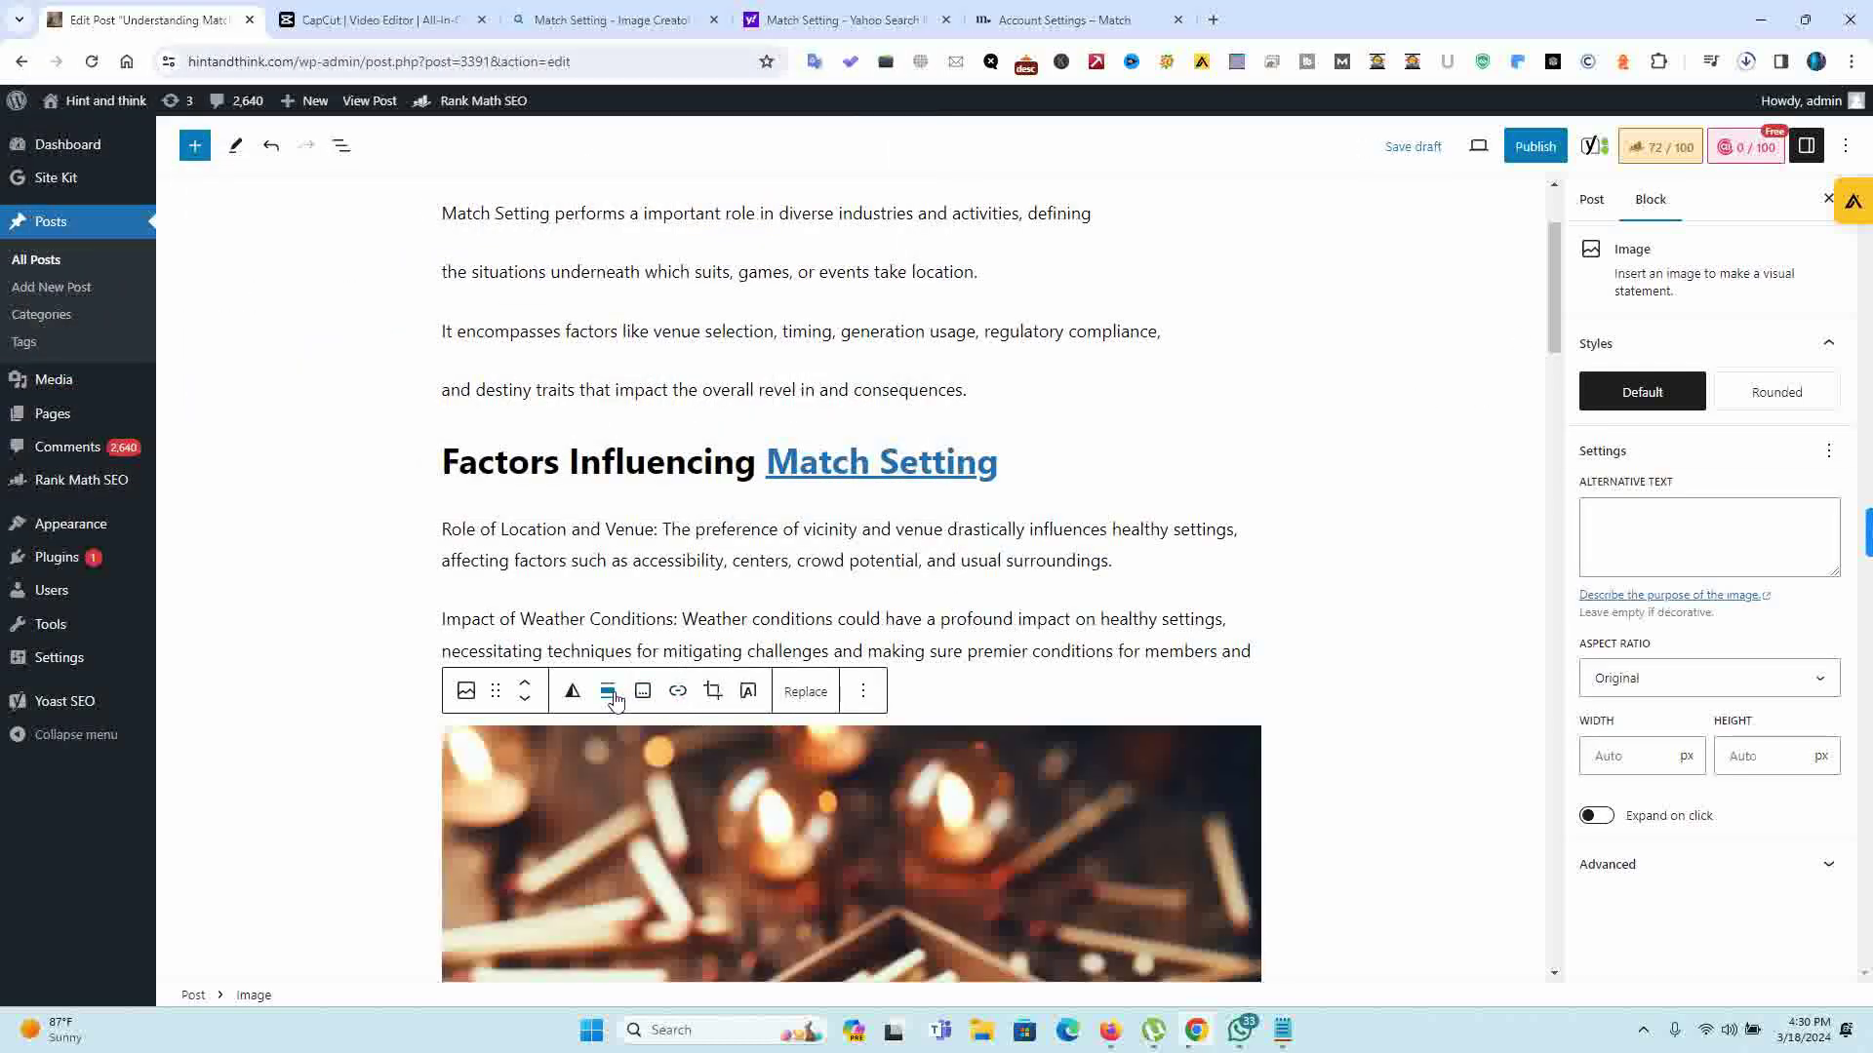
# Step: Align the inserted matchbox image to the center
pyautogui.click(609, 691)
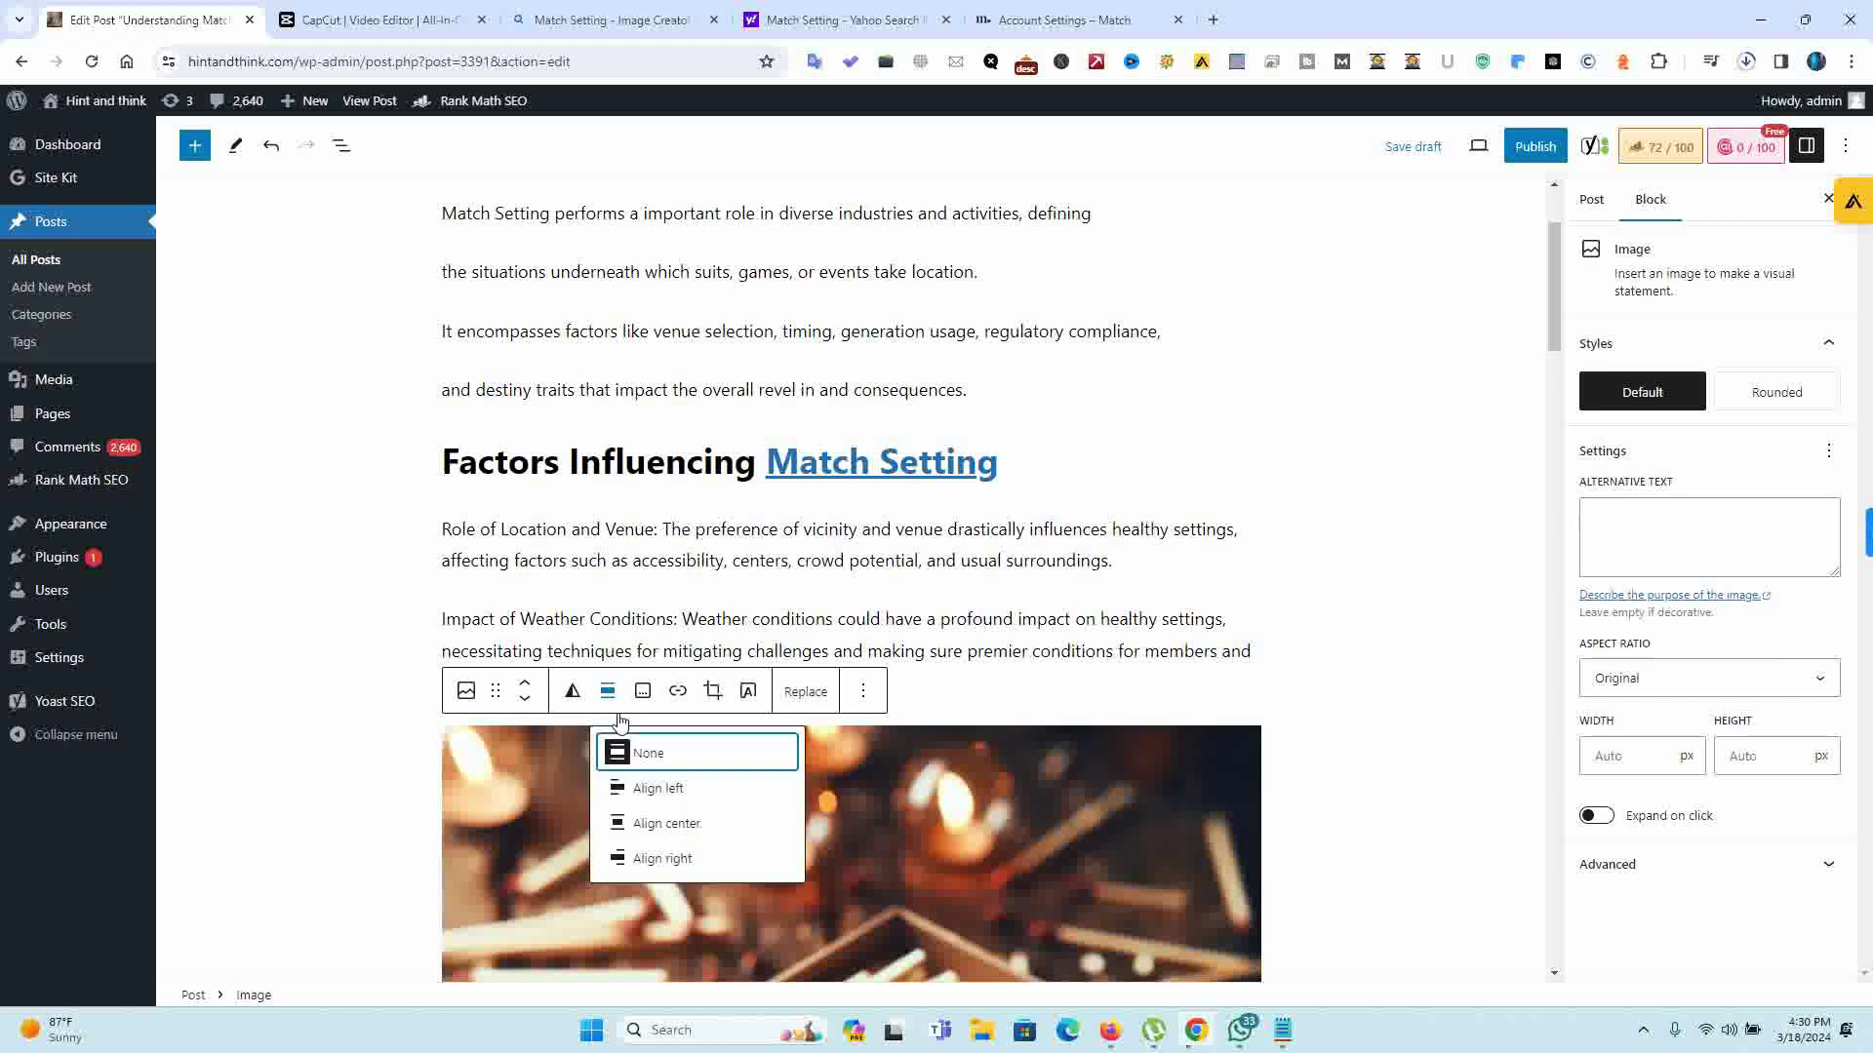
pyautogui.click(681, 820)
pyautogui.scroll(-3, 1549, 360)
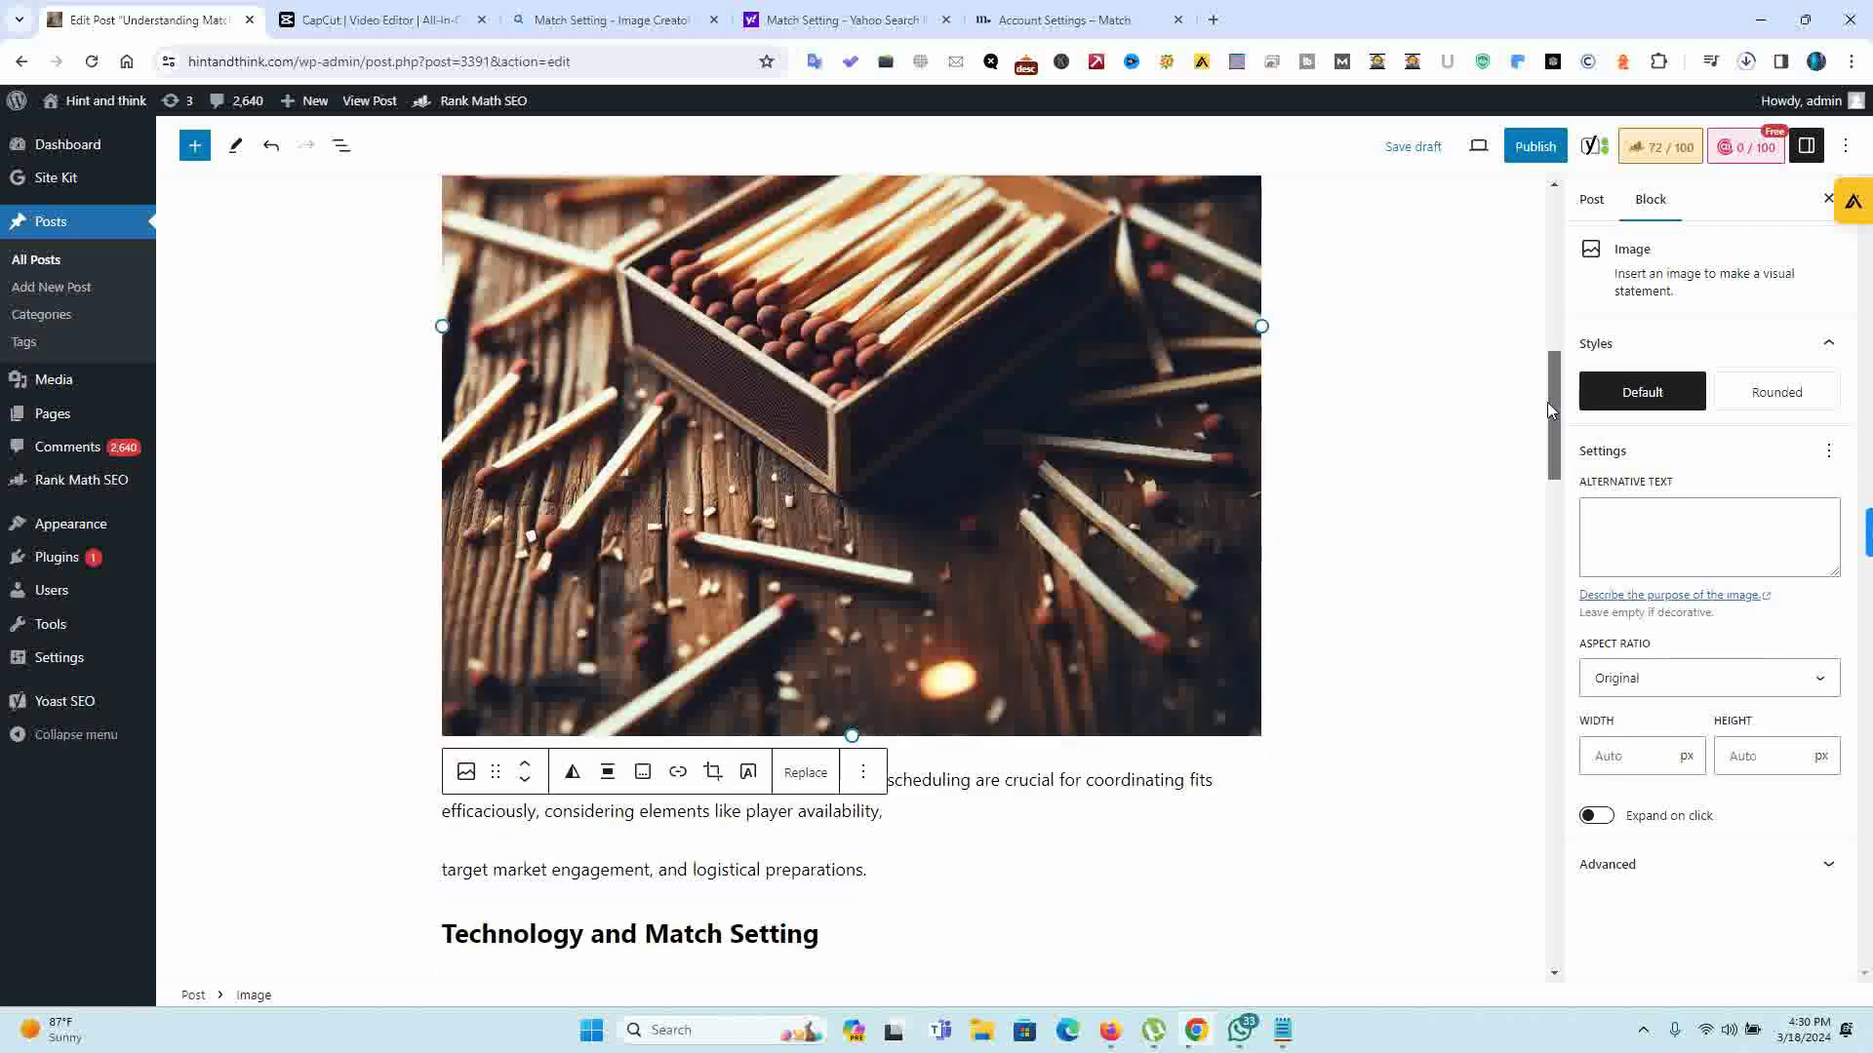
# Step: Open the Rank Math analysis and expand its Additional checks to examine the image and keyword requirements
pyautogui.click(1590, 205)
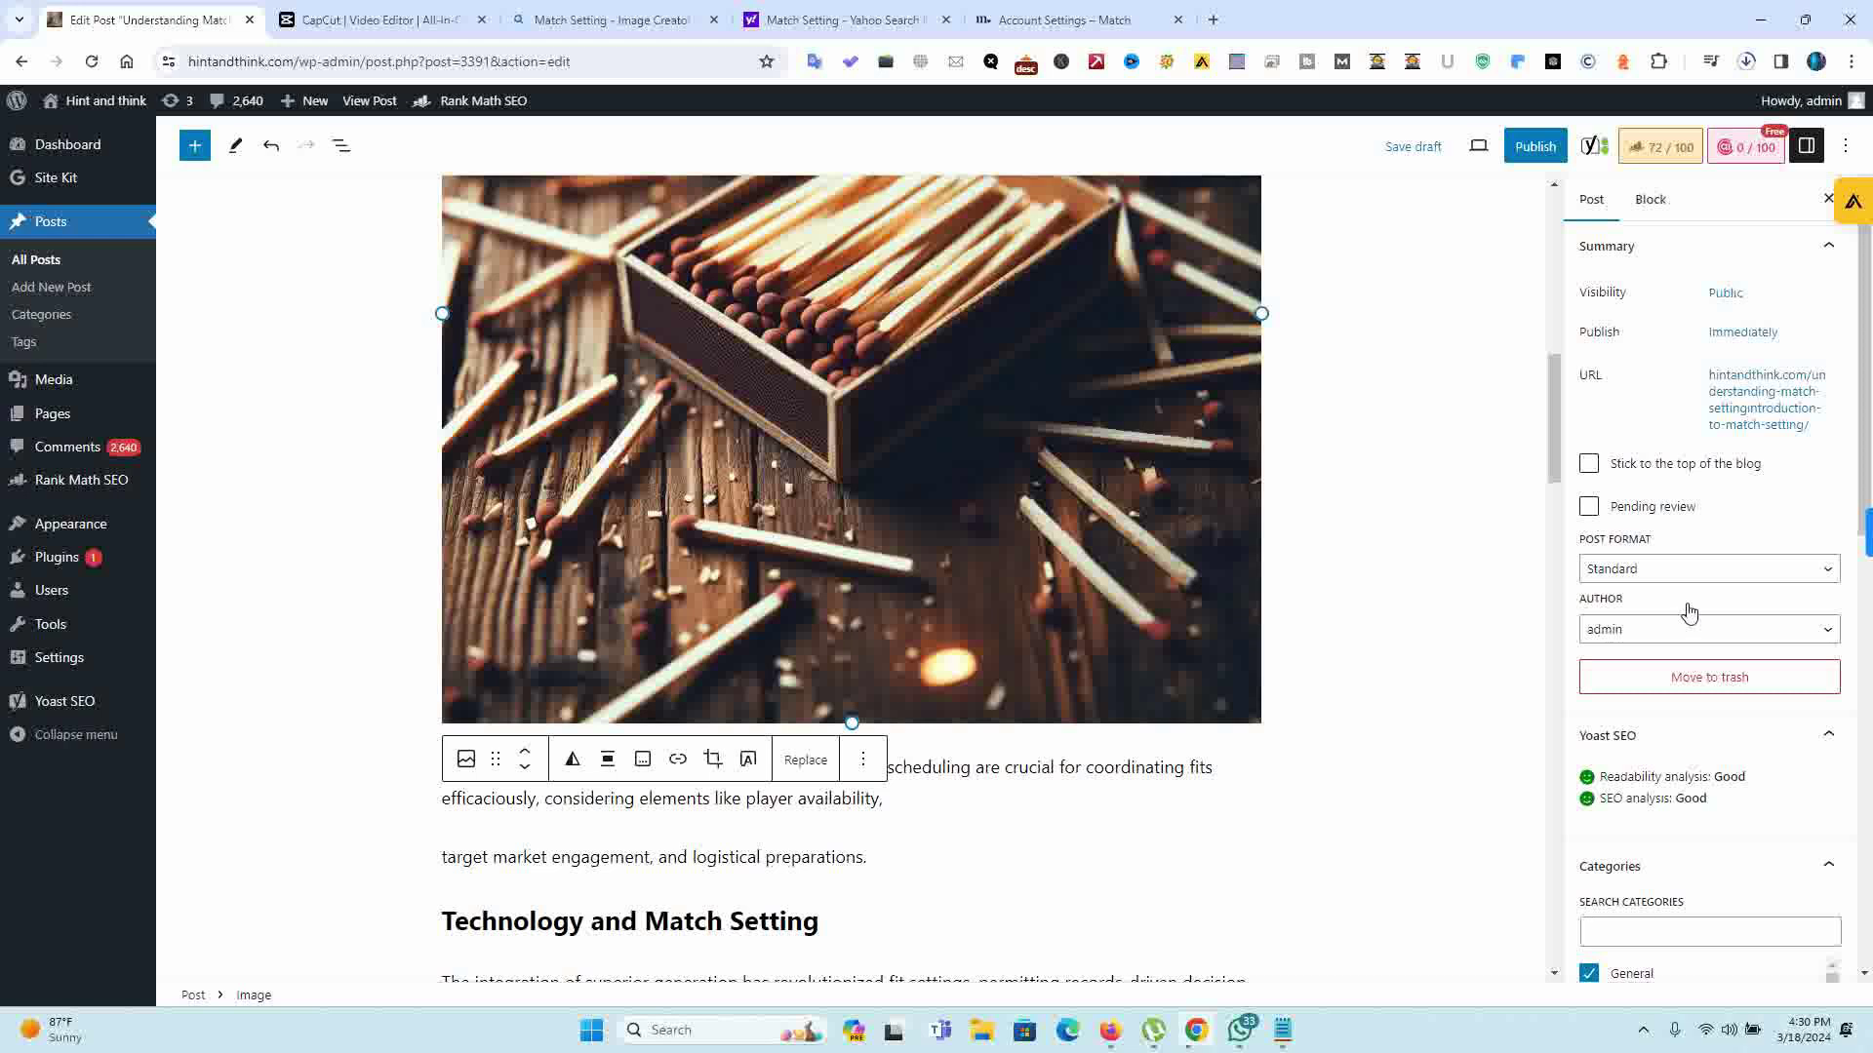
pyautogui.click(1660, 146)
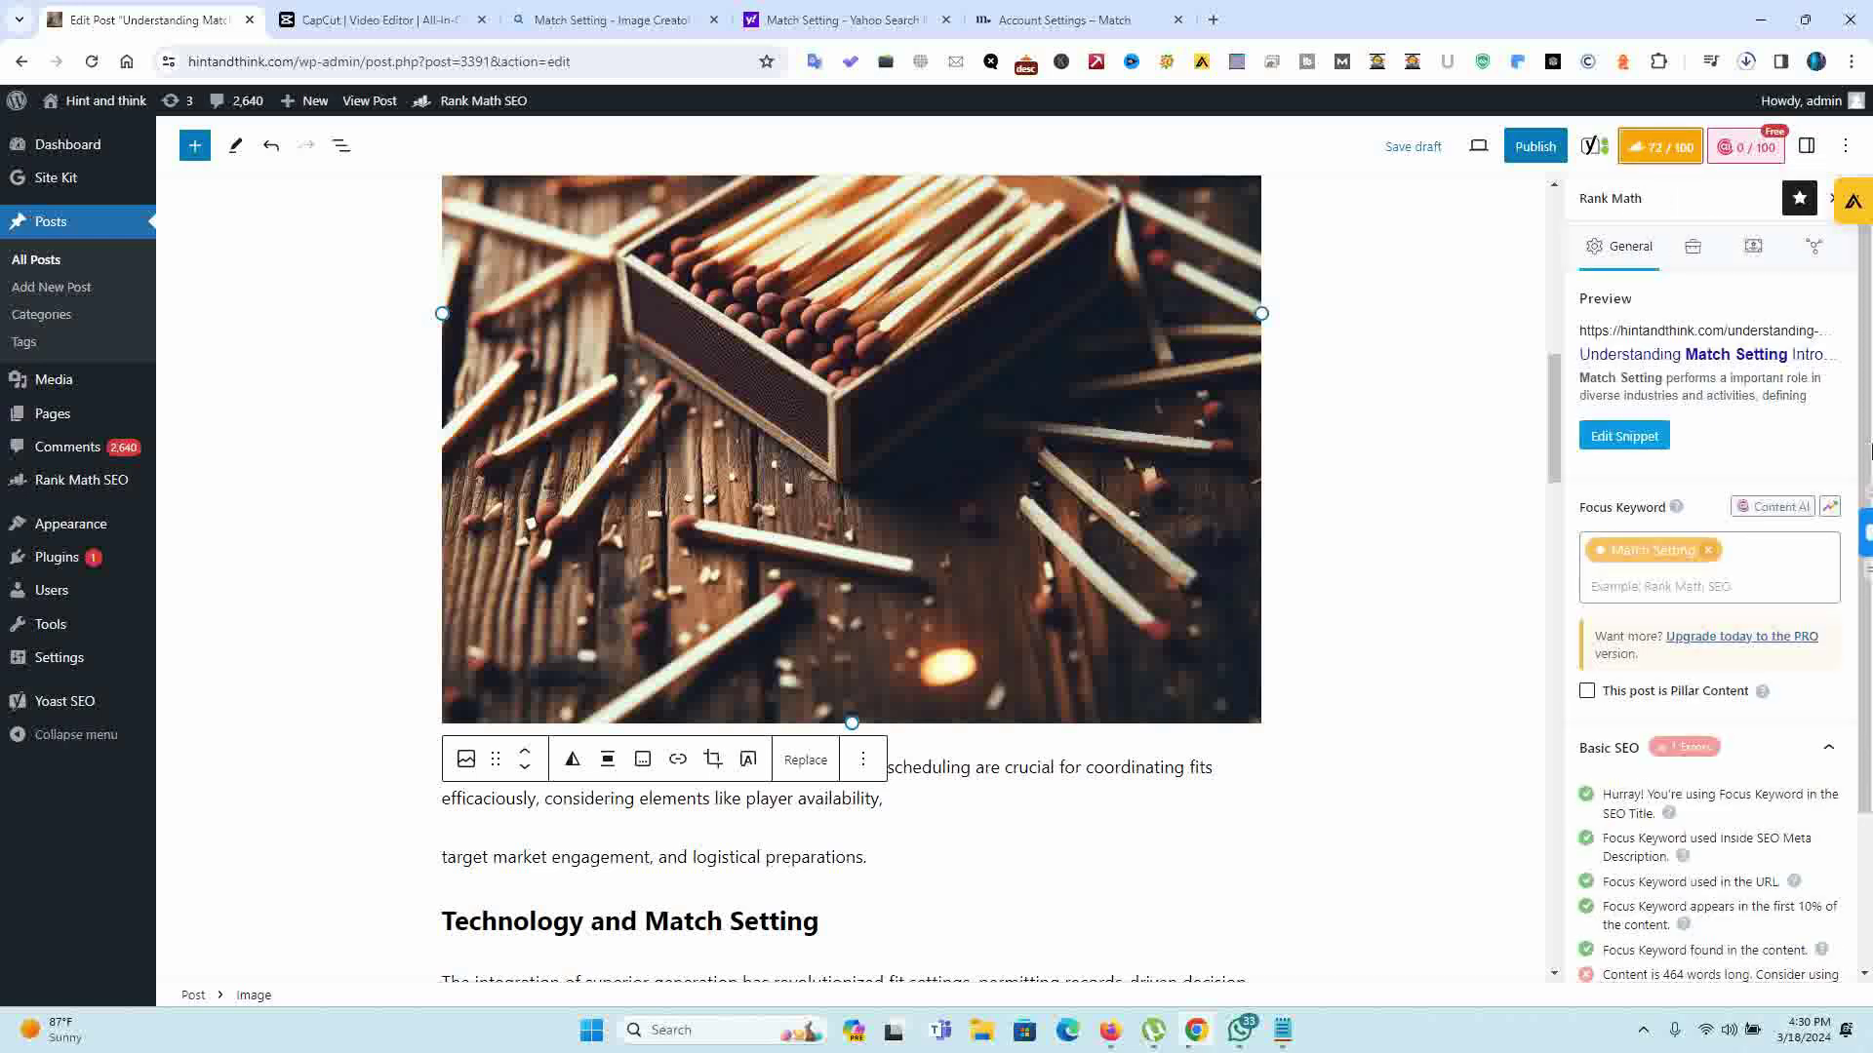
pyautogui.scroll(-2, 1853, 439)
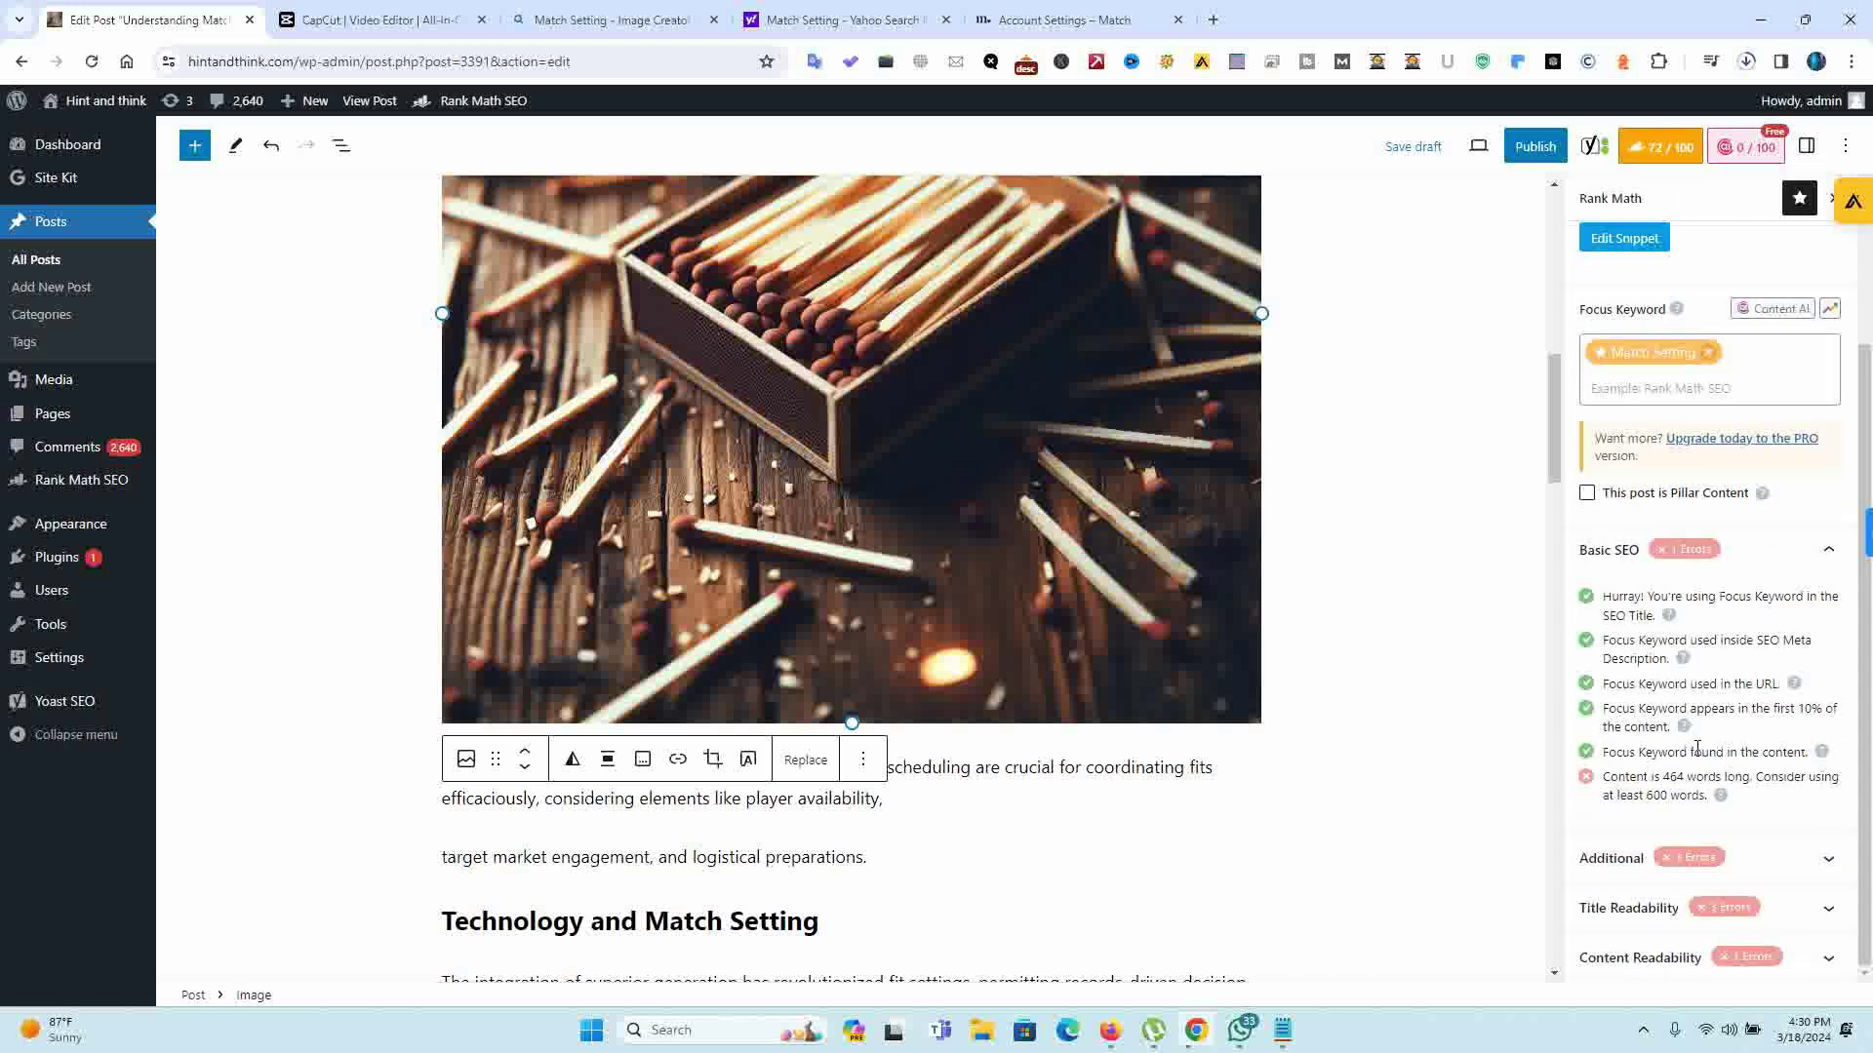
pyautogui.click(1765, 866)
# Step: Add an empty image block directly below the "Future Trends in Match Setting" heading
pyautogui.moveTo(1553, 408); pyautogui.dragTo(1552, 546)
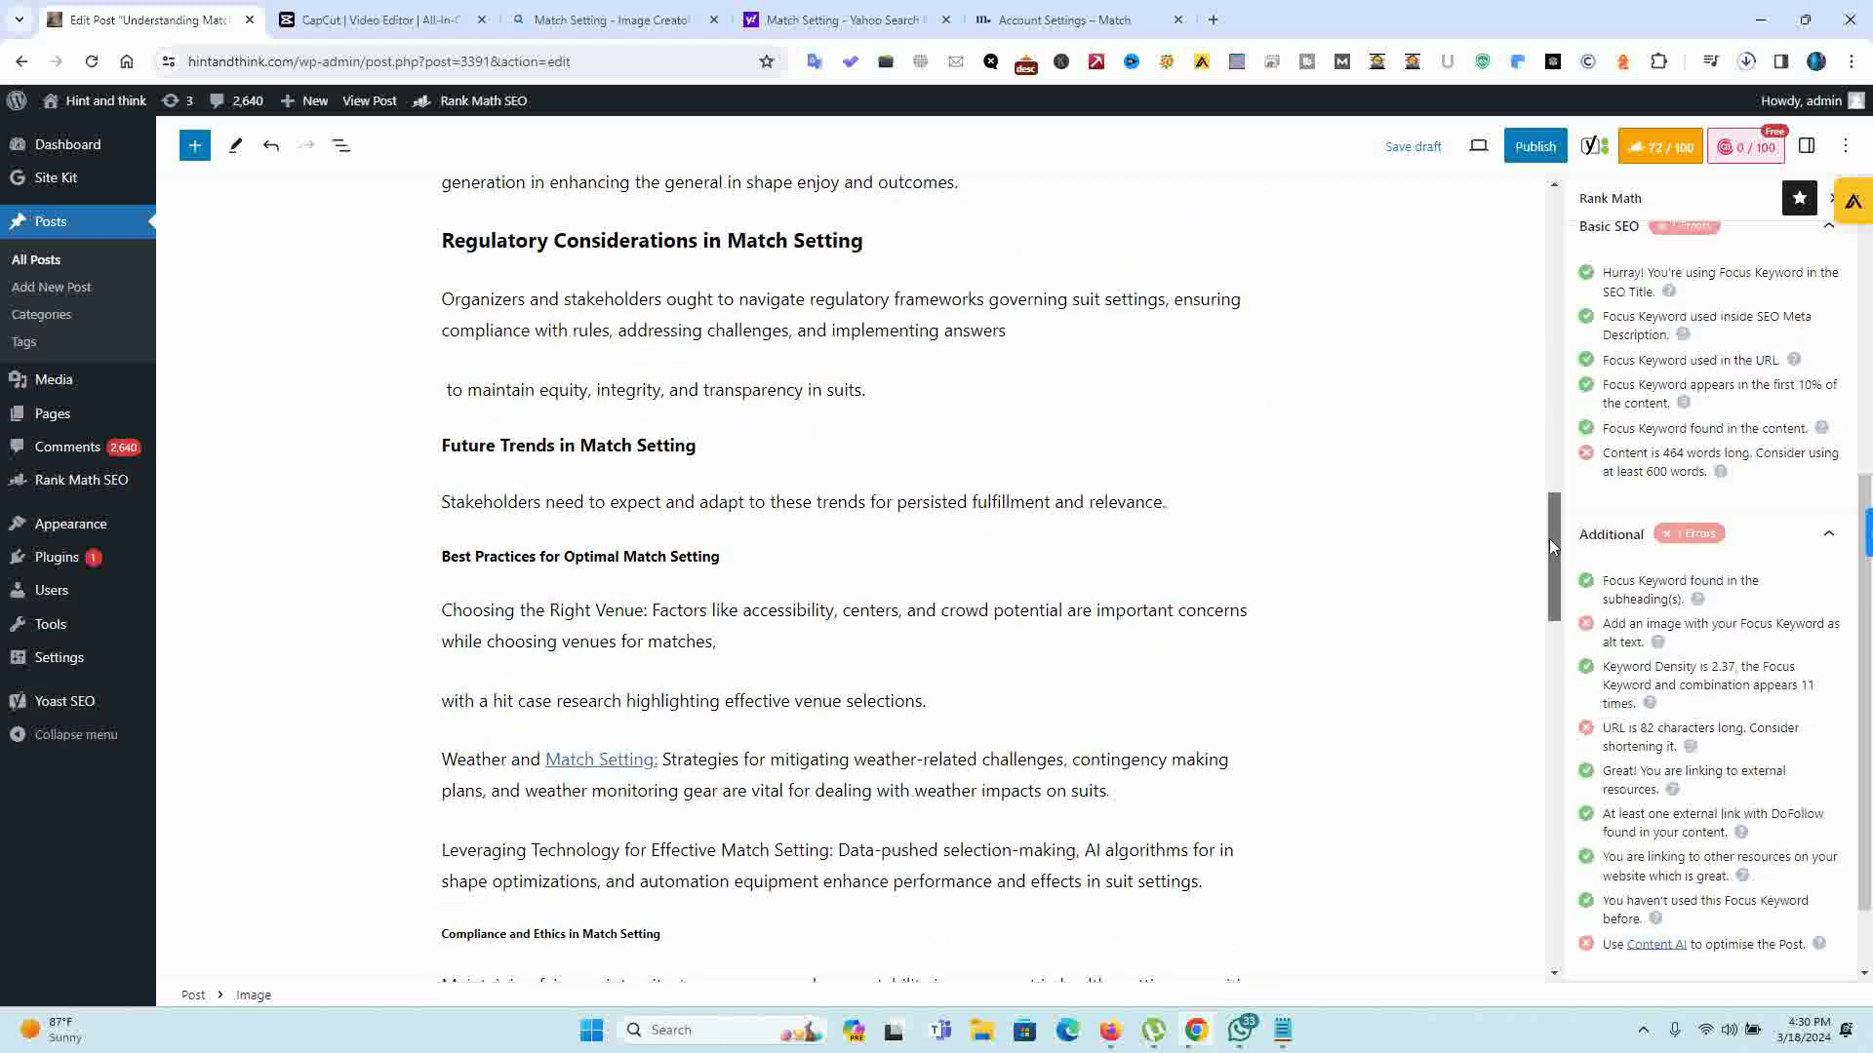
pyautogui.scroll(1, 1126, 403)
pyautogui.click(890, 379)
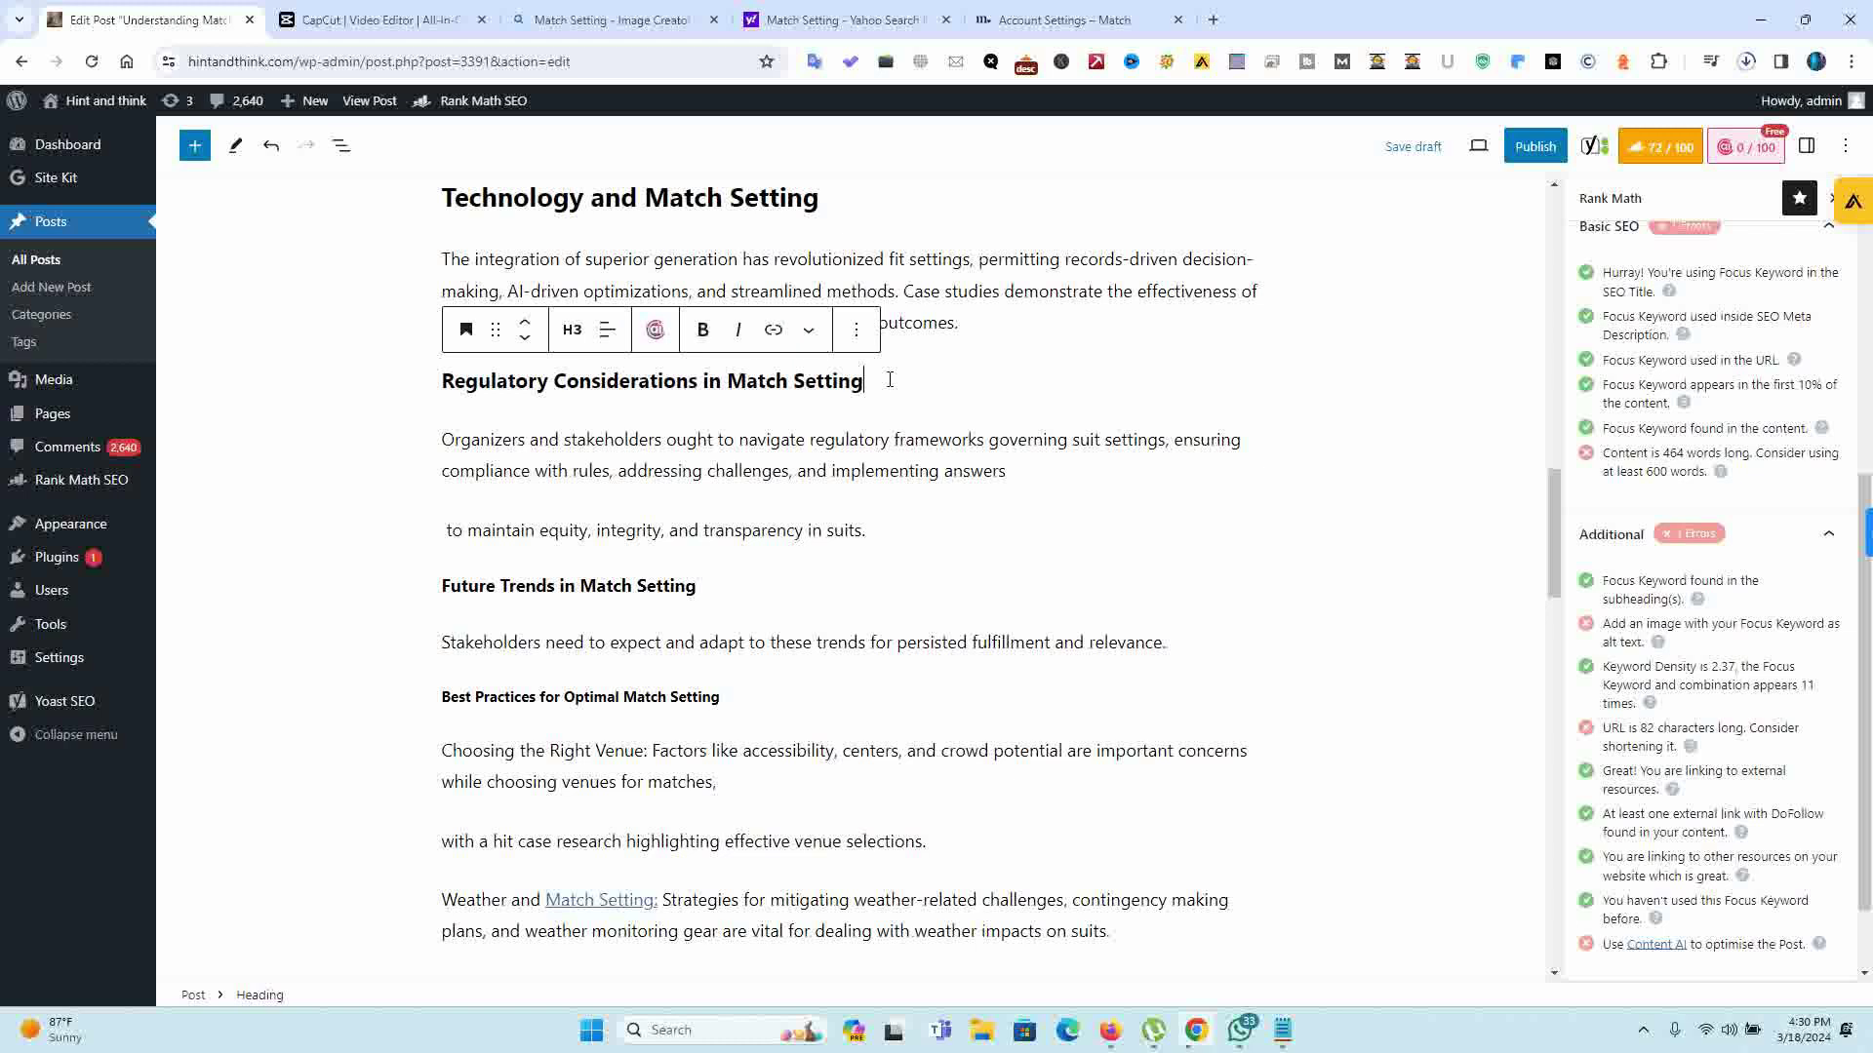
pyautogui.moveTo(1548, 565)
pyautogui.mouseDown()
pyautogui.moveTo(1518, 251)
pyautogui.moveTo(1535, 627)
pyautogui.moveTo(1541, 584)
pyautogui.mouseUp()
pyautogui.click(745, 456)
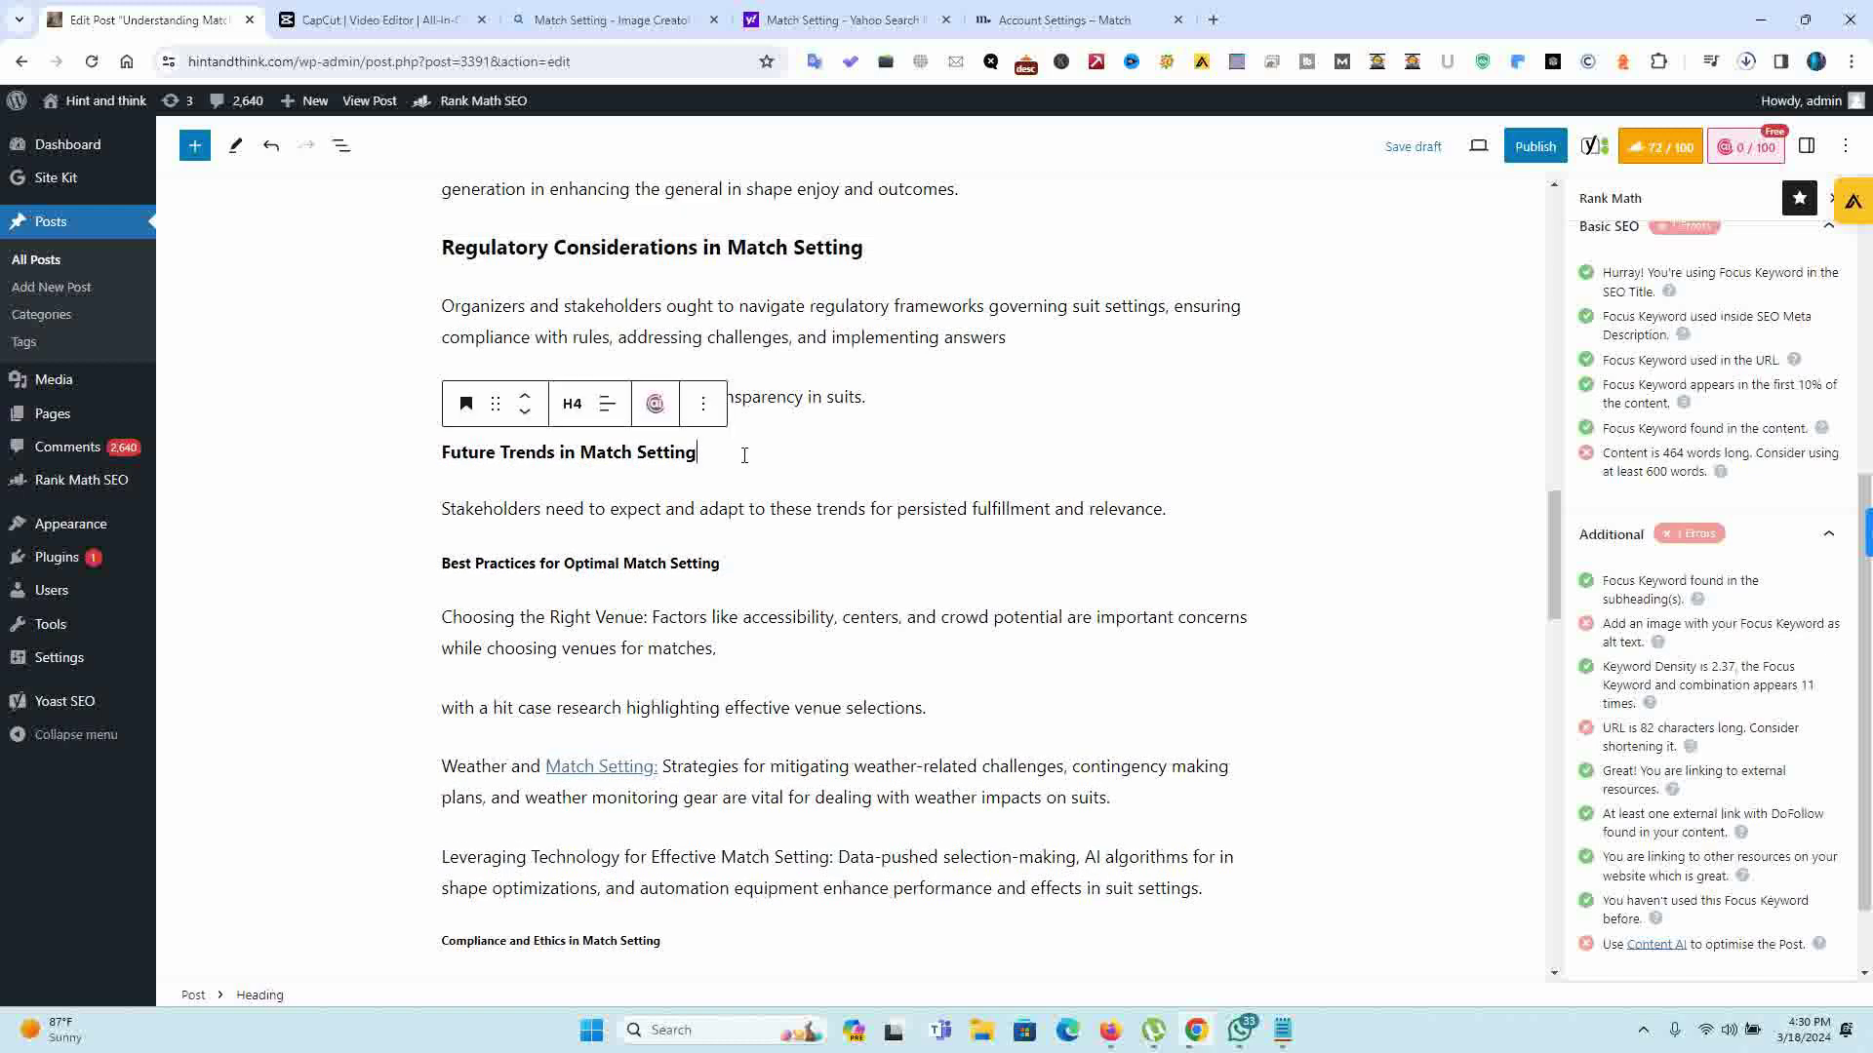
pyautogui.press('Return')
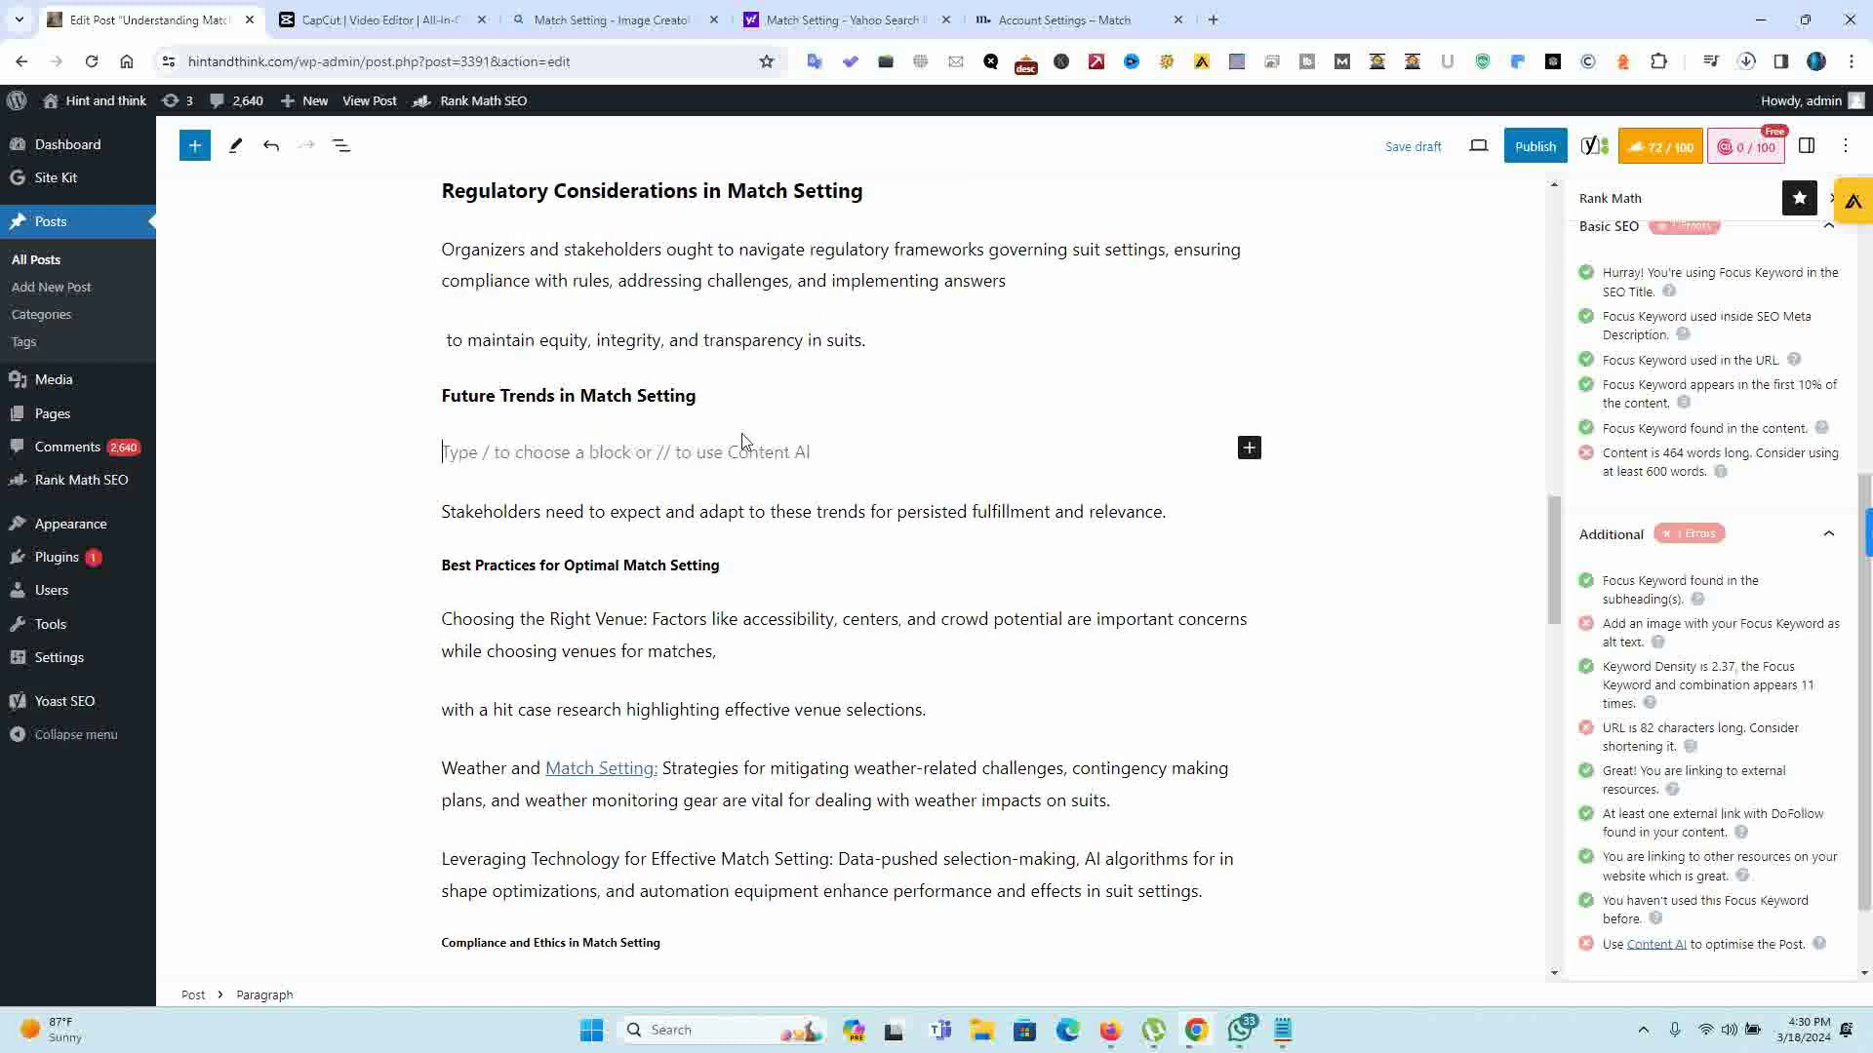
pyautogui.click(1249, 448)
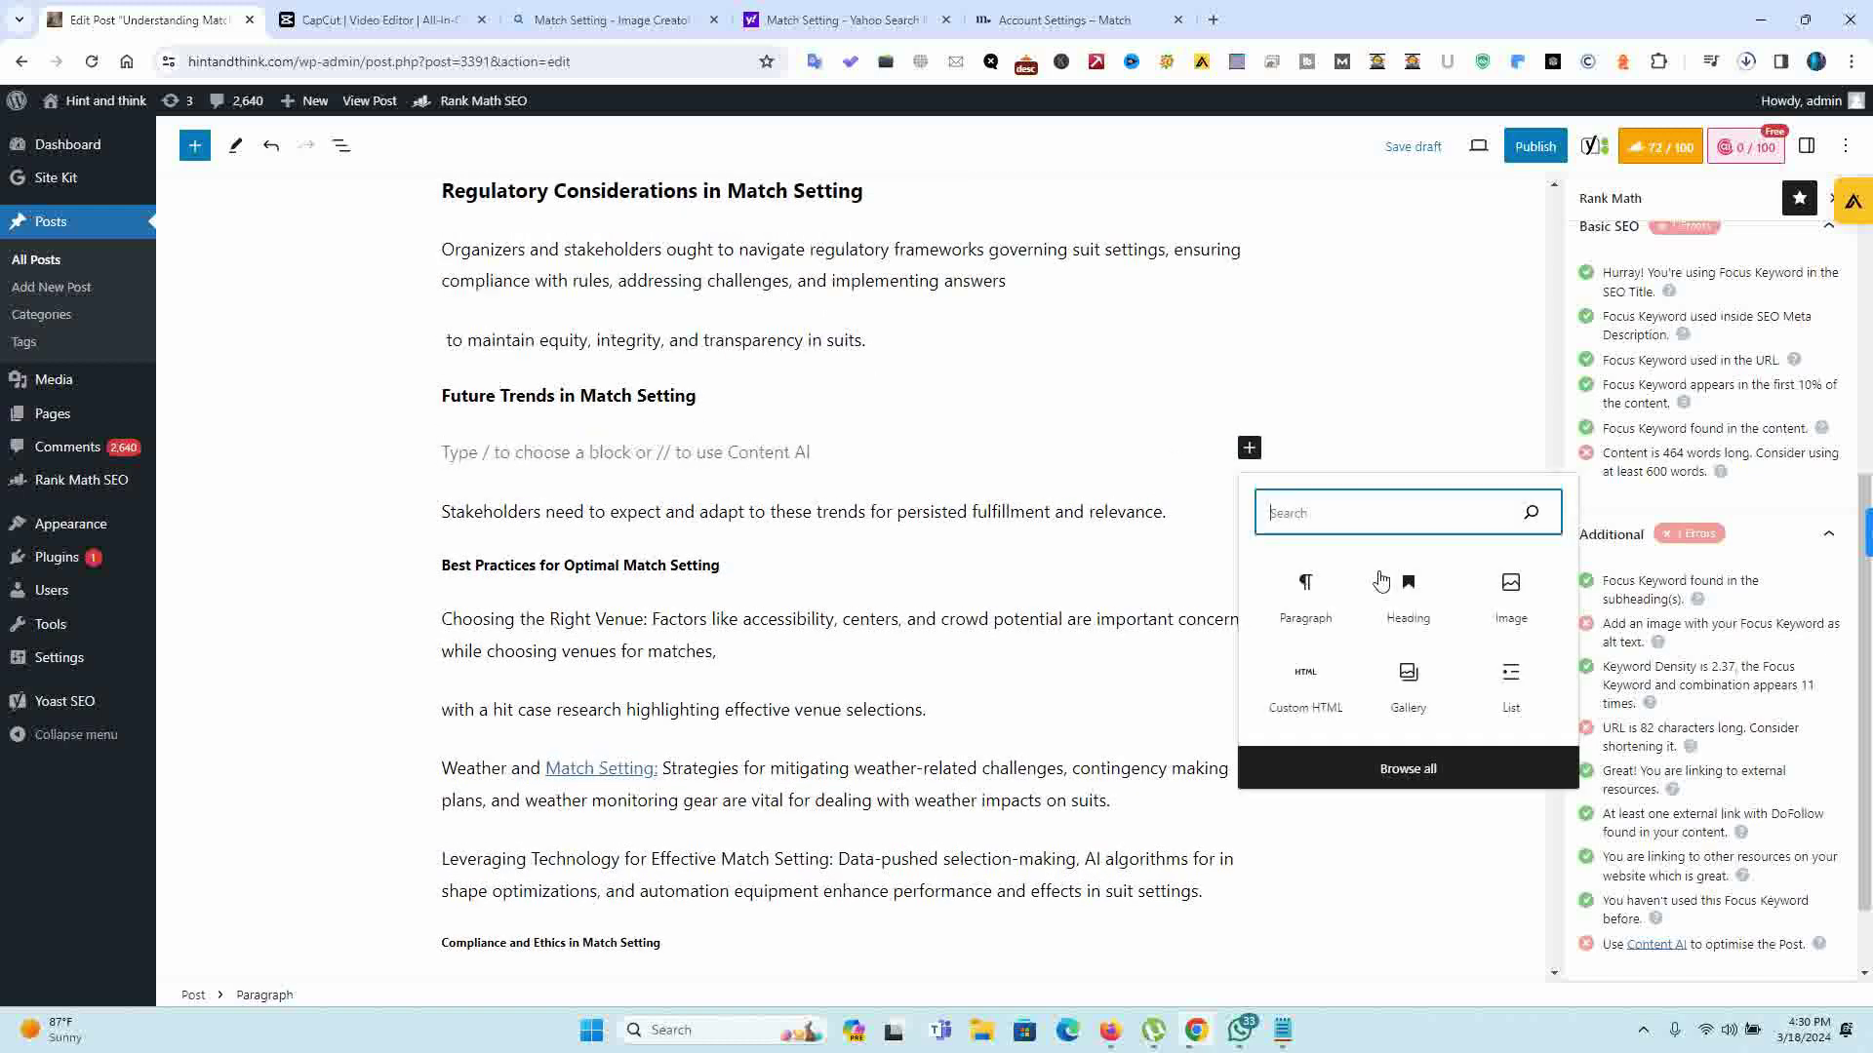
pyautogui.click(1520, 616)
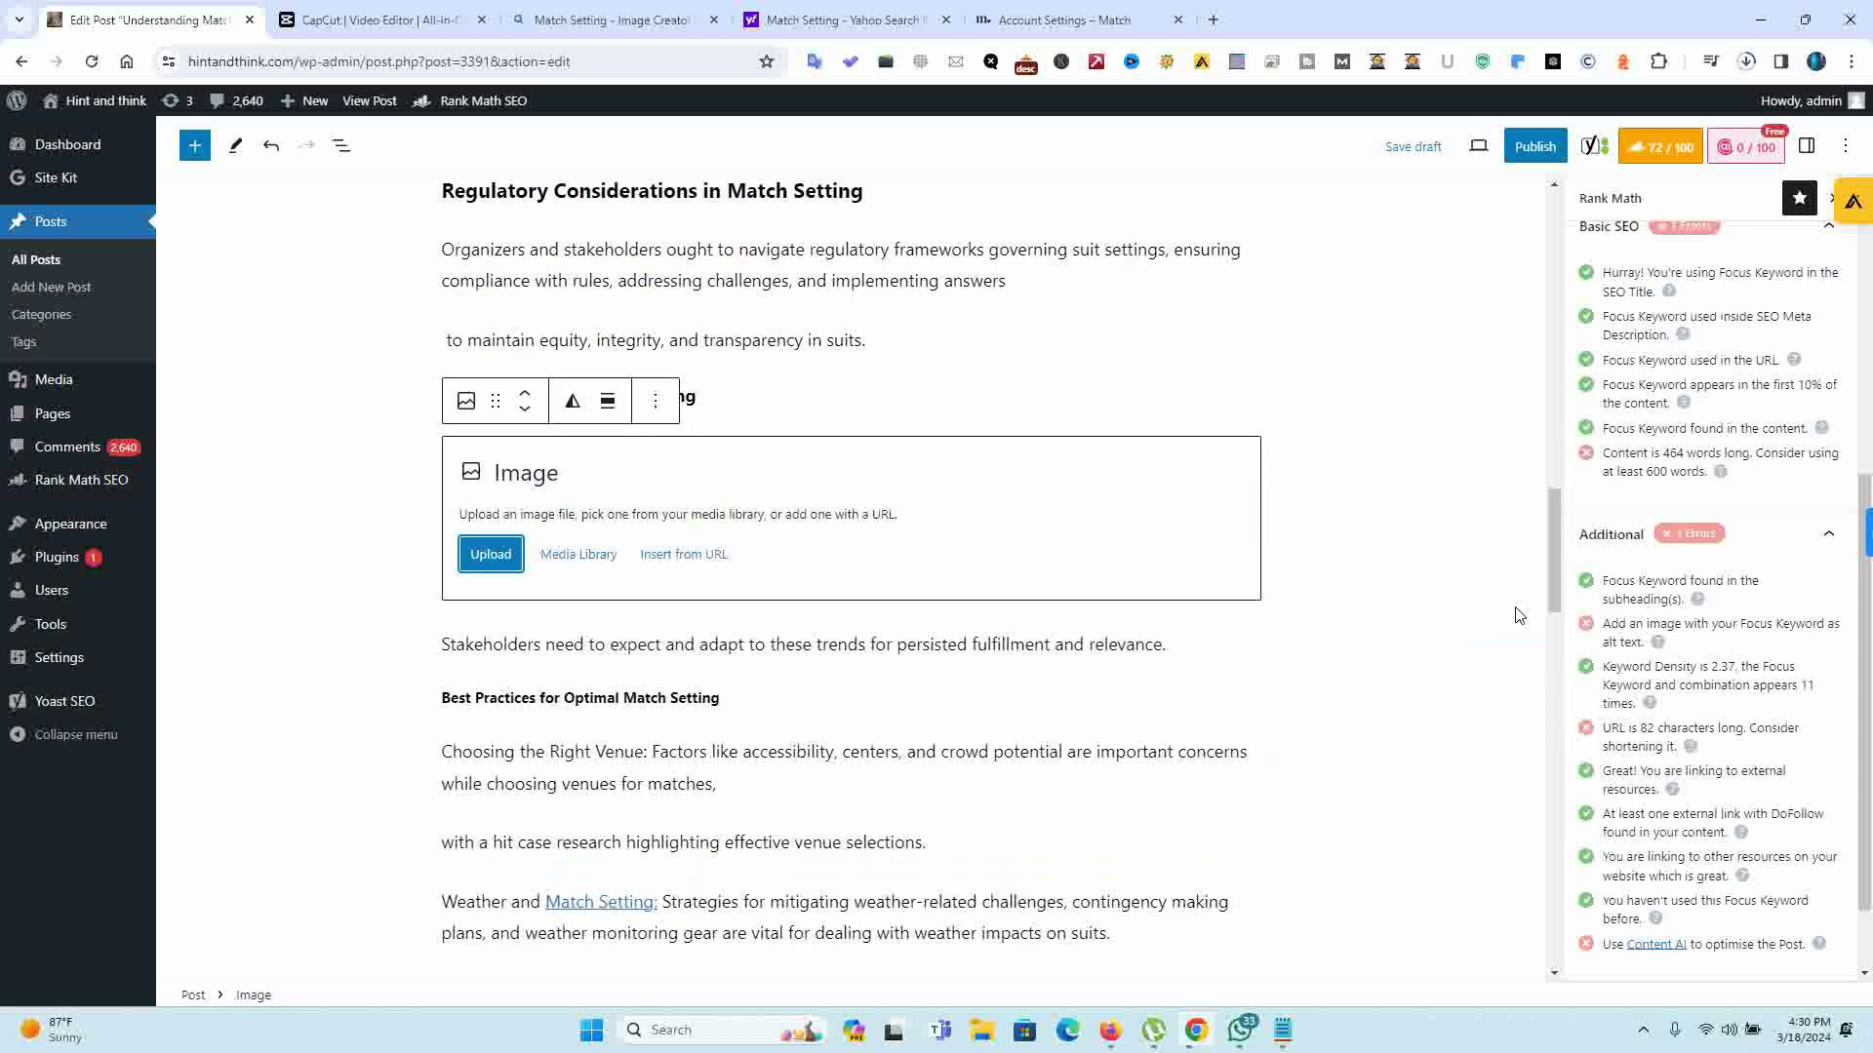
# Step: Upload the engraved matchbox image _db9cf786-a9a7-43ff-b328-584a306d4c75 from Downloads into the new image block and align it to the center
pyautogui.click(490, 554)
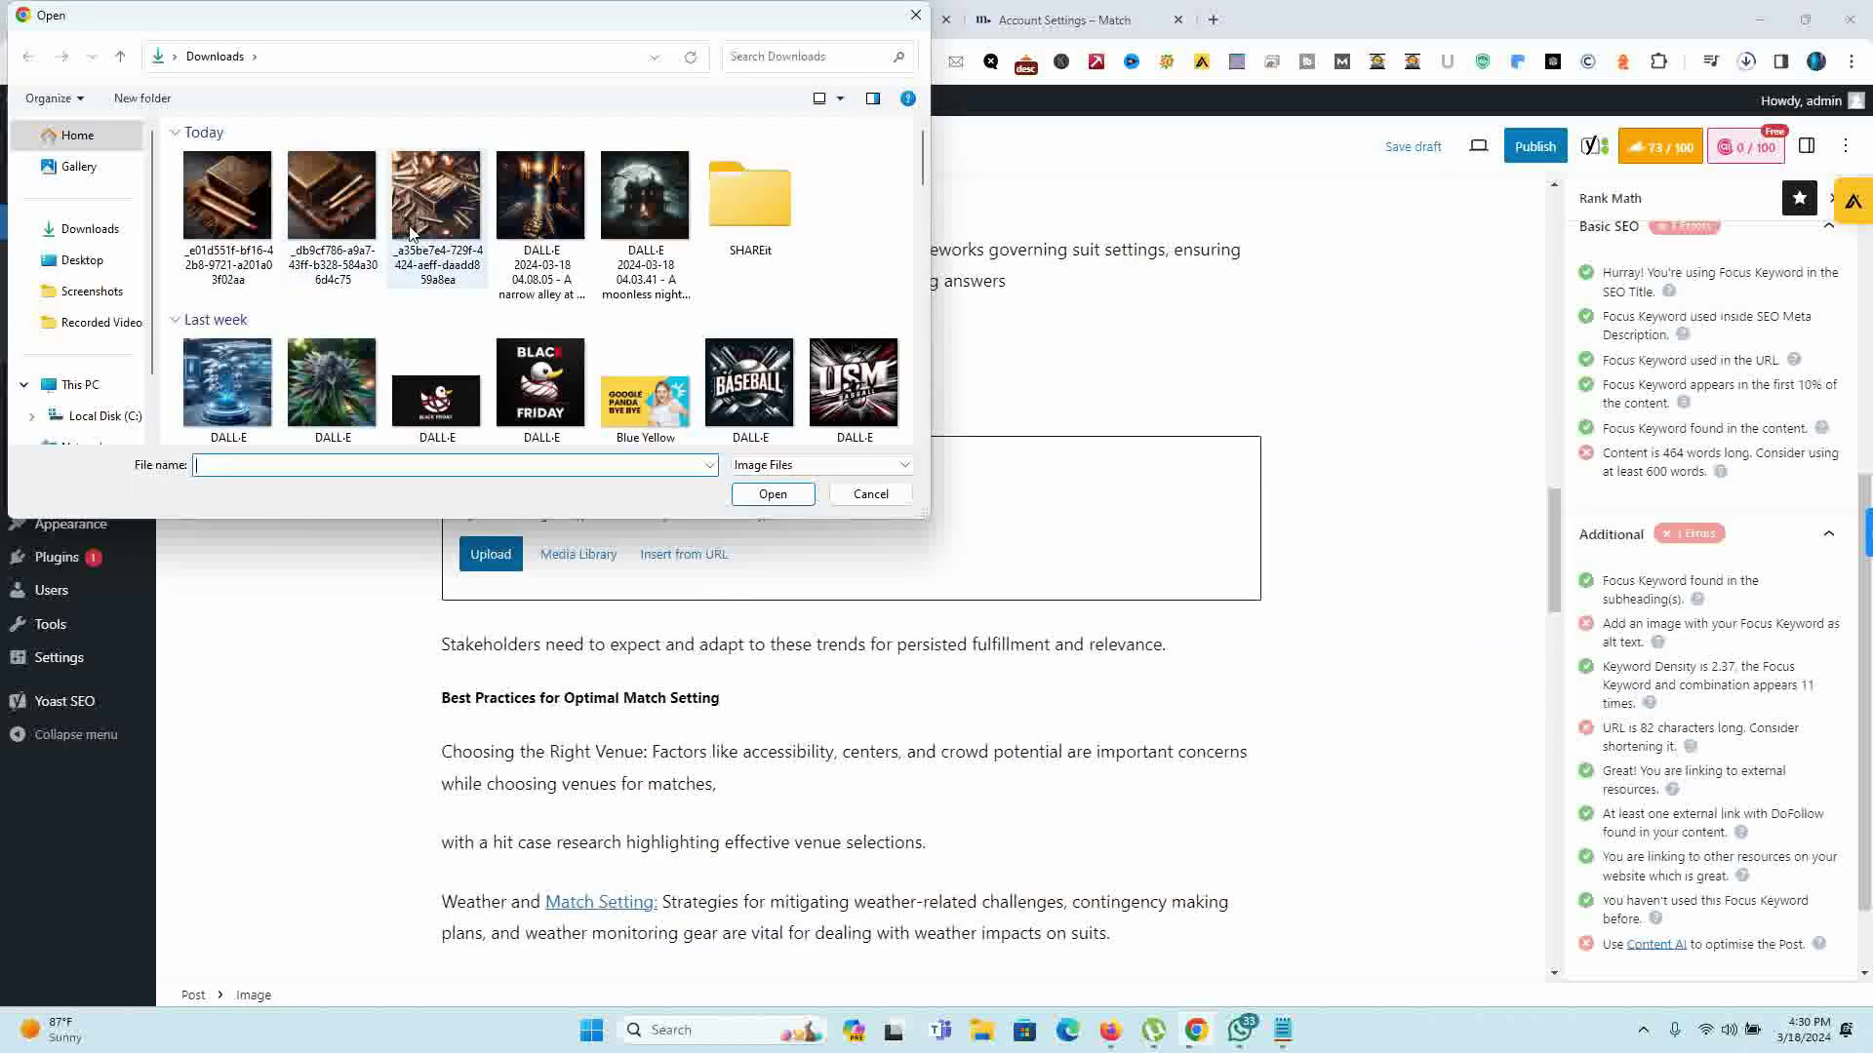
pyautogui.click(346, 216)
pyautogui.click(772, 494)
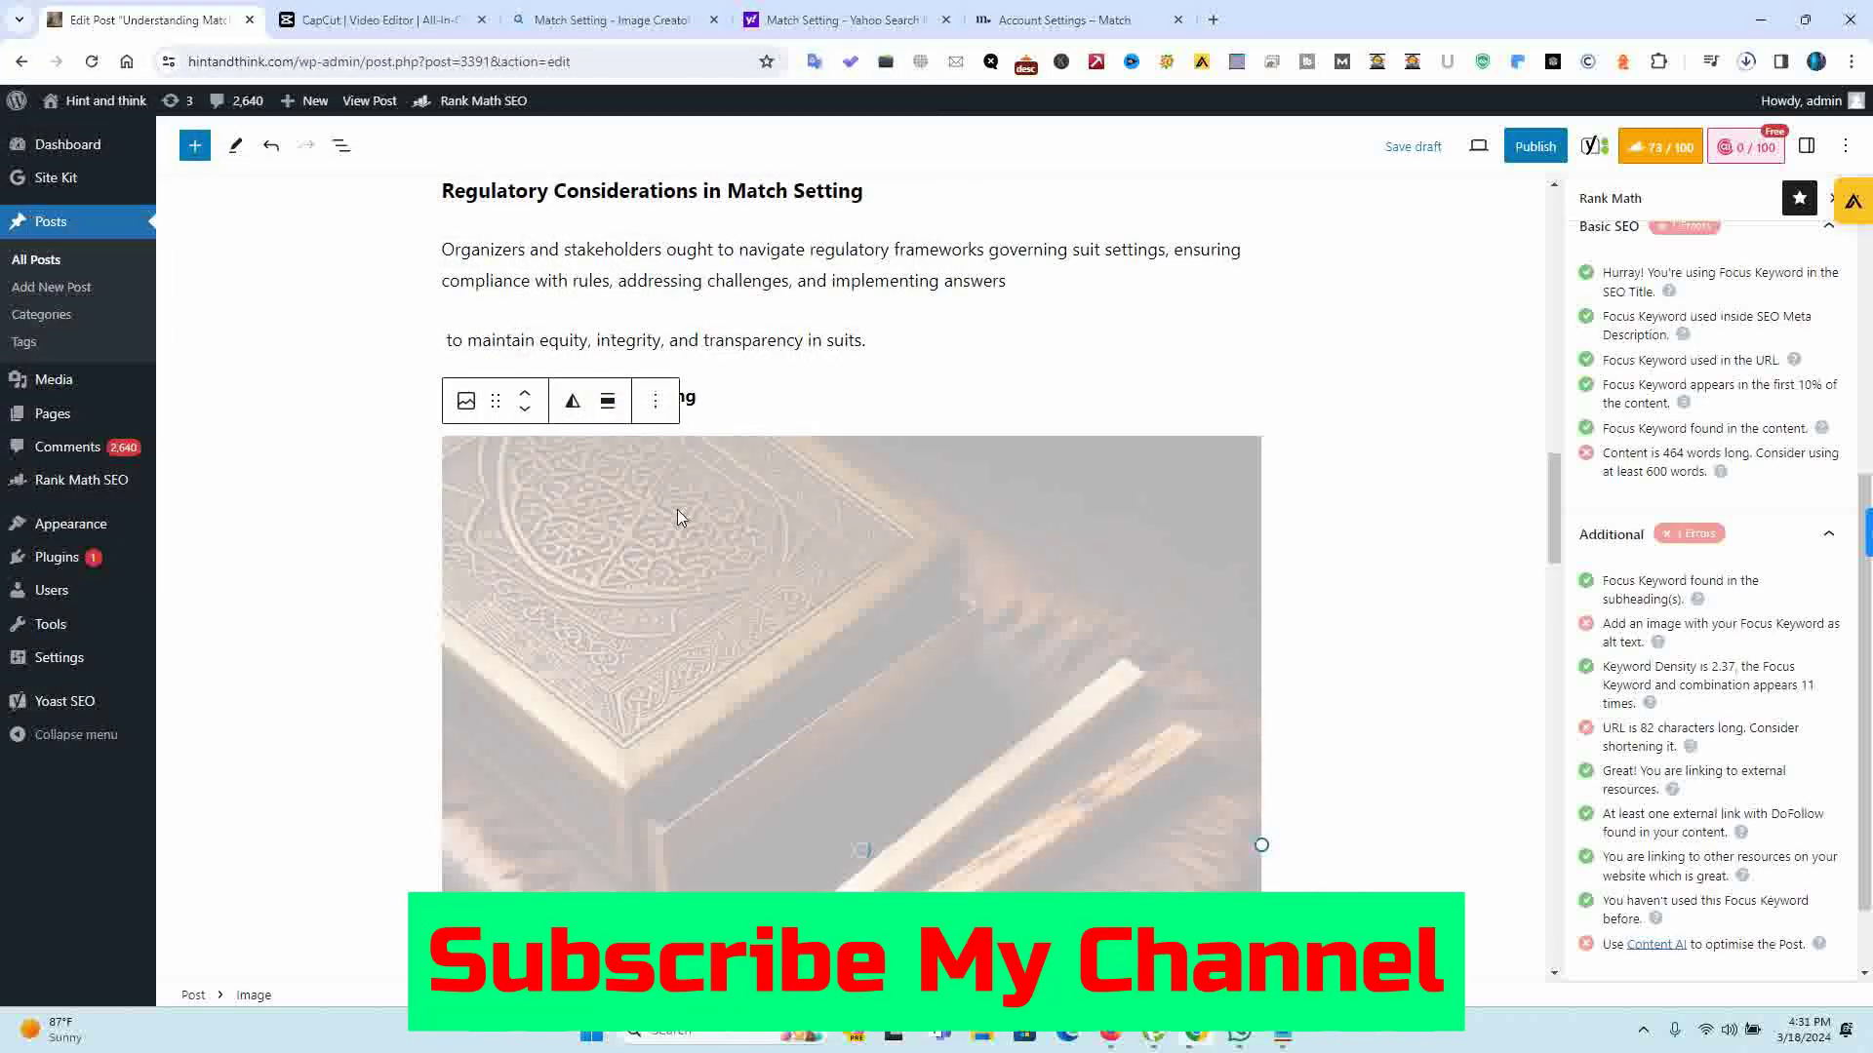
pyautogui.click(609, 417)
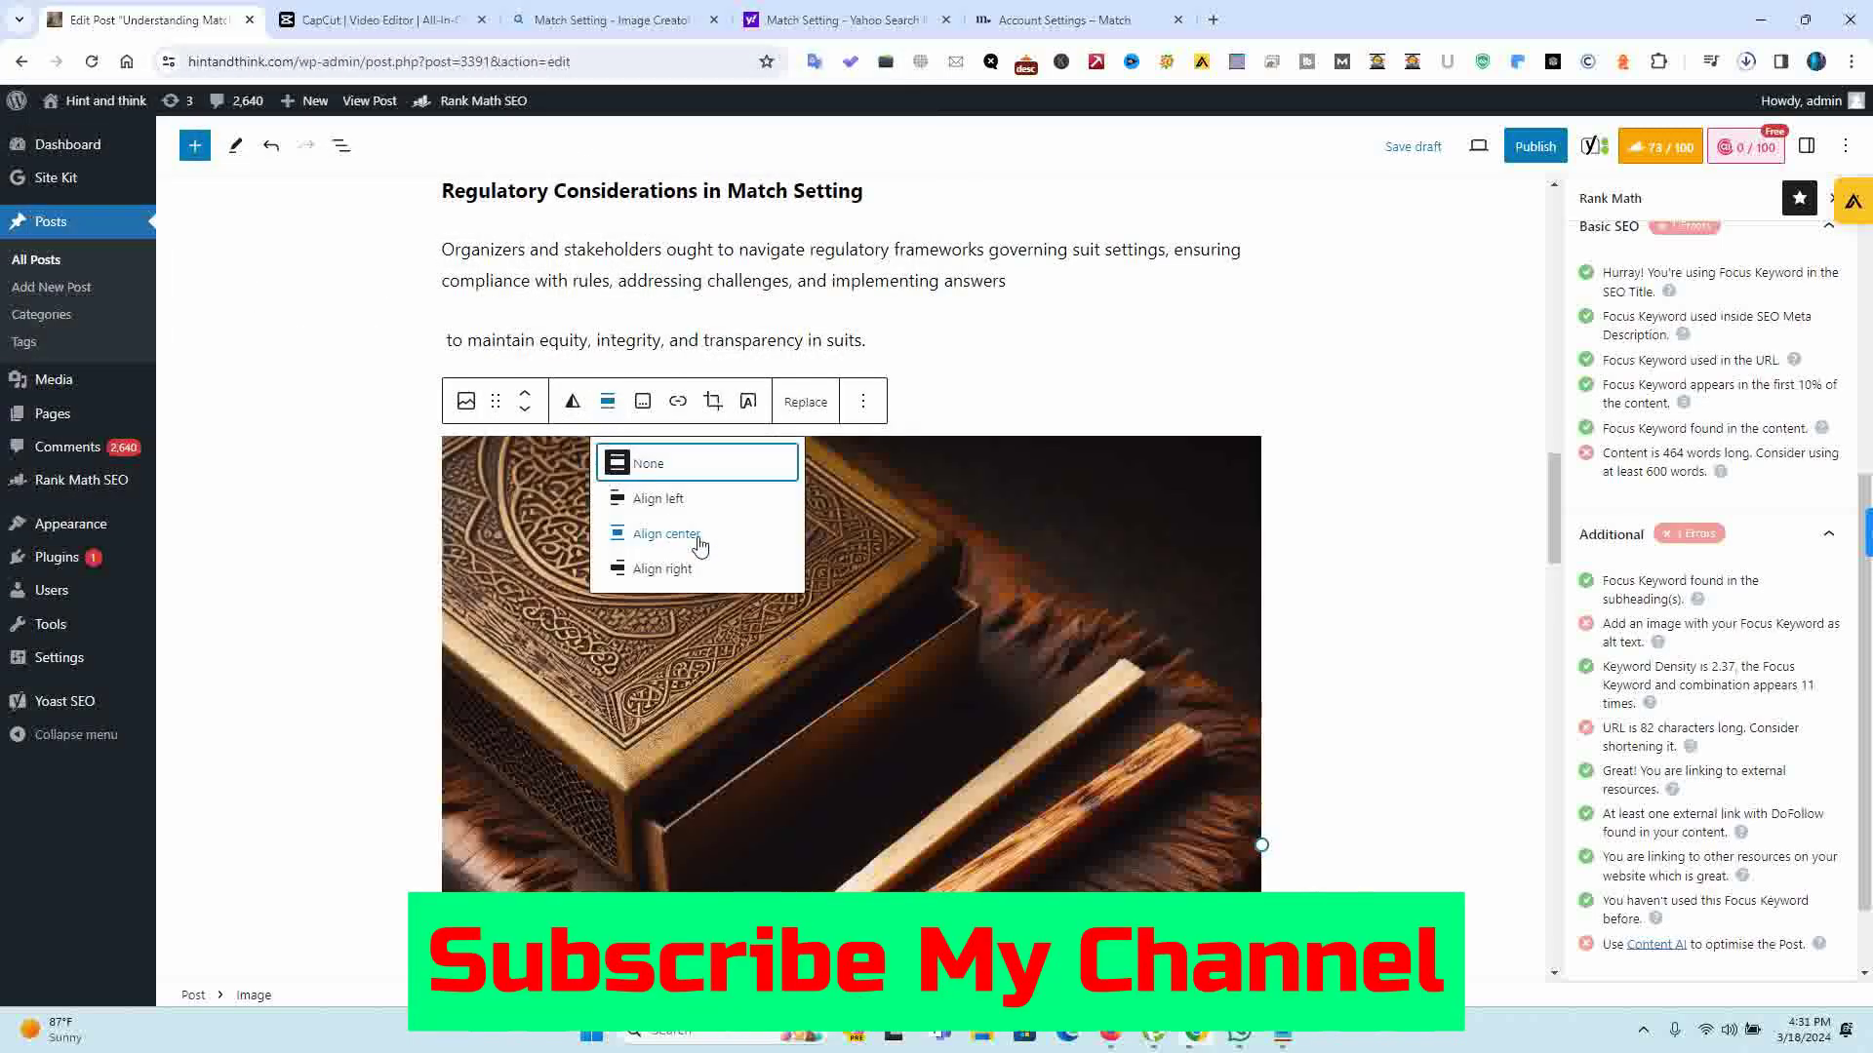
pyautogui.click(698, 543)
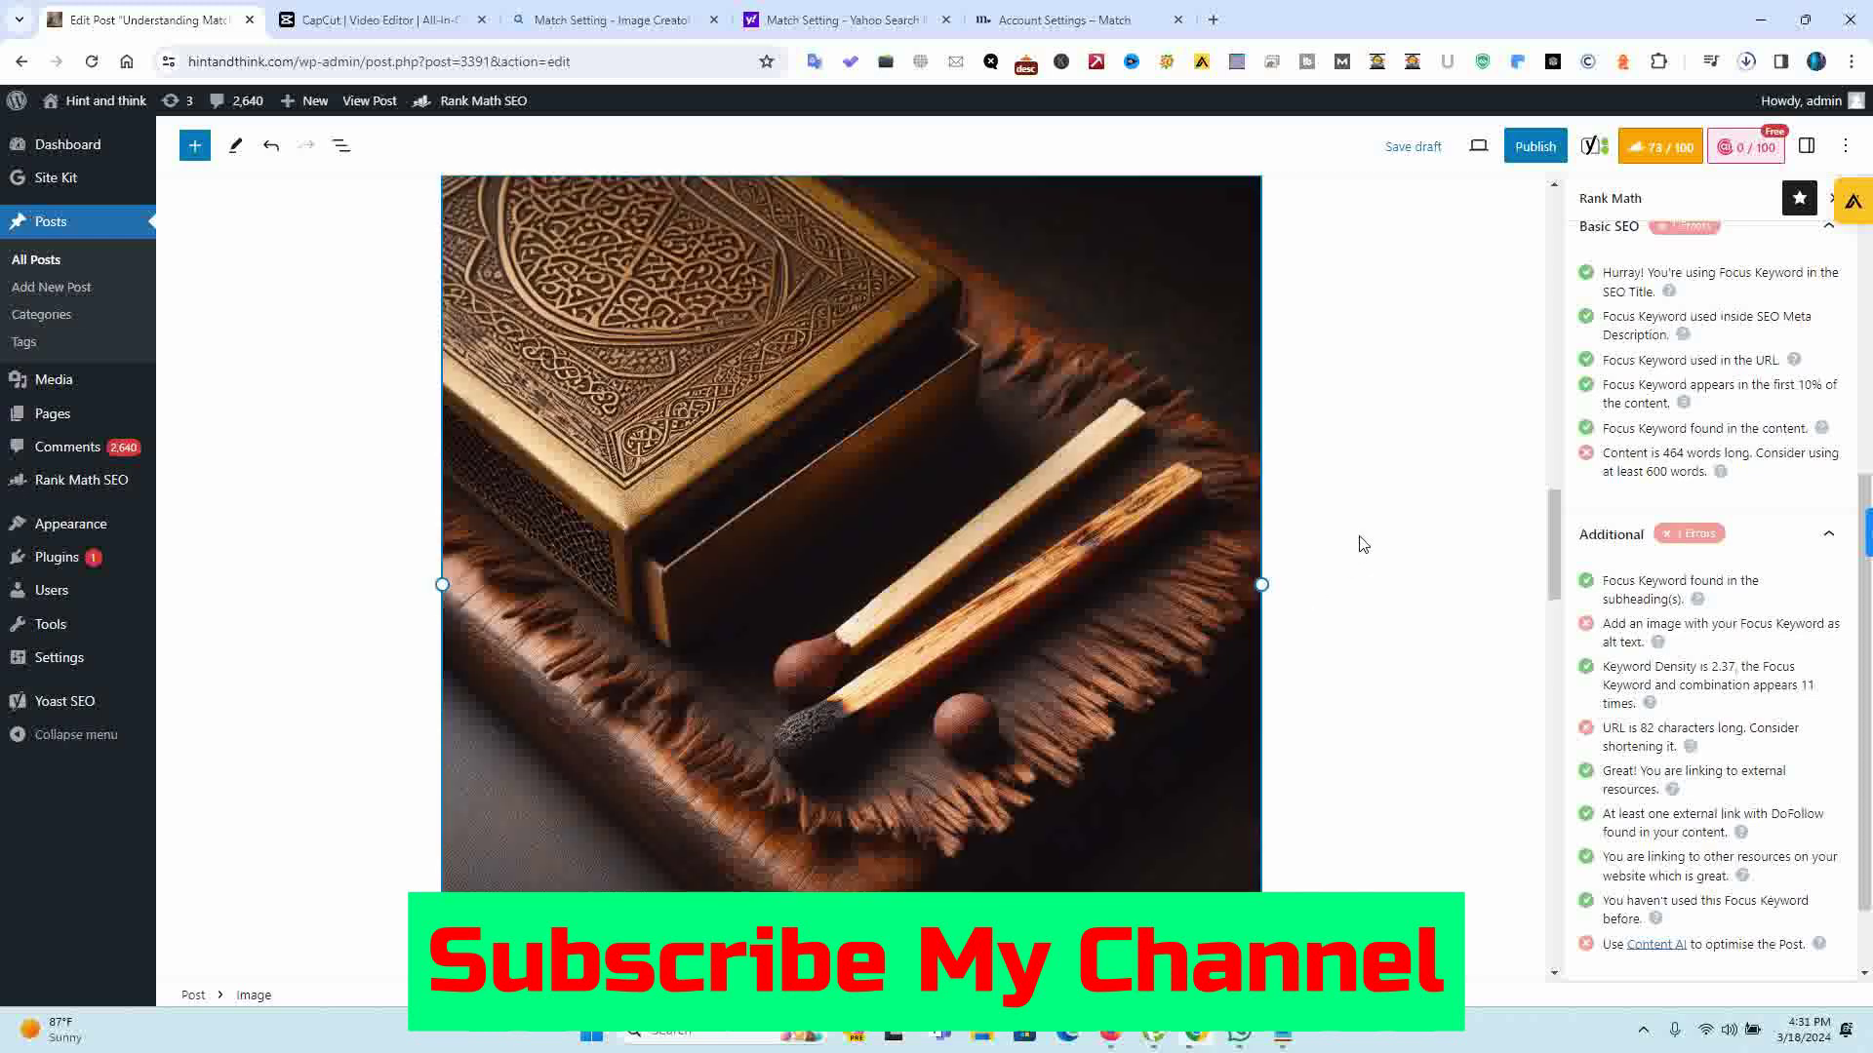
# Step: Open the post's featured image selection and upload the matchbox image _e01d551f-bf16-42b8-9721-a201a03f02aa from Downloads
pyautogui.moveTo(1553, 523); pyautogui.dragTo(1547, 197)
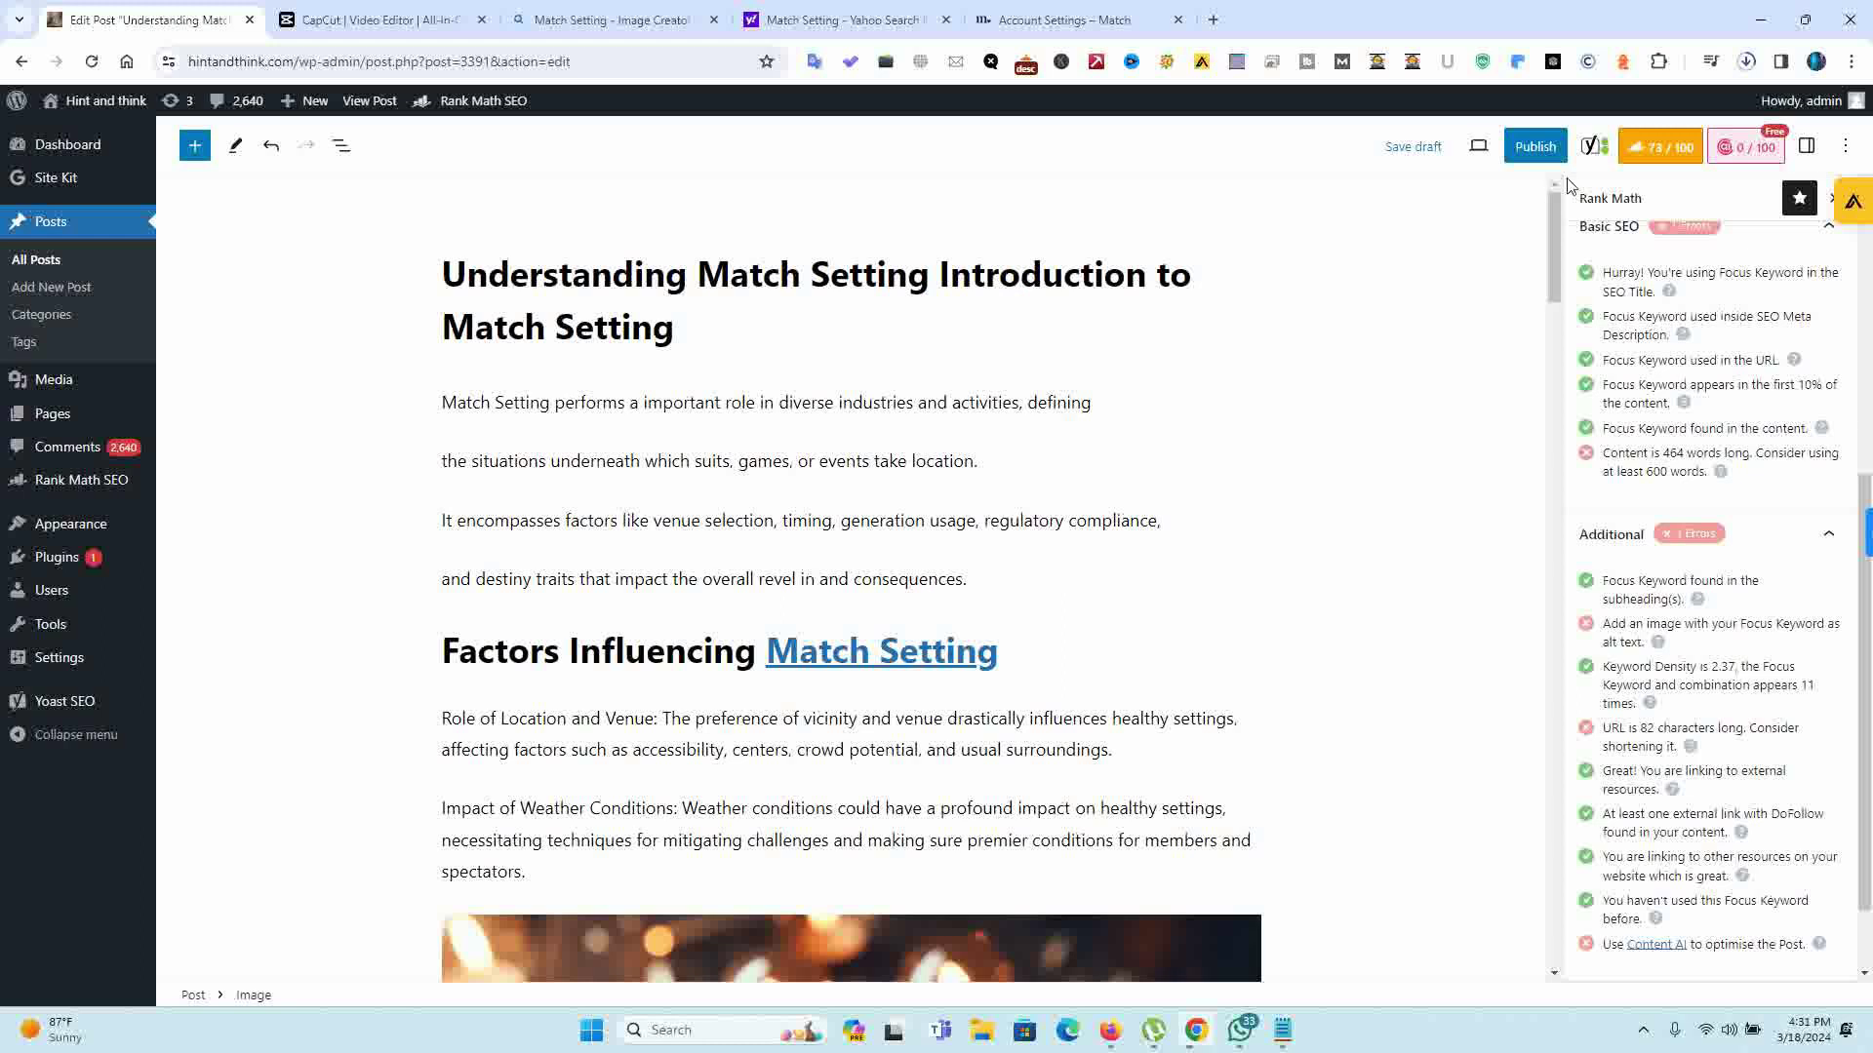
pyautogui.click(1595, 146)
pyautogui.click(1806, 145)
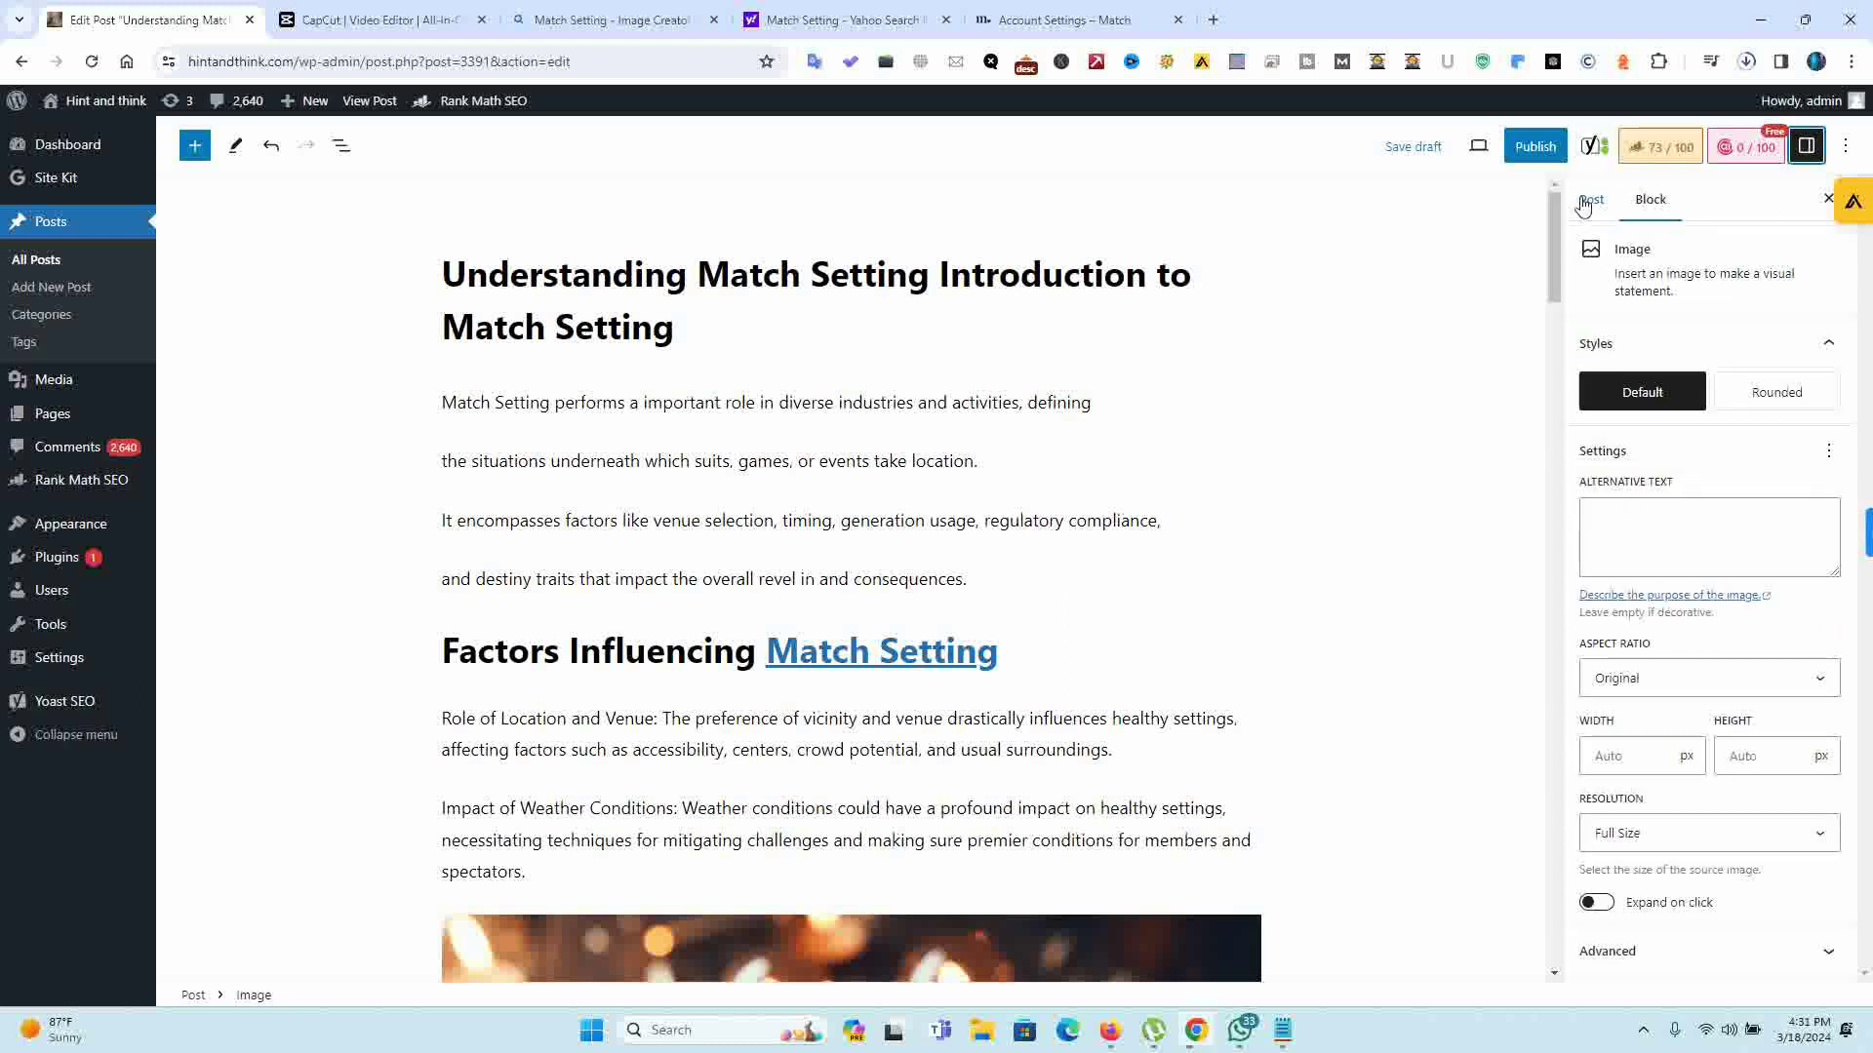
pyautogui.click(1590, 200)
pyautogui.scroll(-9, 1815, 585)
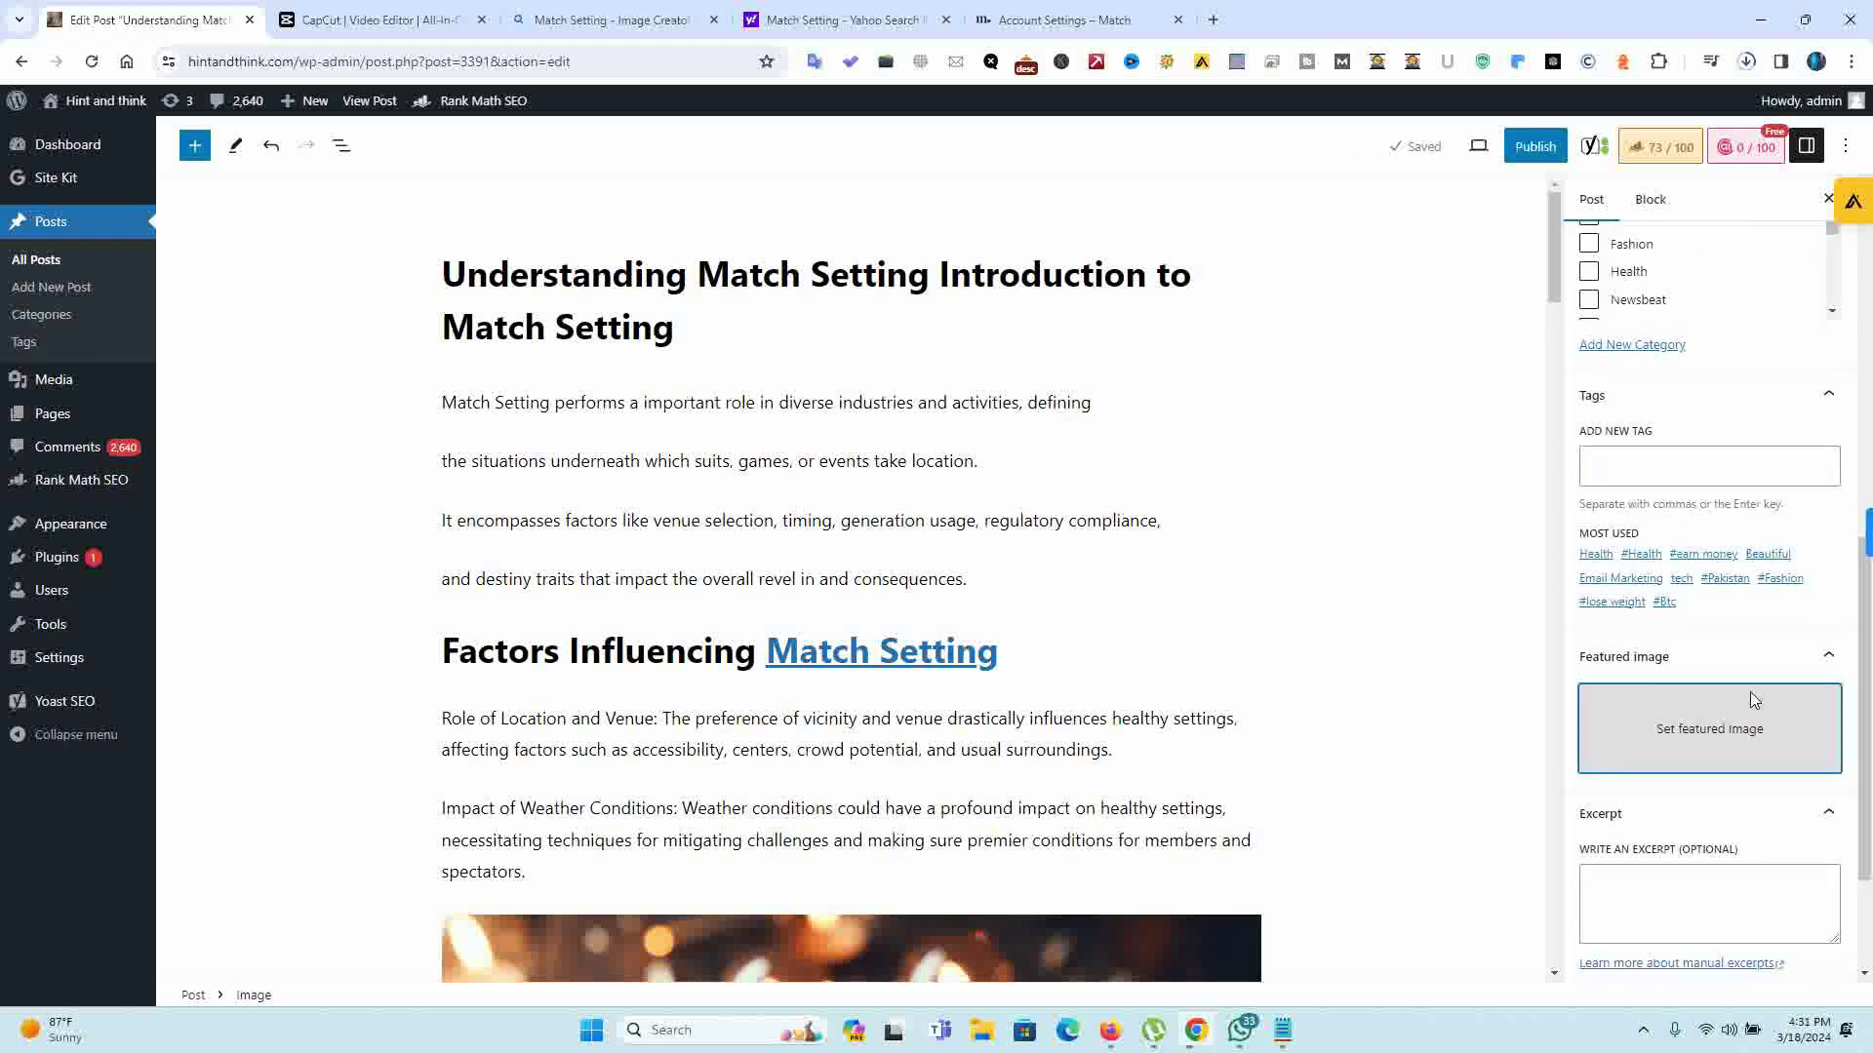
pyautogui.click(1753, 700)
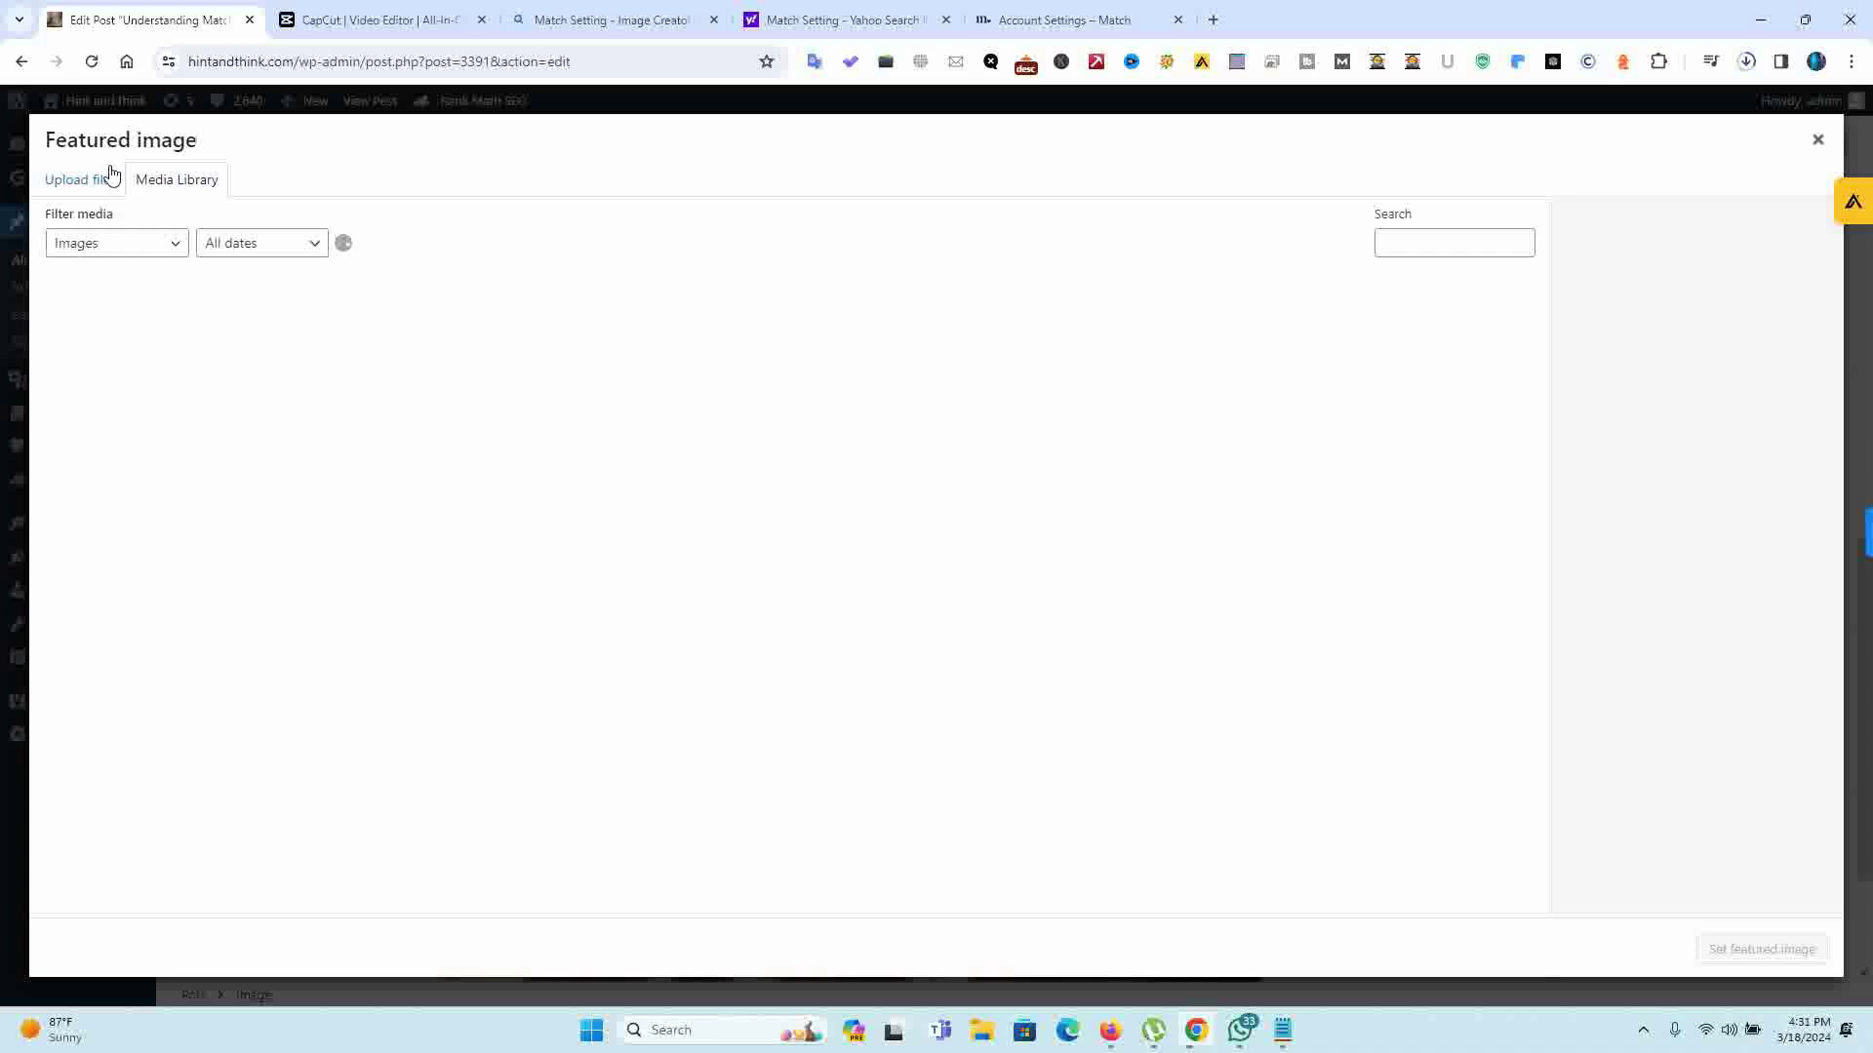
pyautogui.click(80, 189)
pyautogui.click(933, 515)
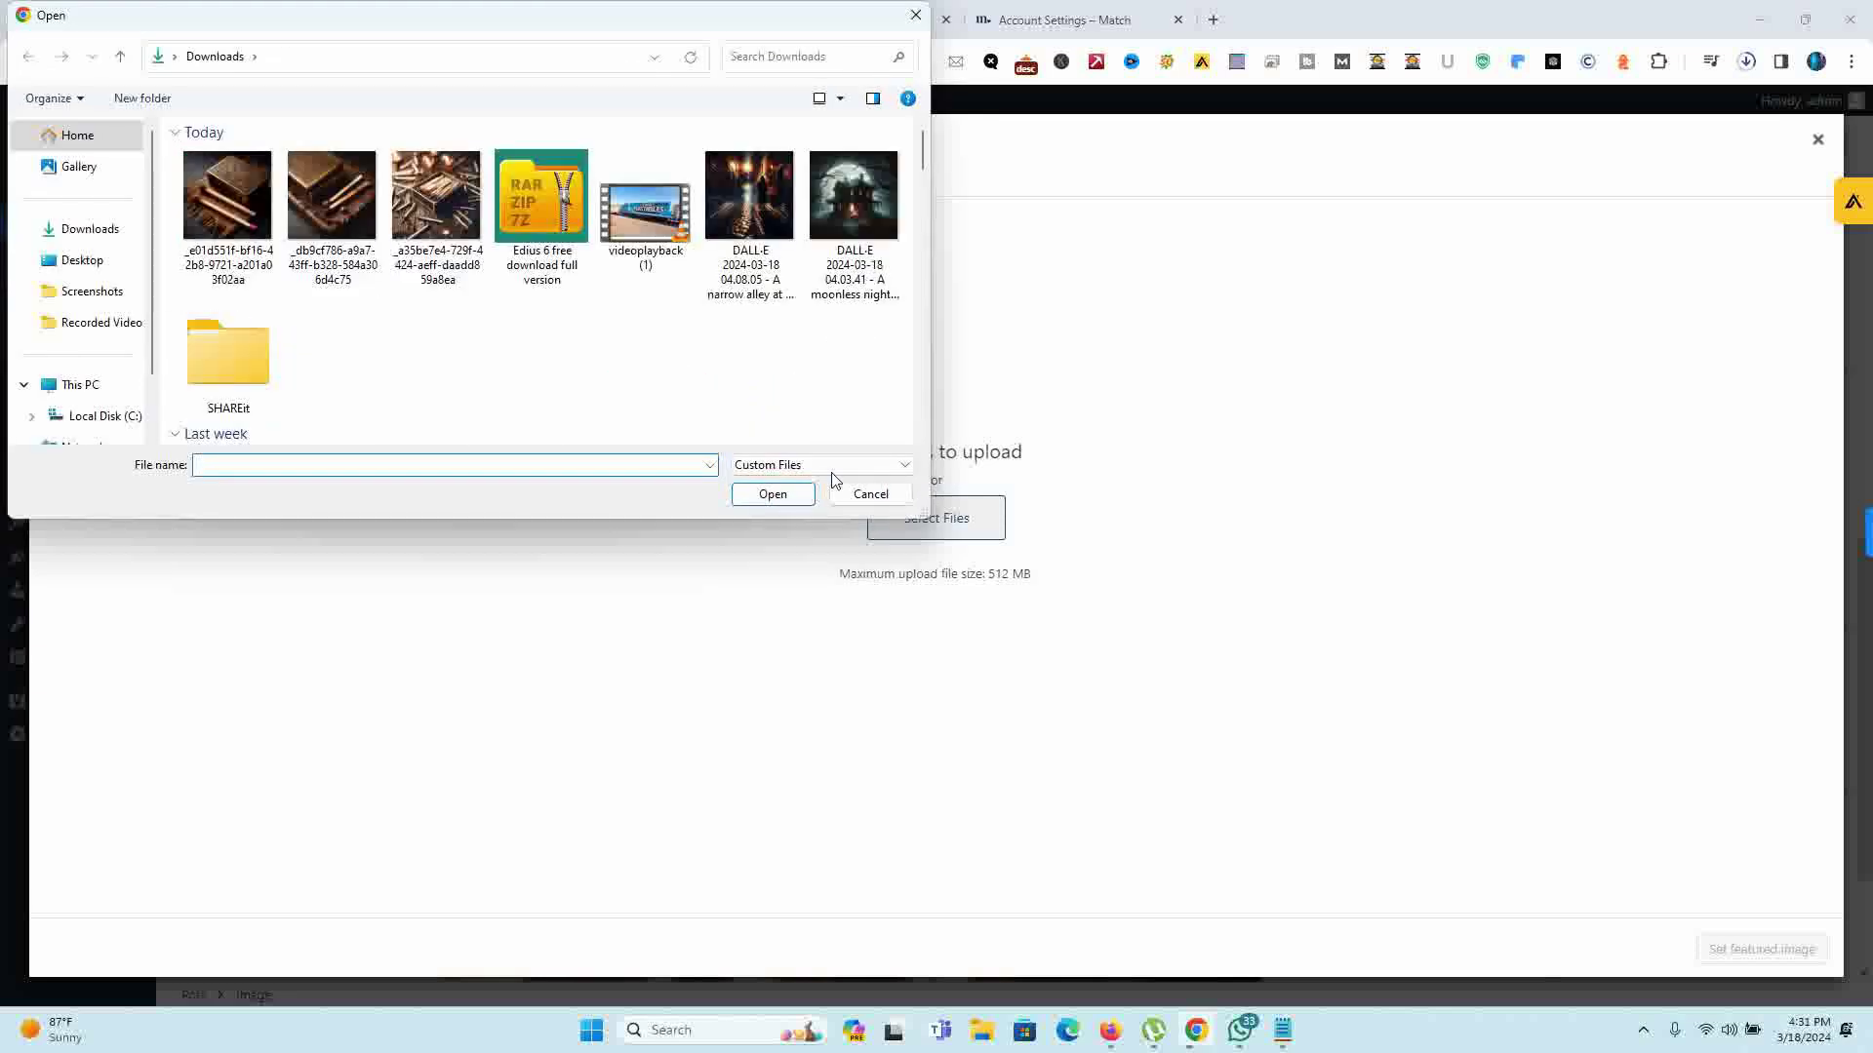
pyautogui.doubleClick(219, 216)
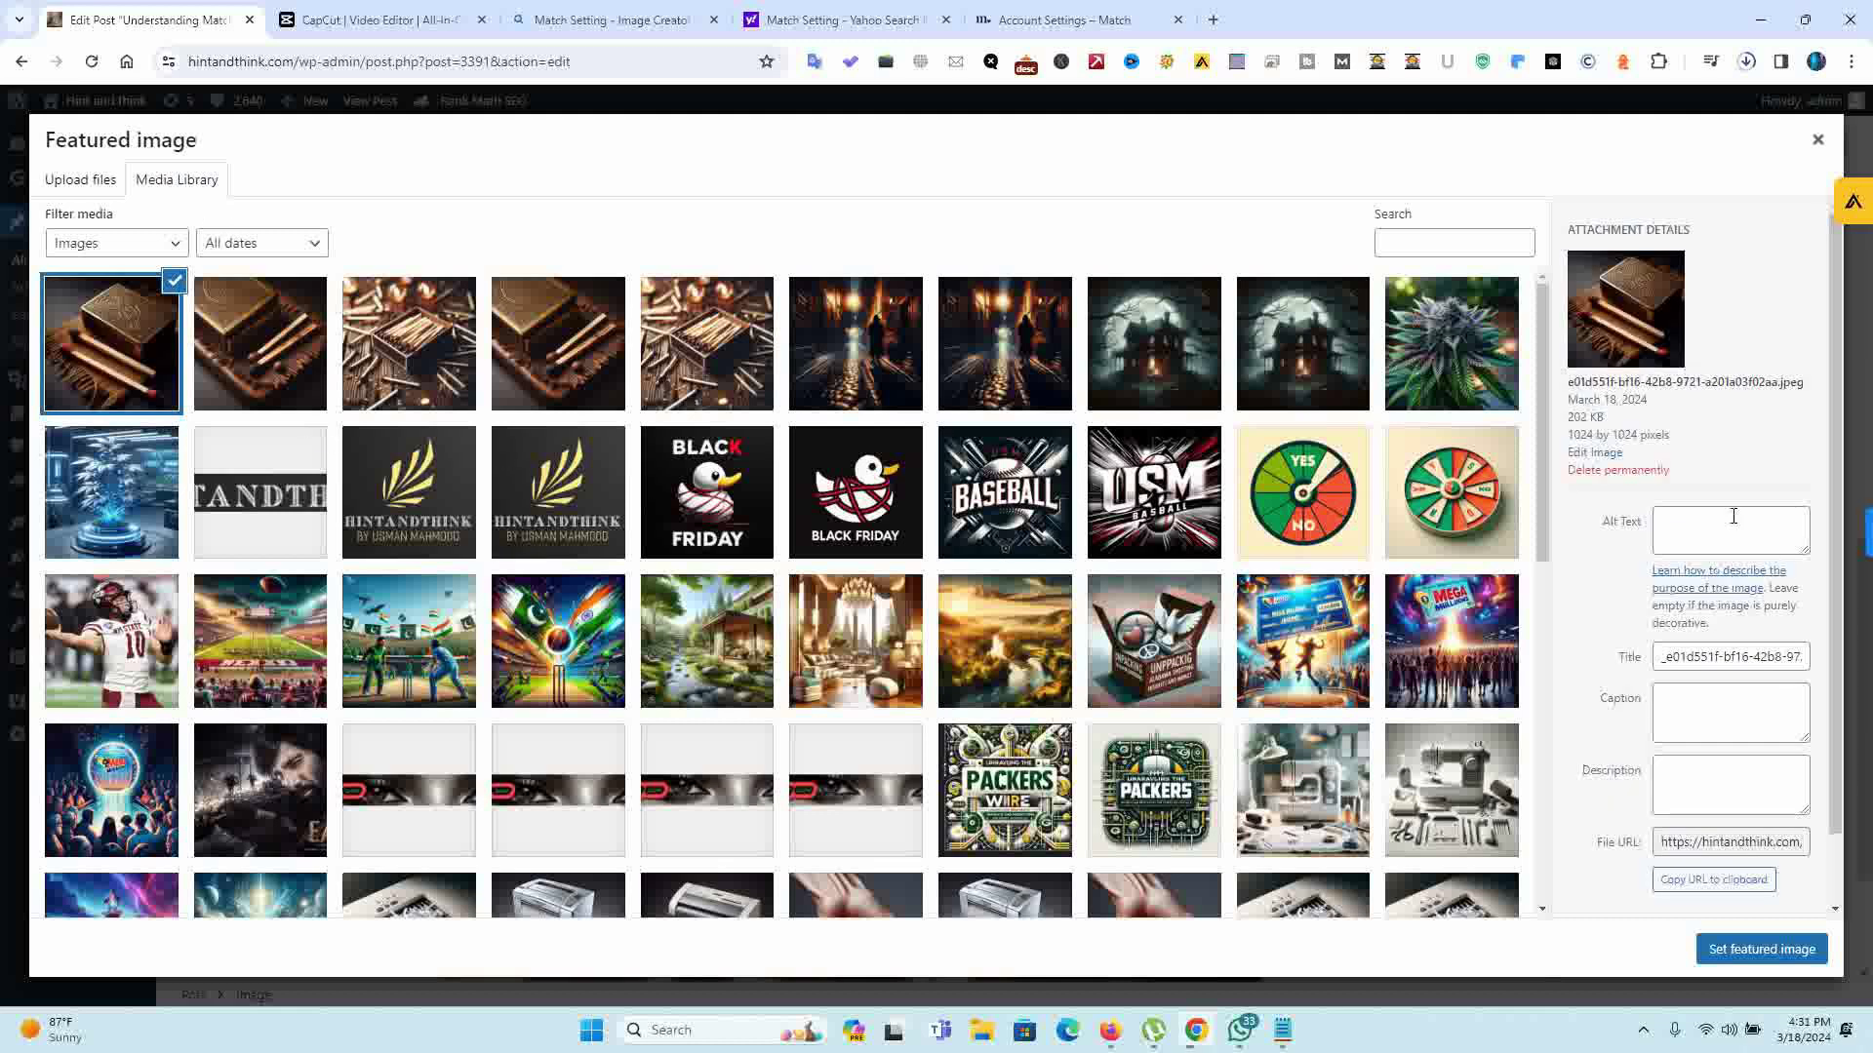
# Step: Give the uploaded matchbox image the alt text "Match Setting" and set it as the featured image
pyautogui.click(1726, 543)
pyautogui.write('Match Setting')
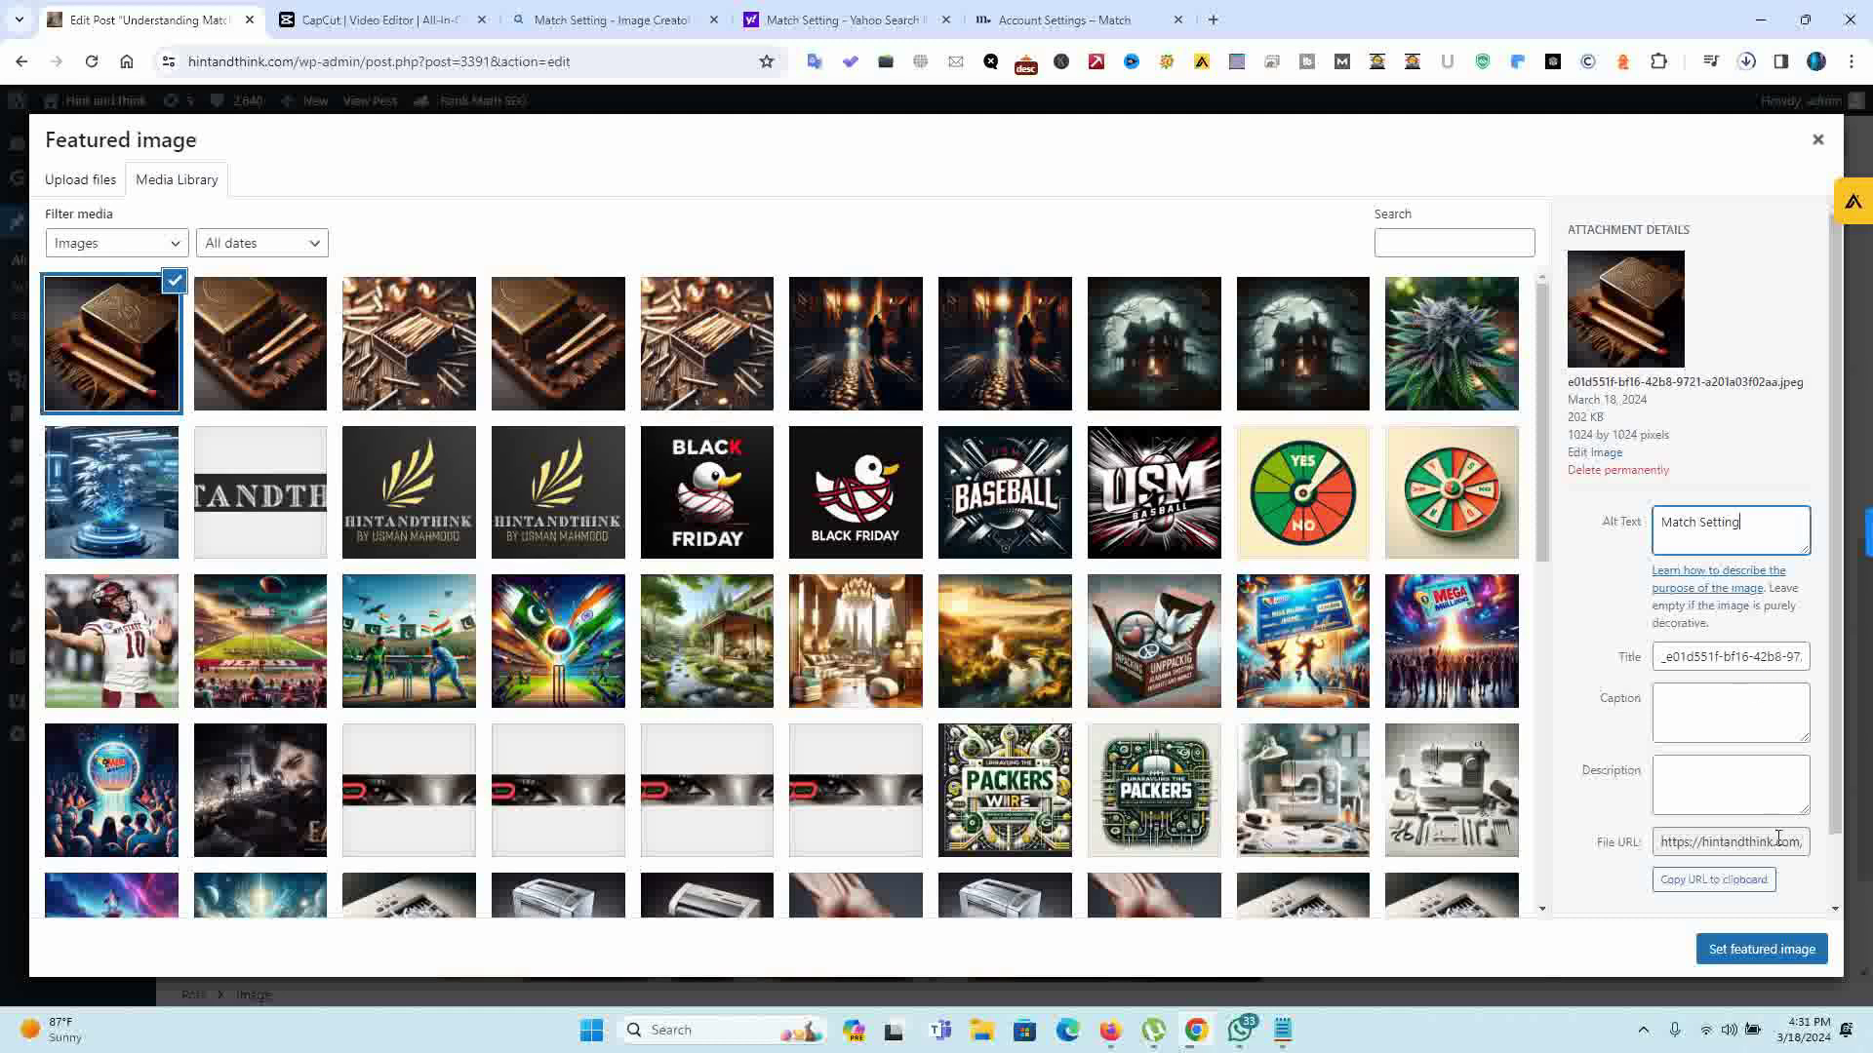
pyautogui.click(1729, 959)
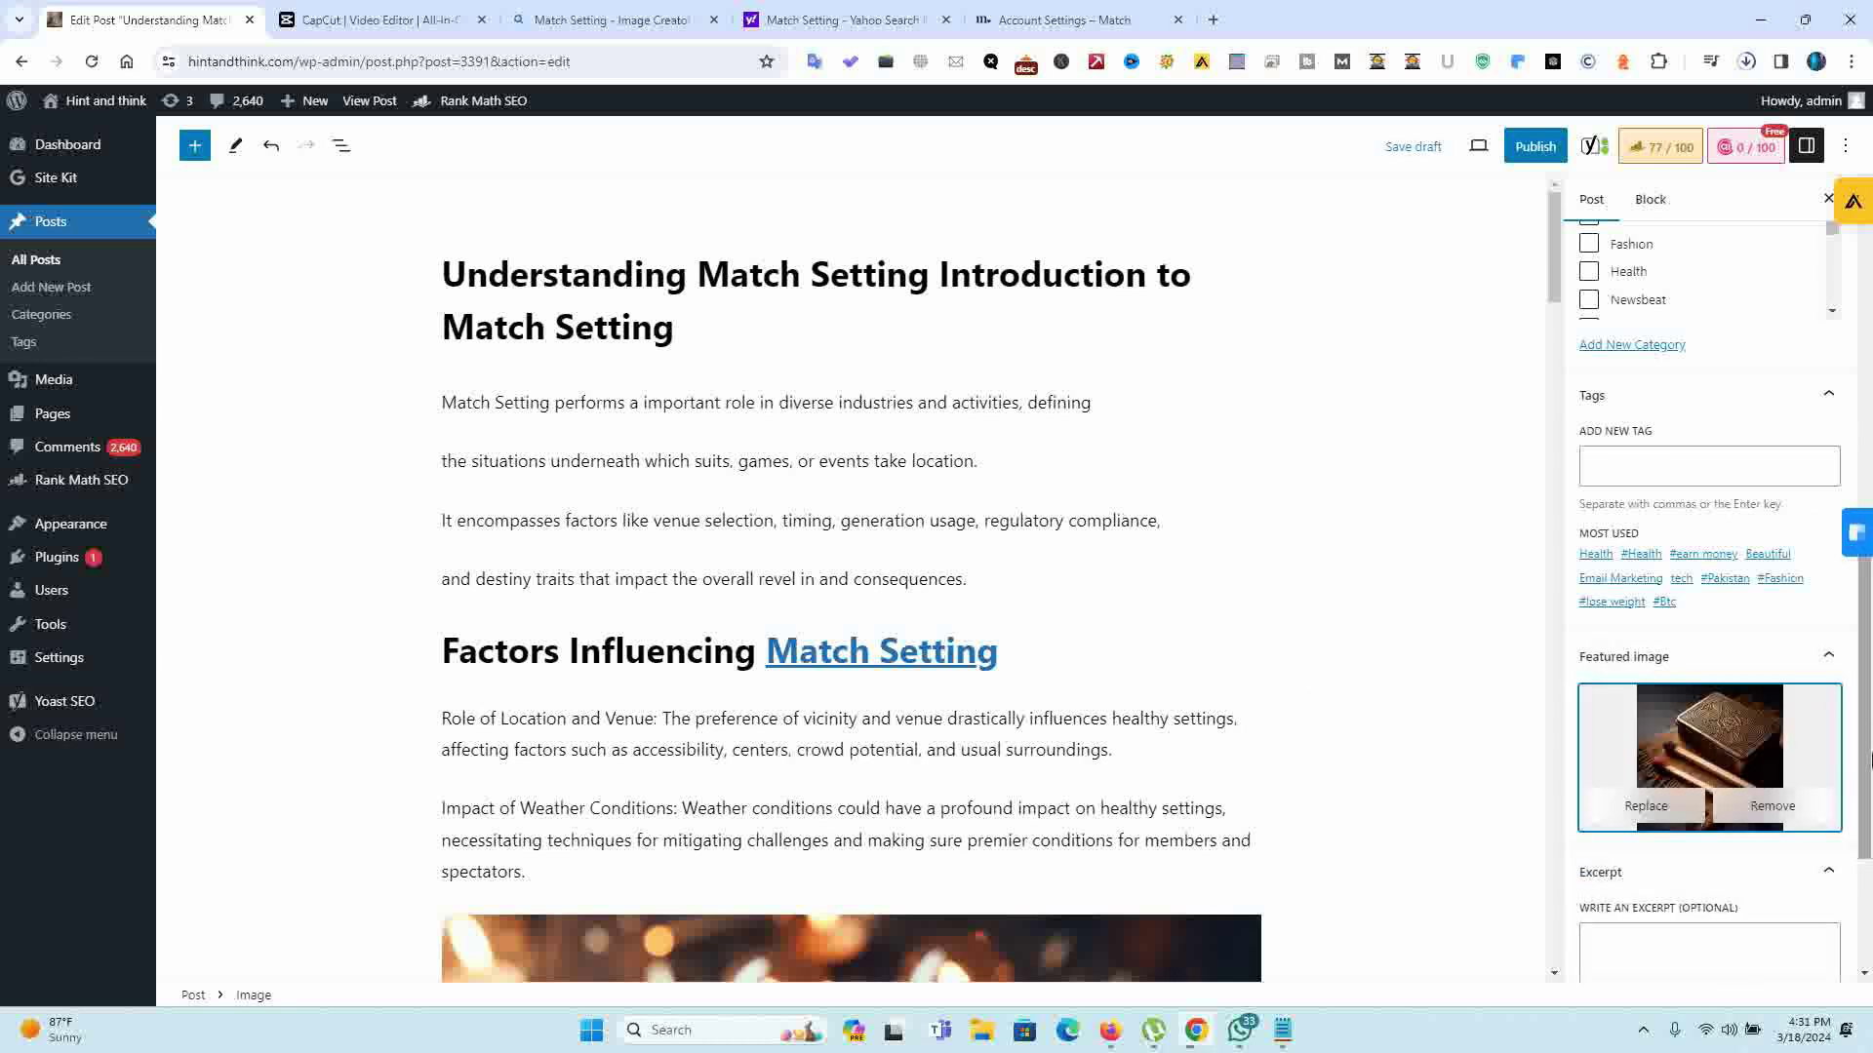
# Step: Reopen the Rank Math analysis and expand its Additional and Title Readability checks to examine the image alt, URL length and title requirements
pyautogui.scroll(10, 1717, 488)
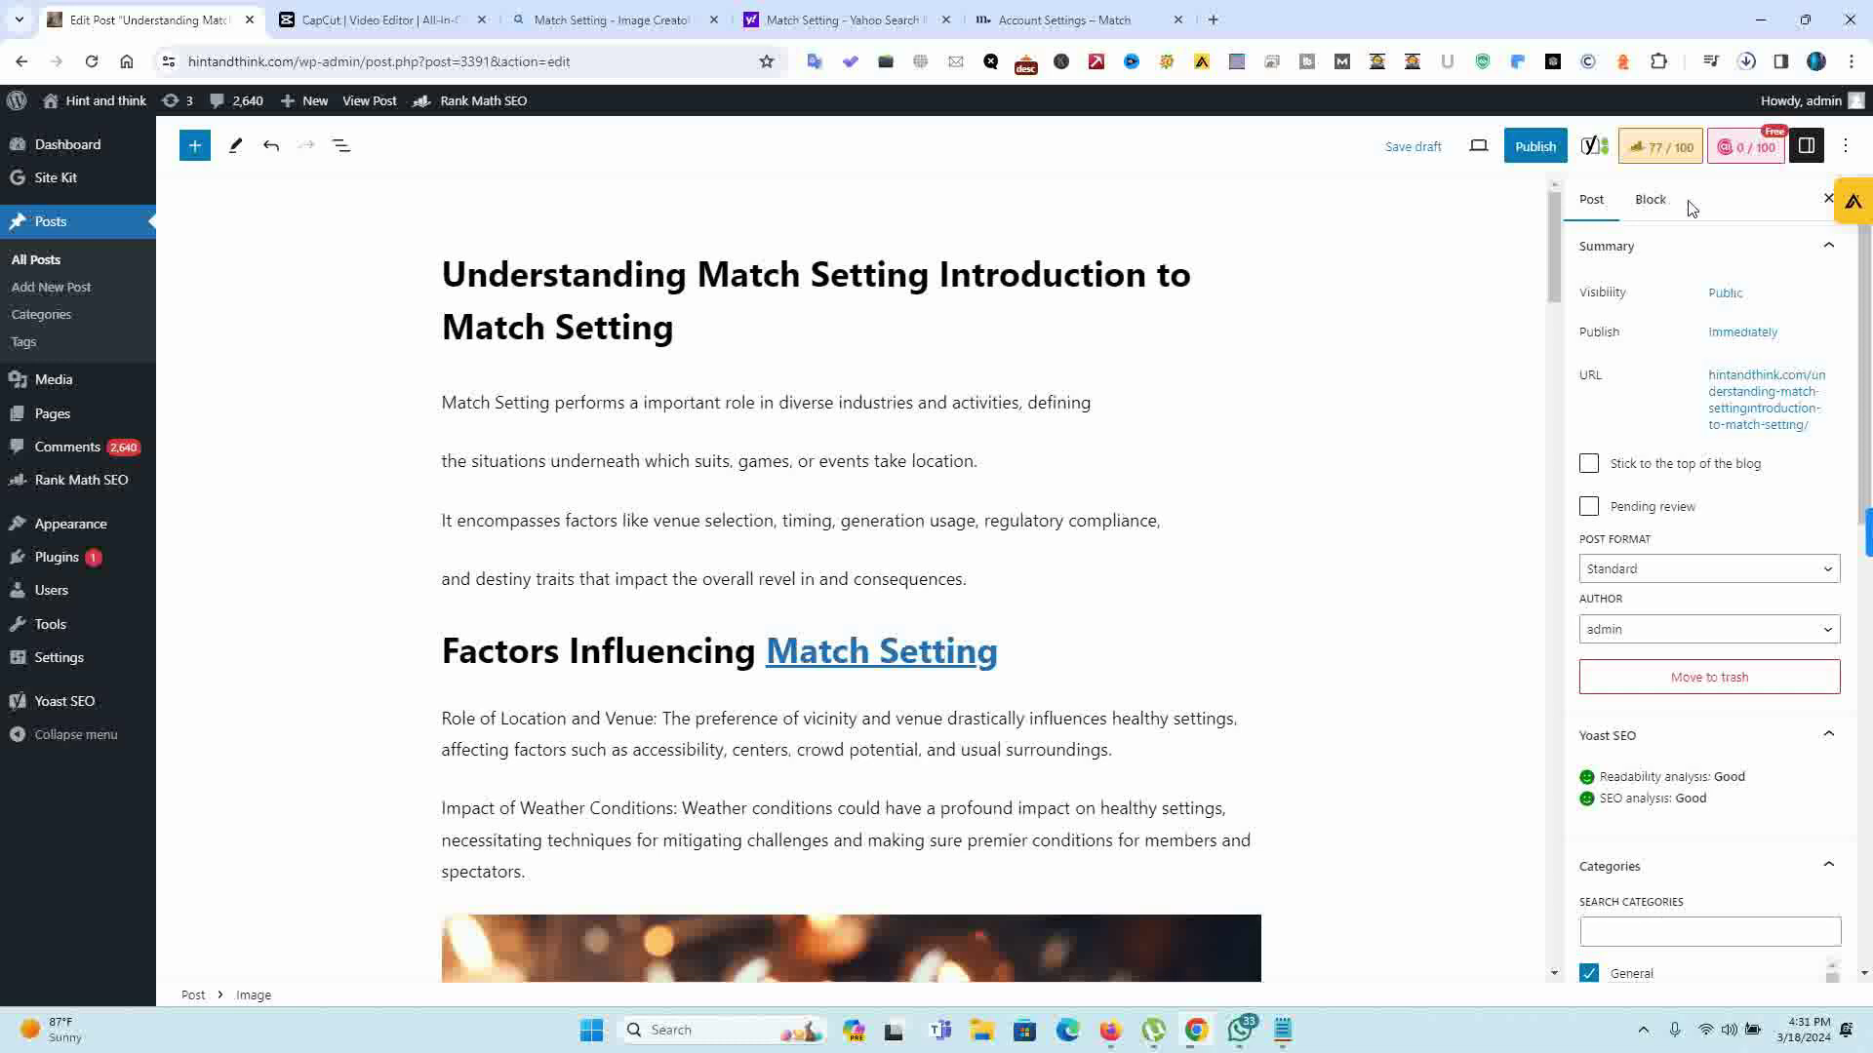
pyautogui.click(1647, 156)
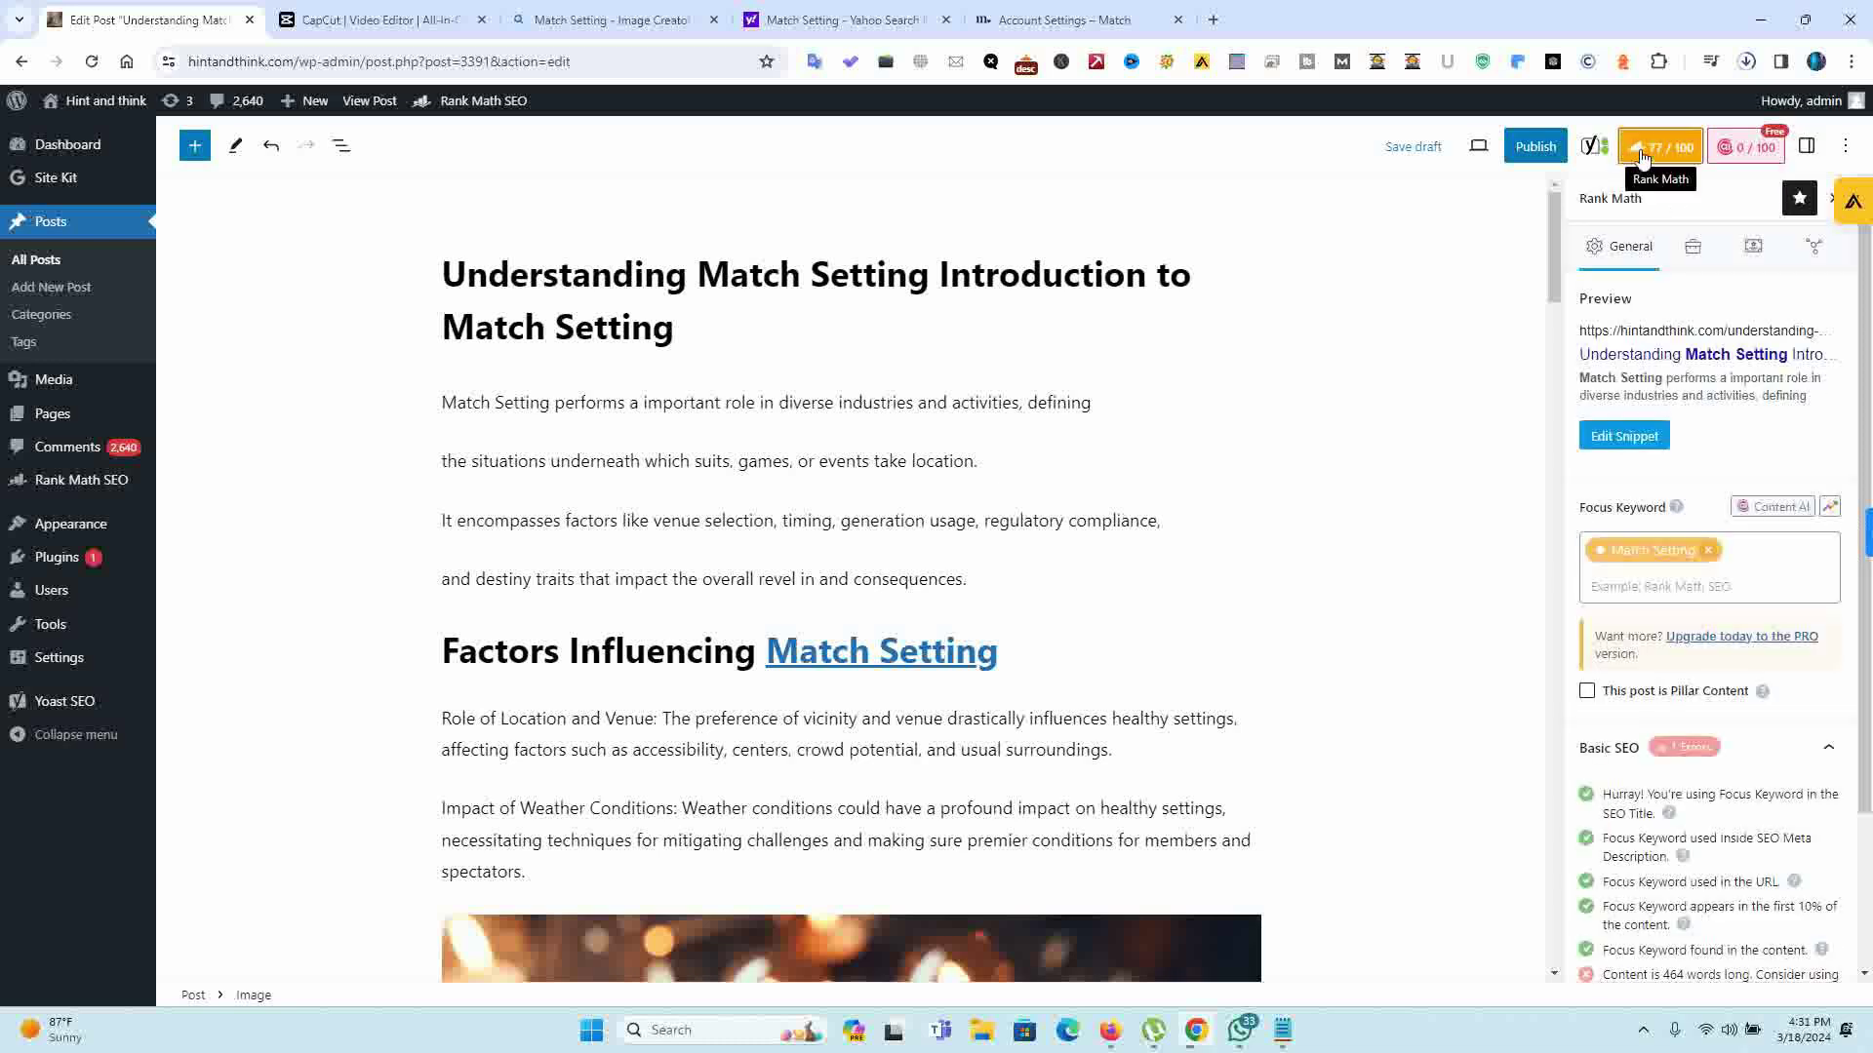
pyautogui.scroll(-2, 1814, 682)
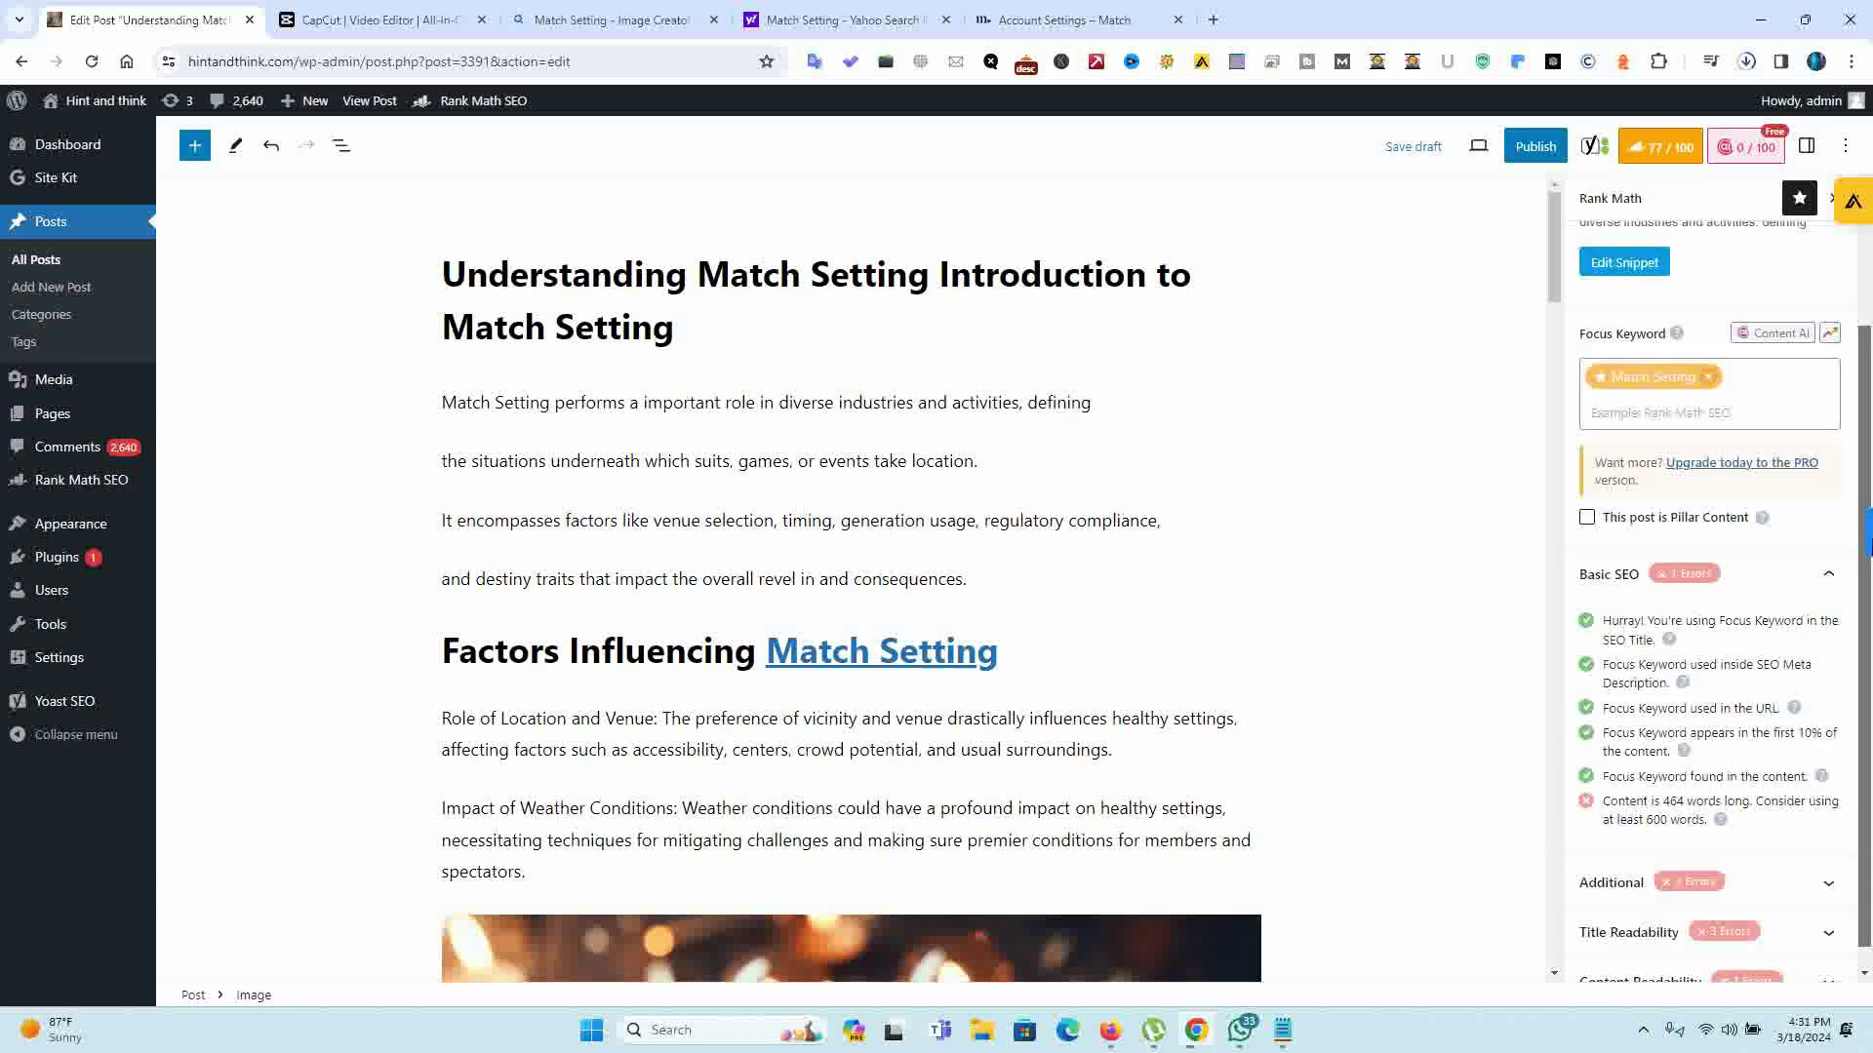
pyautogui.click(1756, 863)
pyautogui.scroll(-3, 1717, 800)
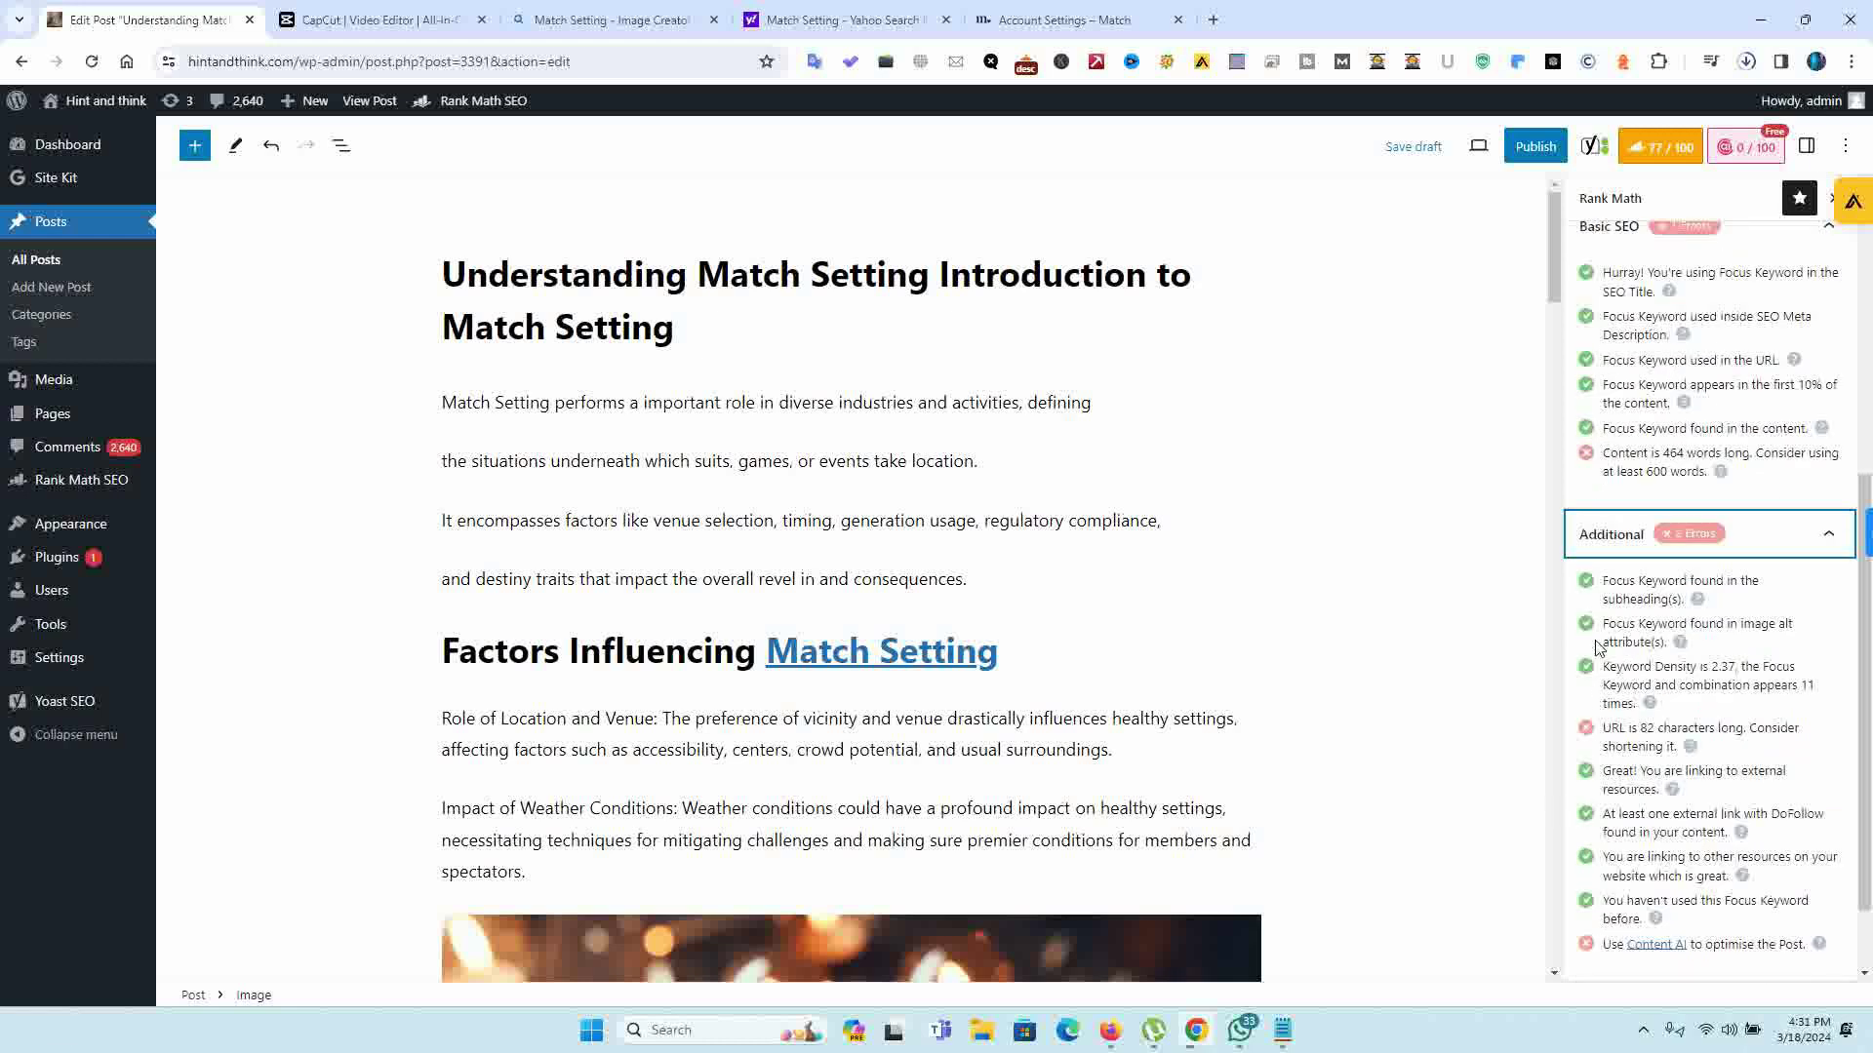
pyautogui.moveTo(1604, 625); pyautogui.dragTo(1678, 649)
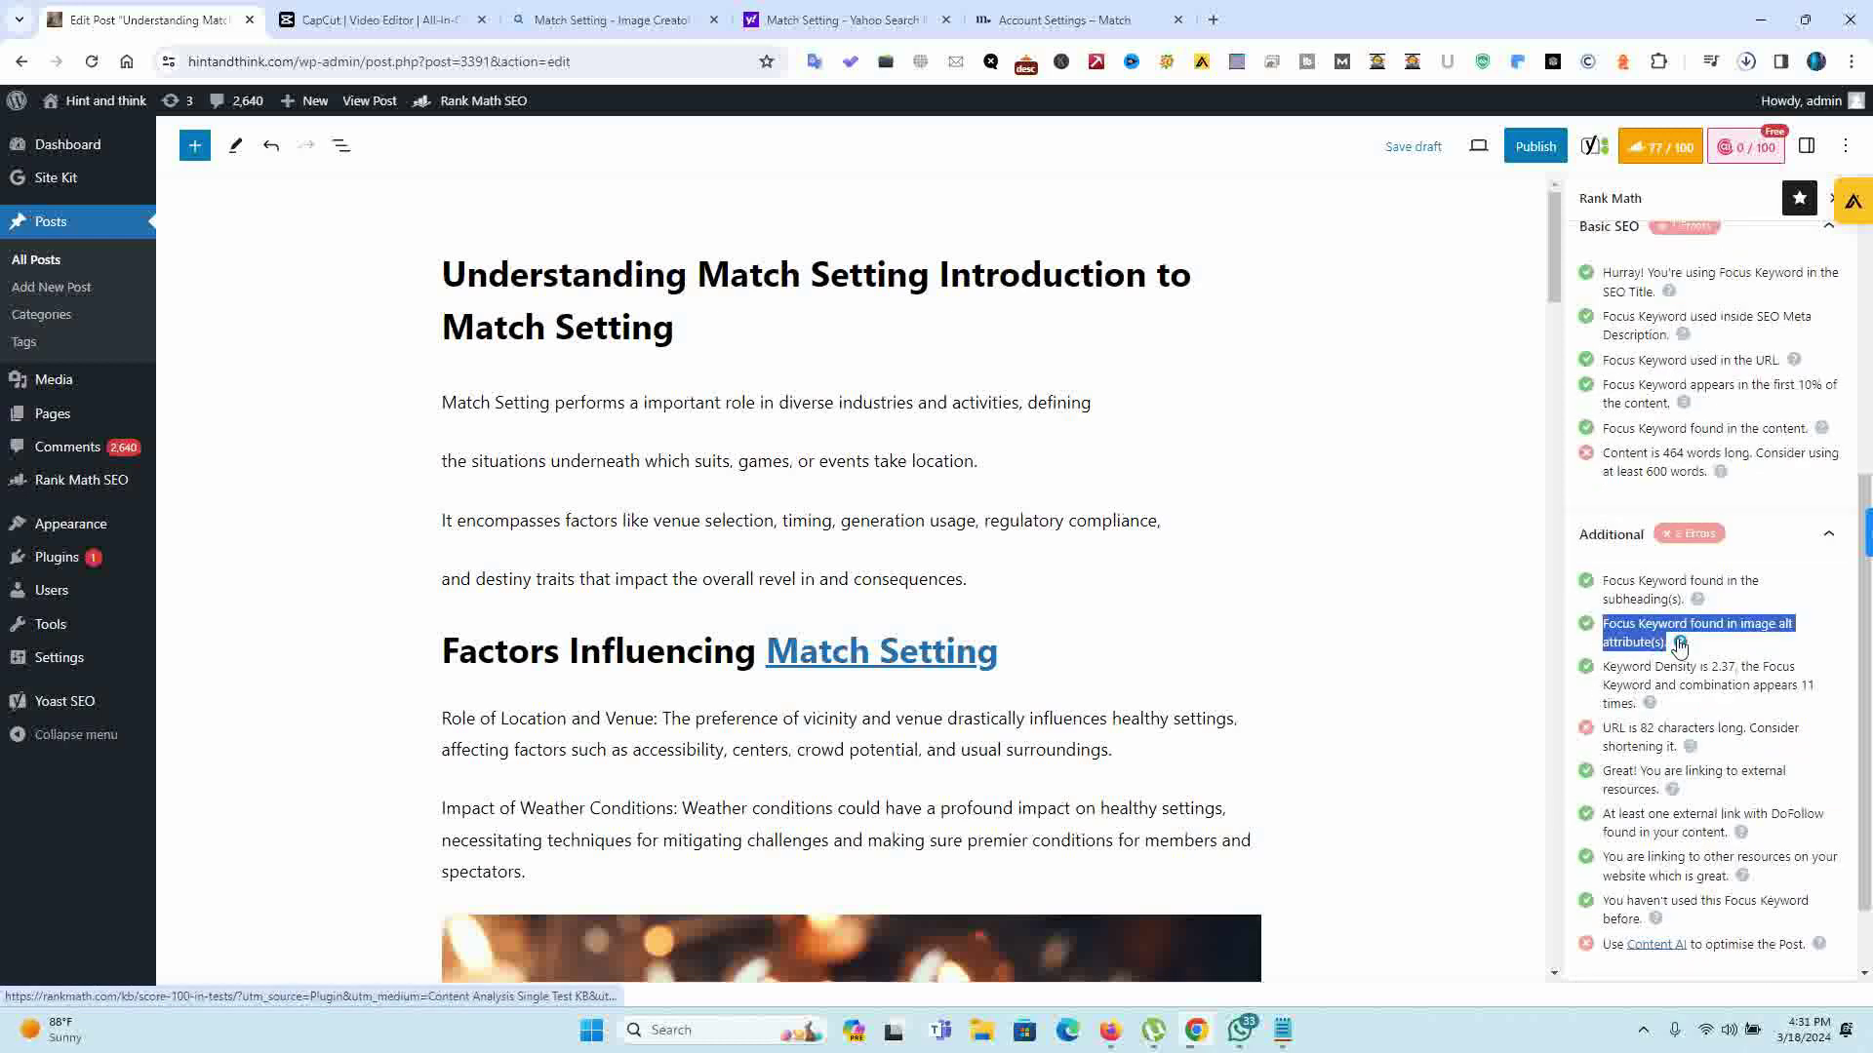
pyautogui.click(1627, 732)
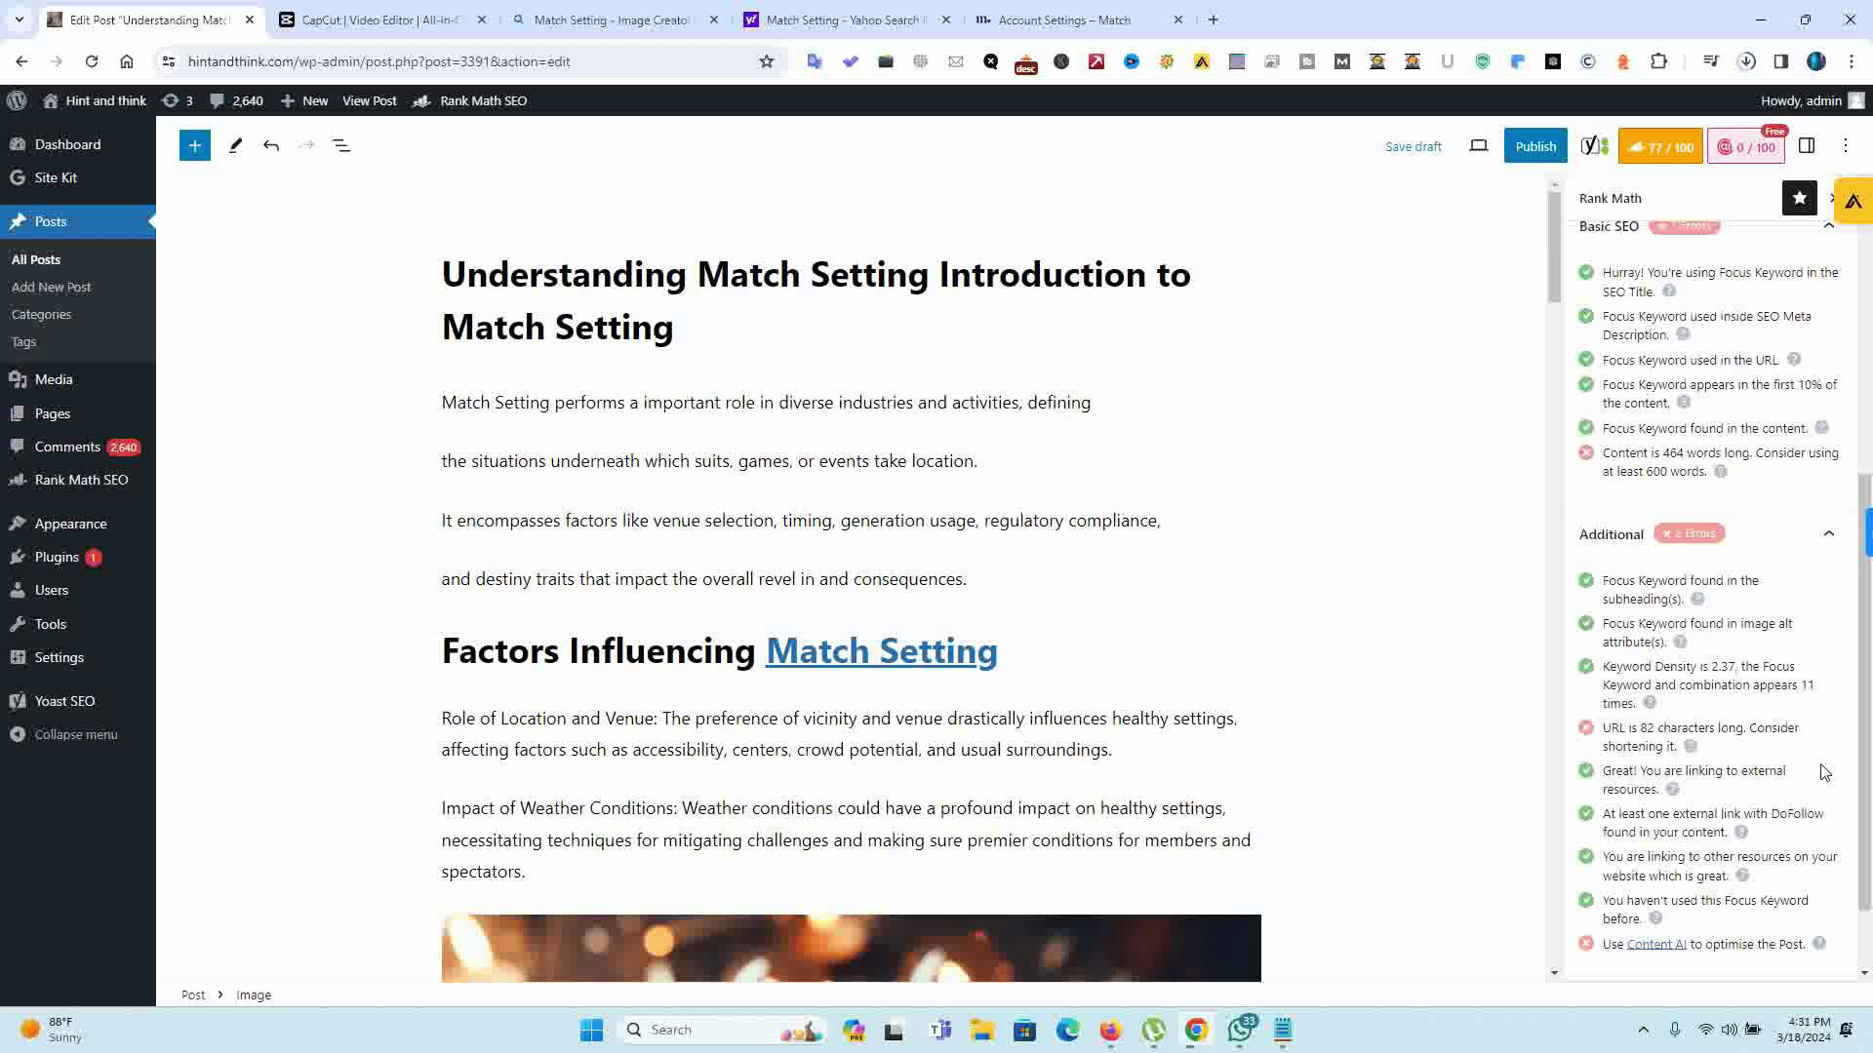
pyautogui.moveTo(1865, 717); pyautogui.dragTo(1870, 556)
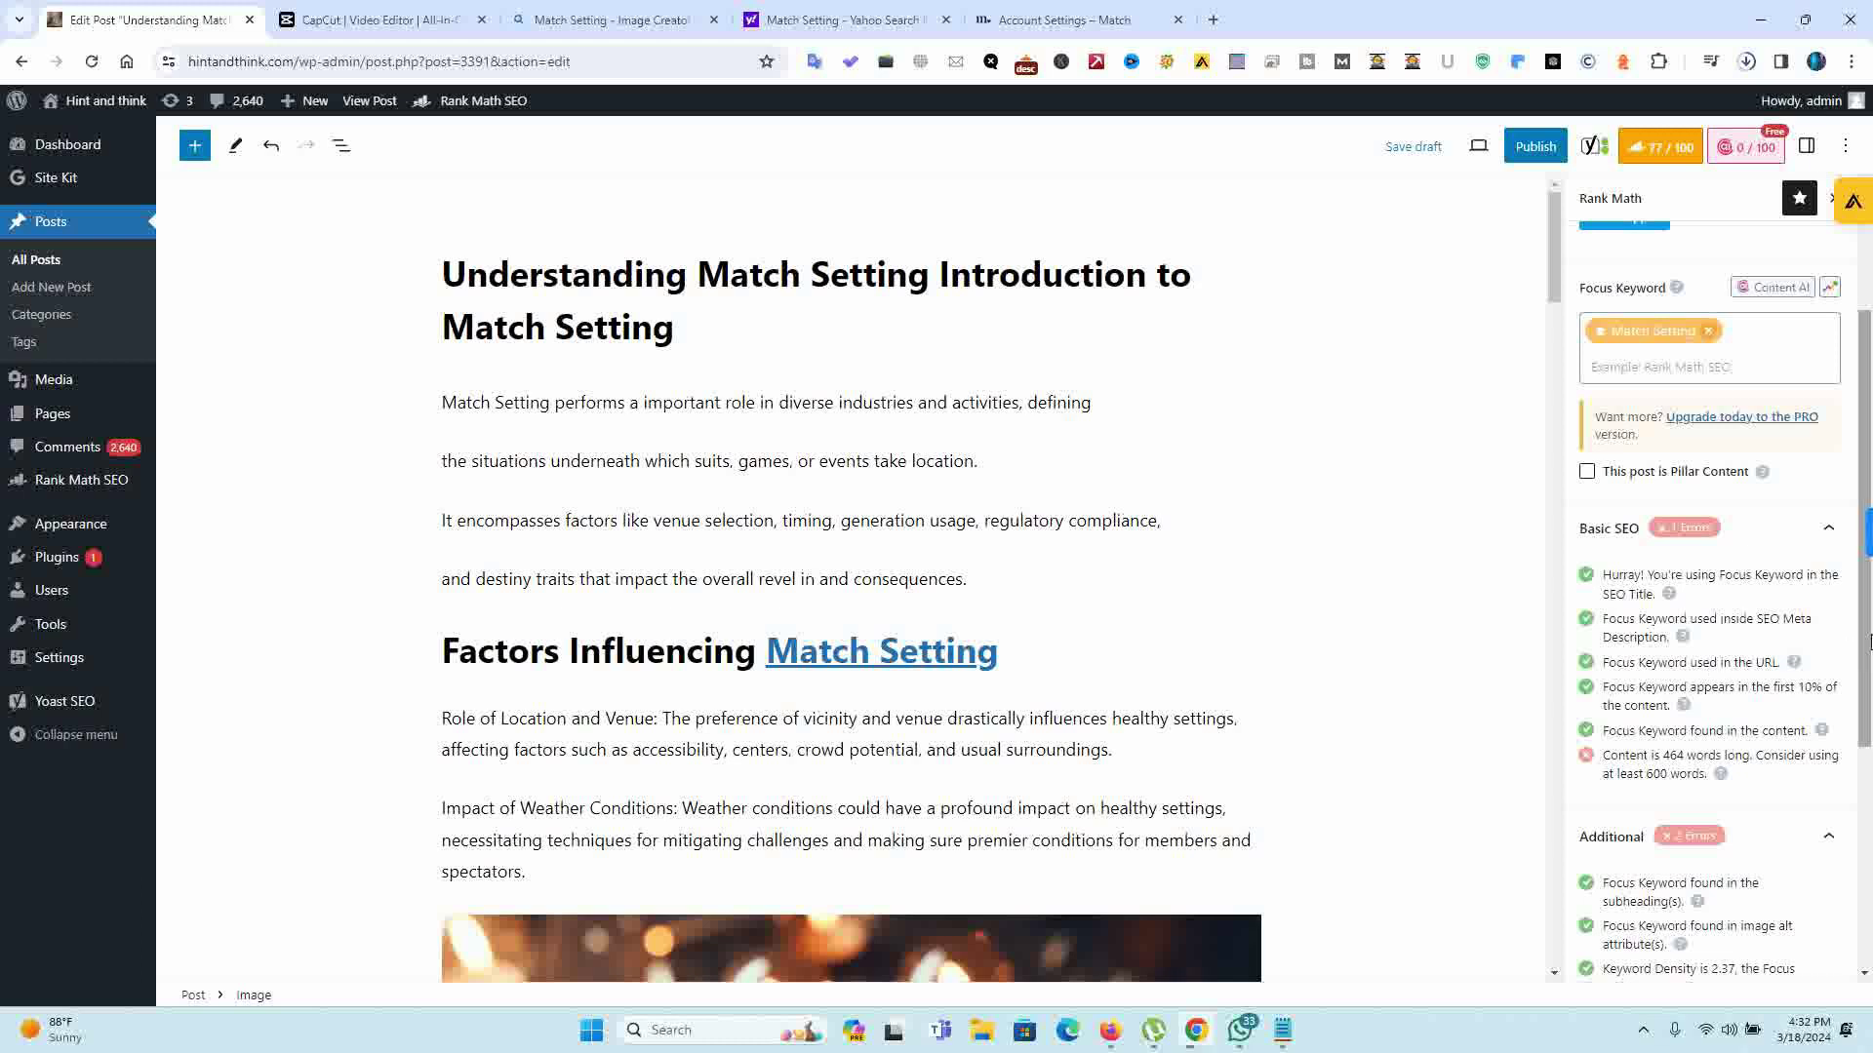
pyautogui.scroll(-4, 1716, 682)
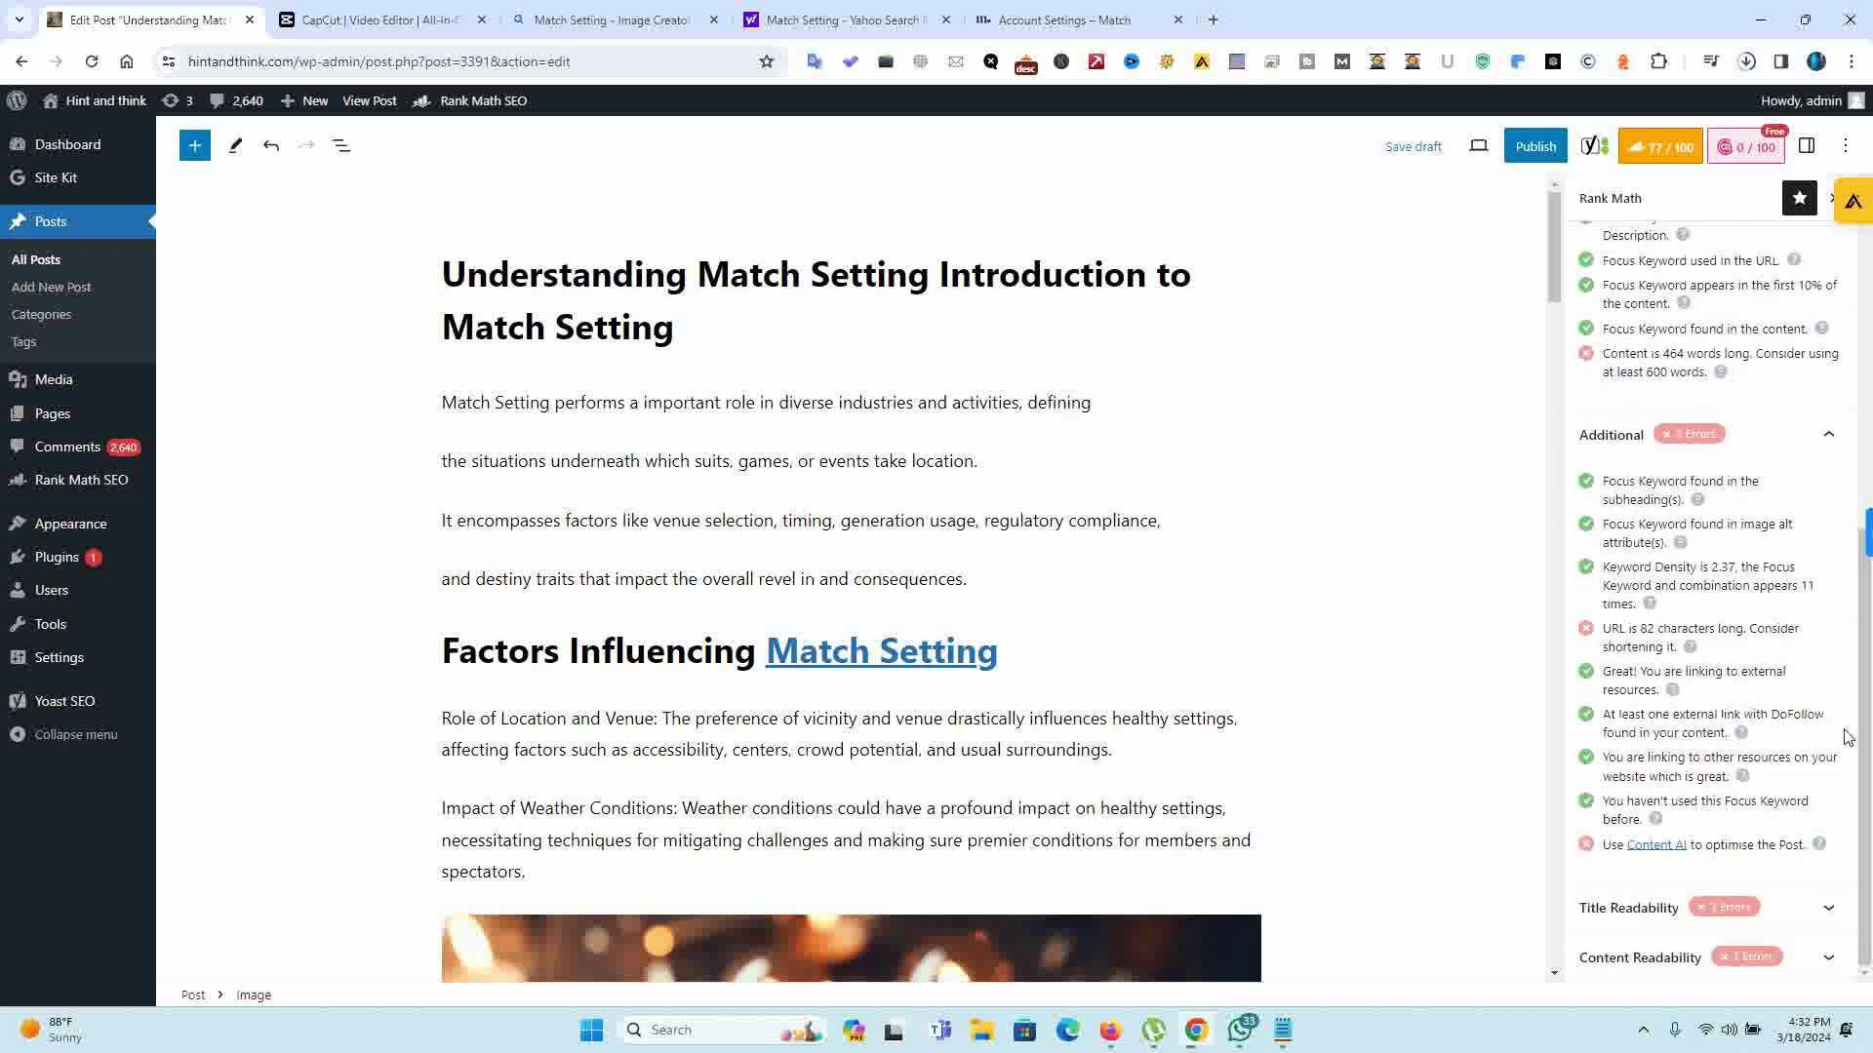
pyautogui.click(1806, 905)
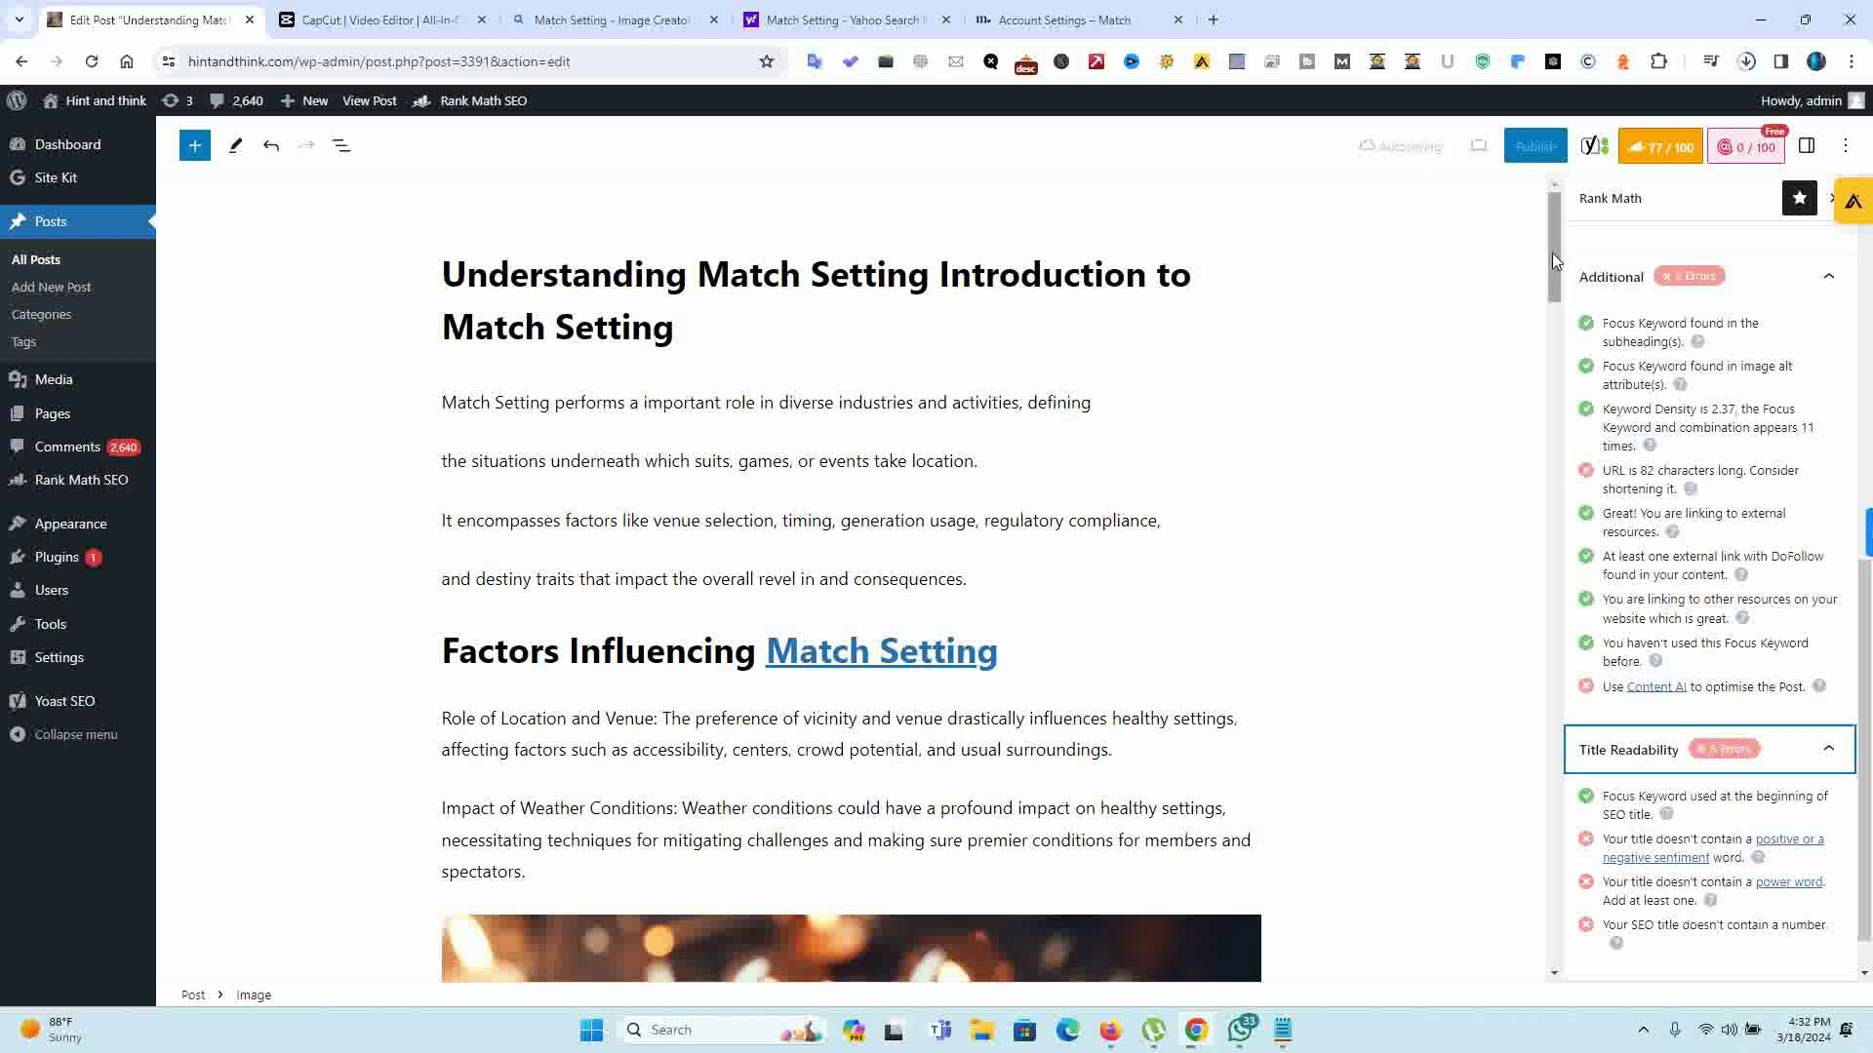
pyautogui.scroll(10, 1842, 284)
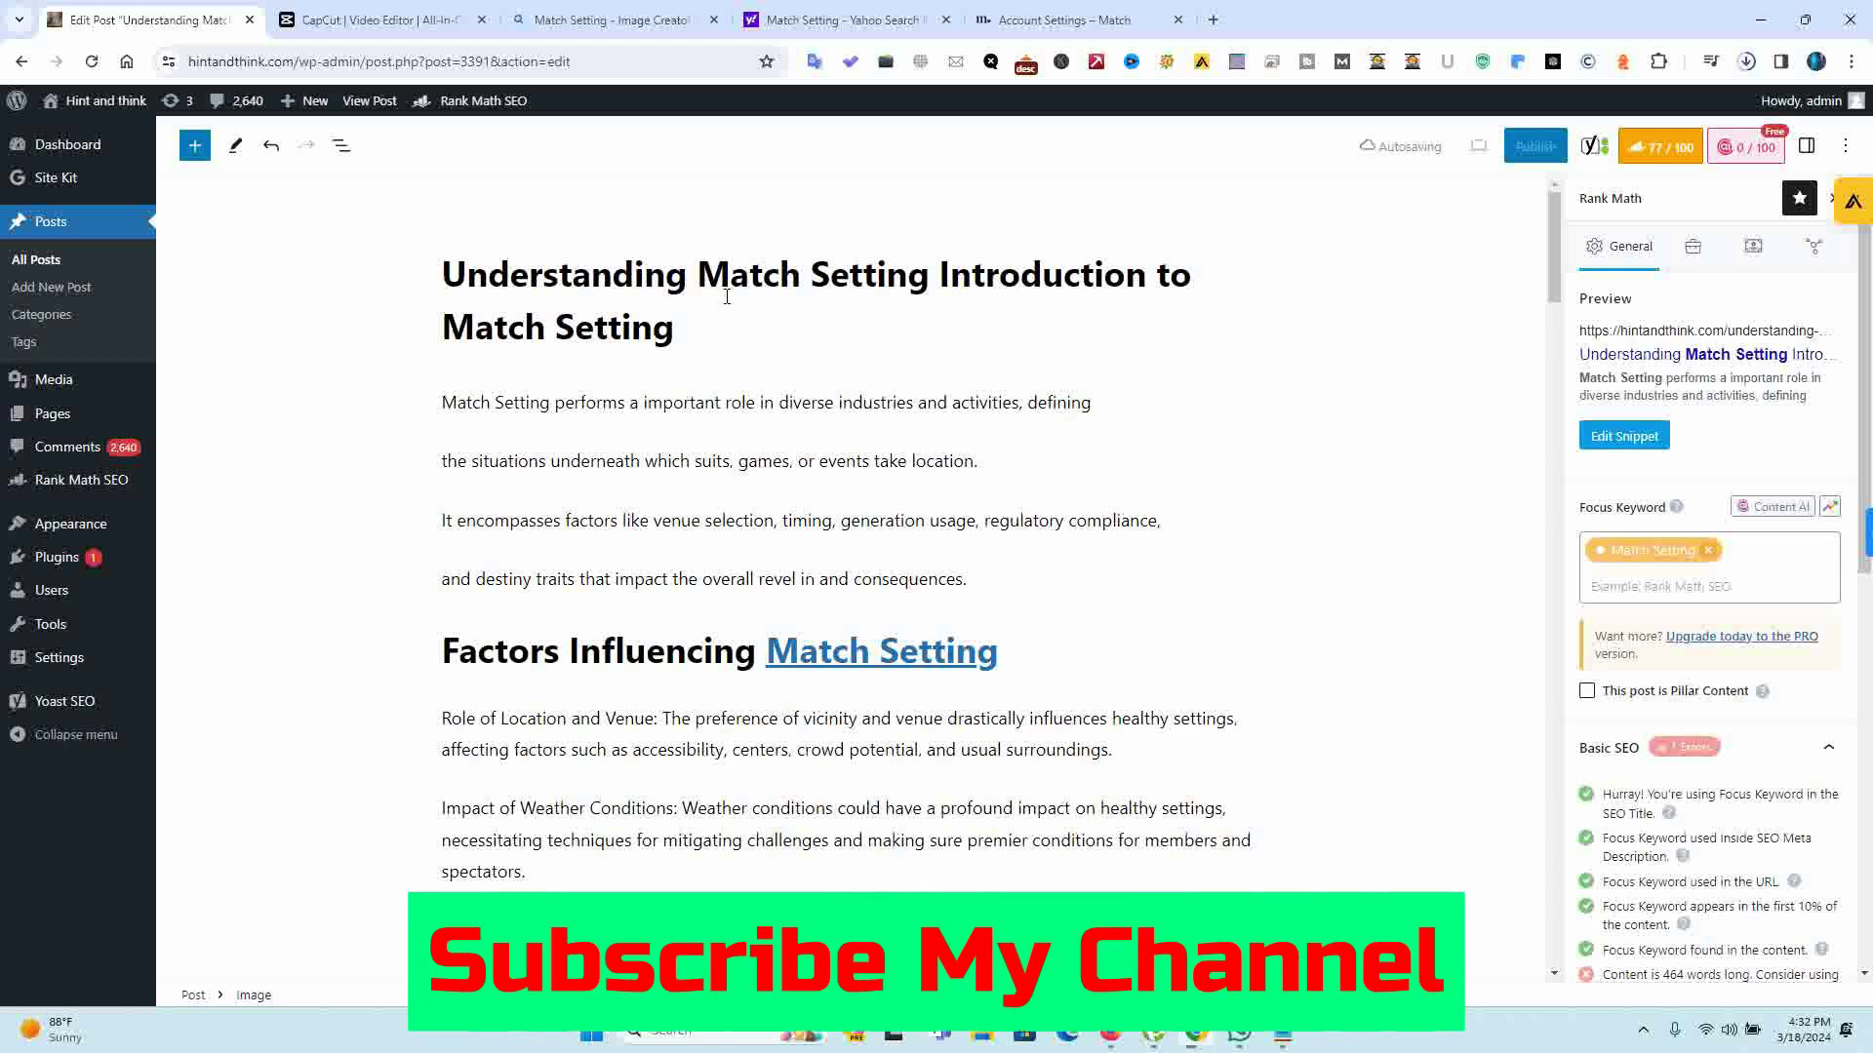
# Step: Move the word "to" in the post title from after "Introduction" to just before it
pyautogui.click(700, 276)
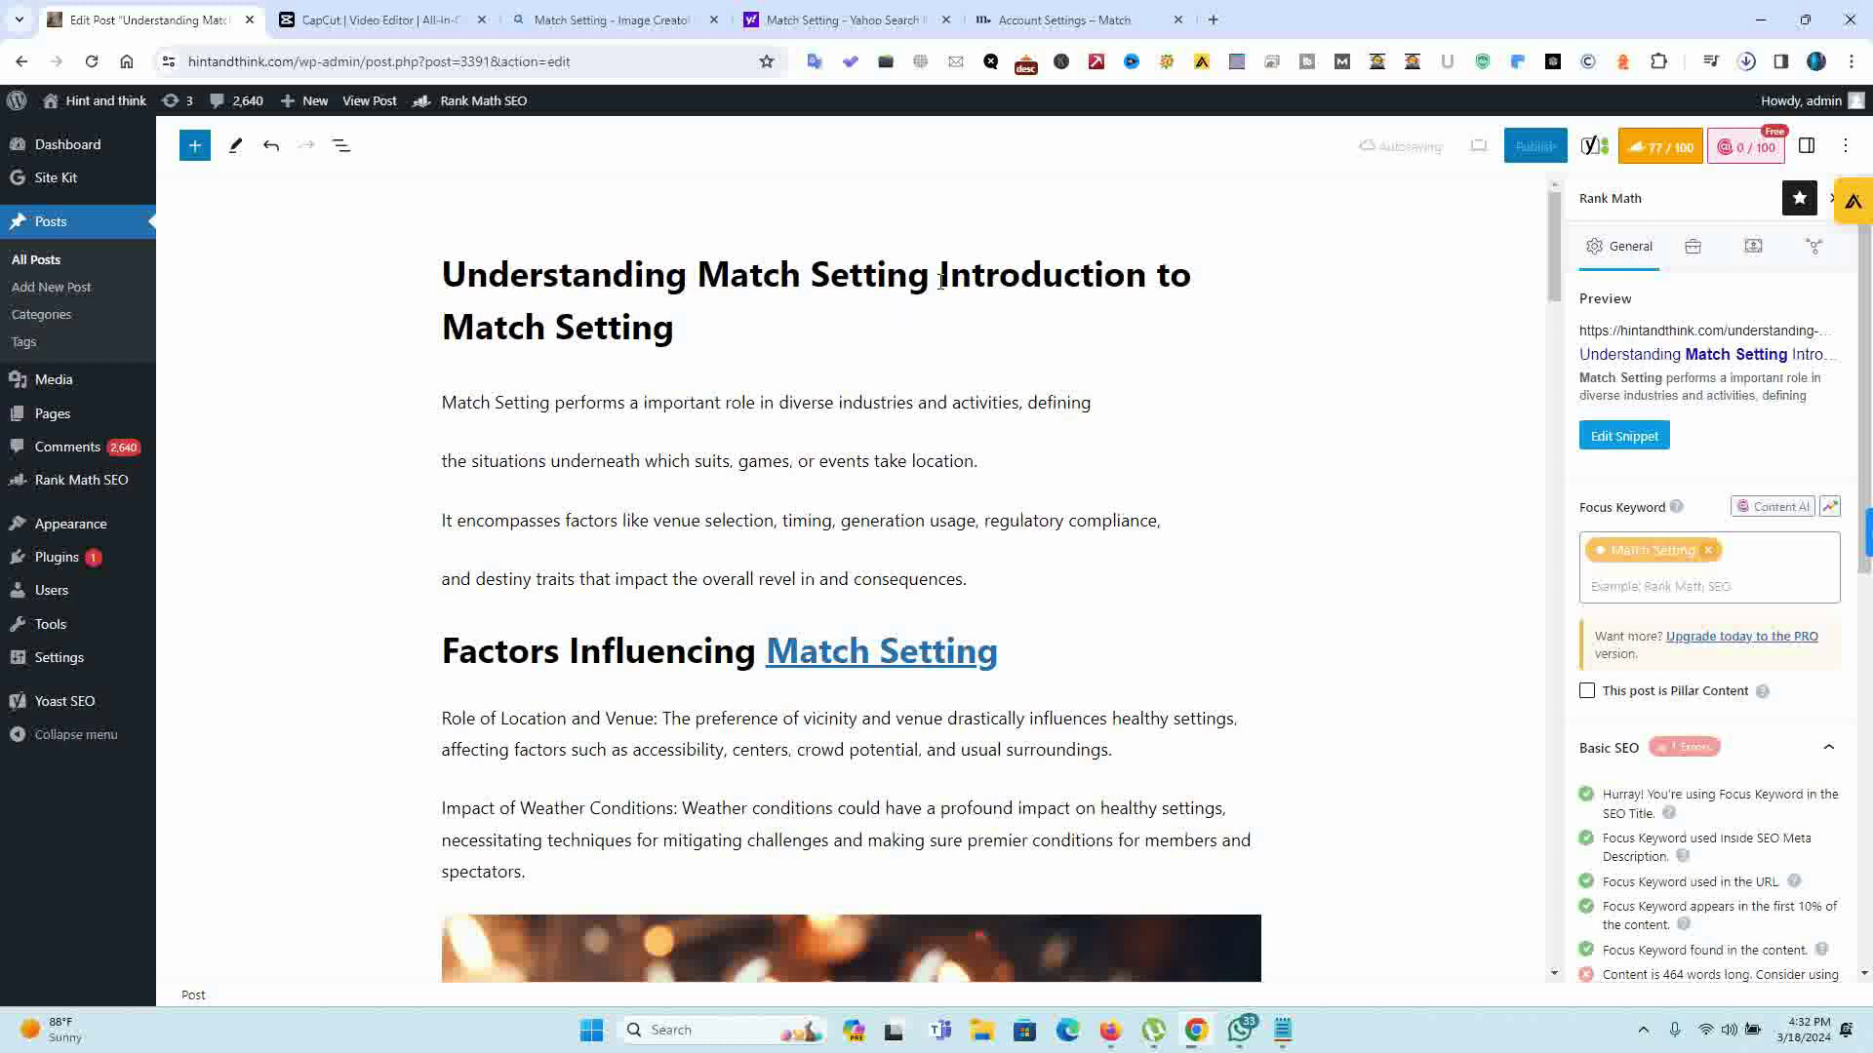
pyautogui.moveTo(1157, 263); pyautogui.dragTo(1216, 271)
pyautogui.press('BackSpace')
pyautogui.click(938, 272)
pyautogui.write('to')
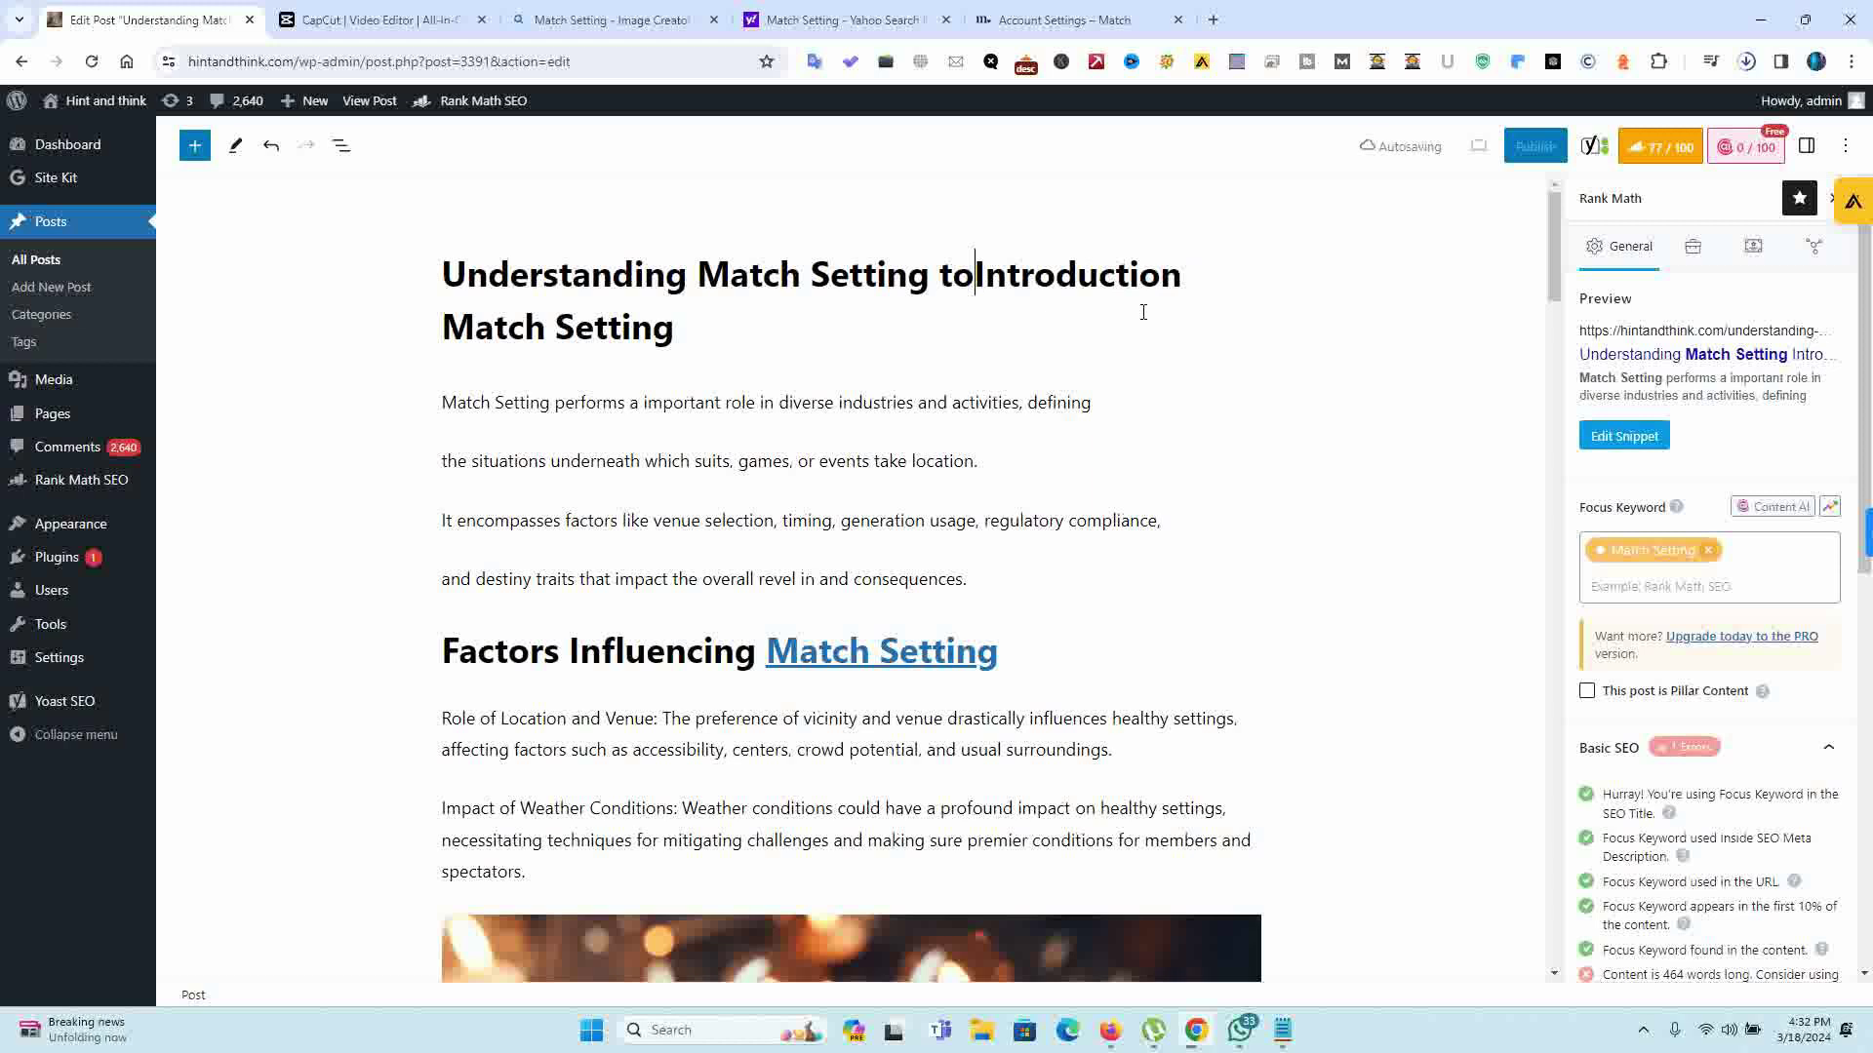
# Step: Delete the closing "Match Setting" from the post title, leaving "Understanding Match Setting to Introduction", and check the Rank Math title checks
pyautogui.moveTo(689, 321); pyautogui.dragTo(521, 323)
pyautogui.click(564, 321)
pyautogui.doubleClick(621, 322)
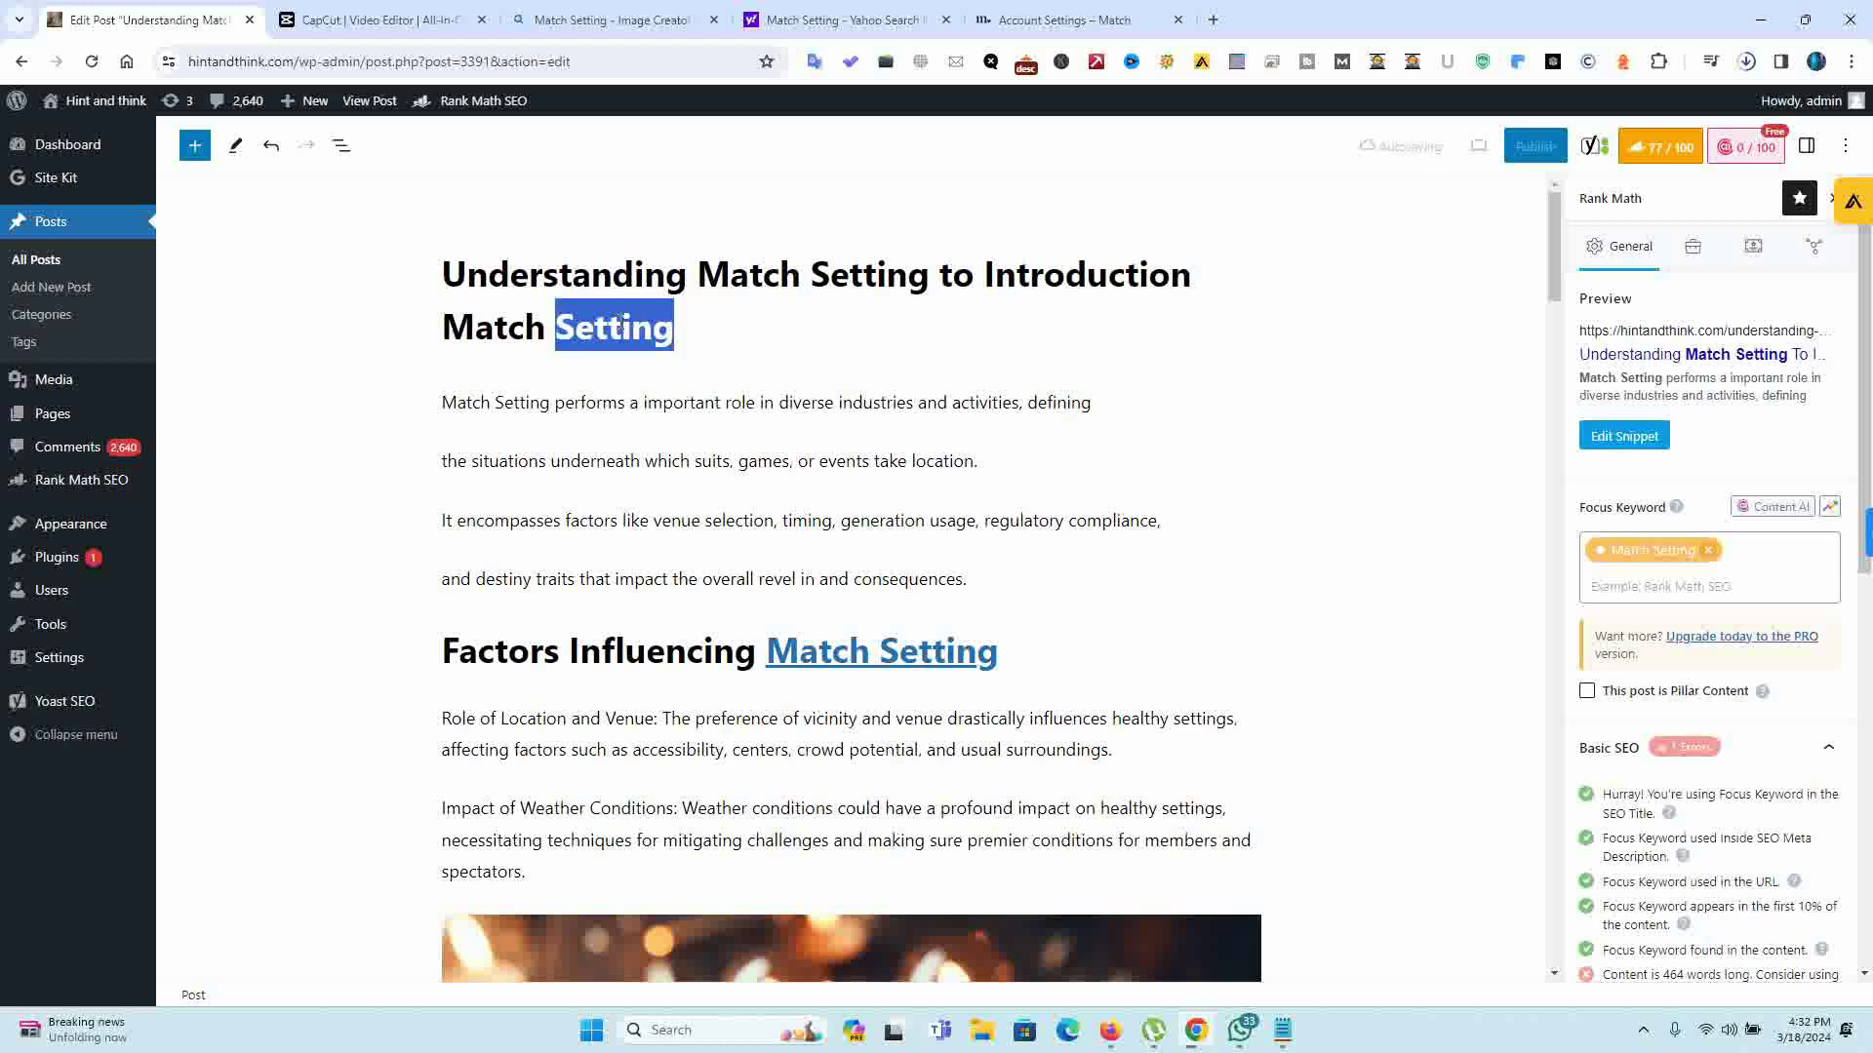
pyautogui.tripleClick(622, 322)
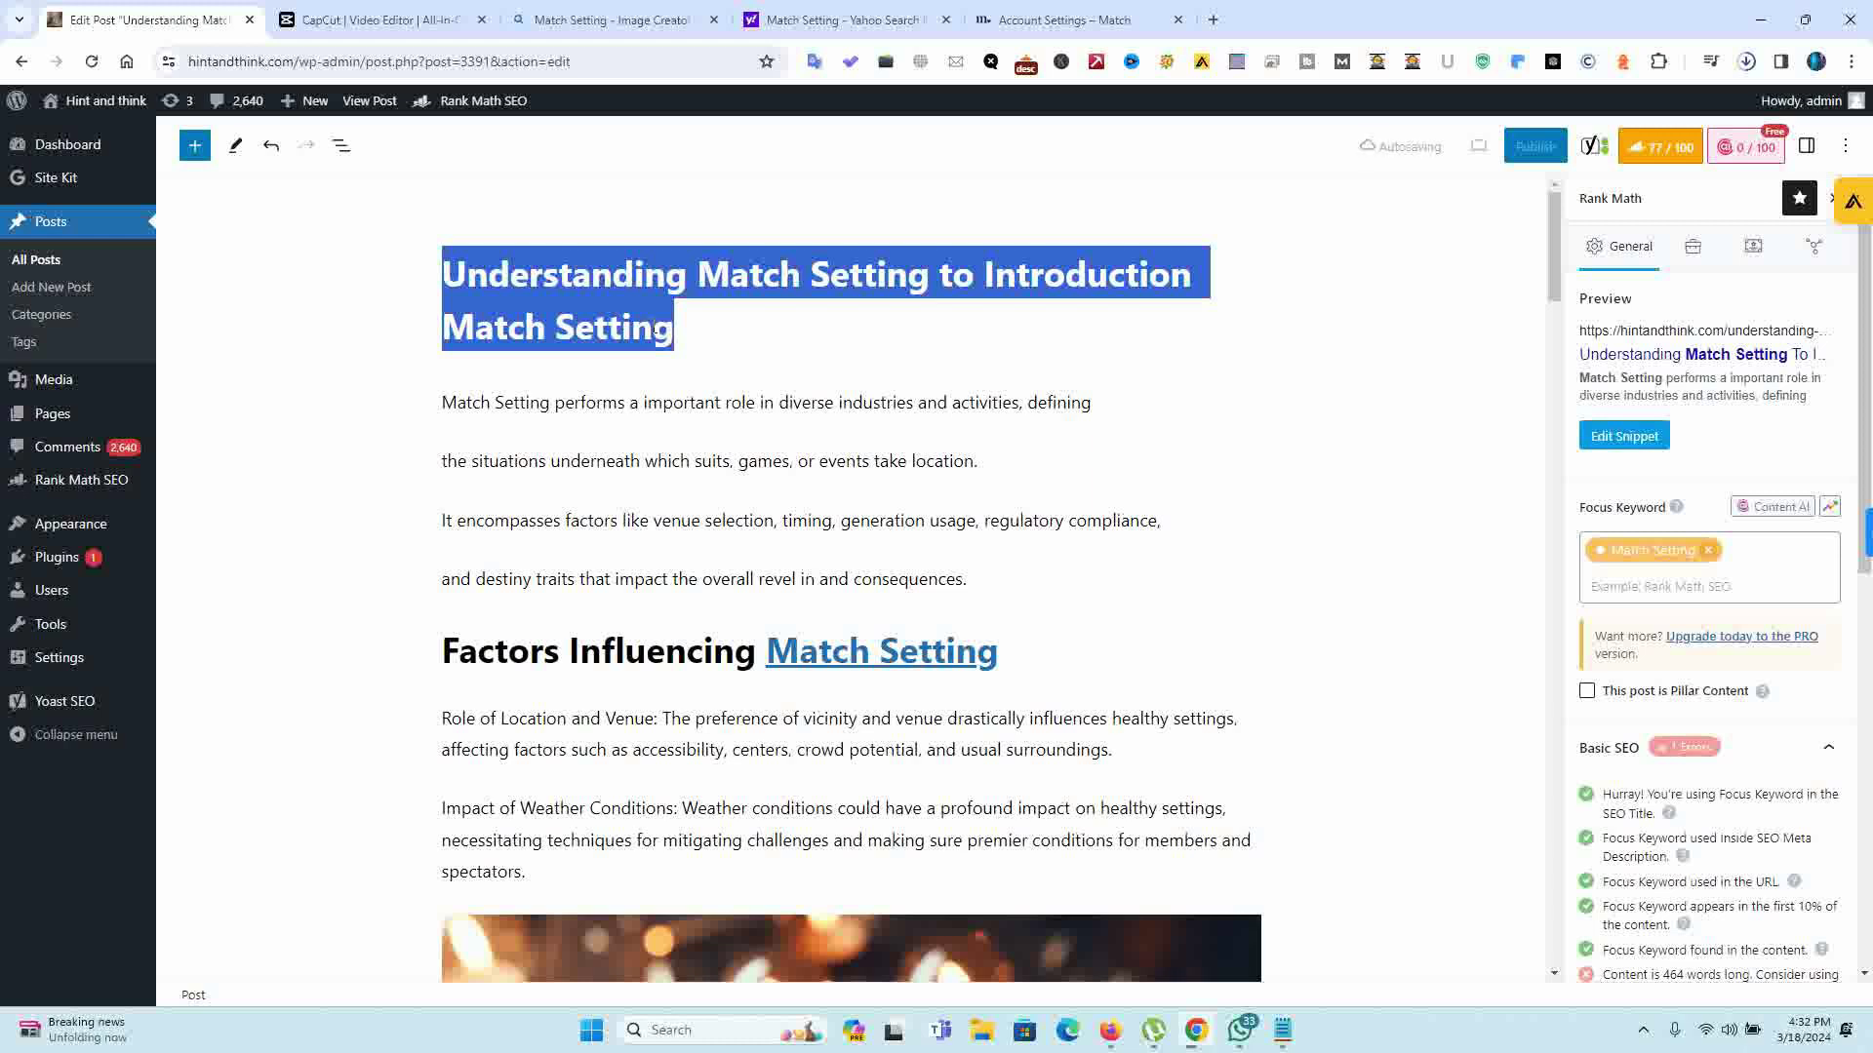
pyautogui.click(673, 327)
pyautogui.moveTo(673, 327); pyautogui.dragTo(459, 330)
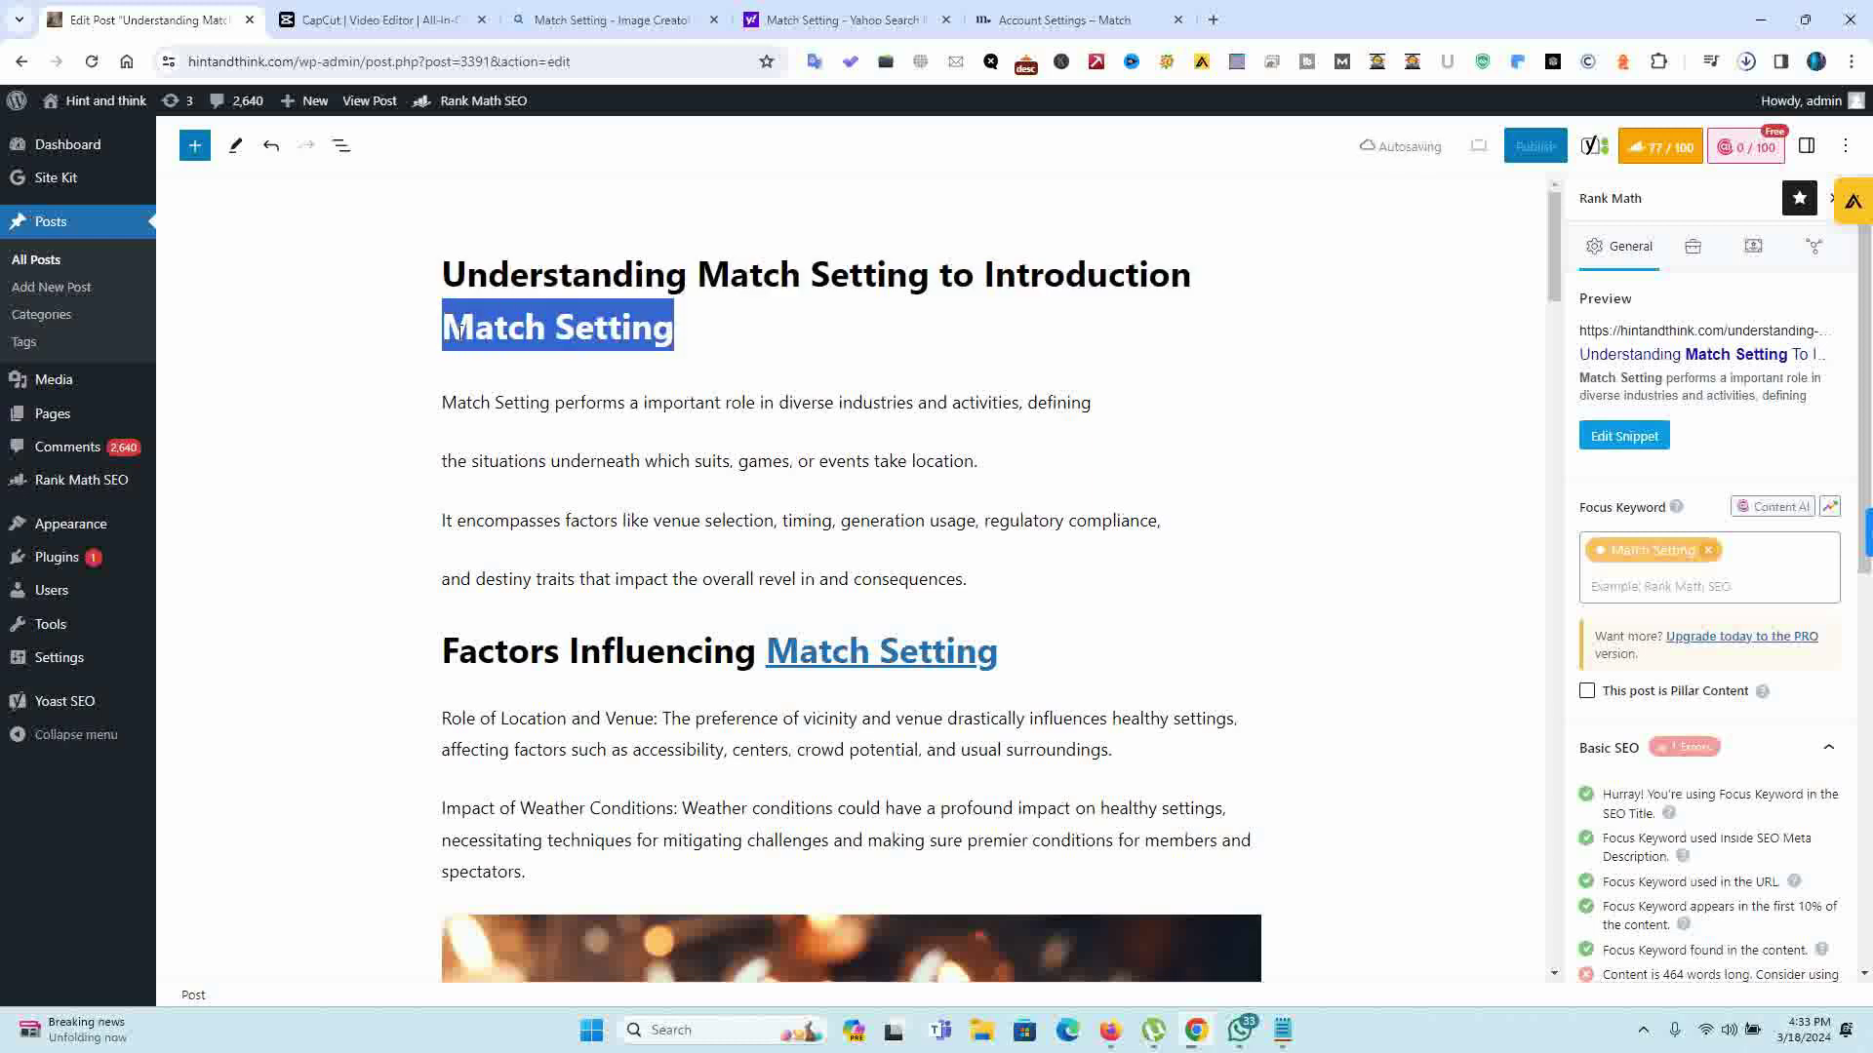
pyautogui.press('BackSpace')
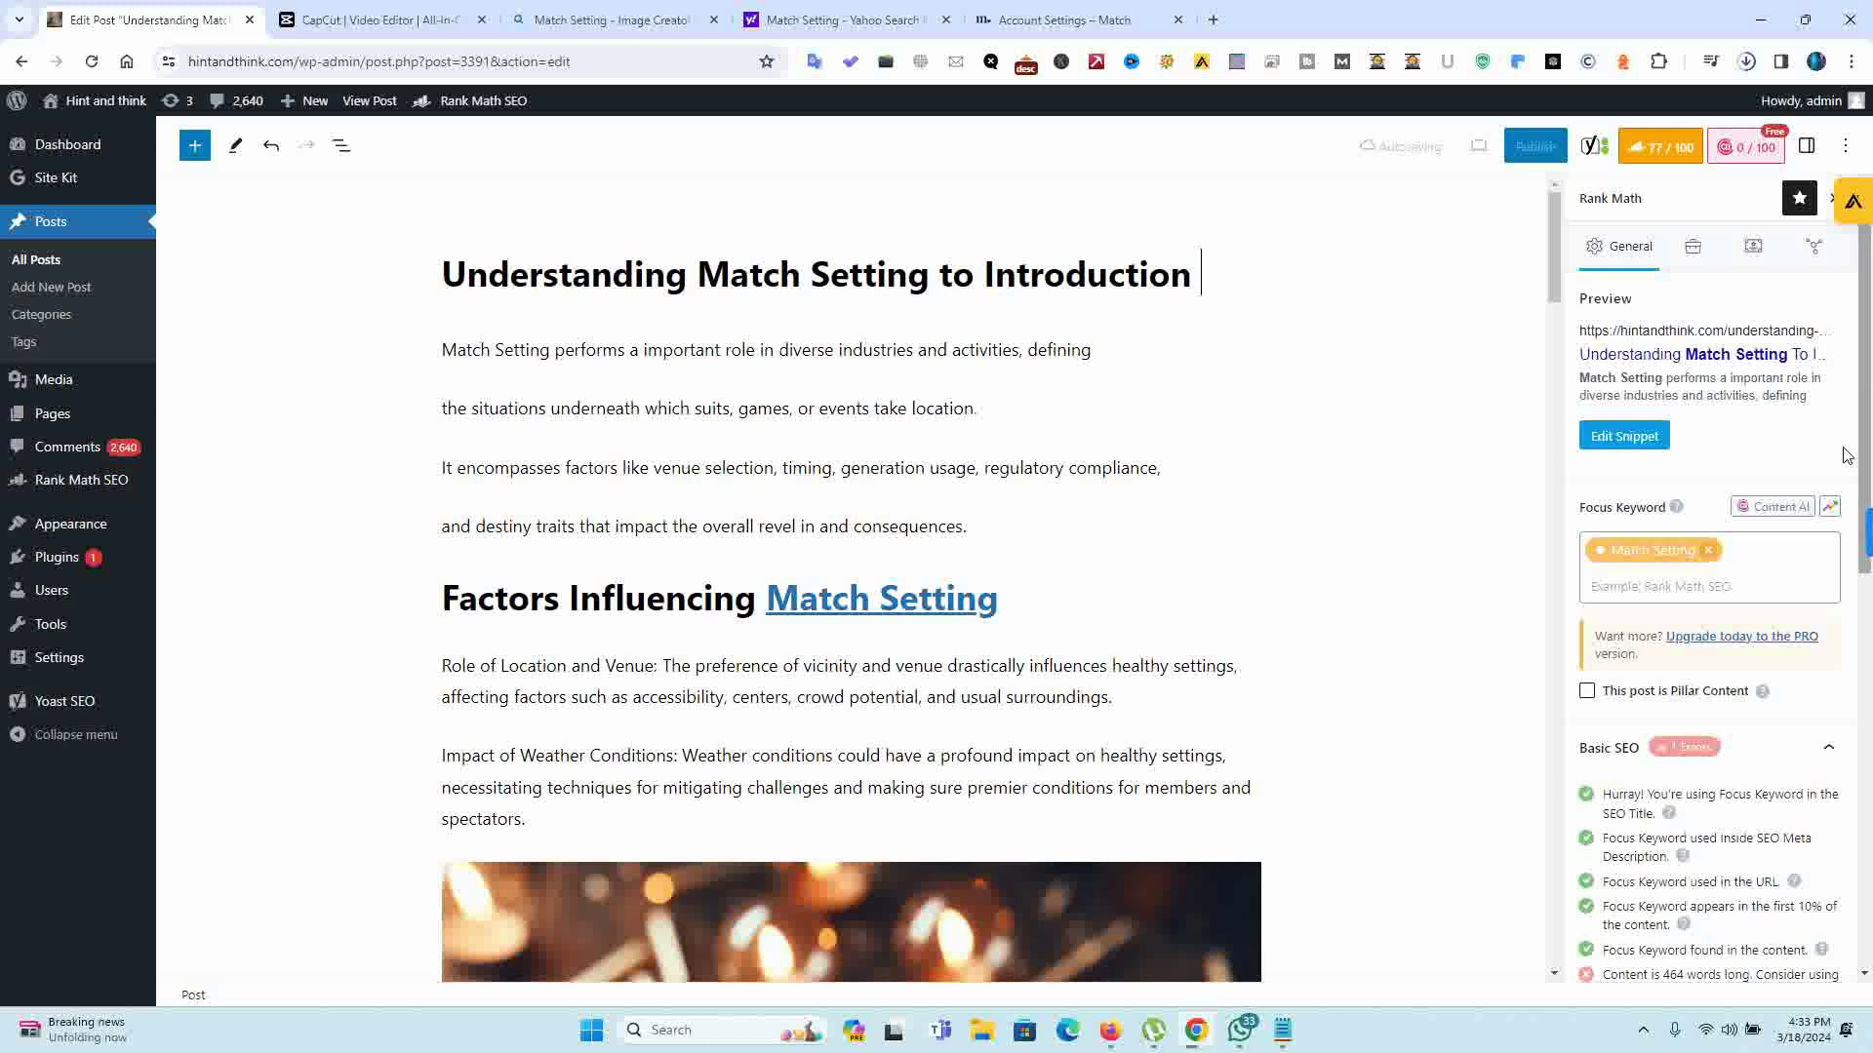
pyautogui.moveTo(1868, 378); pyautogui.dragTo(1868, 759)
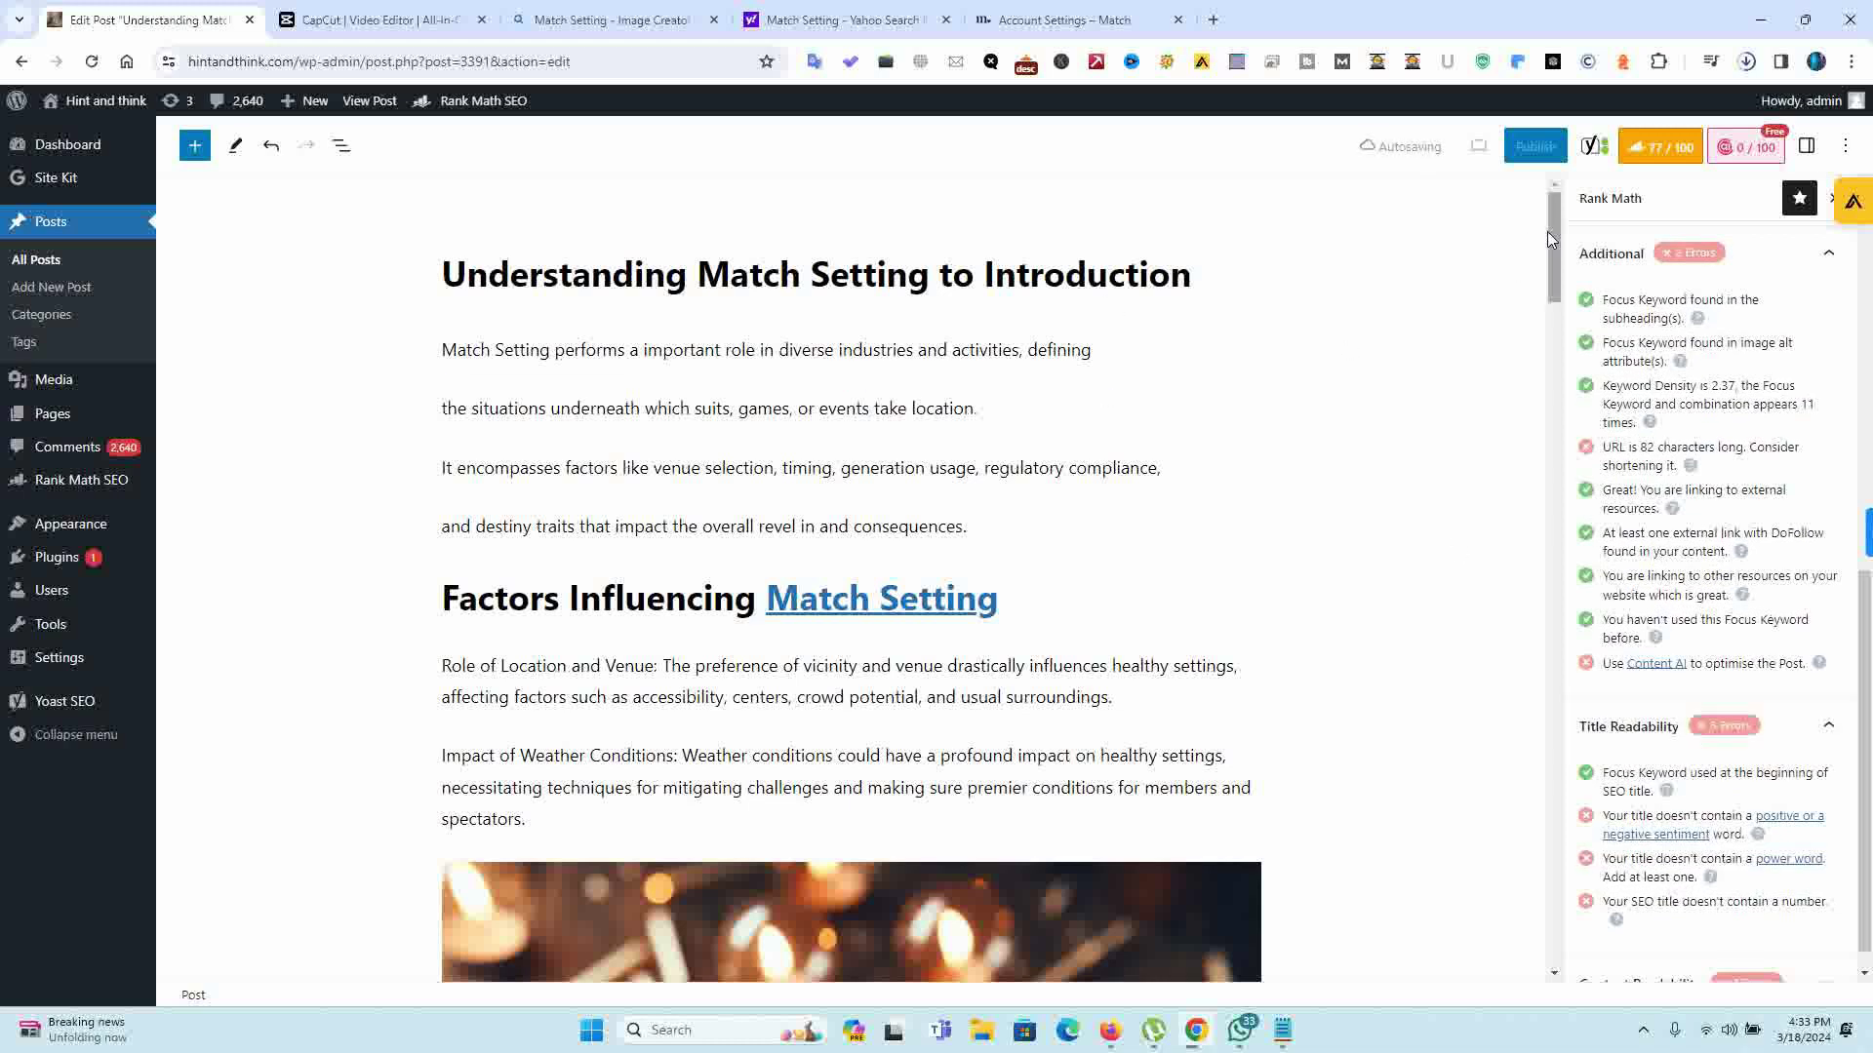
# Step: Copy the keyword "Match Setting" from the post title and open ChatGPT, closing the Match account settings page
pyautogui.moveTo(698, 276); pyautogui.dragTo(923, 278)
pyautogui.hotkey('ctrl', 'c')
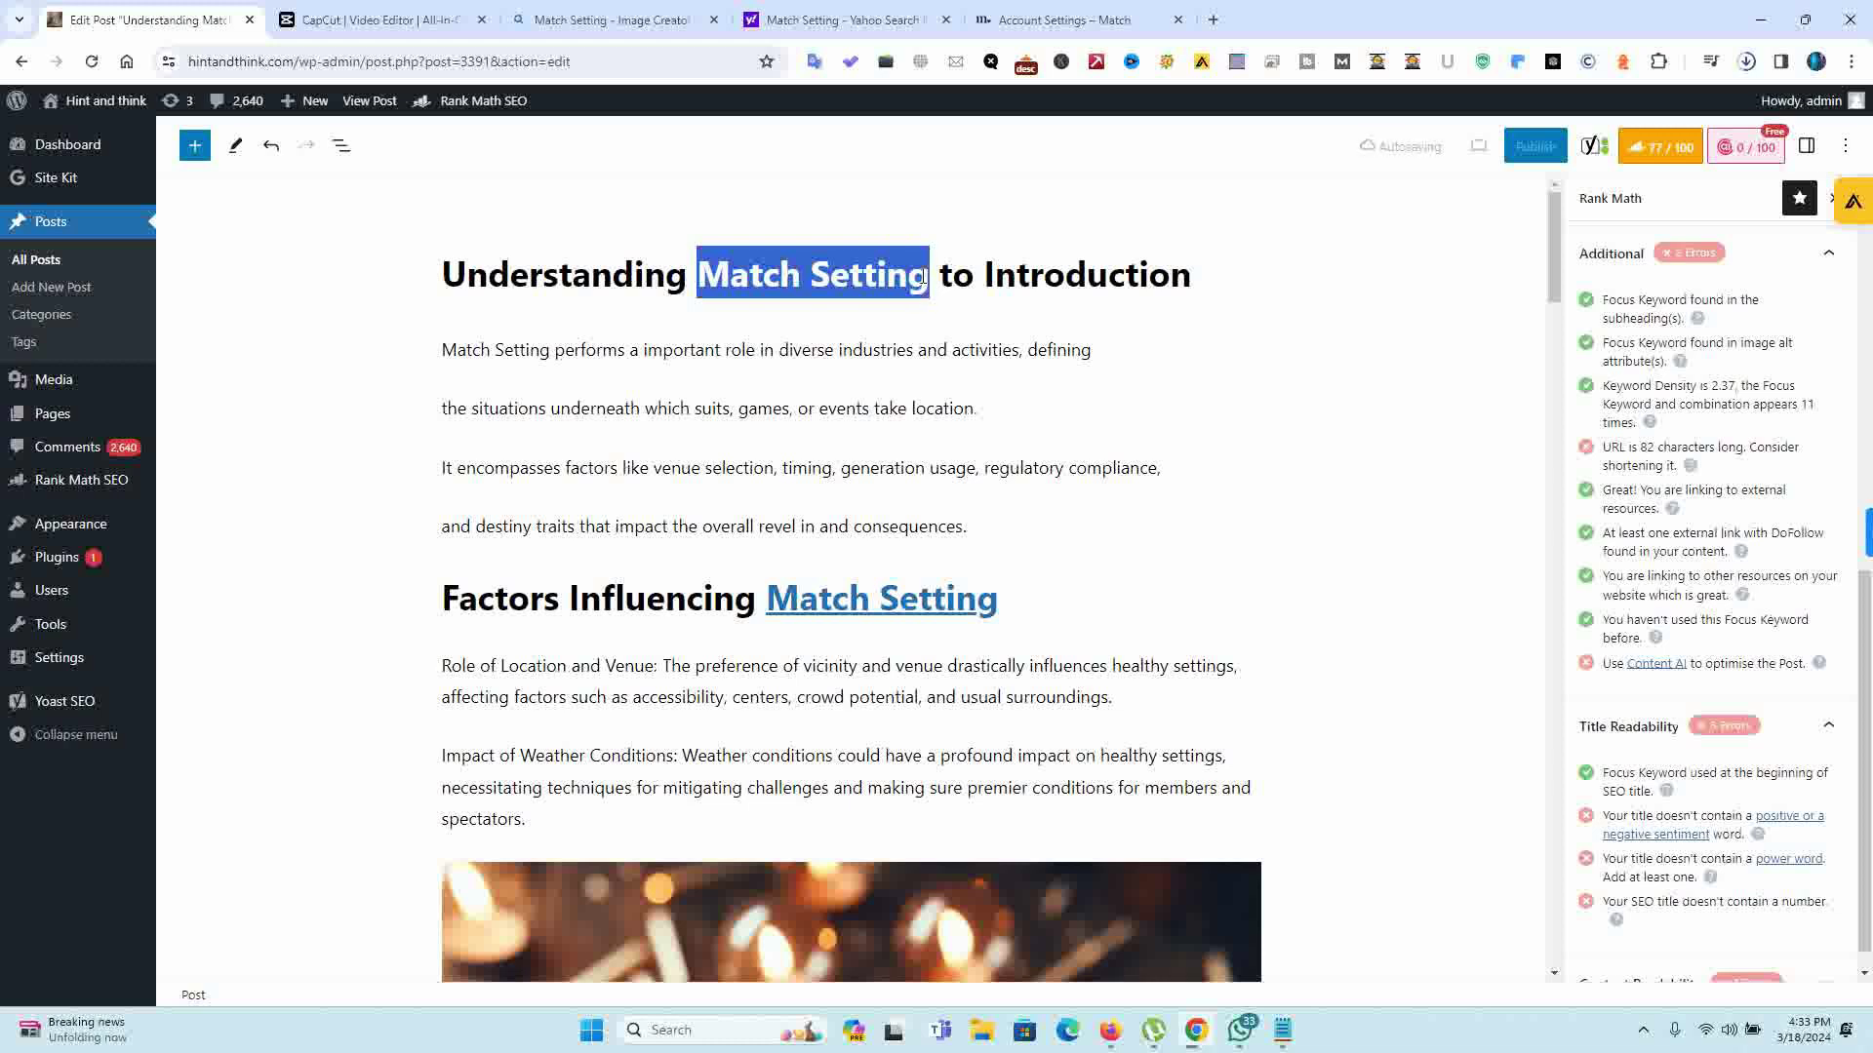
pyautogui.click(1552, 61)
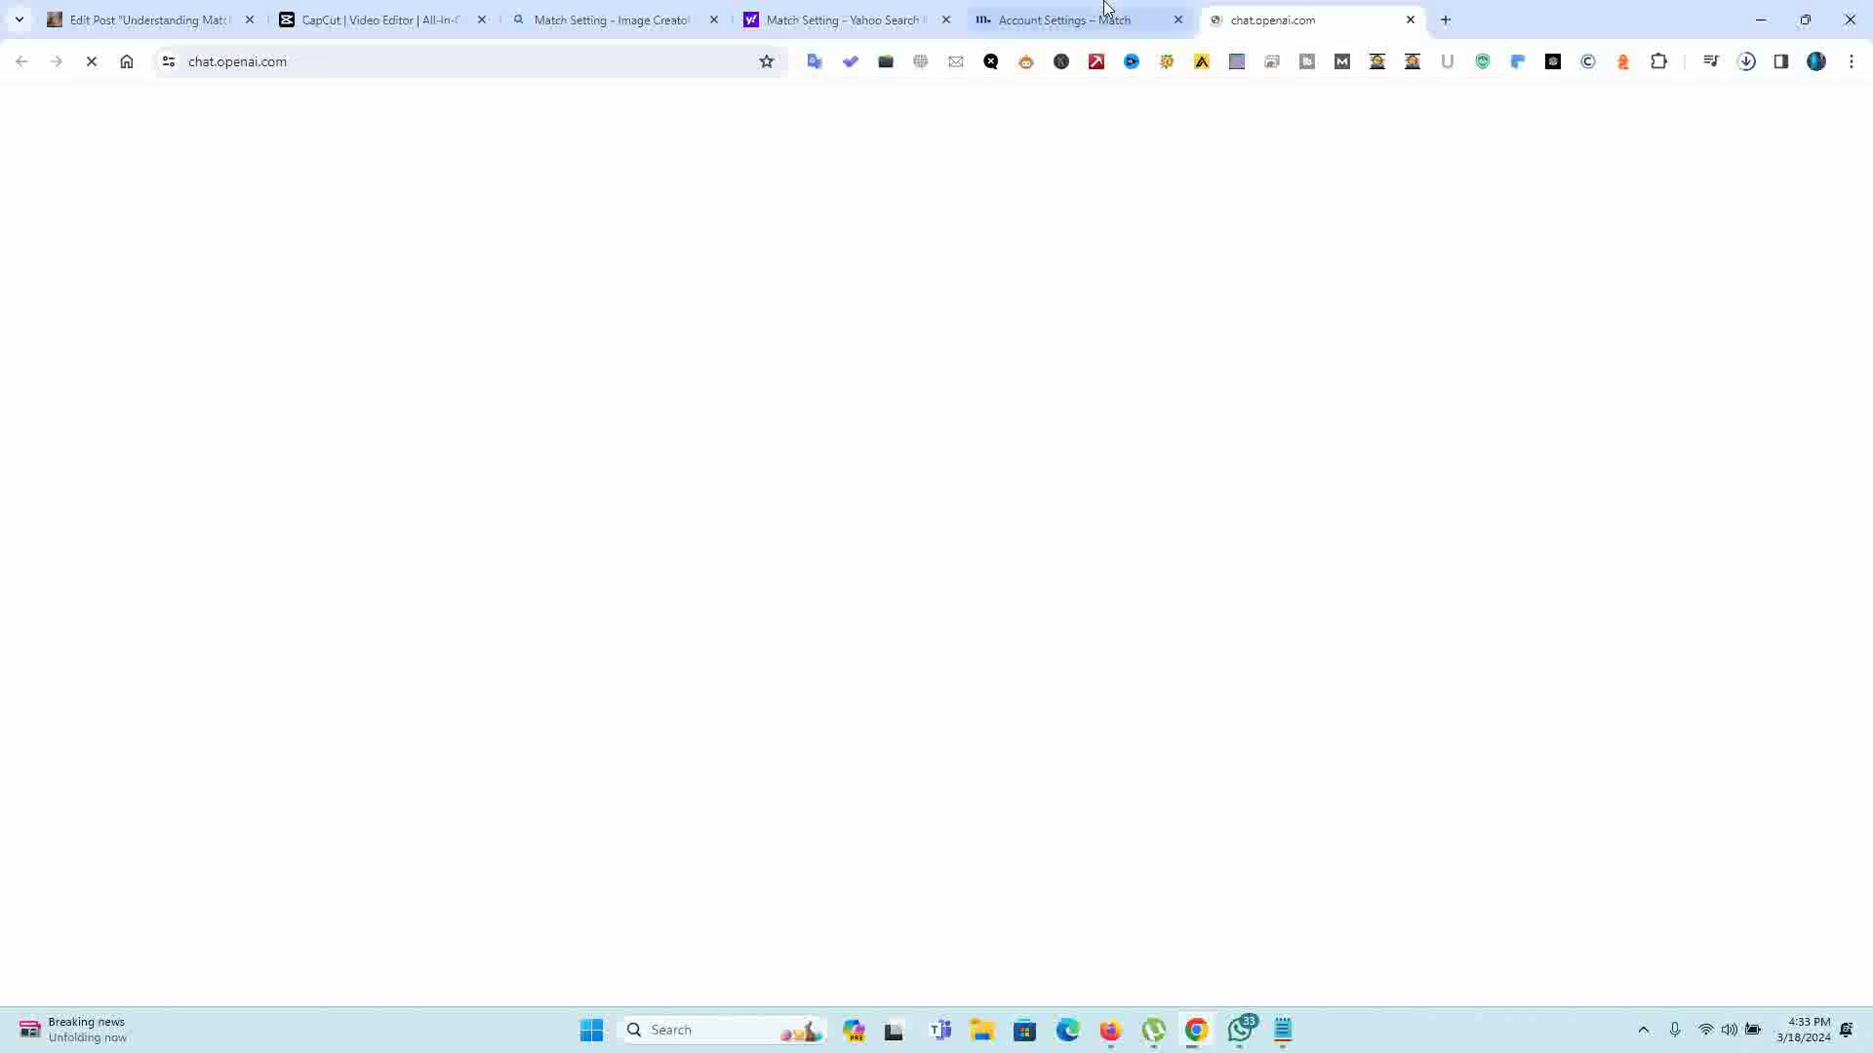
pyautogui.click(1108, 8)
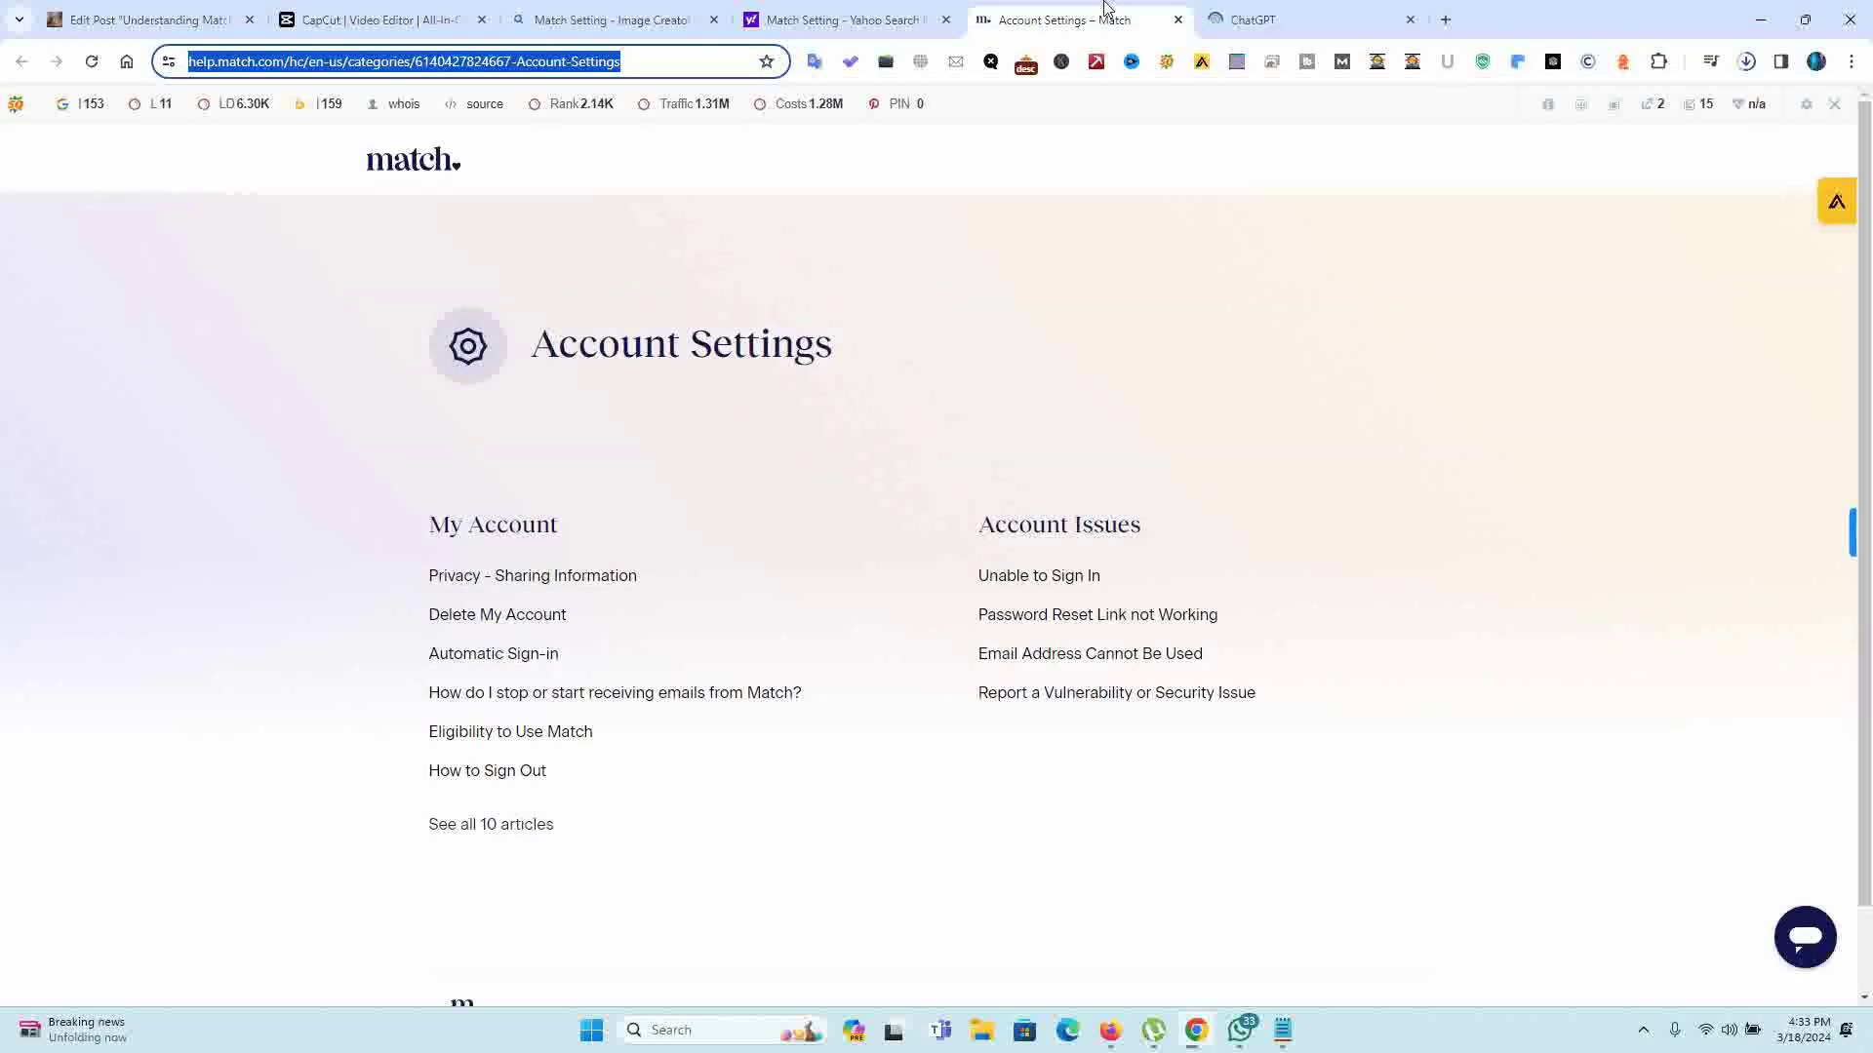
pyautogui.click(1178, 20)
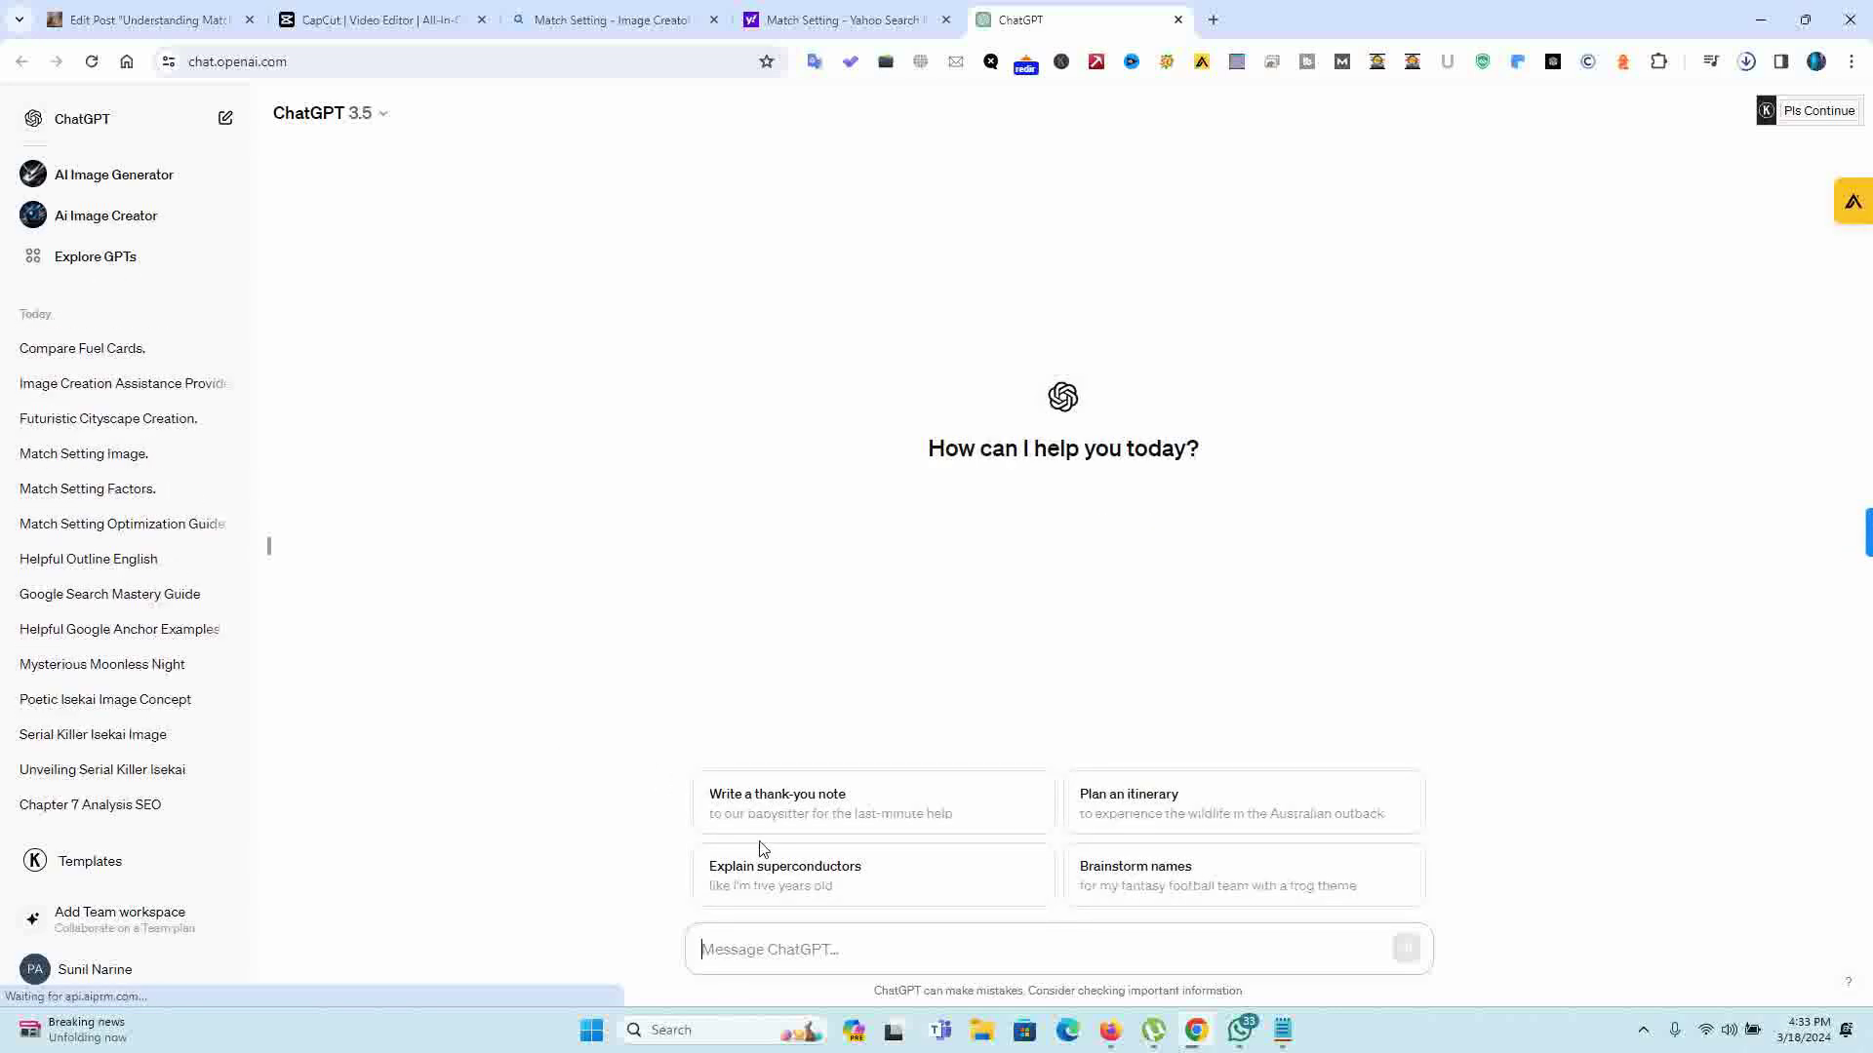
pyautogui.click(90, 255)
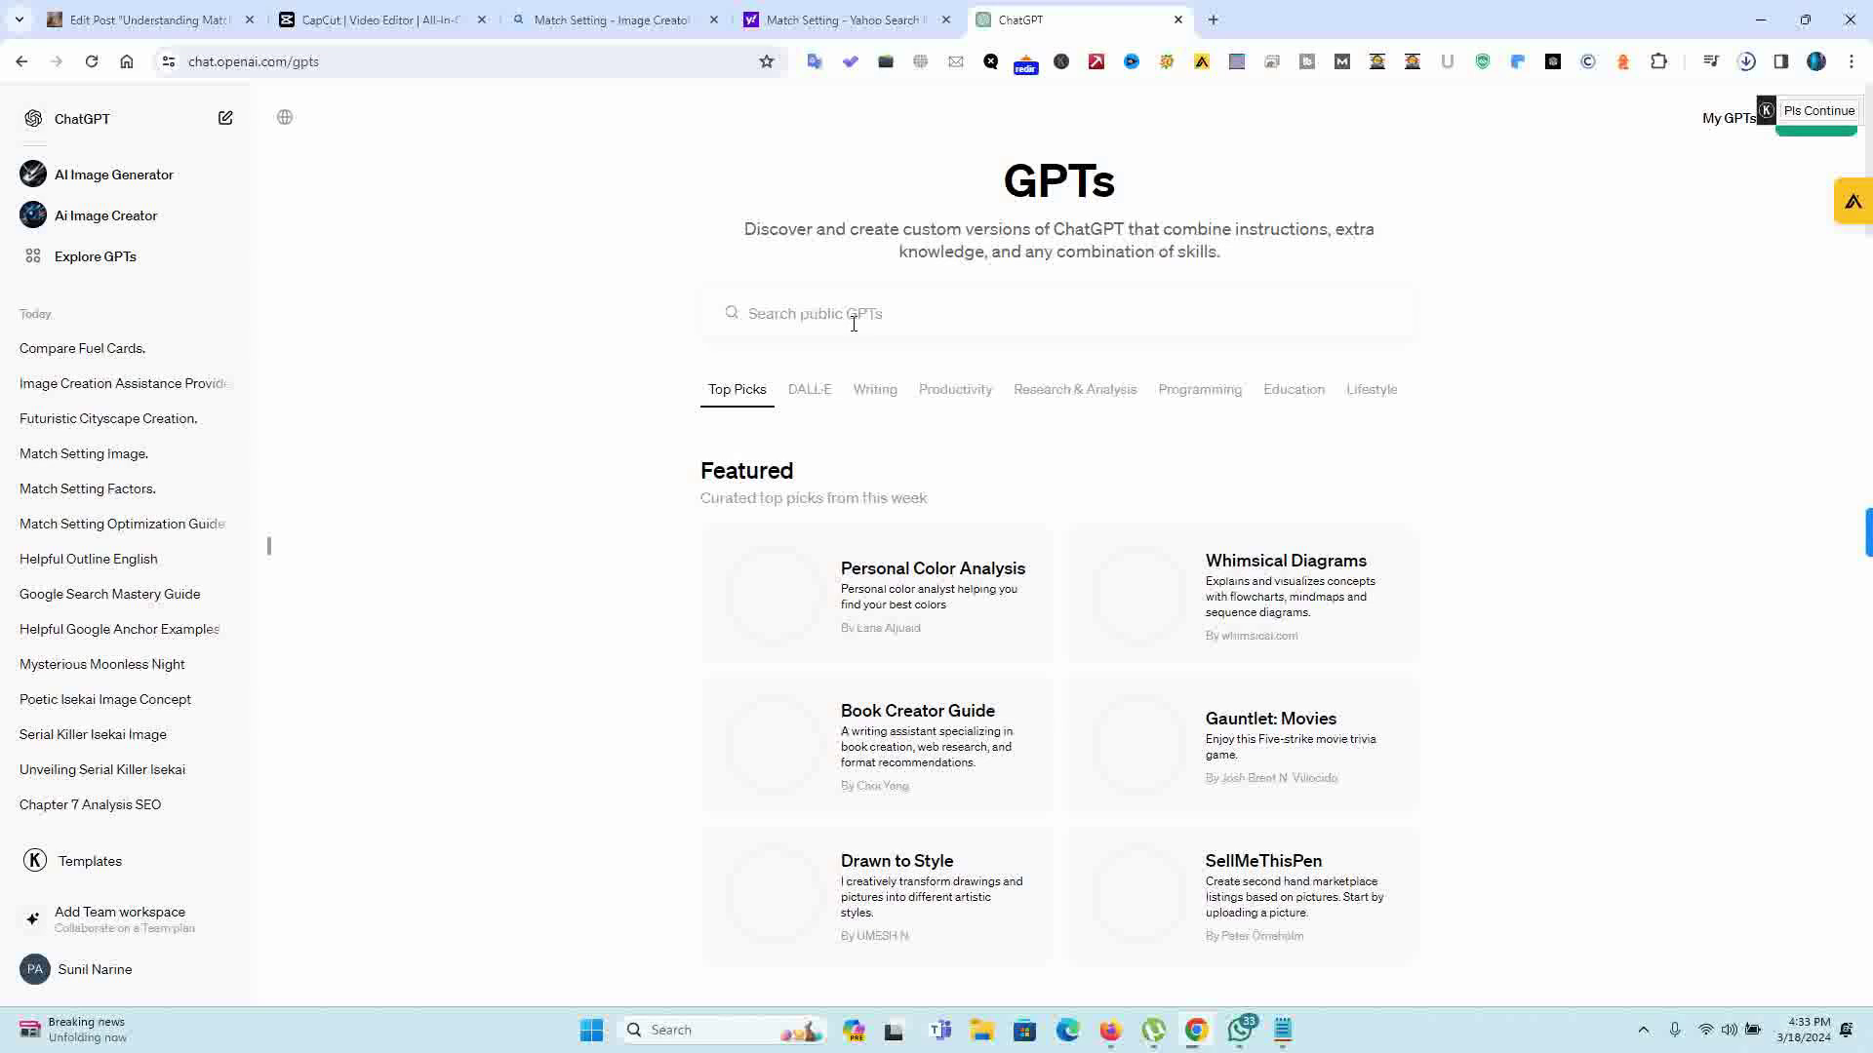
pyautogui.write('articel t')
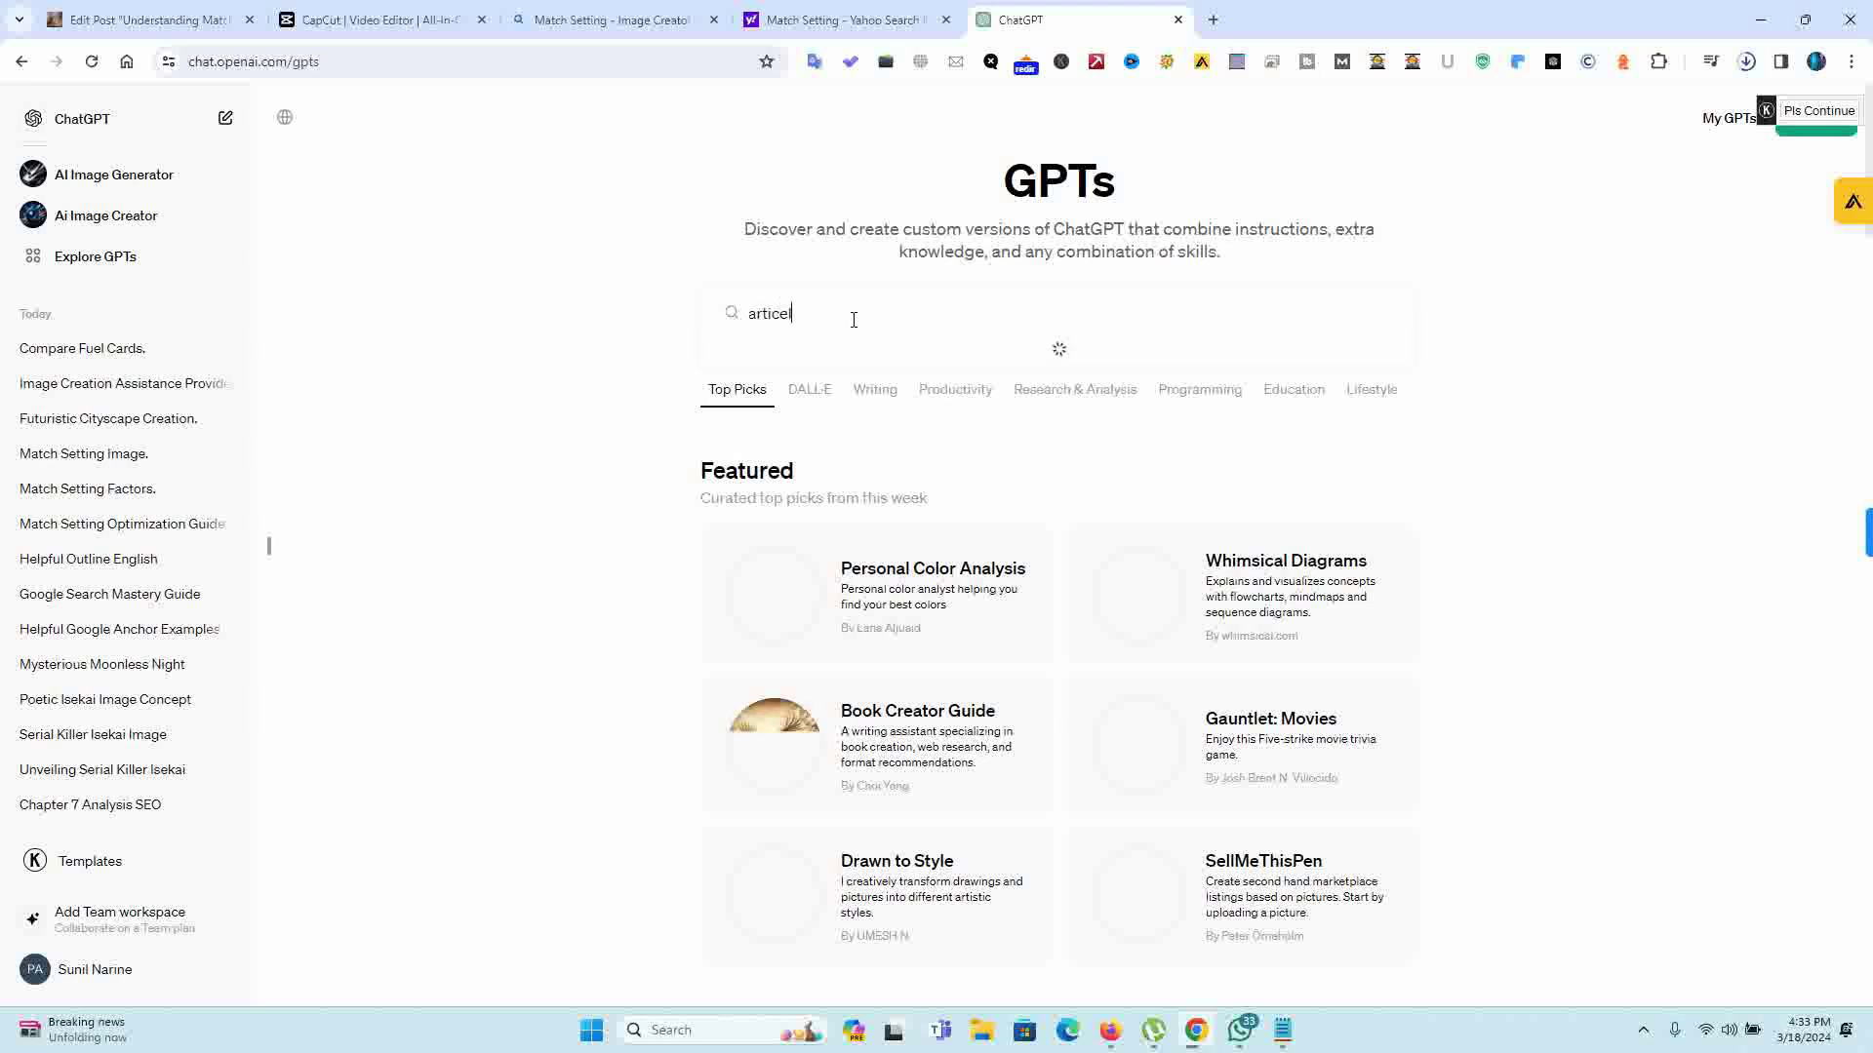
pyautogui.press('BackSpace')
pyautogui.press('BackSpace')
pyautogui.press('BackSpace')
pyautogui.press('BackSpace')
pyautogui.press('BackSpace')
pyautogui.press('BackSpace')
pyautogui.press('BackSpace')
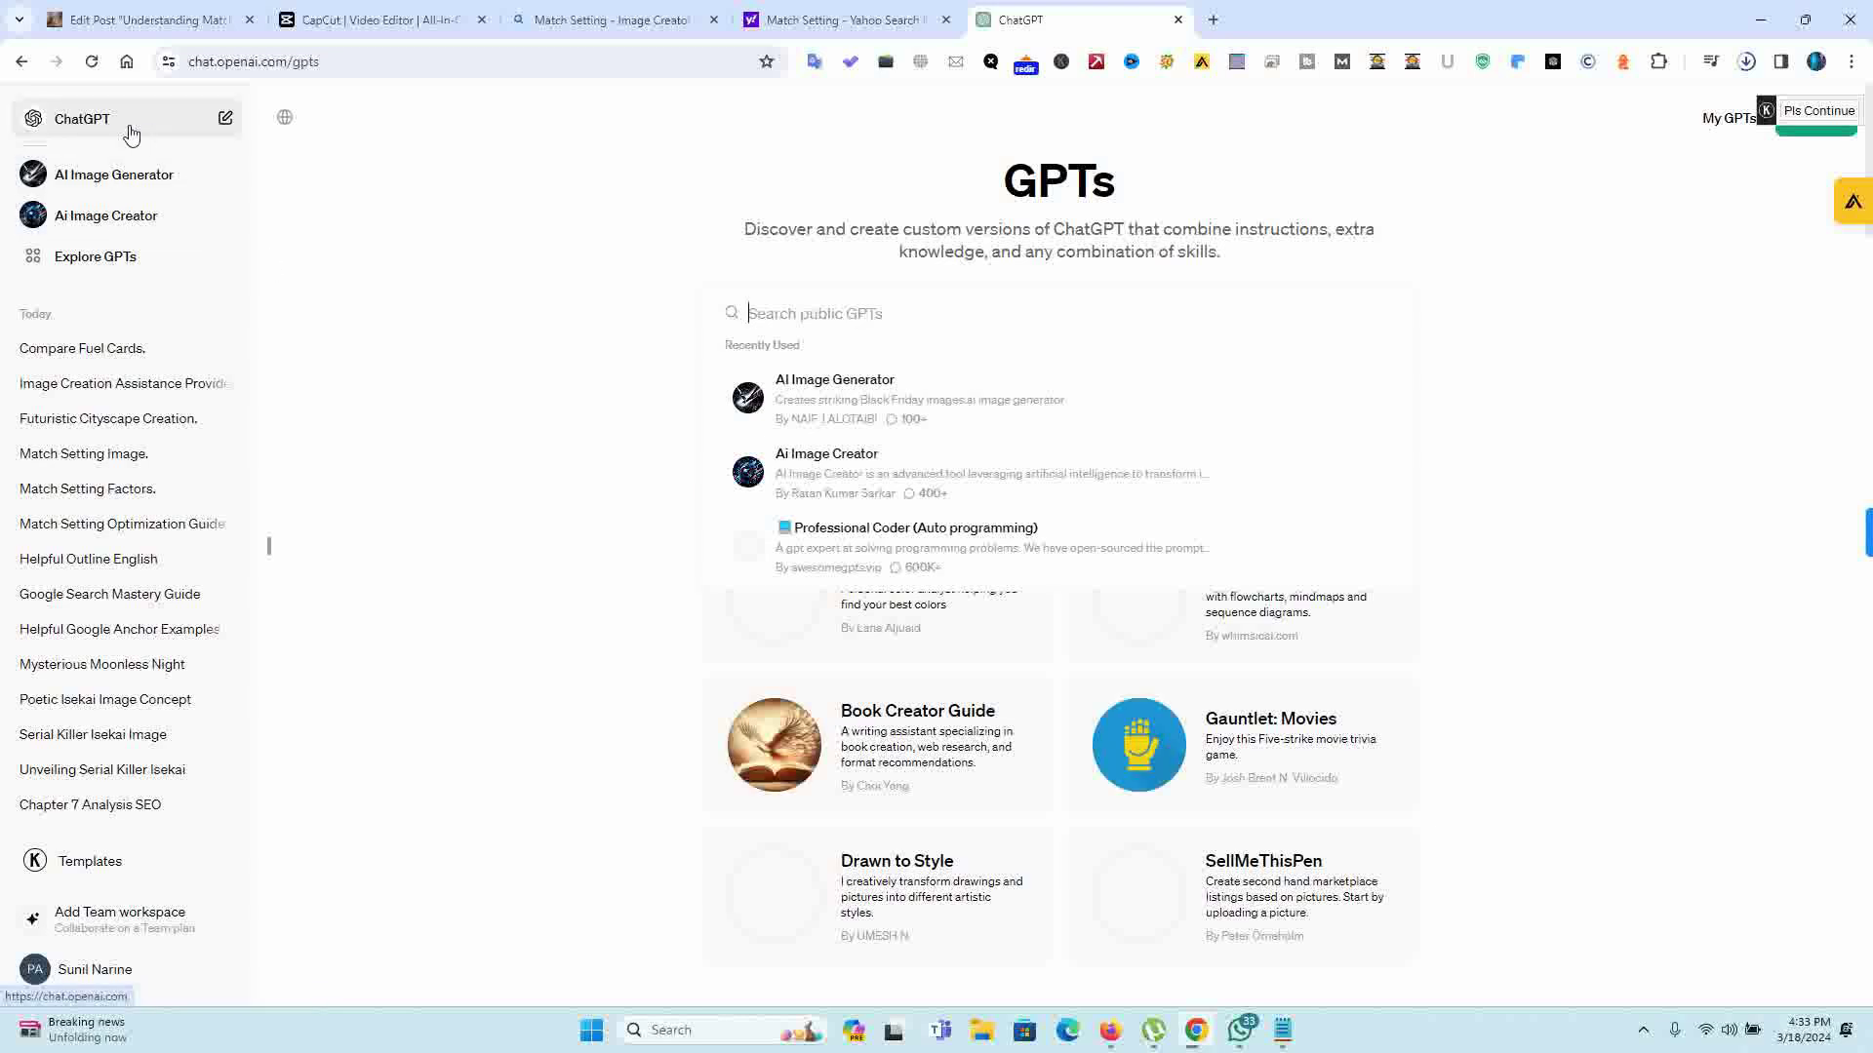
# Step: Switch ChatGPT to the GPT-4 model and search the public AIPRM prompts for "article tile"
pyautogui.click(436, 143)
pyautogui.click(355, 117)
pyautogui.click(425, 224)
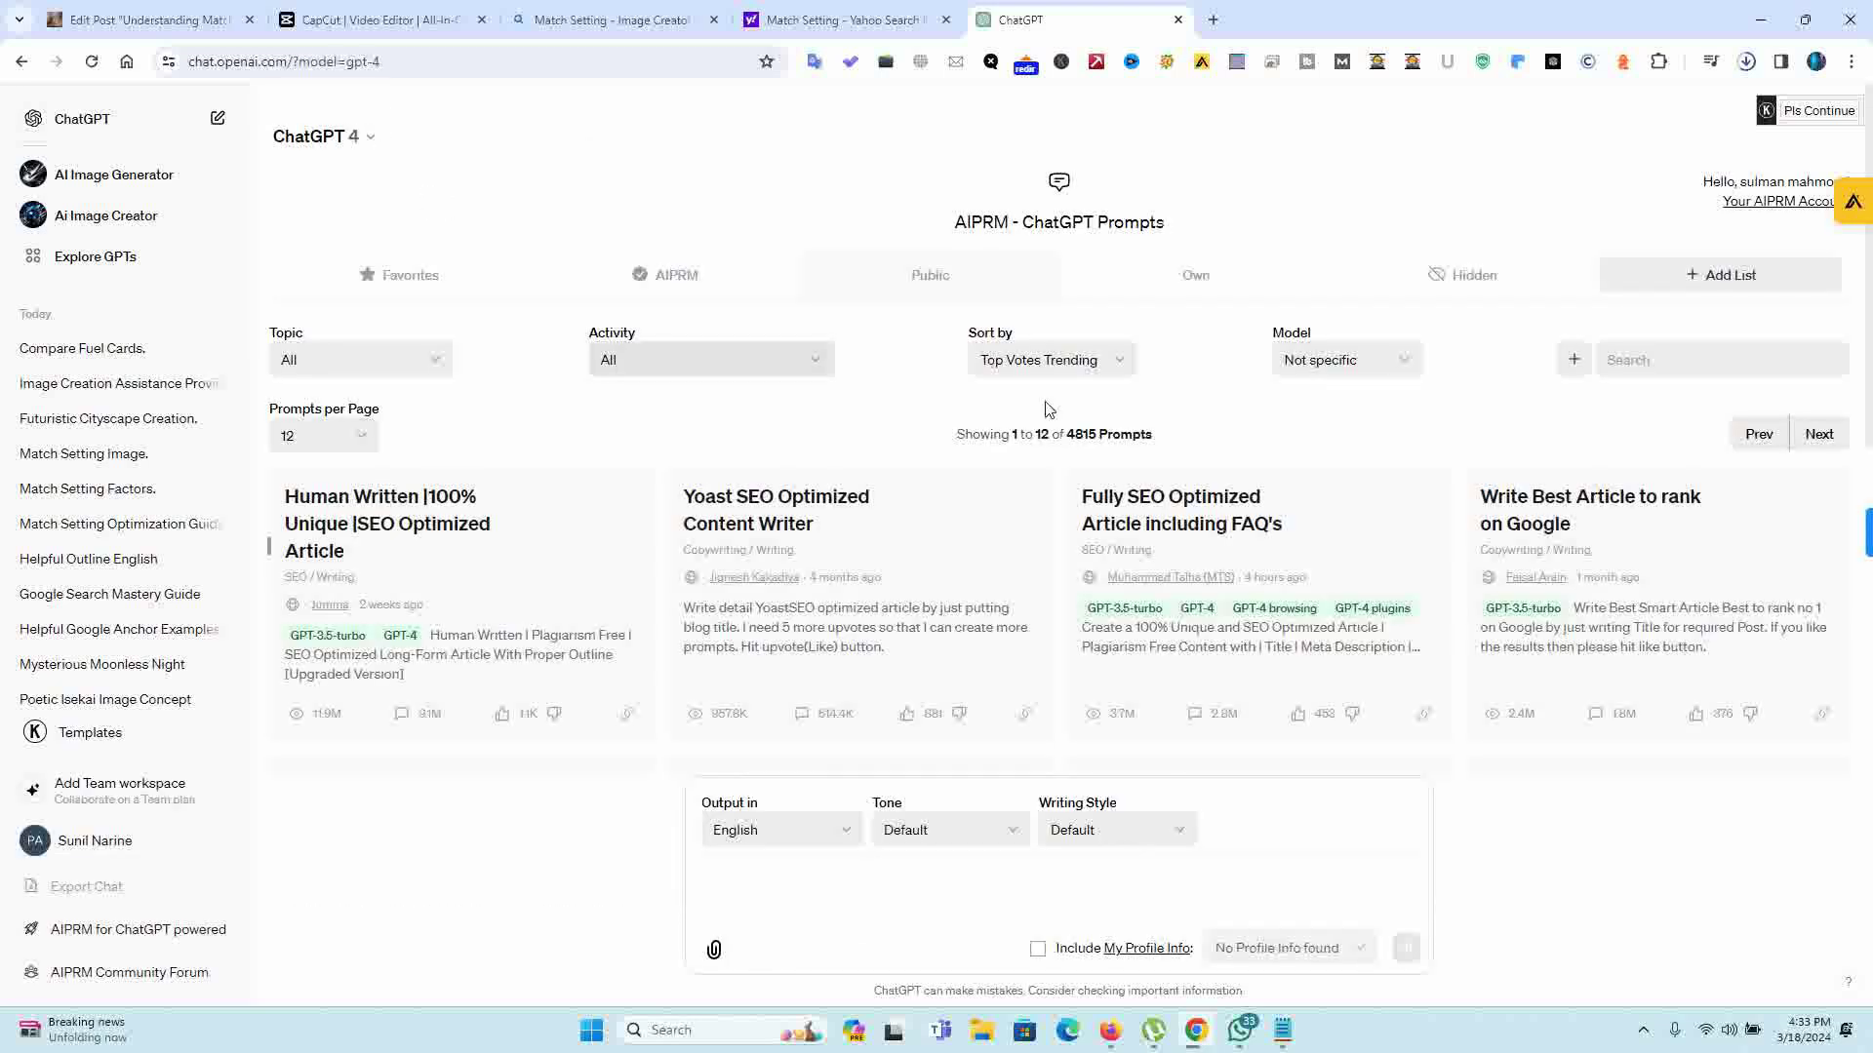
pyautogui.click(1776, 360)
pyautogui.write('t')
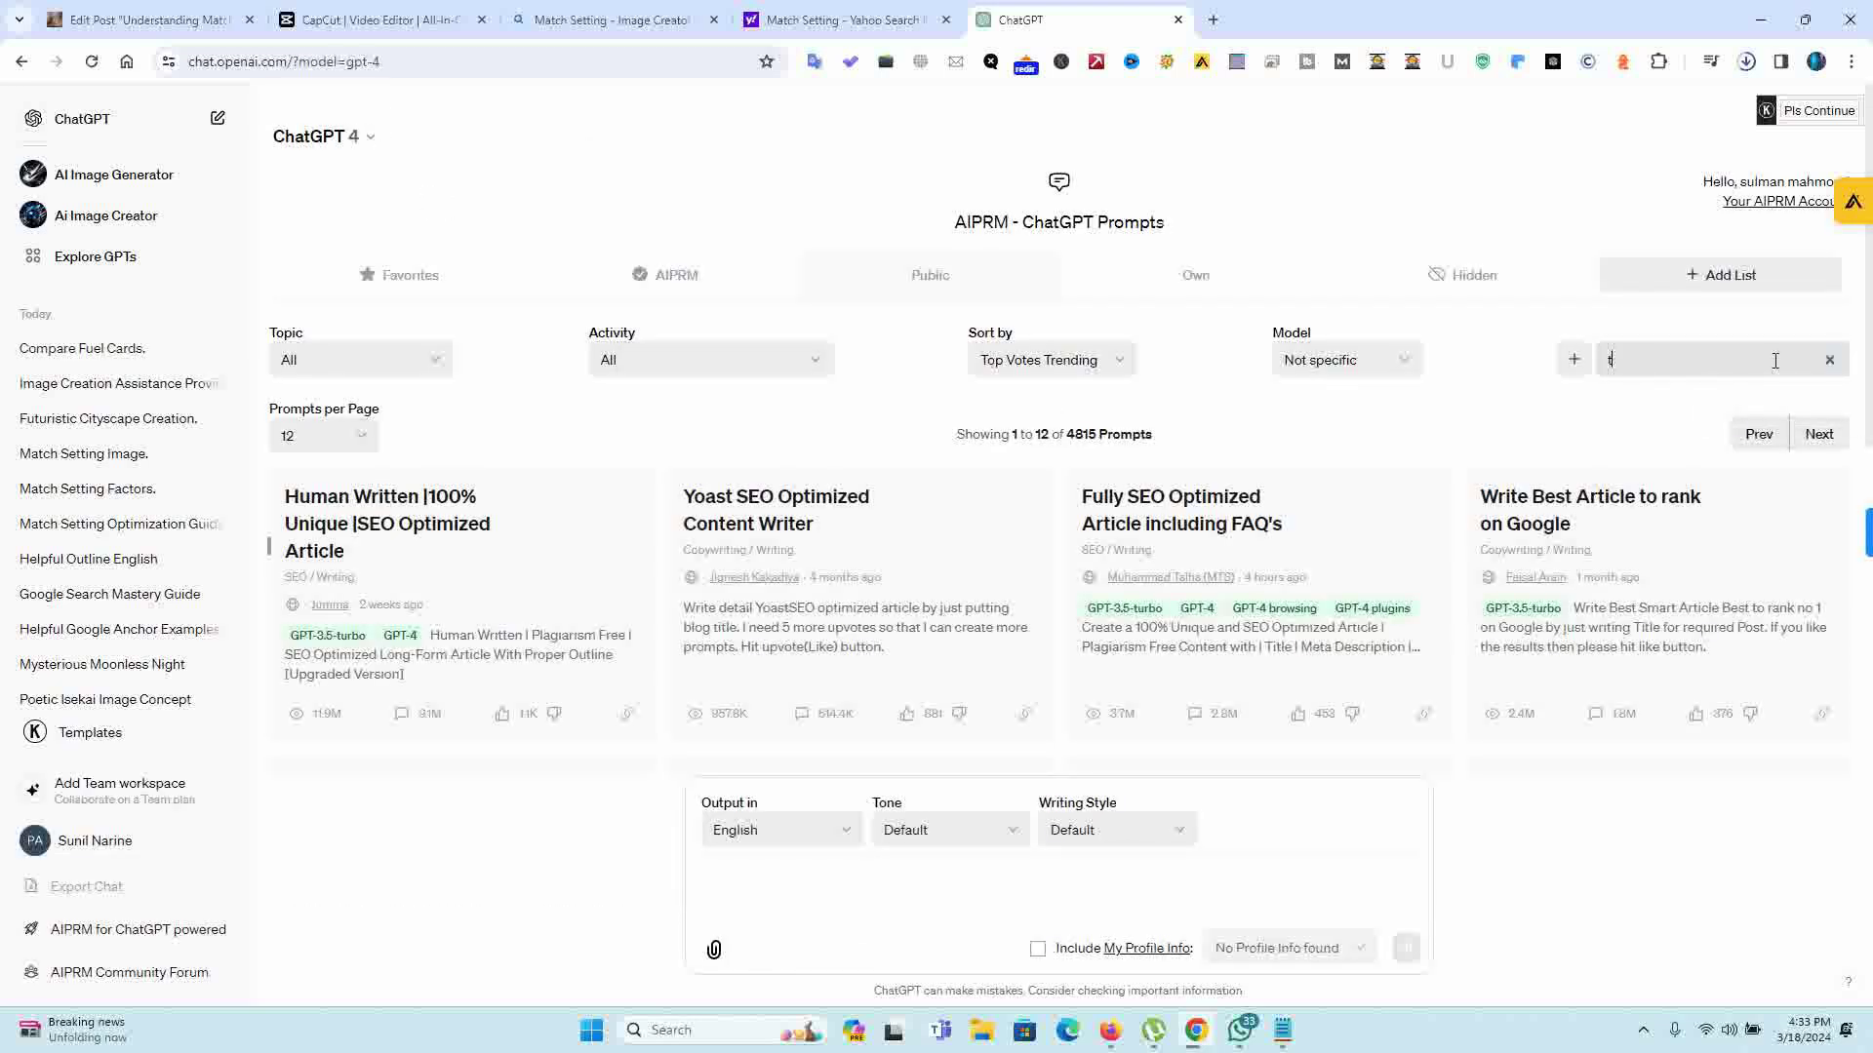
pyautogui.press('BackSpace')
pyautogui.write('art')
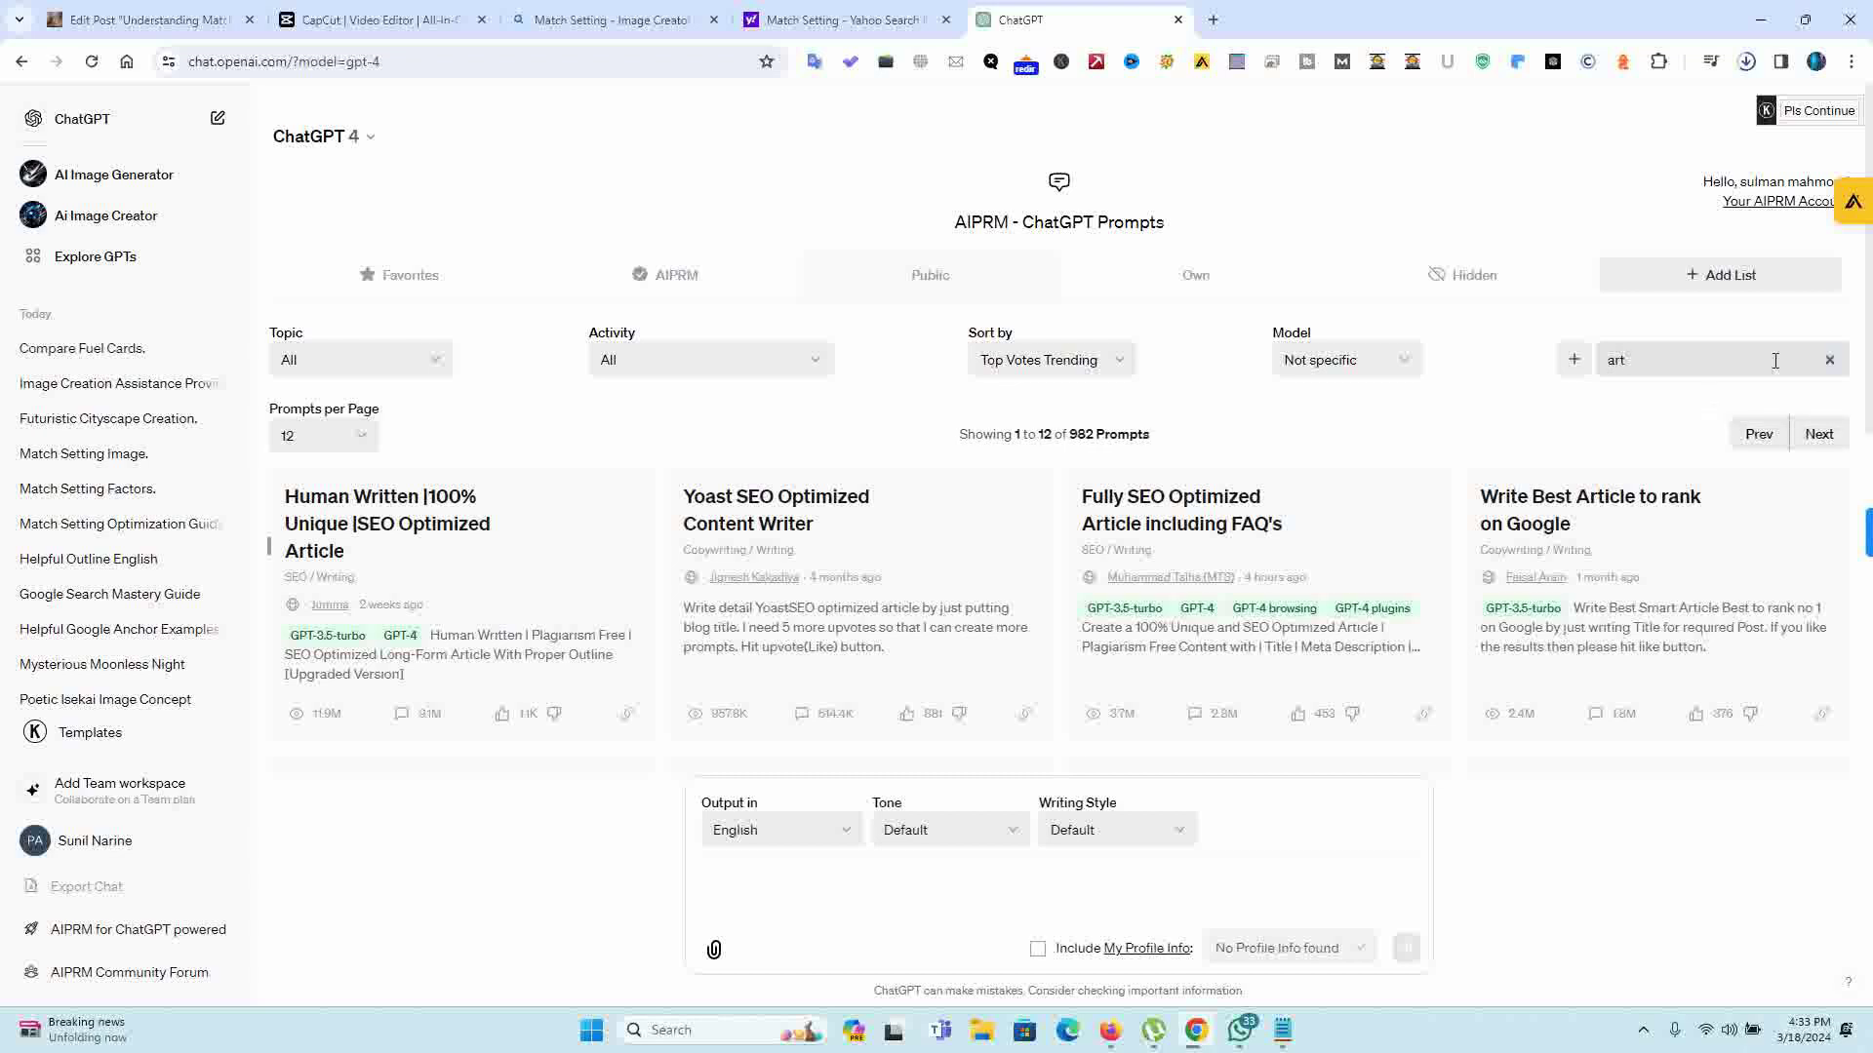
pyautogui.write('icle tile')
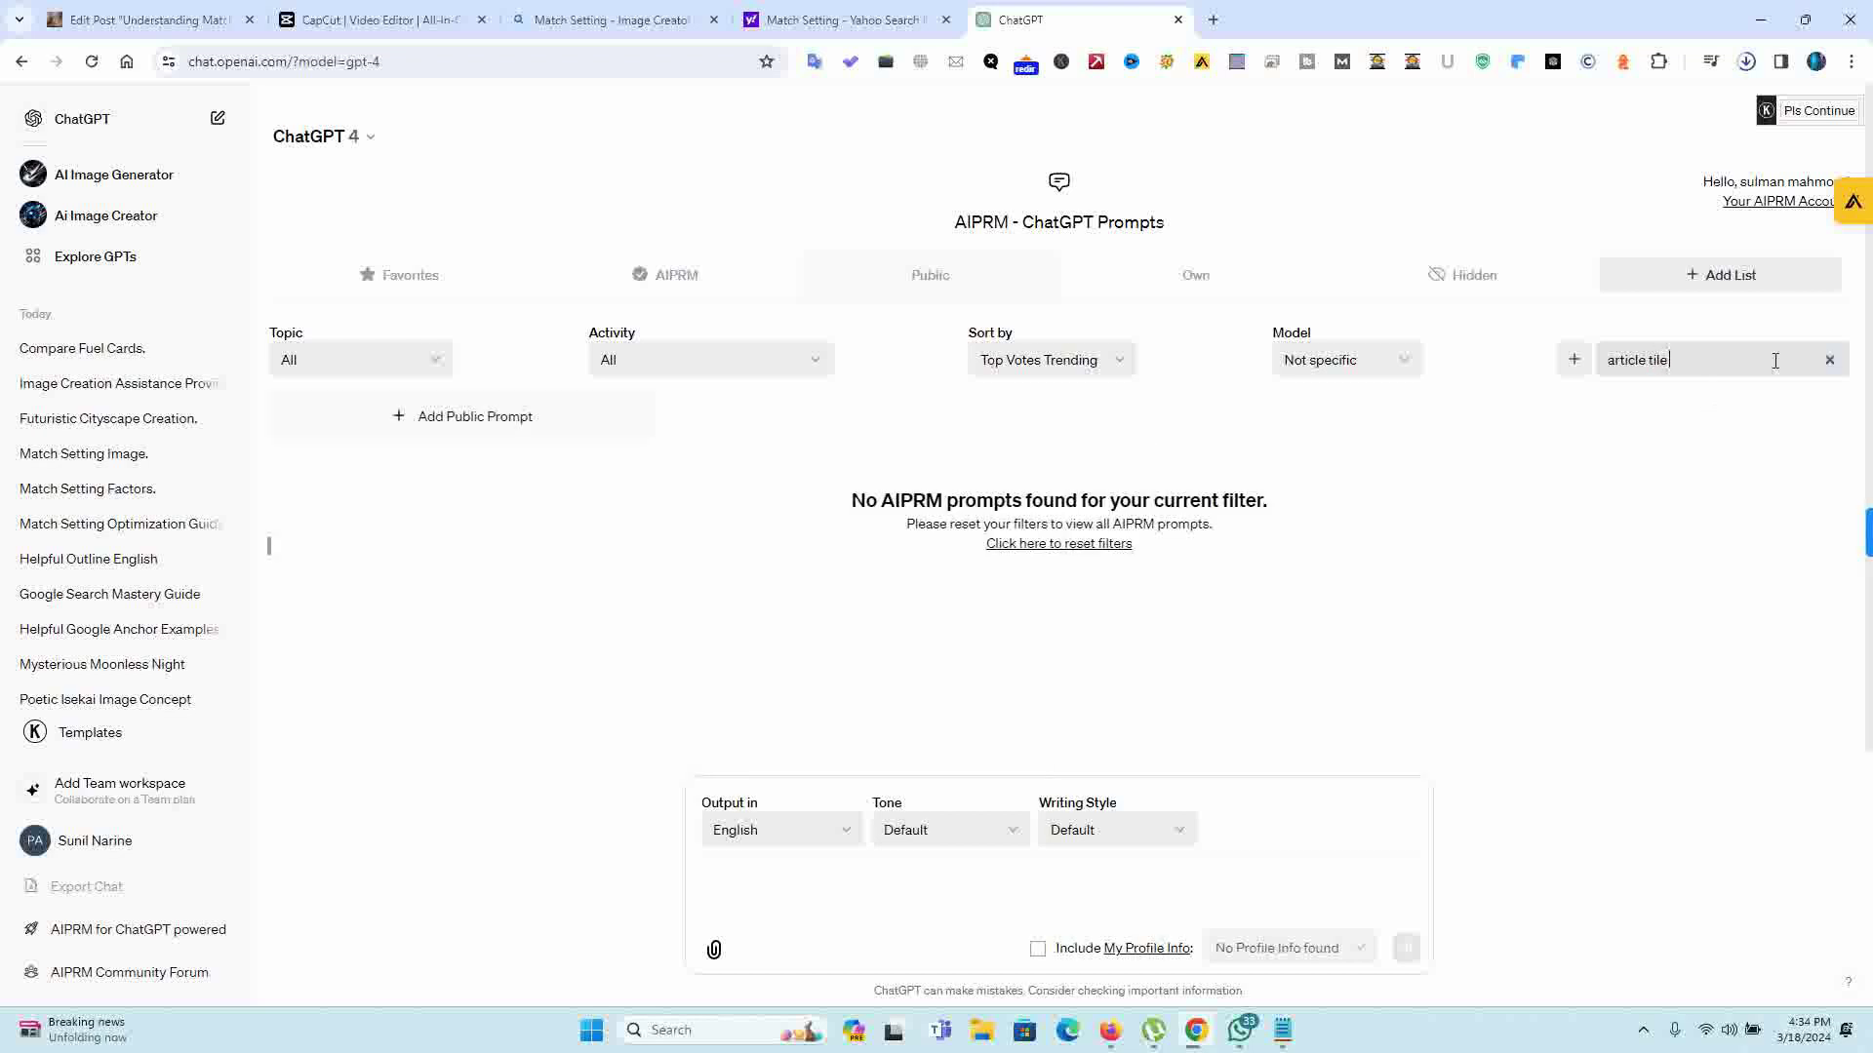
# Step: Search the AIPRM prompts for "keyword titl" instead, and clear the search
pyautogui.hotkey('ctrl', 'BackSpace')
pyautogui.hotkey('ctrl', 'BackSpace')
pyautogui.write('keywo')
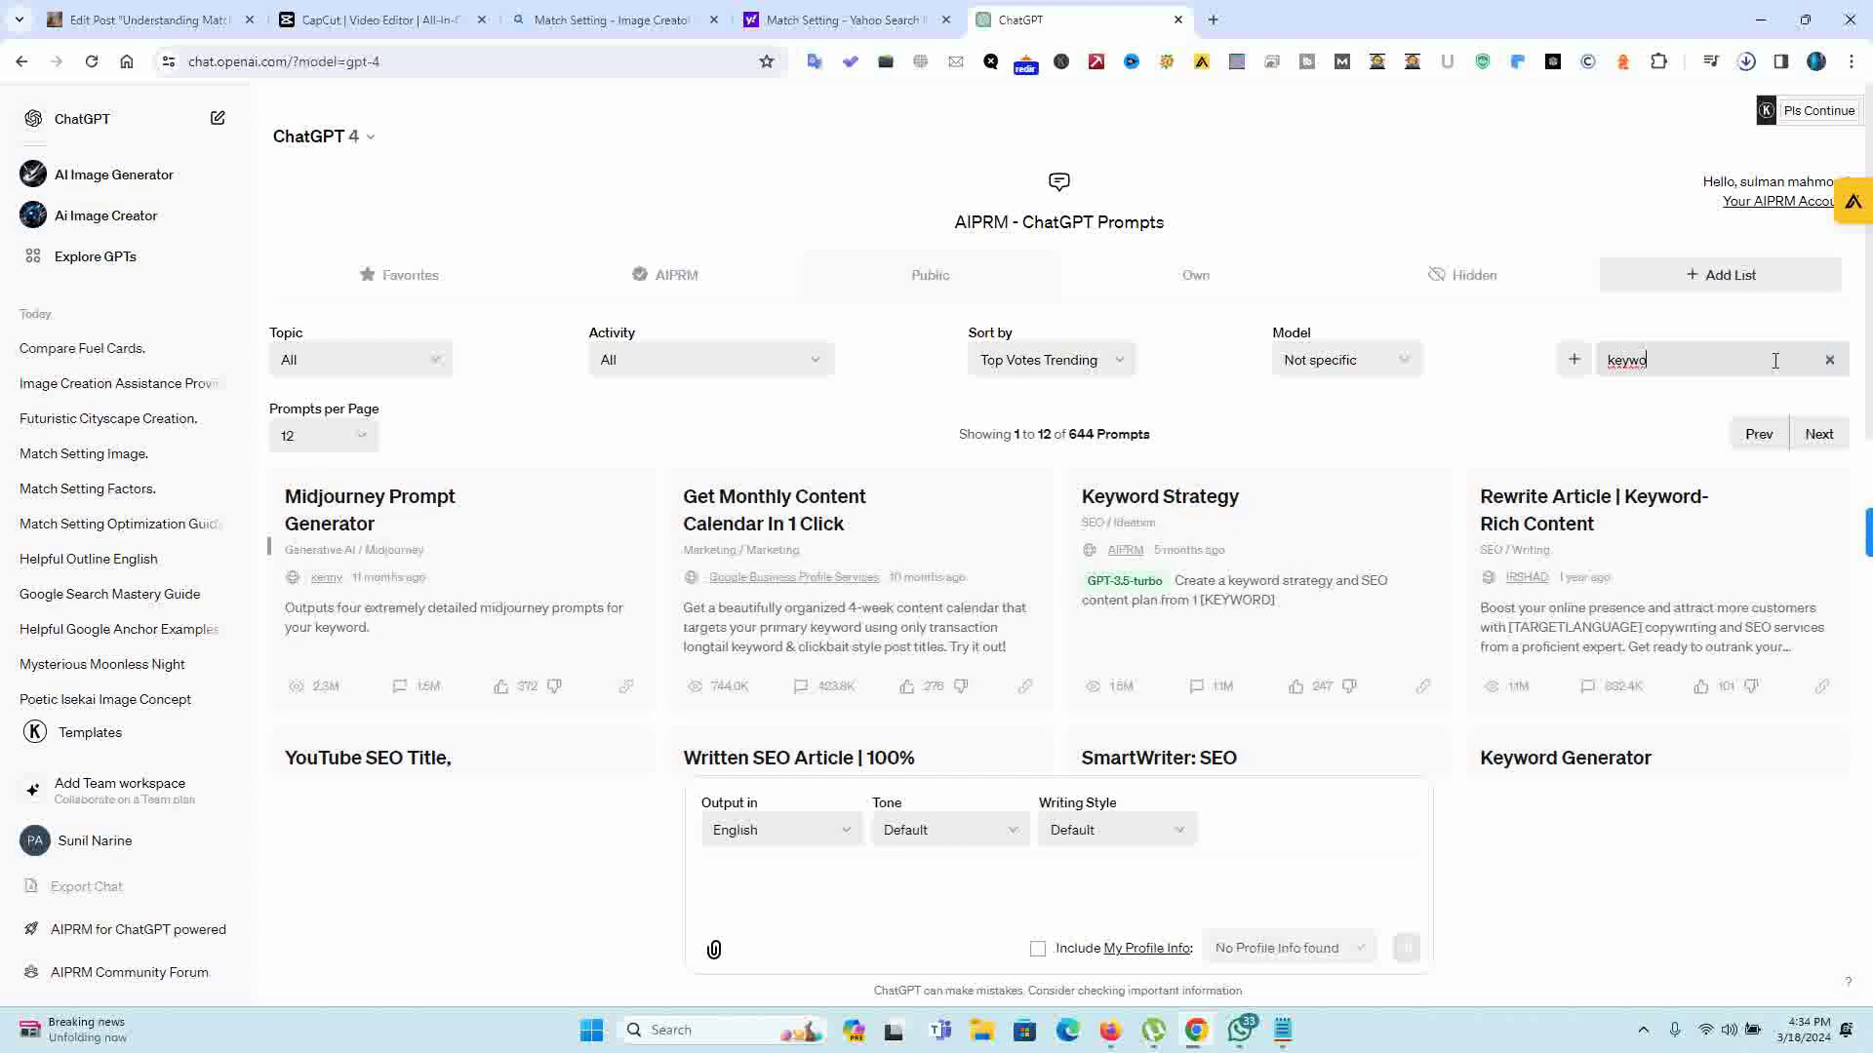
pyautogui.press('BackSpace')
pyautogui.write('word titl')
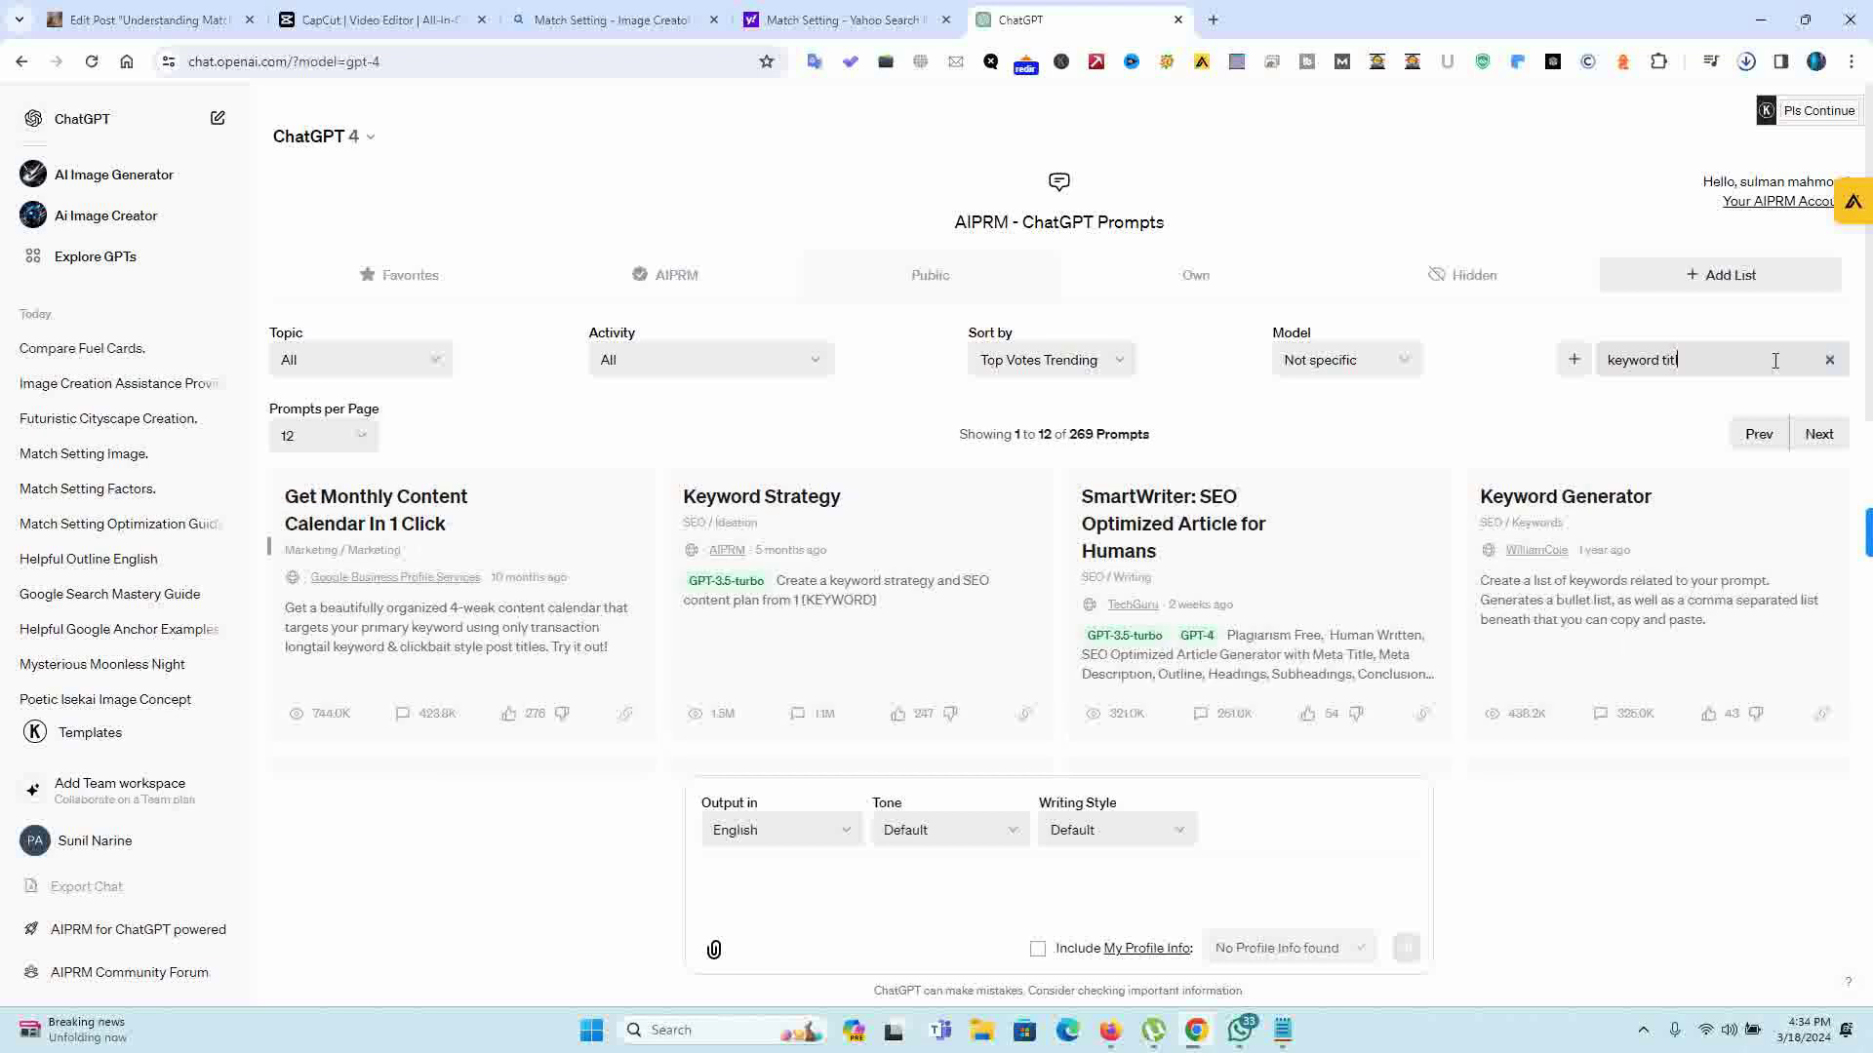
pyautogui.press('BackSpace')
pyautogui.press('BackSpace')
pyautogui.press('BackSpace')
pyautogui.press('BackSpace')
pyautogui.press('BackSpace')
pyautogui.press('BackSpace')
pyautogui.press('BackSpace')
pyautogui.press('BackSpace')
pyautogui.press('BackSpace')
pyautogui.press('BackSpace')
pyautogui.press('BackSpace')
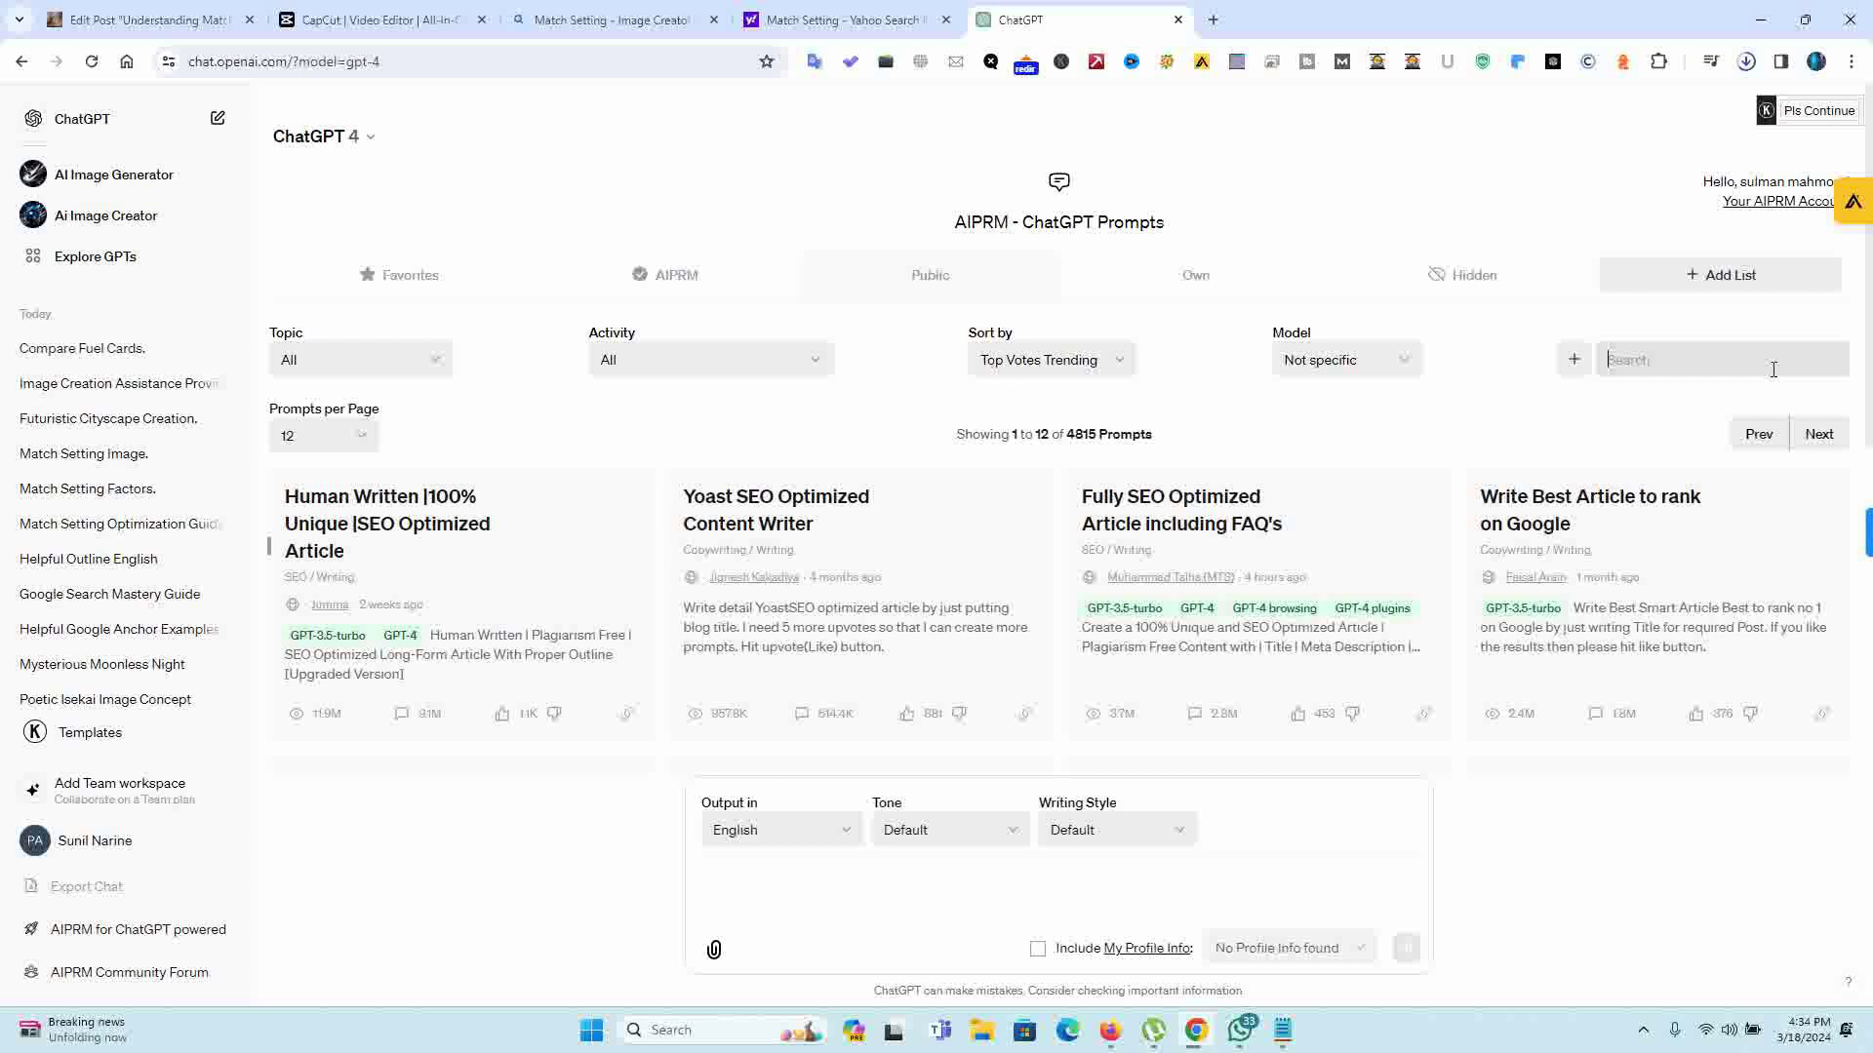
# Step: Search the AIPRM prompts for "write title" and run "Write Title To Generate Article" with the title "Match Setting"
pyautogui.write('write title')
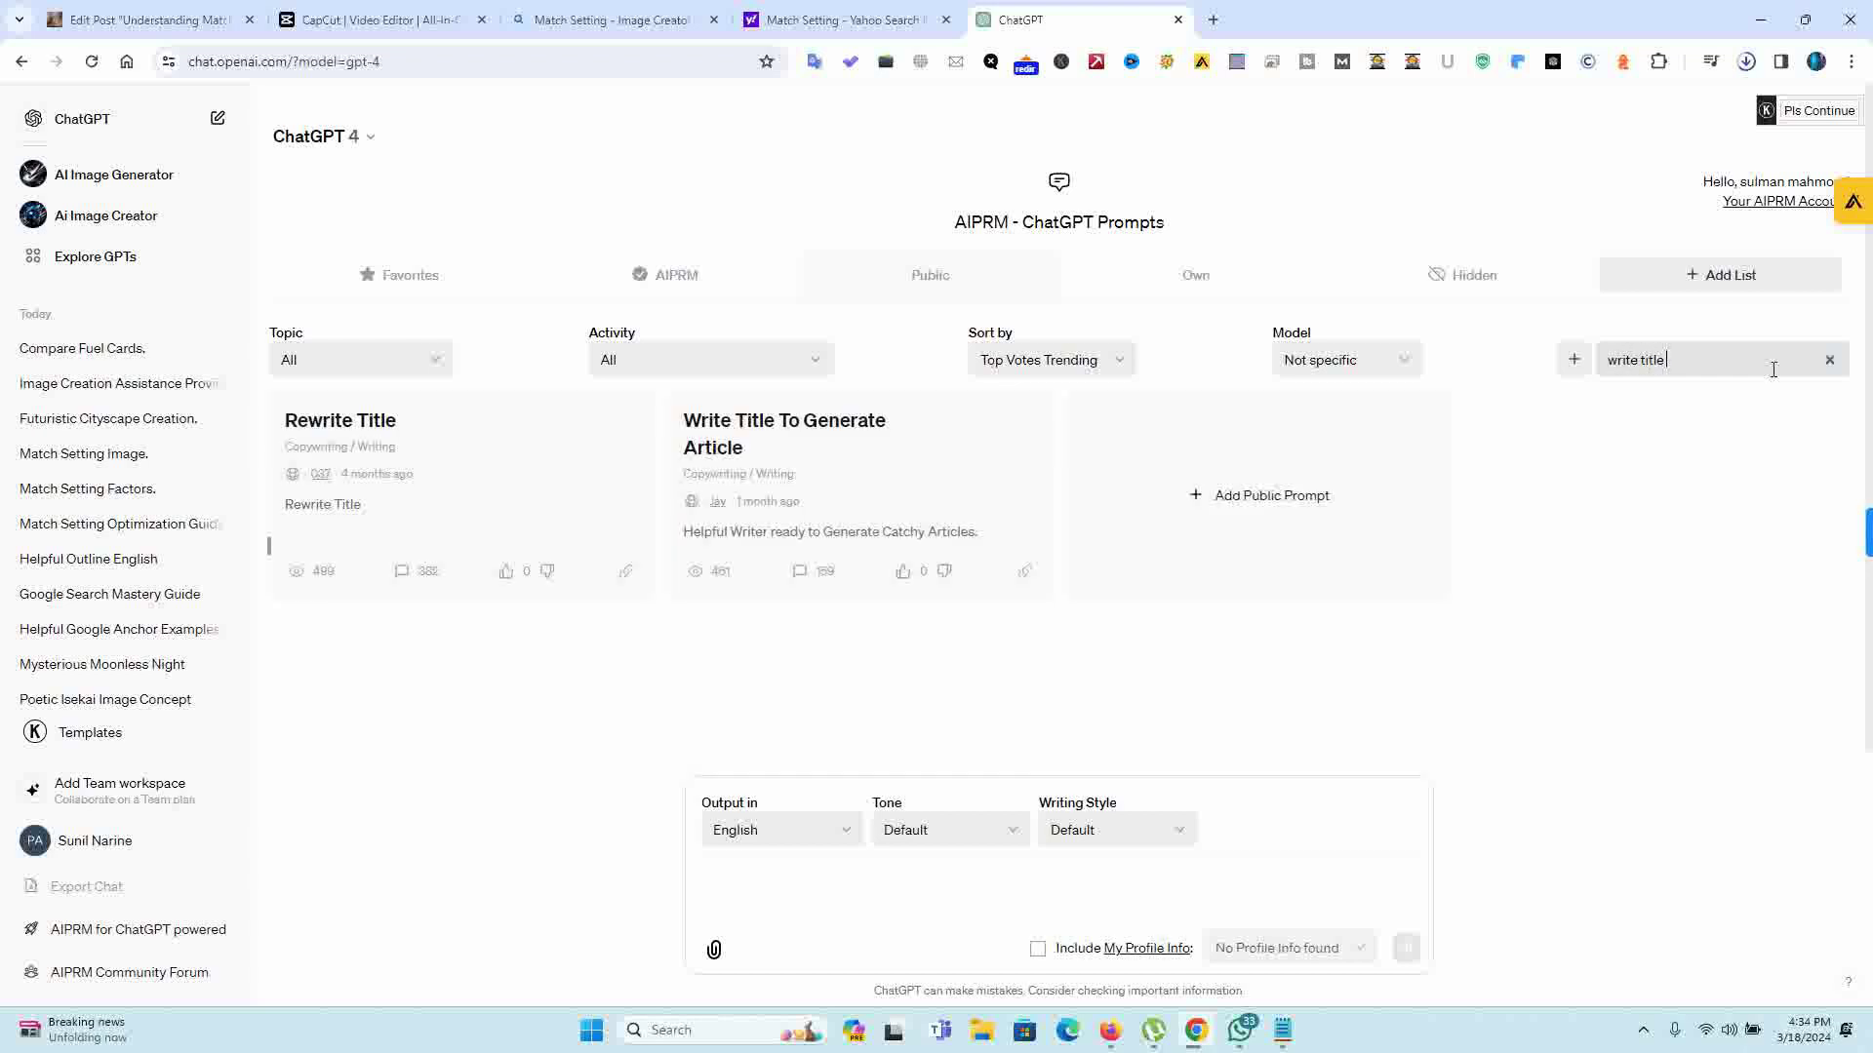
pyautogui.click(829, 445)
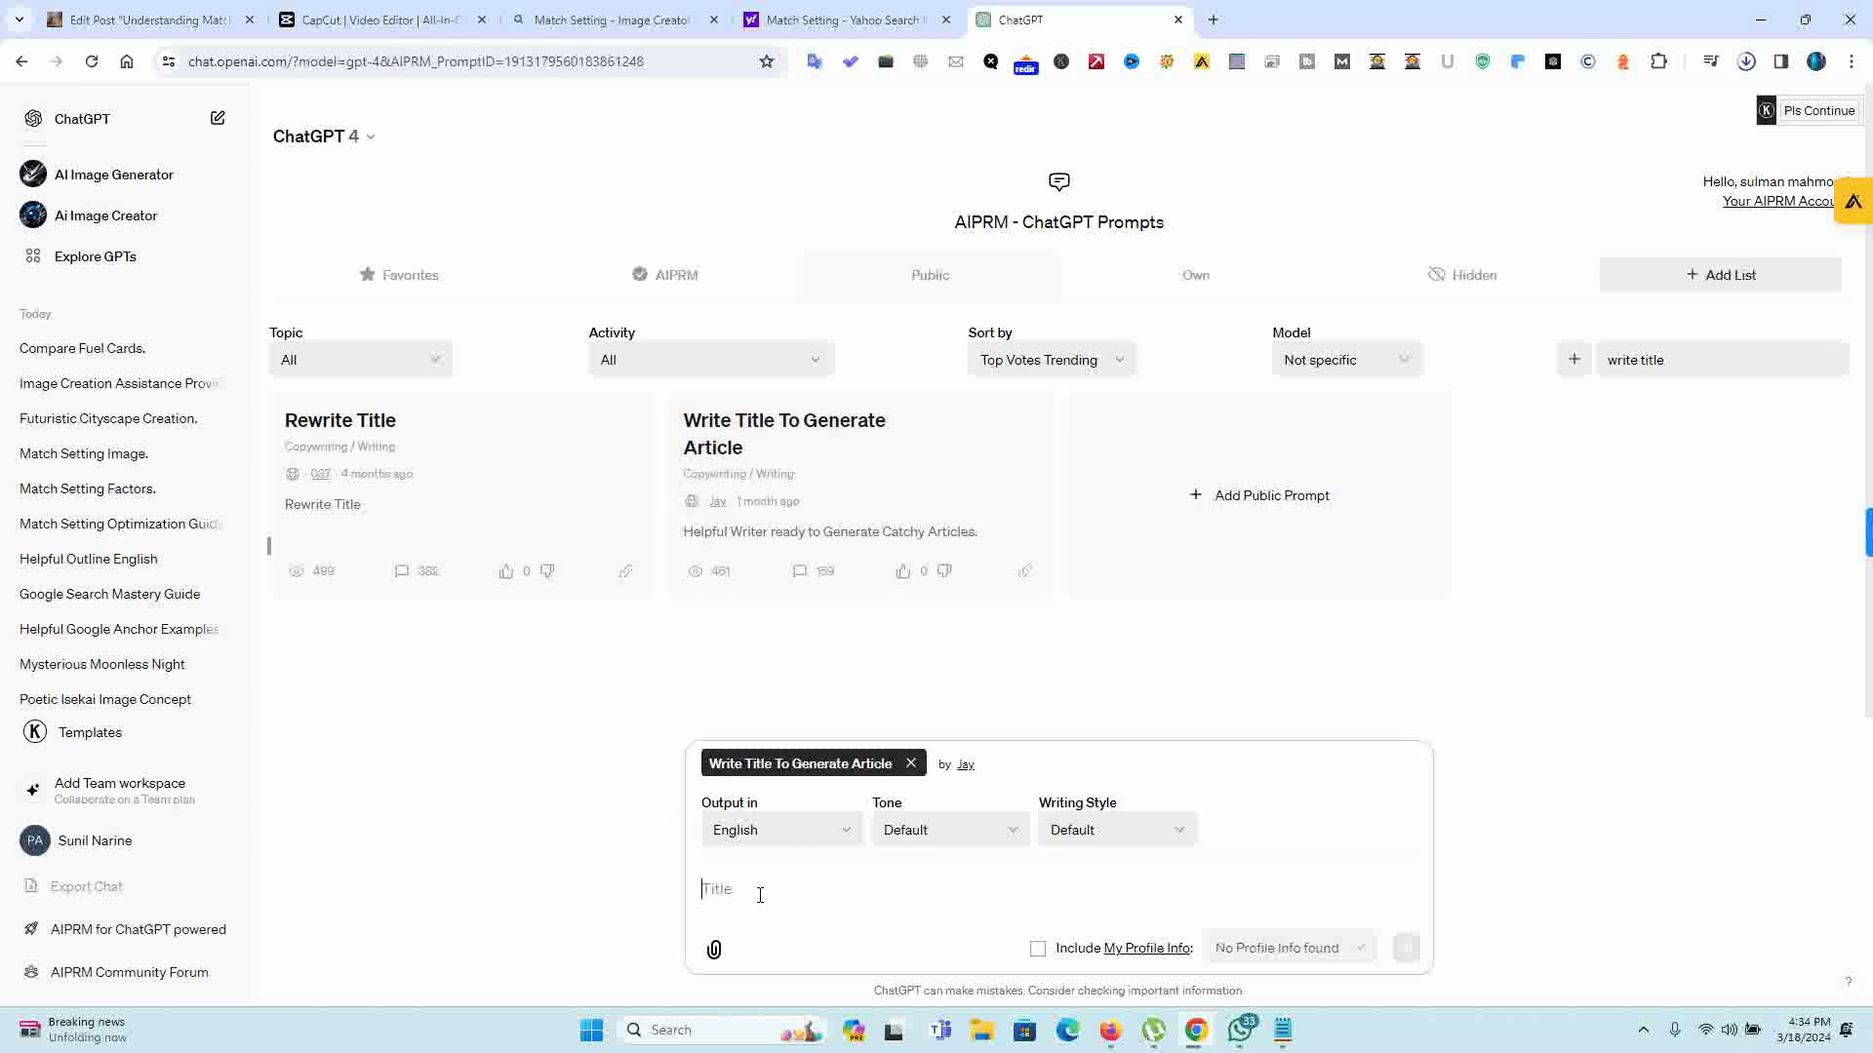
pyautogui.hotkey('ctrl', 'v')
pyautogui.click(1406, 950)
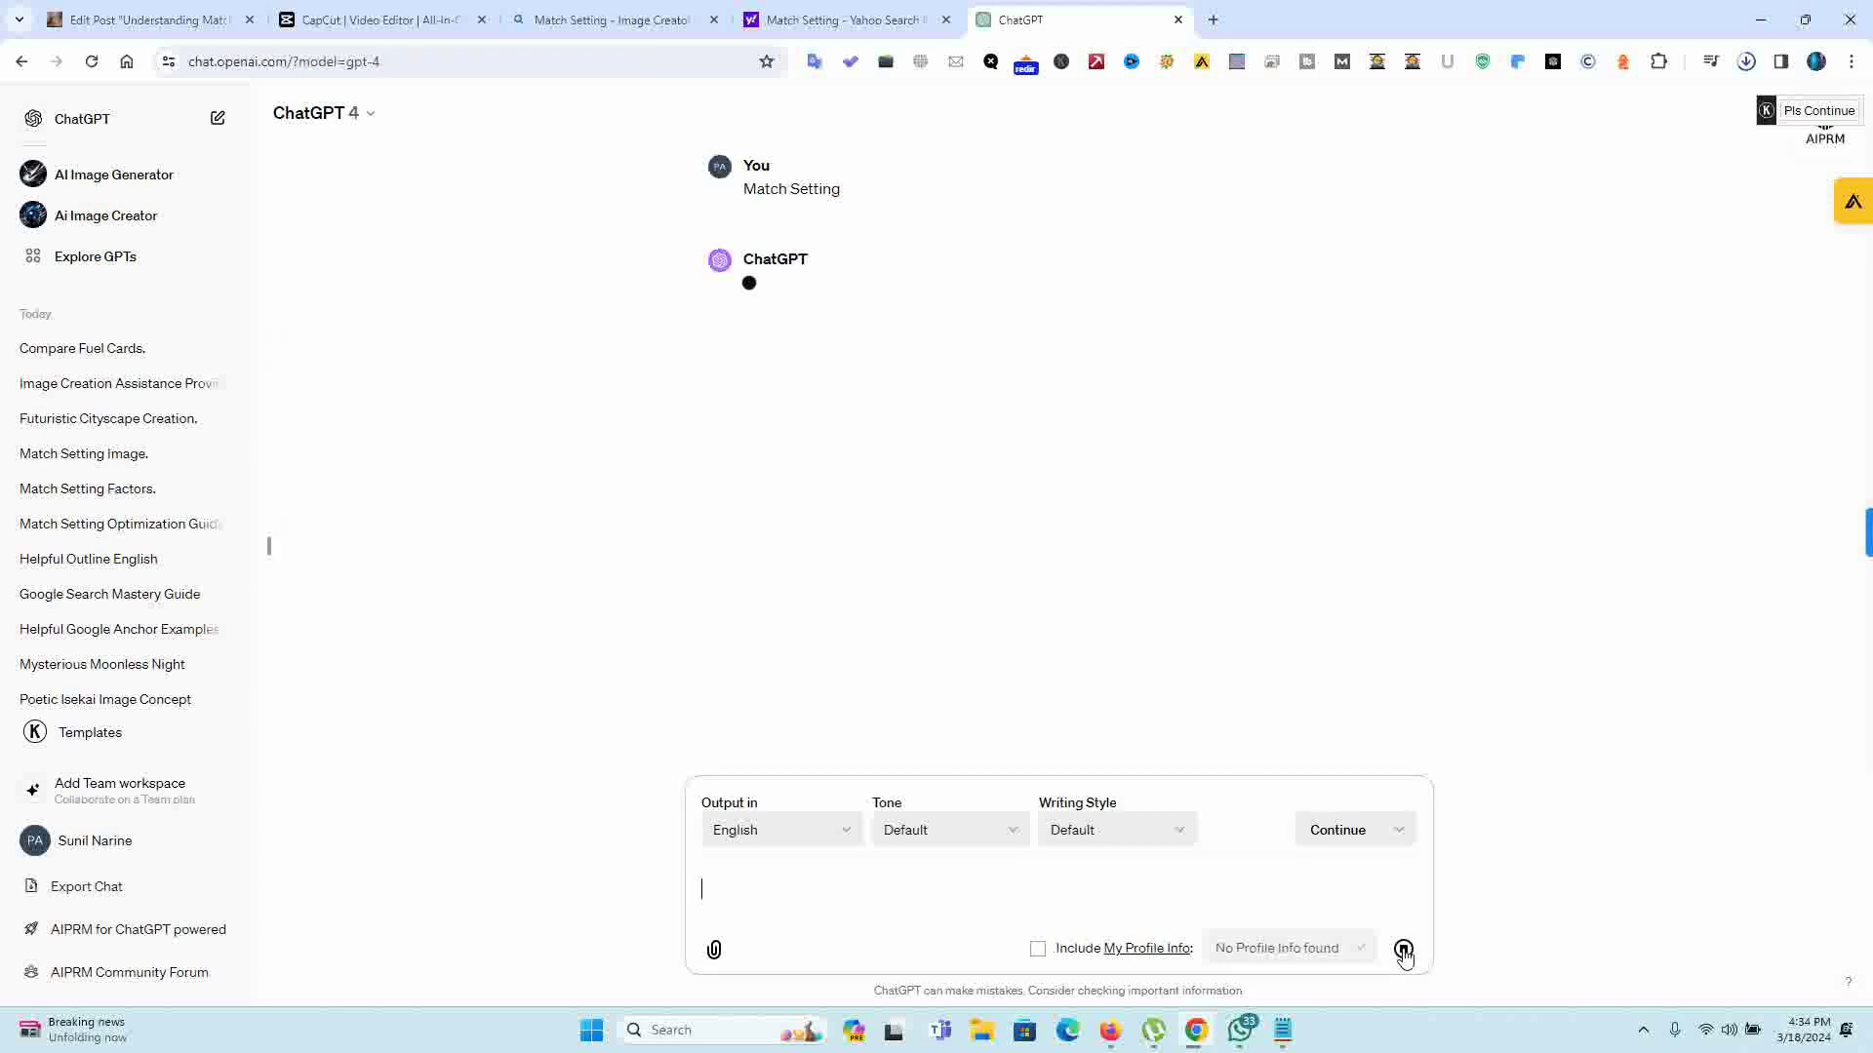
pyautogui.click(1359, 310)
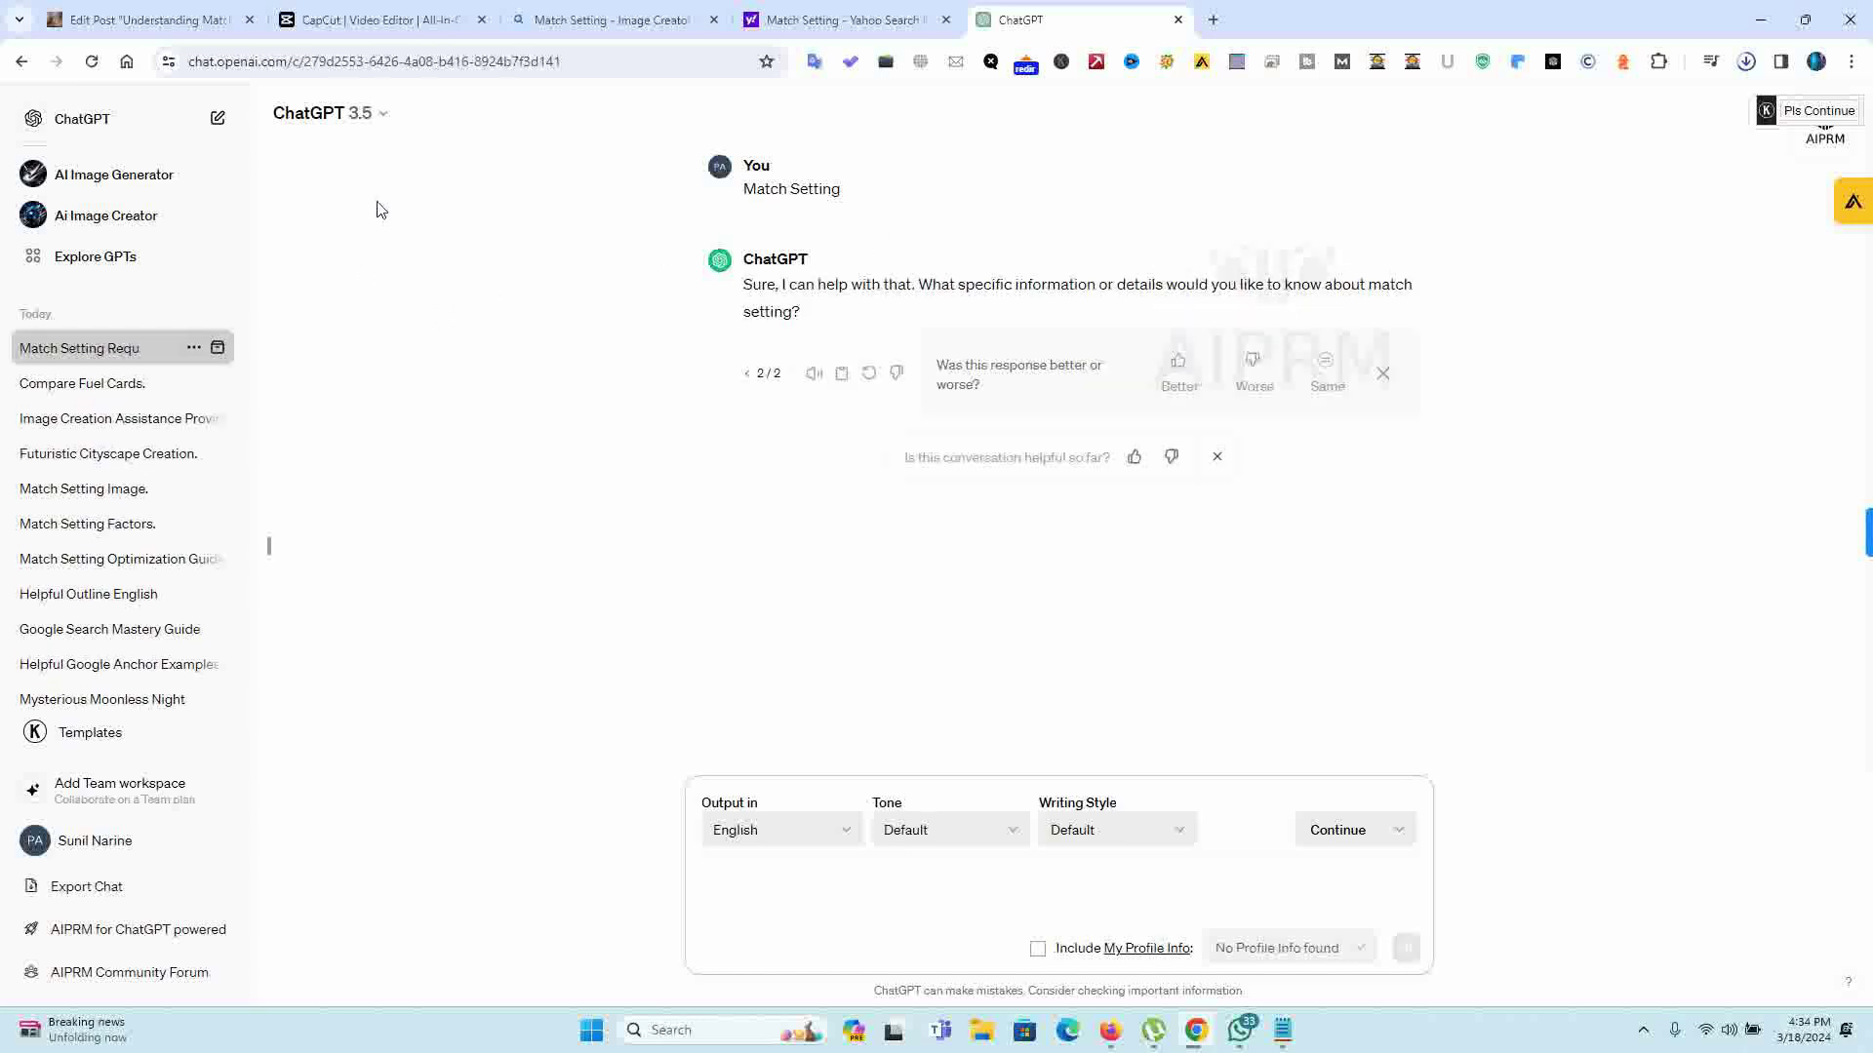
# Step: Start a GPT-3.5 chat and send "write title for this keyword Match Setting and use one number in the title"
pyautogui.click(332, 125)
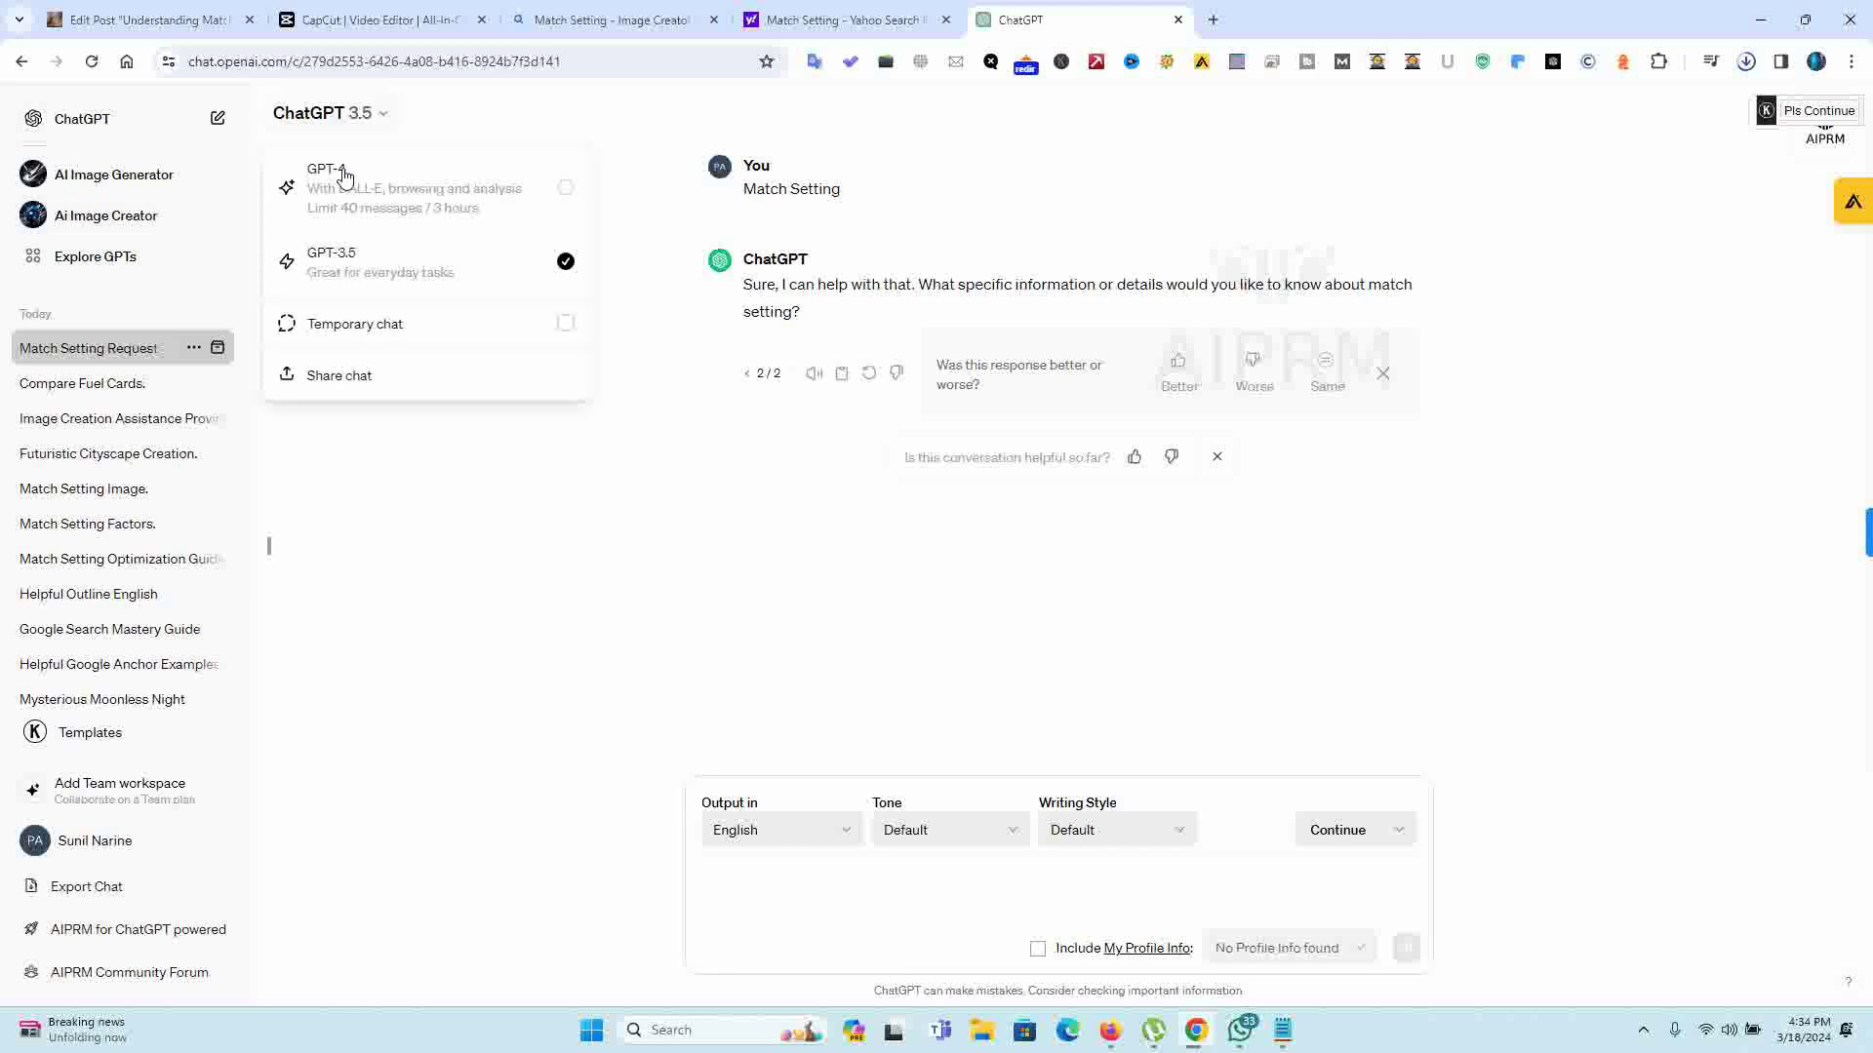
pyautogui.click(361, 259)
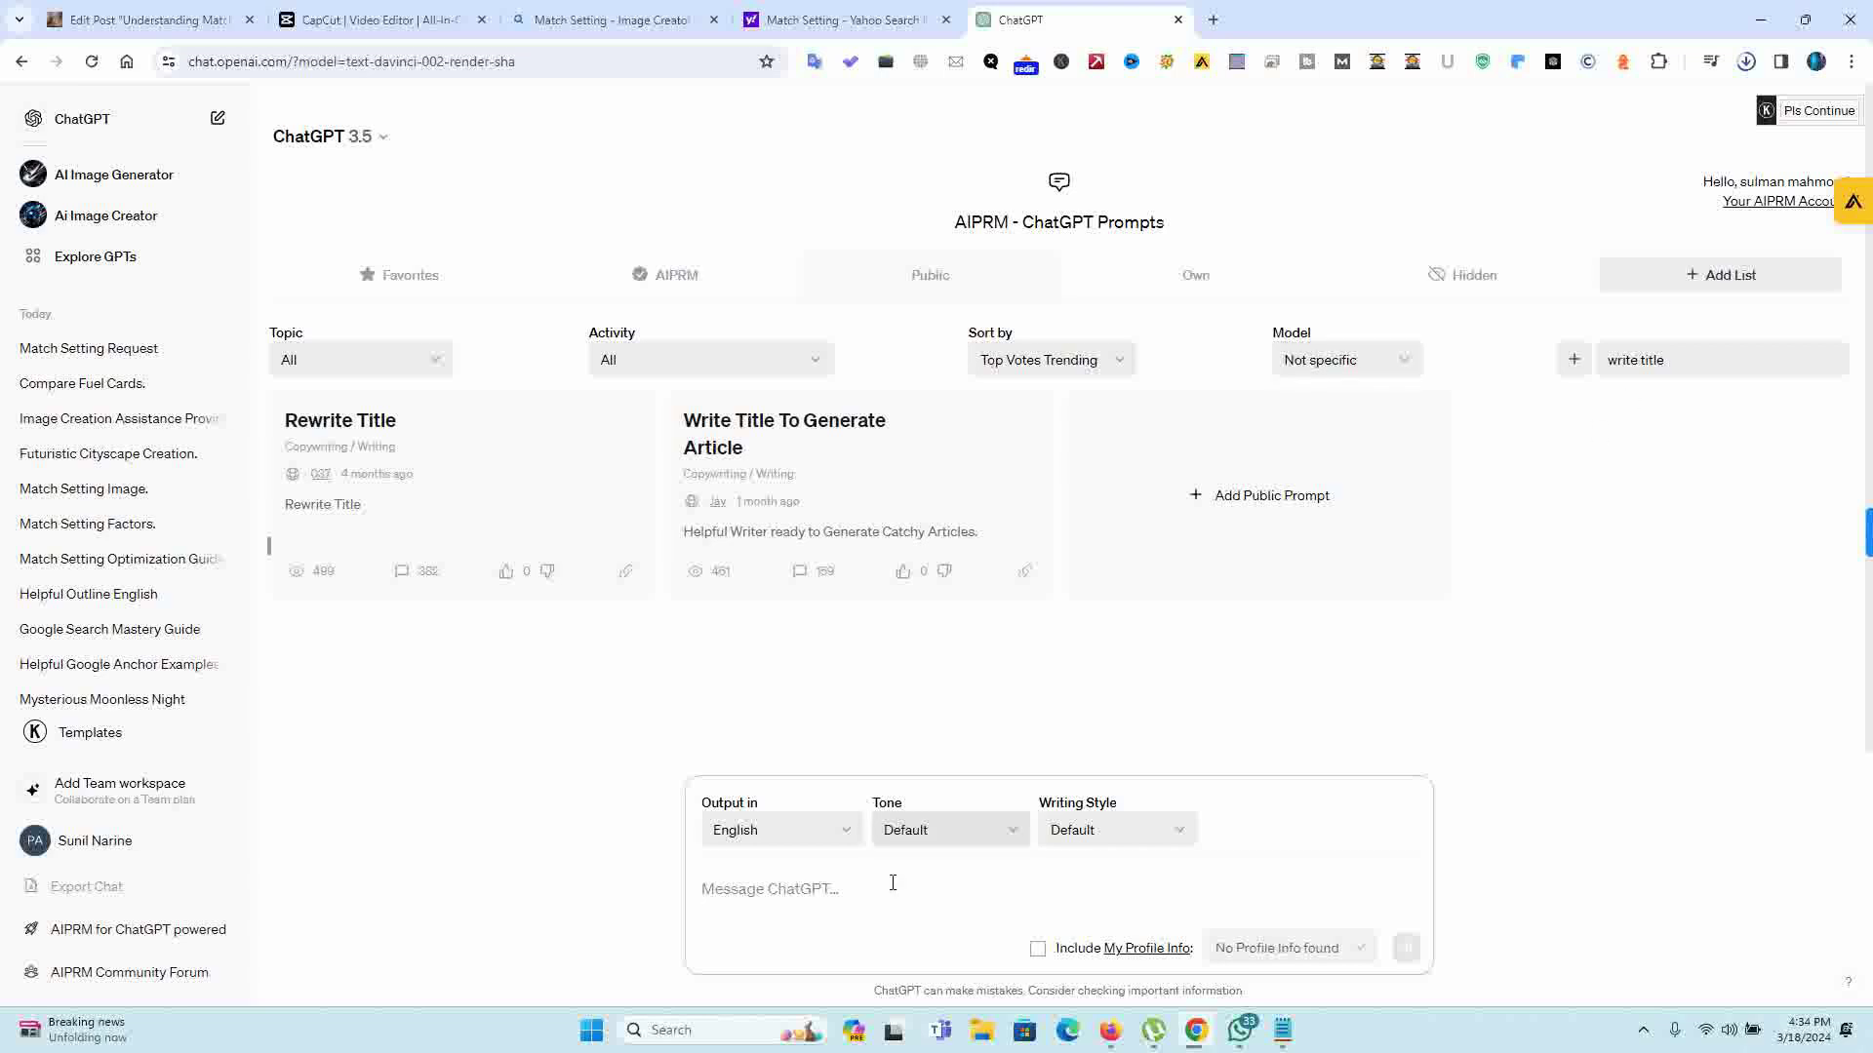
pyautogui.write('write')
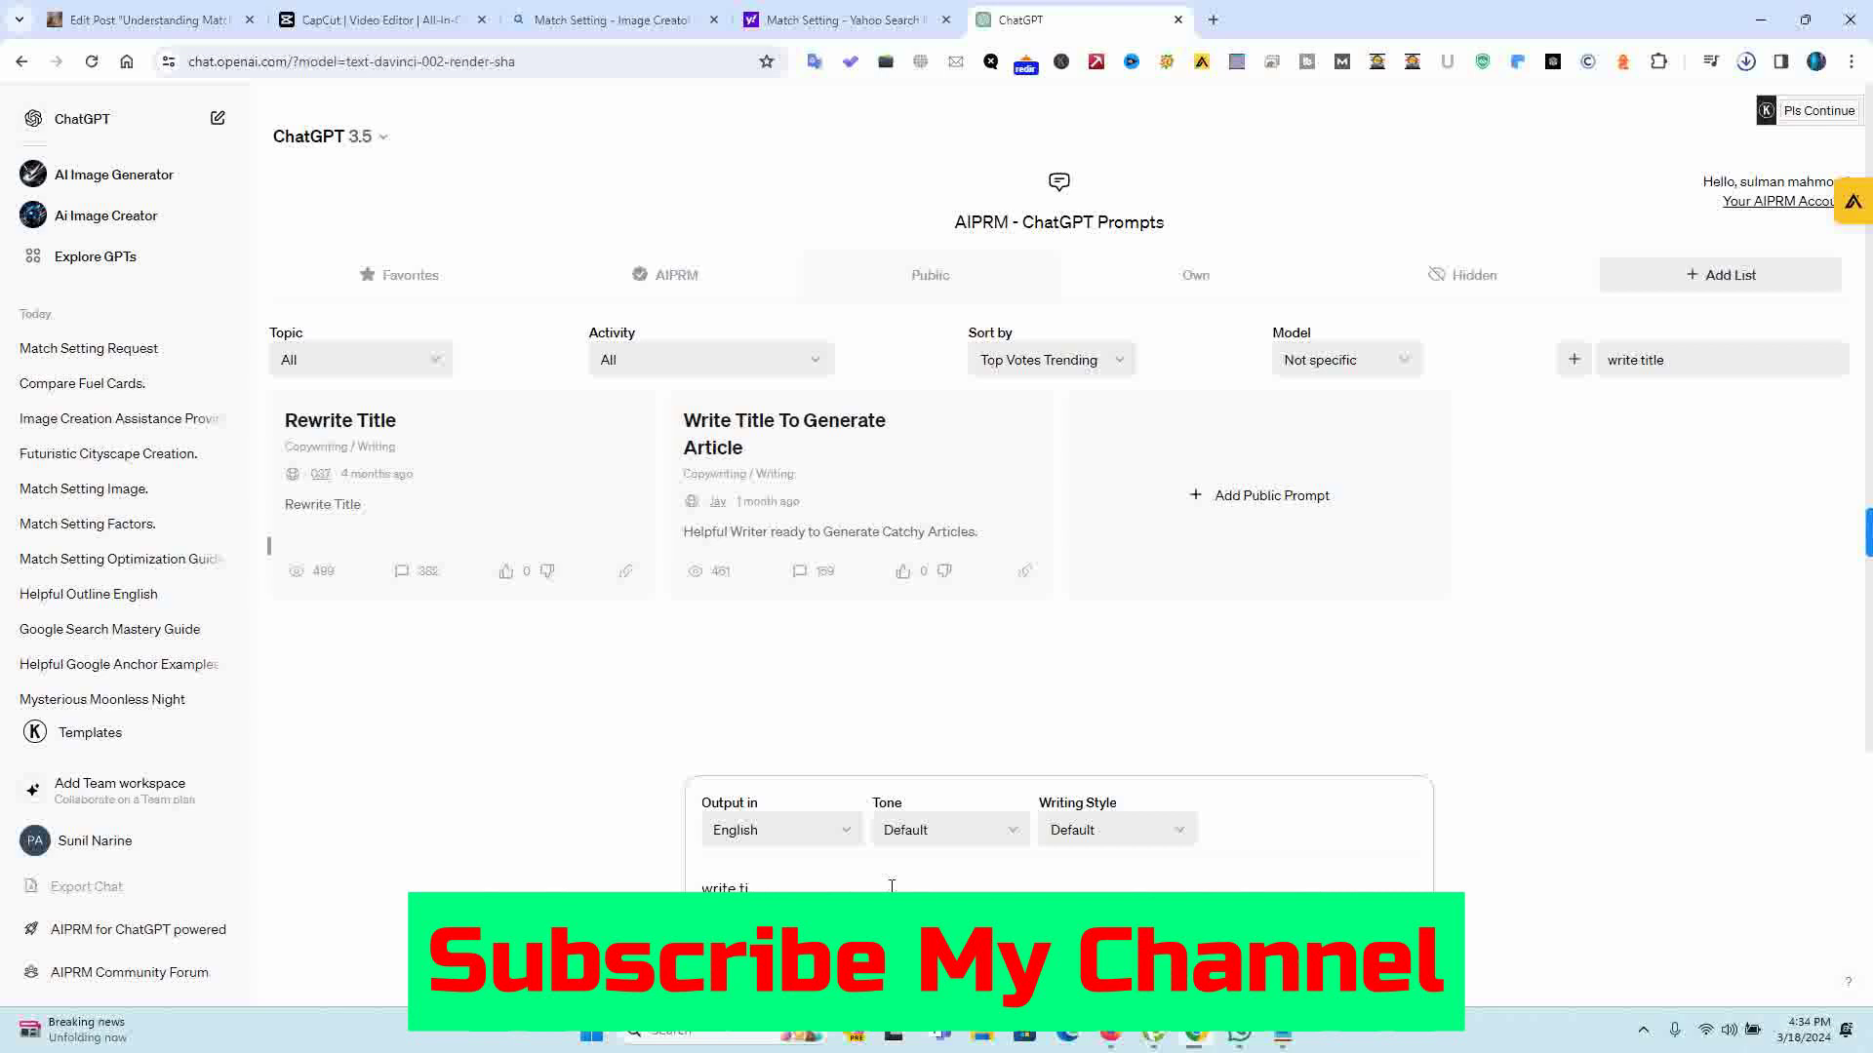
pyautogui.write('title for this keywod')
pyautogui.press('BackSpace')
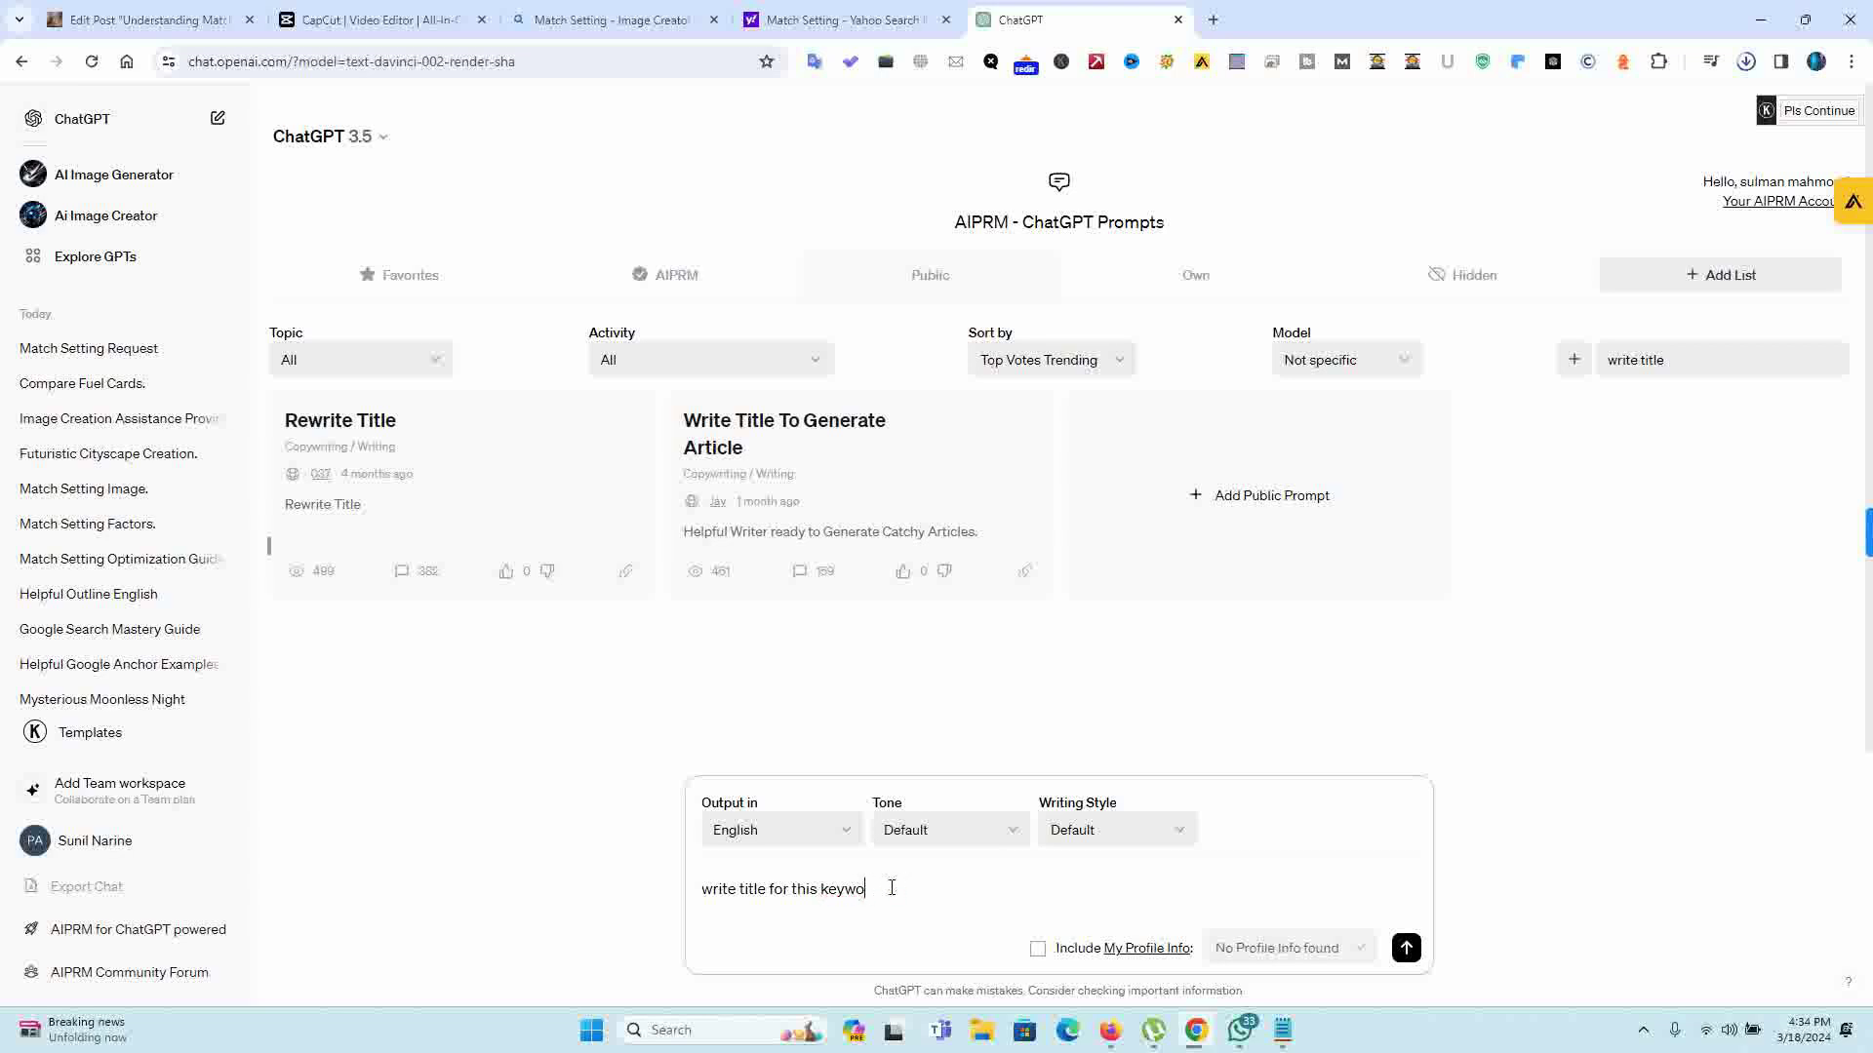
pyautogui.write('ord')
pyautogui.write('Match Setting')
pyautogui.write('and use nu')
pyautogui.press('BackSpace')
pyautogui.press('BackSpace')
pyautogui.write('n')
pyautogui.press('BackSpace')
pyautogui.write('one number in the title')
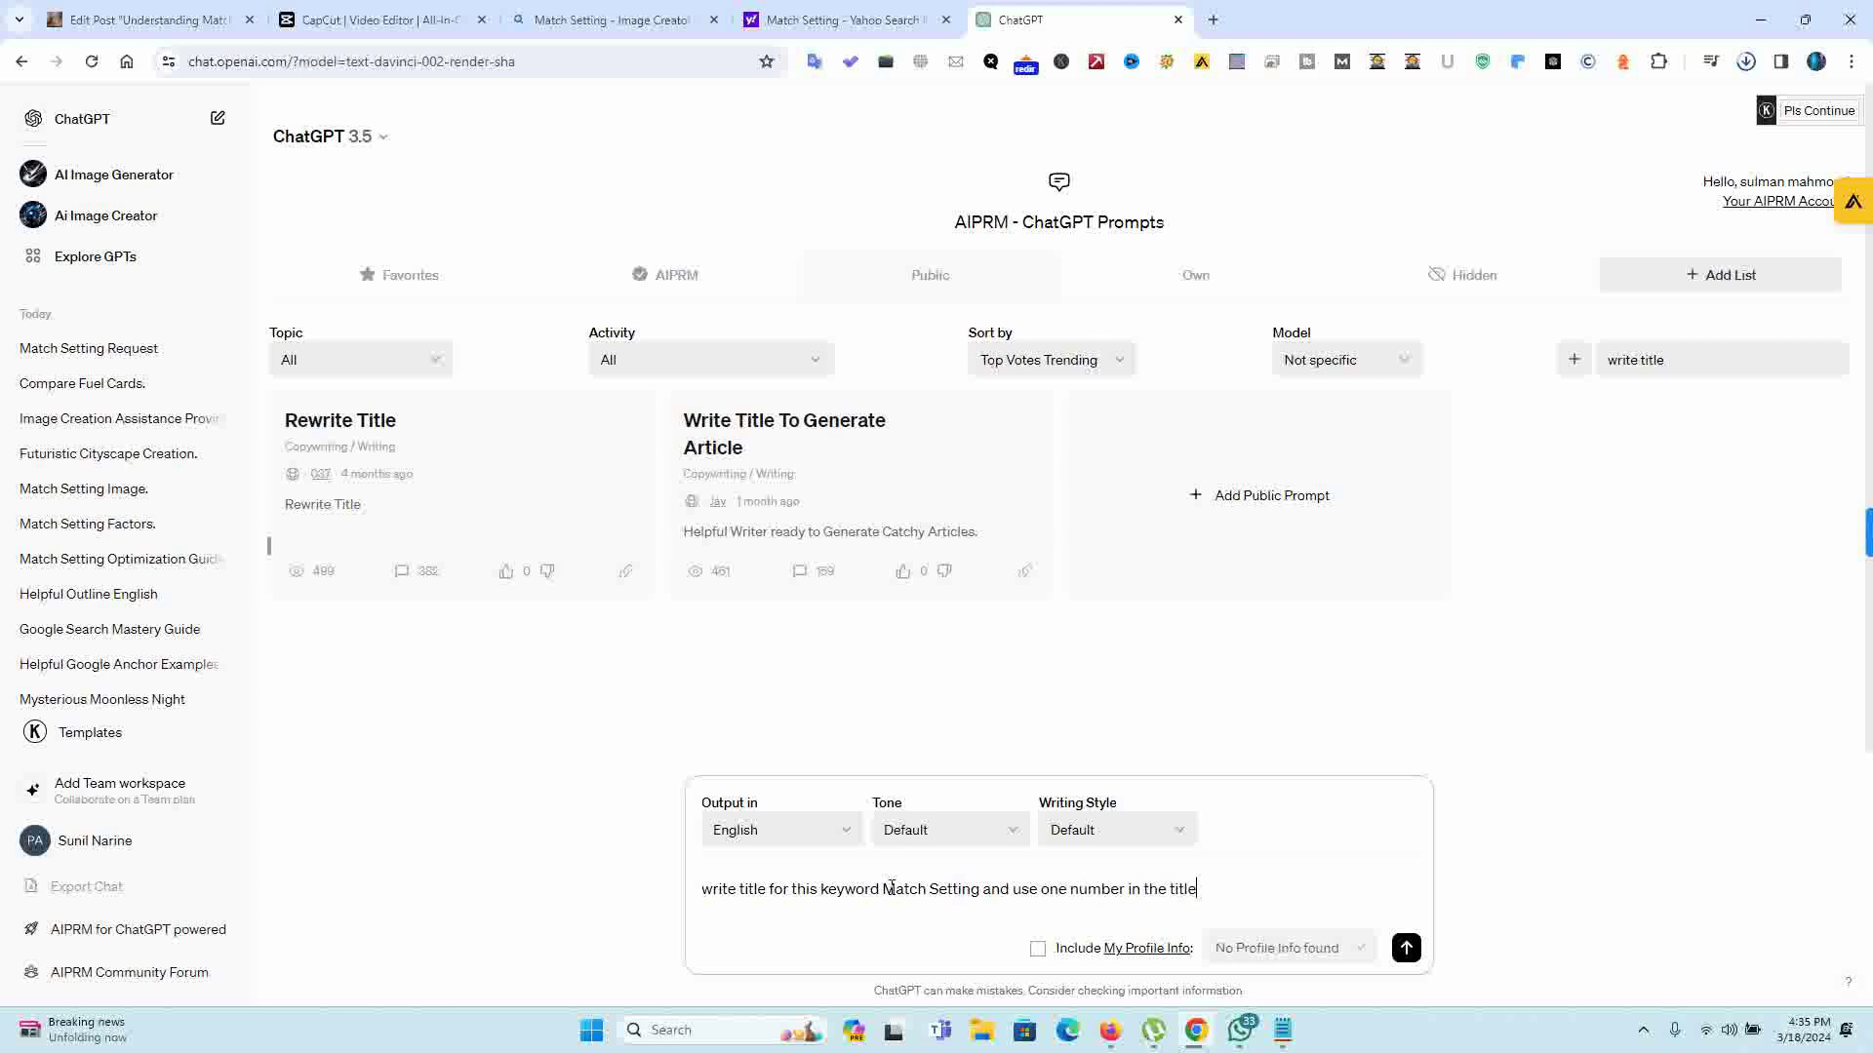
pyautogui.press('Return')
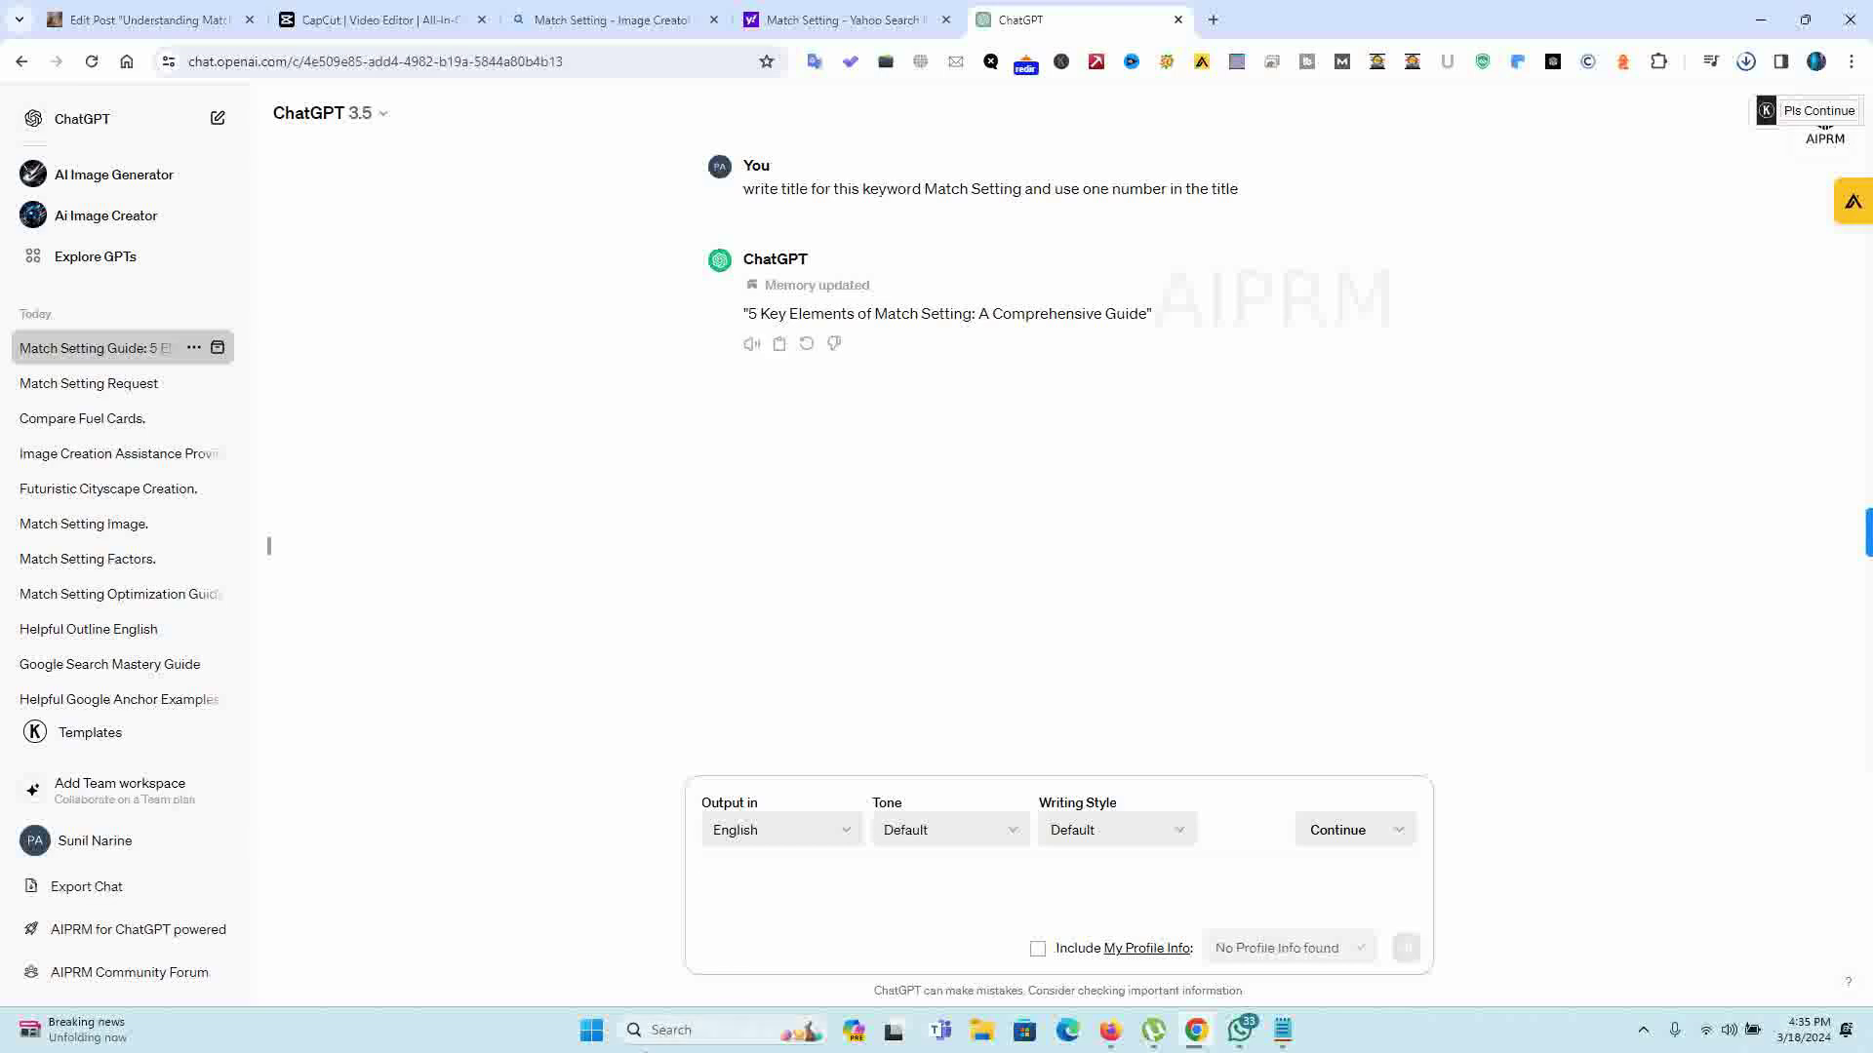
# Step: Copy the suggested title "5 Key Elements of Match Setting: A Comprehensive Guide" from ChatGPT and return to the WordPress post editor
pyautogui.doubleClick(1015, 312)
pyautogui.tripleClick(1015, 312)
pyautogui.hotkey('ctrl', 'c')
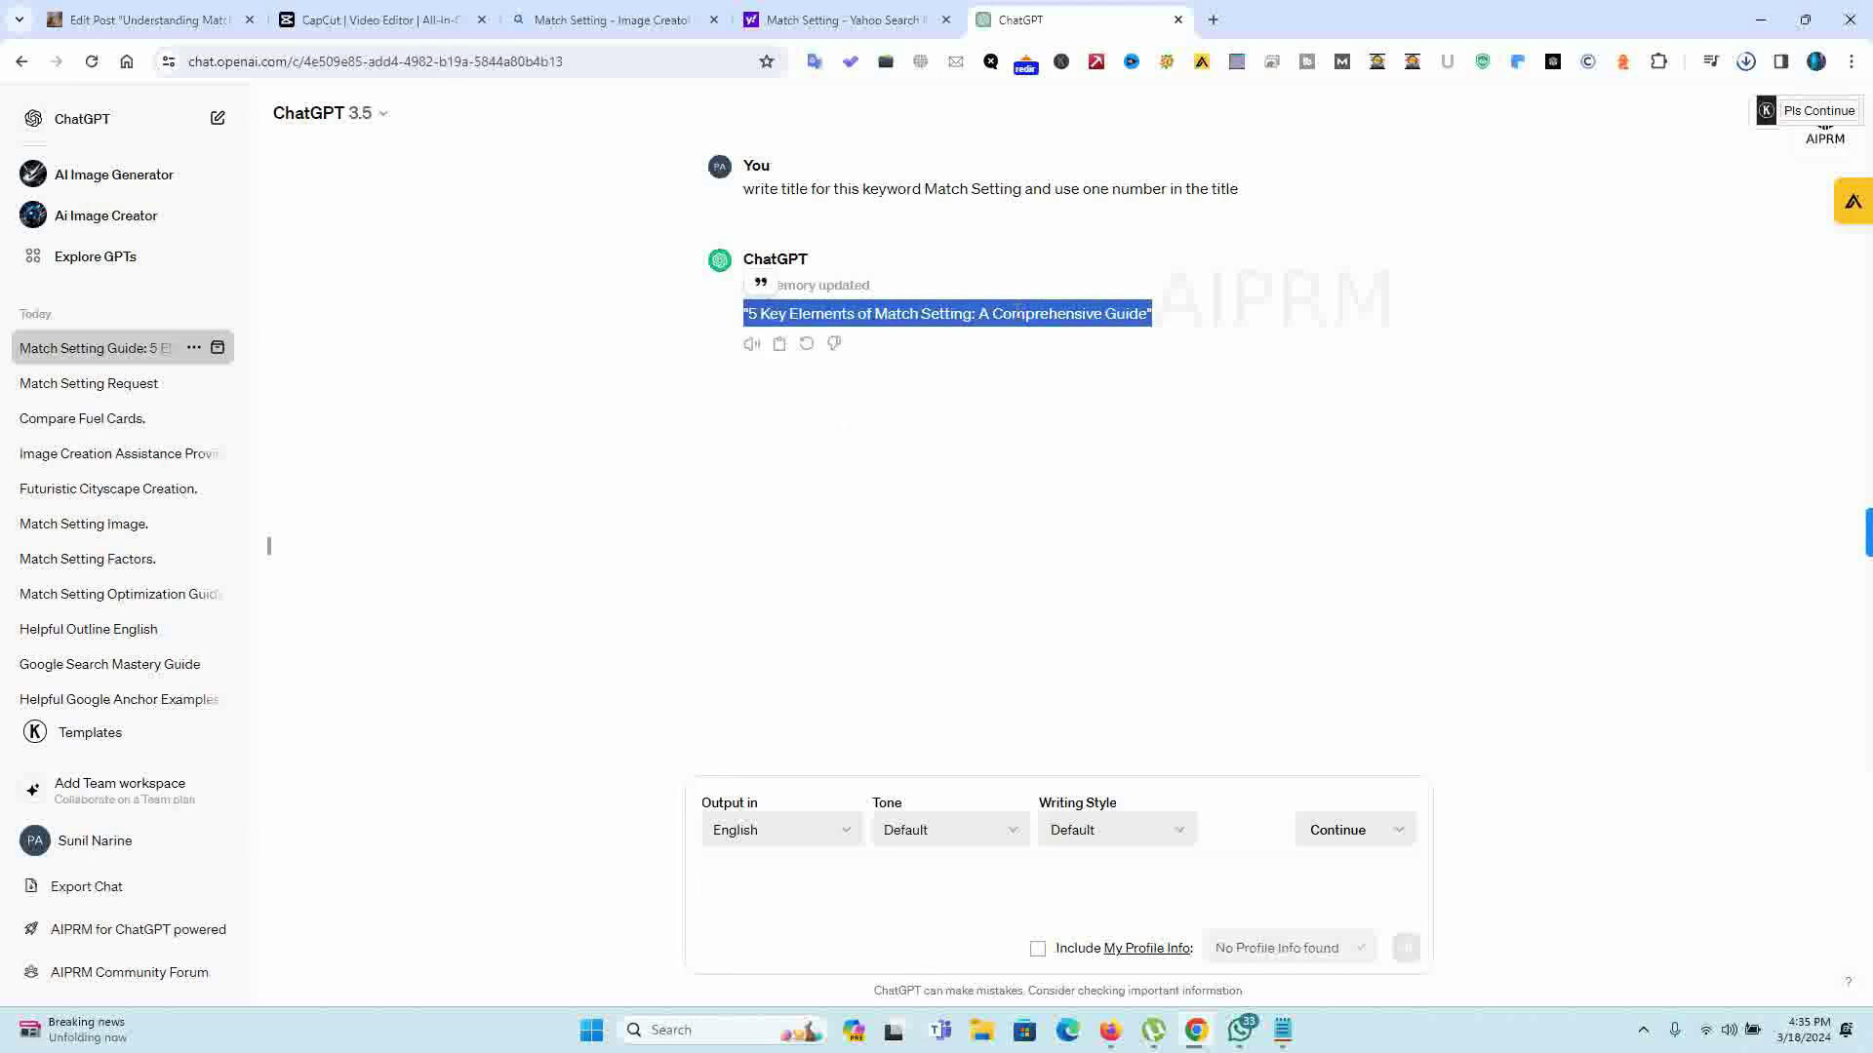
pyautogui.click(1110, 1030)
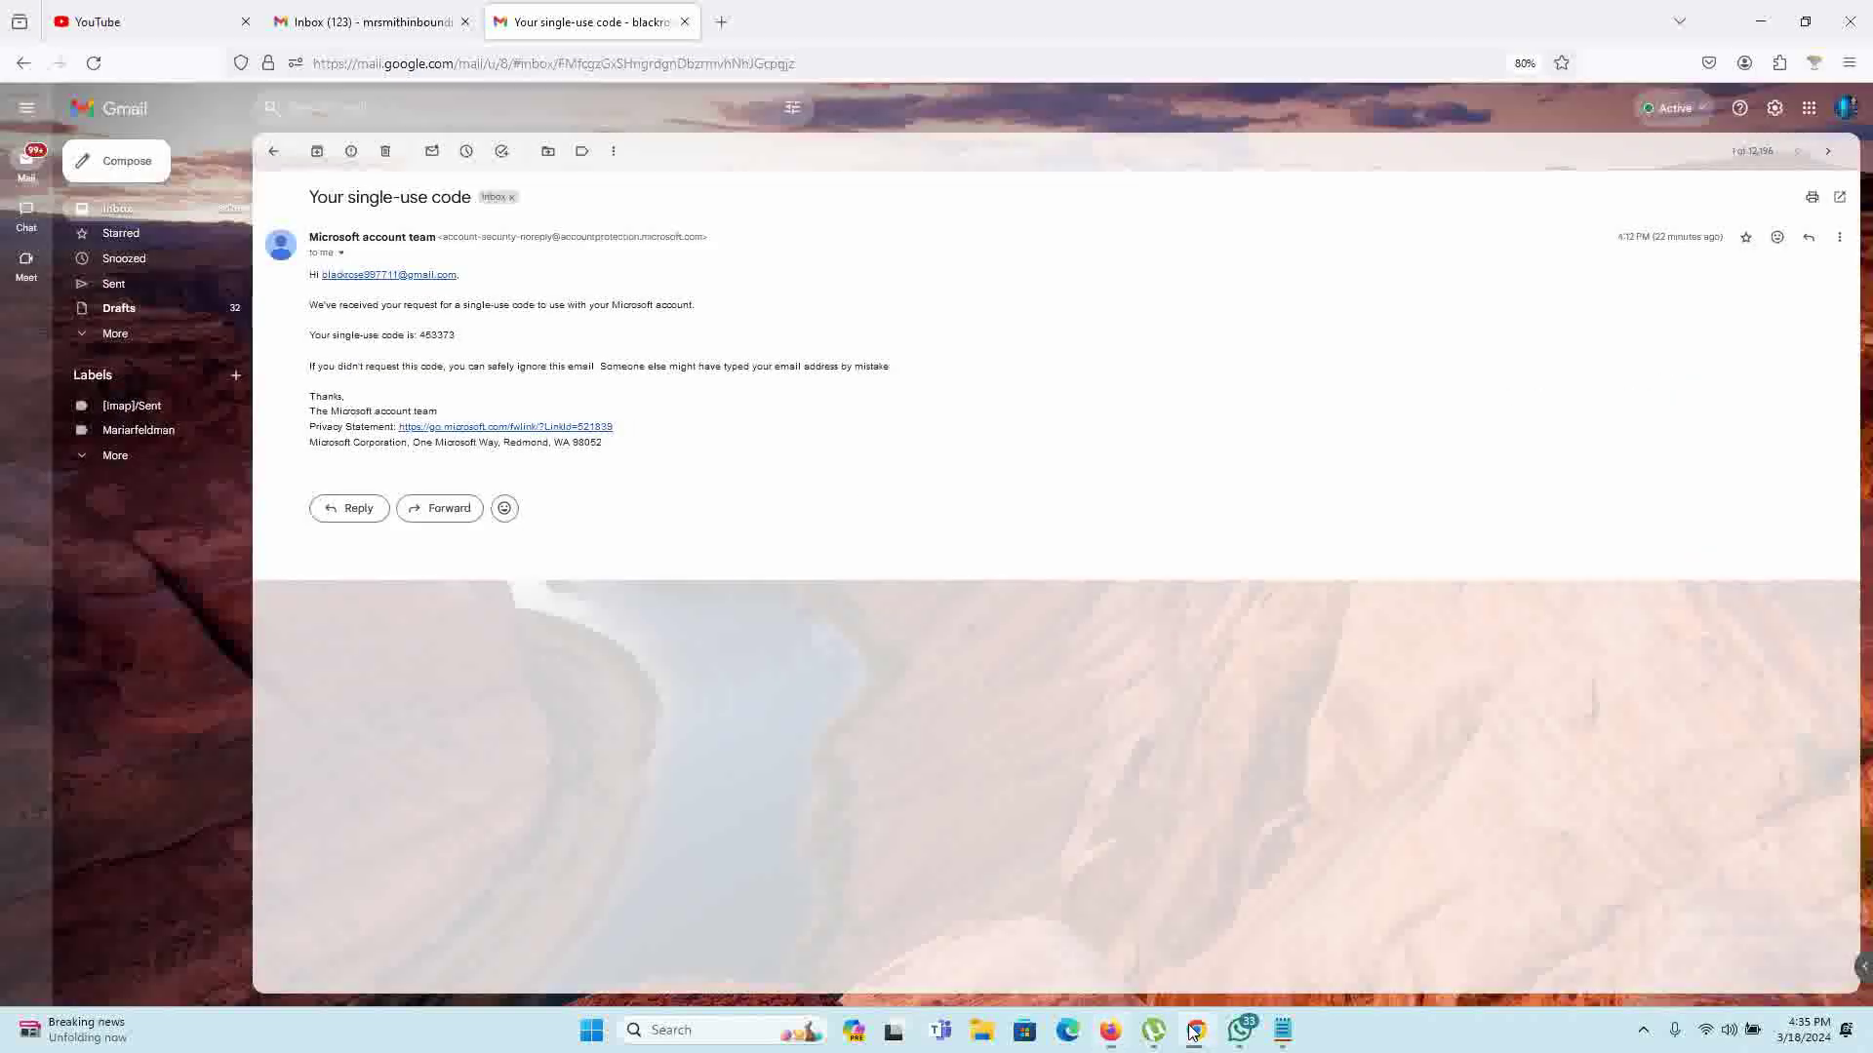
pyautogui.click(1196, 1030)
pyautogui.click(147, 20)
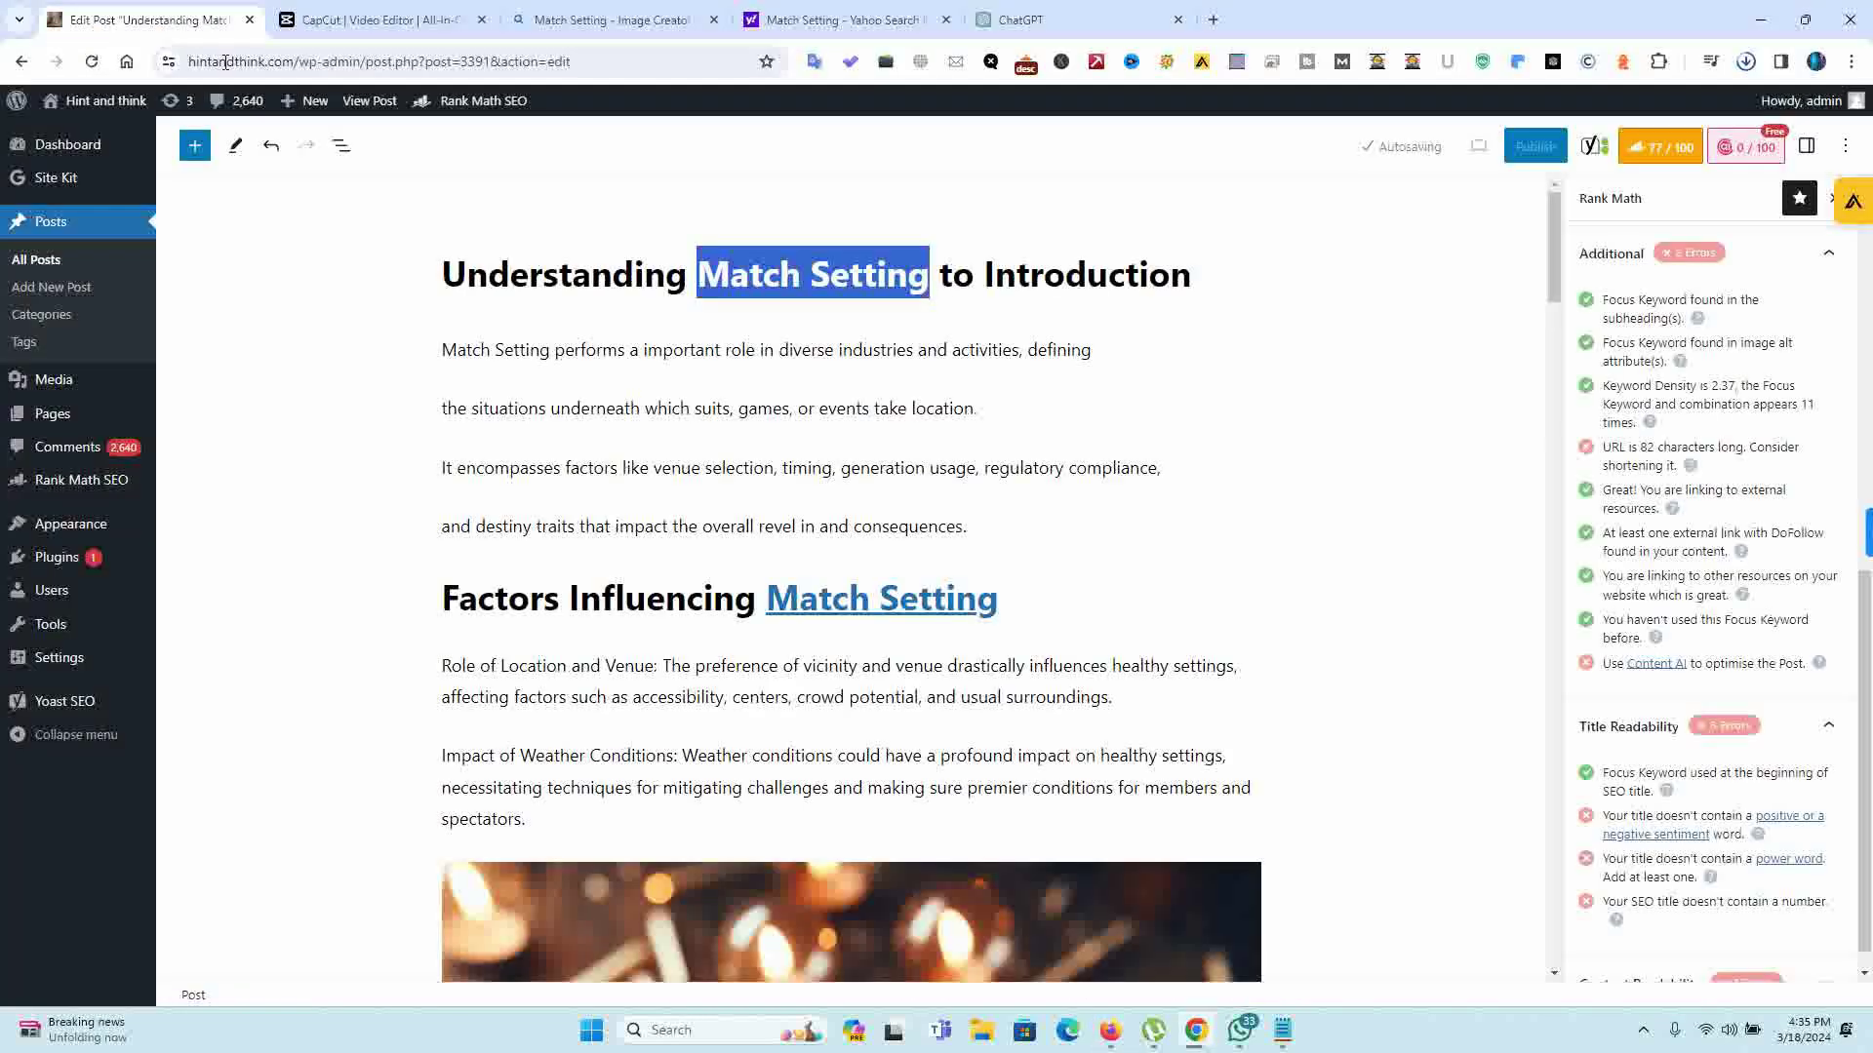
# Step: Try to paste the copied title over the existing post title, and undo the pastes
pyautogui.tripleClick(593, 279)
pyautogui.hotkey('ctrl', 'v')
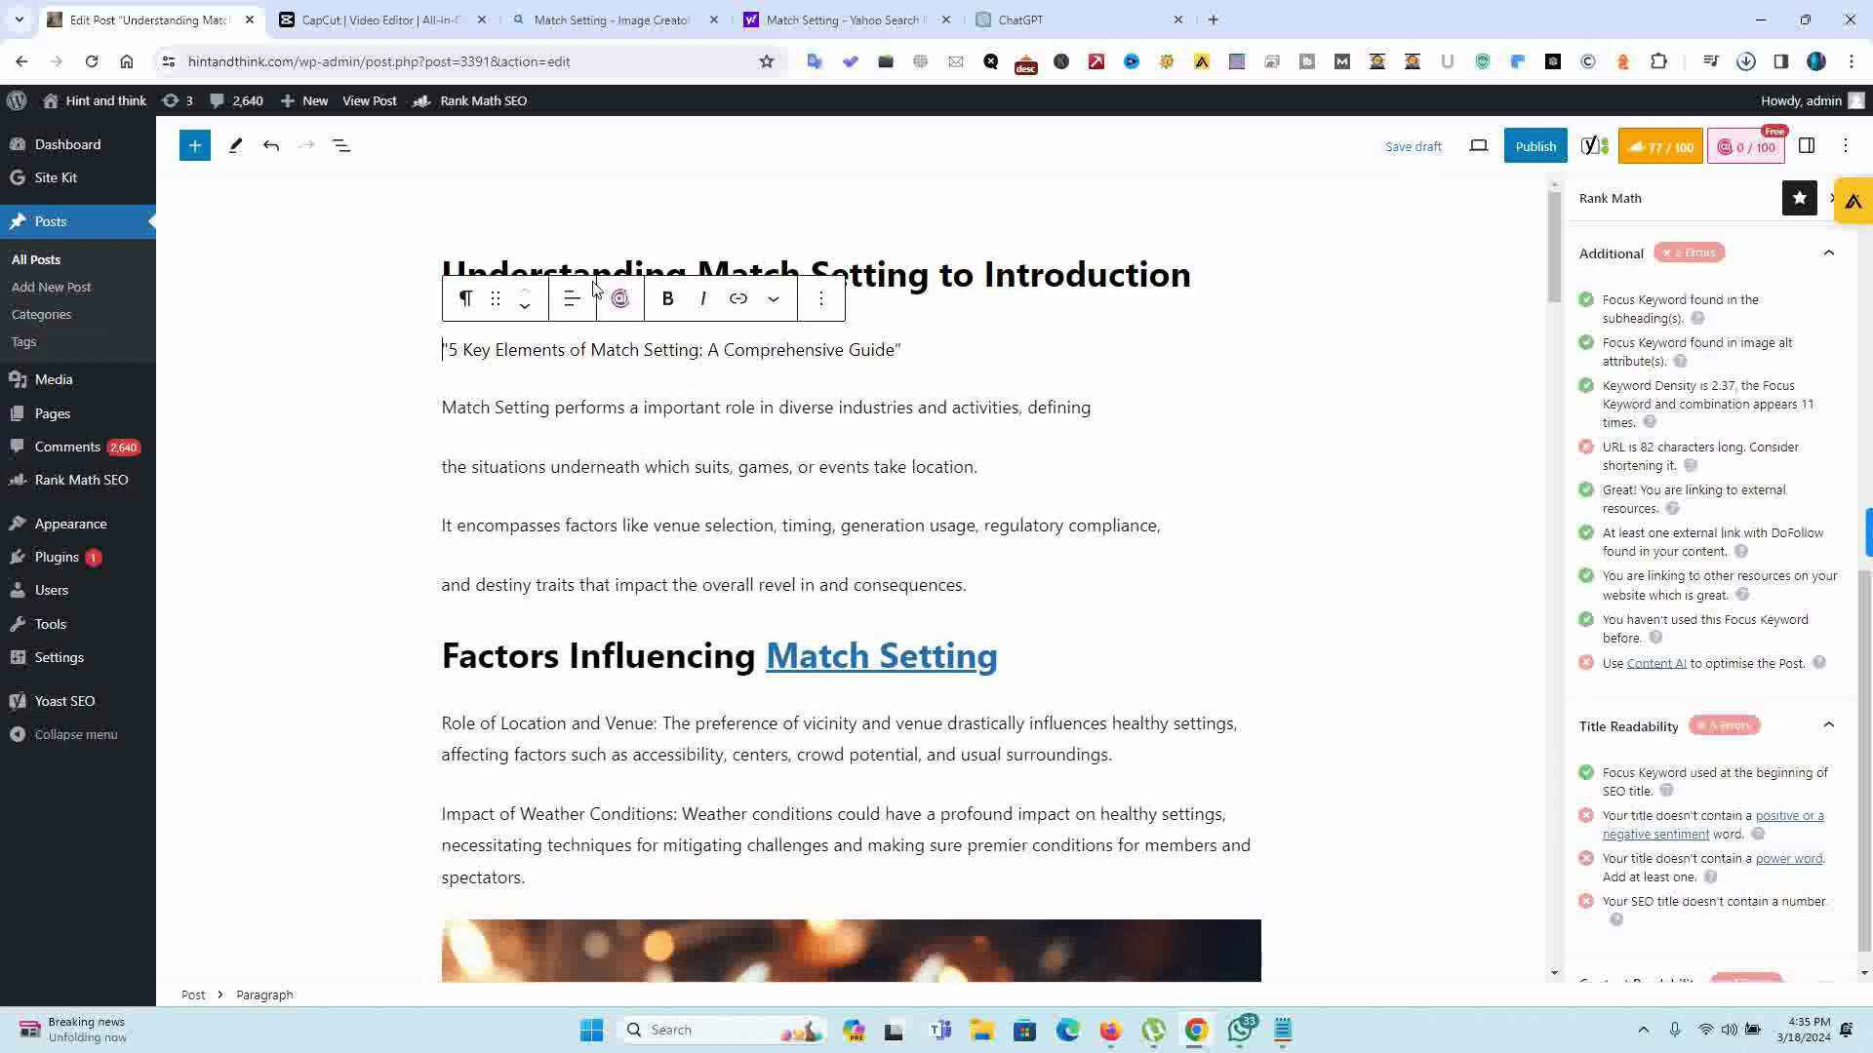
pyautogui.tripleClick(1138, 280)
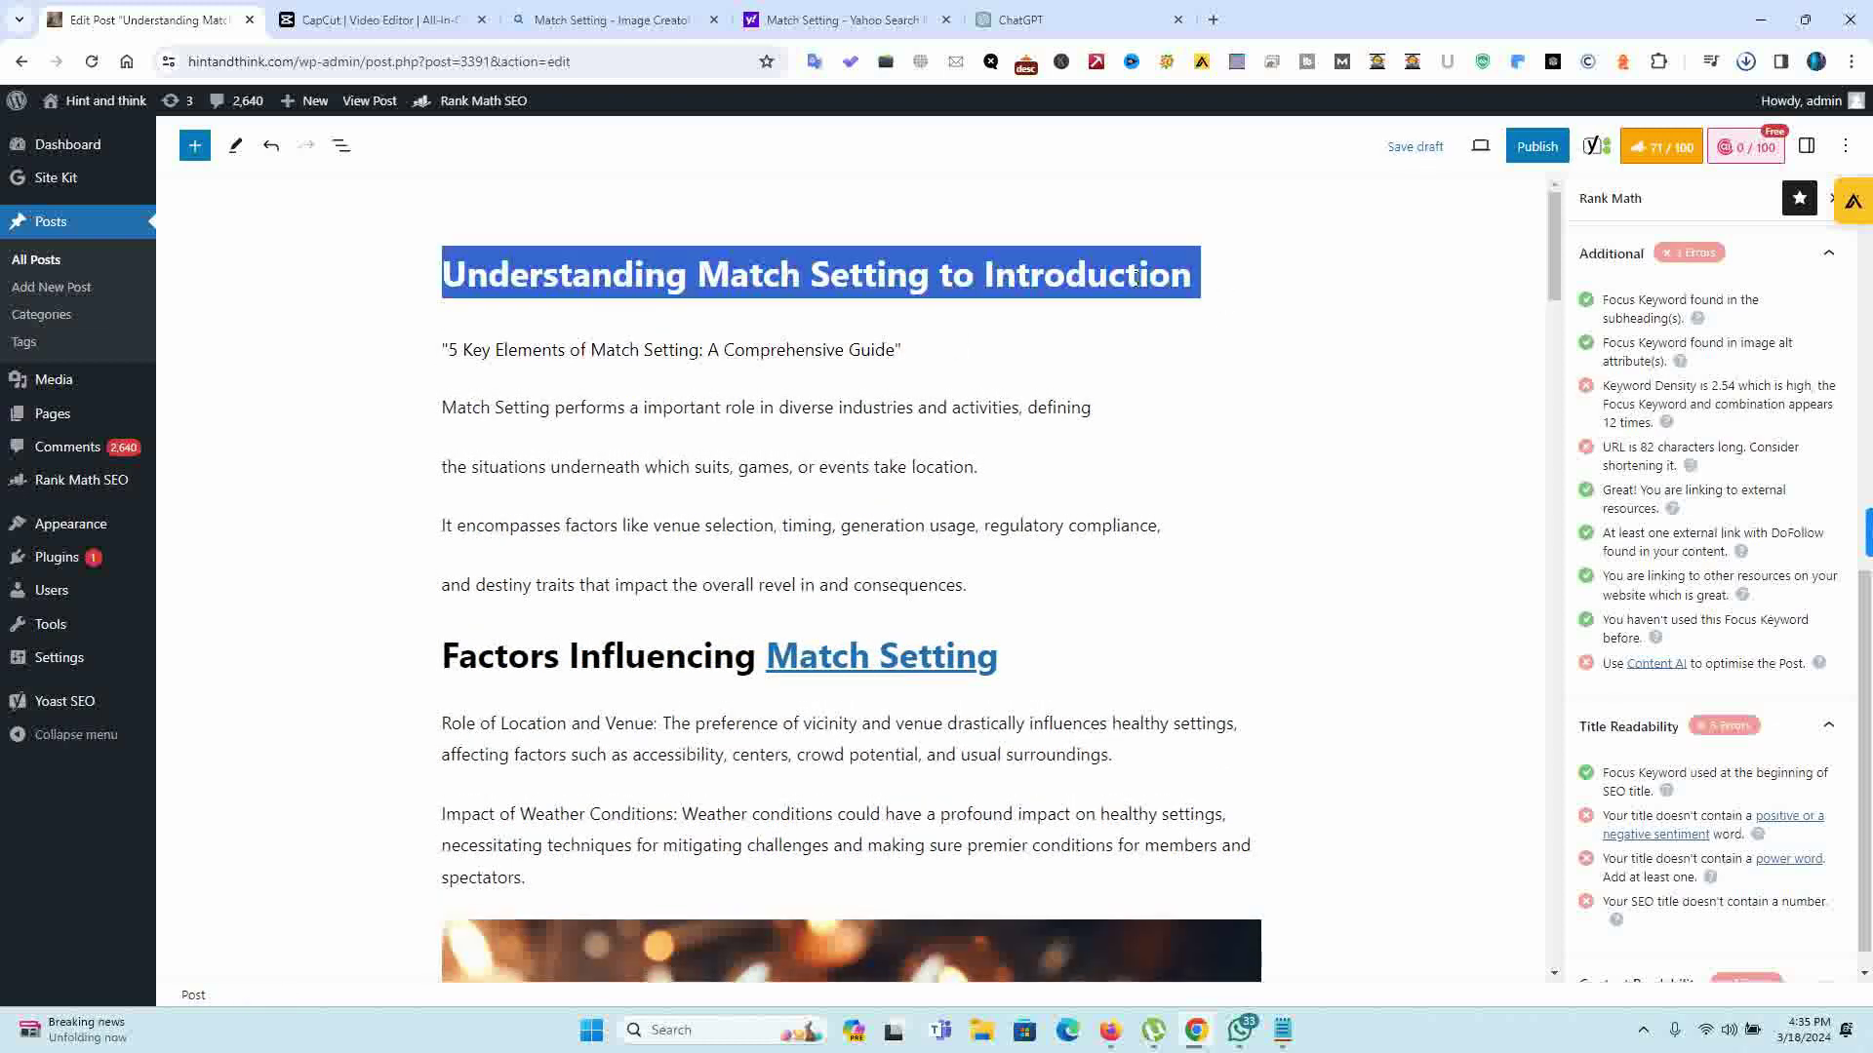
pyautogui.hotkey('ctrl', 'v')
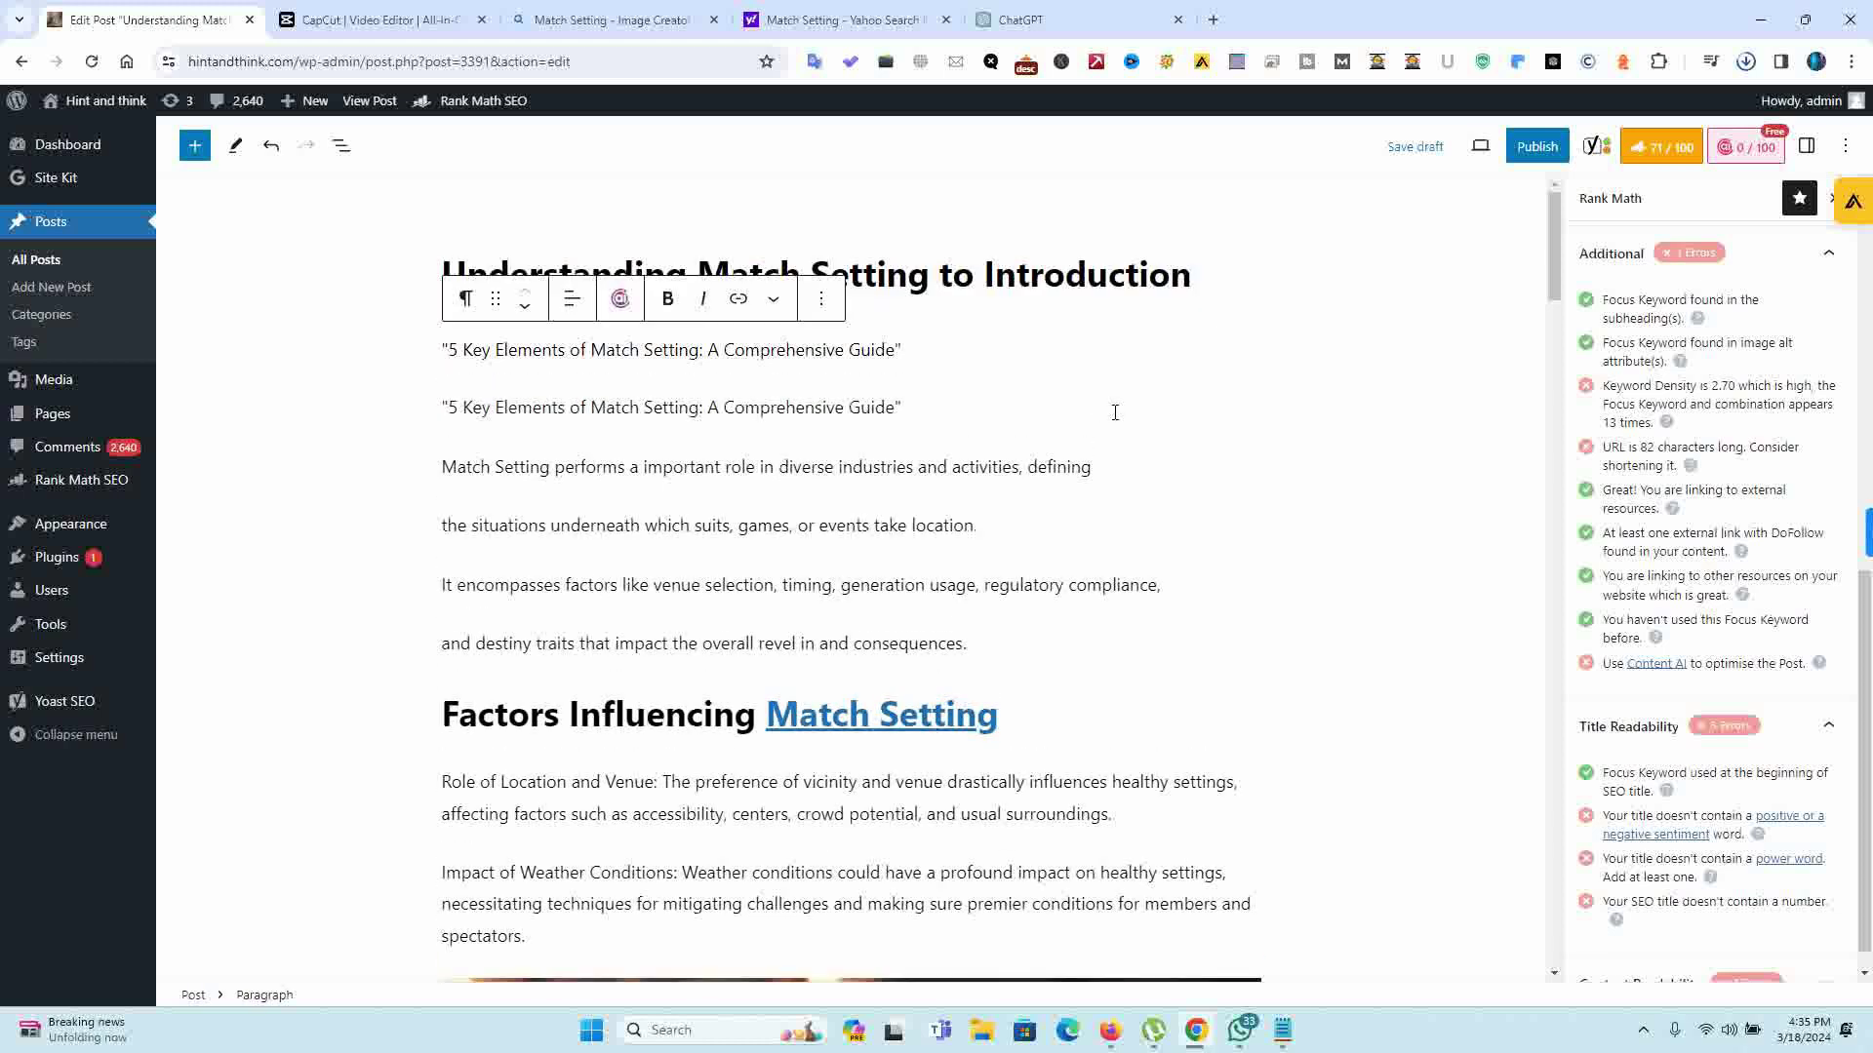
pyautogui.hotkey('ctrl', 'z')
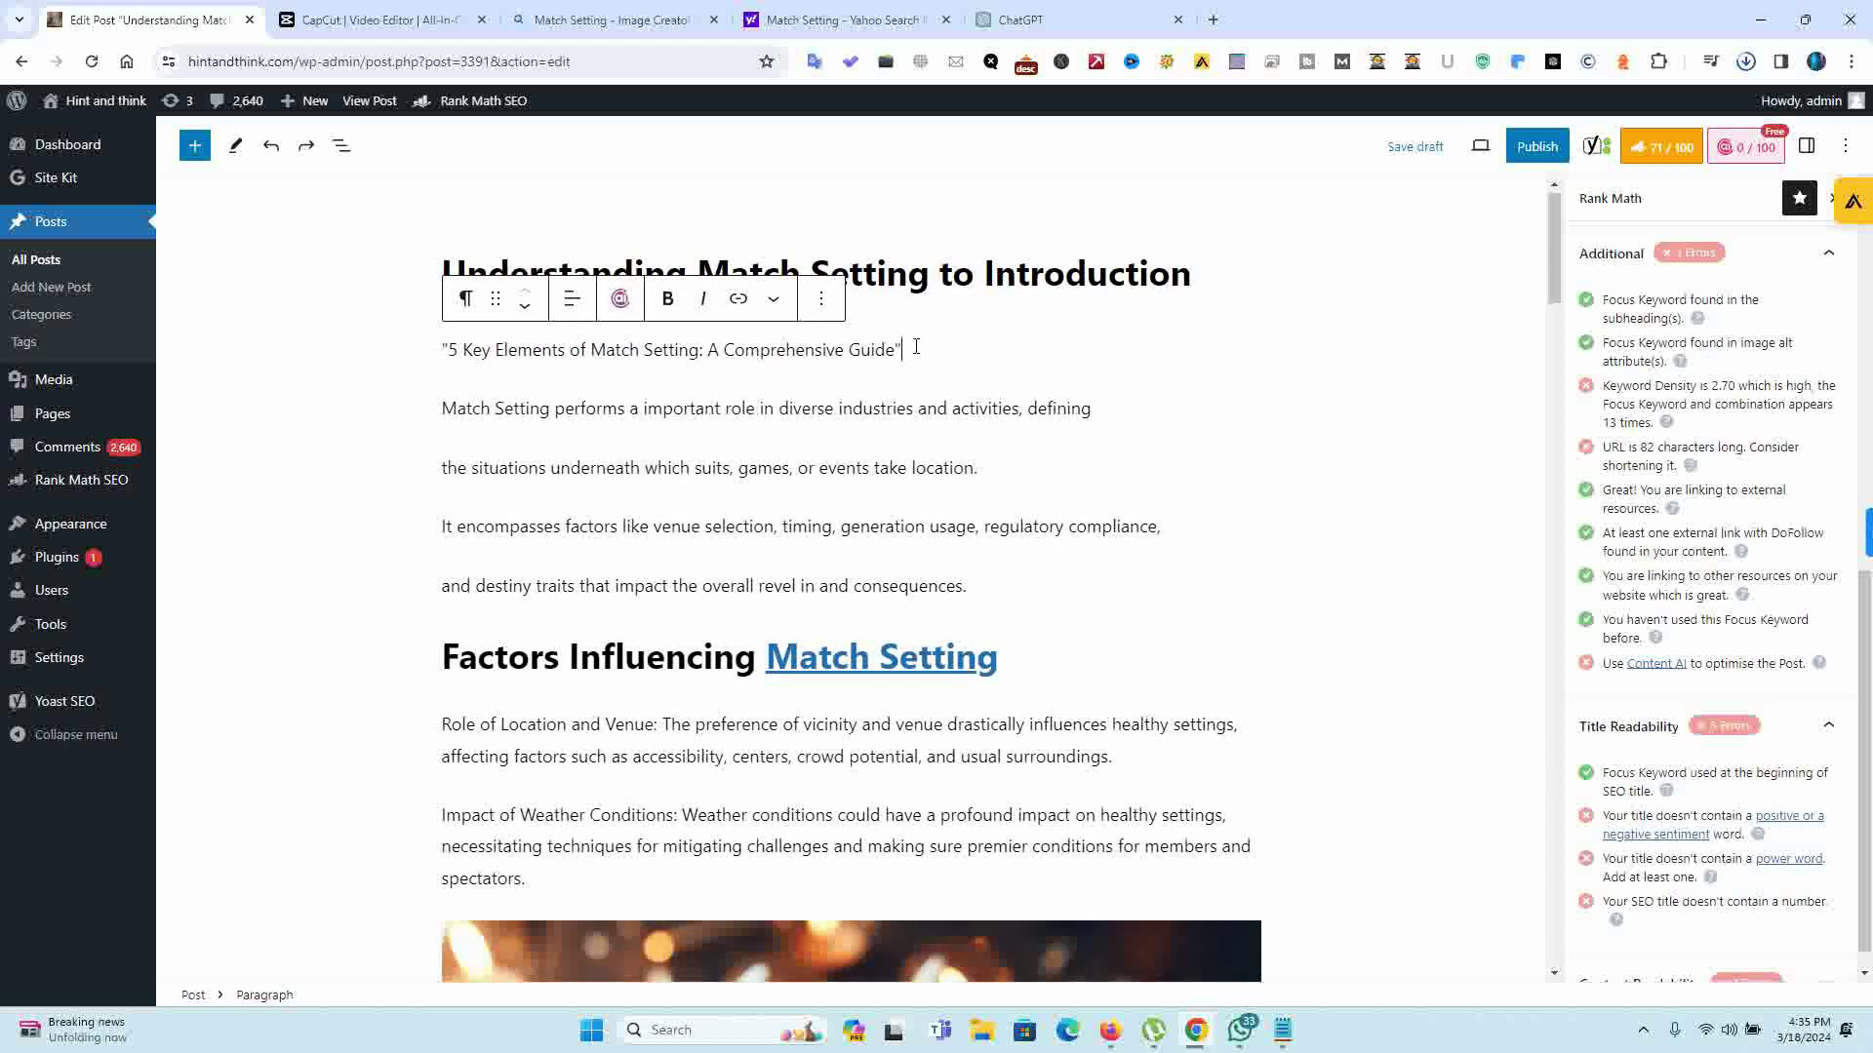
pyautogui.hotkey('ctrl', 'z')
# Step: Replace the post title with the copied "5 Key Elements of Match Setting: A Comprehensive Guide" and remove its surrounding quotation marks
pyautogui.tripleClick(915, 293)
pyautogui.press('BackSpace')
pyautogui.hotkey('ctrl', 'v')
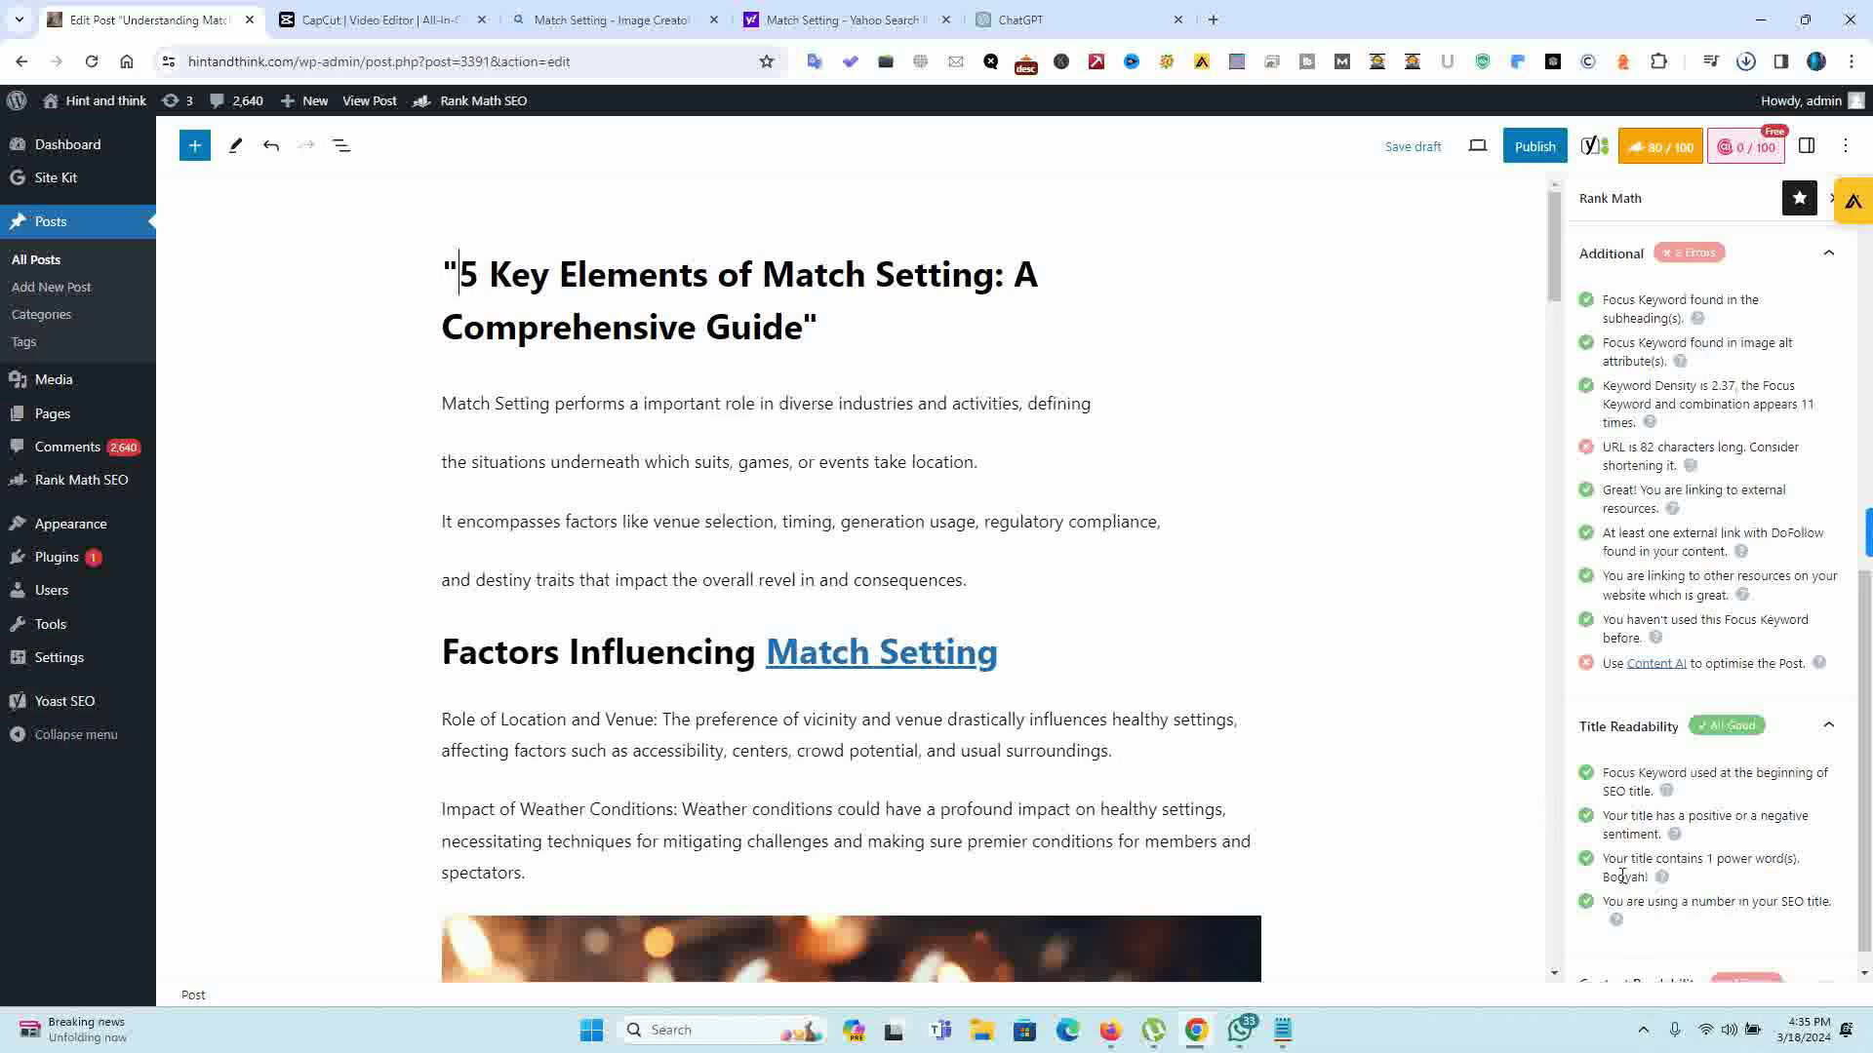
pyautogui.press('BackSpace')
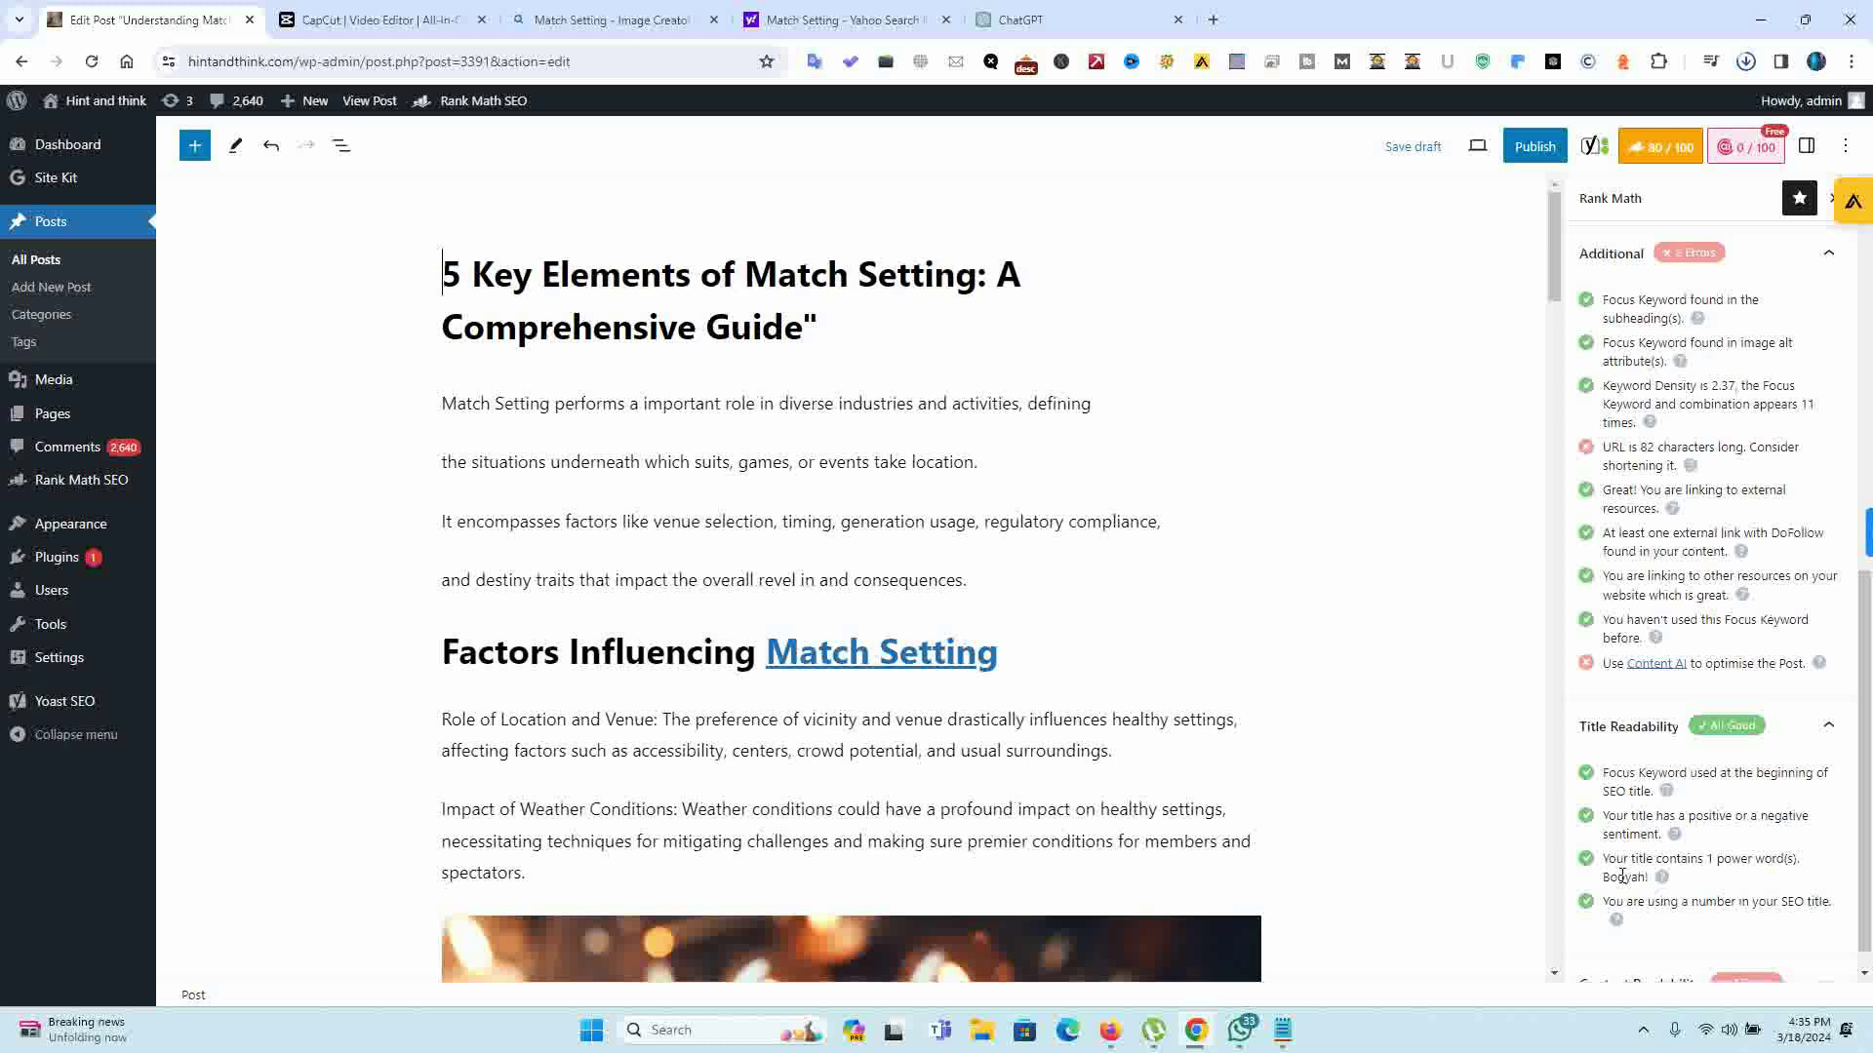
pyautogui.click(859, 319)
# Step: Publish the match setting post with public visibility and immediate timing, and close the publishing confirmation
pyautogui.moveTo(1598, 451); pyautogui.dragTo(1712, 466)
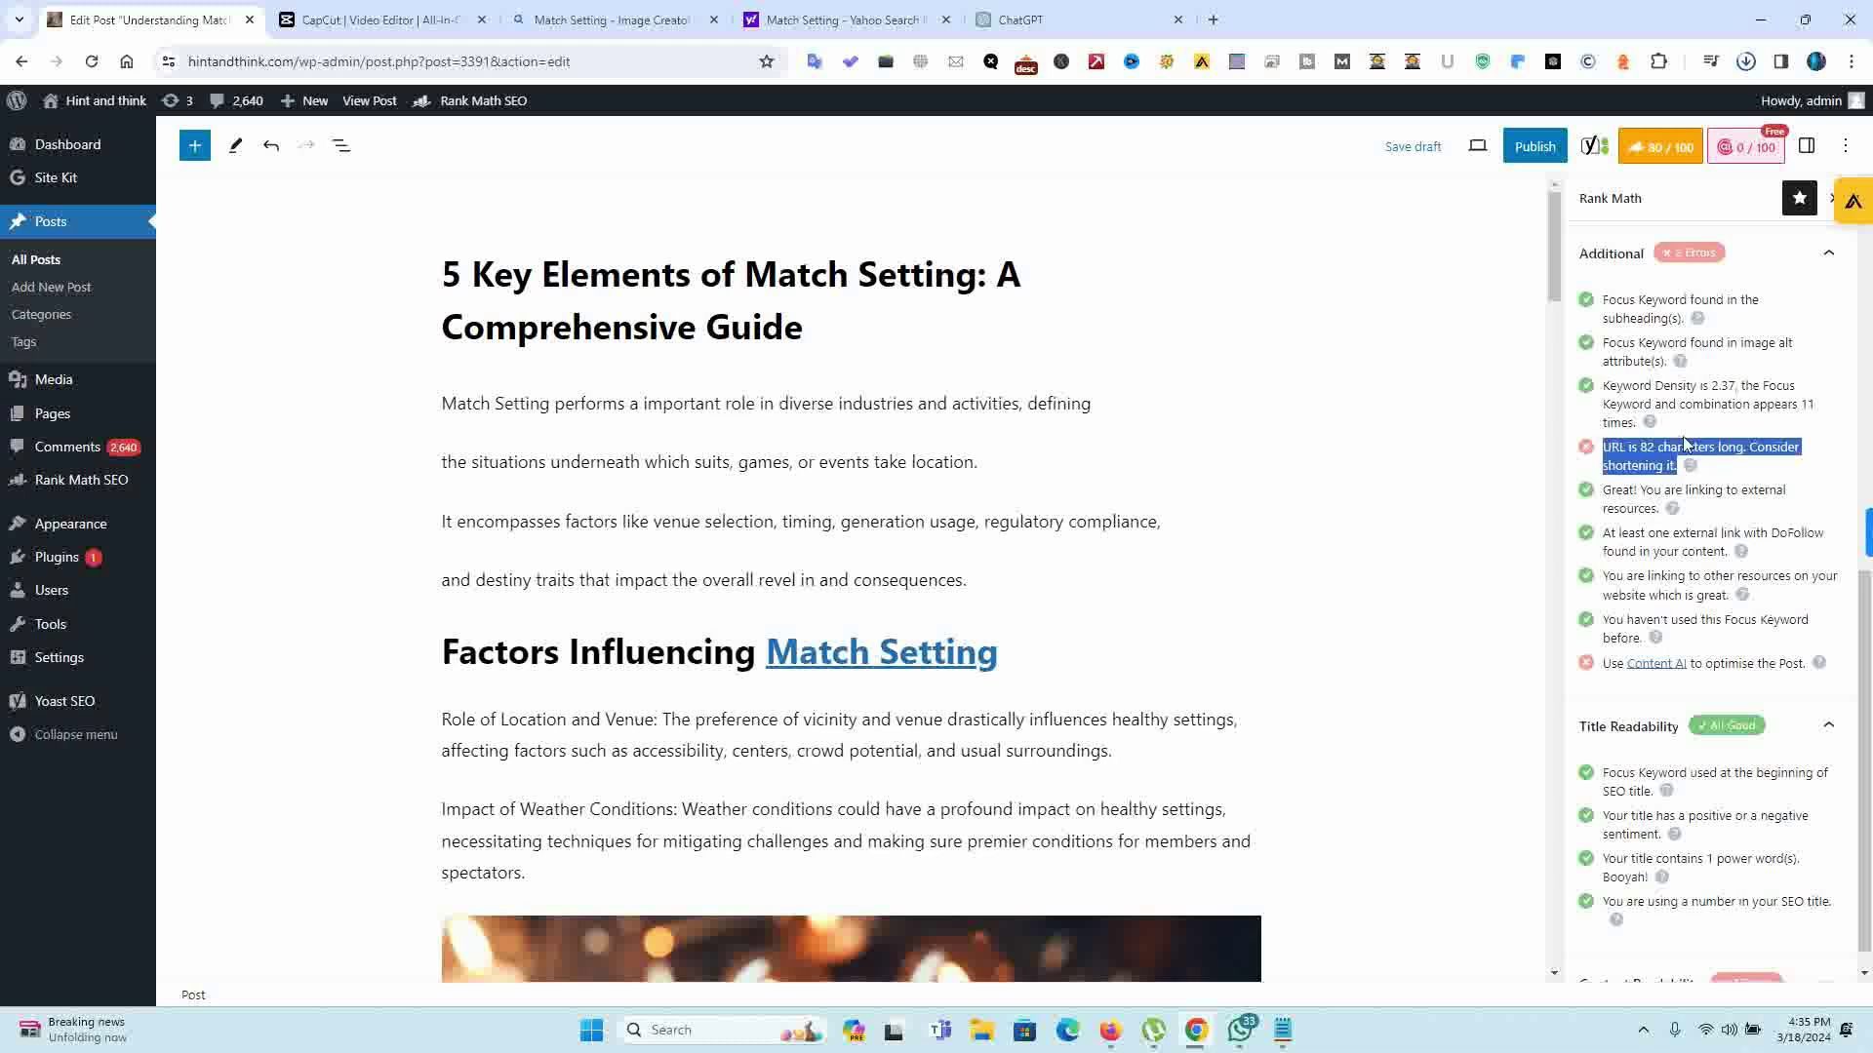
pyautogui.scroll(6, 1685, 443)
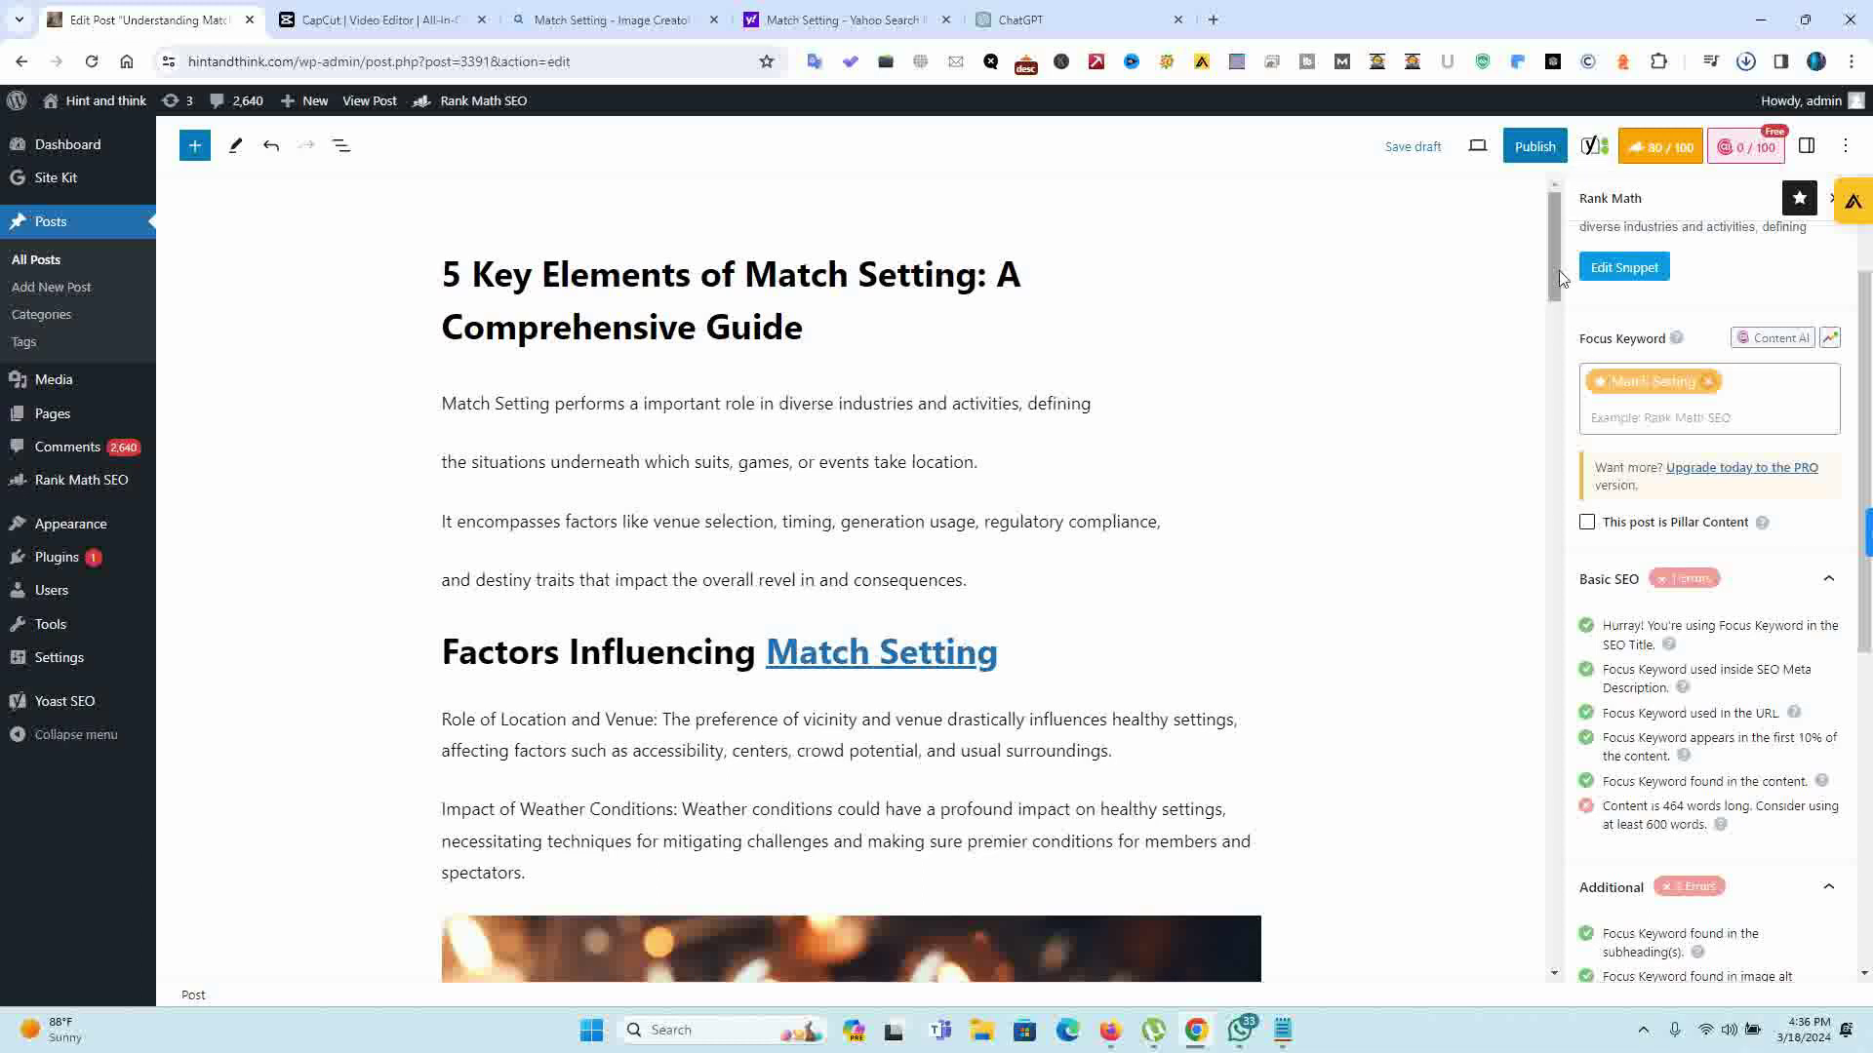
pyautogui.moveTo(1555, 260)
pyautogui.mouseDown()
pyautogui.moveTo(1554, 297)
pyautogui.moveTo(1555, 256)
pyautogui.mouseUp()
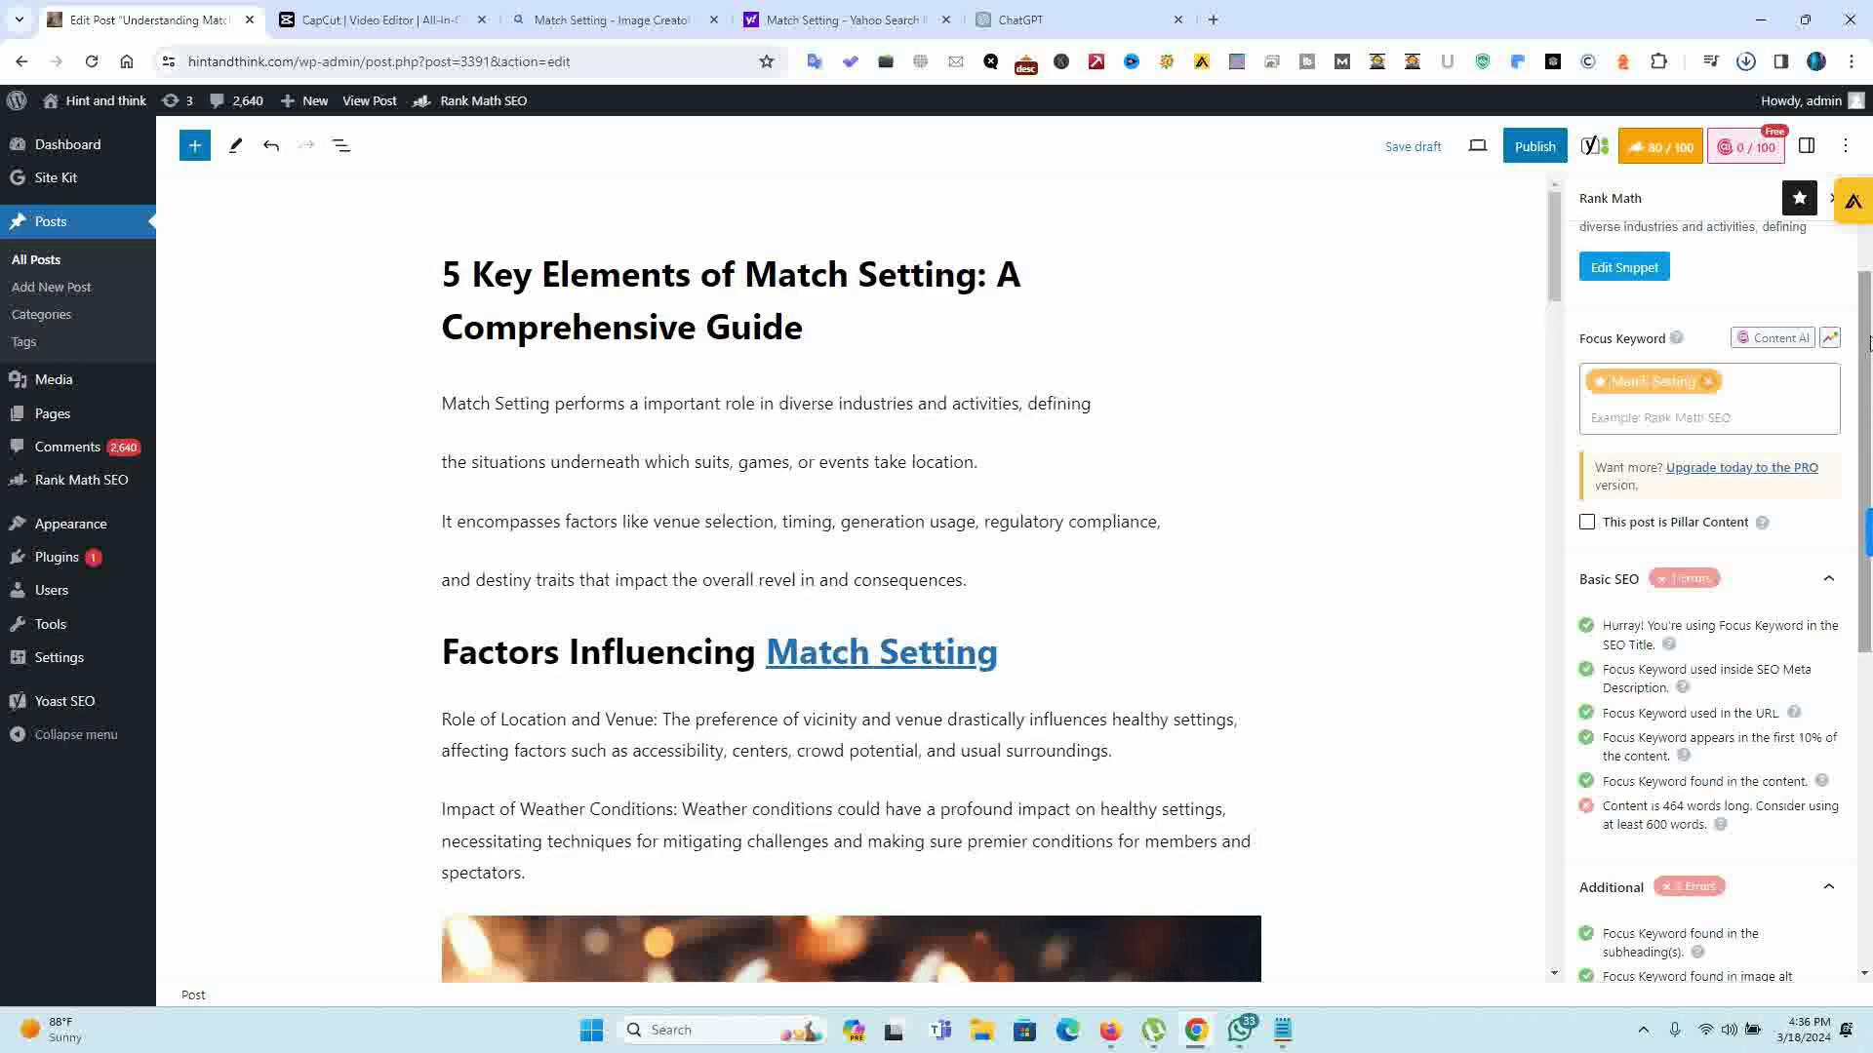
pyautogui.scroll(-1, 1870, 388)
pyautogui.scroll(-4, 1869, 389)
pyautogui.scroll(6, 1870, 389)
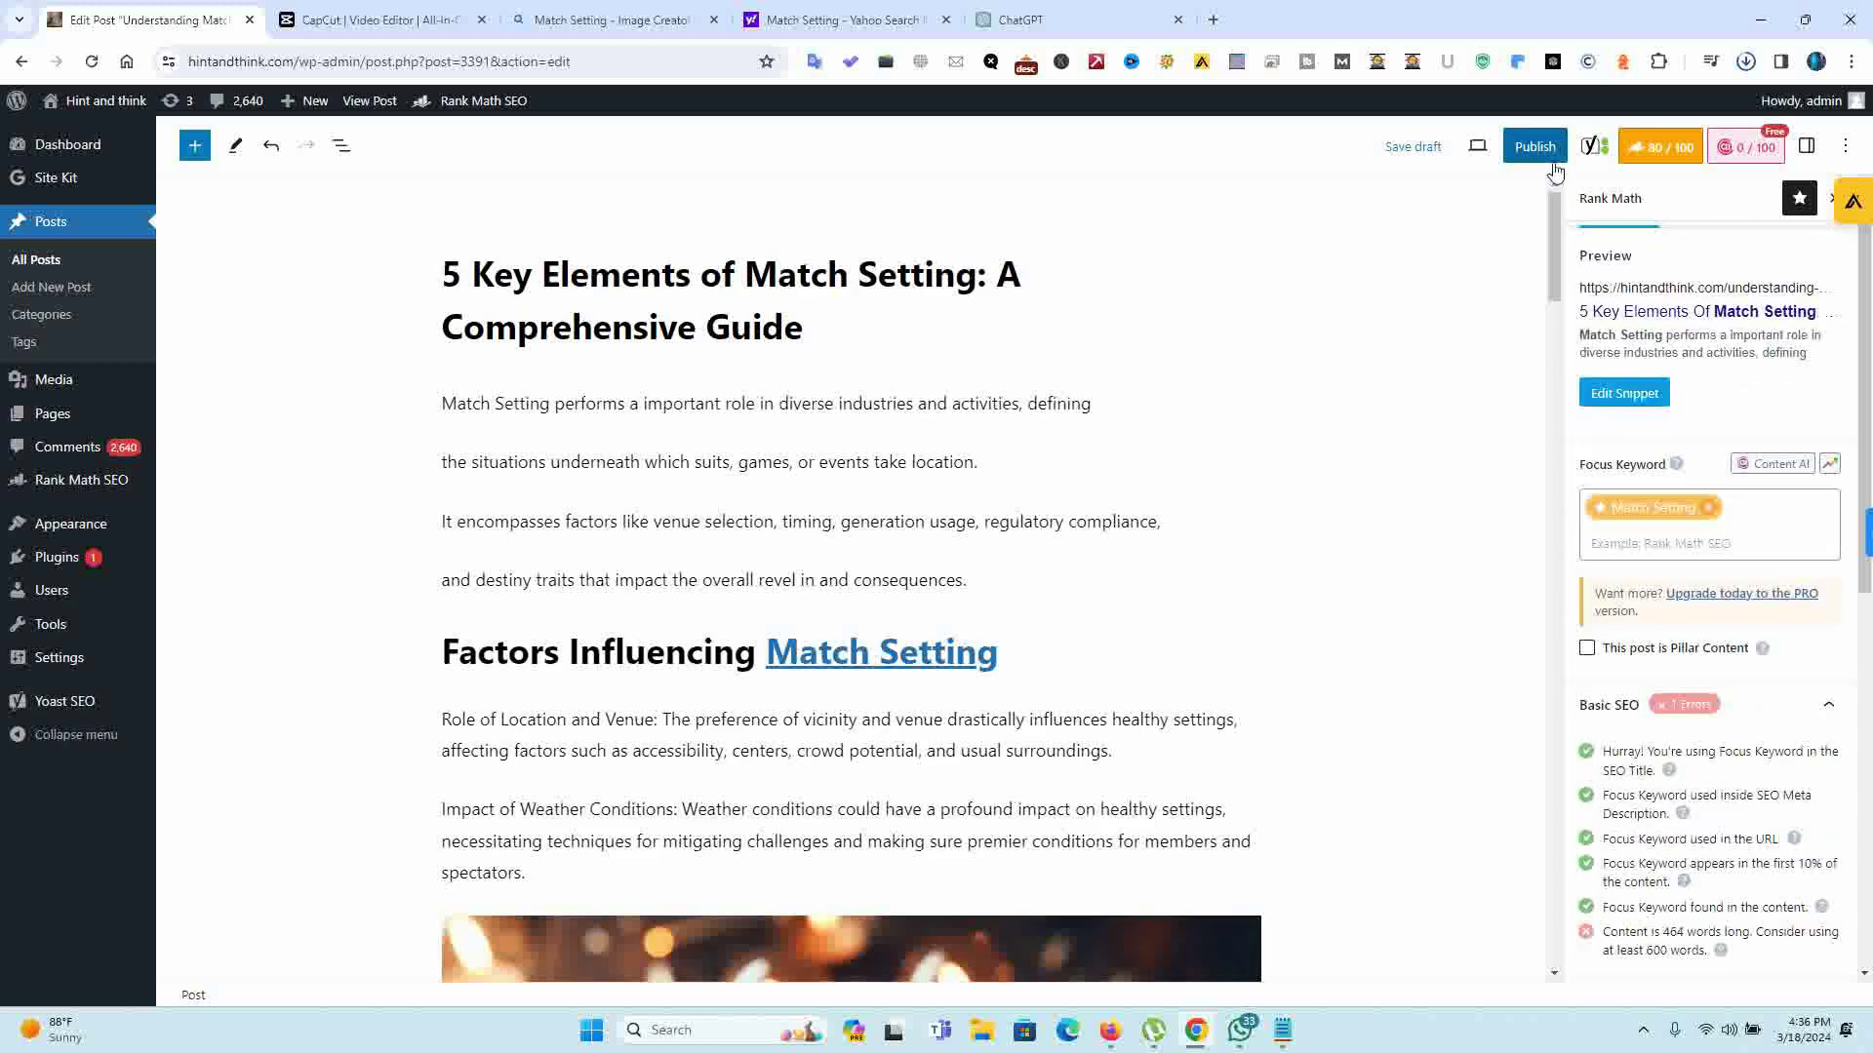
pyautogui.moveTo(1554, 249)
pyautogui.mouseDown()
pyautogui.moveTo(1543, 552)
pyautogui.moveTo(1549, 243)
pyautogui.mouseUp()
pyautogui.click(1534, 145)
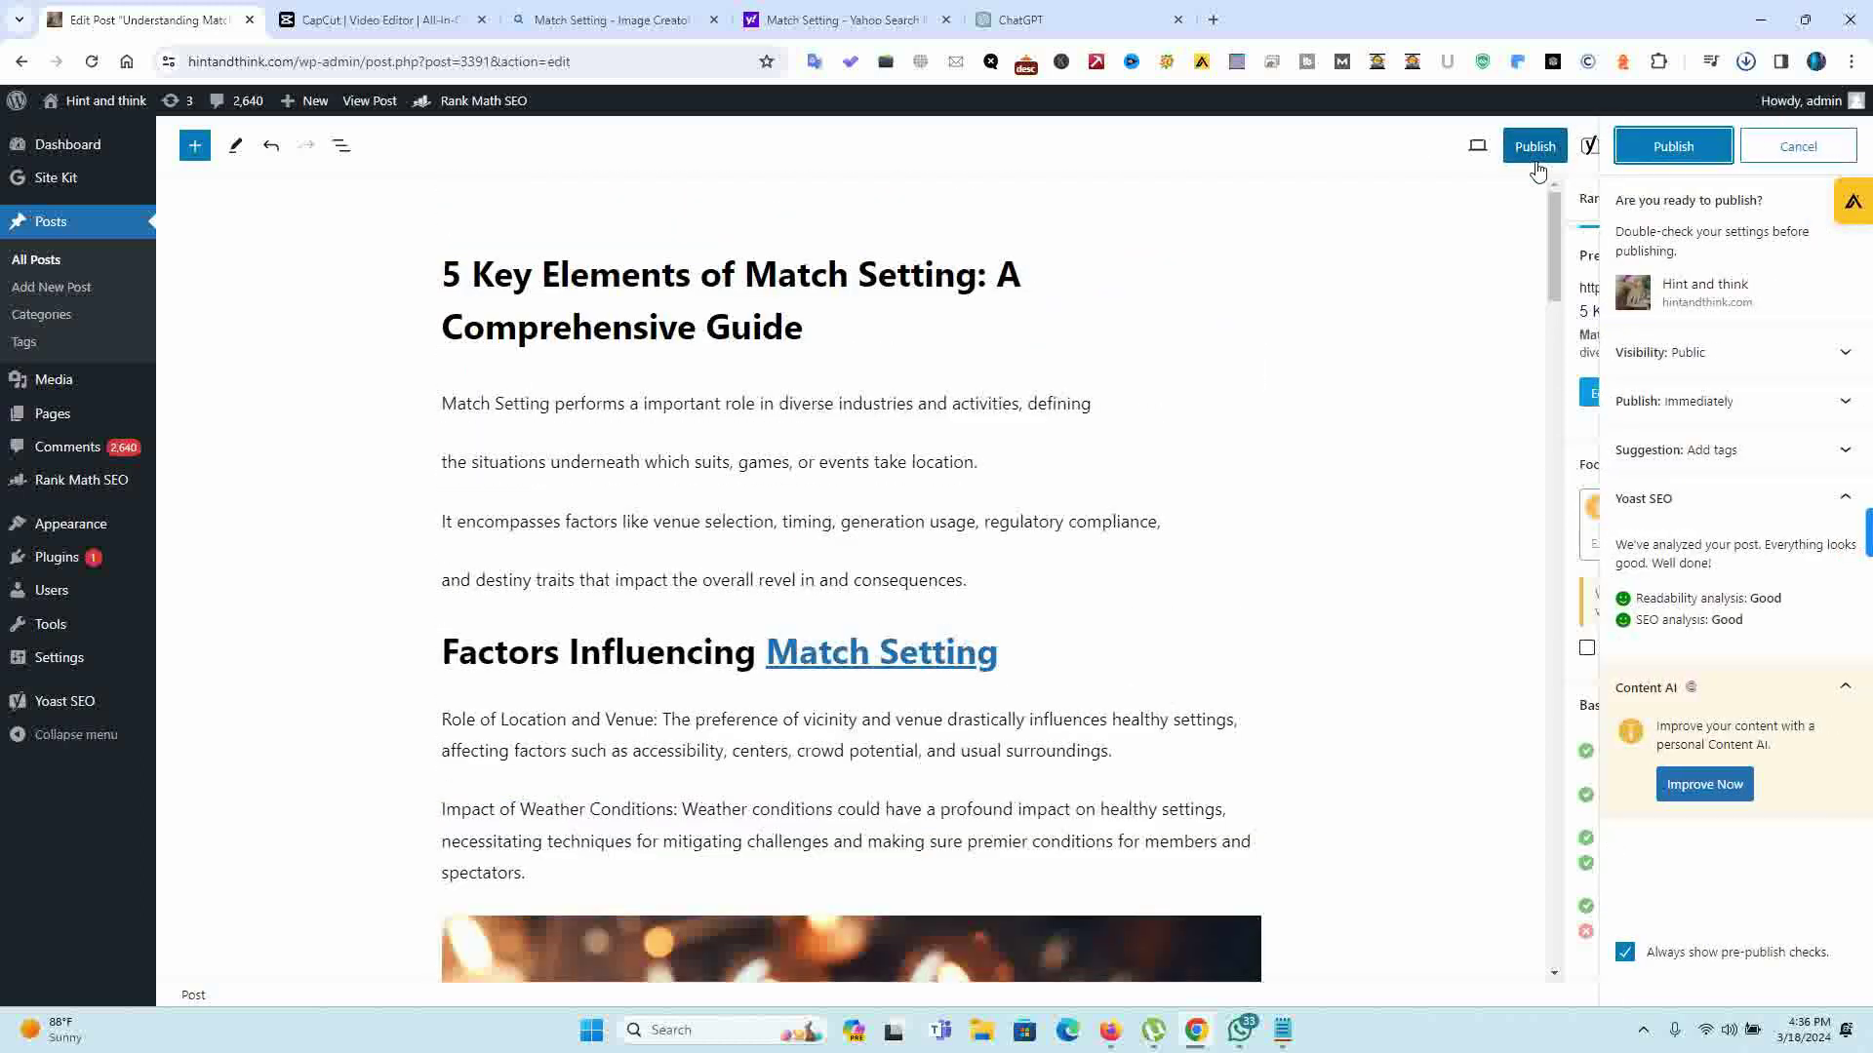
pyautogui.click(1674, 161)
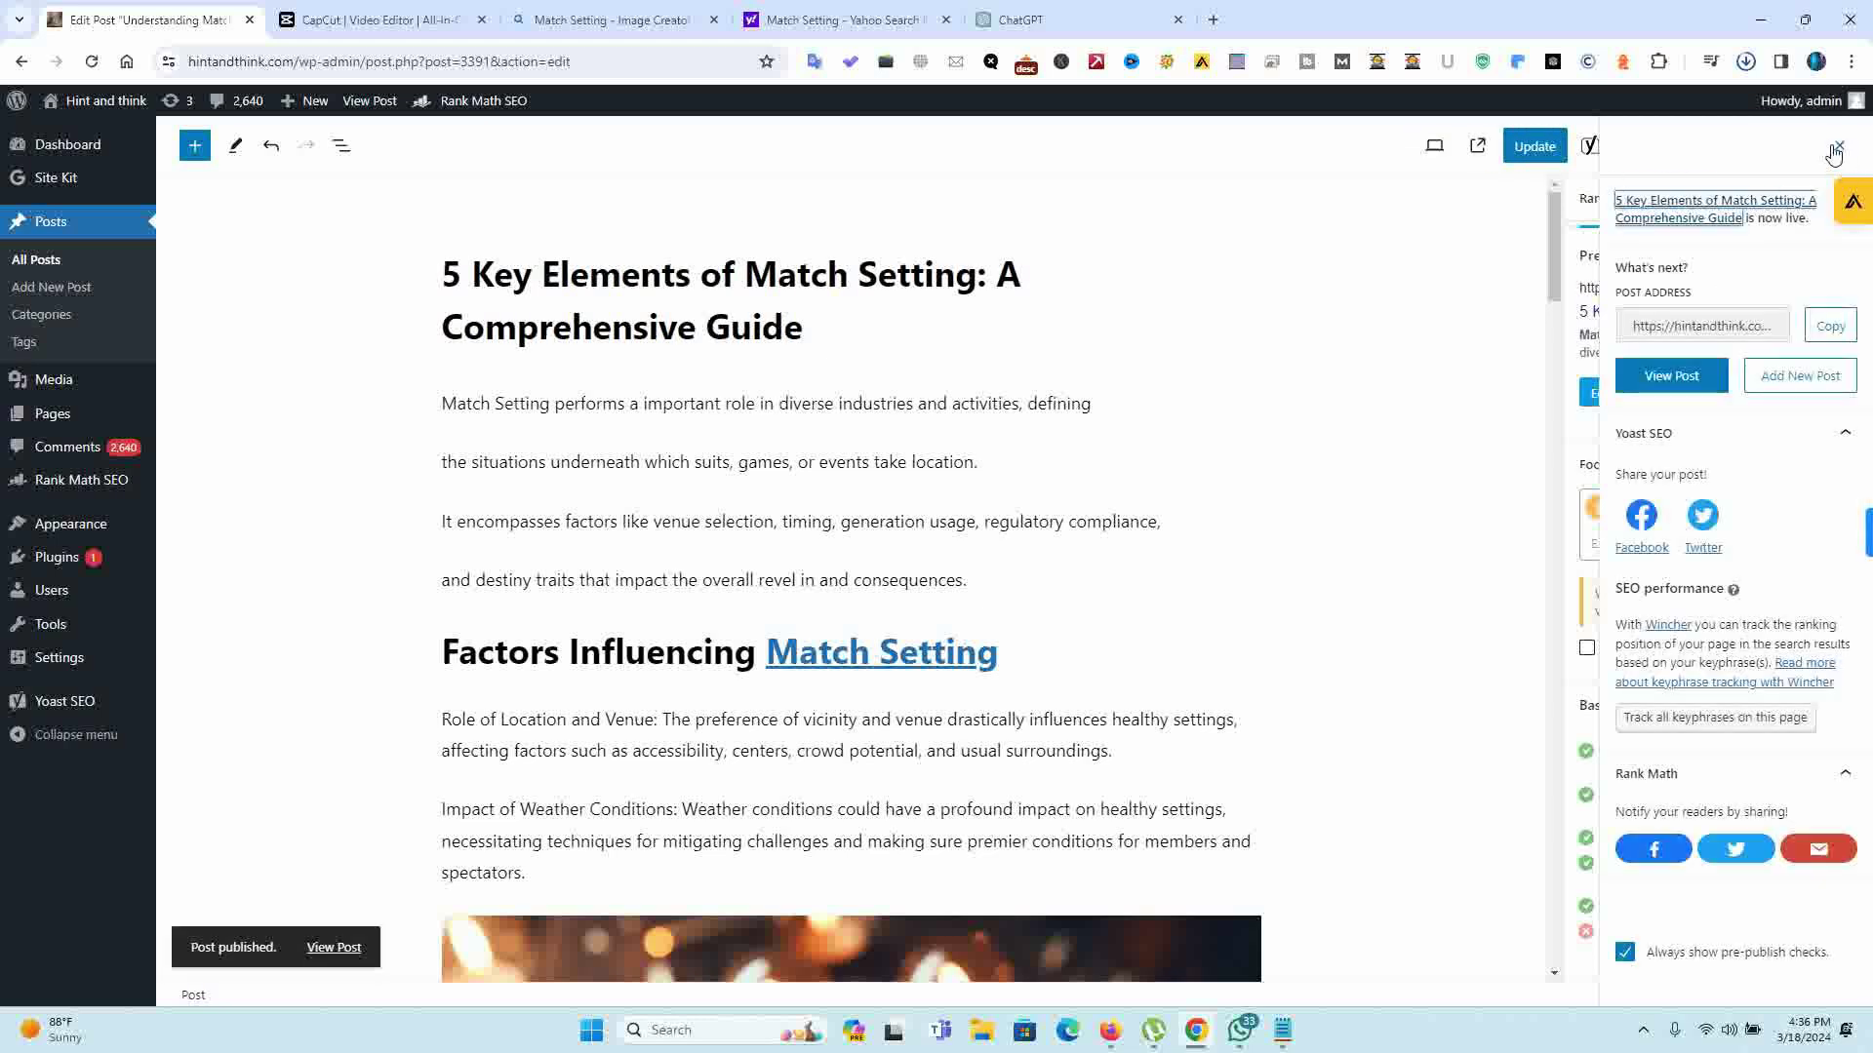
pyautogui.click(1838, 145)
# Step: Copy the Yoast focus keyphrase "Match Setting" and replace the post's permalink with it
pyautogui.moveTo(1555, 267); pyautogui.dragTo(1531, 855)
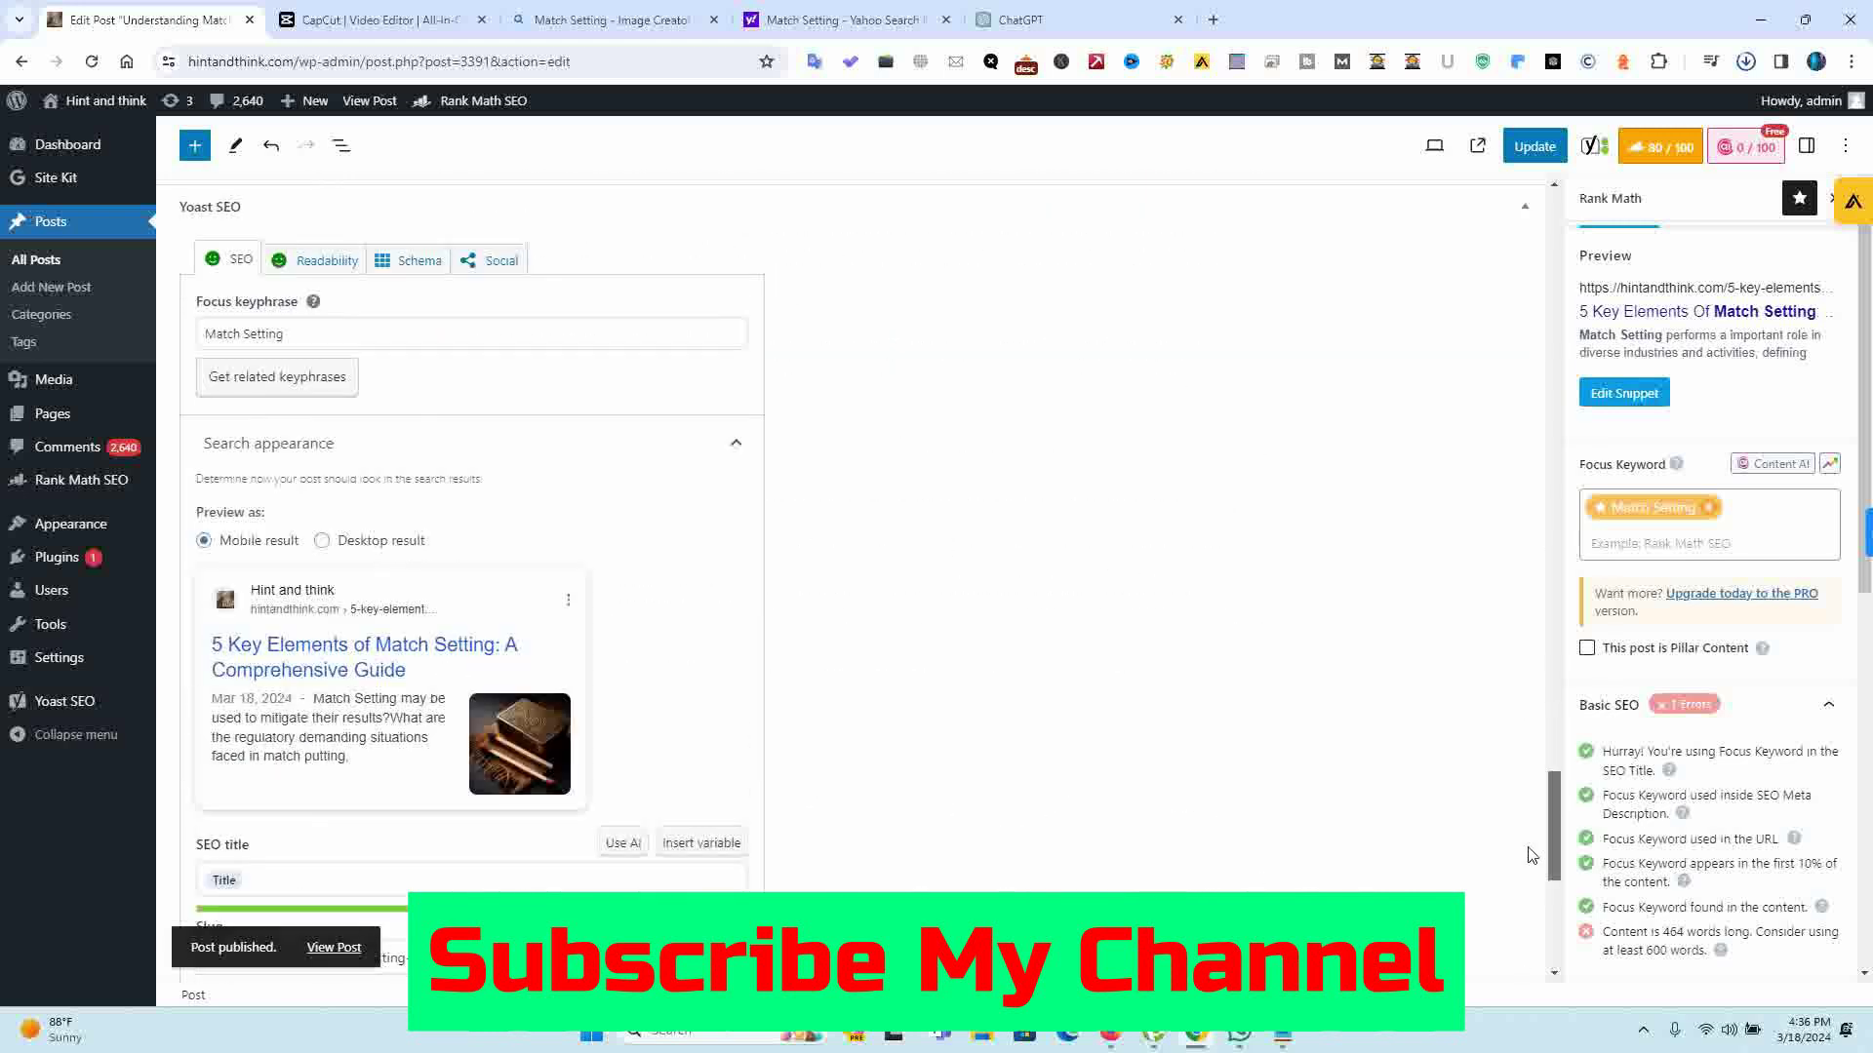
pyautogui.tripleClick(341, 346)
pyautogui.hotkey('ctrl', 'c')
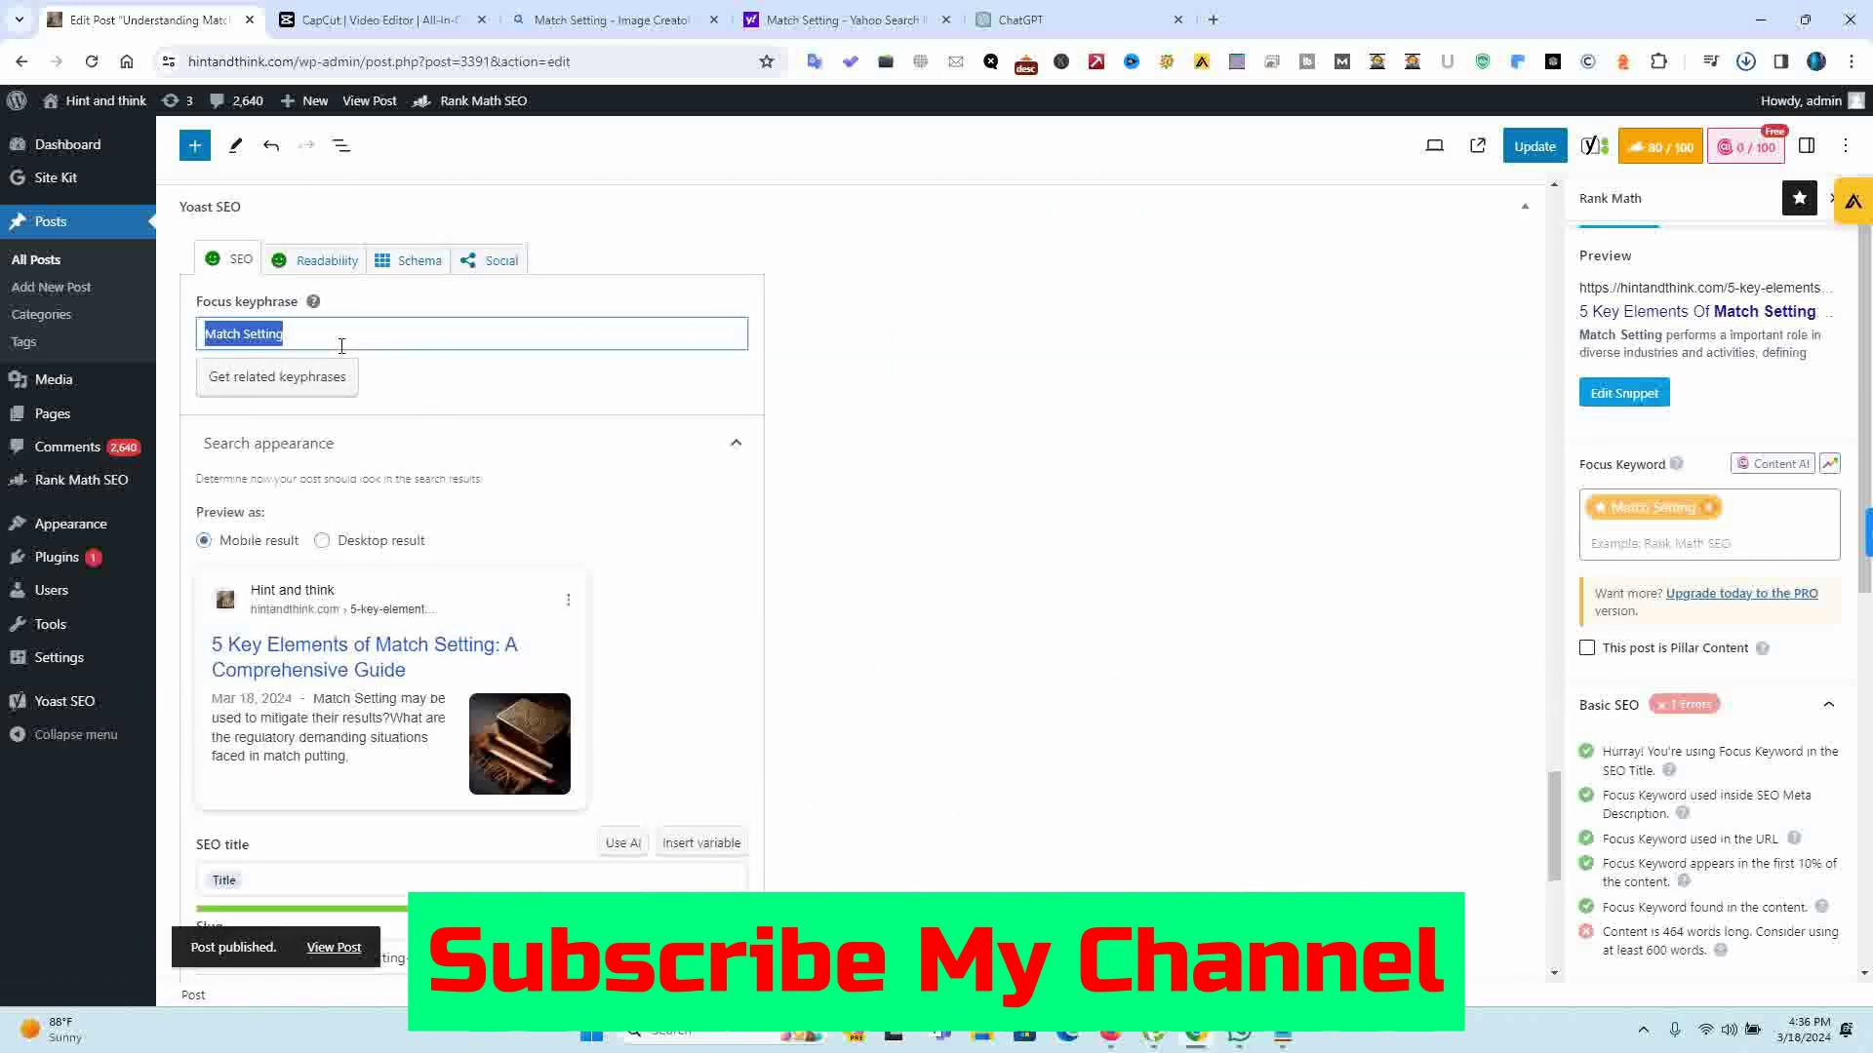
pyautogui.click(1809, 148)
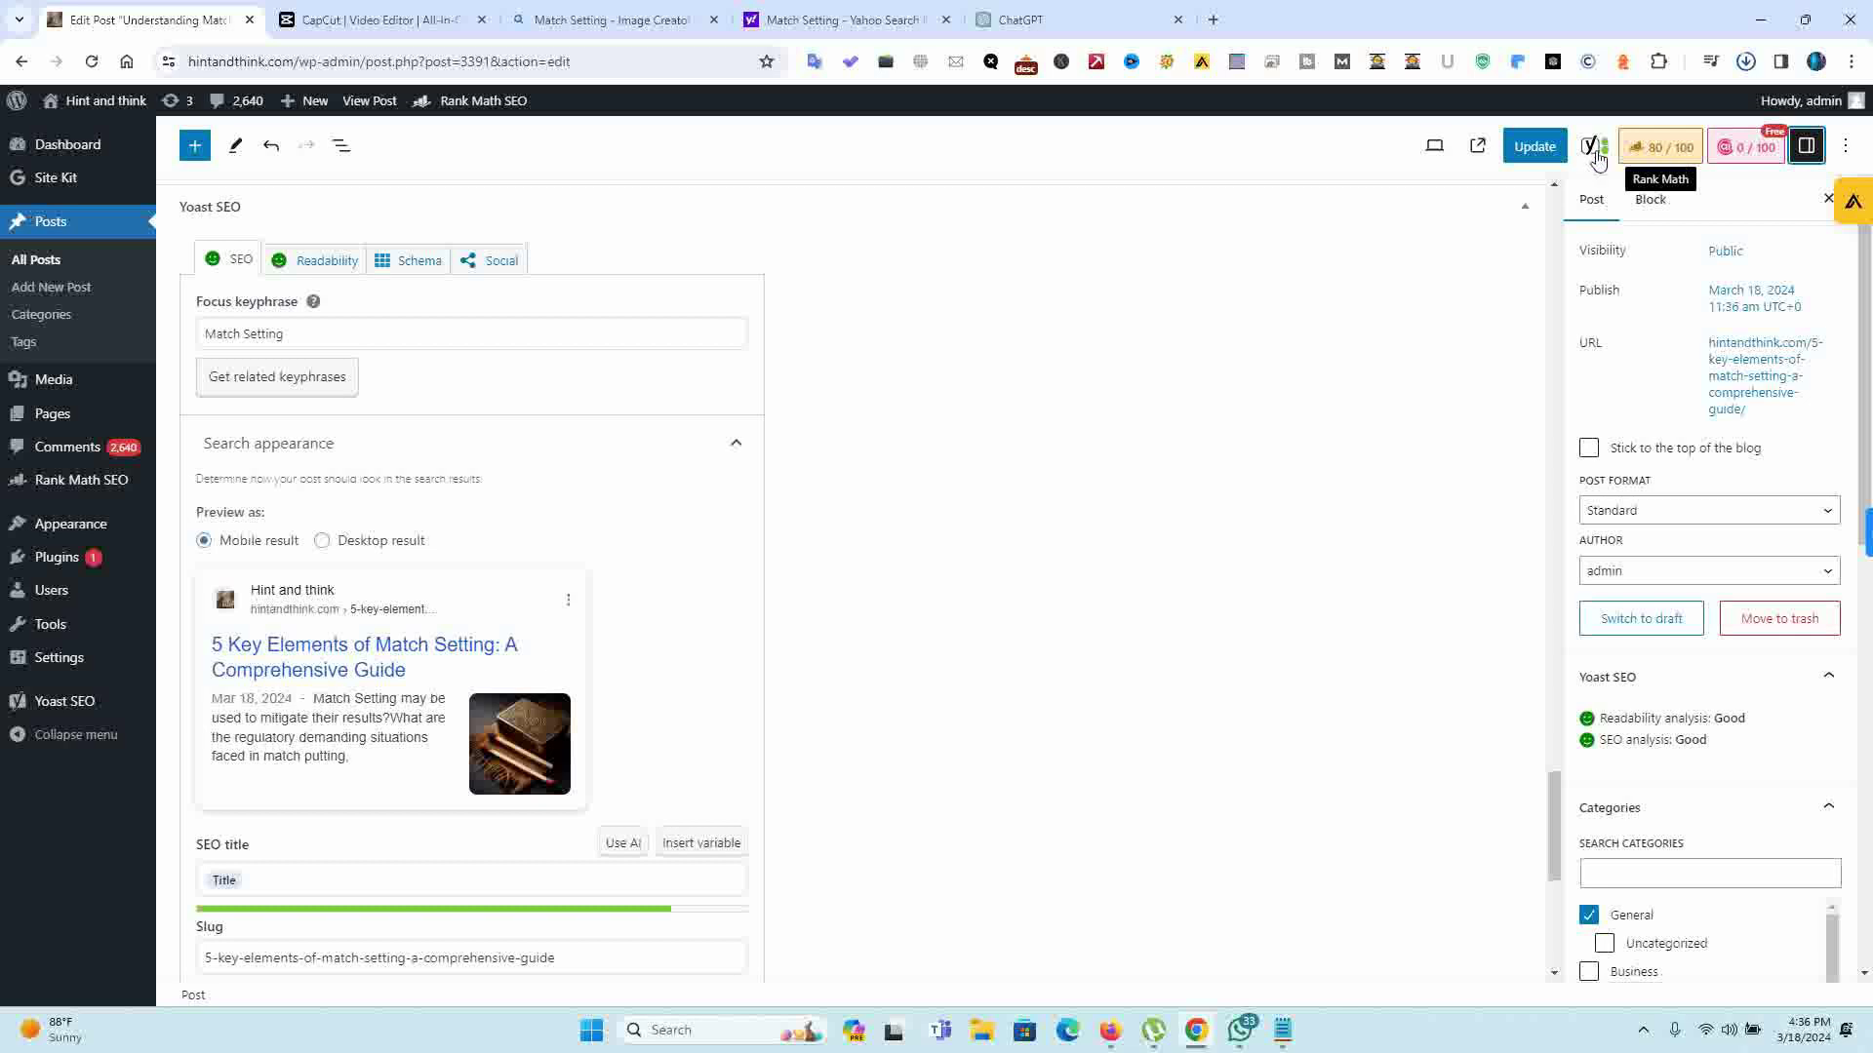
pyautogui.click(1757, 371)
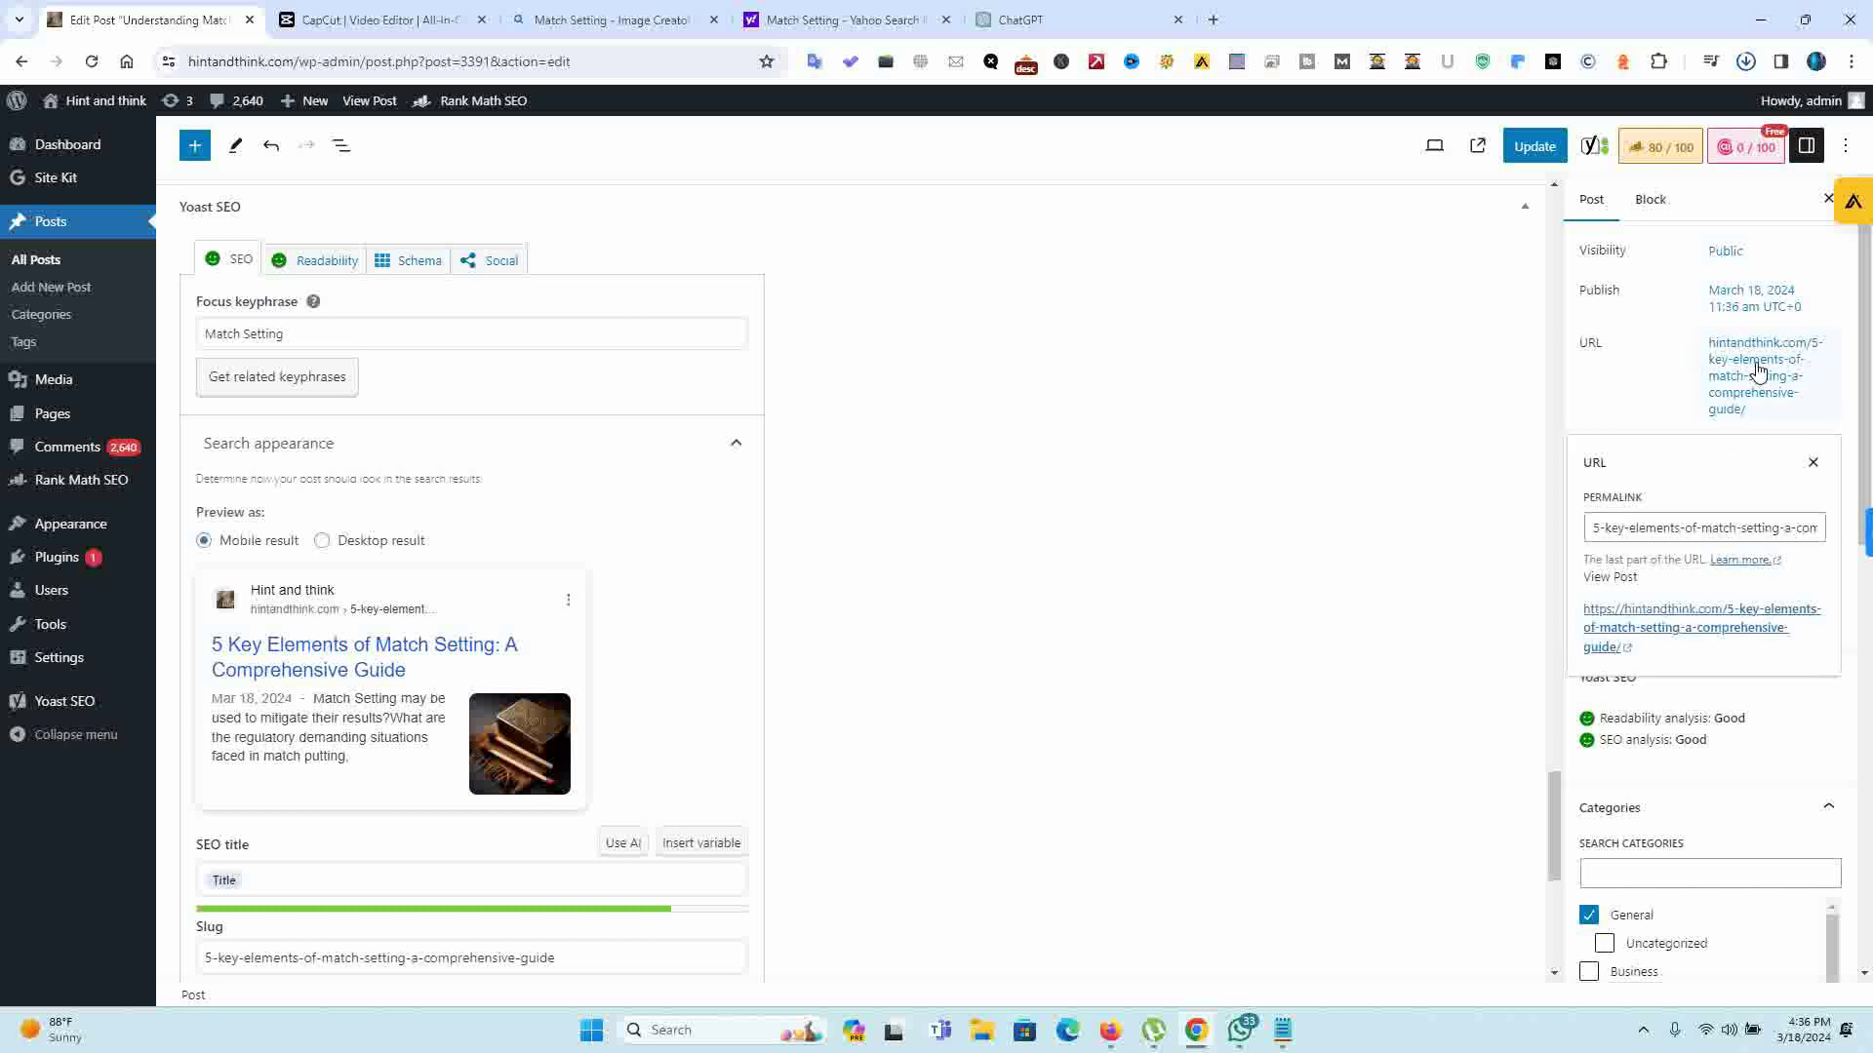
pyautogui.tripleClick(1716, 525)
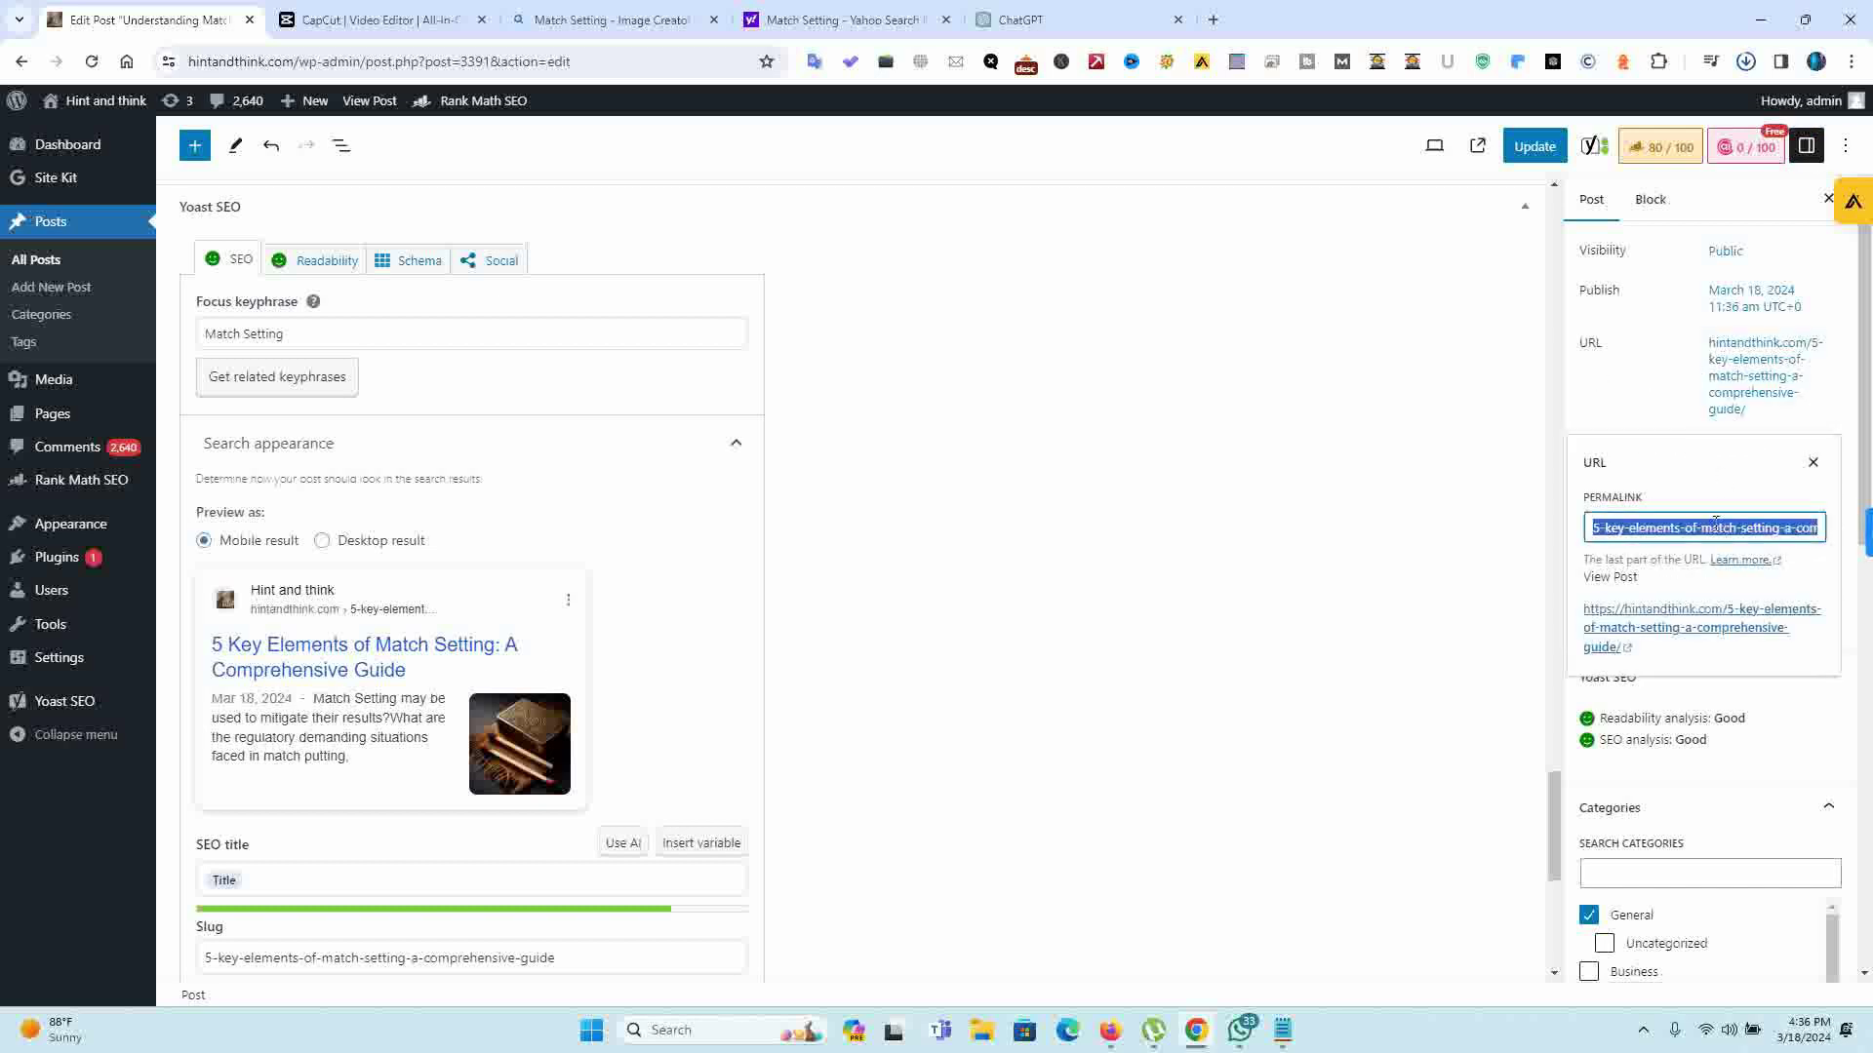
pyautogui.press('BackSpace')
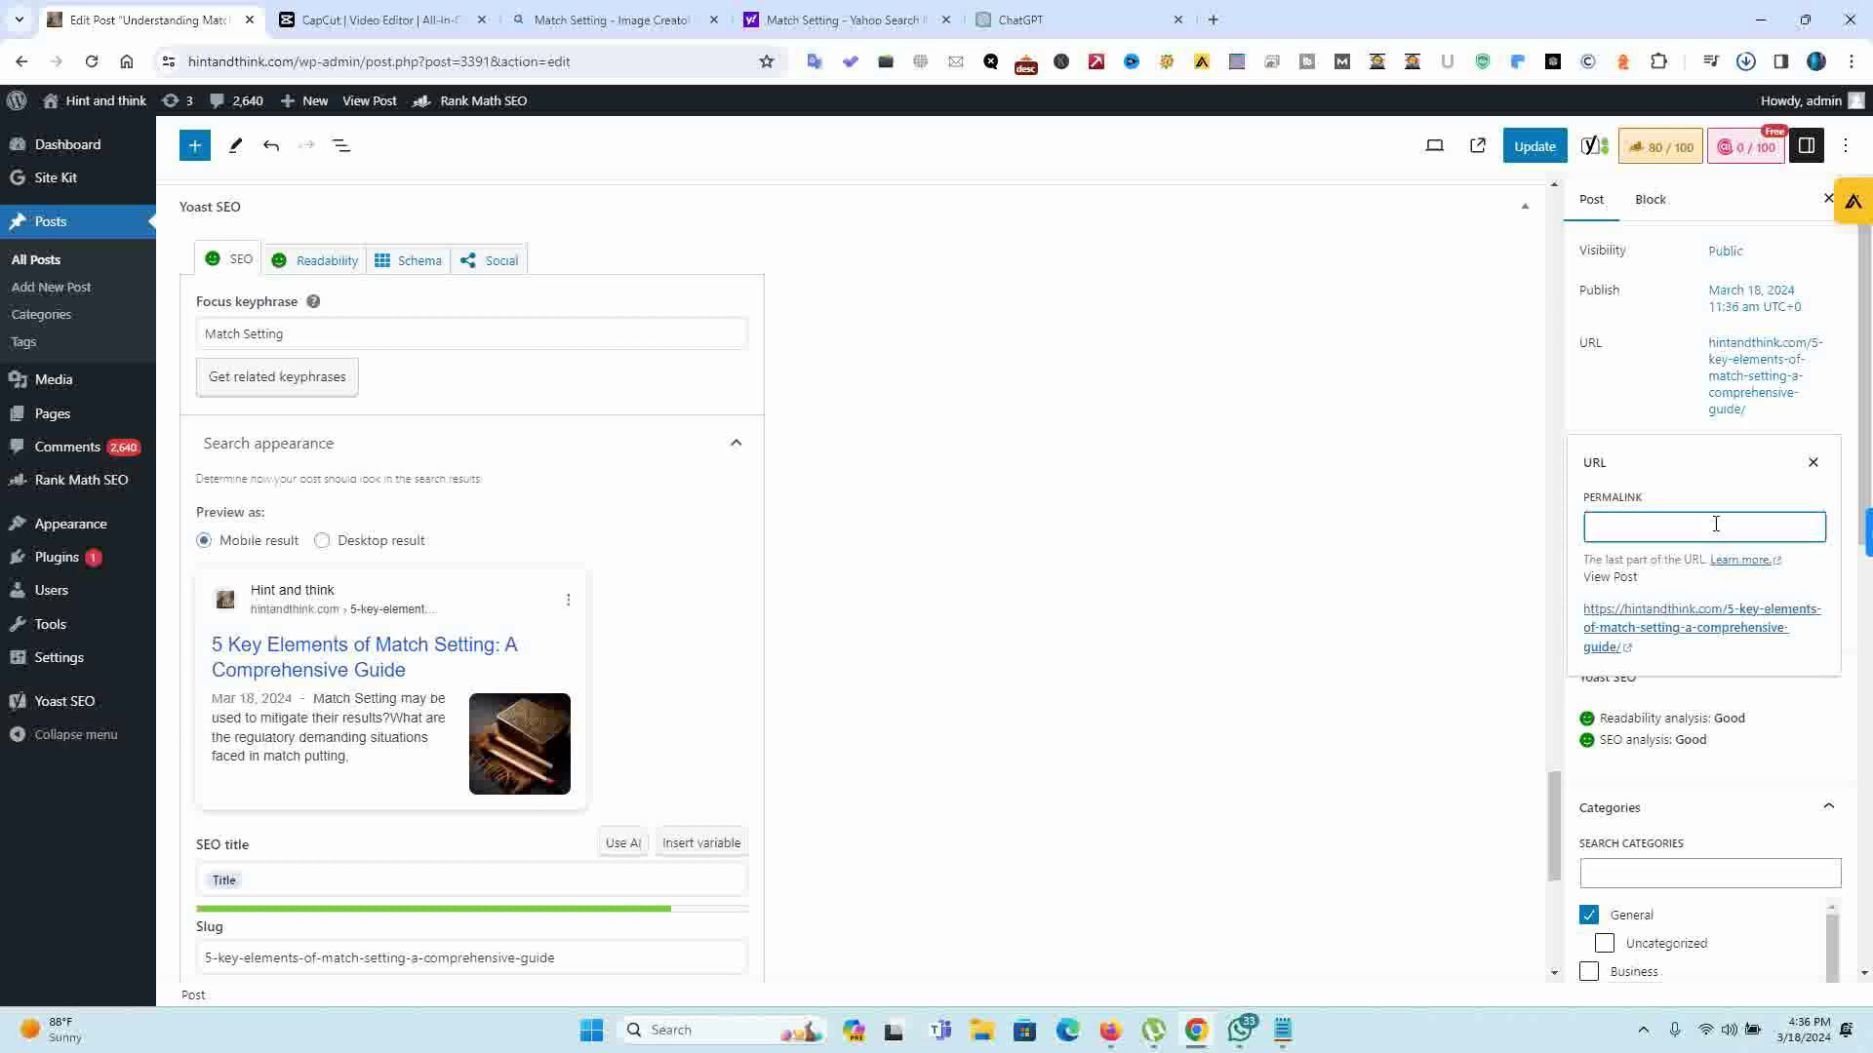
pyautogui.hotkey('ctrl', 'v')
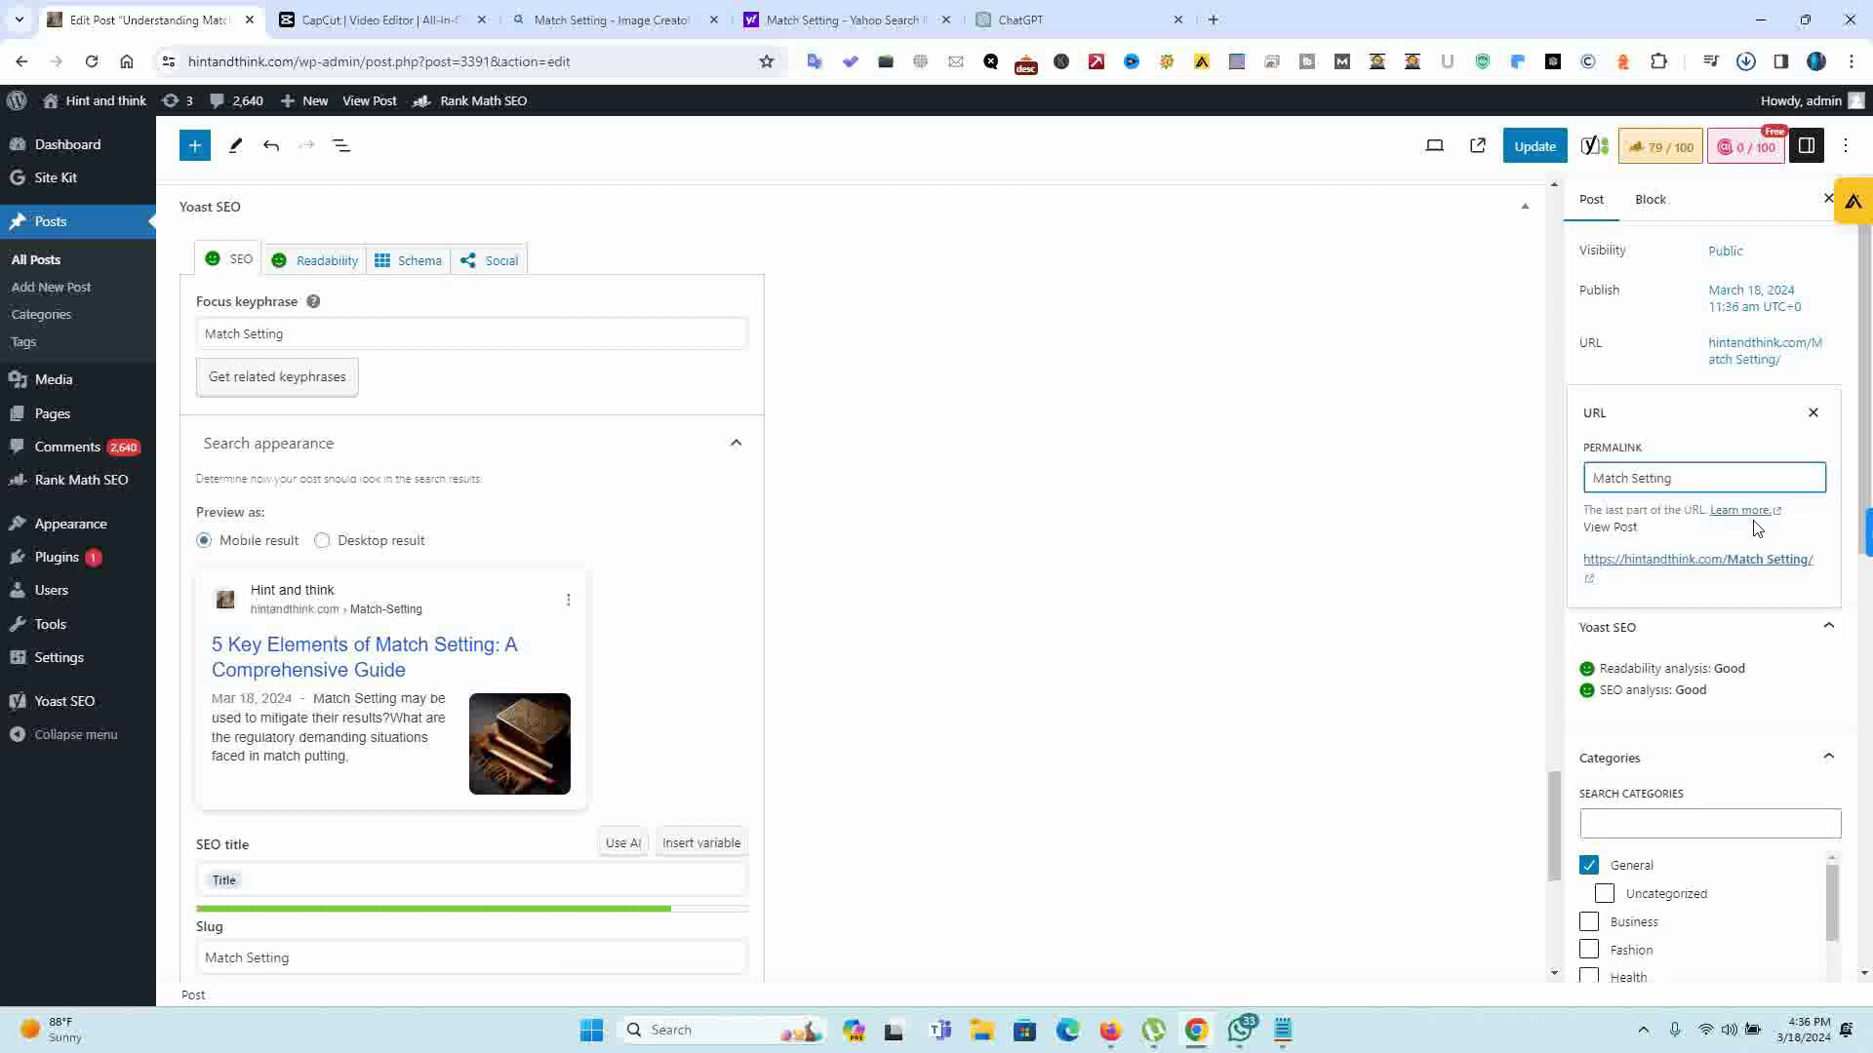
pyautogui.click(1499, 362)
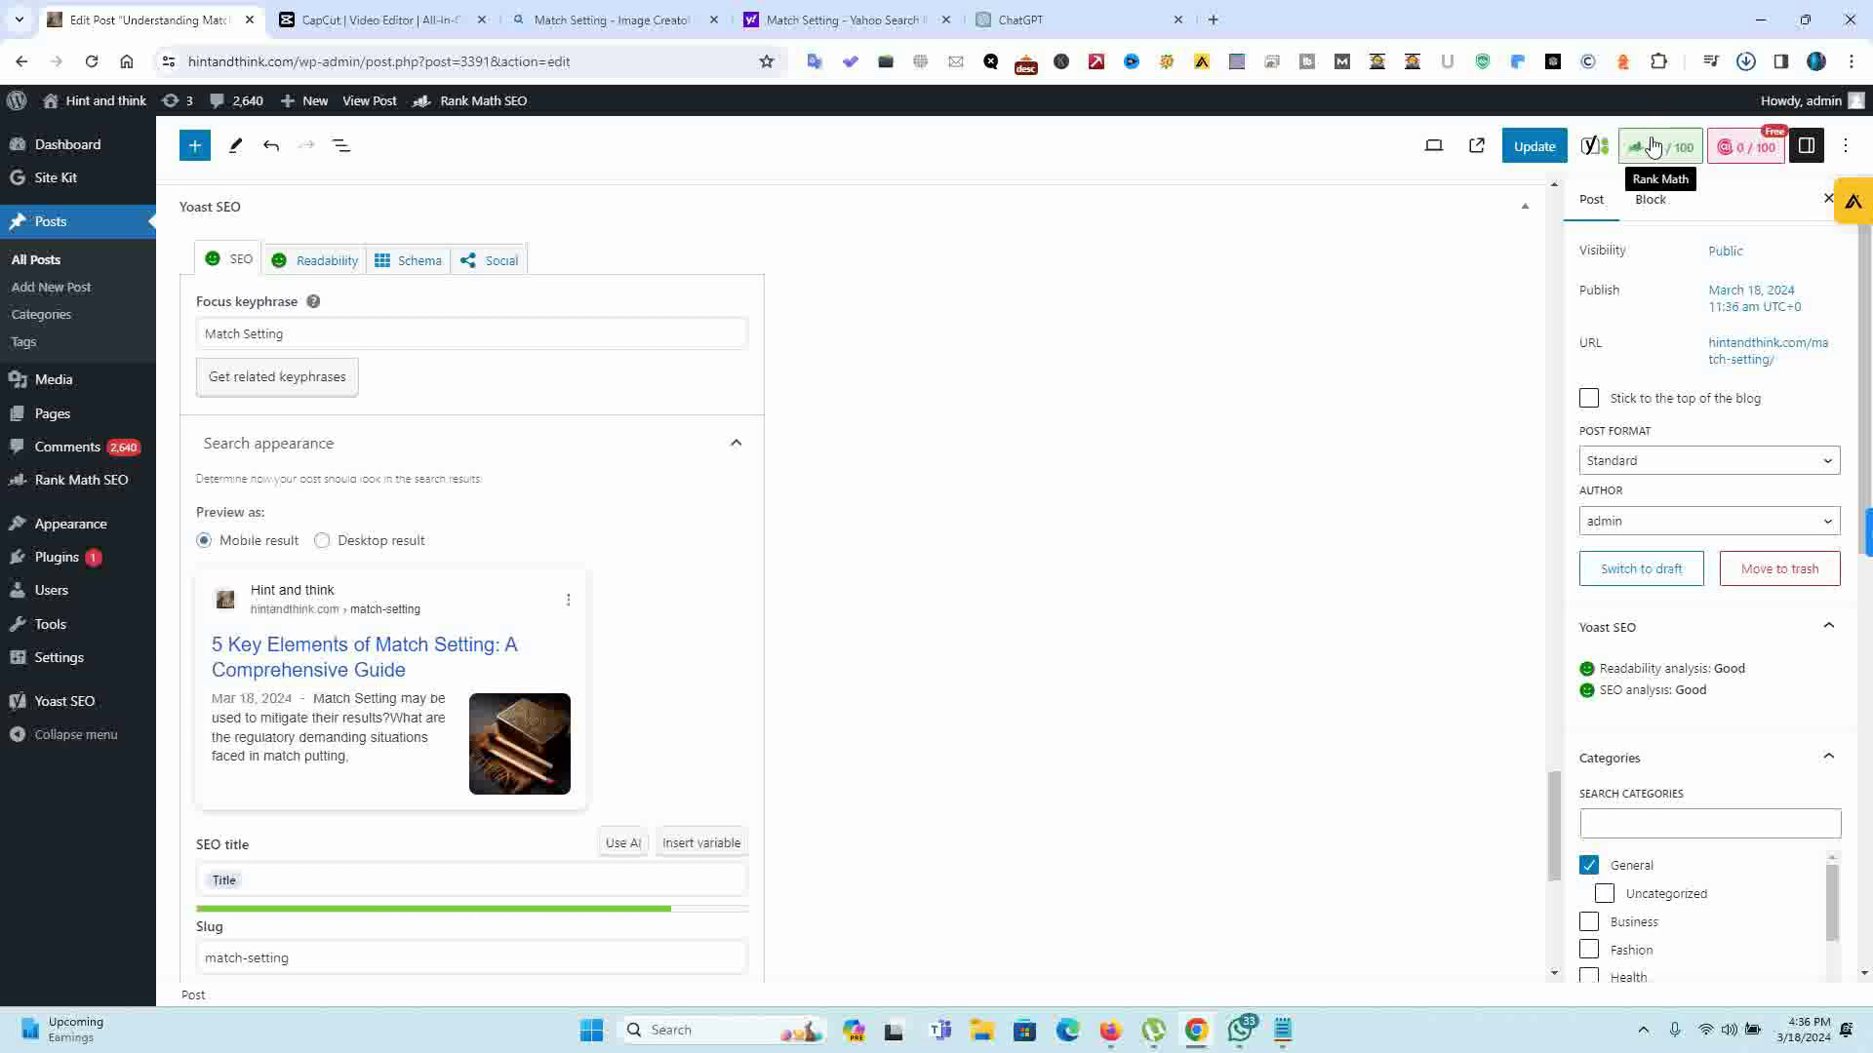
# Step: Update the published post to save its changed permalink
pyautogui.click(1527, 154)
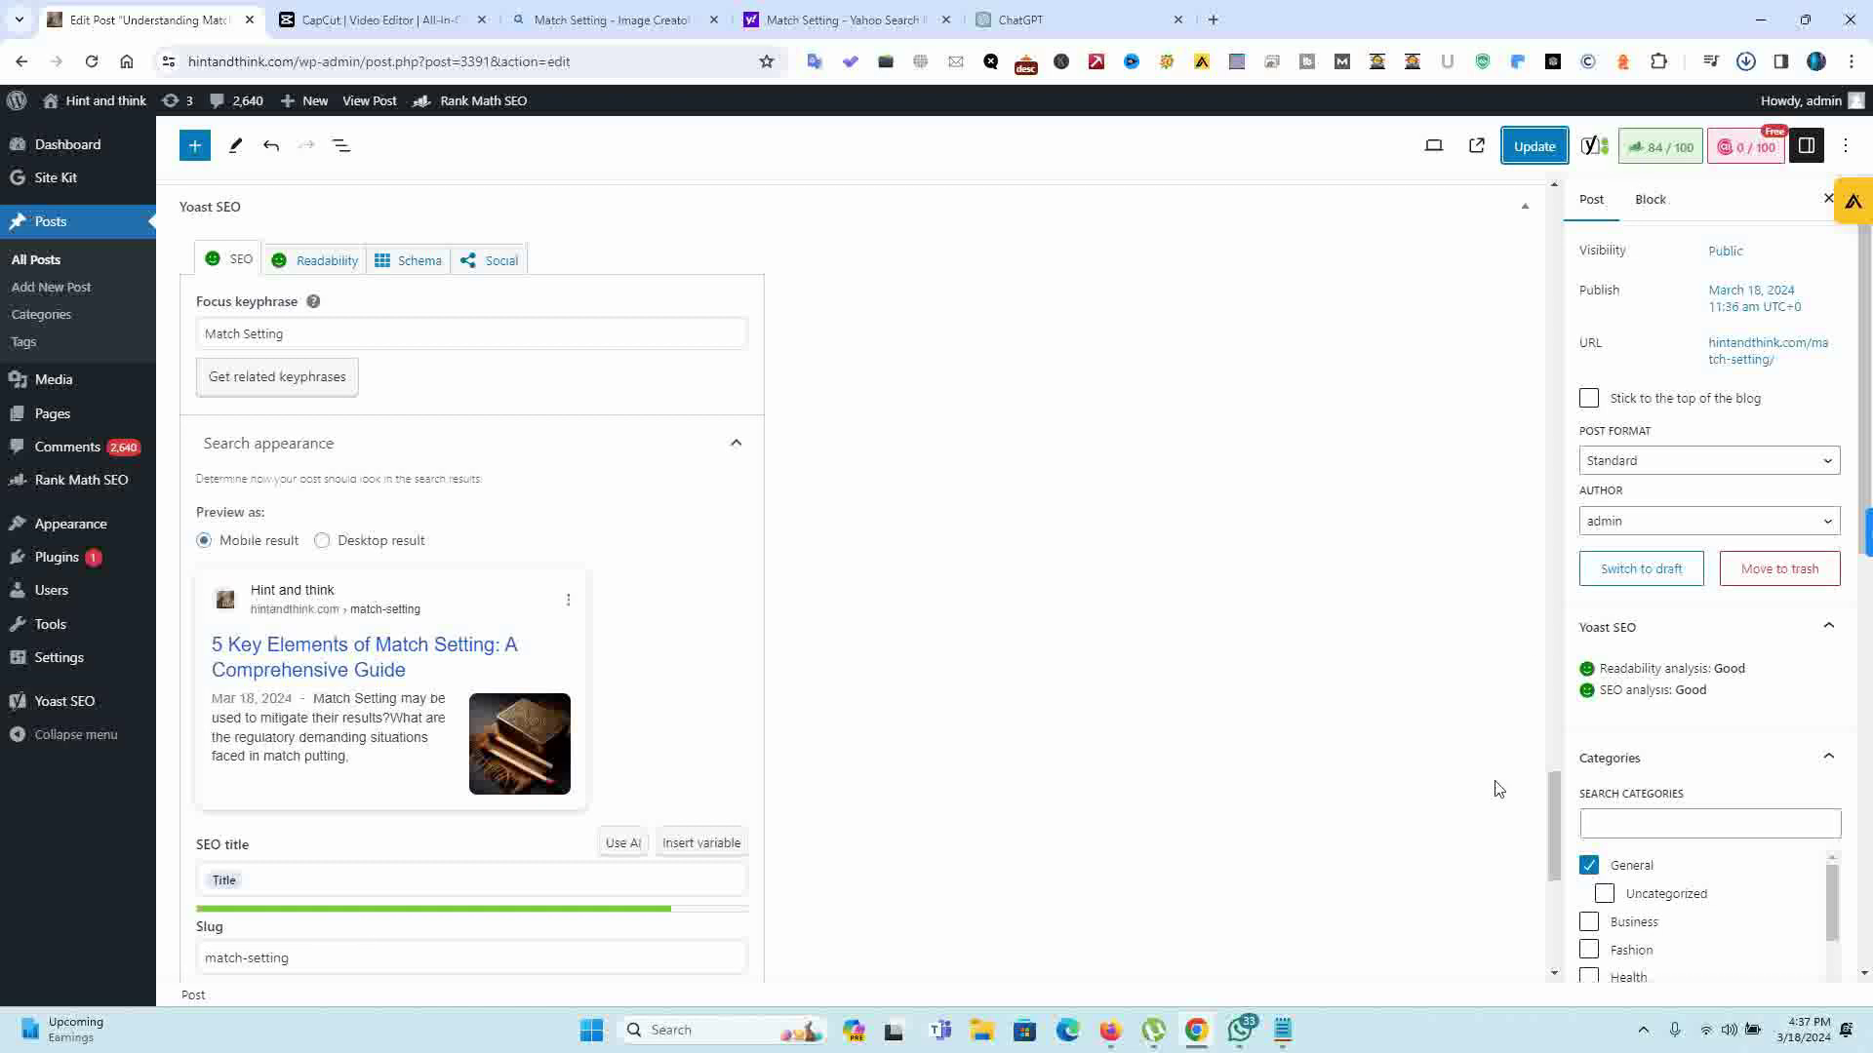
pyautogui.moveTo(1549, 831); pyautogui.dragTo(1505, 209)
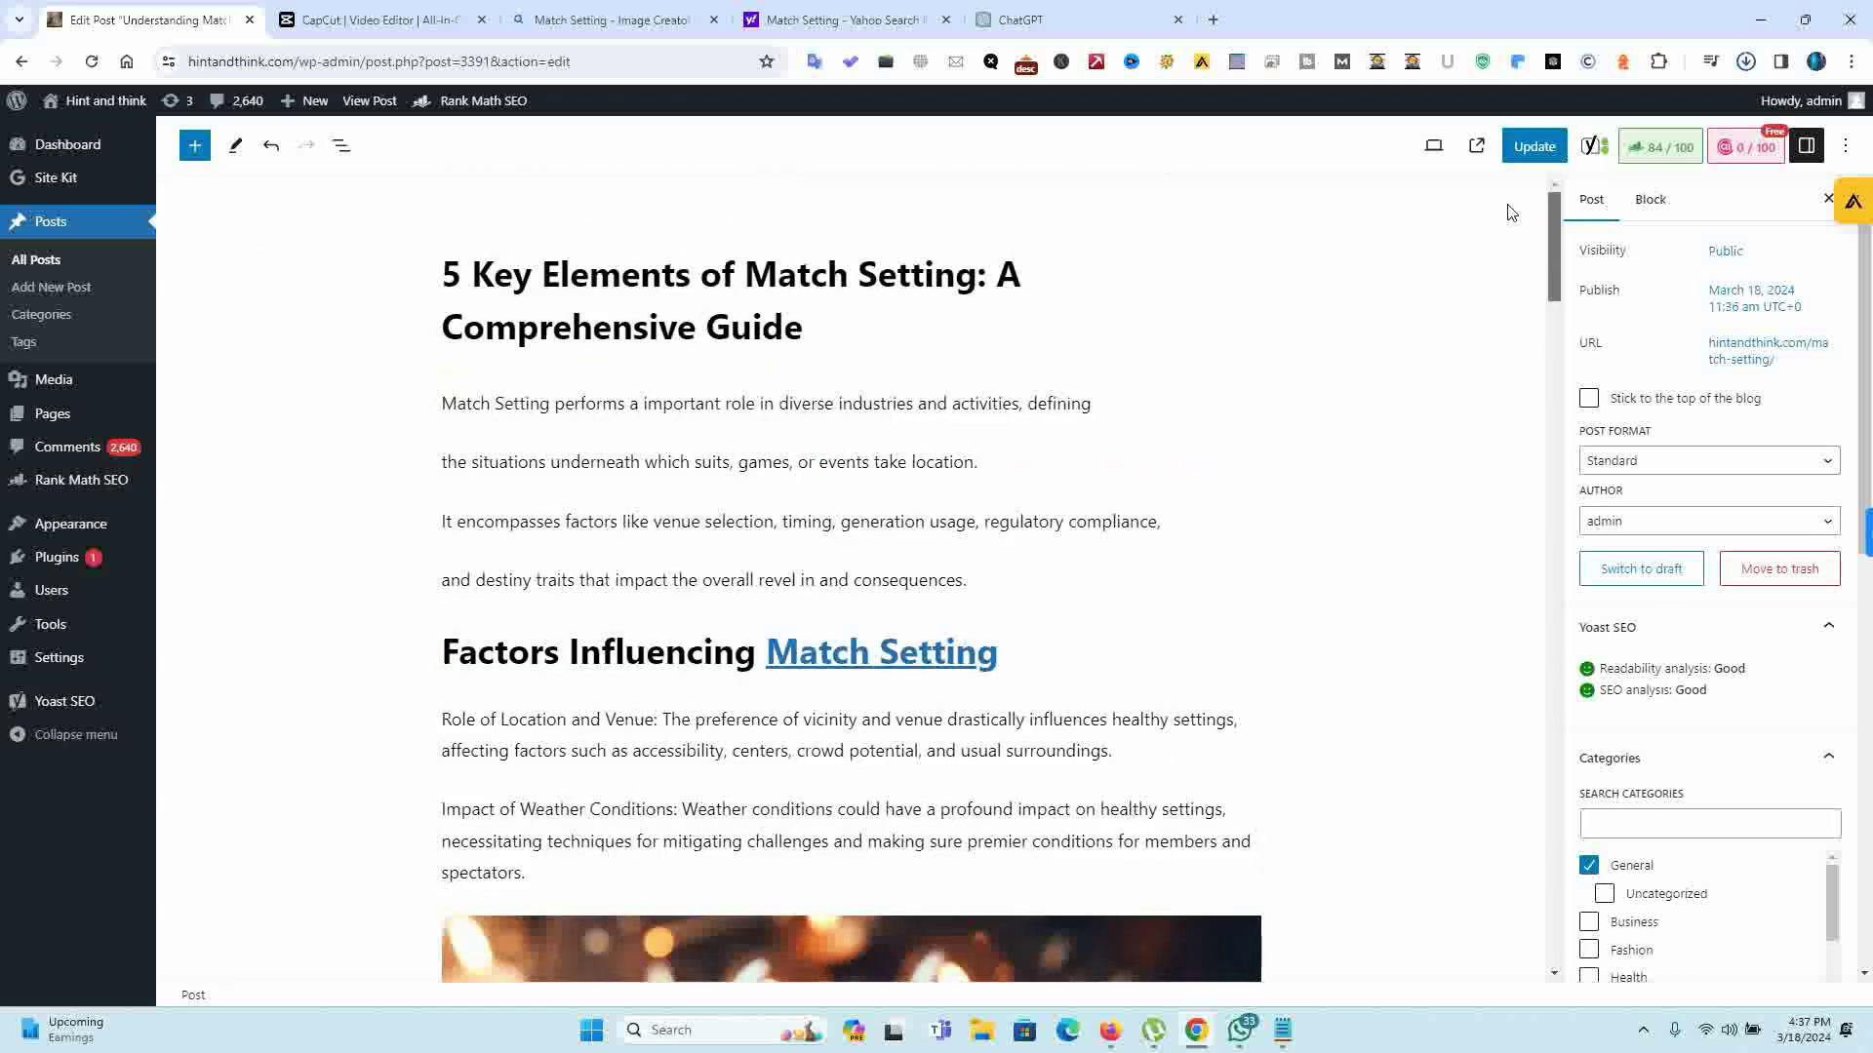
pyautogui.click(1521, 148)
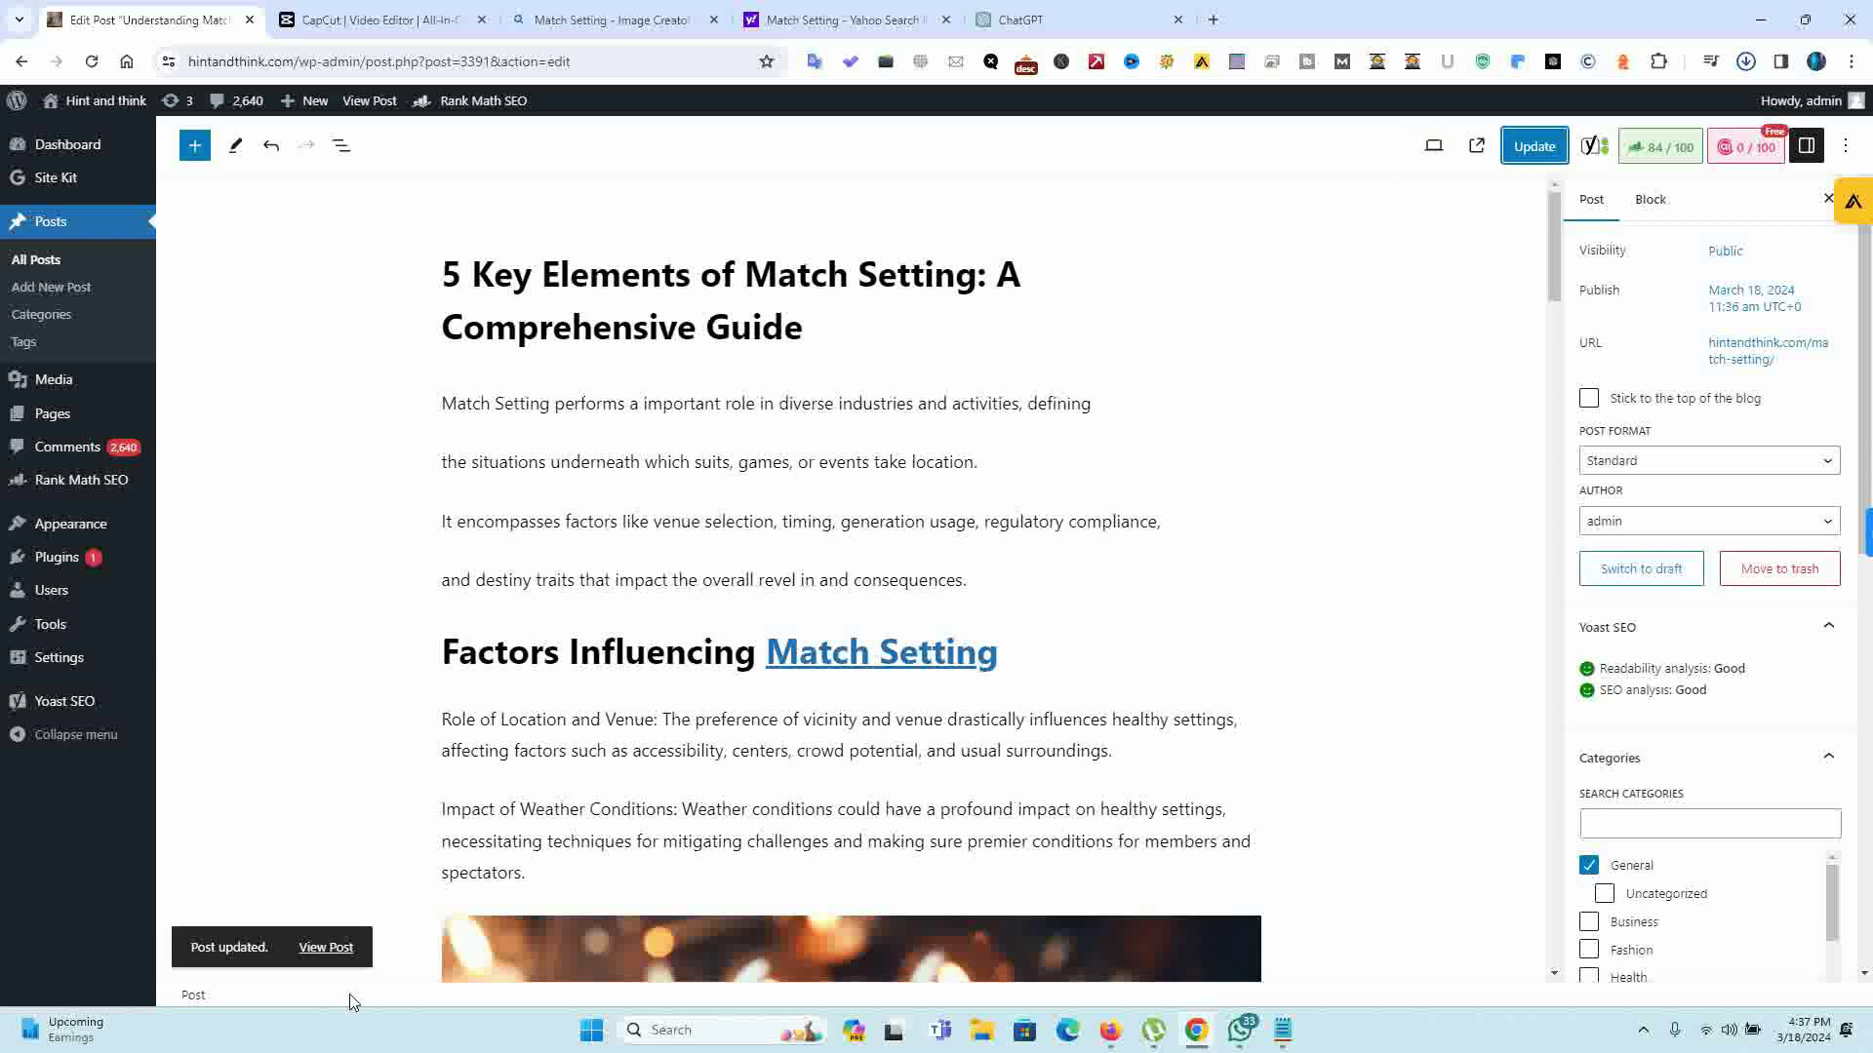
# Step: View the updated post on the live site and copy its web address
pyautogui.click(335, 951)
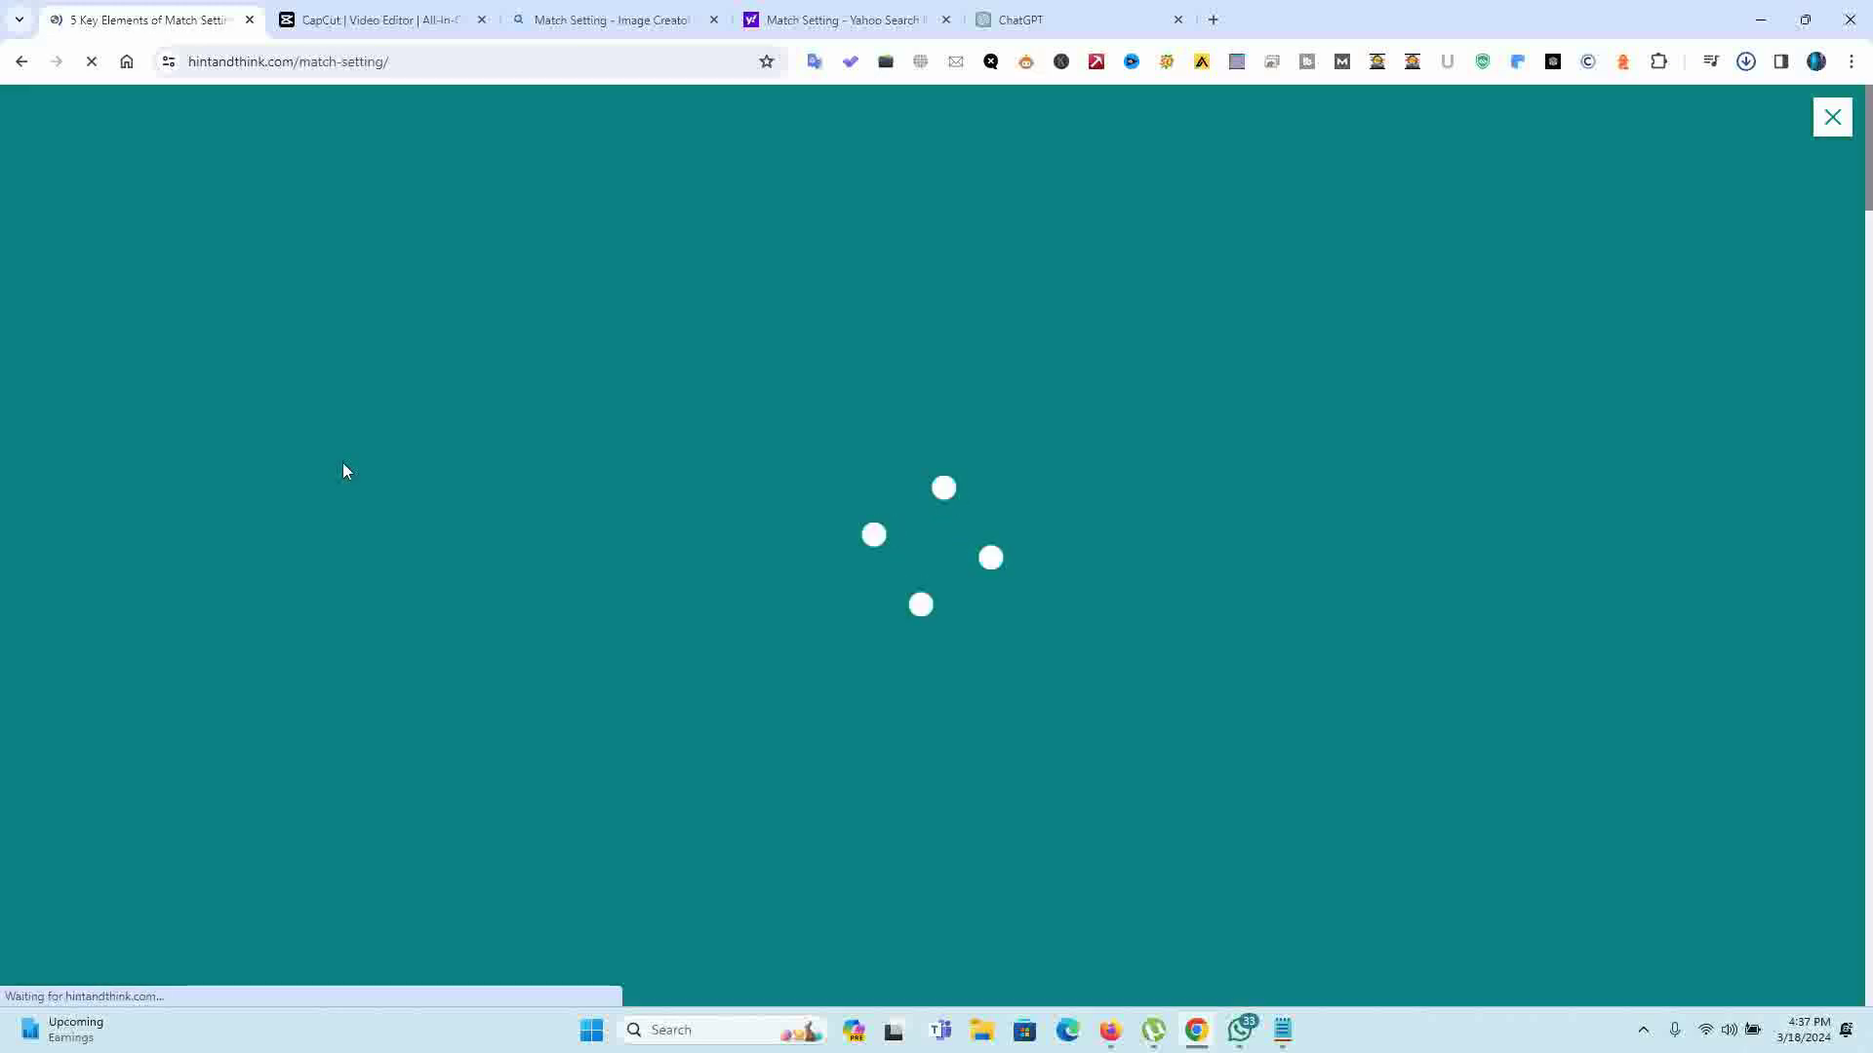
pyautogui.click(564, 63)
pyautogui.hotkey('ctrl', 'c')
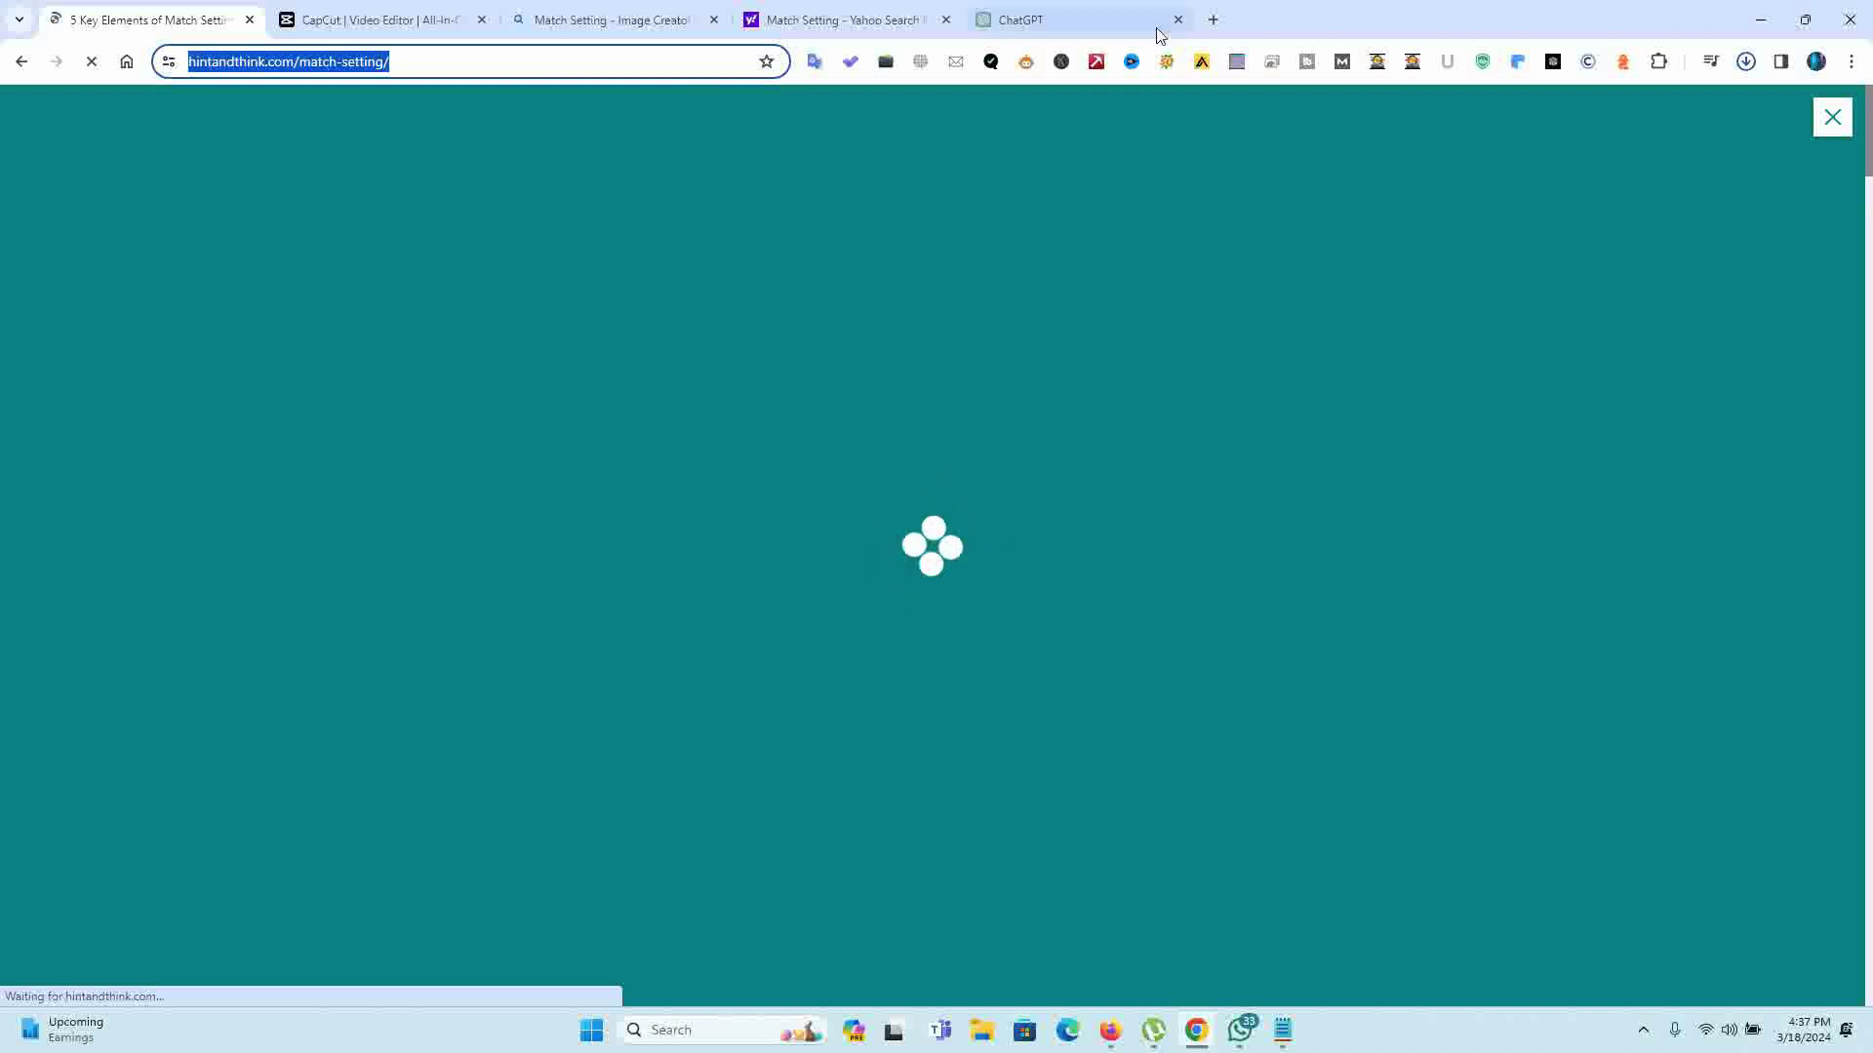
# Step: Open Google Search Console in a new browser tab and inspect the copied URL hintandthink.com/match-setting/
pyautogui.click(1216, 20)
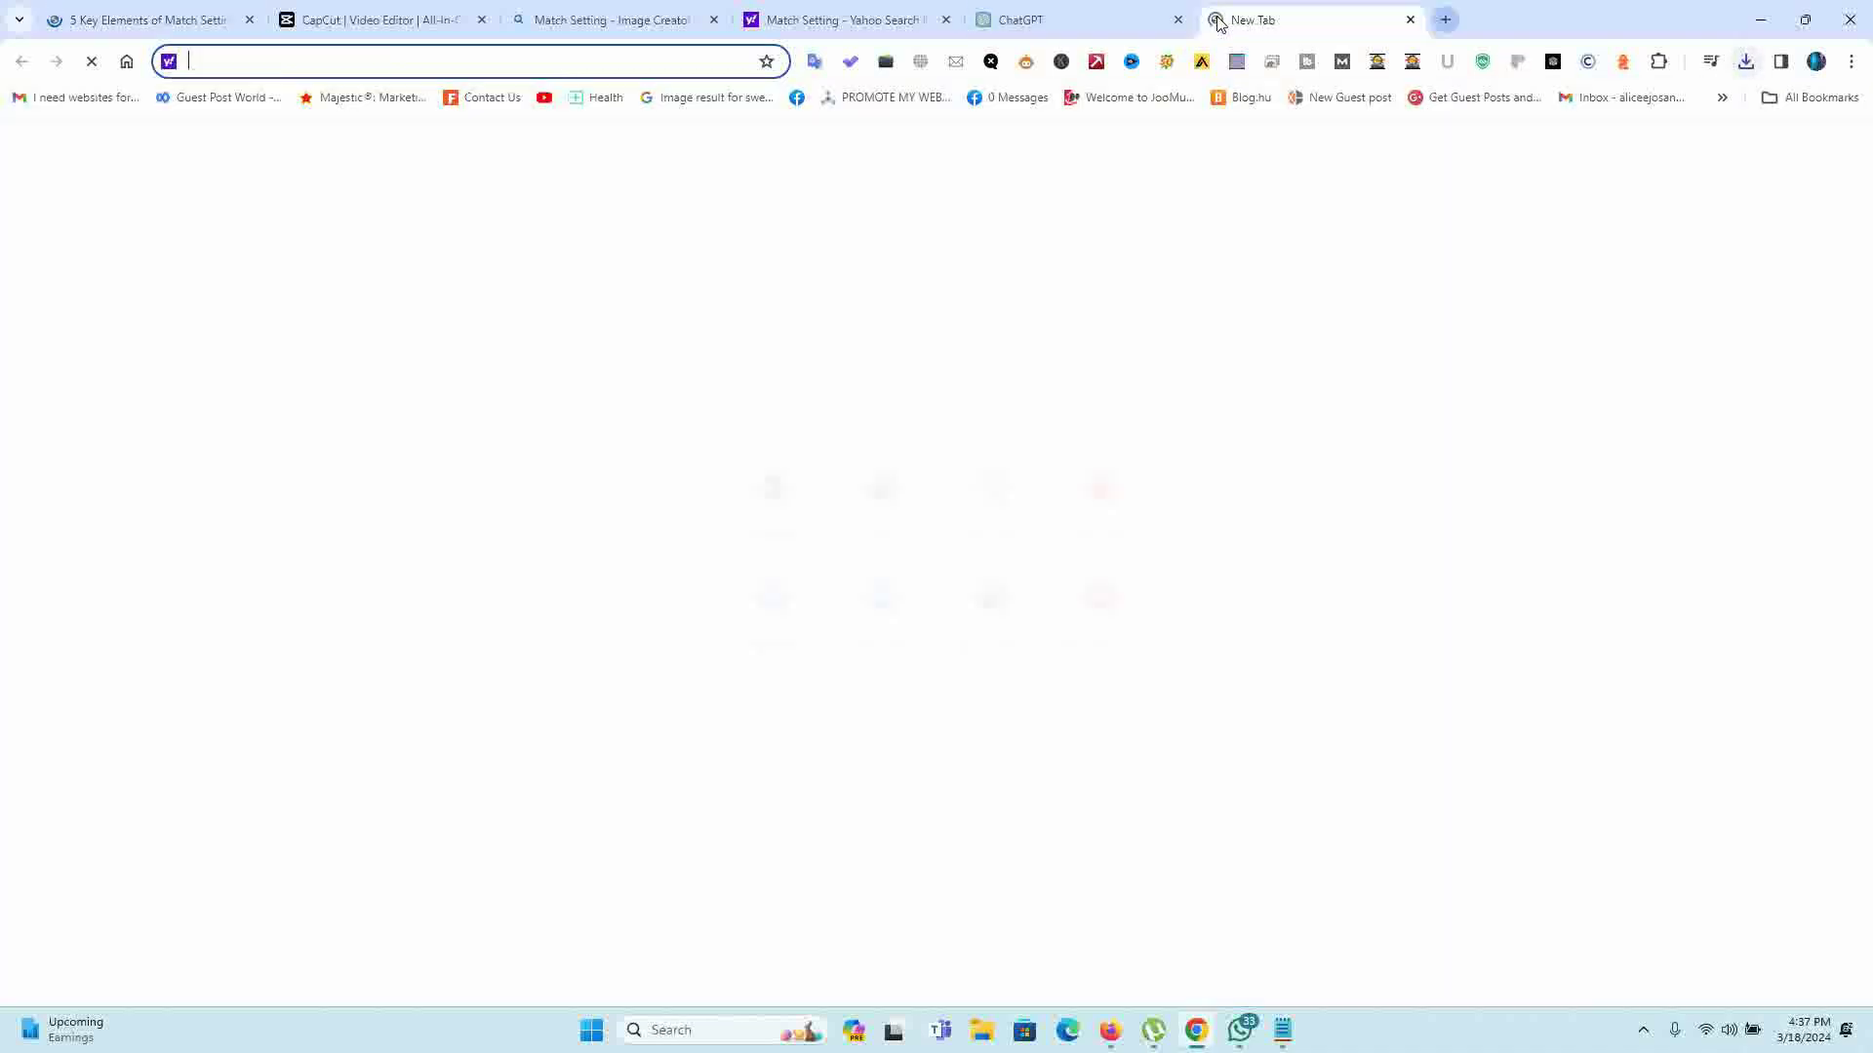
pyautogui.write('se')
pyautogui.press('Return')
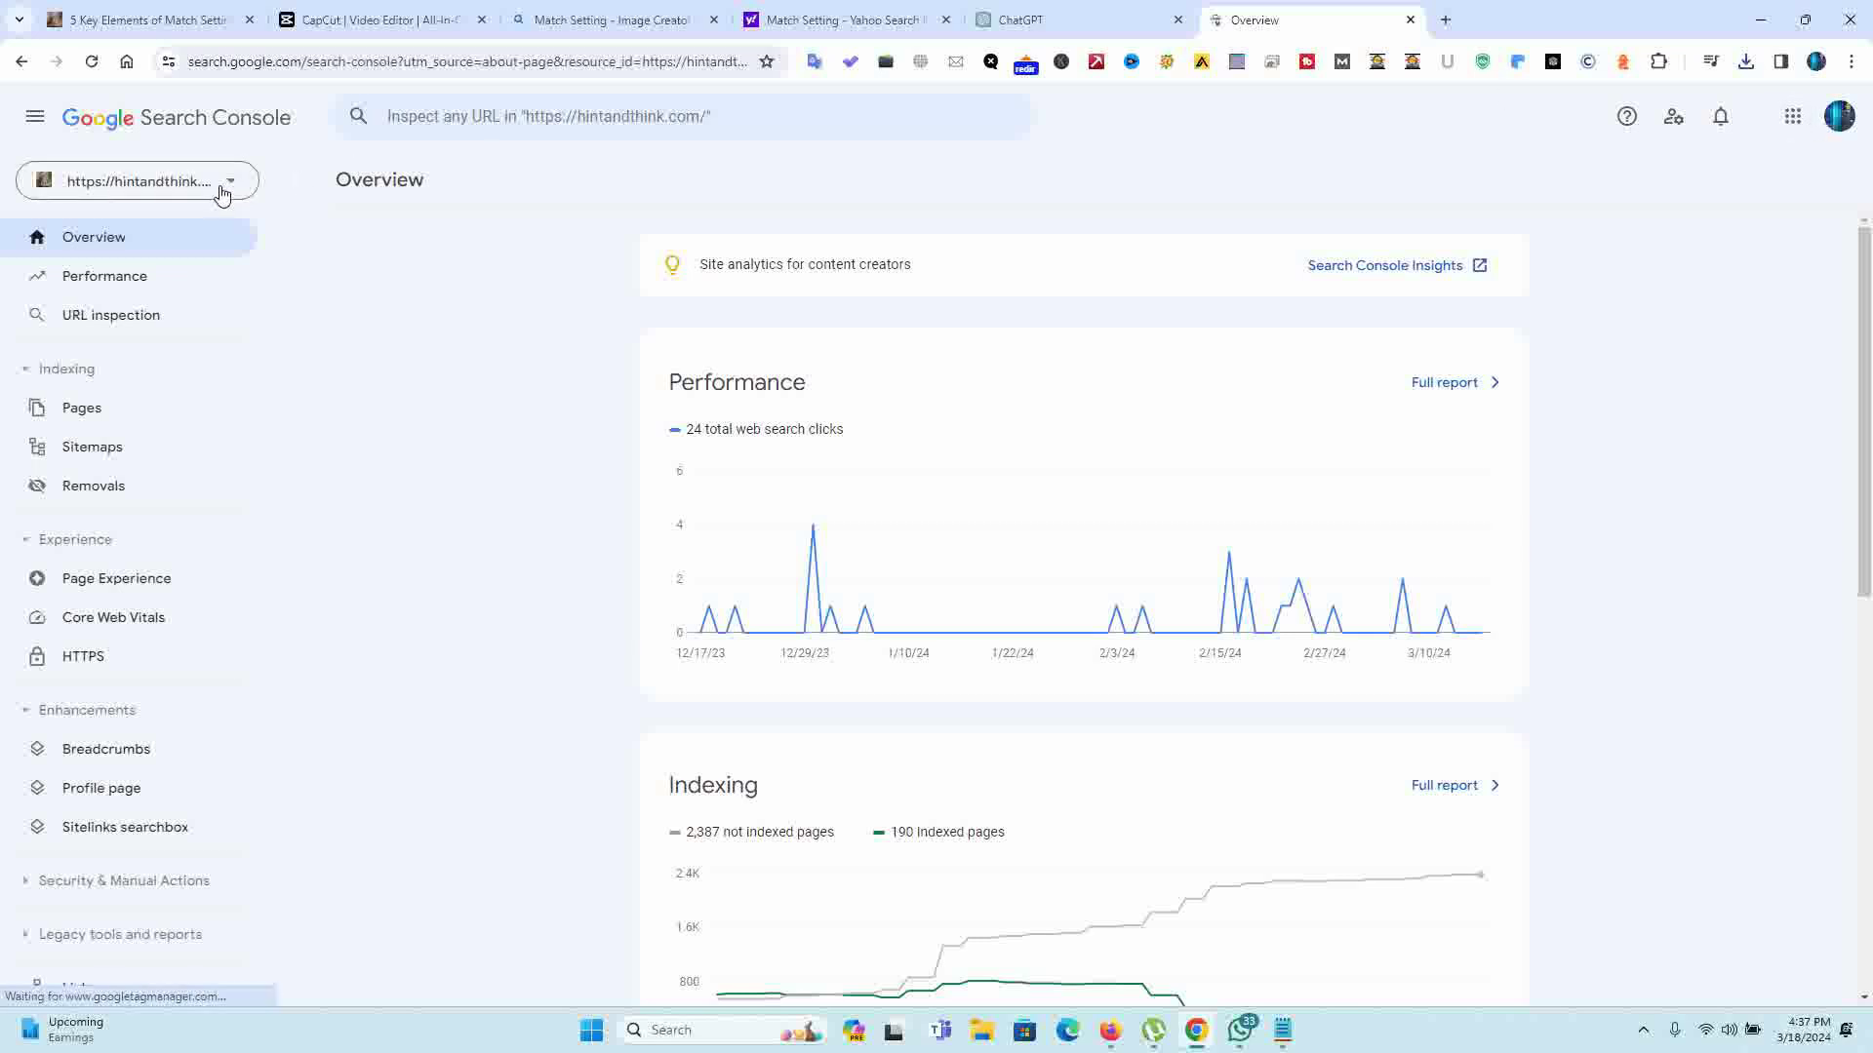
pyautogui.click(465, 116)
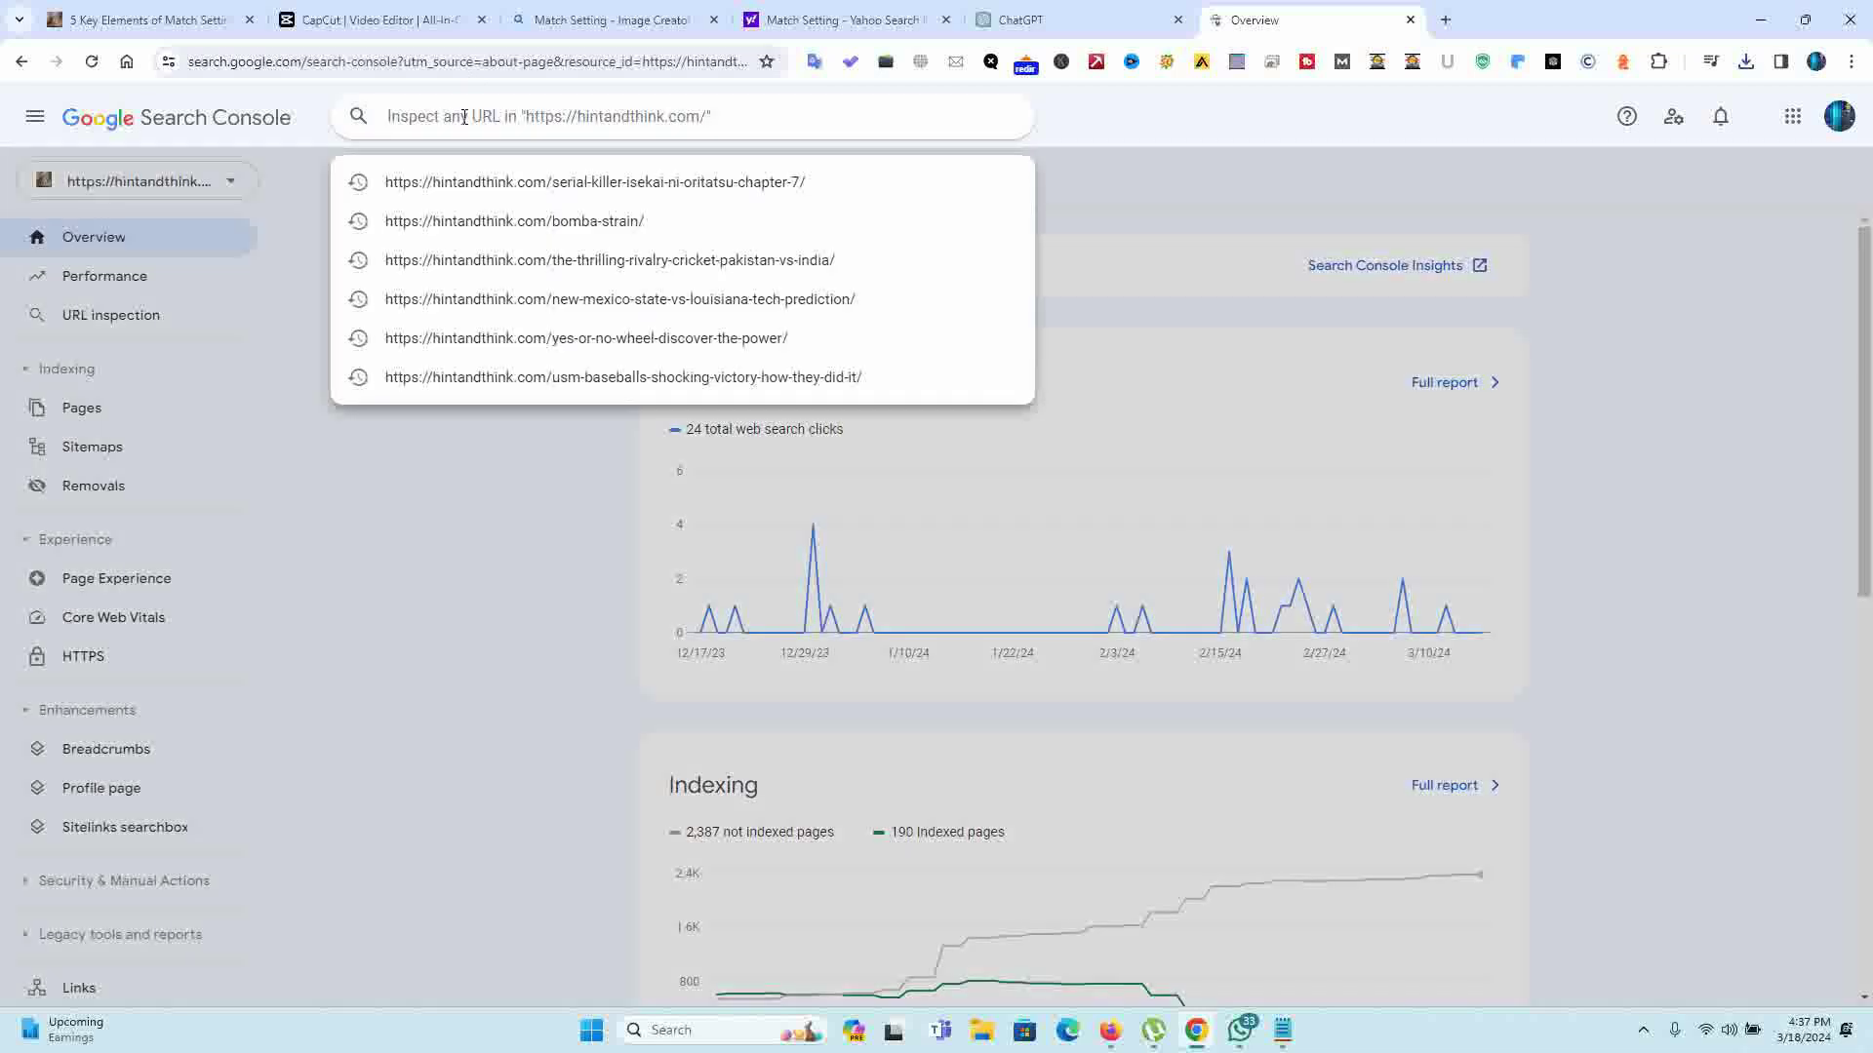
pyautogui.hotkey('ctrl', 'v')
pyautogui.press('Return')
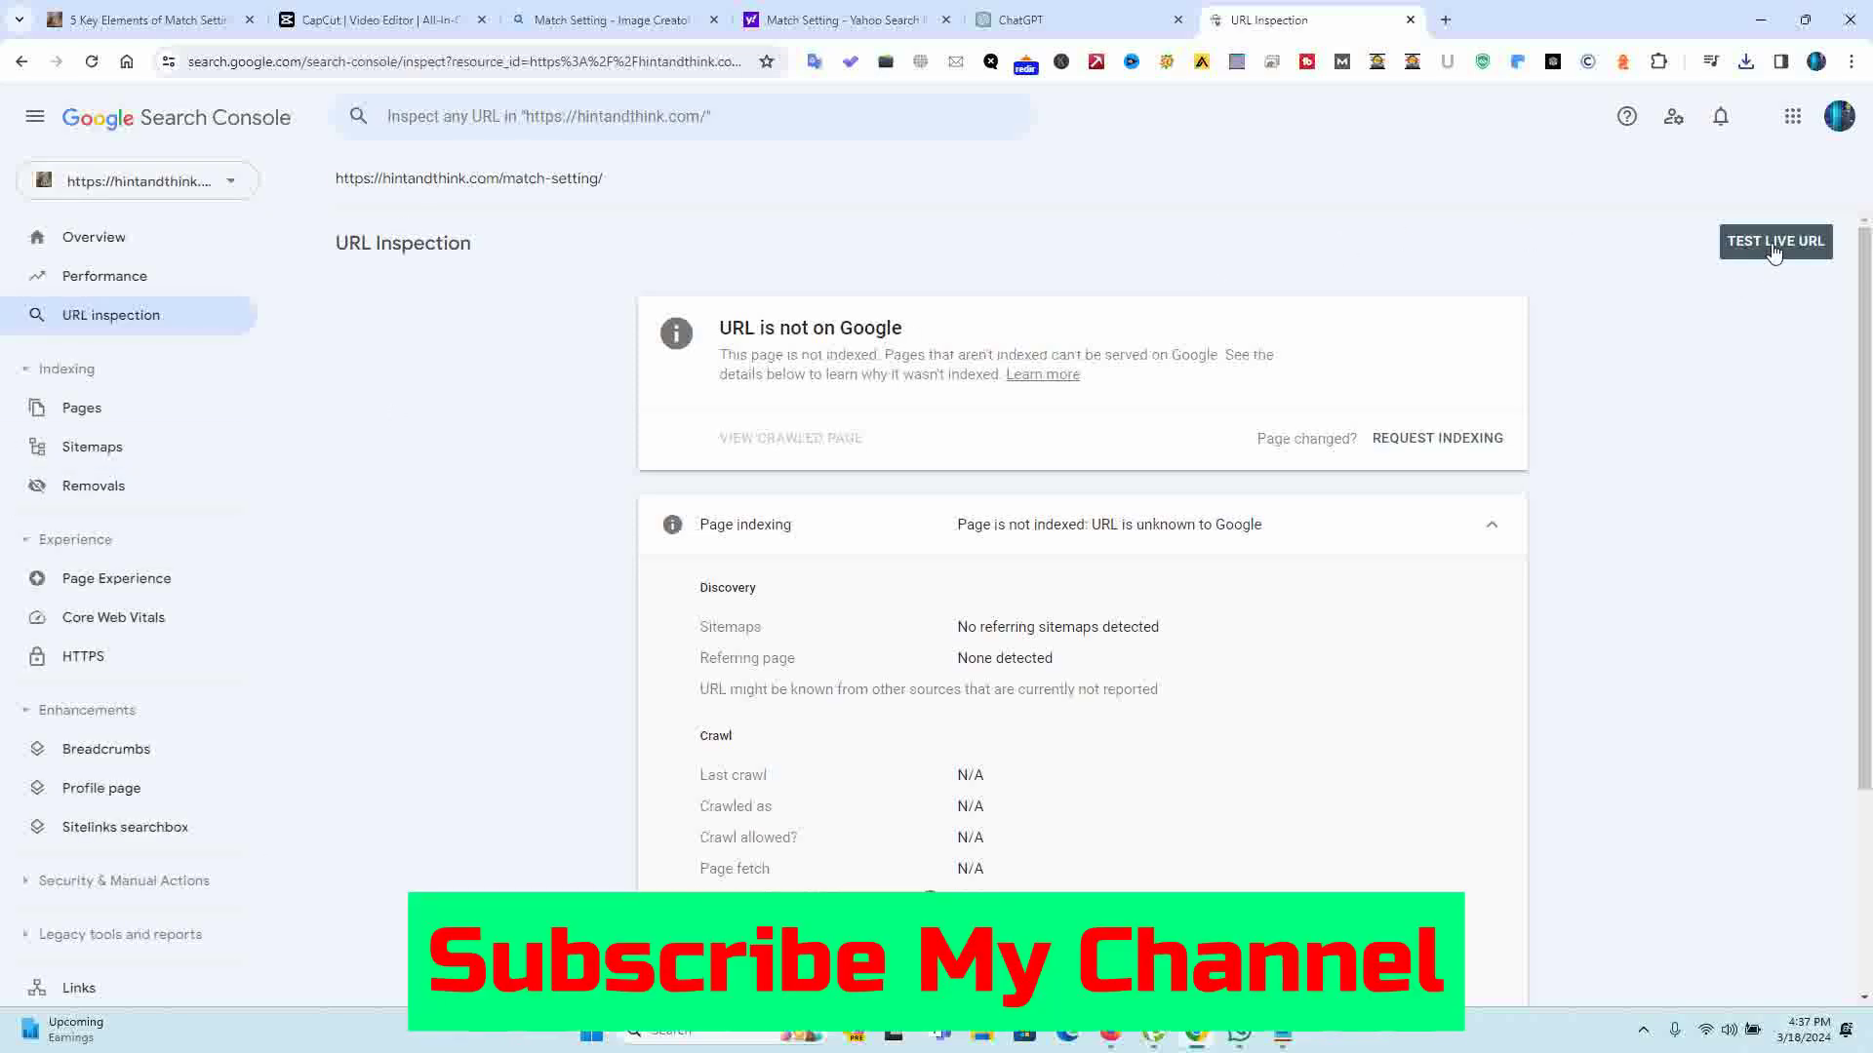
# Step: Run a live test of the inspected match-setting URL and request its indexing, dismissing the confirmation
pyautogui.click(1773, 242)
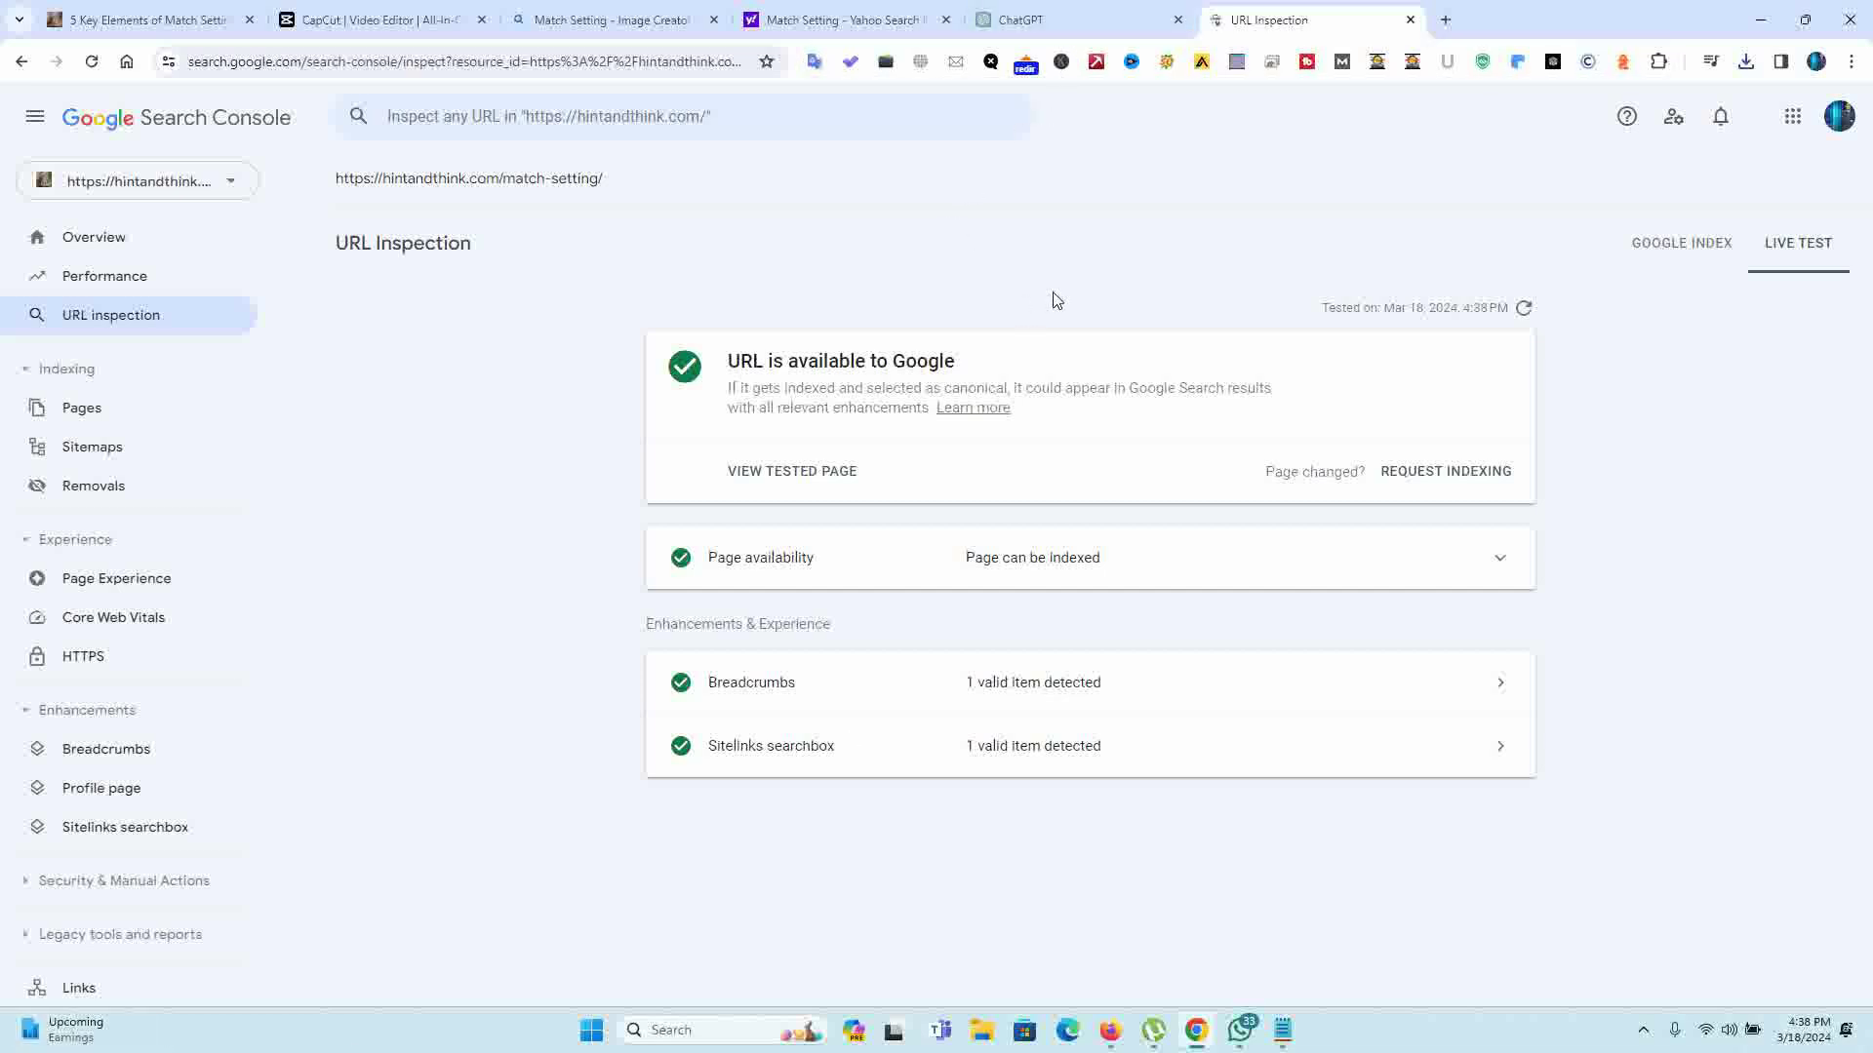
pyautogui.click(1446, 489)
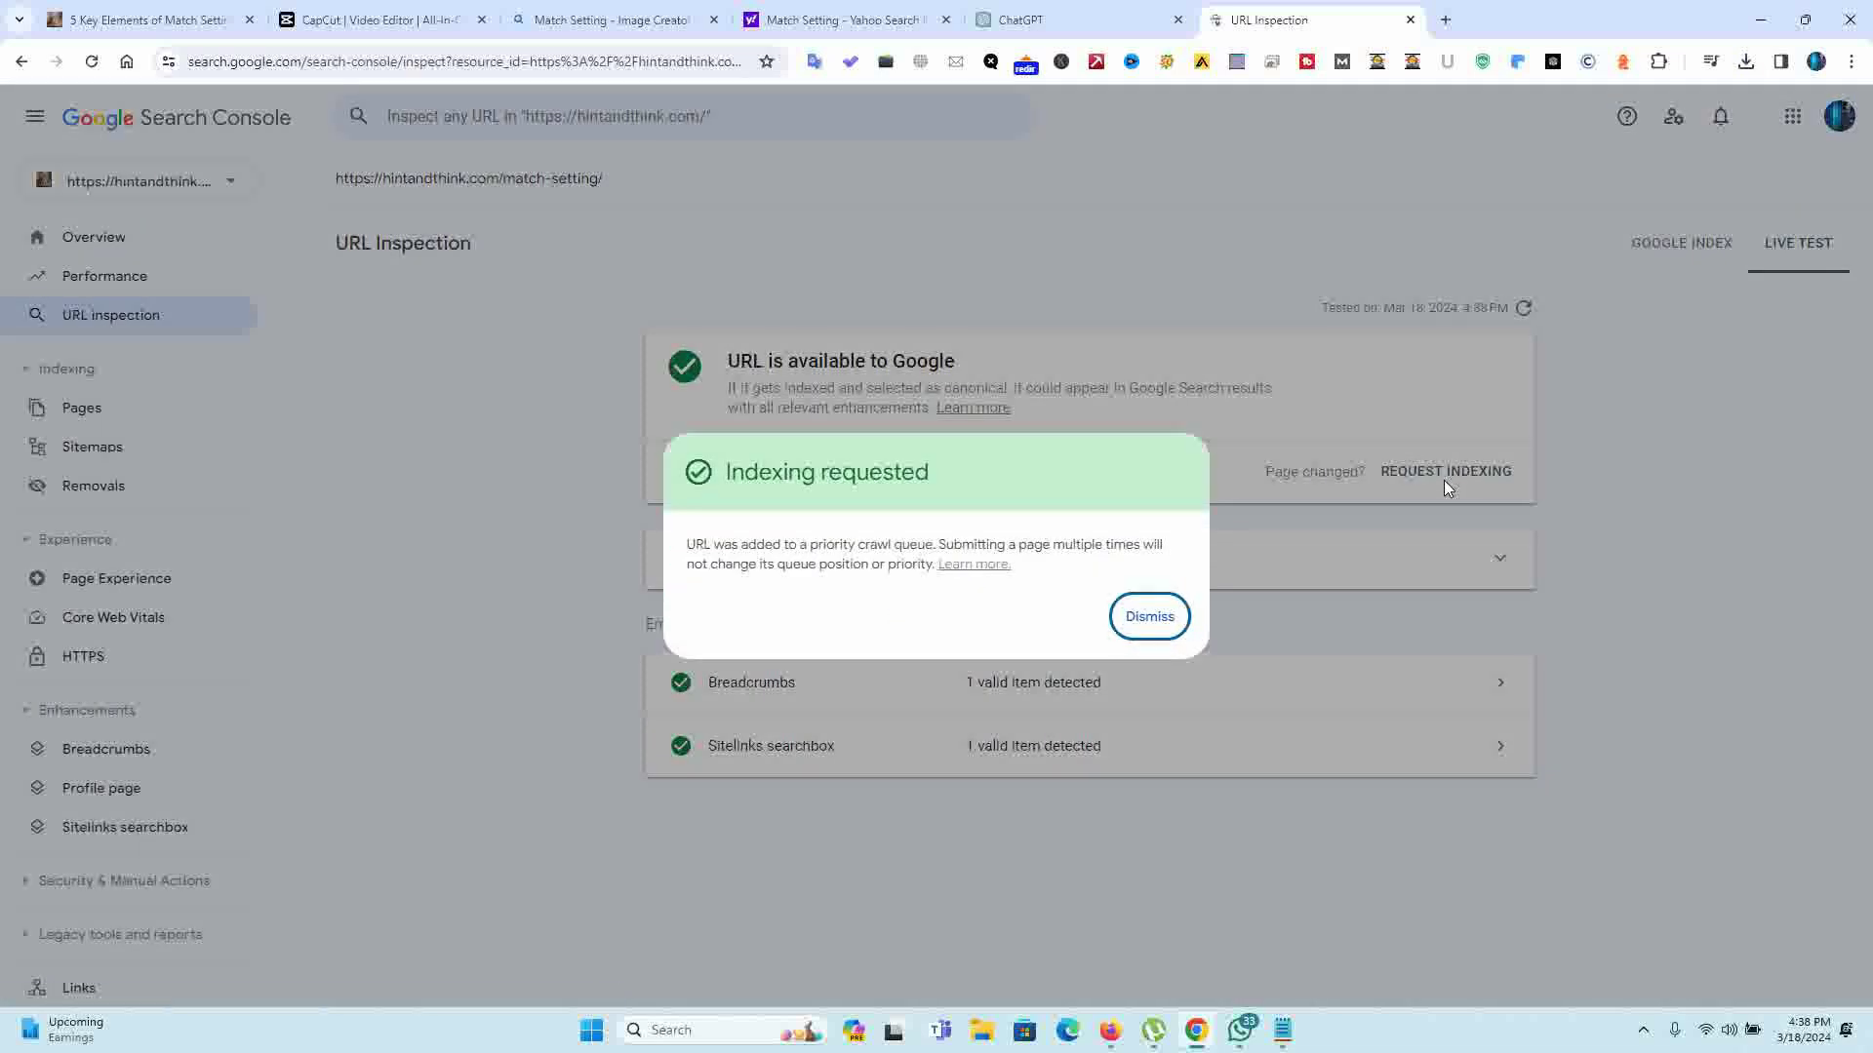
pyautogui.click(1183, 616)
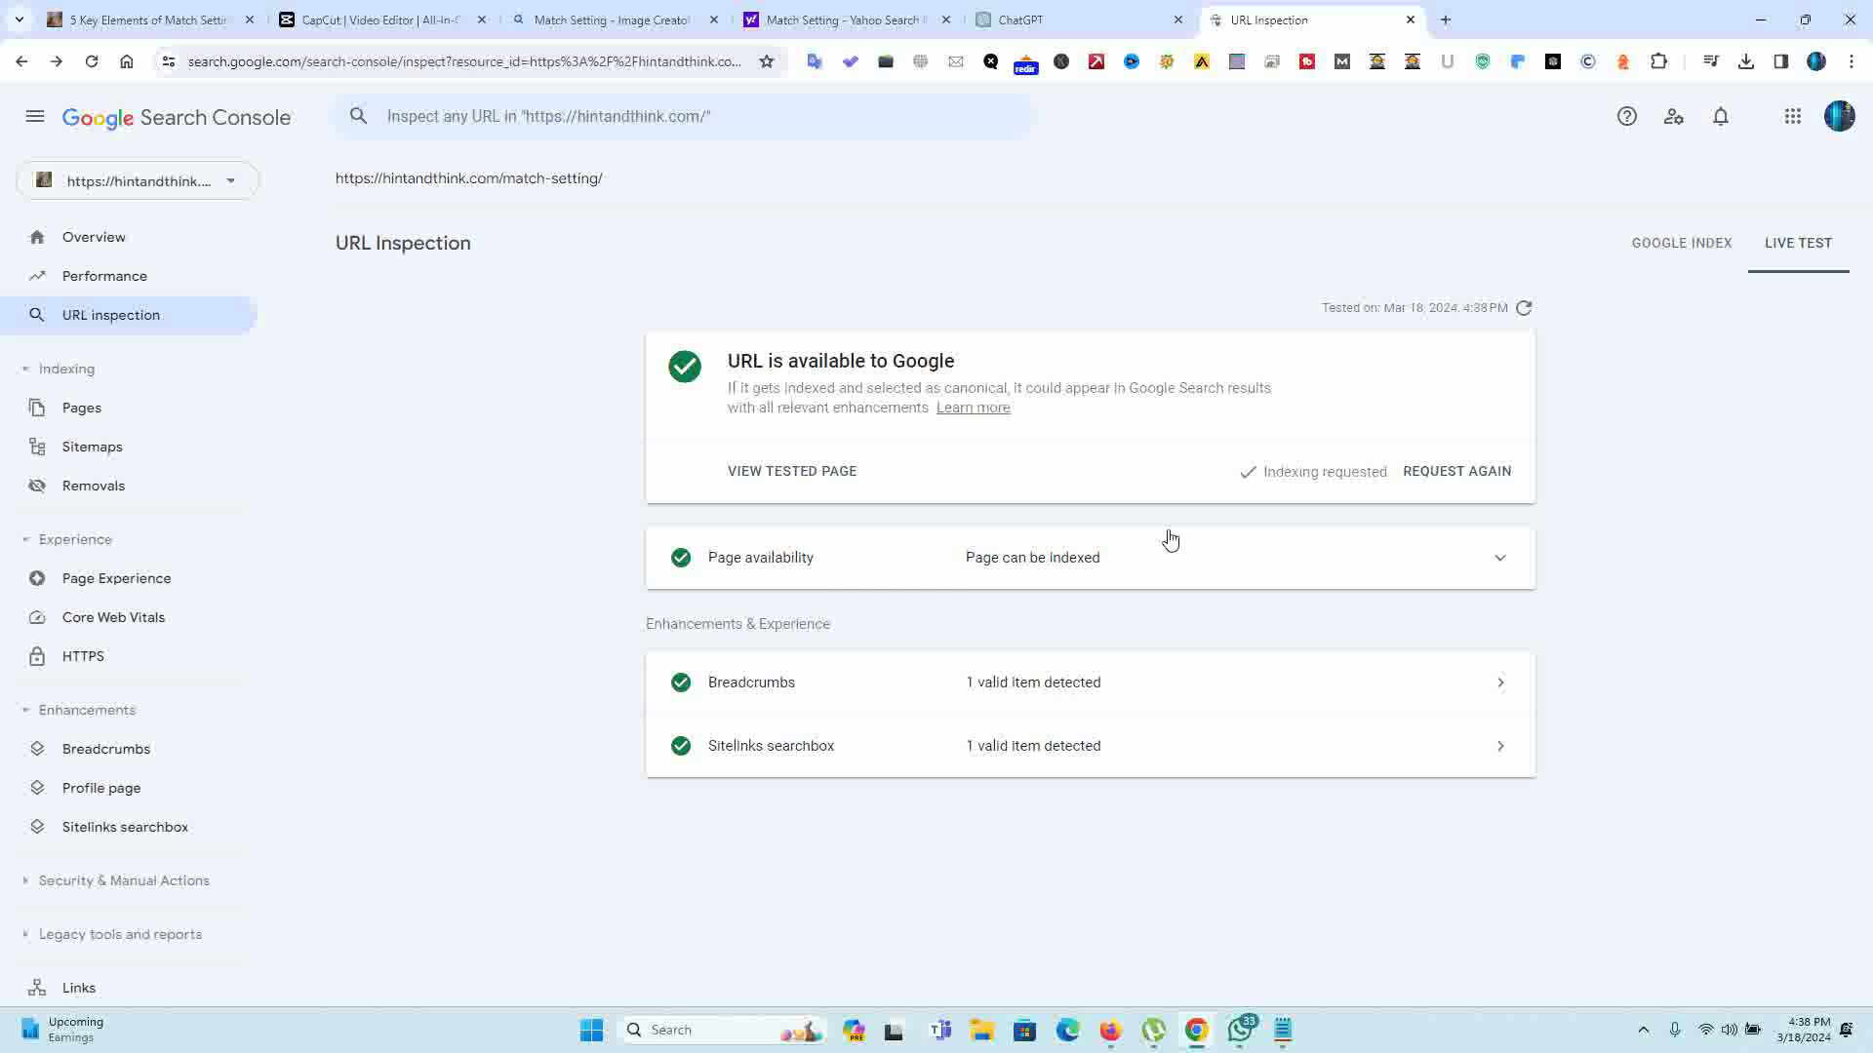
# Step: Return to the live match setting post and review its title, featured image and article content
pyautogui.click(102, 15)
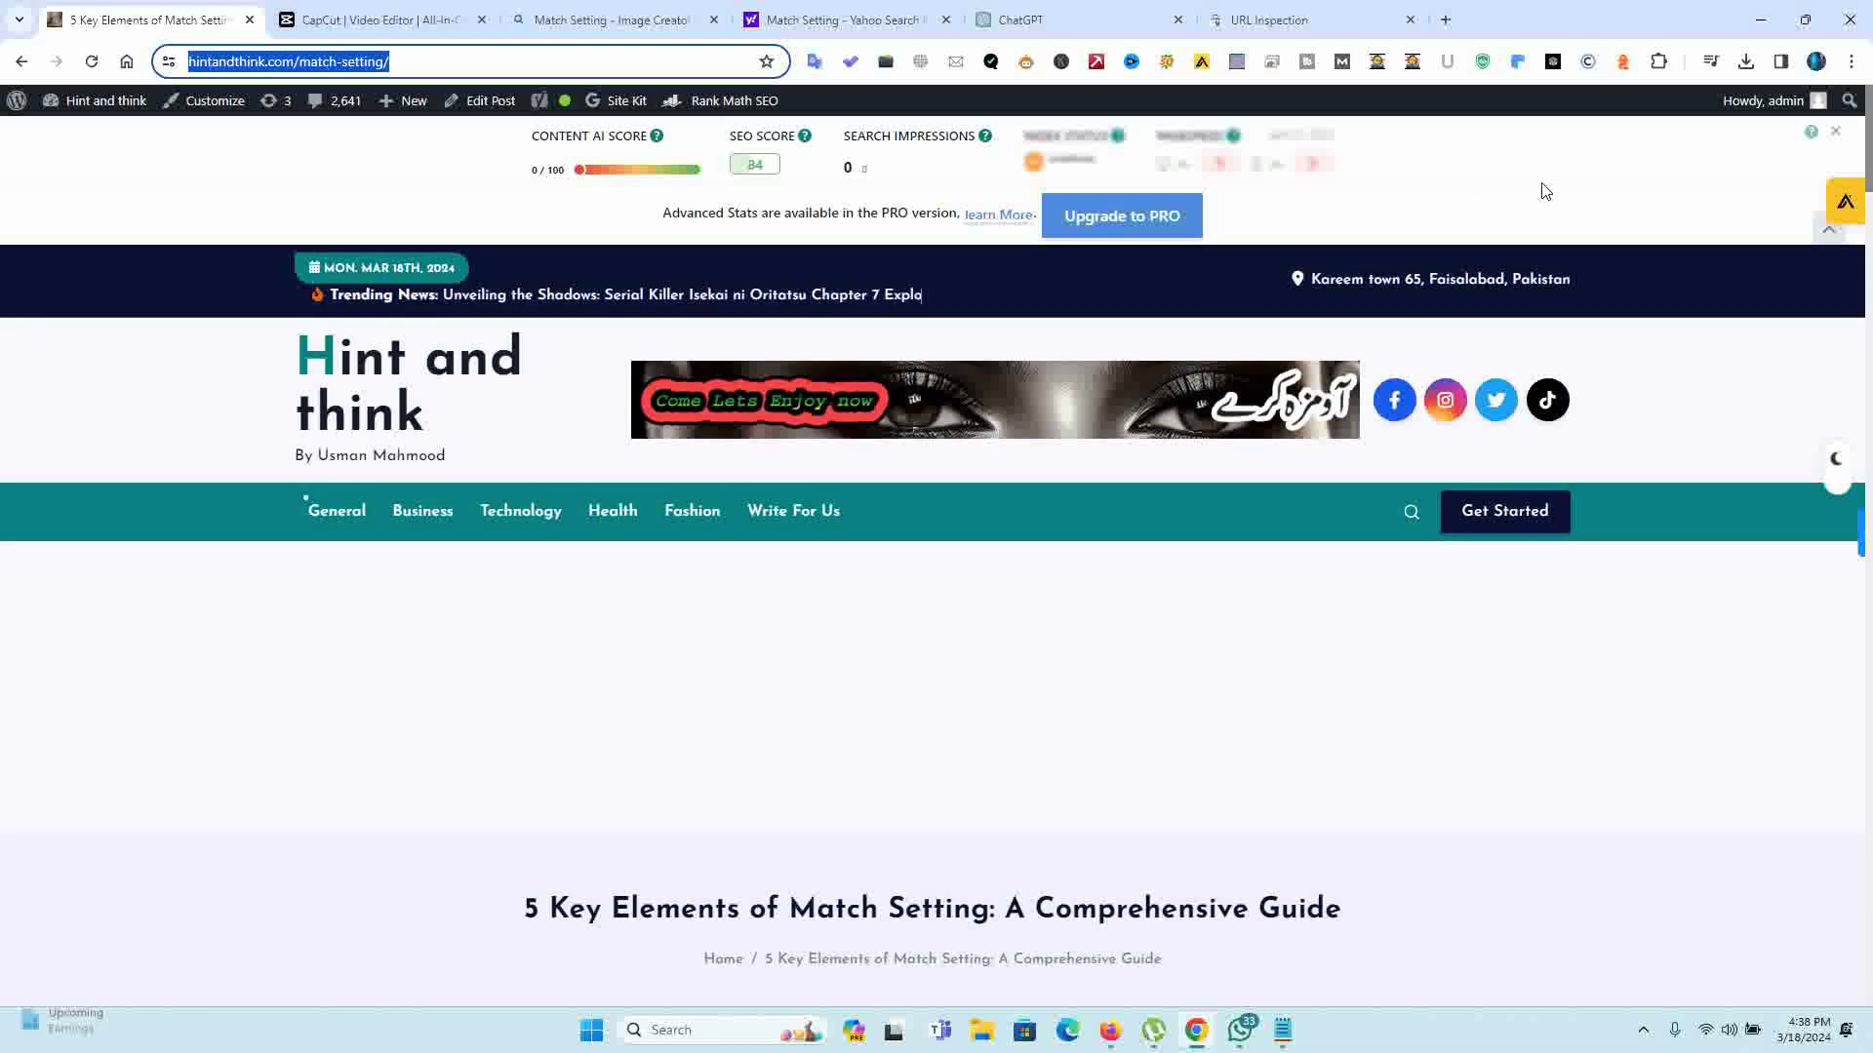
pyautogui.scroll(-8, 936, 585)
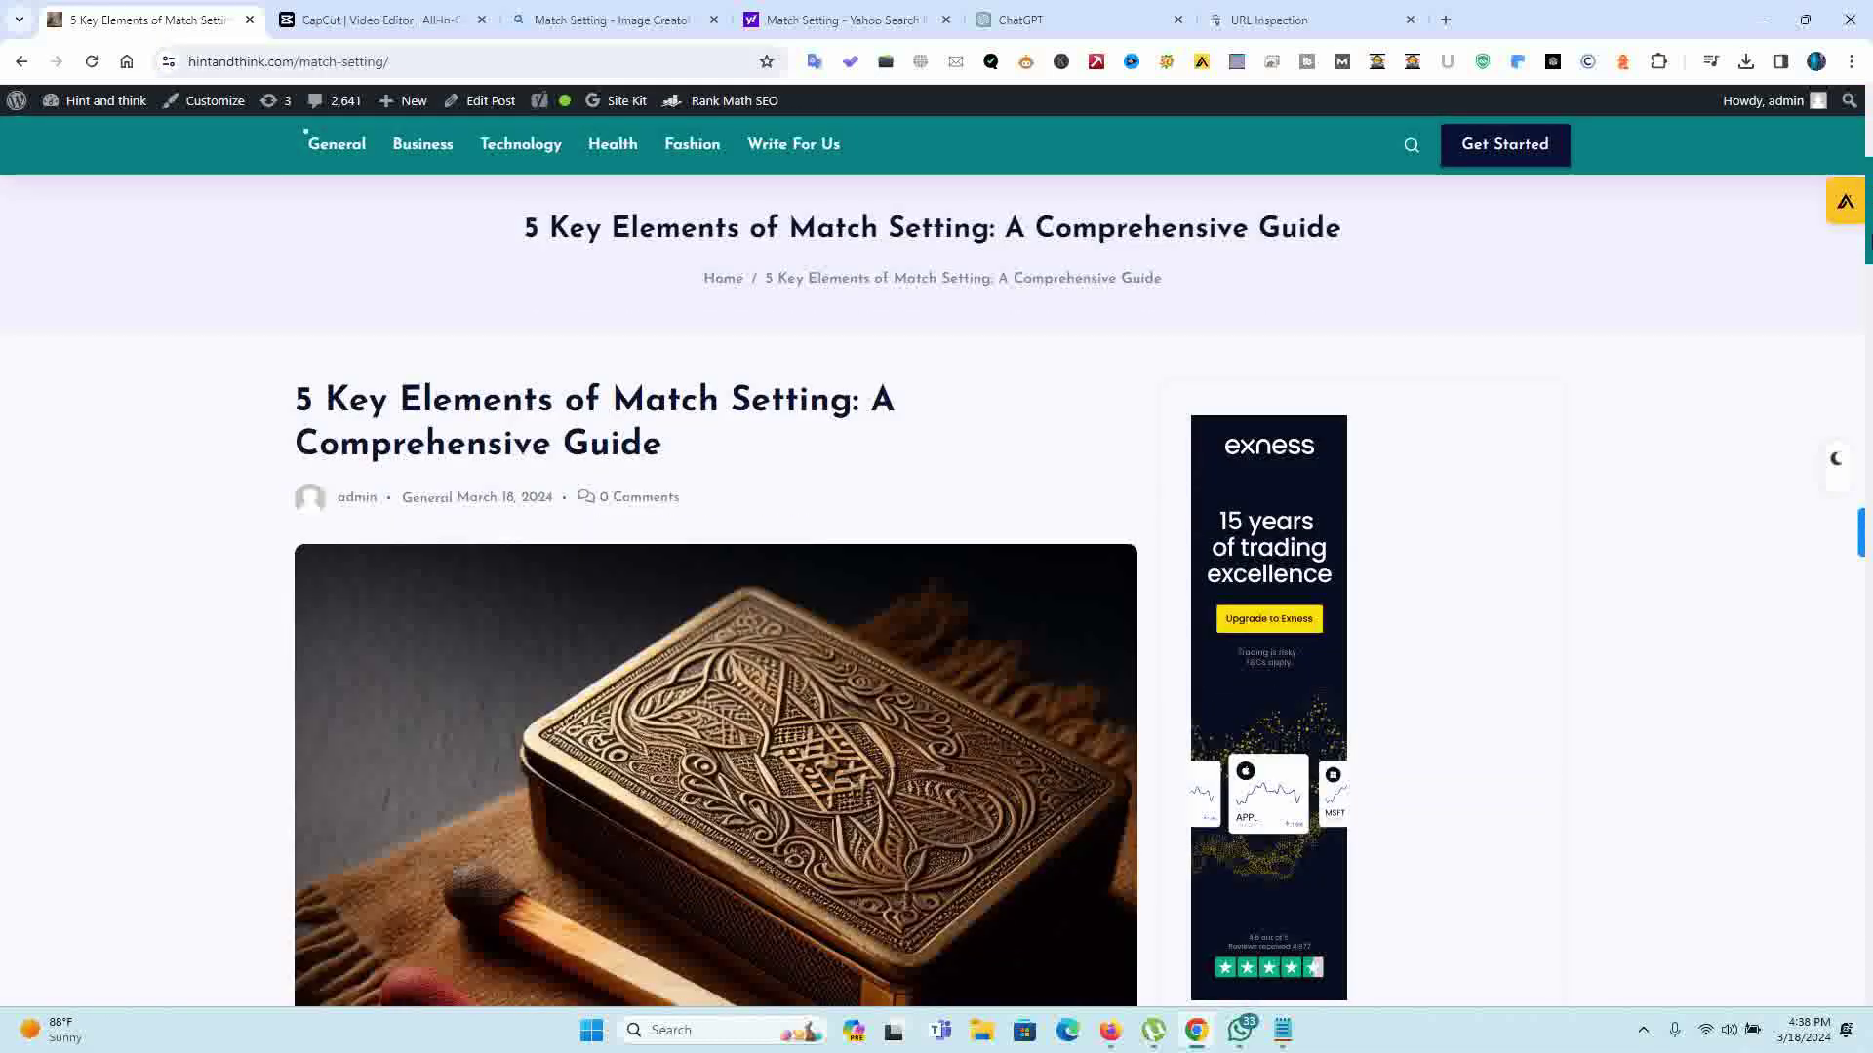
pyautogui.scroll(-15, 1848, 441)
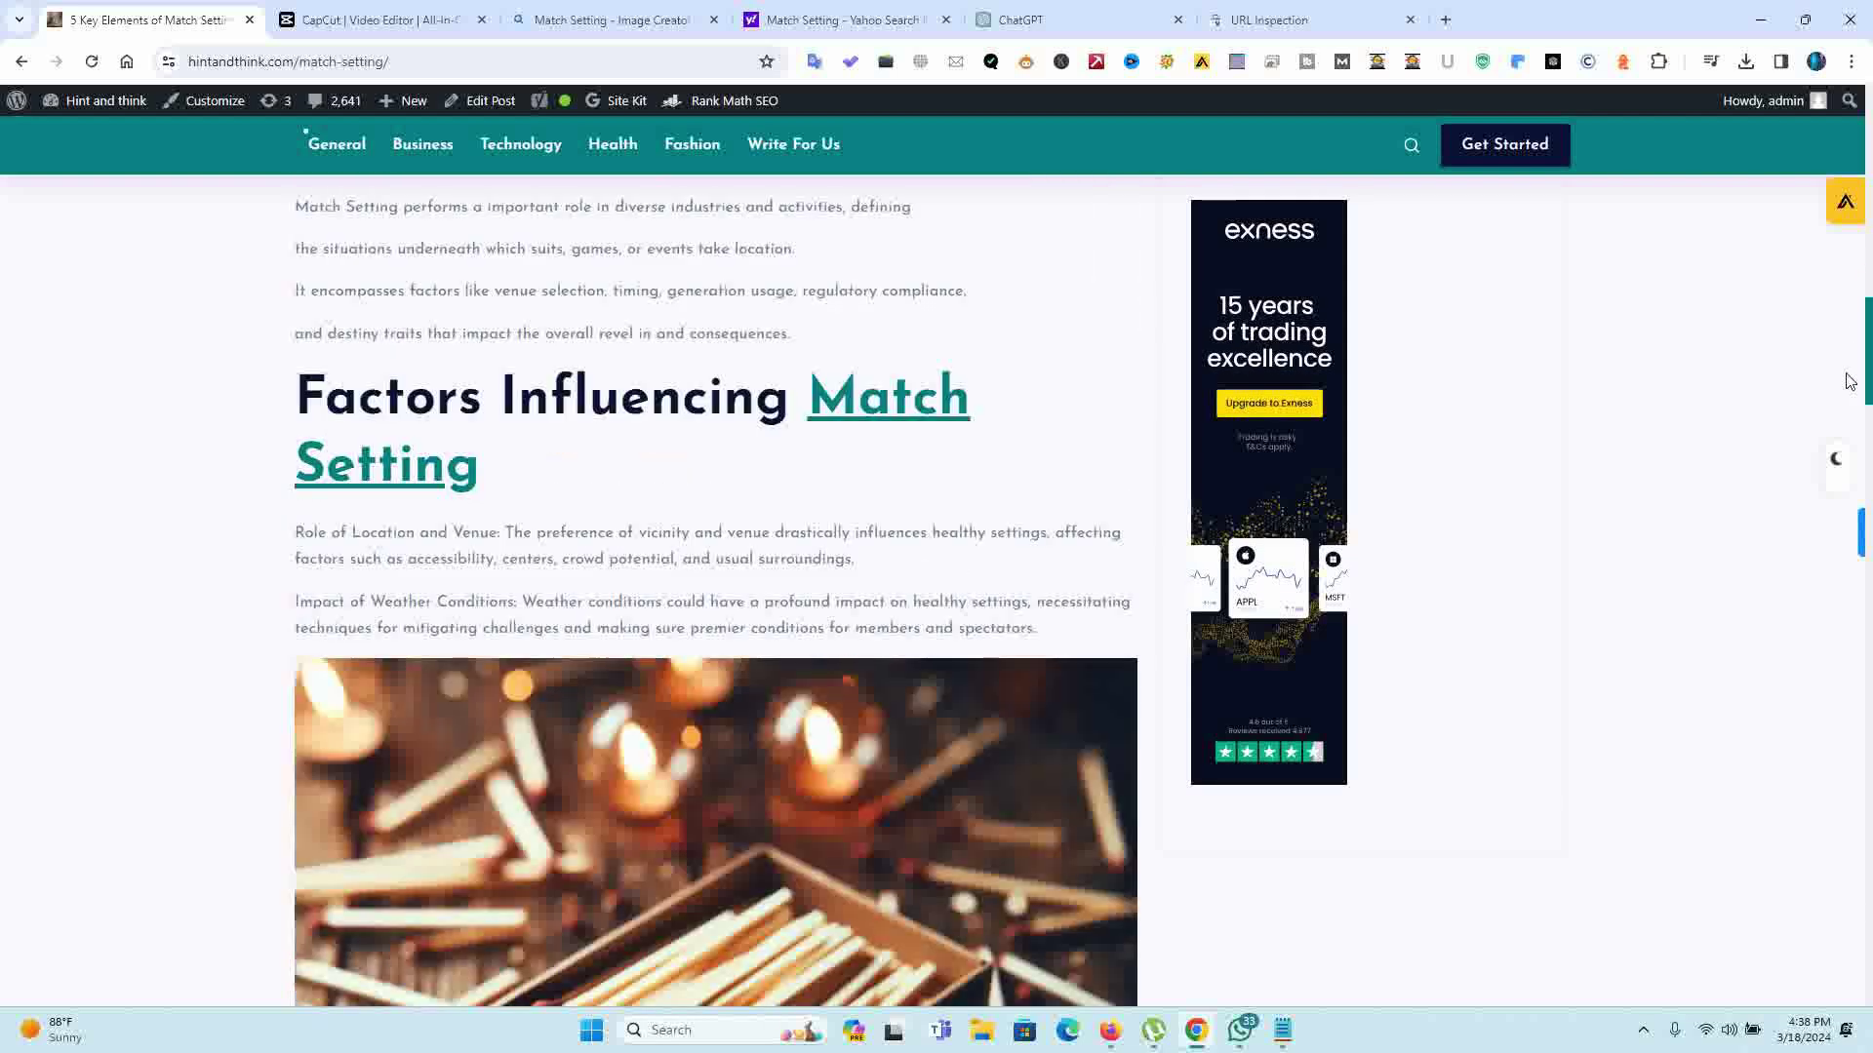
pyautogui.scroll(20, 1849, 441)
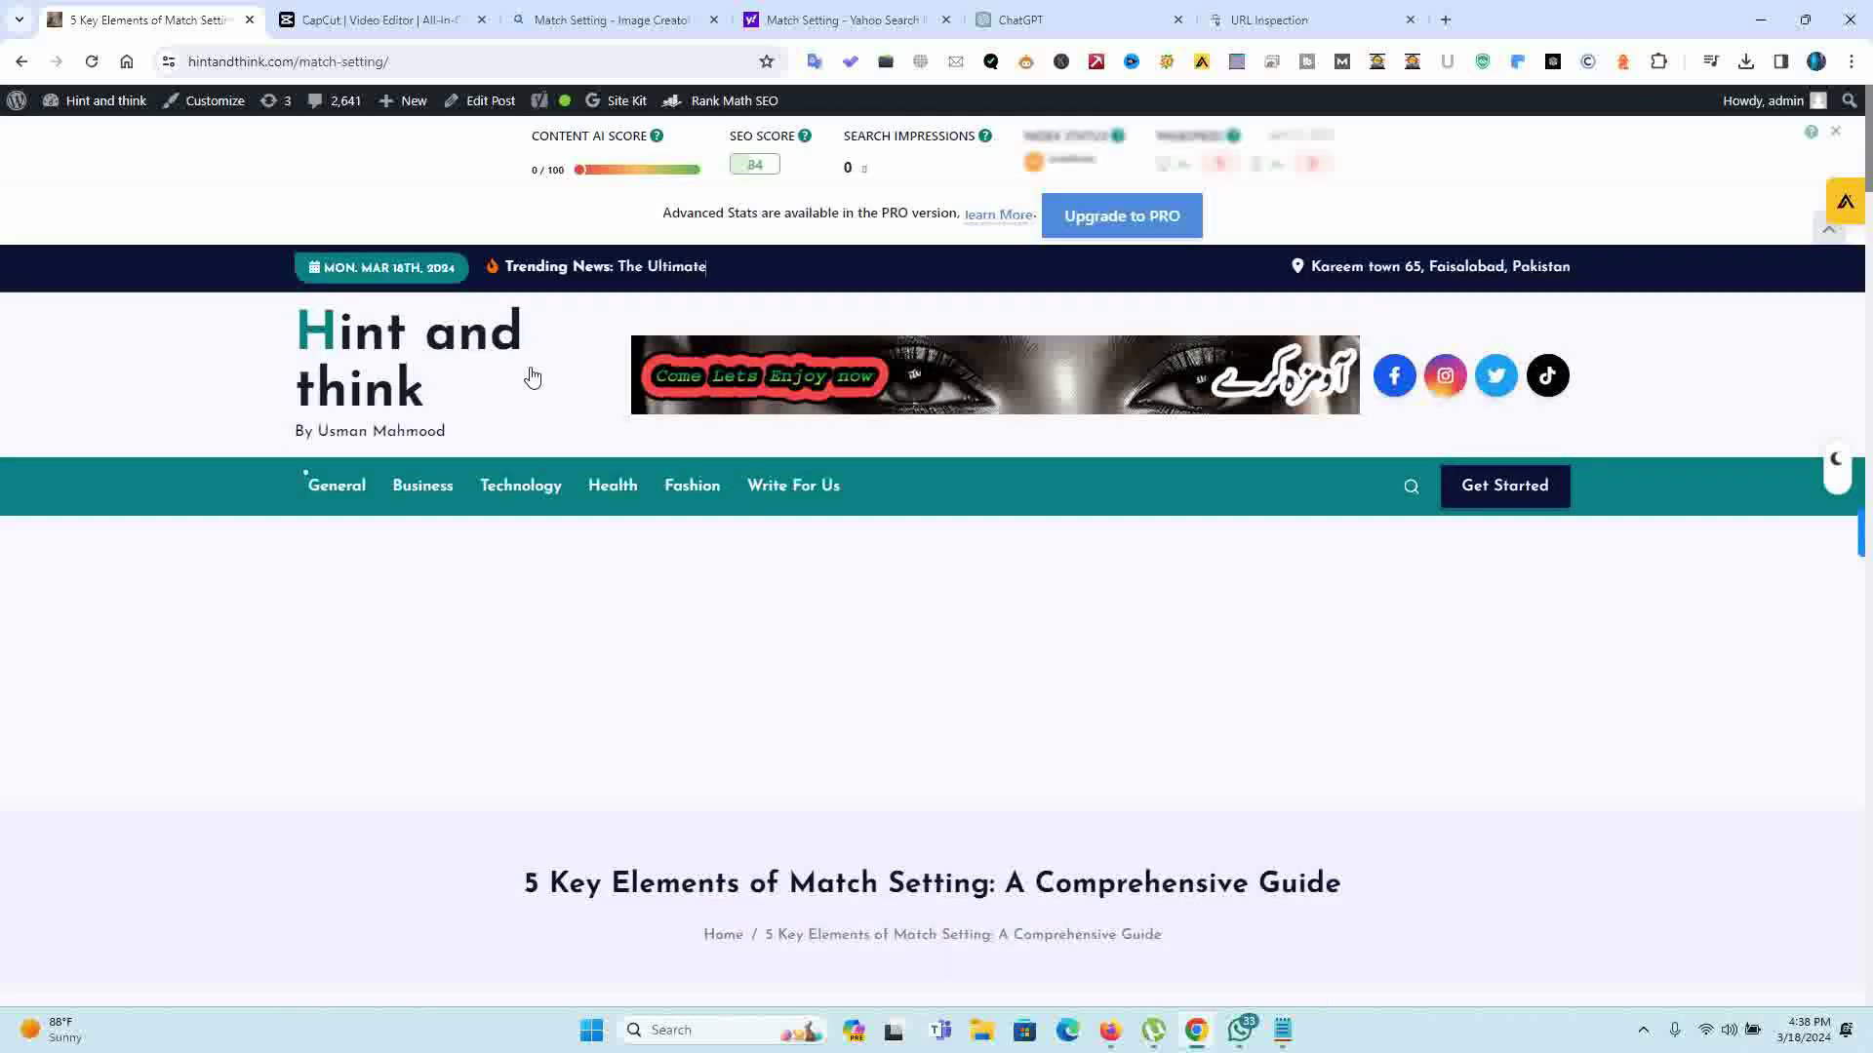
# Step: Go to the site's homepage, open the post "5 Essential Tips to Get Free SEMrush Tool: Elevate Your SEO Today!" and examine it through its download section
pyautogui.click(439, 335)
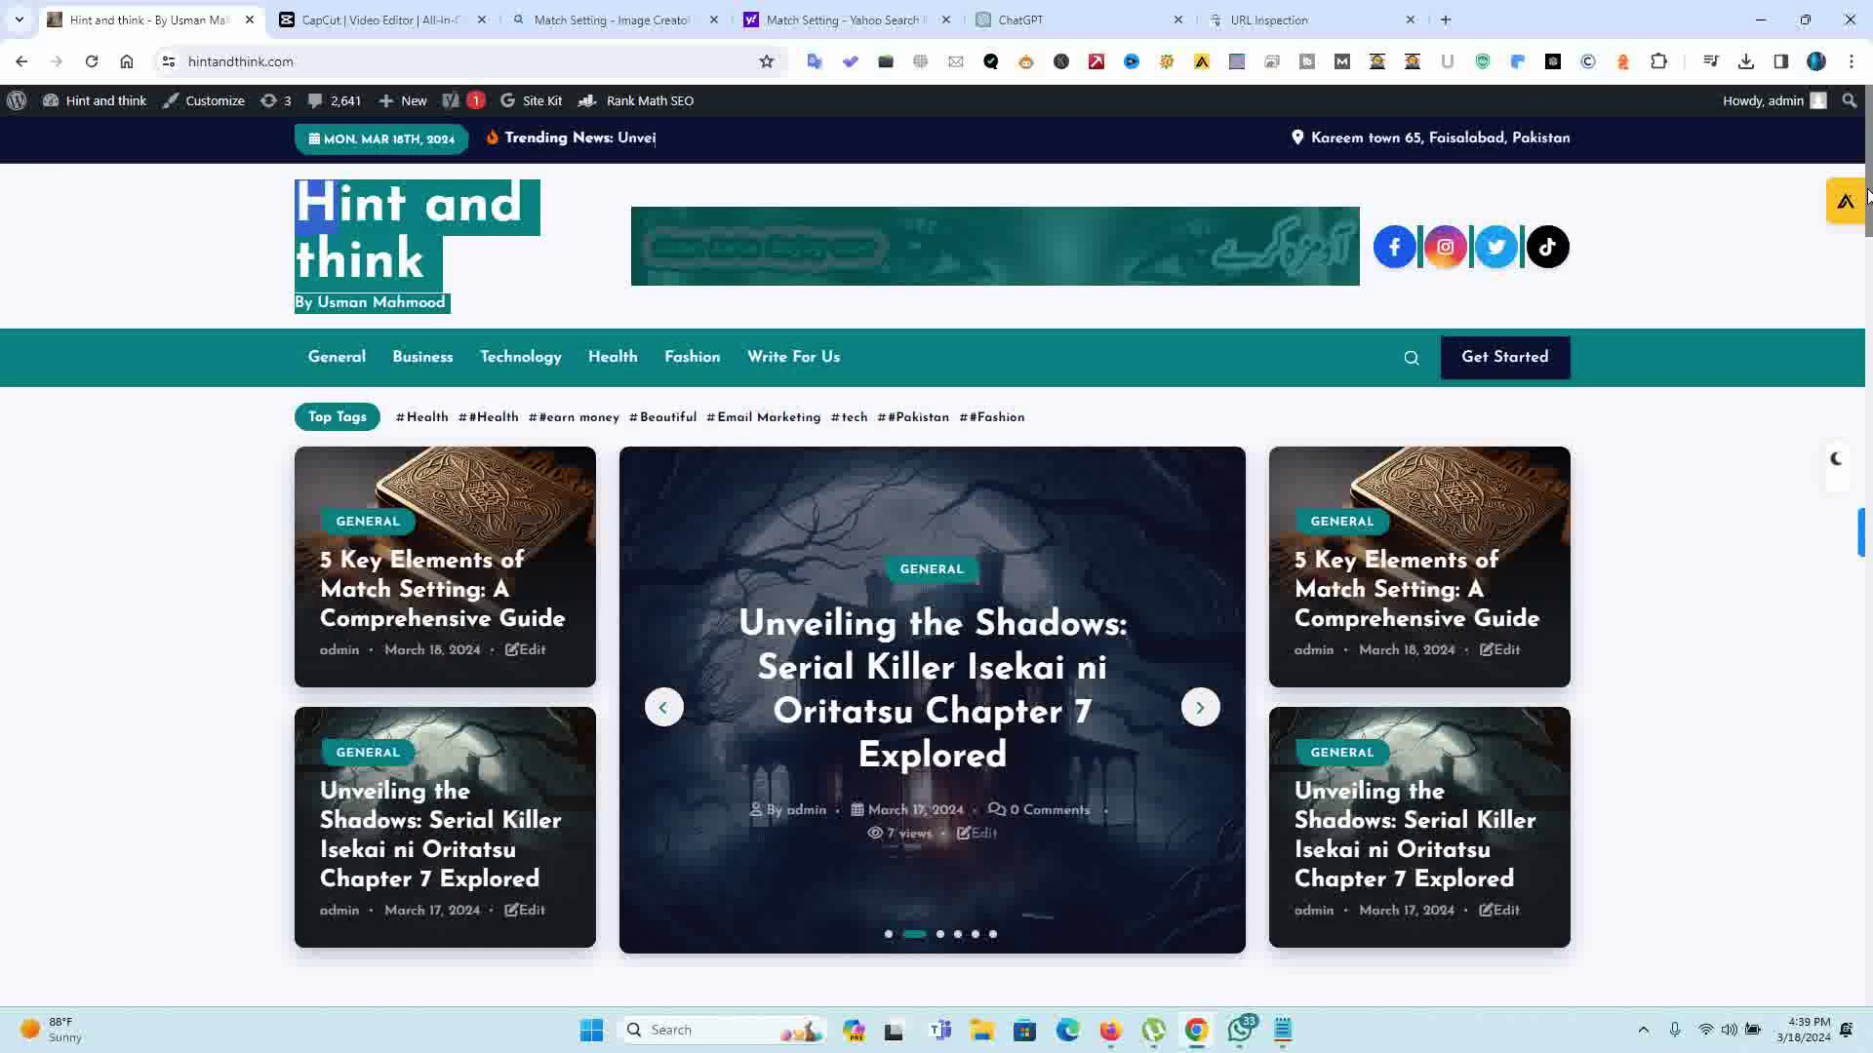
pyautogui.scroll(-6, 1866, 183)
pyautogui.scroll(-4, 937, 585)
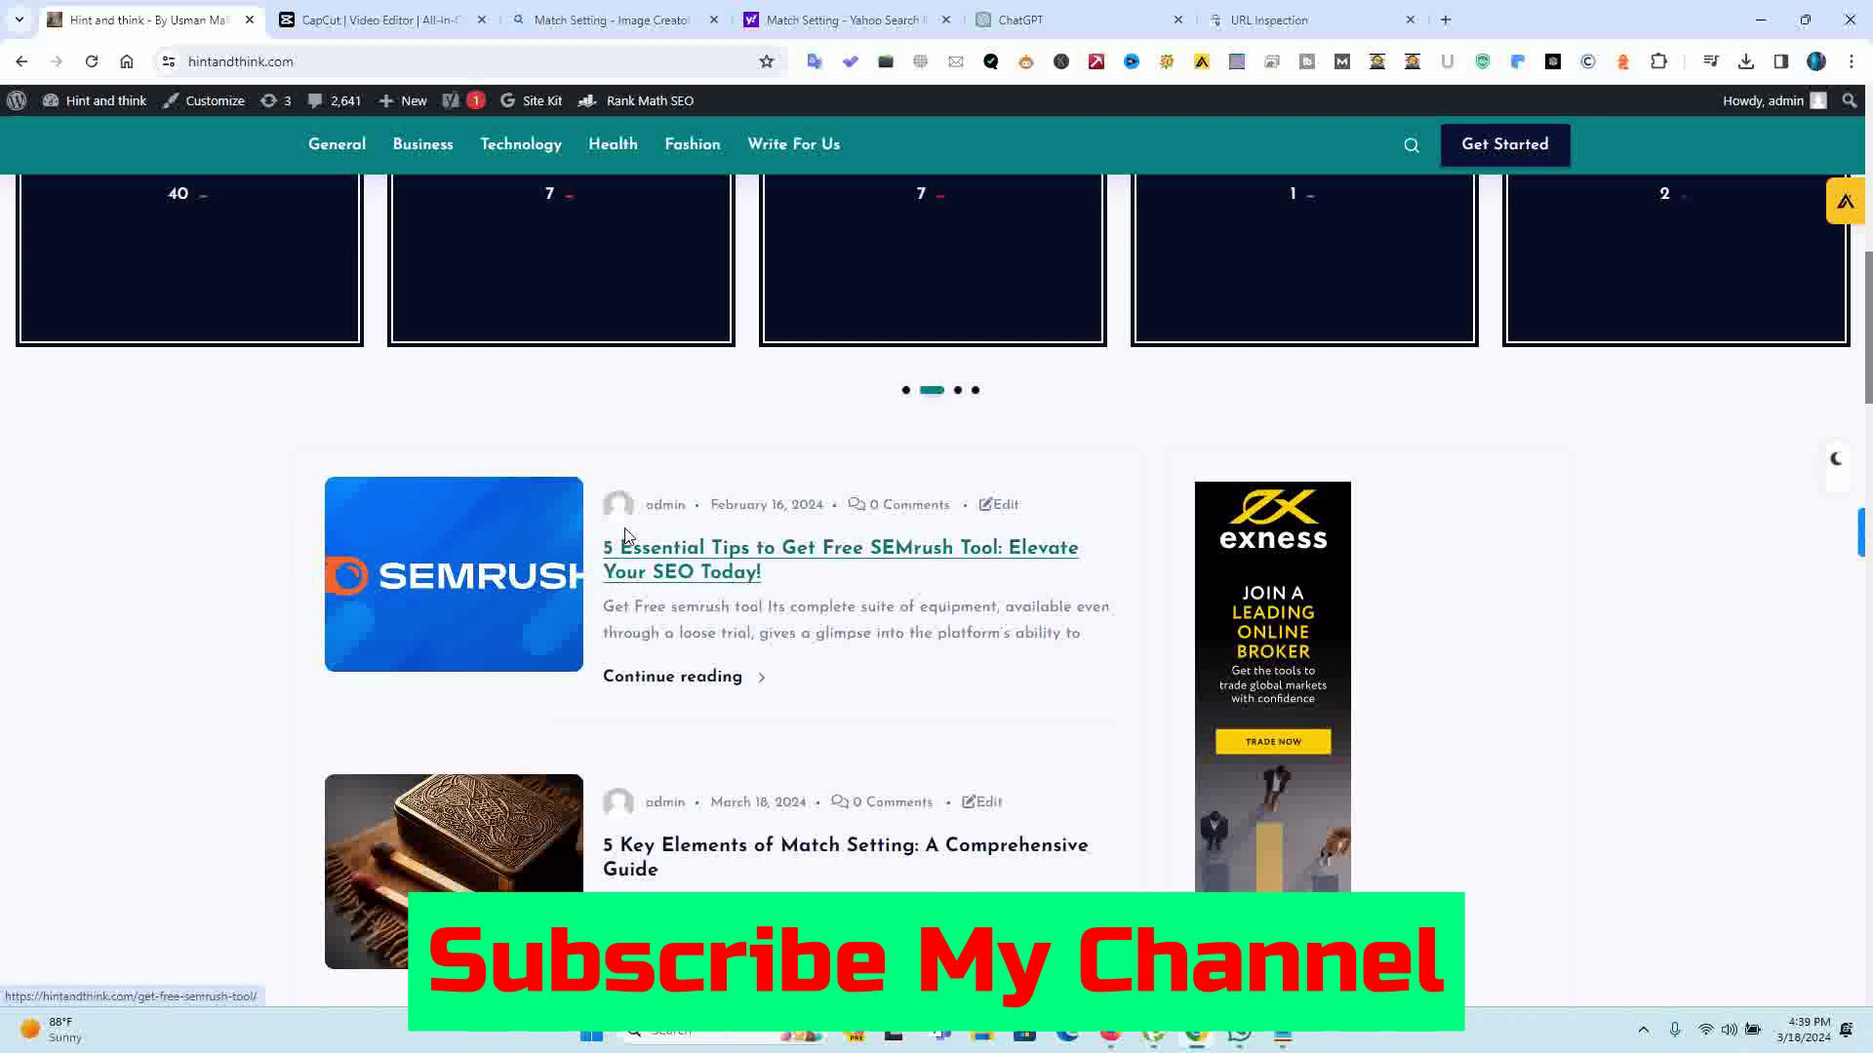
pyautogui.click(624, 577)
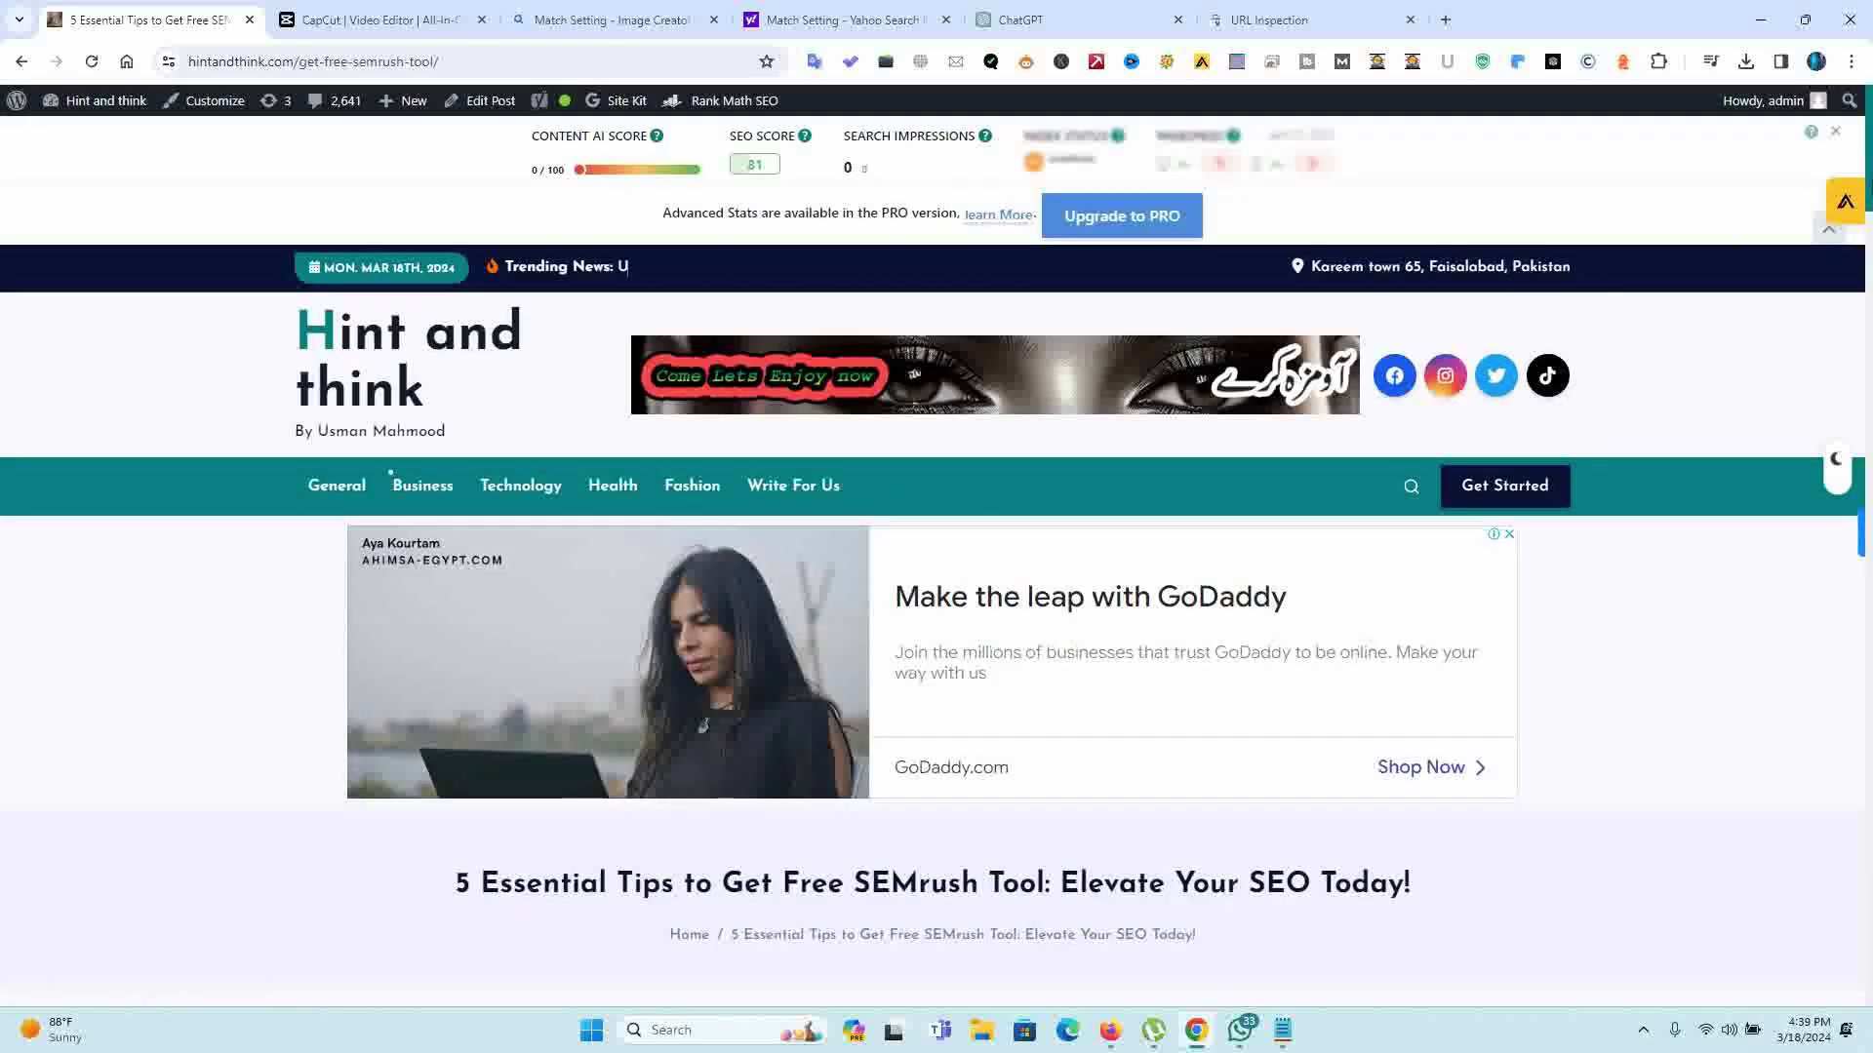
pyautogui.scroll(-9, 1868, 182)
pyautogui.scroll(-20, 1858, 641)
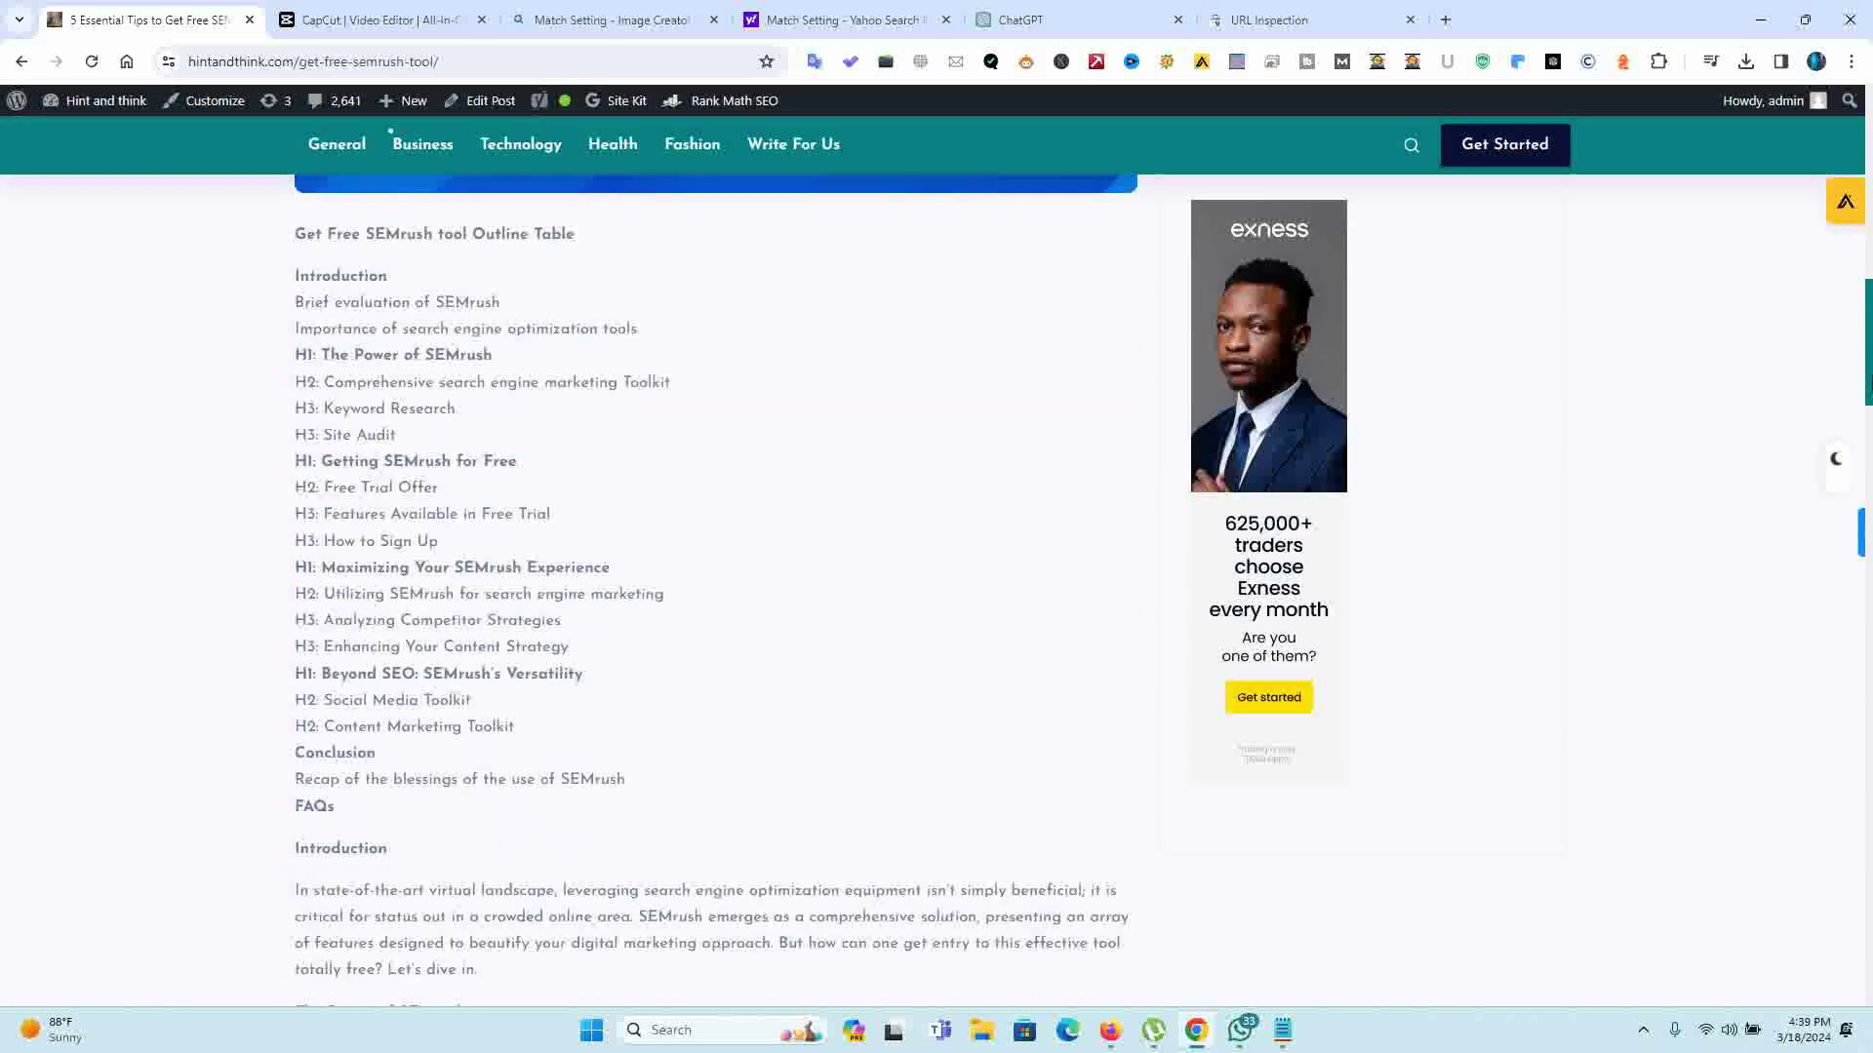
pyautogui.scroll(-5, 1858, 641)
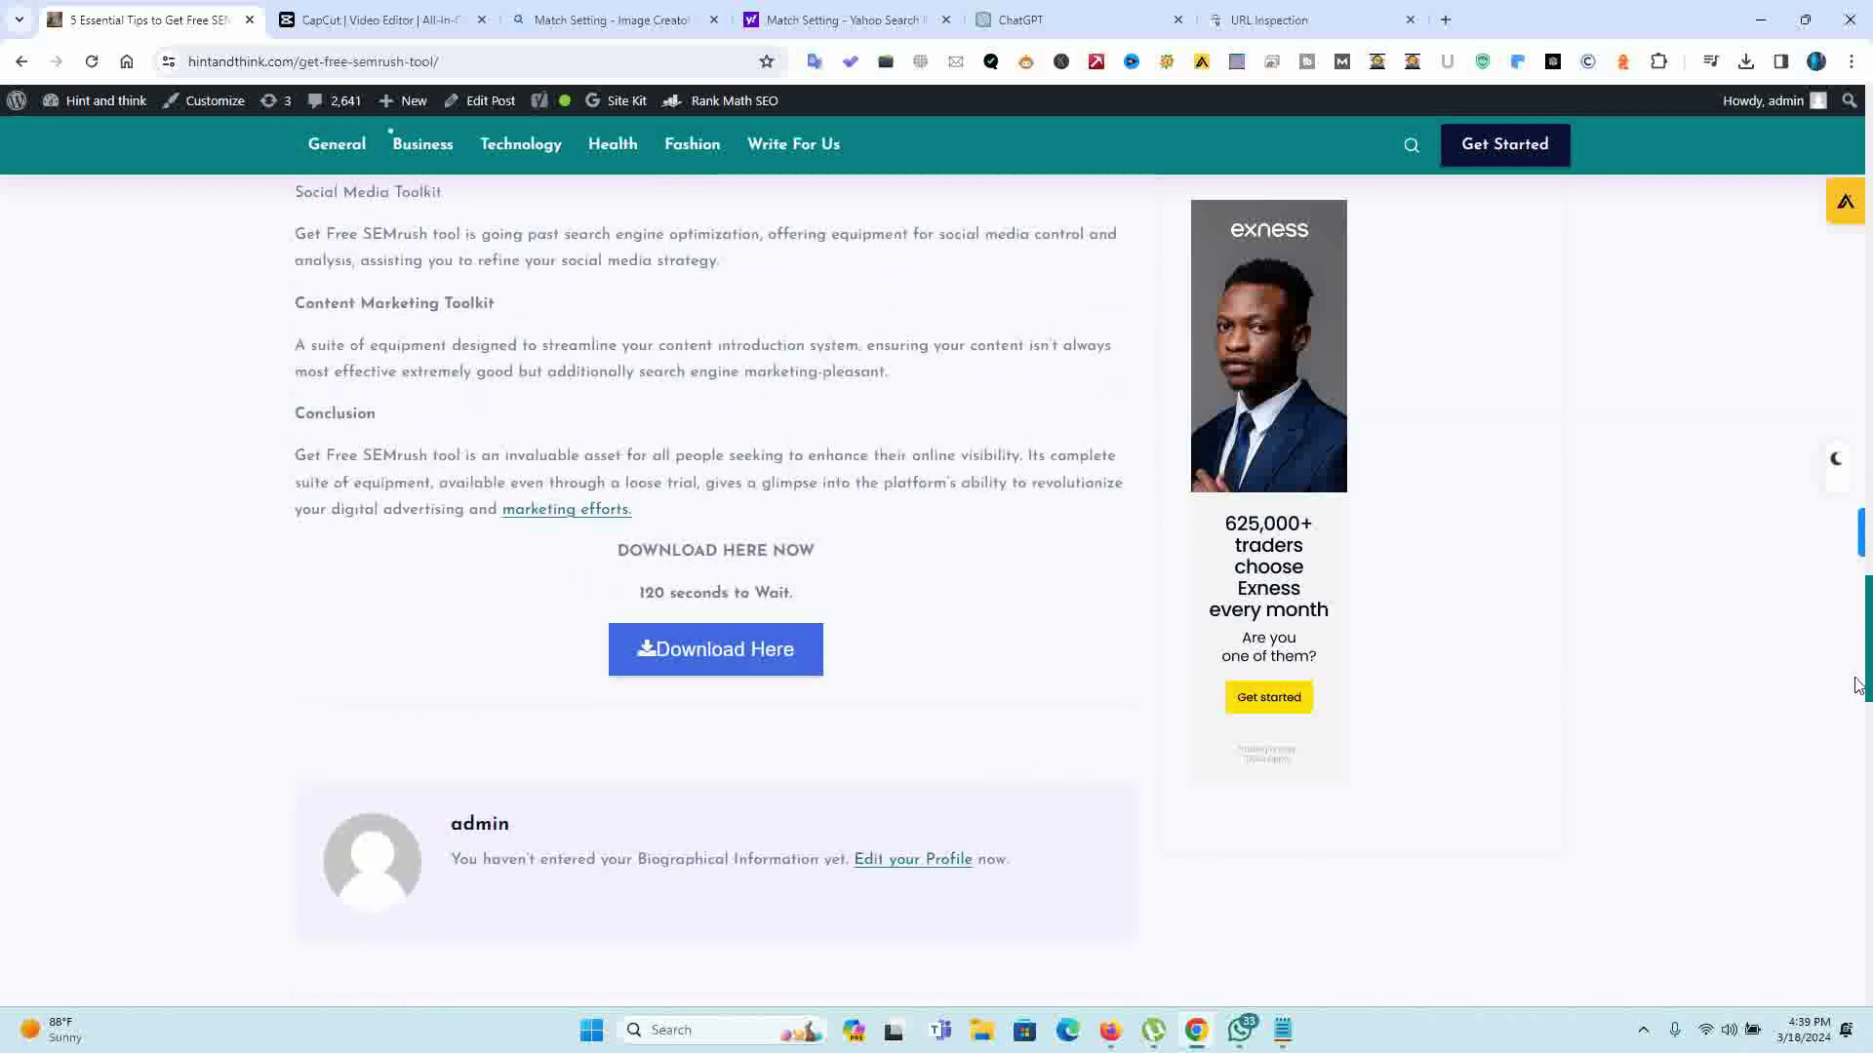